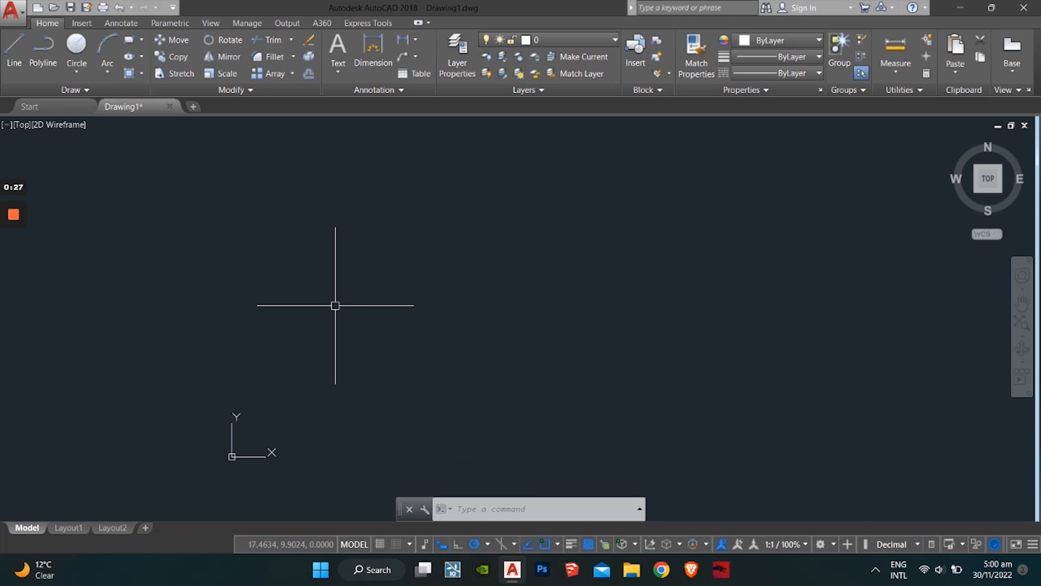
# Set the drawing's length units to Architectural with a precision of 0'-0 1/8".
pyautogui.write('un')
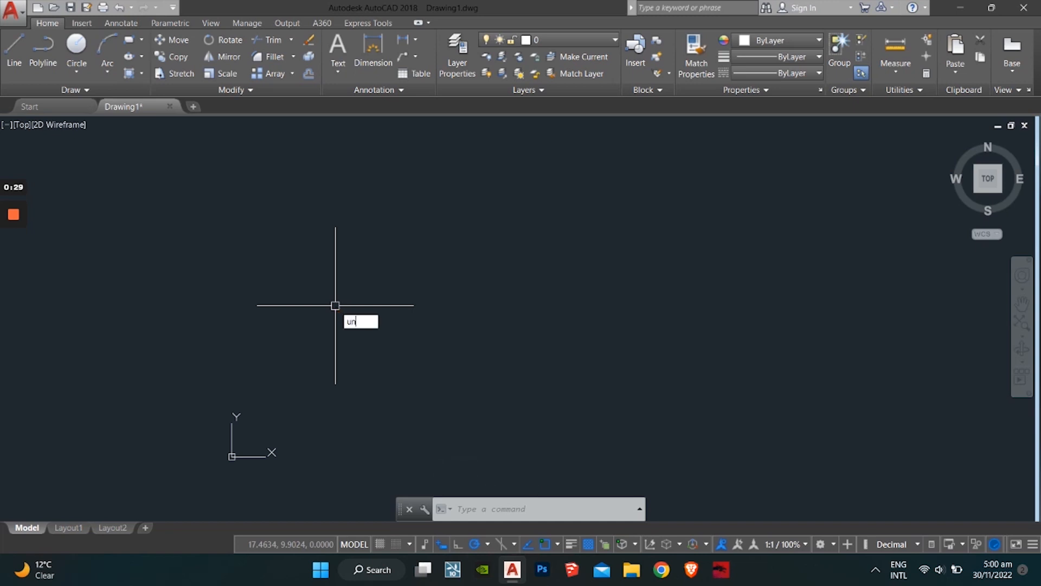
pyautogui.press('Return')
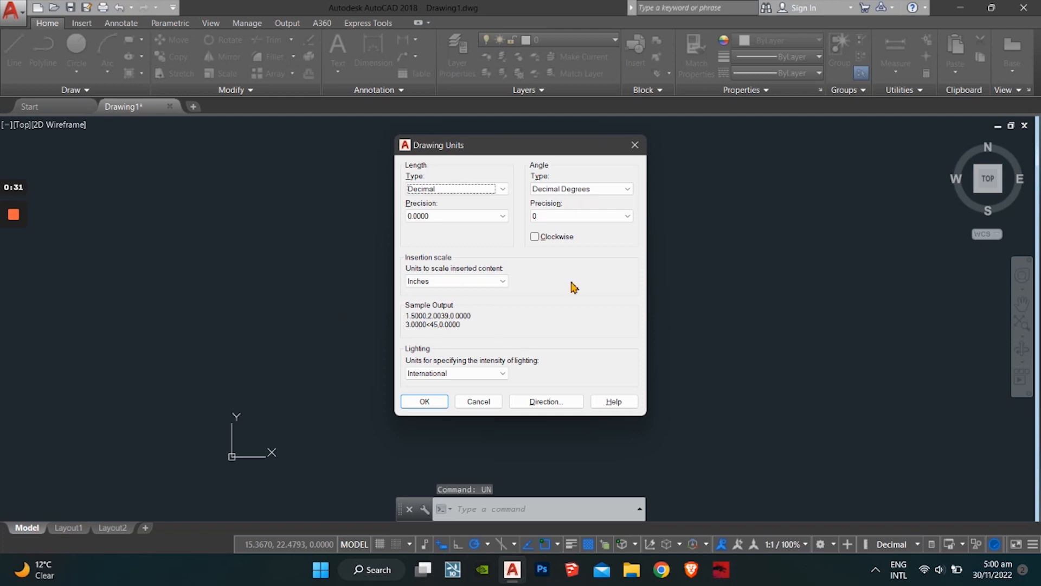
pyautogui.click(486, 190)
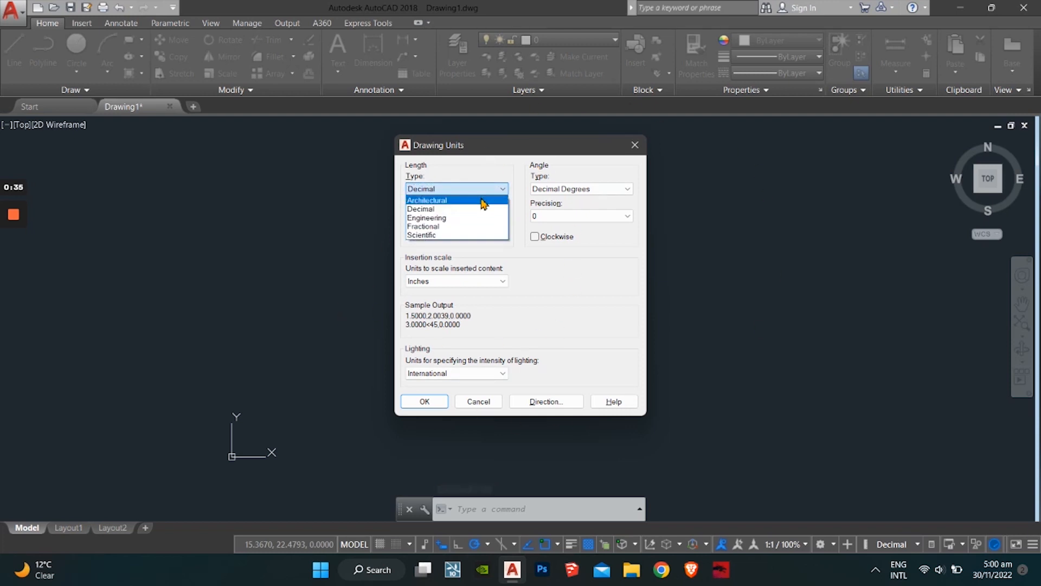
pyautogui.click(465, 201)
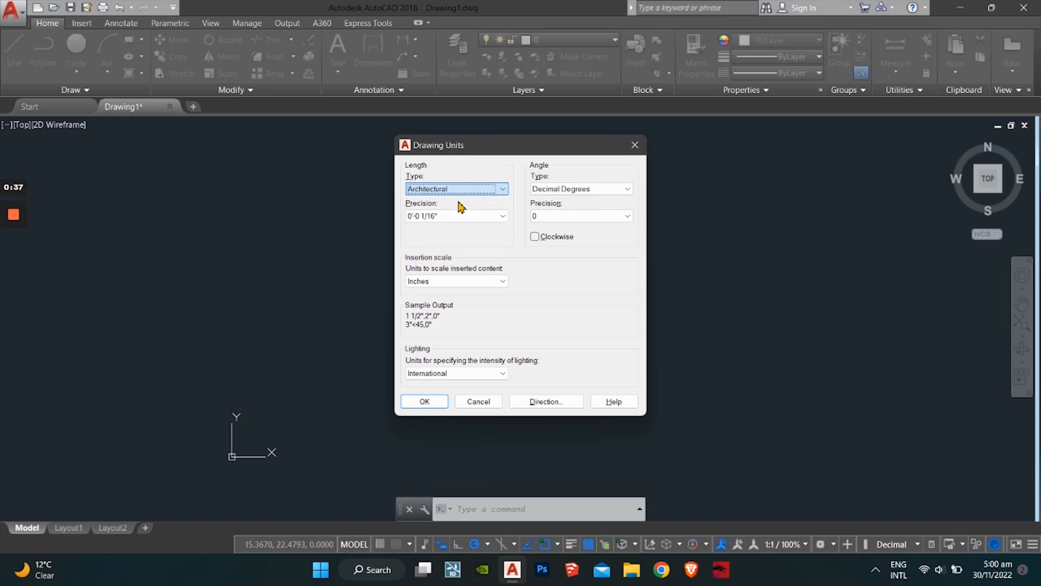
pyautogui.click(464, 217)
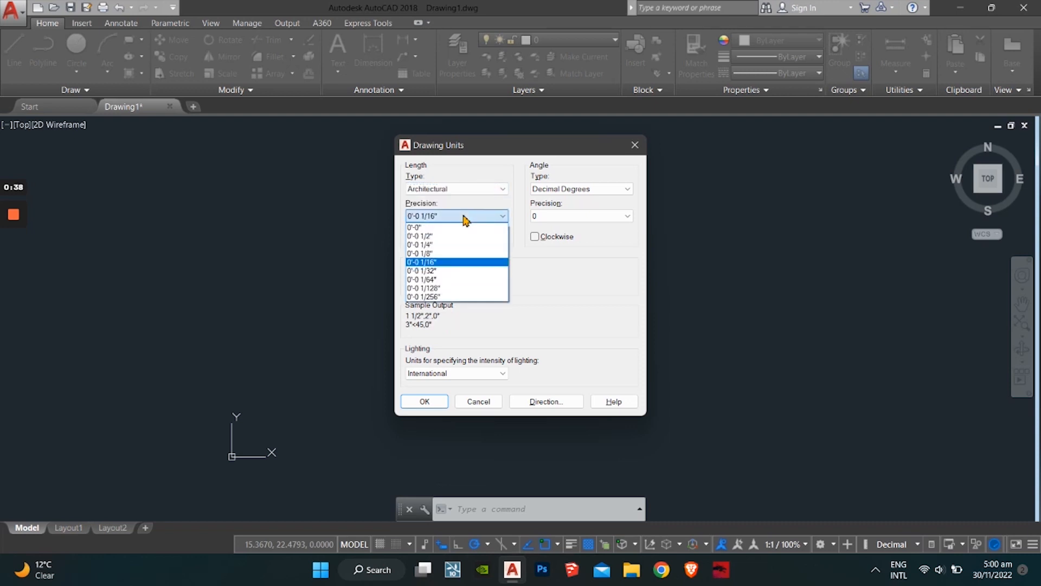
pyautogui.click(463, 253)
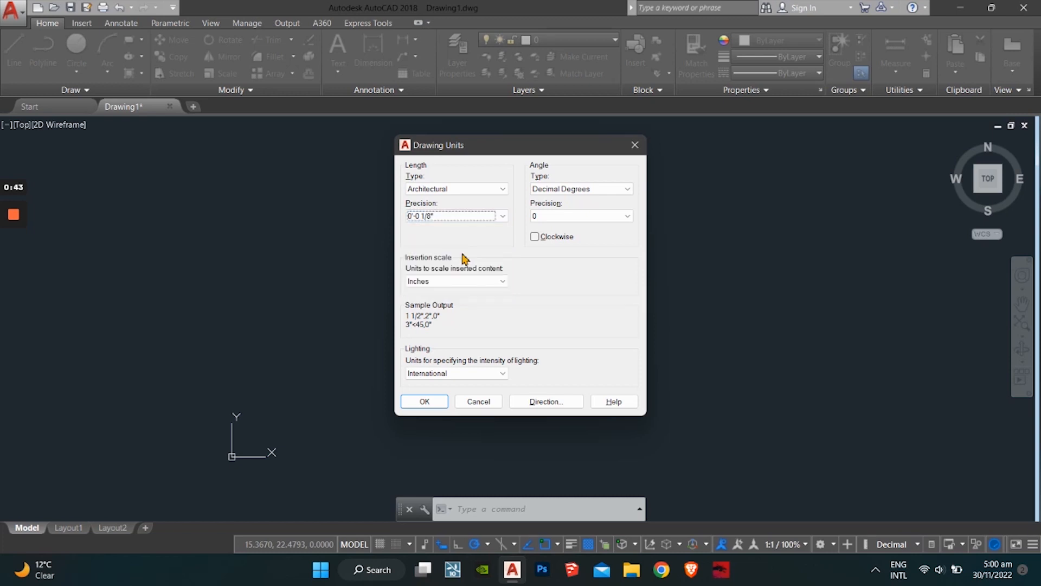
pyautogui.click(421, 401)
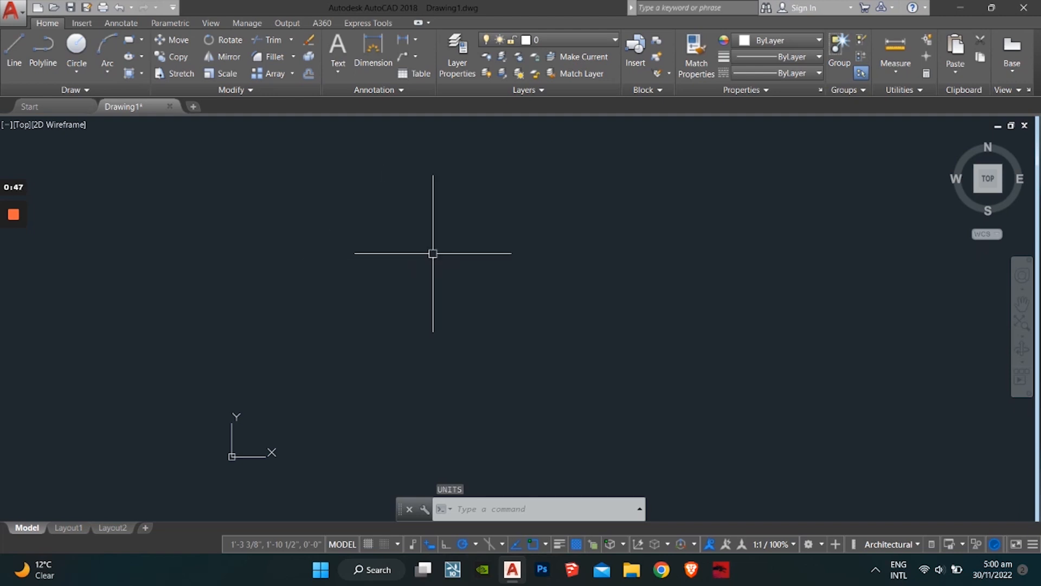
# Modify the Standard dimension style to a text height of 2' and Architectural primary units.
pyautogui.click(375, 90)
pyautogui.click(331, 125)
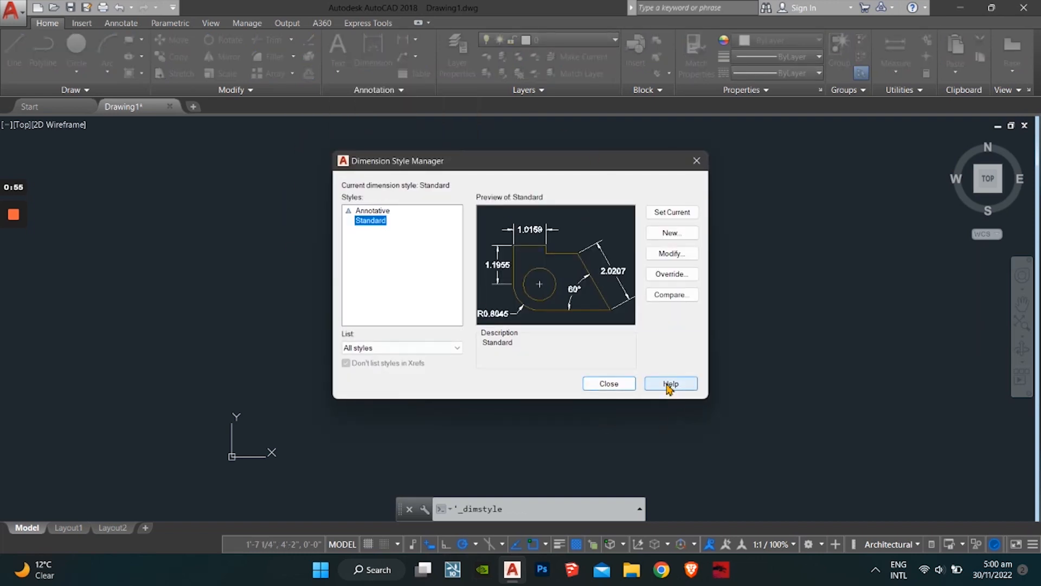
pyautogui.click(667, 257)
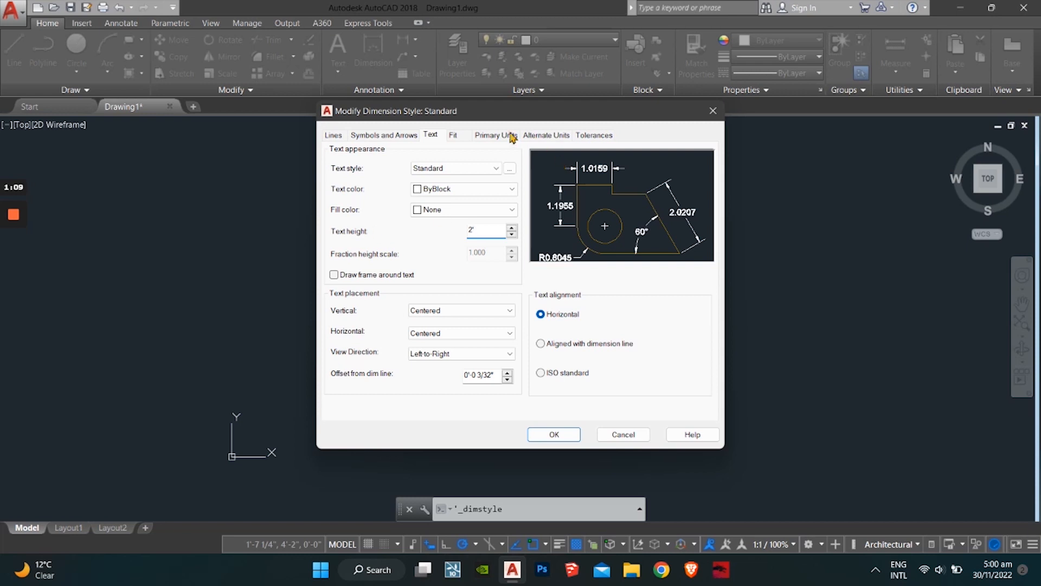
pyautogui.click(460, 138)
pyautogui.click(488, 140)
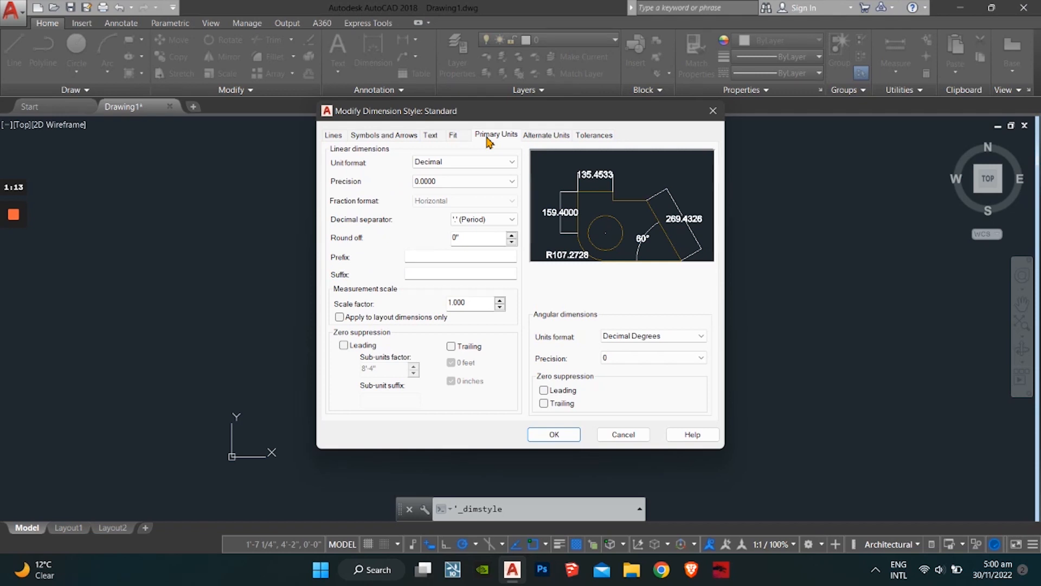
pyautogui.click(486, 163)
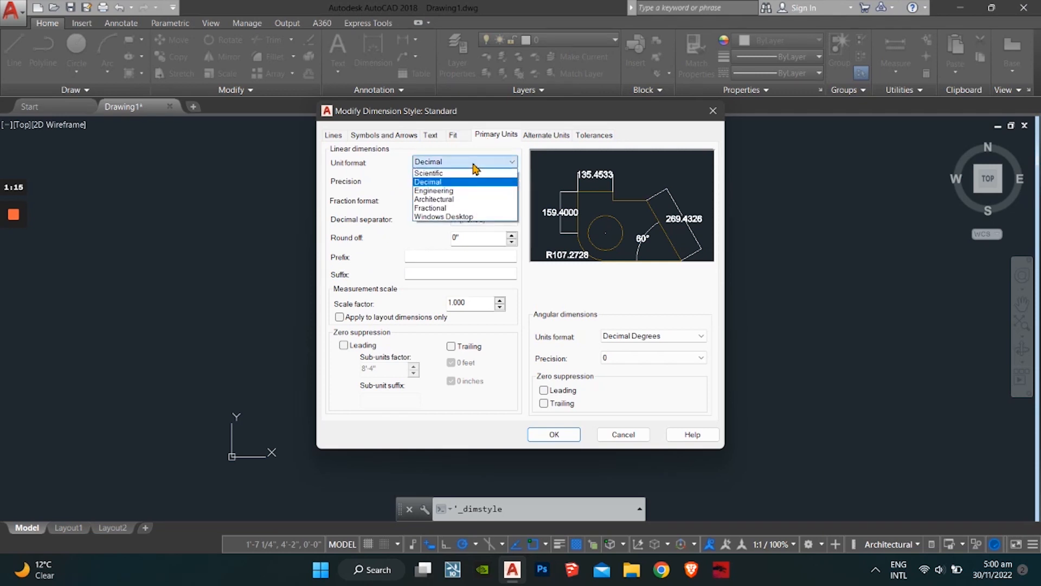
pyautogui.click(473, 199)
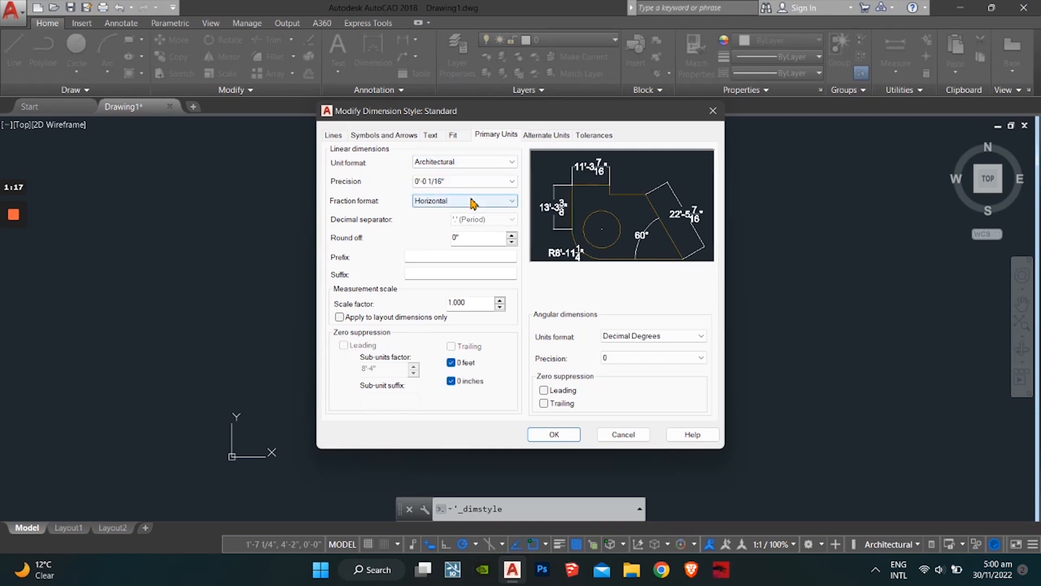
pyautogui.click(553, 435)
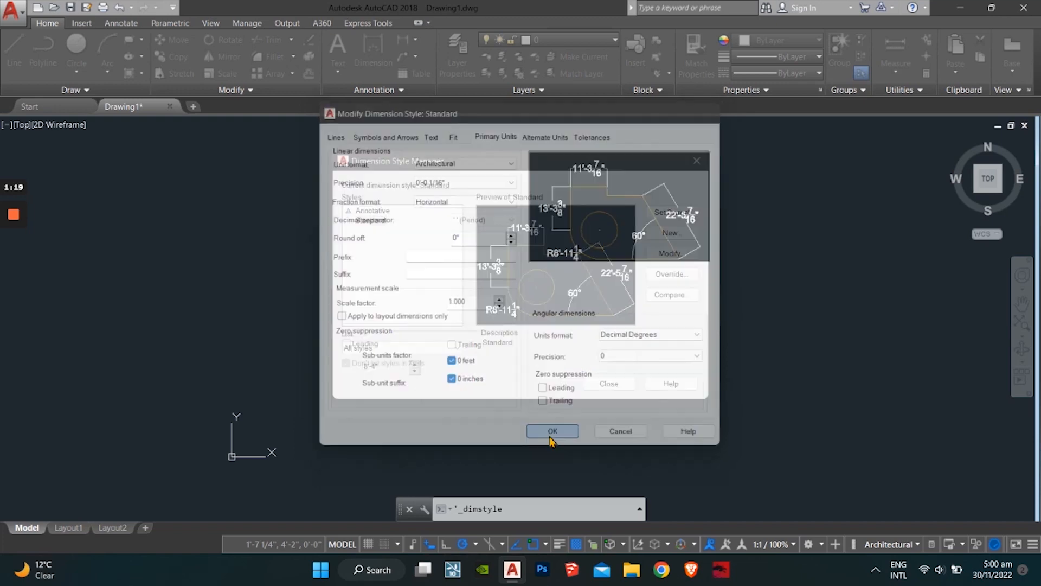
pyautogui.click(609, 383)
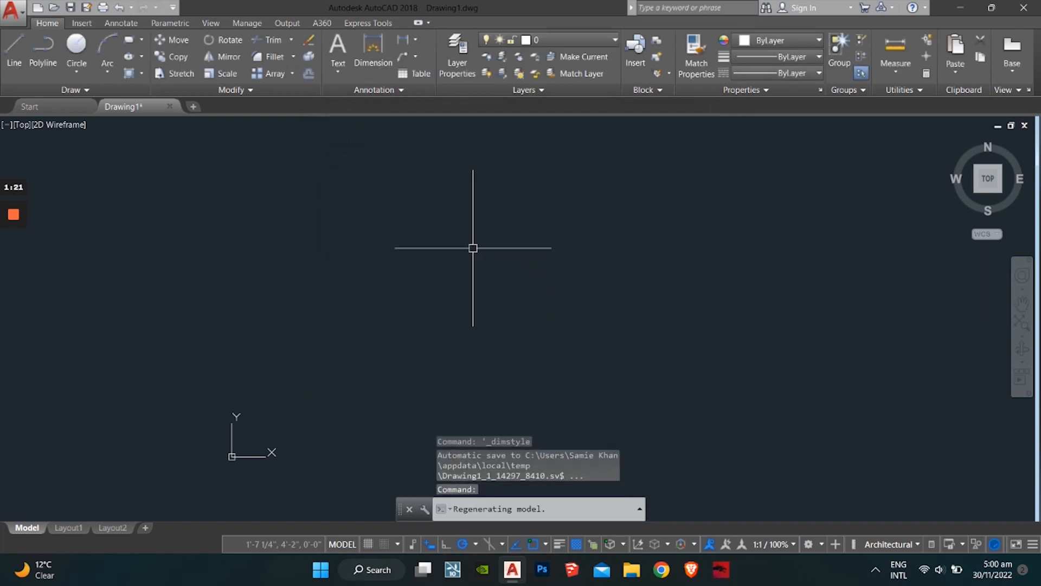
# Draw a horizontal line 45' long as the top edge of the outline.
pyautogui.moveTo(419, 287); pyautogui.dragTo(345, 307, button='middle')
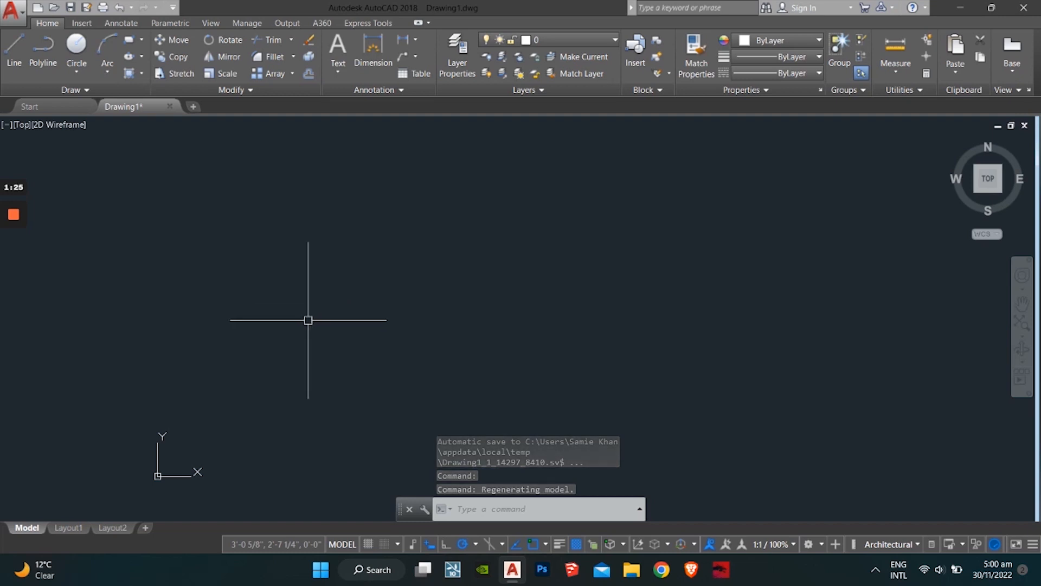
pyautogui.scroll(-2, 235, 435)
pyautogui.moveTo(297, 360); pyautogui.dragTo(269, 407, button='middle')
pyautogui.scroll(-1, 269, 406)
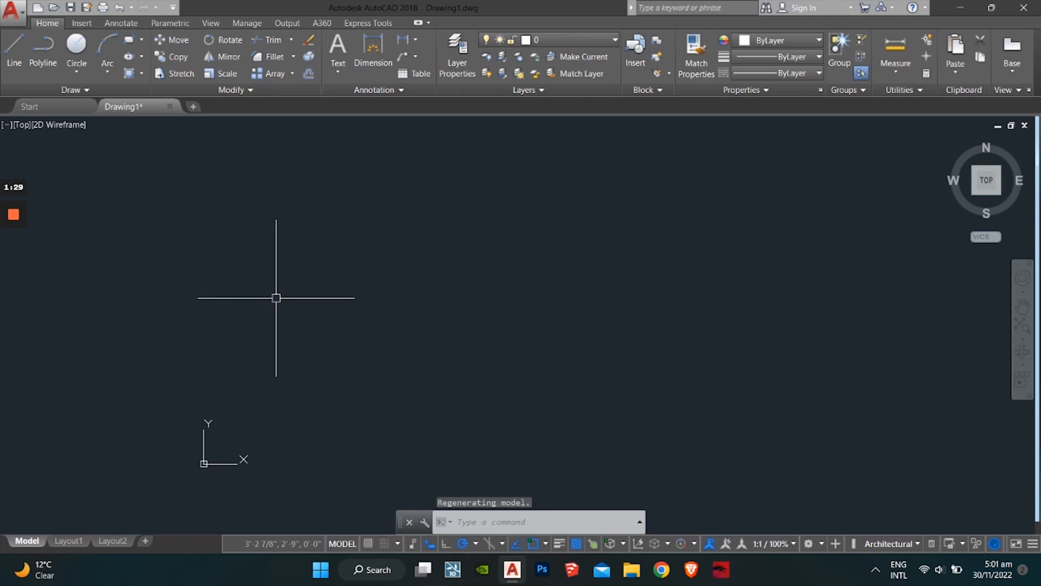
pyautogui.write('l')
pyautogui.press('Return')
pyautogui.click(265, 259)
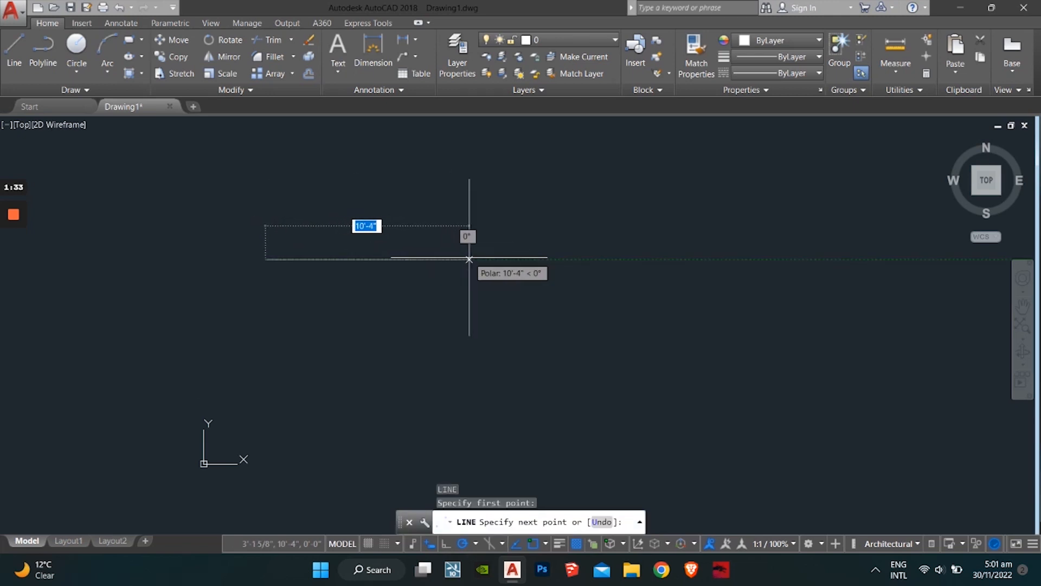
pyautogui.write('45')
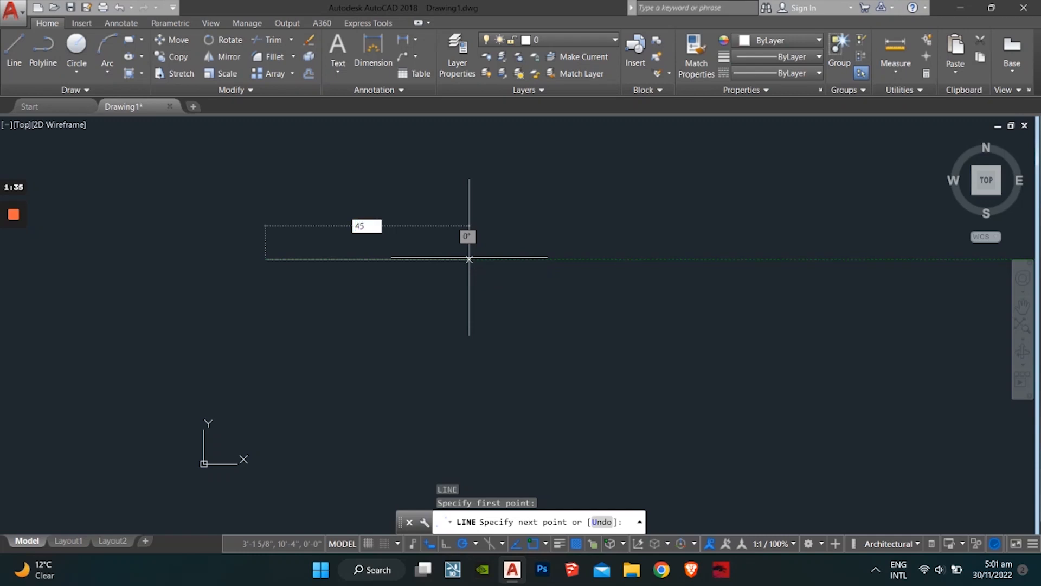
pyautogui.press('Return')
pyautogui.press('Escape')
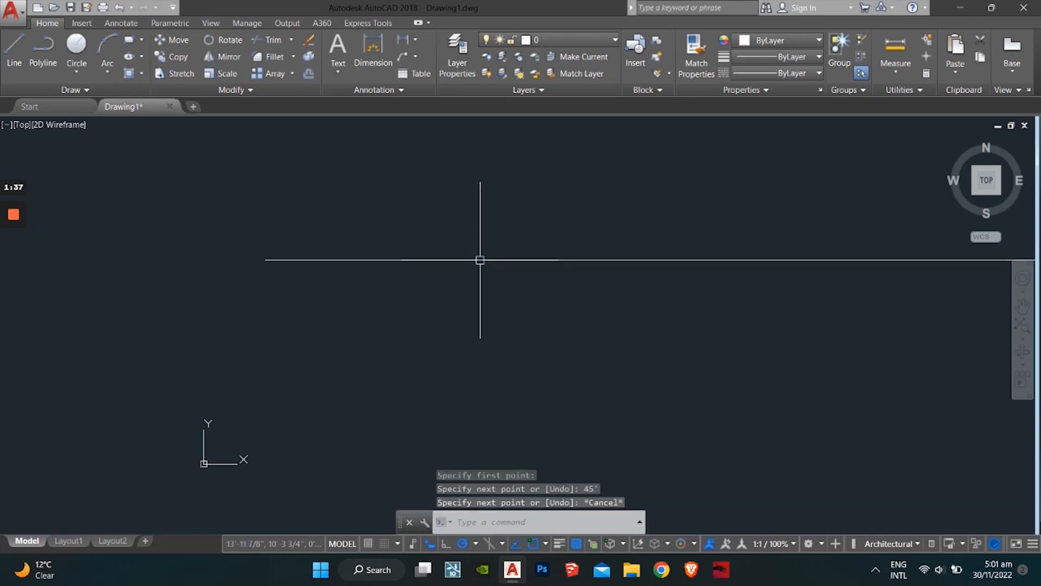
# Draw an 80' vertical line downward from the right end of the top edge.
pyautogui.scroll(-6, 482, 260)
pyautogui.scroll(5, 532, 230)
pyautogui.write('l')
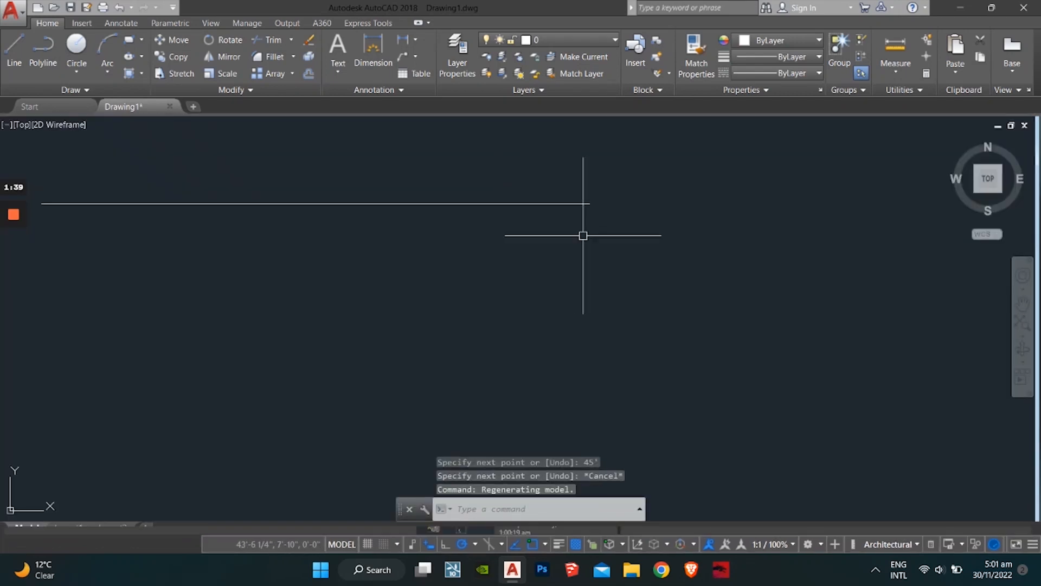
pyautogui.press('Return')
pyautogui.click(591, 210)
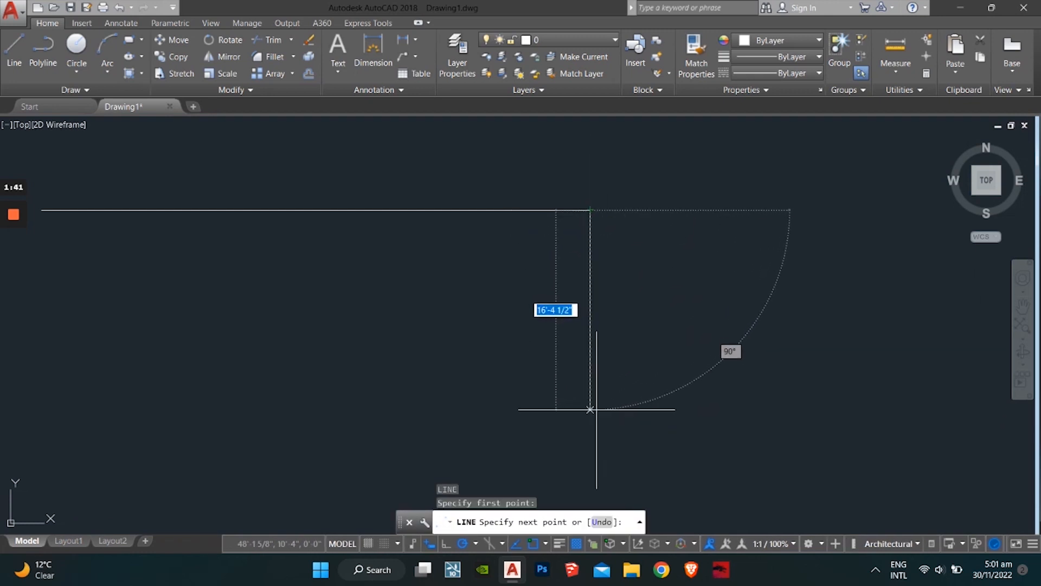
pyautogui.write('80')
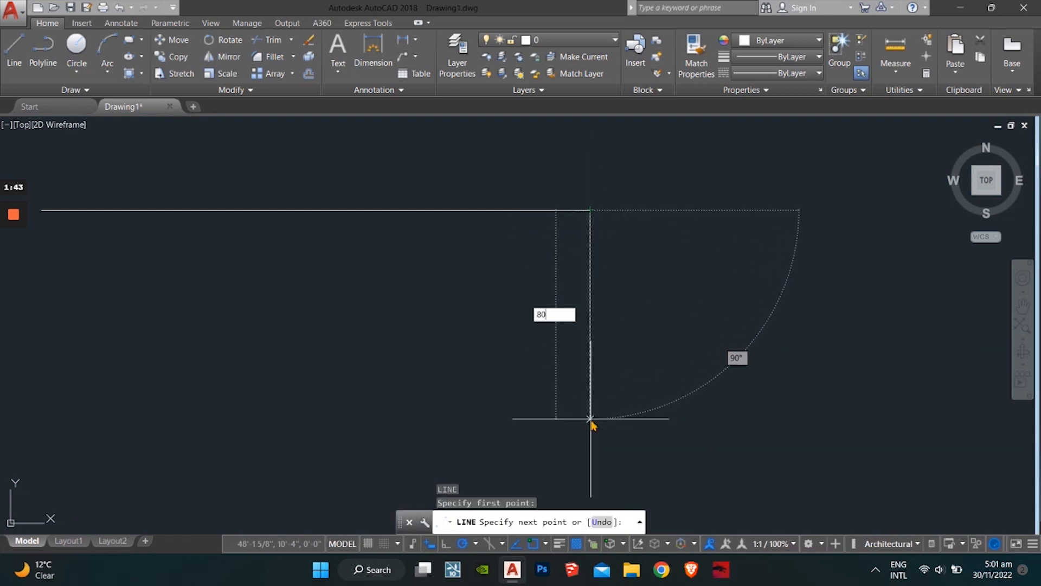
pyautogui.press('Return')
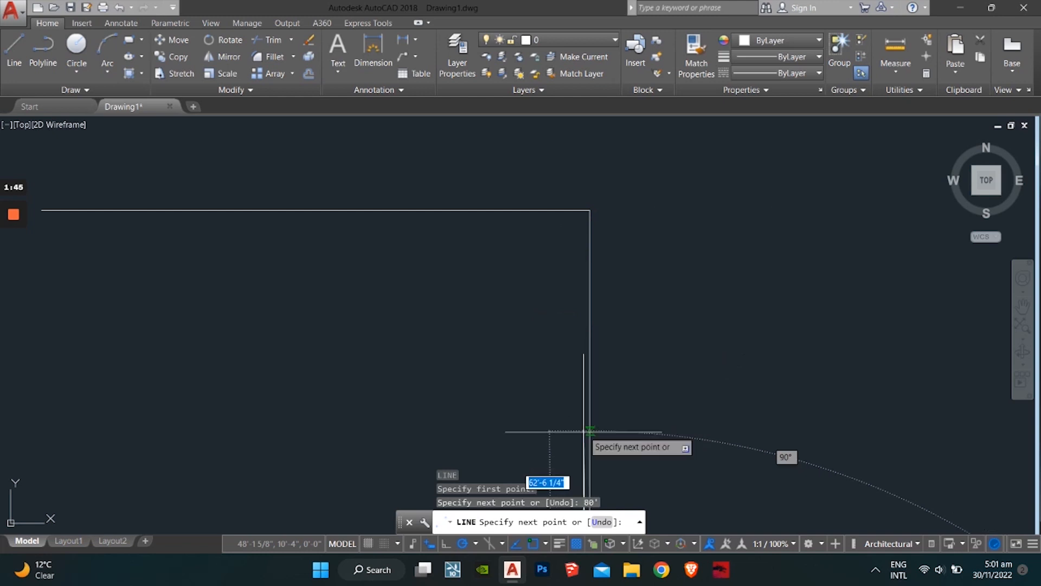
# Draw the 45' bottom edge leftward and close the rectangle up to the start of the top edge.
pyautogui.scroll(-4, 542, 347)
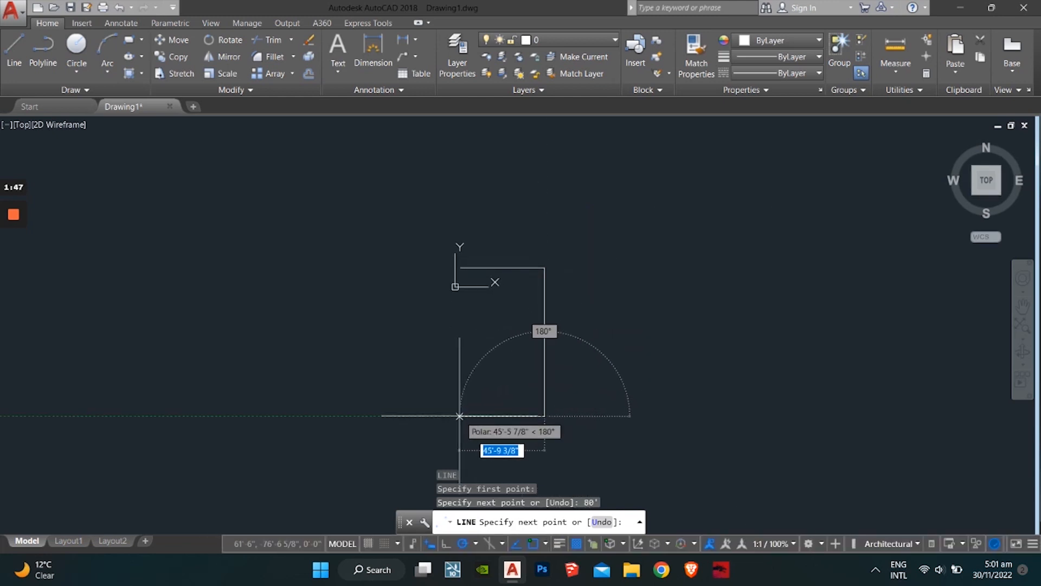
pyautogui.write('45')
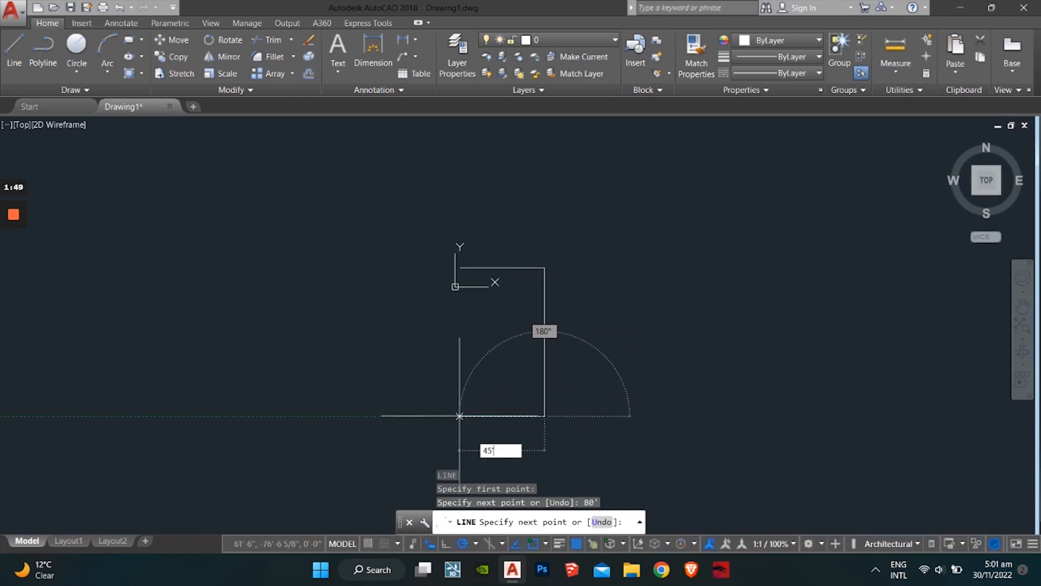
pyautogui.write("'")
pyautogui.press('Return')
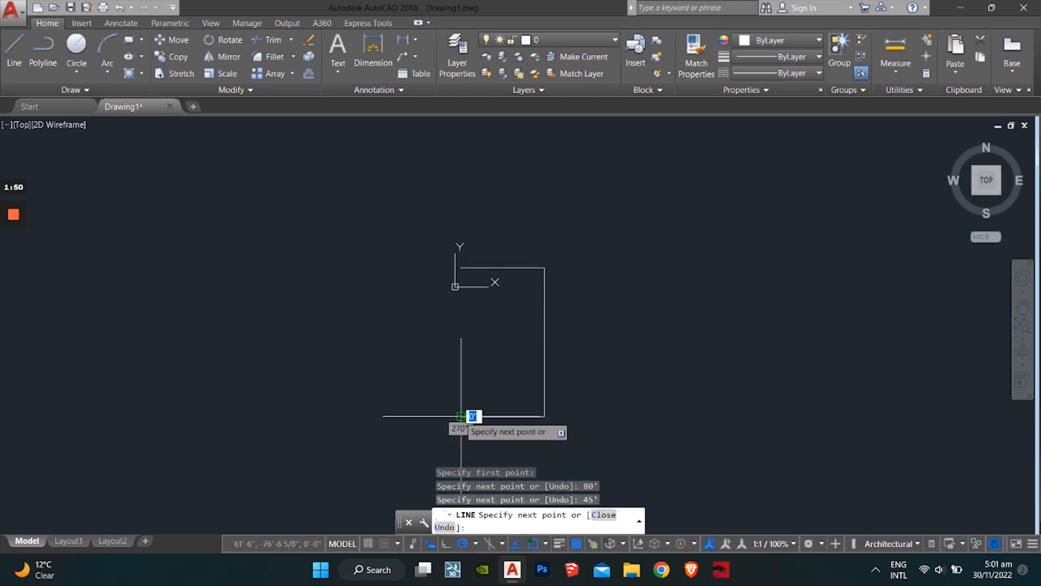
pyautogui.click(457, 269)
pyautogui.press('Escape')
pyautogui.press('Escape')
pyautogui.press('Escape')
pyautogui.press('Escape')
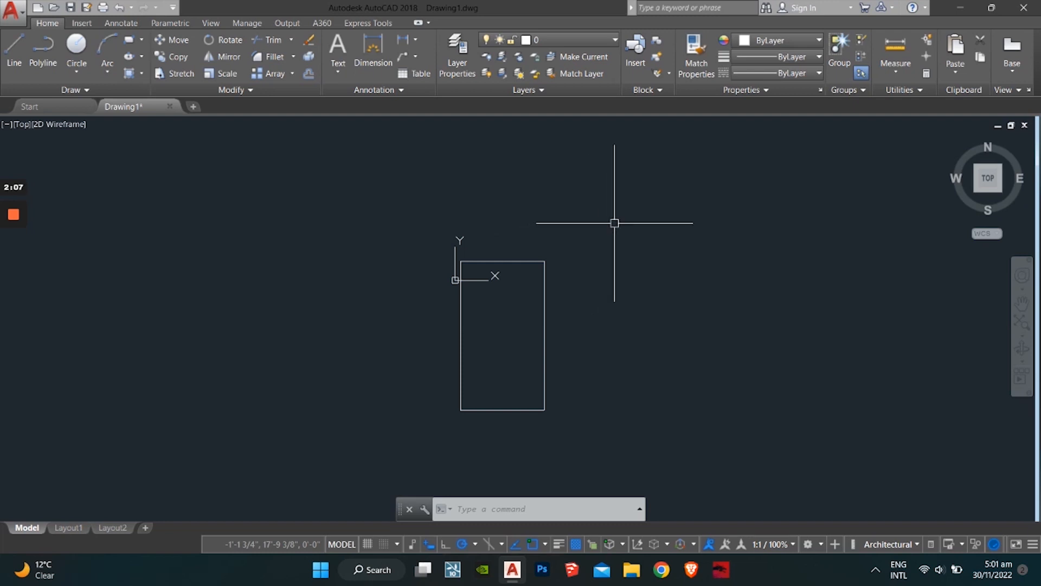
# Move the whole rectangle by its lower-left corner up and to the right, clear of the origin.
pyautogui.click(641, 205)
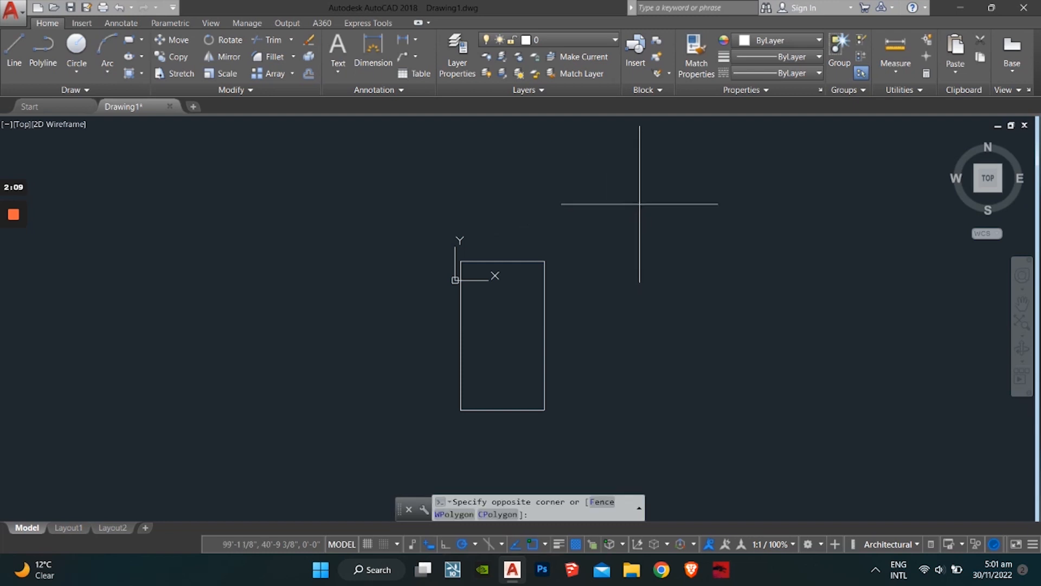
pyautogui.click(386, 449)
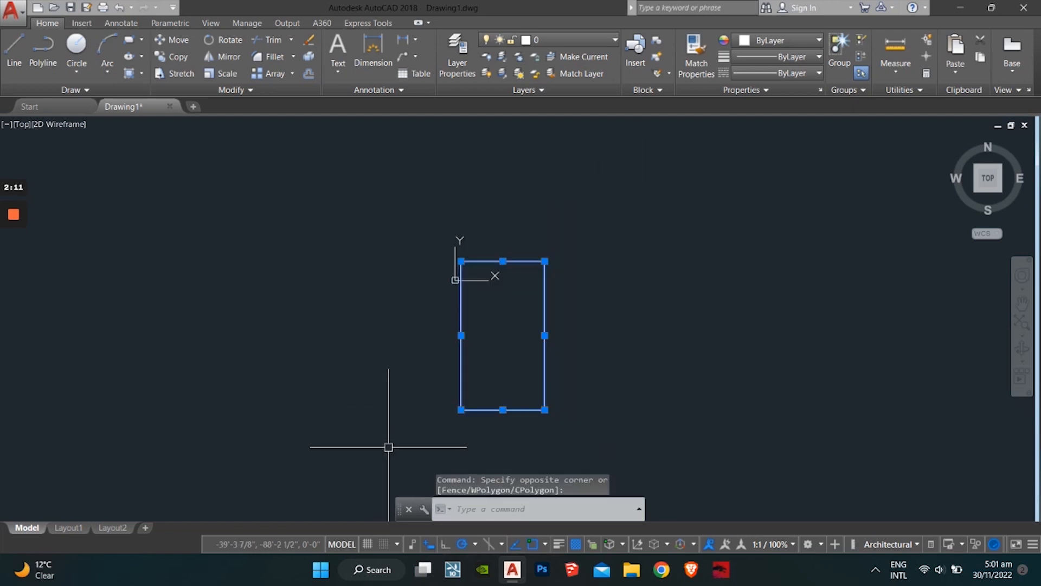
pyautogui.write('m')
pyautogui.press('Return')
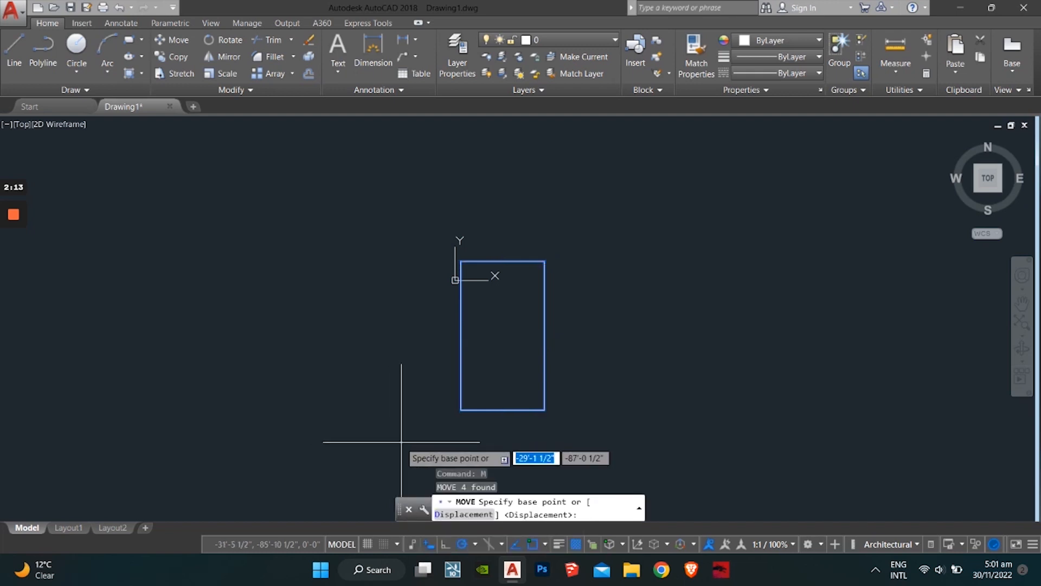
pyautogui.click(461, 409)
pyautogui.moveTo(631, 241)
pyautogui.mouseDown(button='middle')
pyautogui.moveTo(504, 386)
pyautogui.moveTo(465, 409)
pyautogui.mouseUp(button='middle')
pyautogui.moveTo(538, 279); pyautogui.dragTo(430, 394, button='middle')
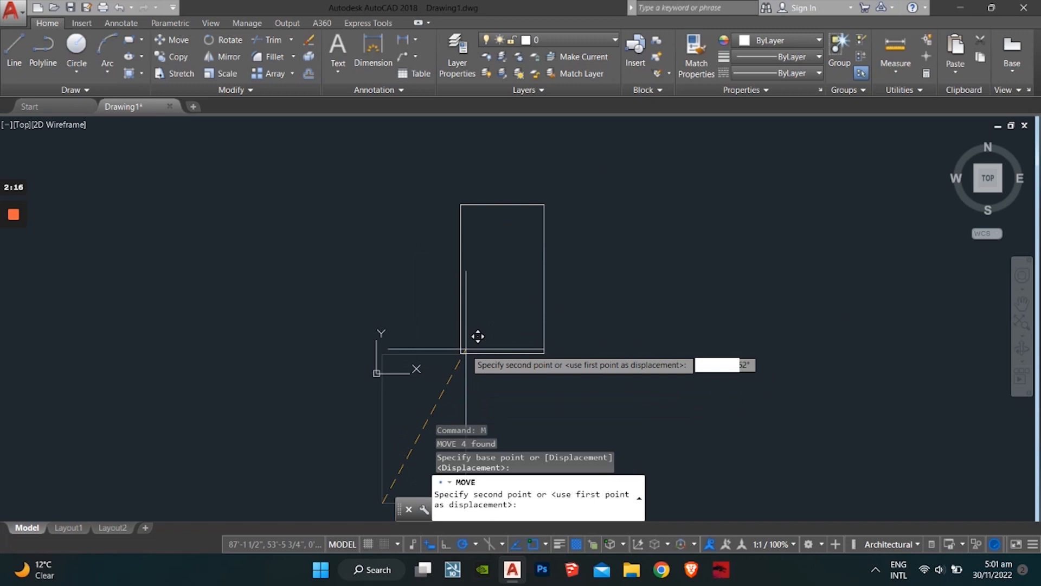
pyautogui.click(545, 259)
pyautogui.moveTo(595, 255); pyautogui.dragTo(471, 357, button='middle')
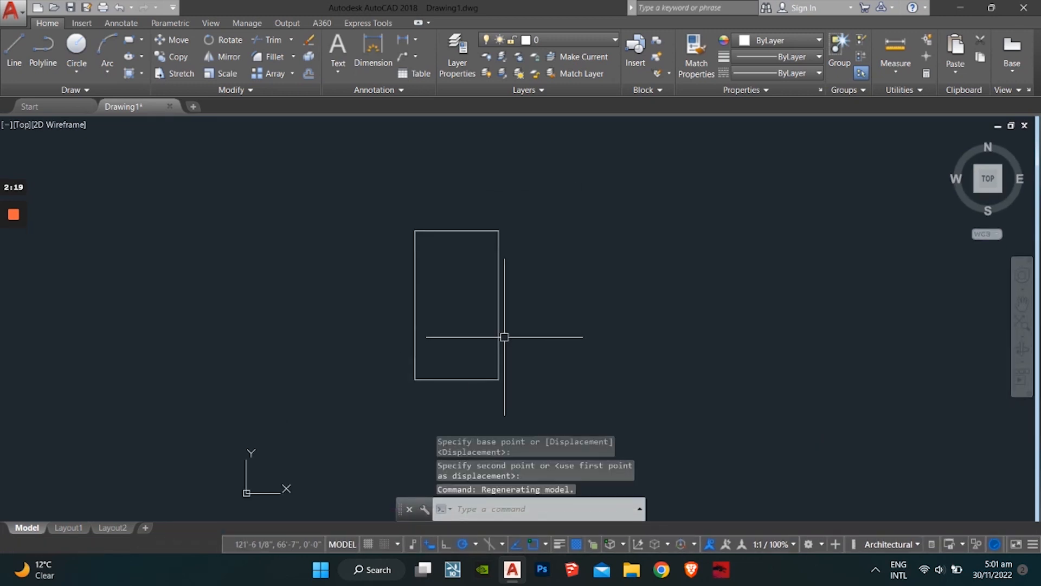
pyautogui.scroll(2, 502, 337)
pyautogui.press('Escape')
pyautogui.press('Escape')
pyautogui.press('Escape')
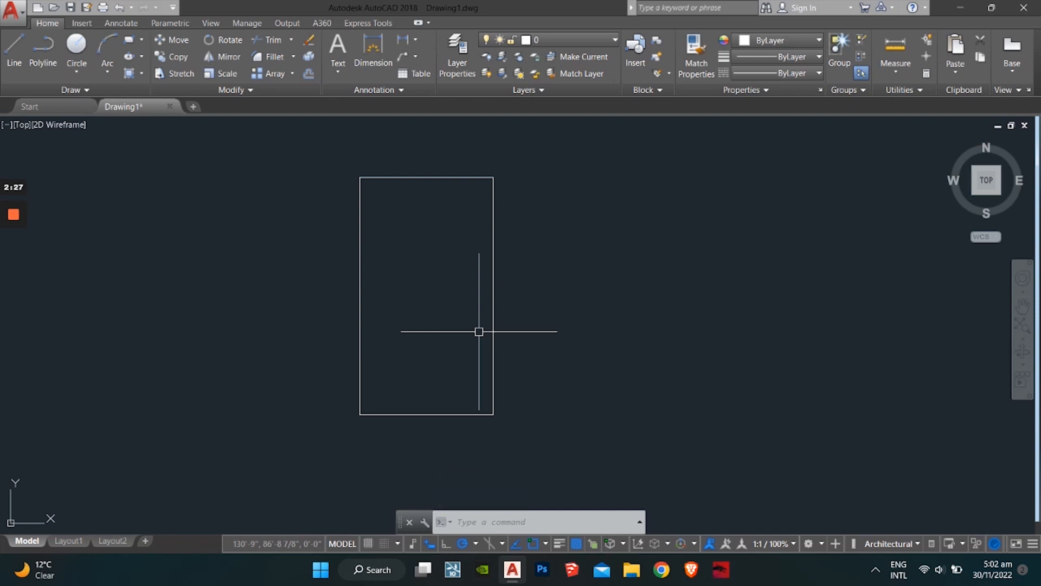
# Add an aligned dimension to the rectangle's top edge, placing it just above the edge.
pyautogui.write('dal')
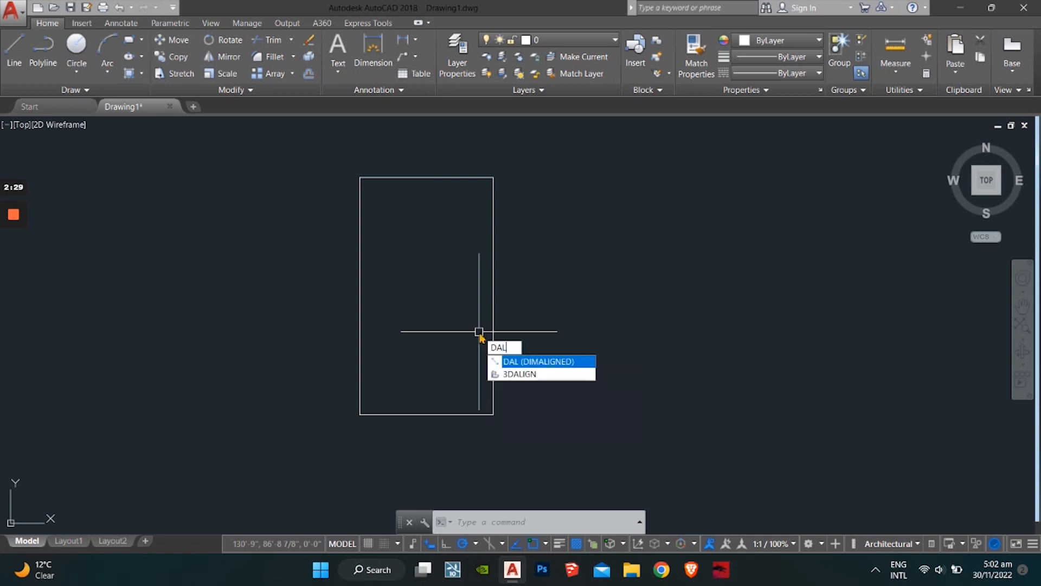
pyautogui.press('Return')
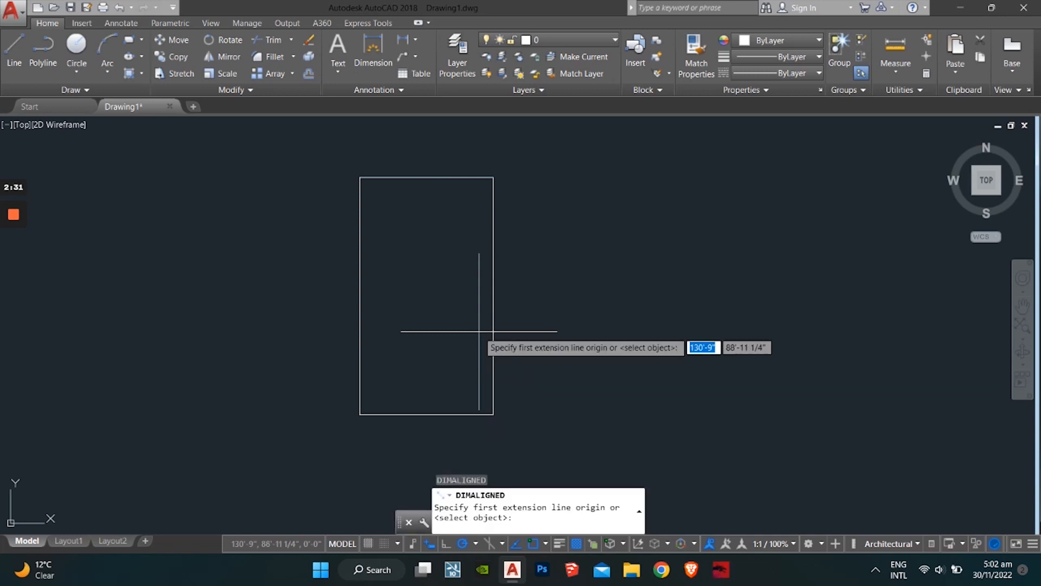
pyautogui.moveTo(430, 205); pyautogui.dragTo(442, 233, button='middle')
pyautogui.press('Return')
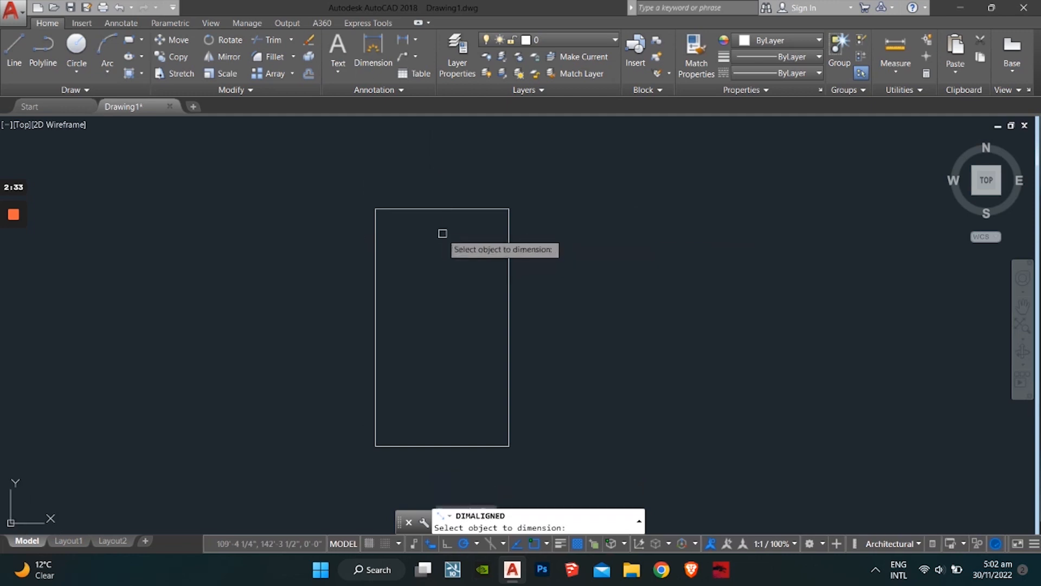
pyautogui.click(432, 209)
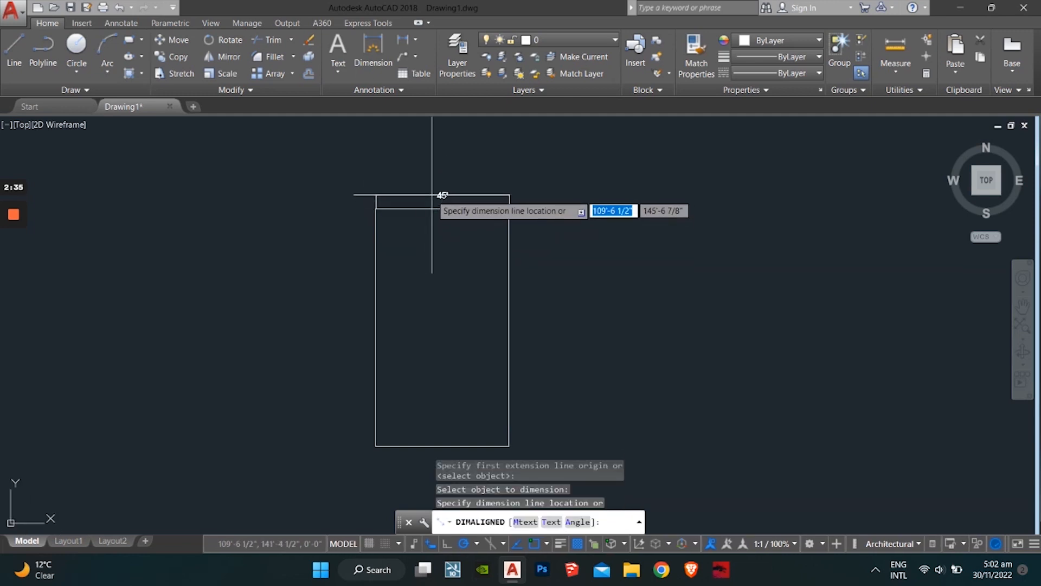
pyautogui.click(432, 195)
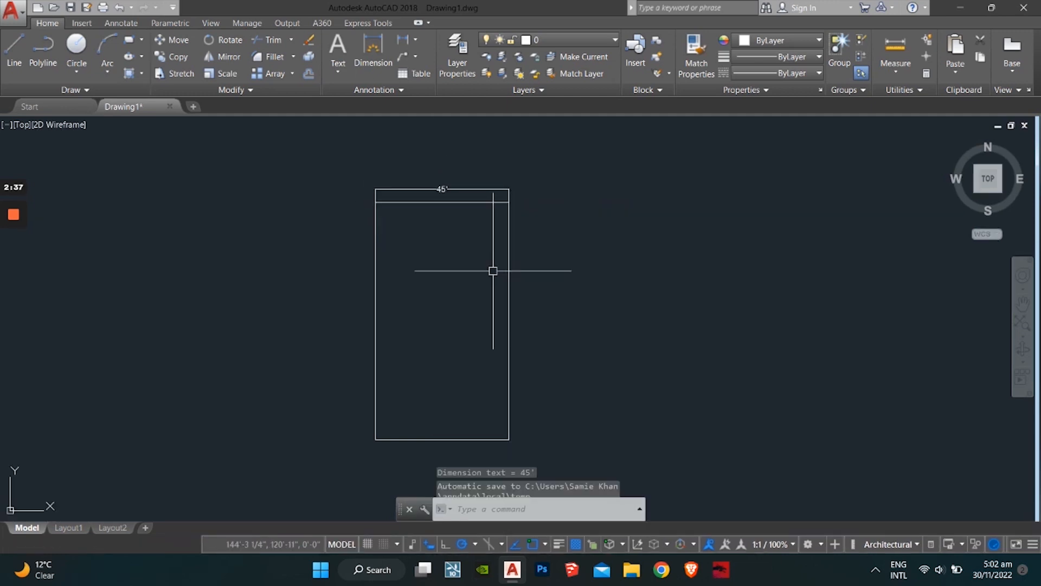
# Add an aligned dimension to the rectangle's right edge, placing it just outside the edge.
pyautogui.press('Return')
pyautogui.press('Return')
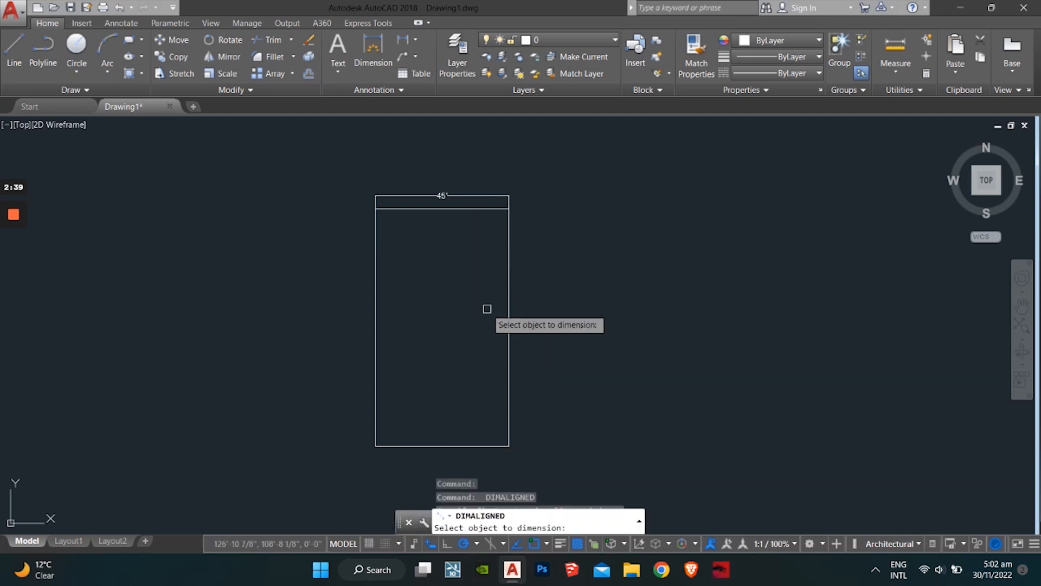
pyautogui.click(509, 307)
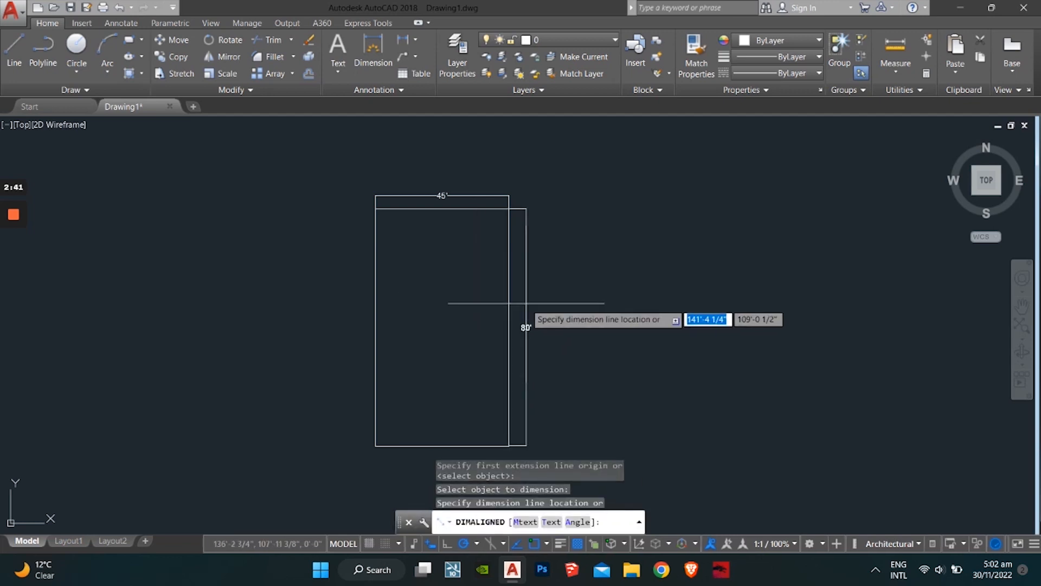
pyautogui.click(528, 307)
pyautogui.press('Escape')
pyautogui.press('Escape')
pyautogui.press('Escape')
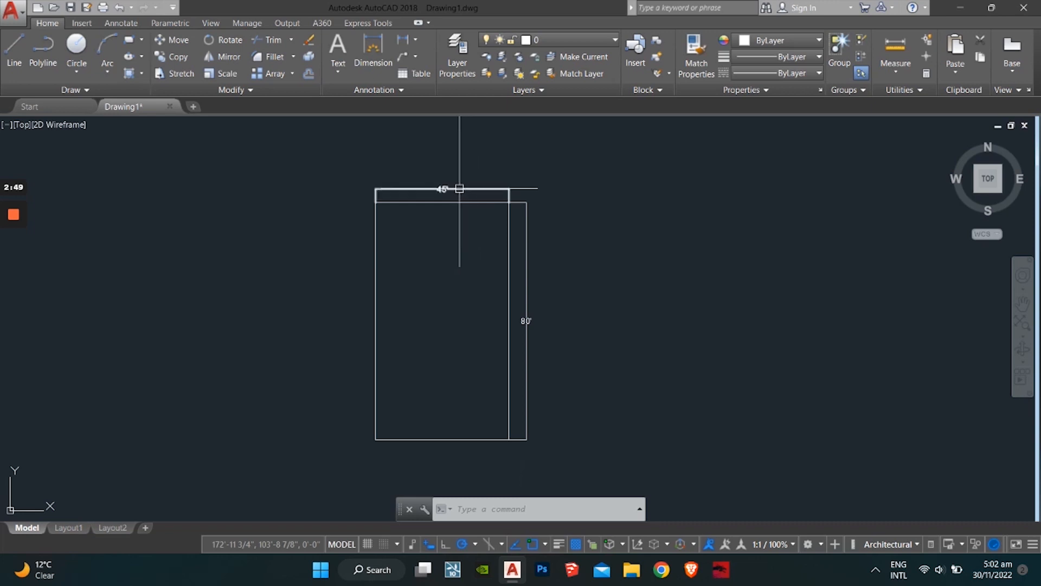
# Delete the dimensions on the rectangle's top and right edges.
pyautogui.click(460, 188)
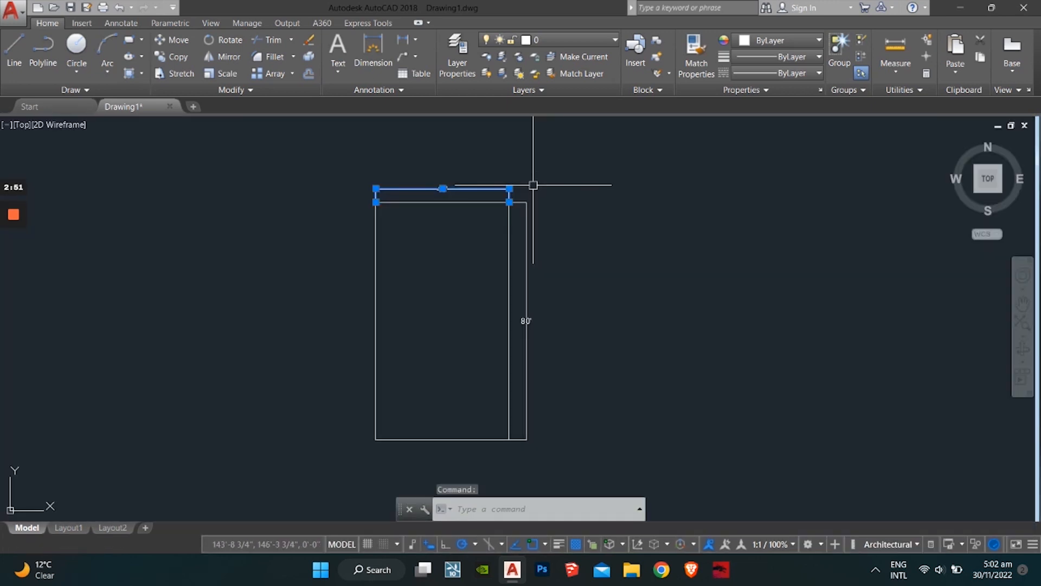
pyautogui.press('Delete')
pyautogui.click(526, 247)
pyautogui.press('Delete')
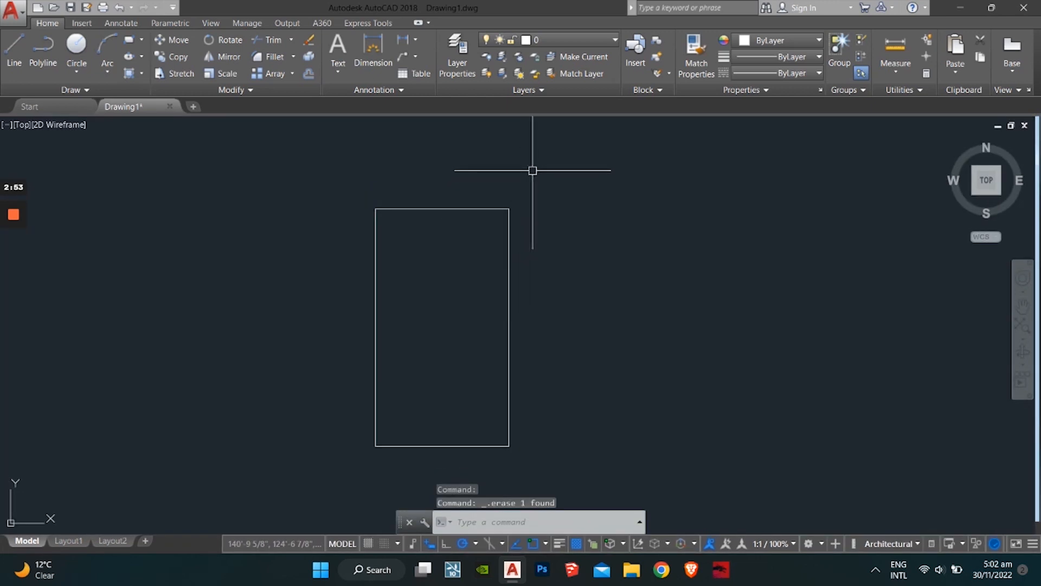
pyautogui.scroll(3, 415, 241)
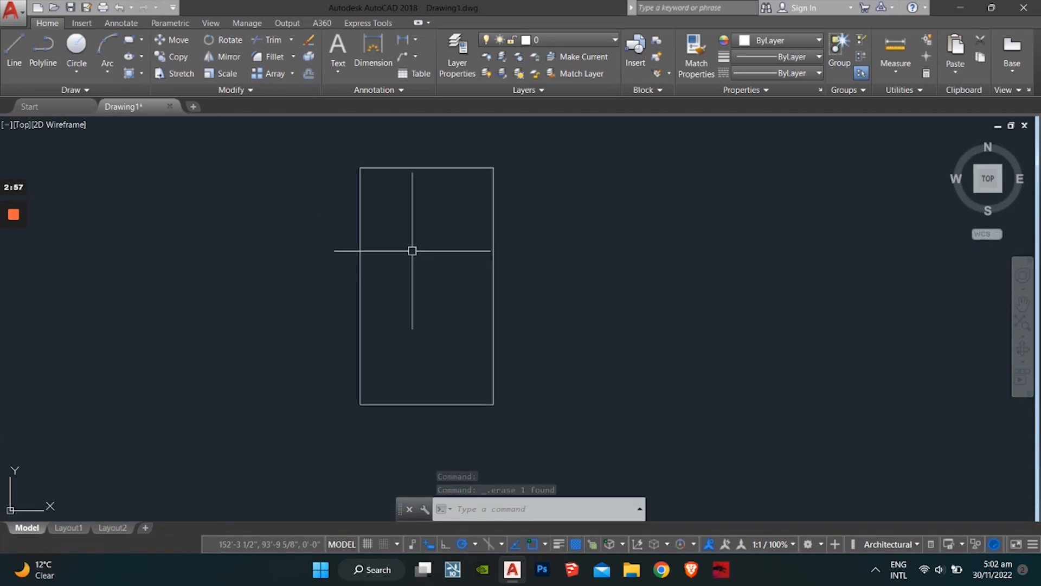
pyautogui.press('Escape')
pyautogui.press('Escape')
pyautogui.press('Escape')
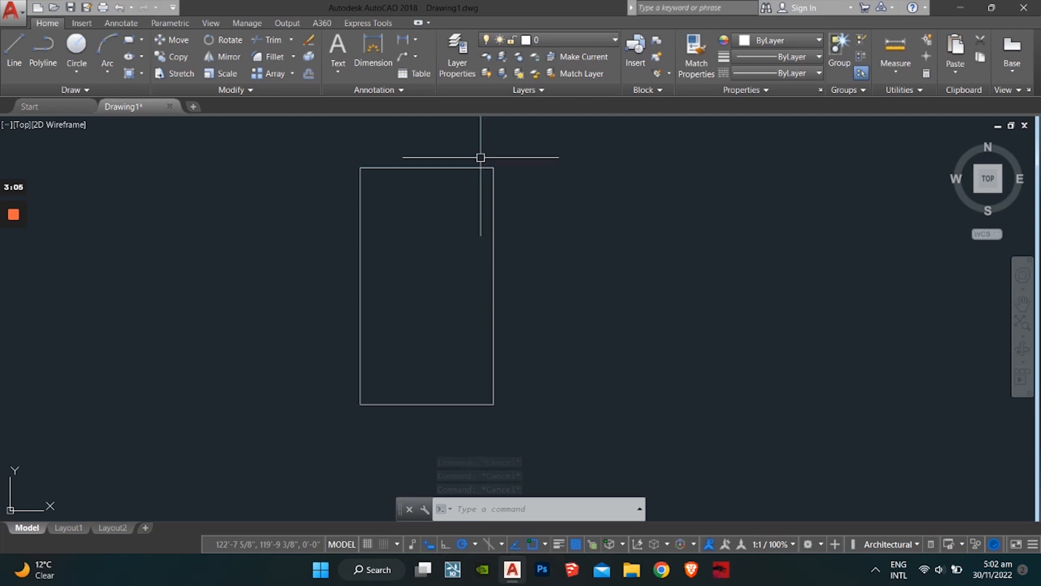
pyautogui.press('Escape')
pyautogui.press('Escape')
pyautogui.press('Escape')
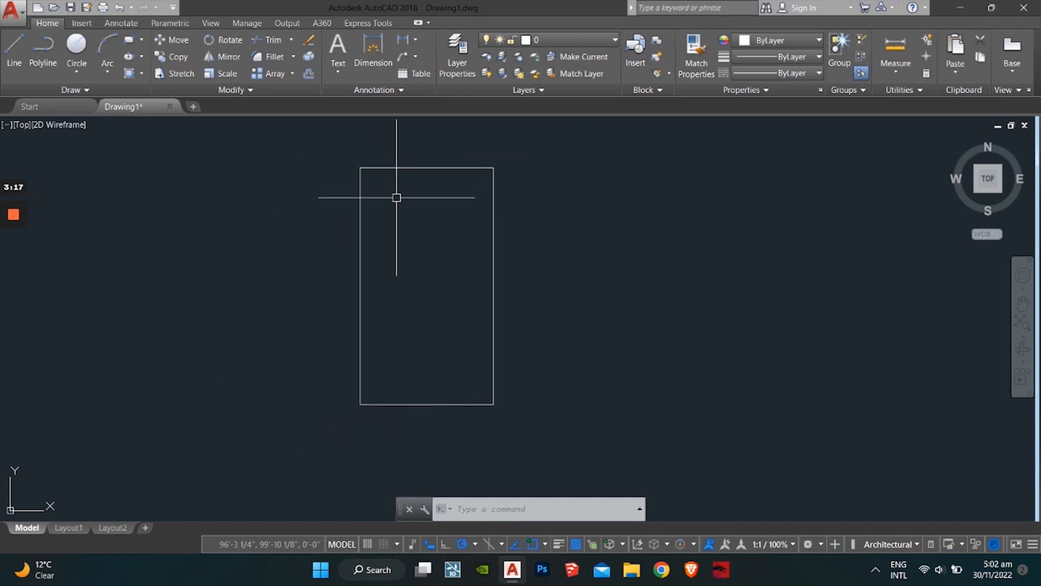
pyautogui.press('Escape')
pyautogui.press('Escape')
pyautogui.press('Escape')
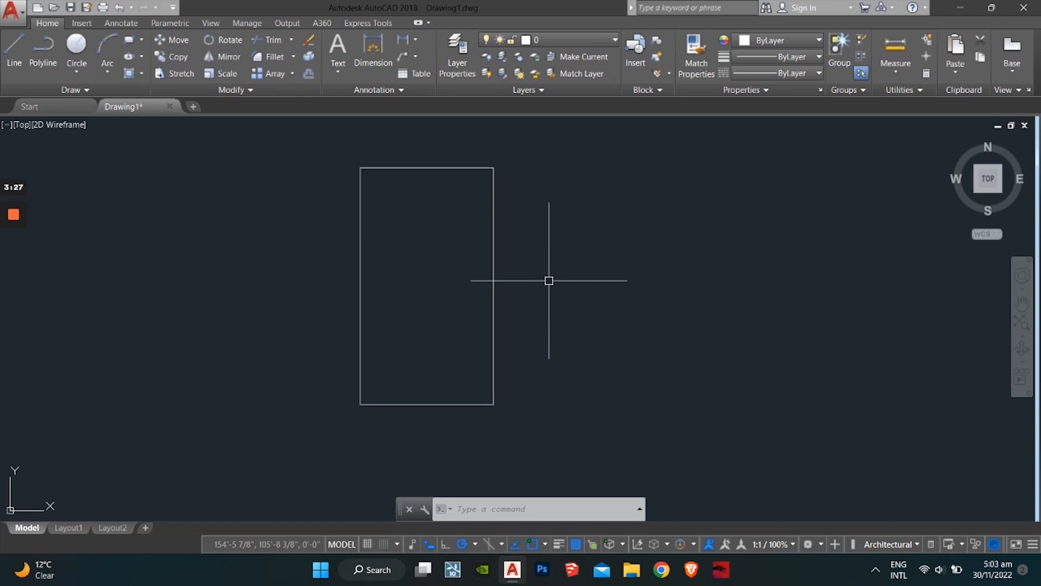
# Offset the rectangle's right edge 6" inward to form the wall thickness.
pyautogui.write('Of')
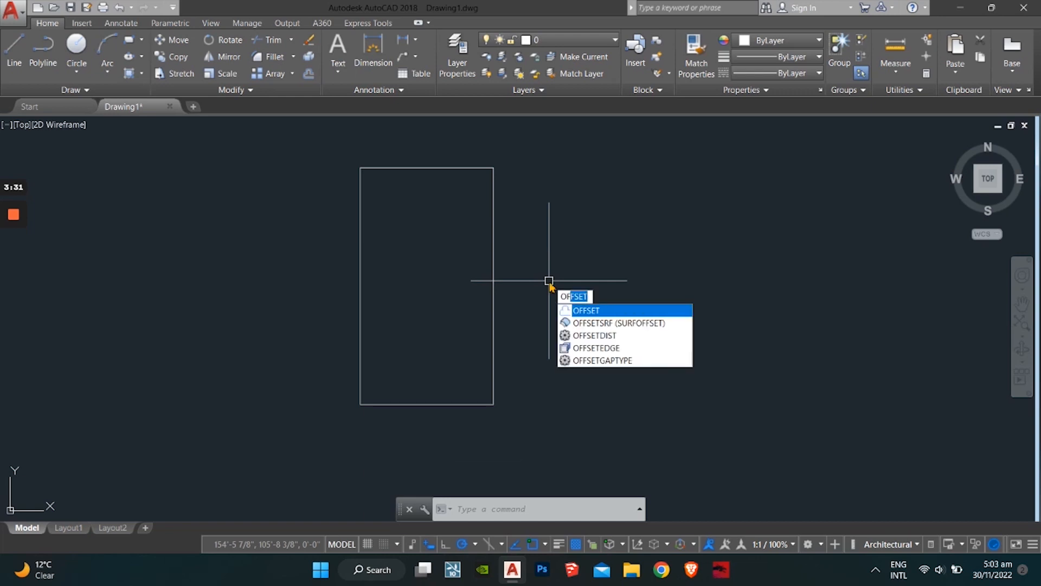
pyautogui.press('Return')
pyautogui.press('Return')
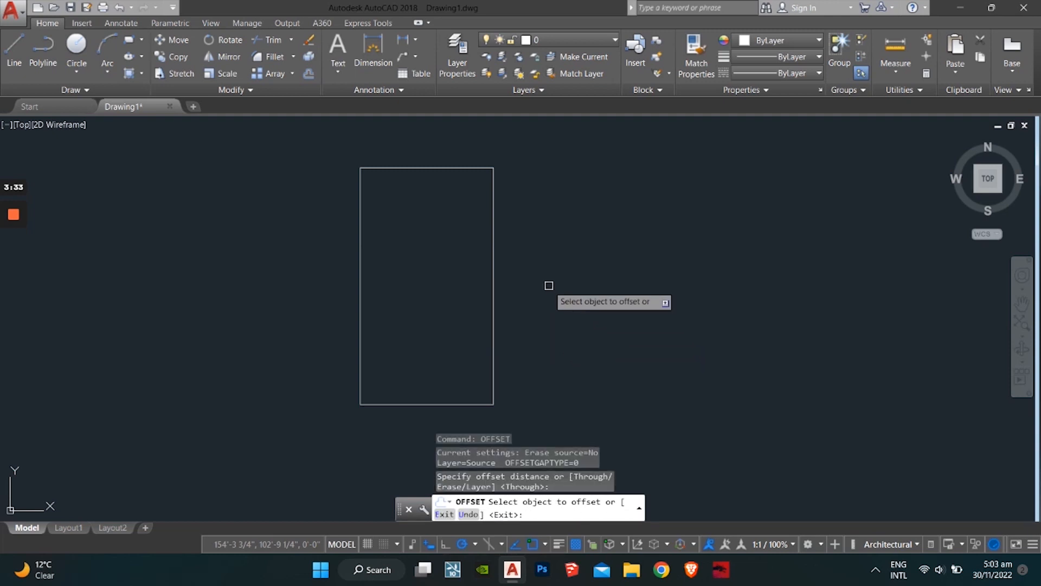
pyautogui.click(493, 248)
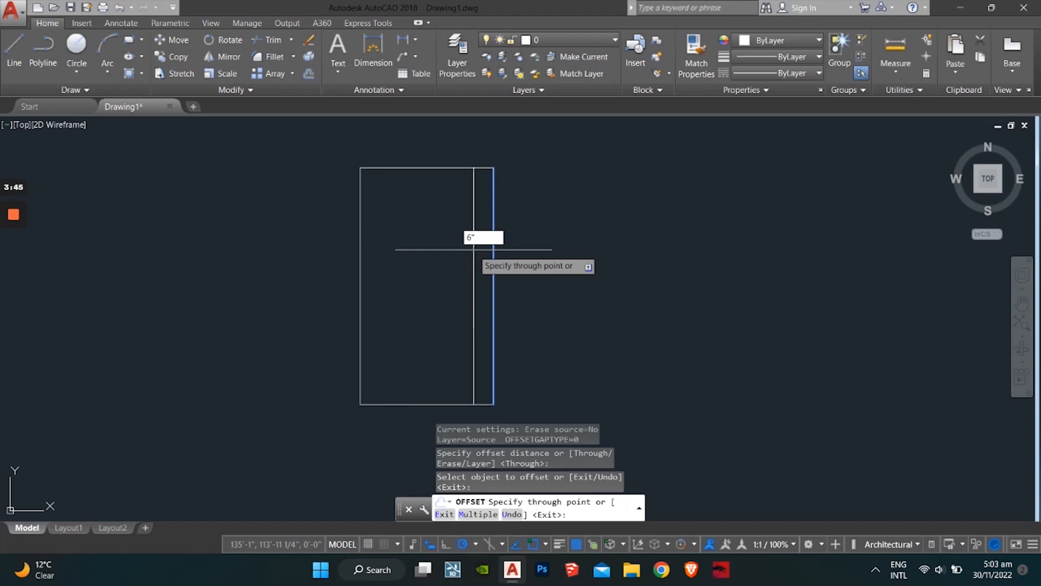
pyautogui.press('Return')
pyautogui.scroll(6, 445, 163)
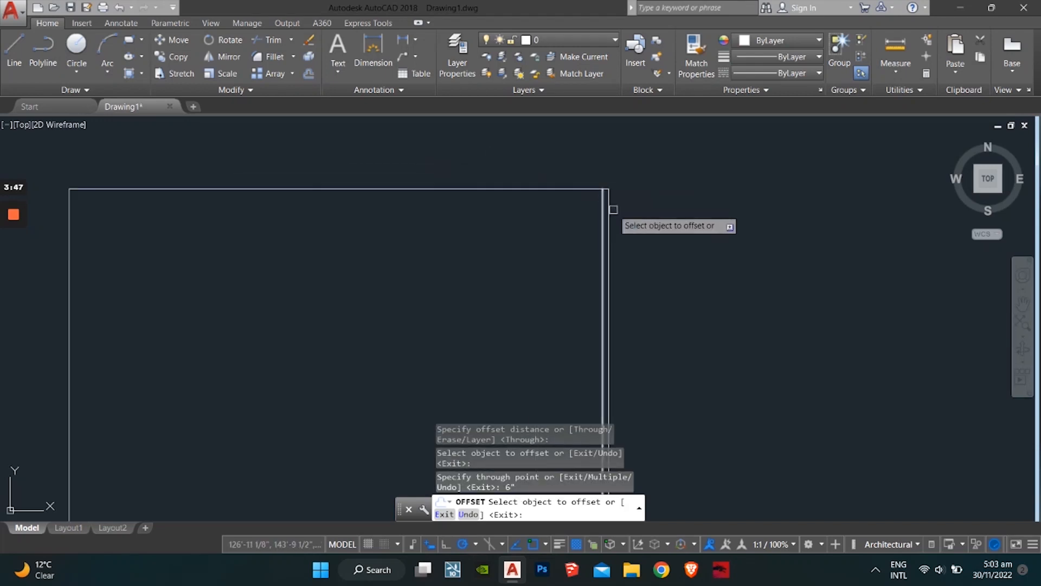
pyautogui.scroll(2, 608, 210)
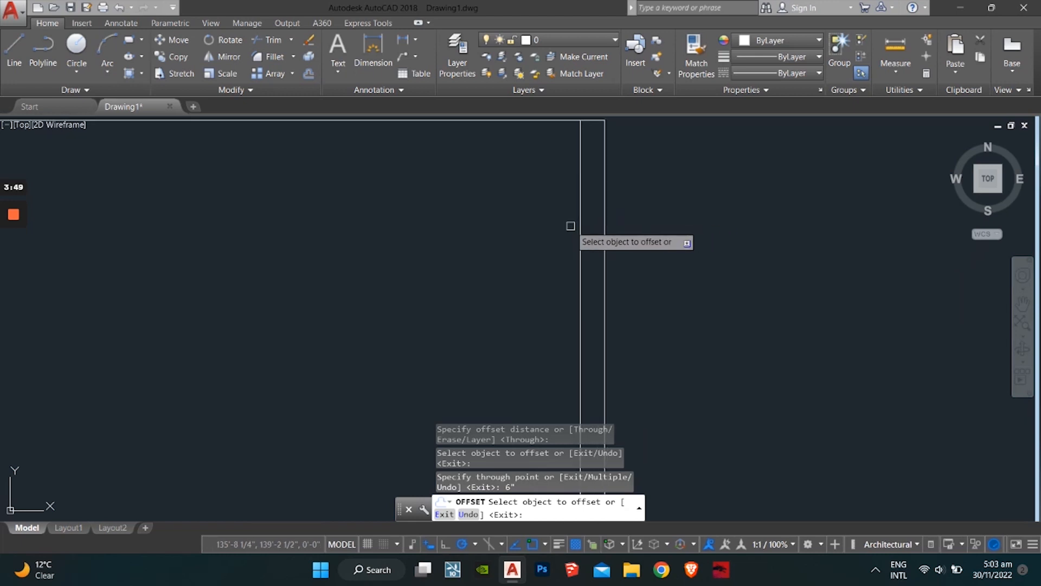
# Offset the rectangle's top and left edges 6" inward.
pyautogui.scroll(-2, 512, 219)
pyautogui.scroll(-5, 512, 218)
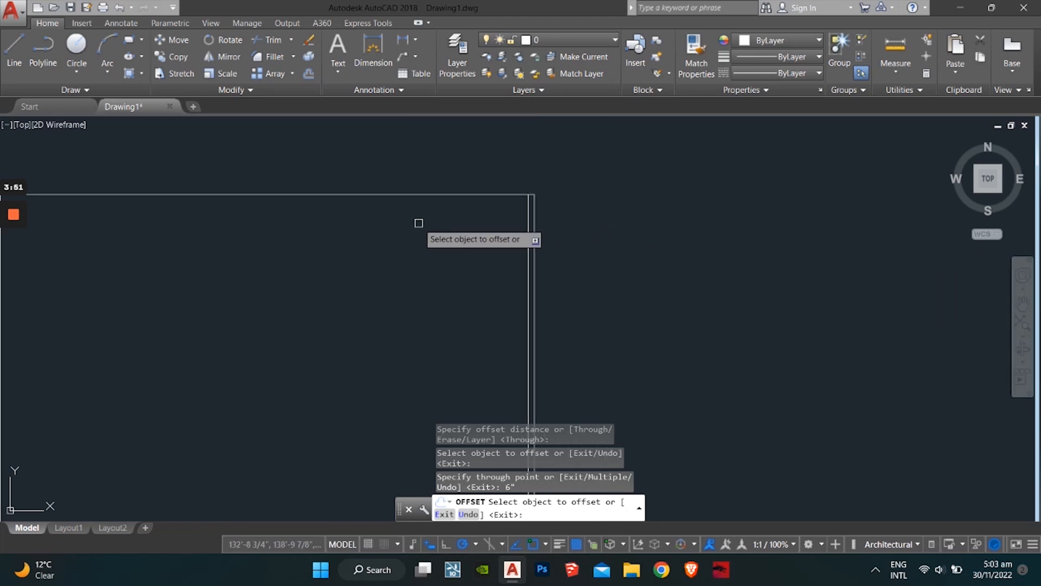
pyautogui.click(459, 188)
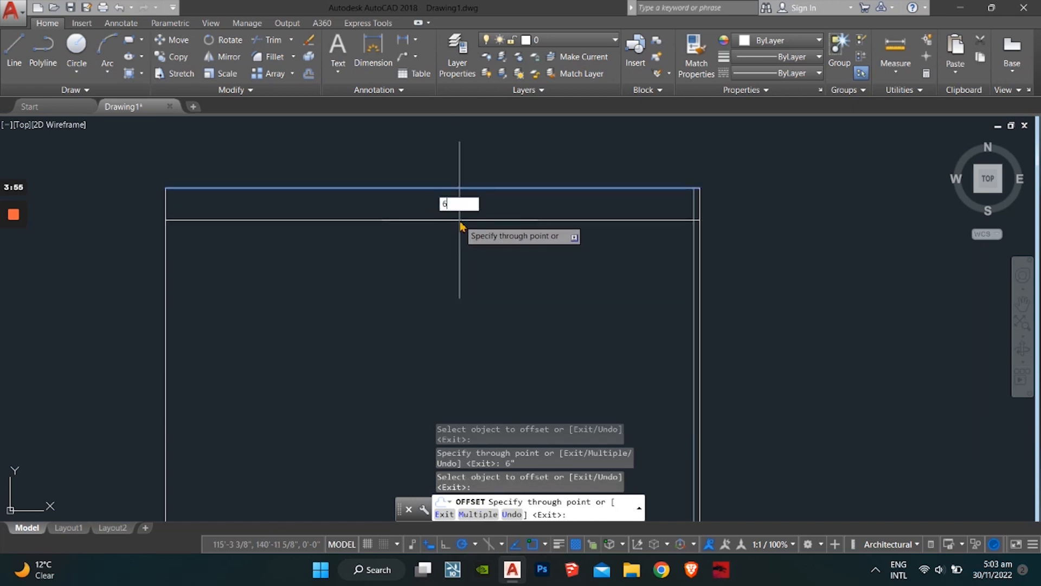
pyautogui.press('Return')
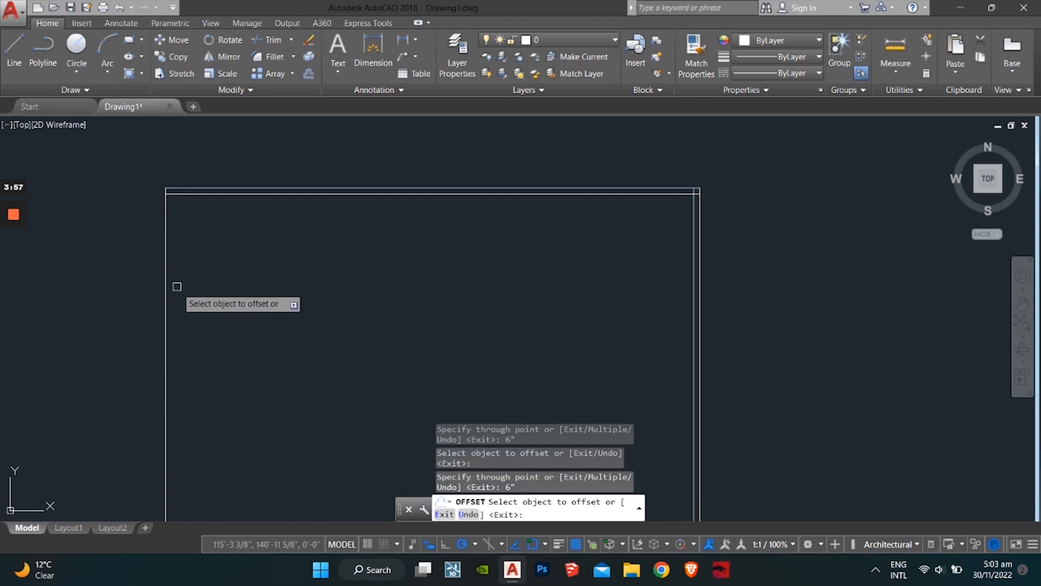
pyautogui.click(165, 297)
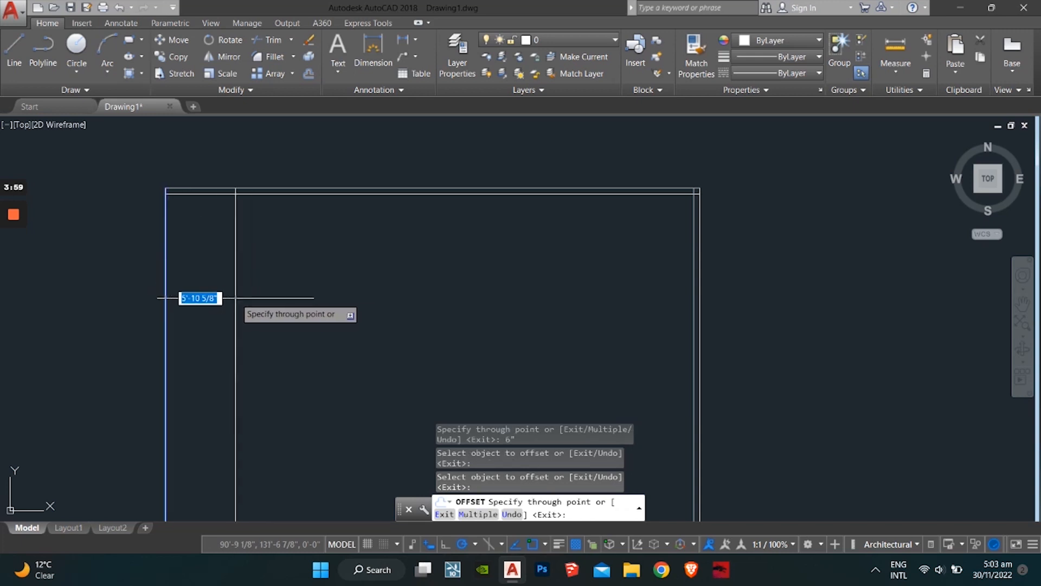
pyautogui.press('Return')
# Offset the rectangle's bottom edge 6" inward and finish the Offset command.
pyautogui.scroll(-4, 331, 241)
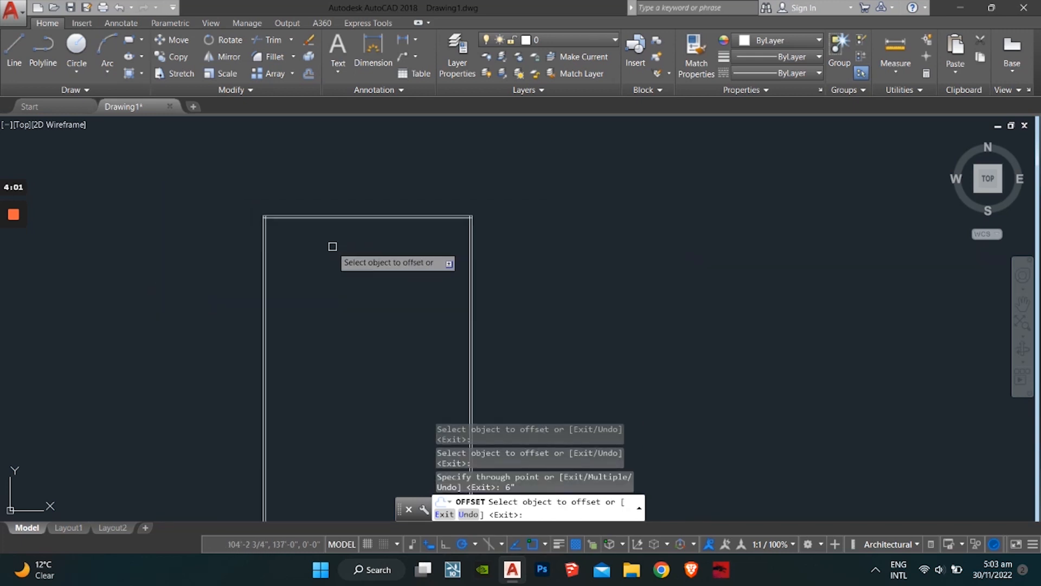
pyautogui.moveTo(332, 244); pyautogui.dragTo(337, 162, button='middle')
pyautogui.scroll(4, 317, 422)
pyautogui.click(316, 406)
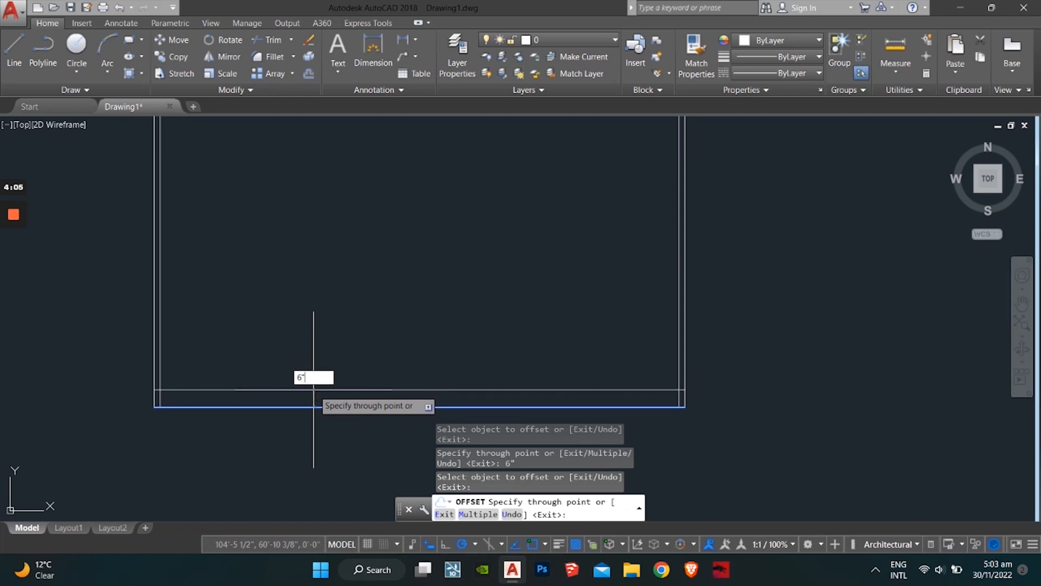
pyautogui.press('Return')
pyautogui.press('Escape')
pyautogui.press('Escape')
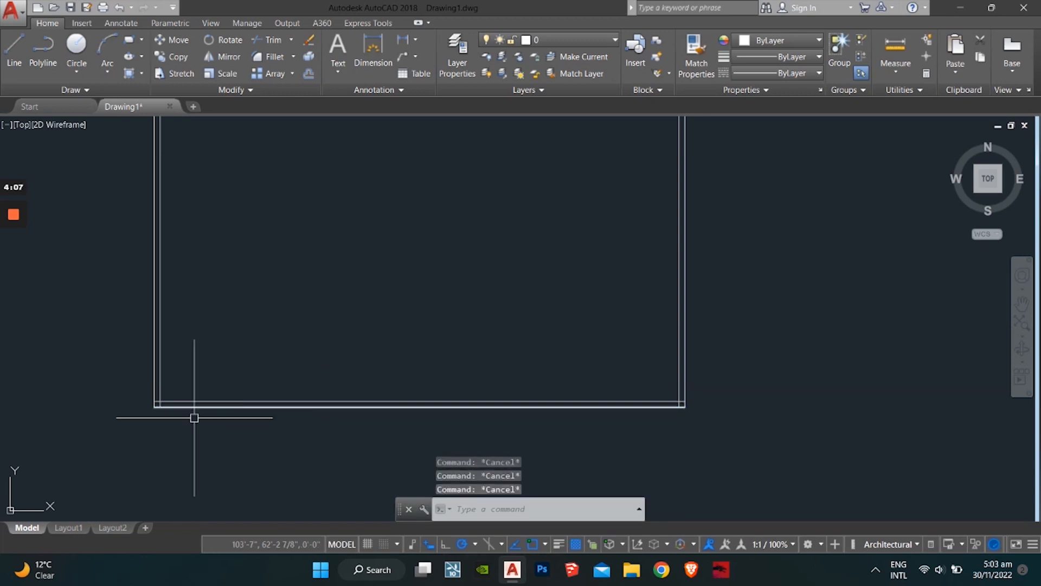
# Stretch the upper end of the inner left wall line down to the inner top wall line.
pyautogui.scroll(-4, 179, 347)
pyautogui.scroll(3, 187, 365)
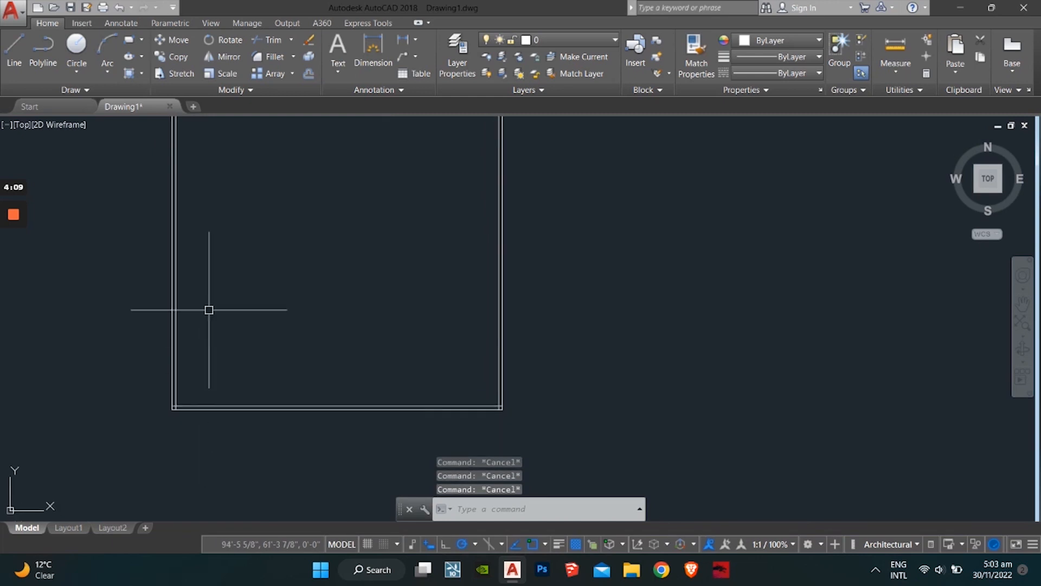
pyautogui.moveTo(209, 309); pyautogui.dragTo(227, 409, button='middle')
pyautogui.scroll(-4, 200, 309)
pyautogui.moveTo(200, 309); pyautogui.dragTo(219, 322, button='middle')
pyautogui.scroll(6, 220, 322)
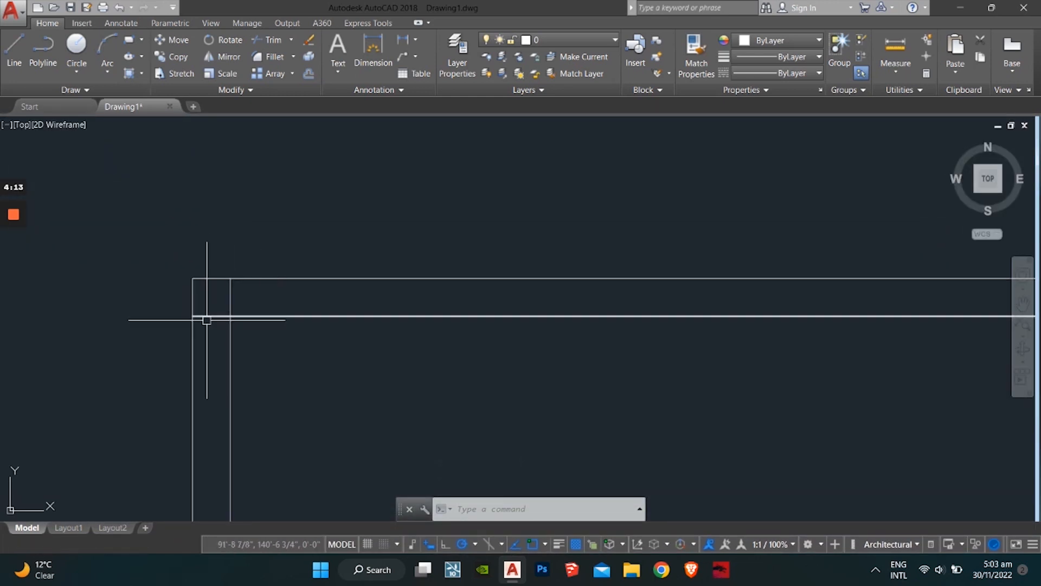
pyautogui.press('Escape')
pyautogui.press('Escape')
pyautogui.press('Escape')
pyautogui.click(230, 299)
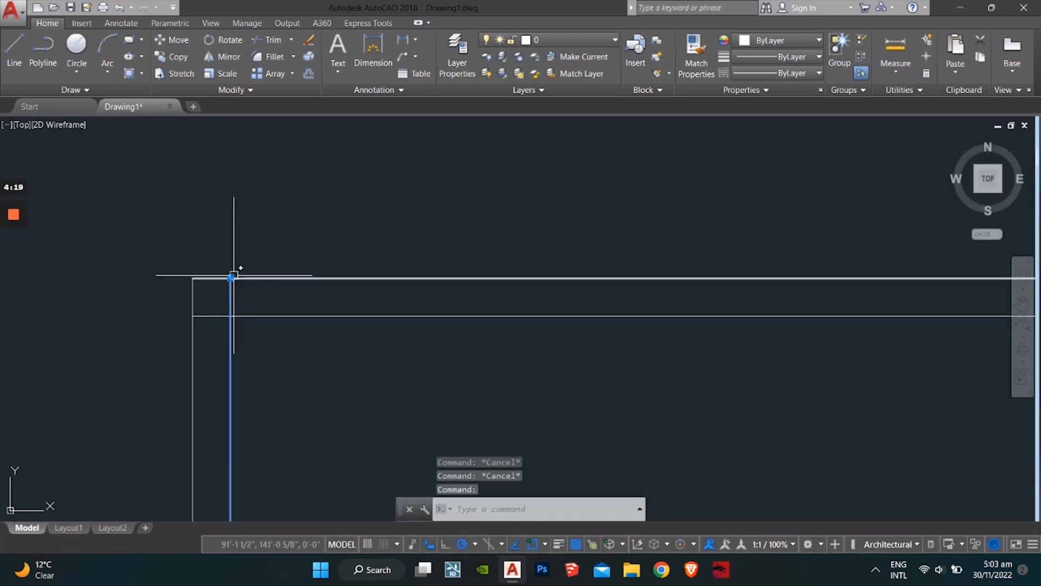
pyautogui.click(230, 278)
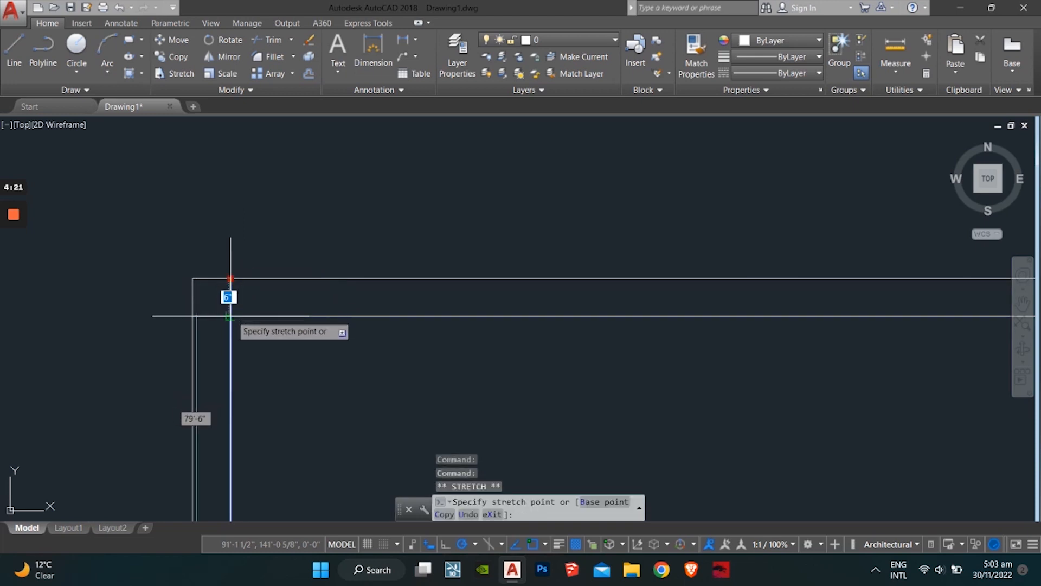
pyautogui.press('Escape')
pyautogui.press('Escape')
pyautogui.scroll(-4, 253, 321)
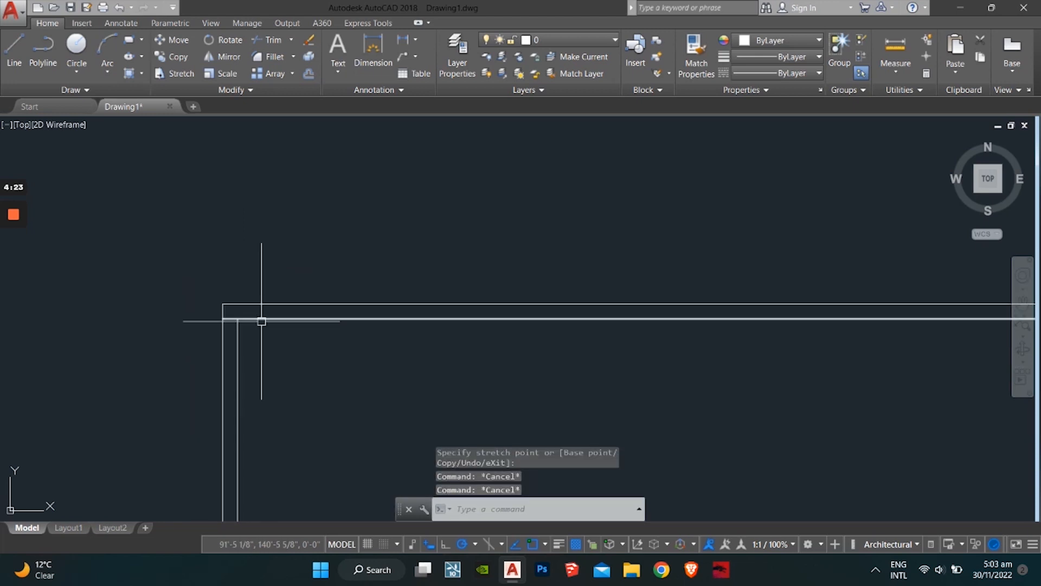
# Trim the overlapping ends of the inner top and inner right wall lines at the upper-right corner.
pyautogui.moveTo(260, 319)
pyautogui.mouseDown(button='middle')
pyautogui.moveTo(87, 299)
pyautogui.moveTo(375, 298)
pyautogui.mouseUp(button='middle')
pyautogui.scroll(-3, 374, 298)
pyautogui.scroll(-2, 369, 308)
pyautogui.scroll(5, 428, 326)
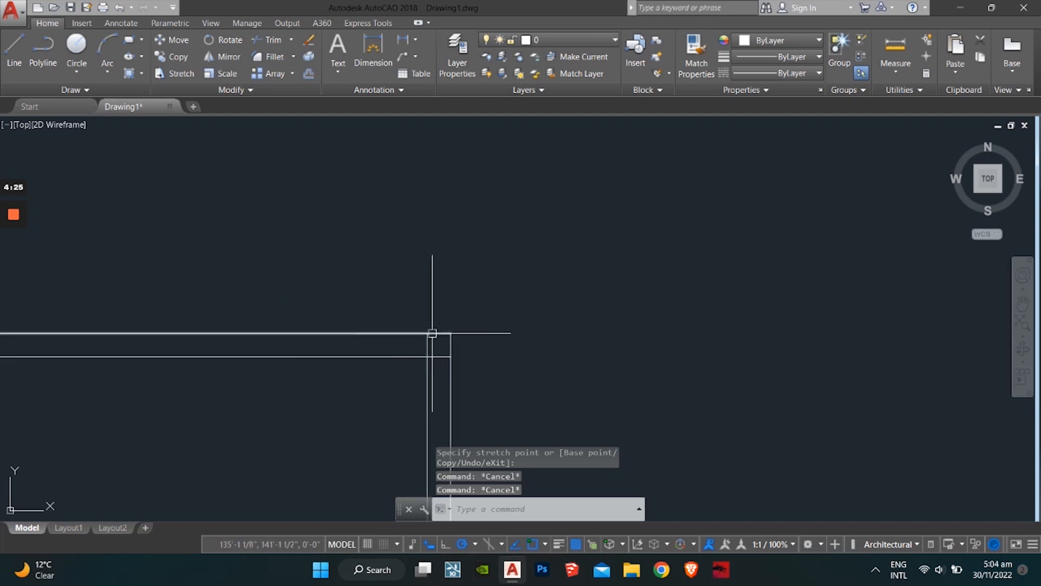
pyautogui.scroll(2, 328, 269)
pyautogui.scroll(2, 372, 292)
pyautogui.press('Escape')
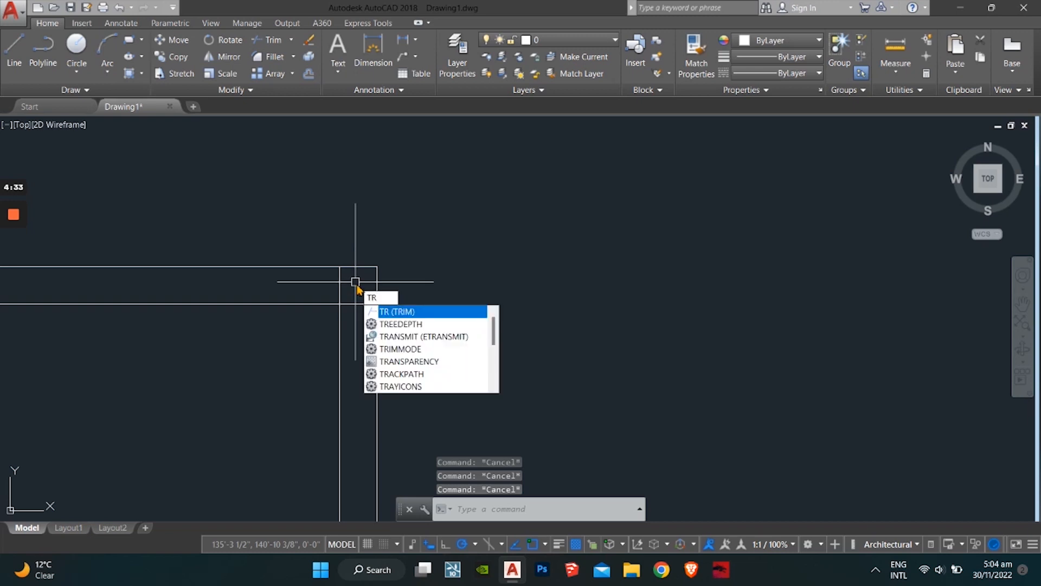
pyautogui.press('Return')
pyautogui.press('Return')
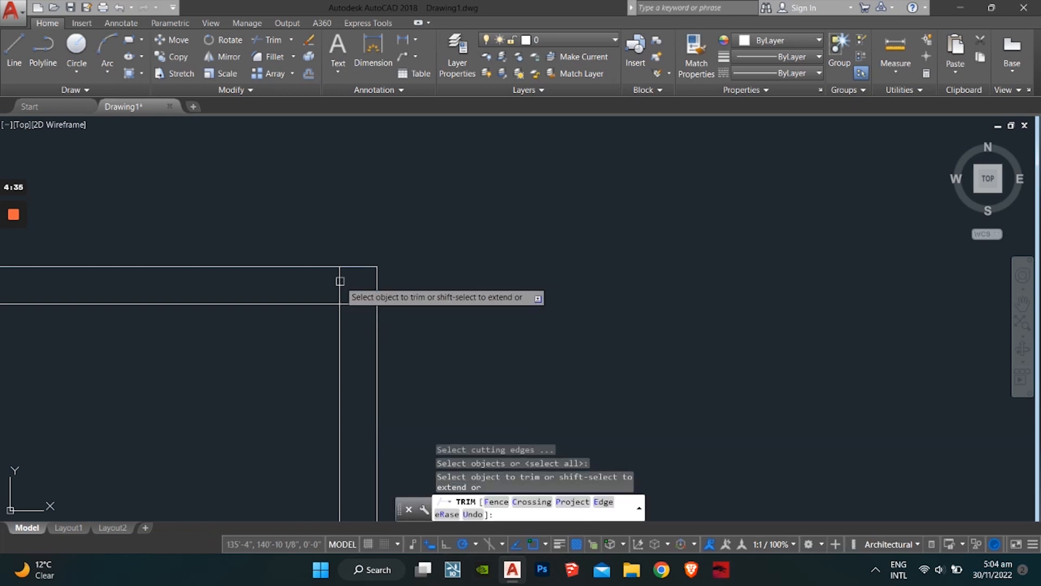
pyautogui.click(339, 282)
pyautogui.click(358, 303)
pyautogui.scroll(-8, 357, 303)
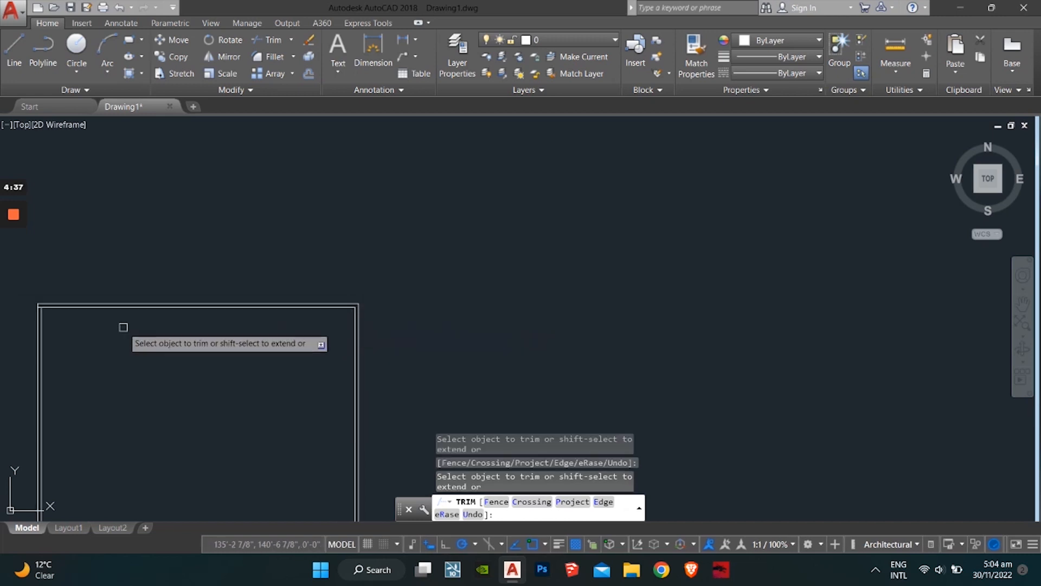
# Trim the overlapping end of the inner top wall line at the upper-left corner.
pyautogui.scroll(6, 39, 309)
pyautogui.scroll(1, 50, 305)
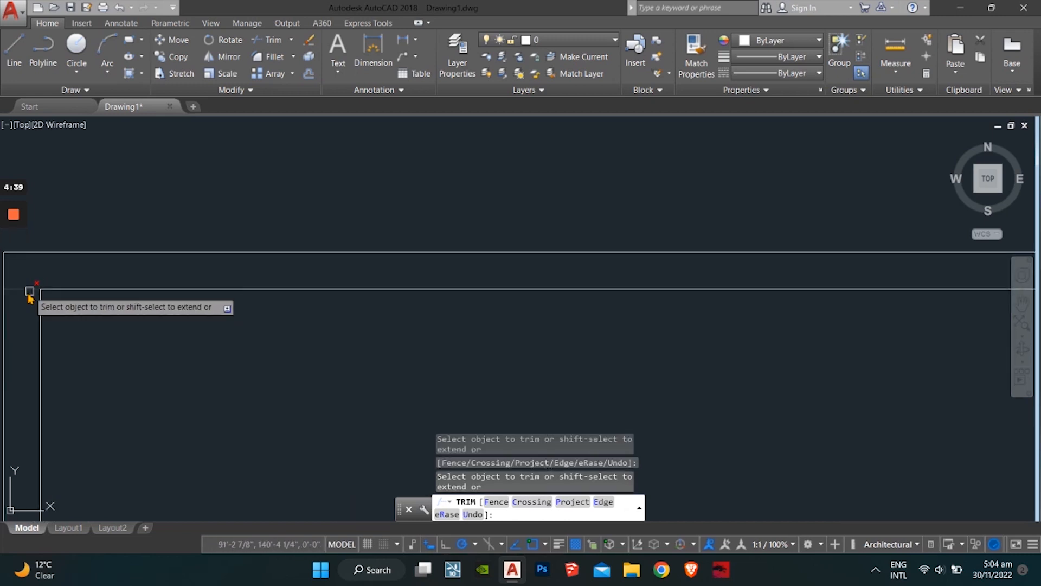
pyautogui.click(30, 293)
# Trim the overlapping ends of the inner bottom and inner left wall lines at the lower-left corner.
pyautogui.scroll(-6, 109, 296)
pyautogui.scroll(-7, 174, 295)
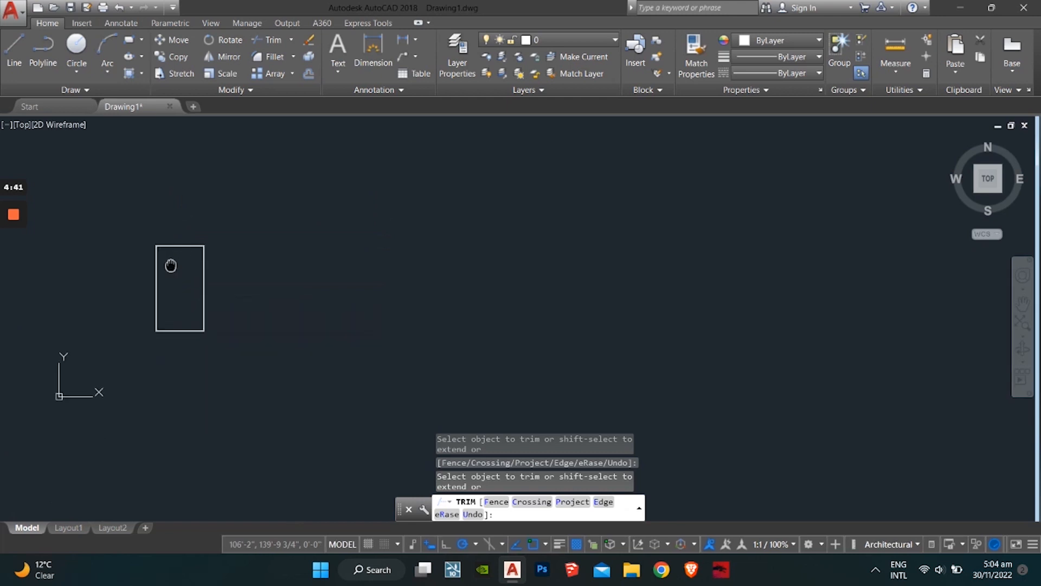
pyautogui.scroll(10, 174, 293)
pyautogui.scroll(6, 114, 310)
pyautogui.click(34, 326)
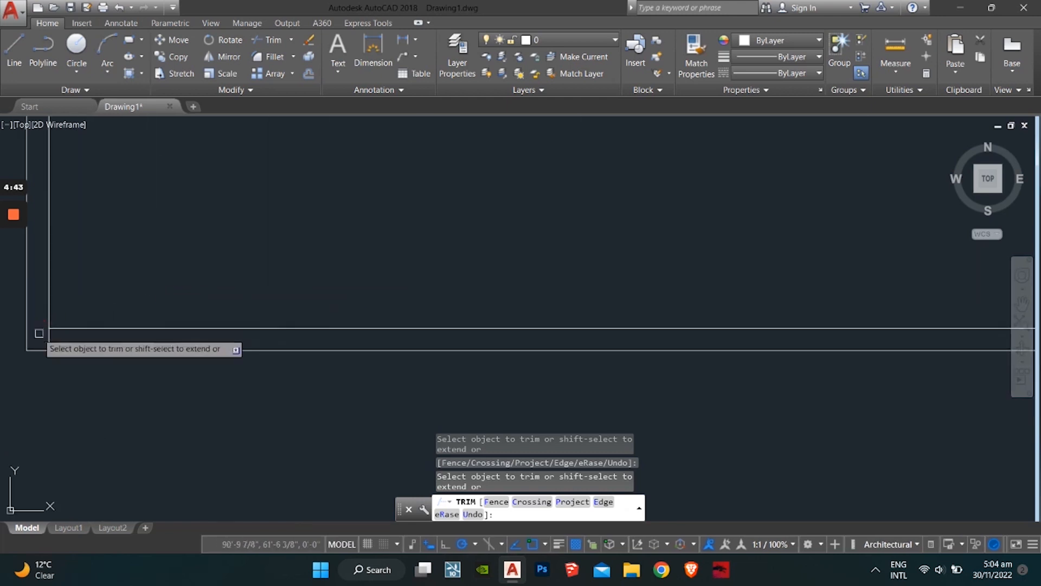
pyautogui.click(47, 340)
# Trim the overlapping ends of the inner right and inner bottom wall lines at the lower-right corner.
pyautogui.scroll(-8, 203, 312)
pyautogui.moveTo(418, 295); pyautogui.dragTo(250, 318, button='middle')
pyautogui.scroll(10, 296, 336)
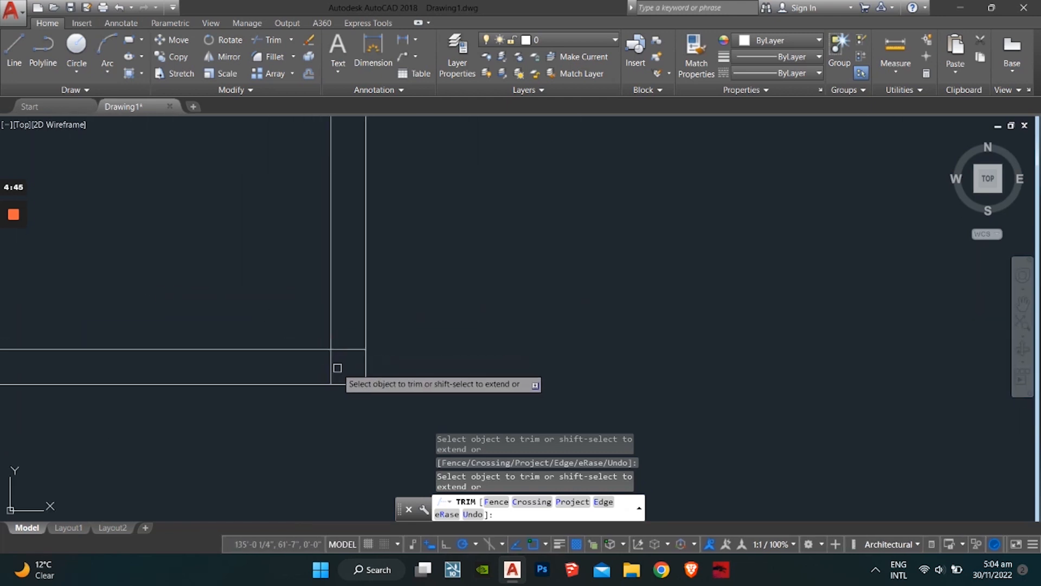
pyautogui.click(332, 367)
pyautogui.click(347, 351)
pyautogui.scroll(-6, 337, 303)
pyautogui.scroll(-6, 344, 293)
pyautogui.scroll(1, 416, 388)
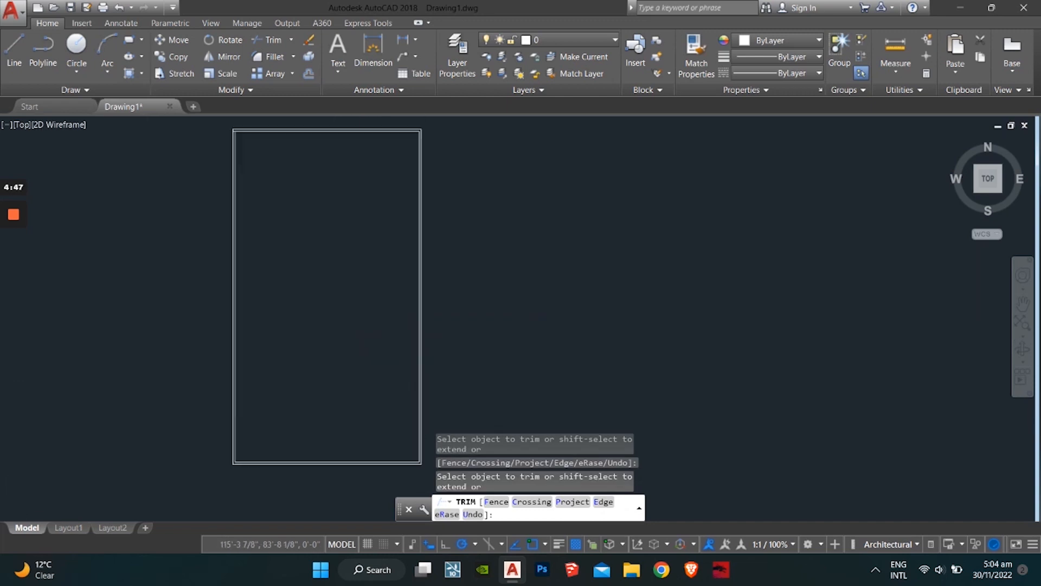
# Inspect the cleaned-up wall corners of the outline and end the Trim command.
pyautogui.moveTo(358, 277); pyautogui.dragTo(358, 337, button='middle')
pyautogui.scroll(5, 237, 186)
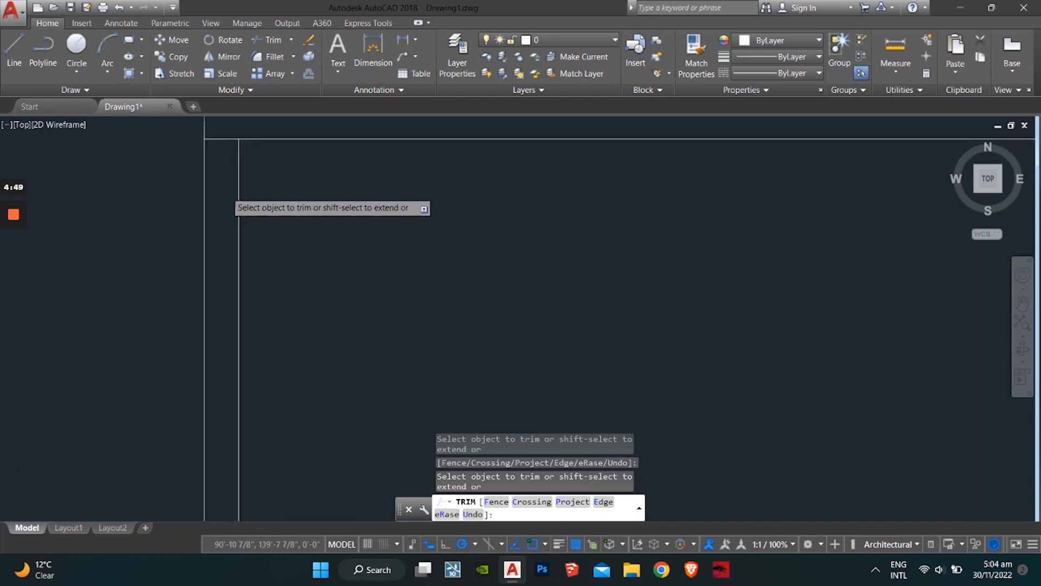
pyautogui.moveTo(226, 200); pyautogui.dragTo(215, 239, button='middle')
pyautogui.scroll(-5, 277, 312)
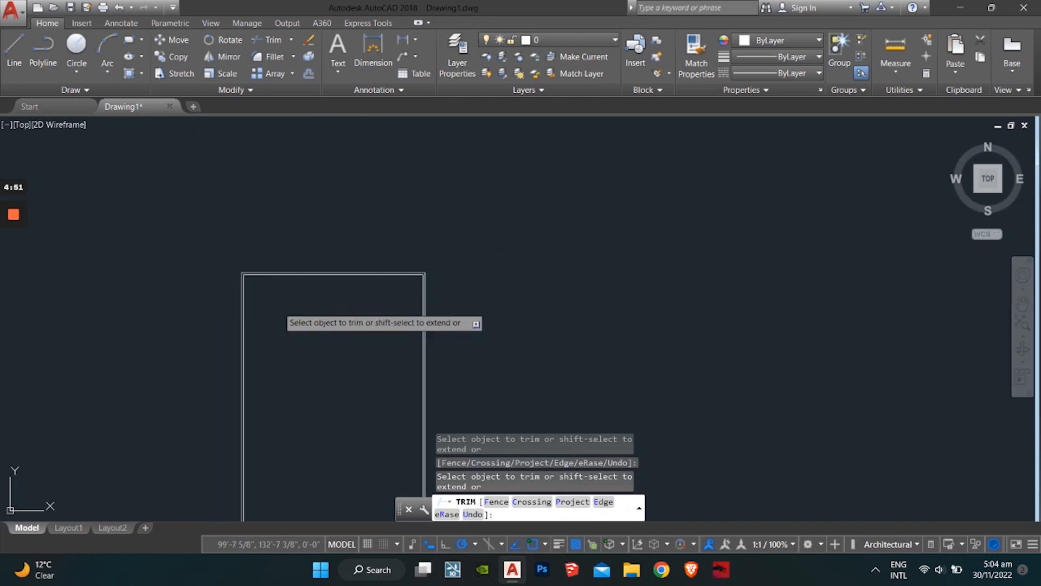
pyautogui.moveTo(277, 311); pyautogui.dragTo(324, 247, button='middle')
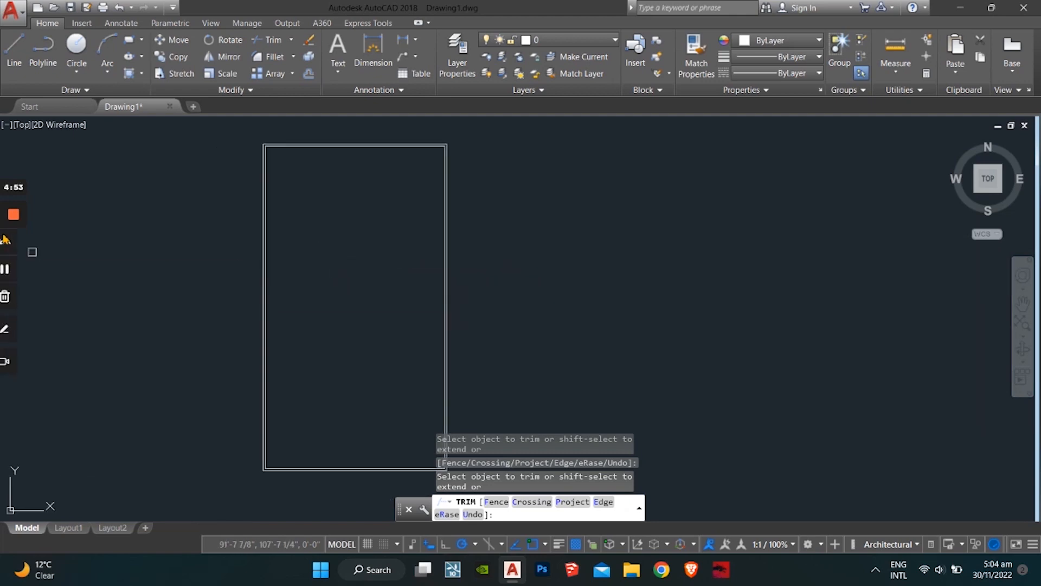
pyautogui.click(14, 214)
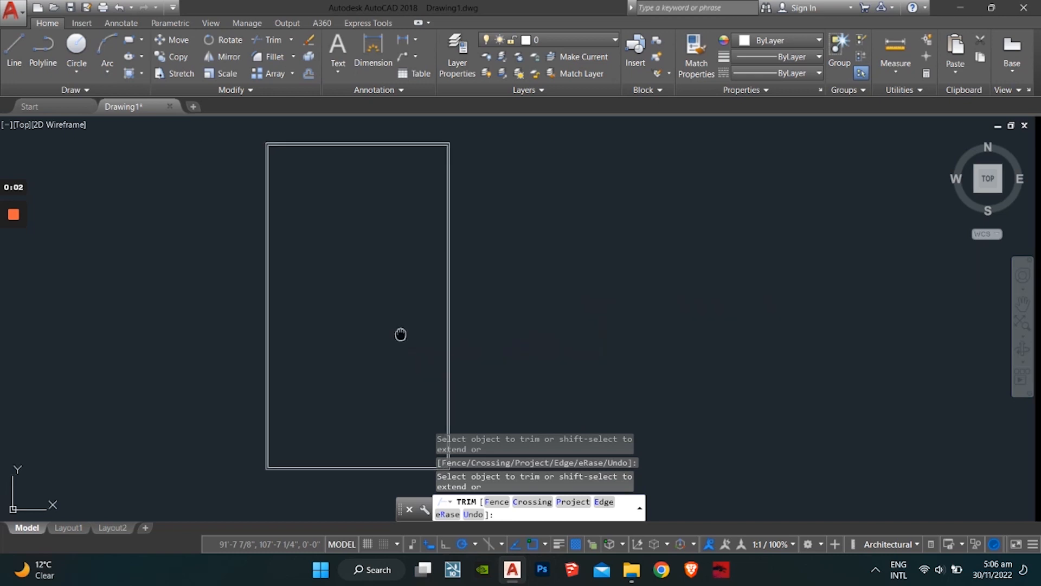
pyautogui.moveTo(400, 332); pyautogui.dragTo(588, 309, button='middle')
pyautogui.scroll(-2, 577, 345)
pyautogui.scroll(-2, 577, 345)
pyautogui.scroll(3, 558, 332)
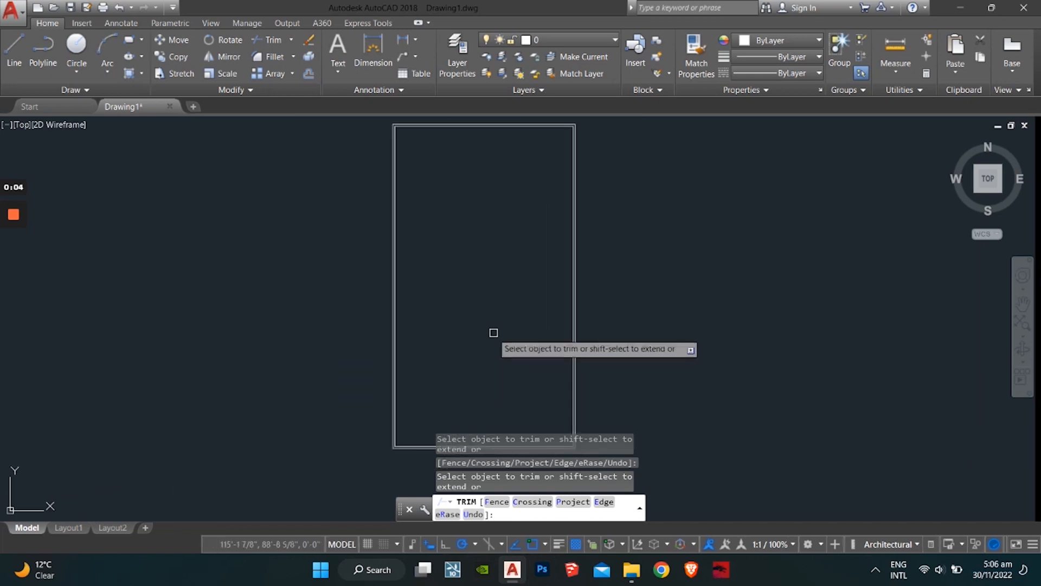
pyautogui.moveTo(493, 333); pyautogui.dragTo(521, 337, button='middle')
pyautogui.press('Escape')
pyautogui.press('Escape')
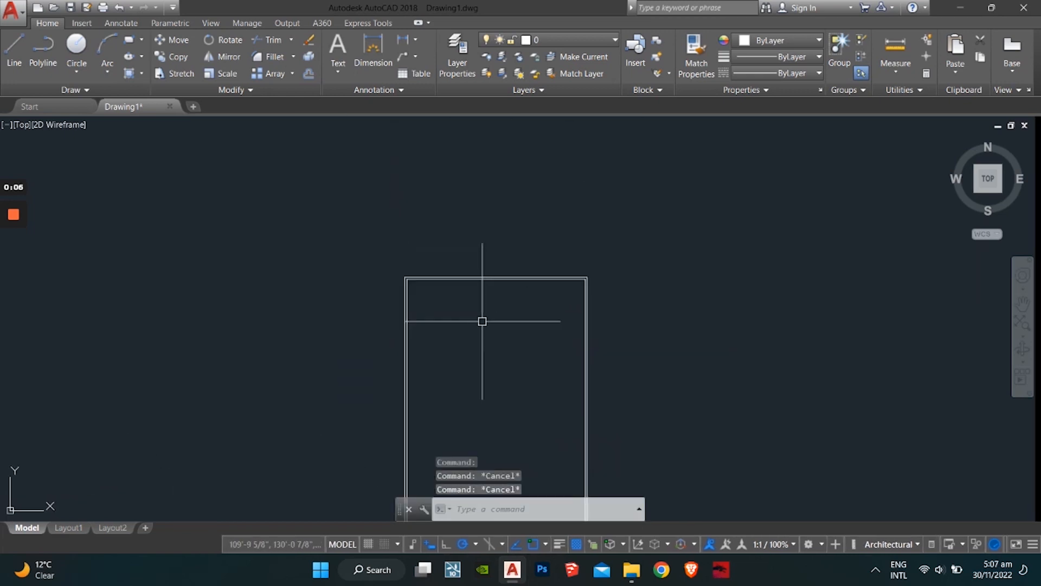
# Offset the inner top wall line 3' inward.
pyautogui.scroll(5, 479, 307)
pyautogui.moveTo(479, 306); pyautogui.dragTo(458, 385, button='middle')
pyautogui.press('Escape')
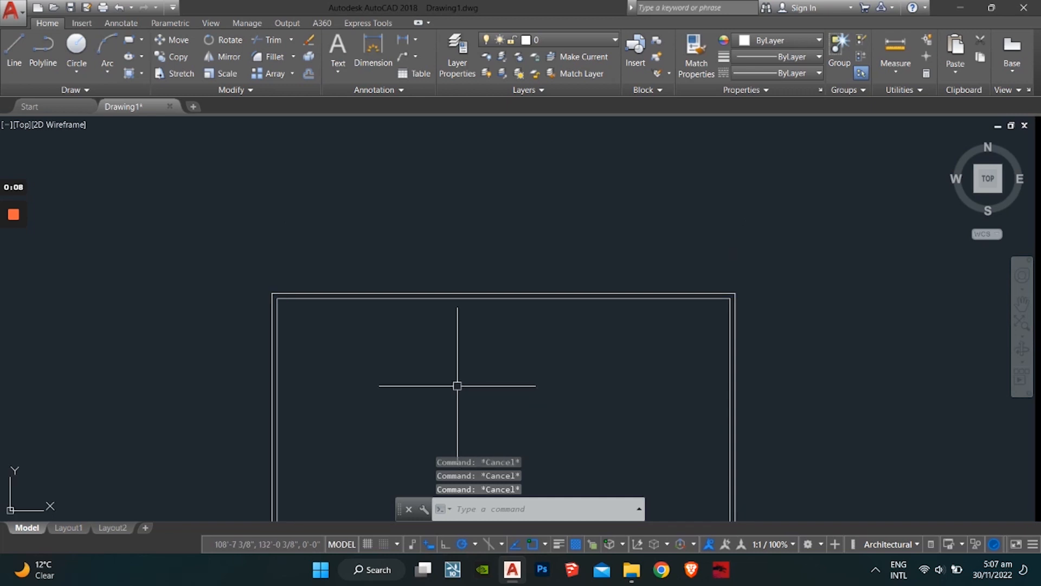
pyautogui.scroll(2, 434, 339)
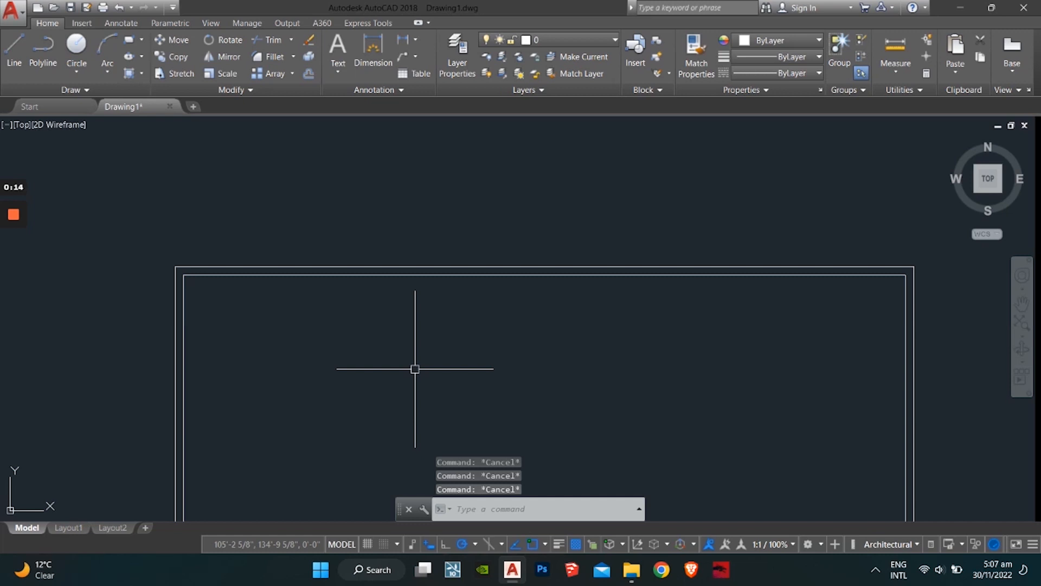
pyautogui.write('ff')
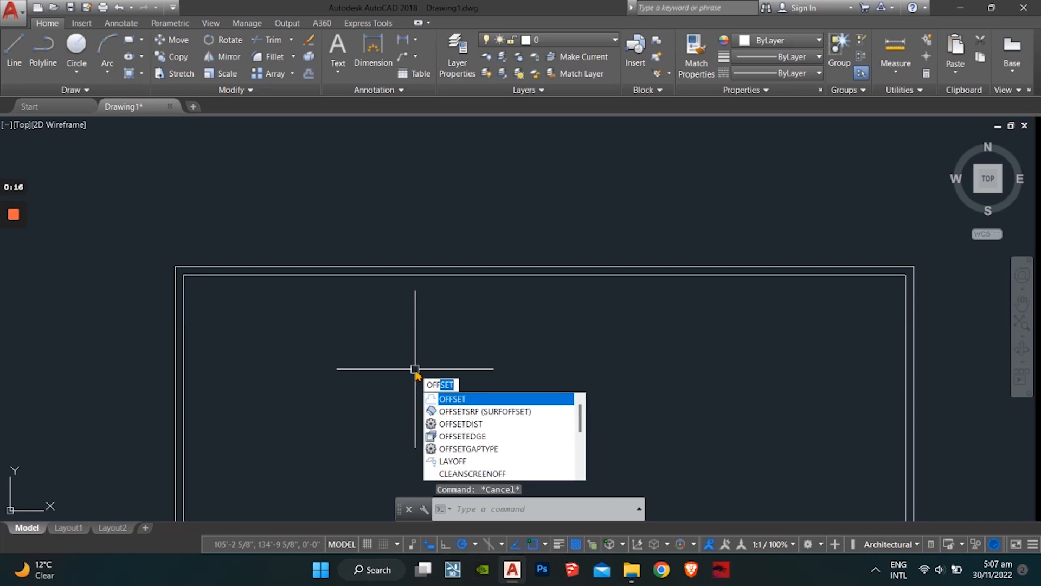
pyautogui.press('Return')
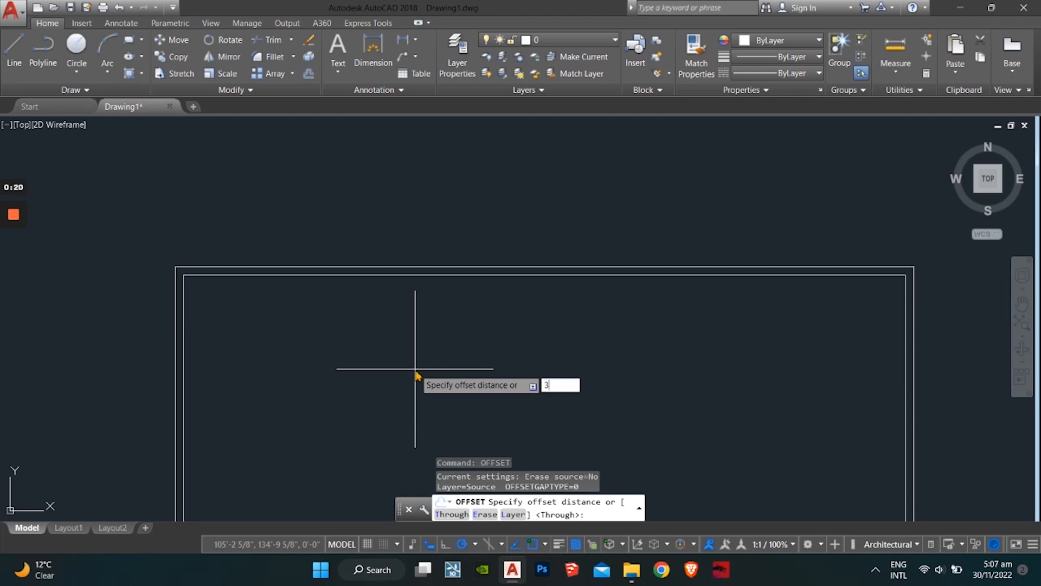
pyautogui.press('Return')
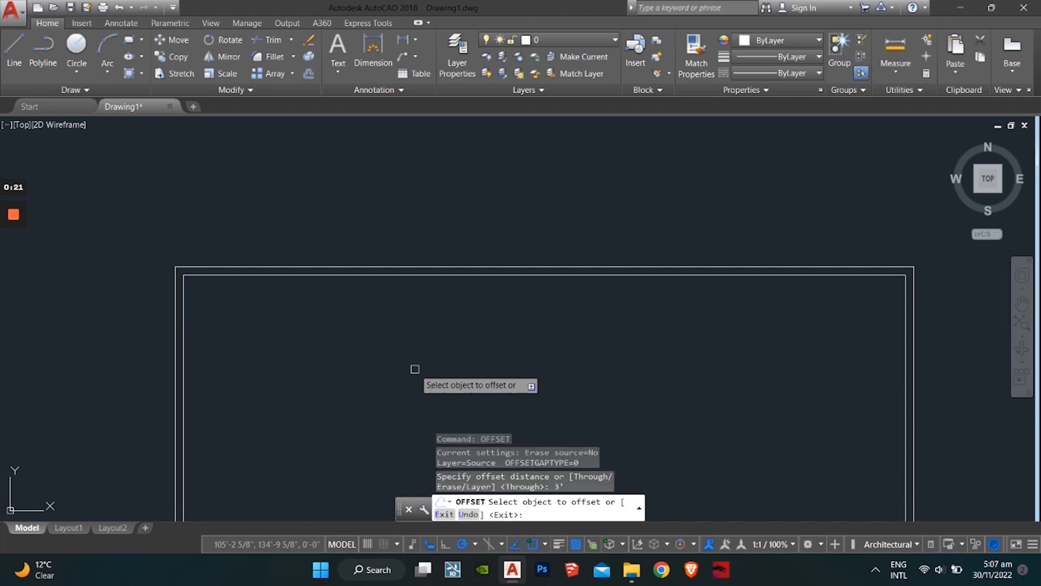
pyautogui.click(437, 275)
pyautogui.click(429, 352)
# Offset the inner left and inner right wall lines 3' inward and finish the Offset command.
pyautogui.click(183, 418)
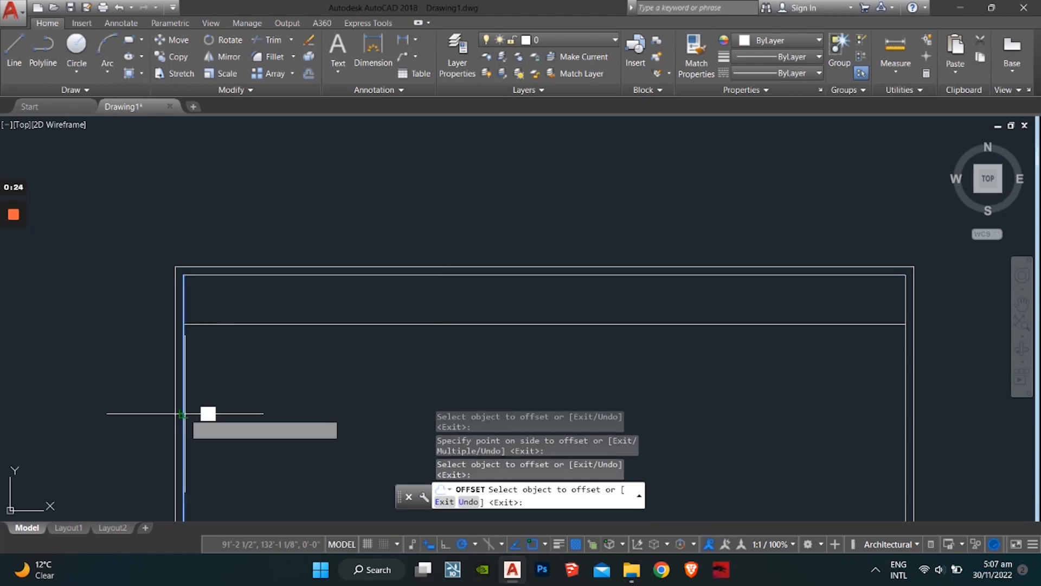
pyautogui.click(699, 349)
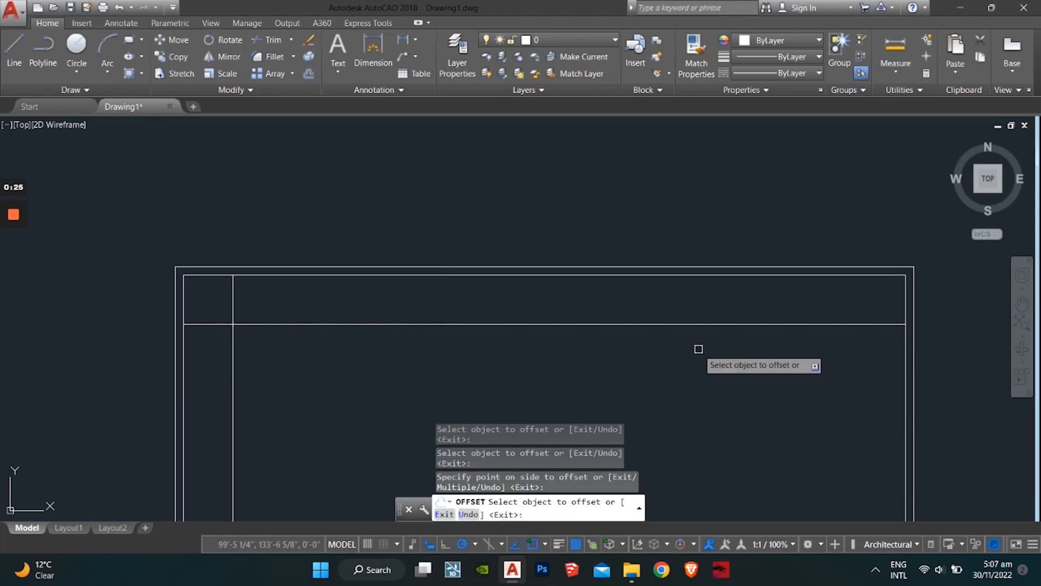
pyautogui.click(904, 378)
pyautogui.click(806, 395)
pyautogui.press('Escape')
pyautogui.write('tr')
pyautogui.press('Return')
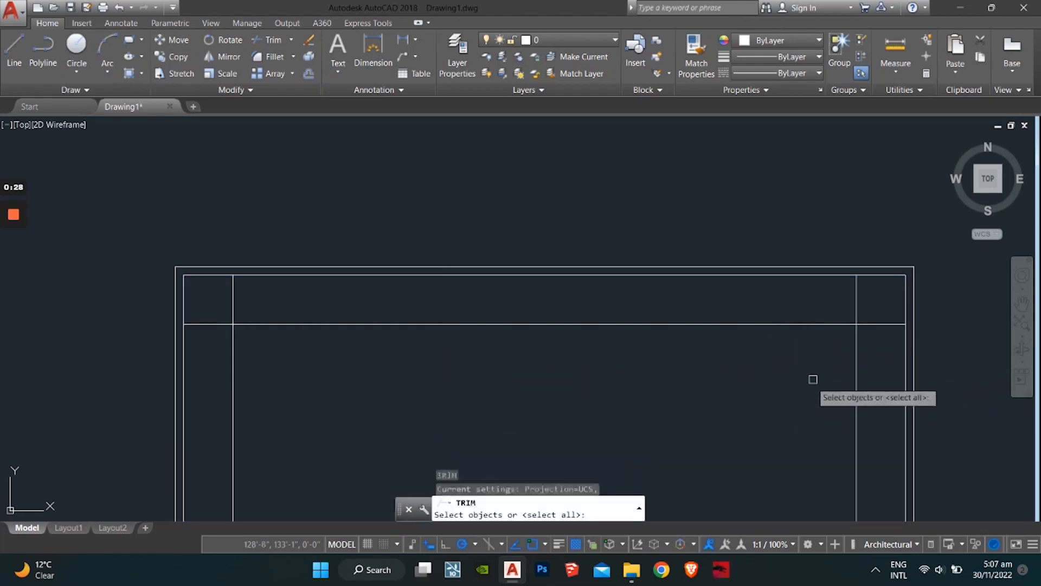
pyautogui.press('Return')
pyautogui.press('Escape')
pyautogui.press('Escape')
pyautogui.press('Escape')
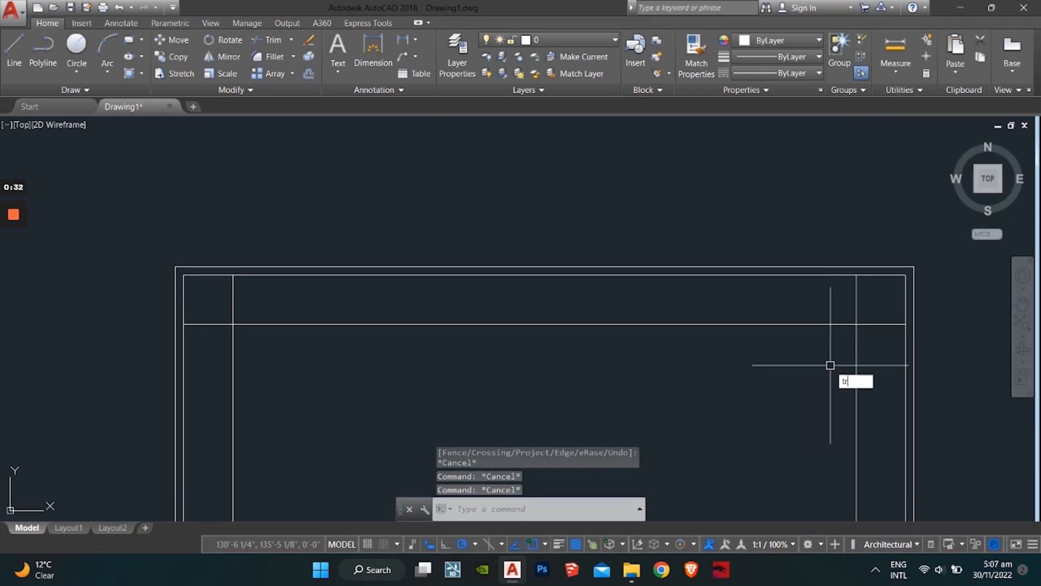
# Trim the overlapping ends of the 3' offset lines at their upper-left and upper-right corners, and end the Trim command.
pyautogui.press('Return')
pyautogui.press('Return')
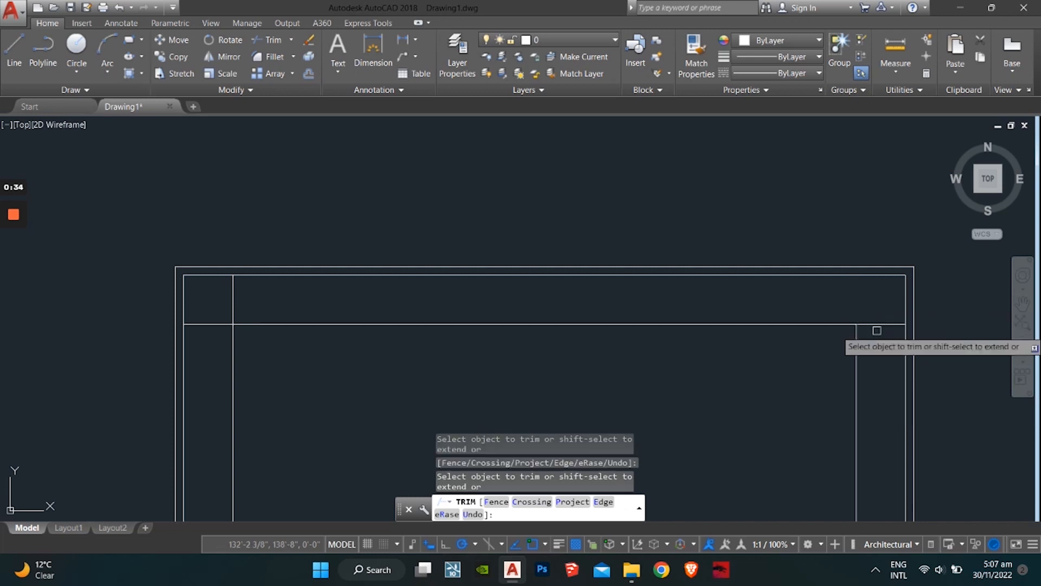
pyautogui.click(878, 326)
pyautogui.click(231, 308)
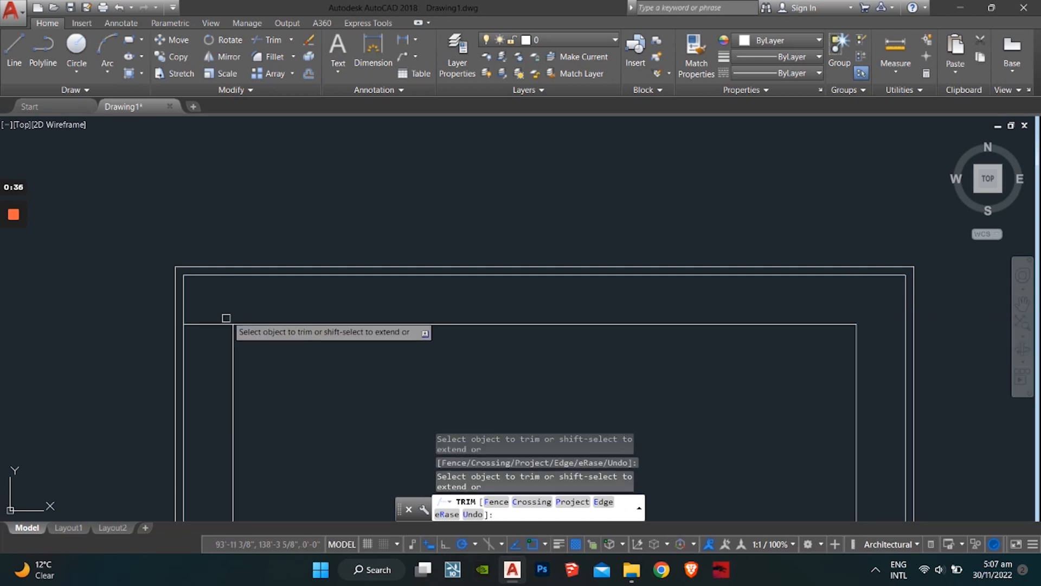
pyautogui.scroll(-5, 232, 313)
pyautogui.moveTo(255, 365); pyautogui.dragTo(364, 421, button='middle')
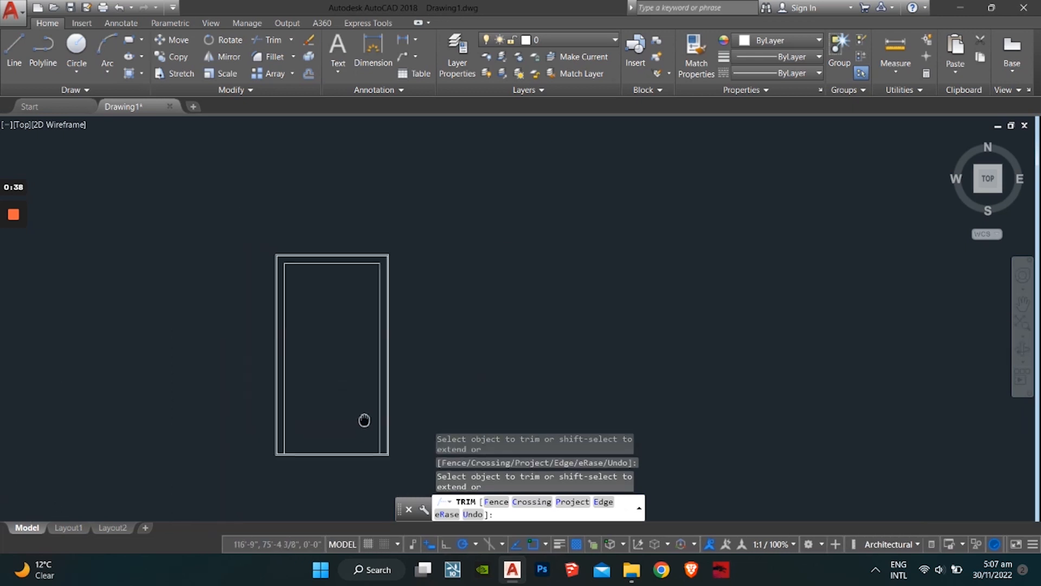
pyautogui.press('Escape')
pyautogui.press('Escape')
pyautogui.press('Escape')
pyautogui.press('Escape')
# Examine the lower end of the plan, where the side offset lines meet the inner bottom wall line.
pyautogui.scroll(4, 366, 317)
pyautogui.moveTo(366, 318); pyautogui.dragTo(467, 189, button='middle')
pyautogui.scroll(-2, 350, 439)
pyautogui.moveTo(349, 440); pyautogui.dragTo(303, 313, button='middle')
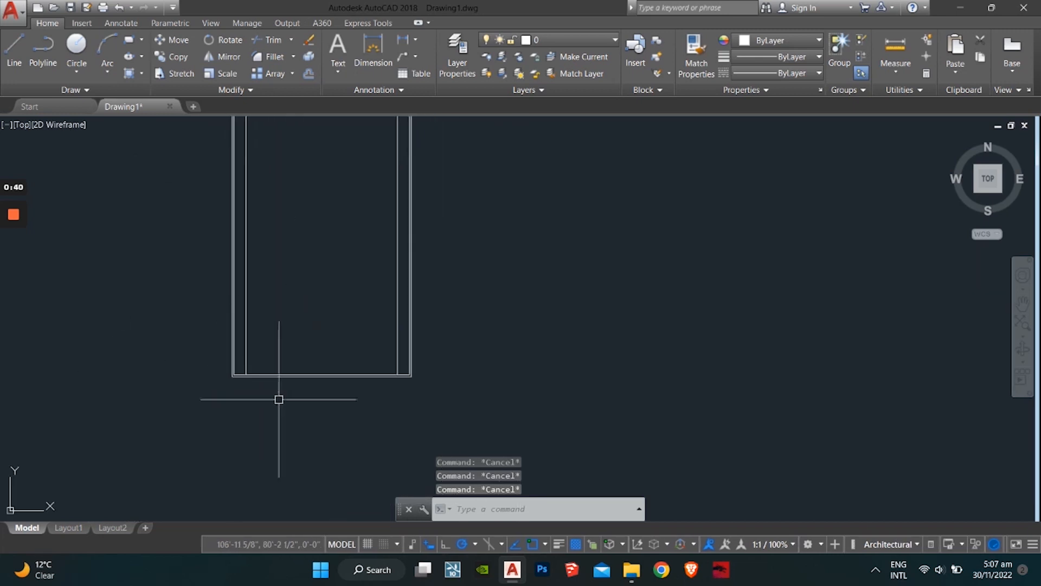
pyautogui.scroll(5, 271, 412)
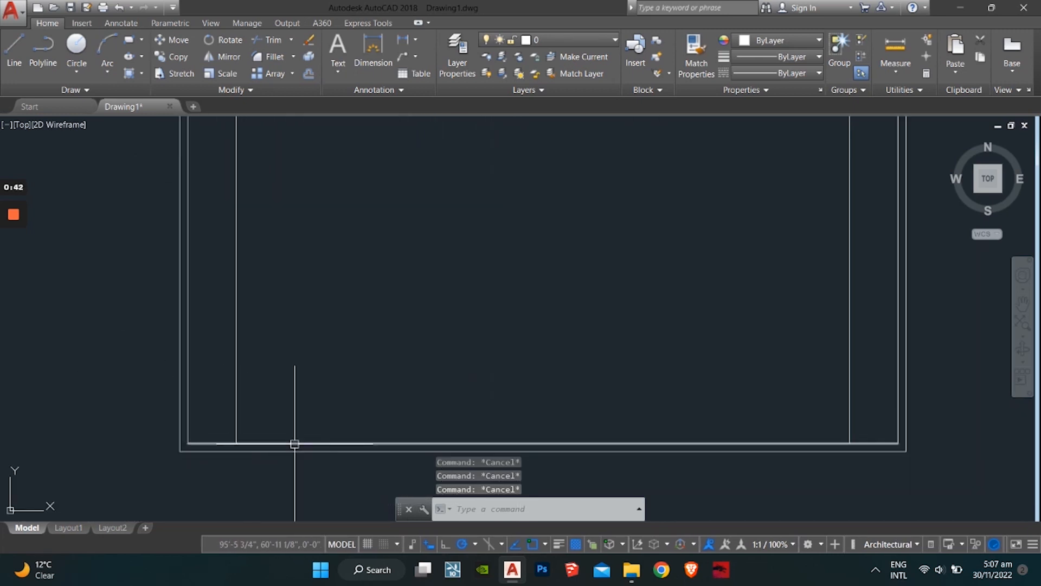
pyautogui.scroll(-2, 355, 390)
pyautogui.moveTo(357, 384); pyautogui.dragTo(386, 348, button='middle')
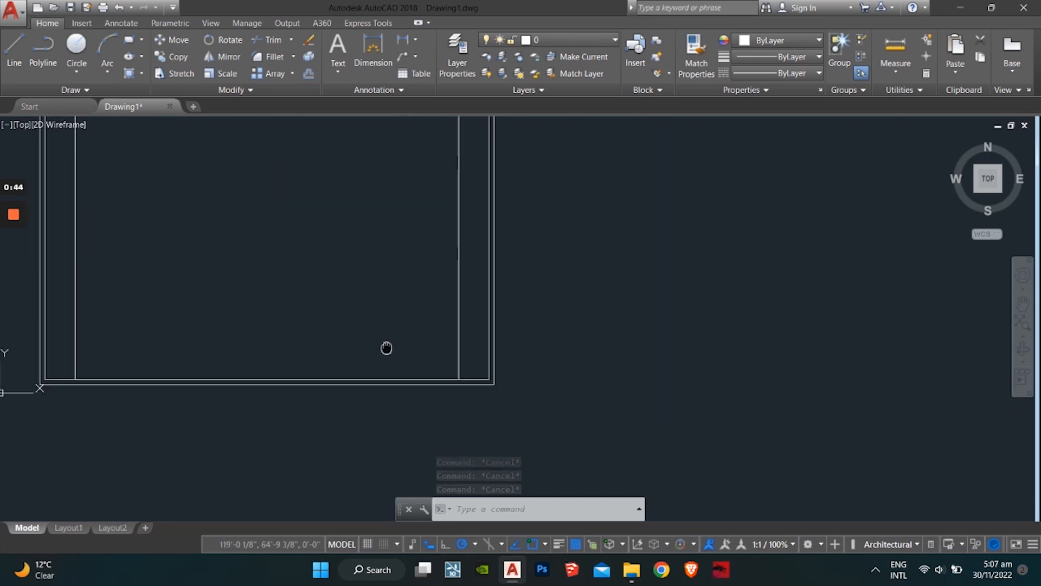
pyautogui.moveTo(384, 399); pyautogui.dragTo(444, 438, button='middle')
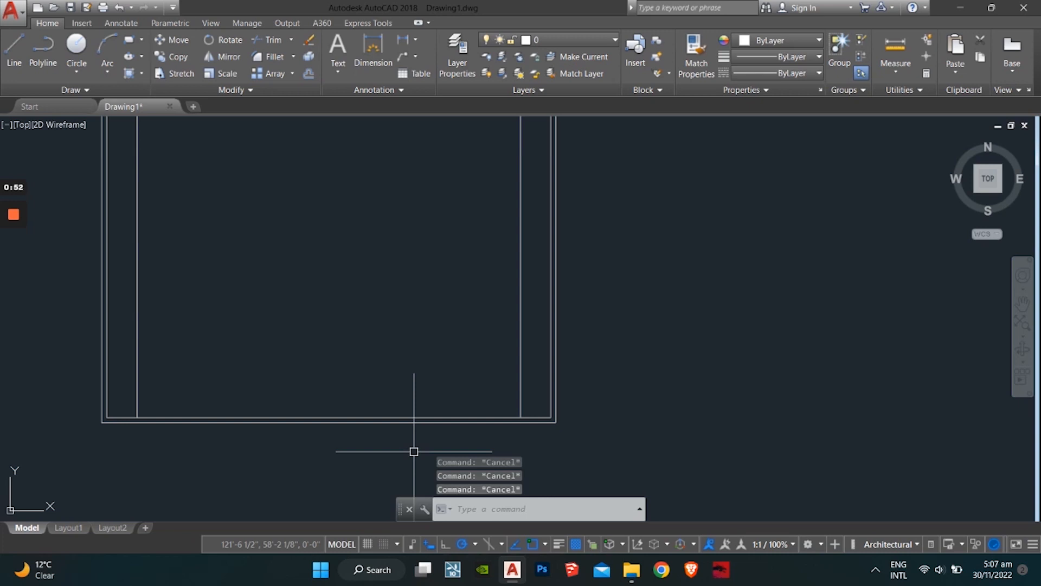
# Try a 6' inward offset of the inner bottom wall line, and undo it.
pyautogui.write('o')
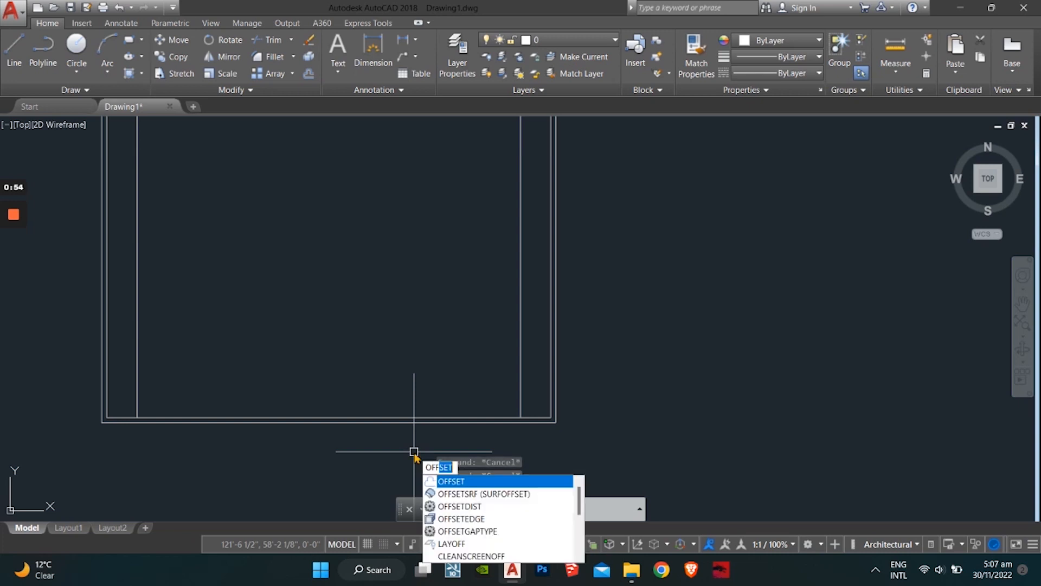
pyautogui.press('Return')
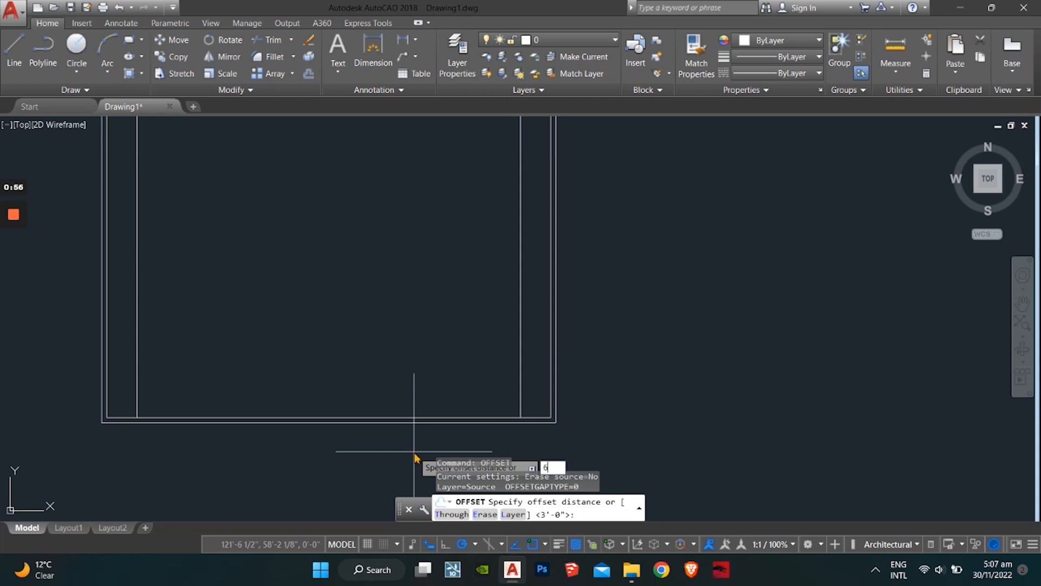
pyautogui.write("6'")
pyautogui.press('Return')
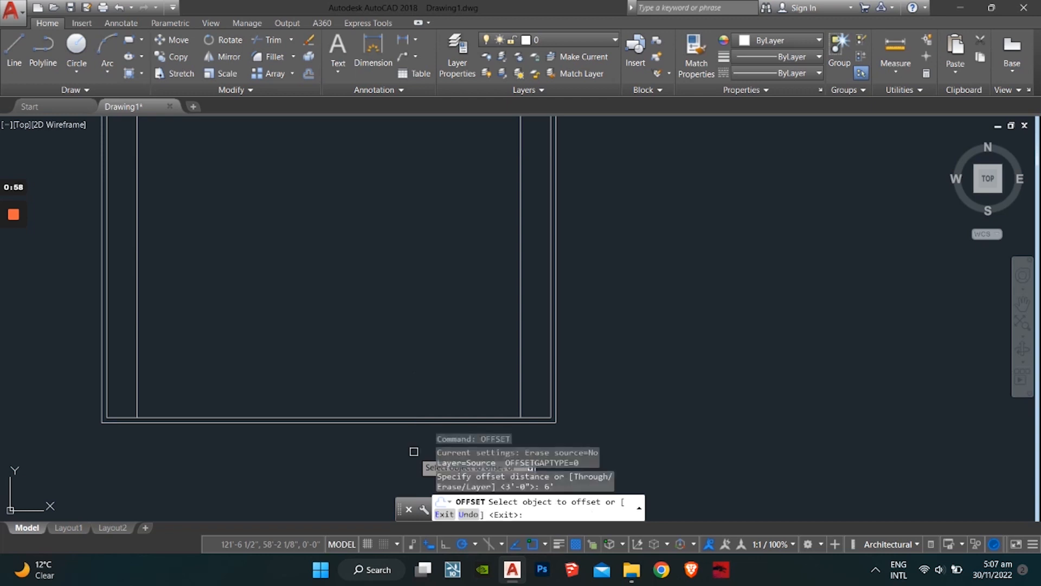
pyautogui.click(402, 417)
pyautogui.click(408, 375)
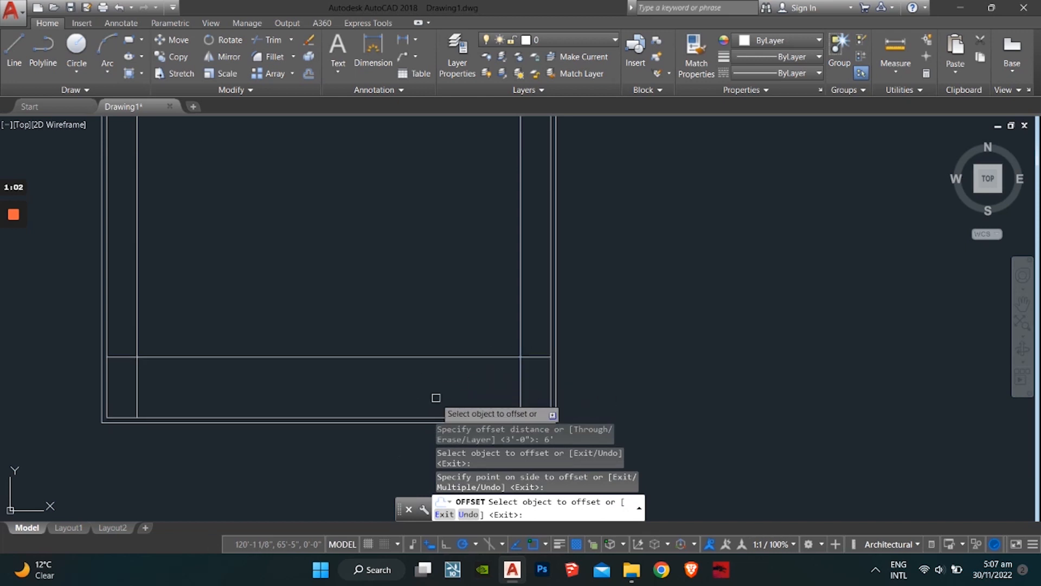
pyautogui.press('Return')
pyautogui.press('Escape')
pyautogui.hotkey('ctrl', 'z')
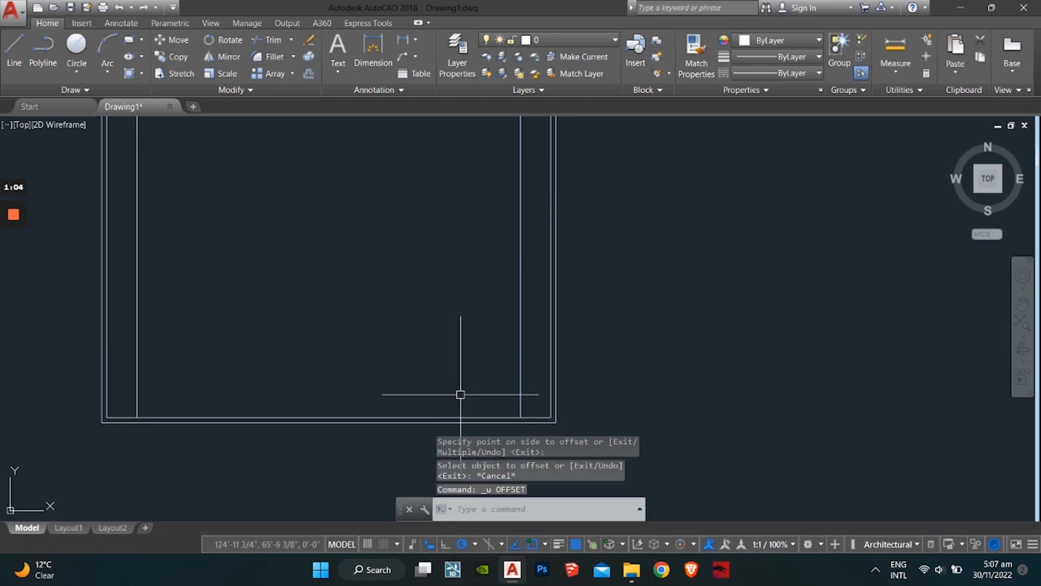
pyautogui.press('Escape')
# Offset the inner bottom wall line 8' inward and finish the Offset command.
pyautogui.write('of')
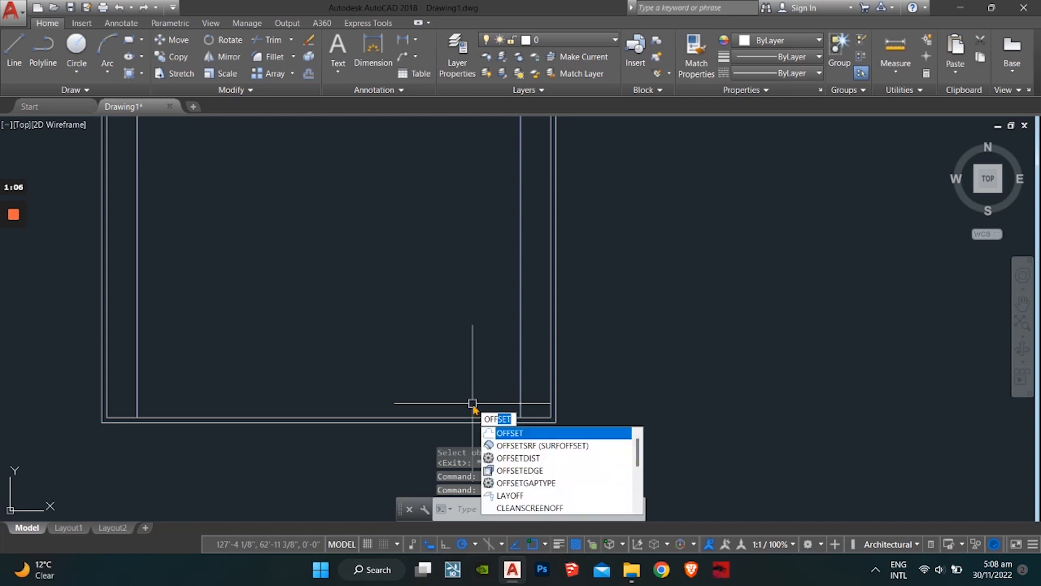
pyautogui.press('Return')
pyautogui.write('8')
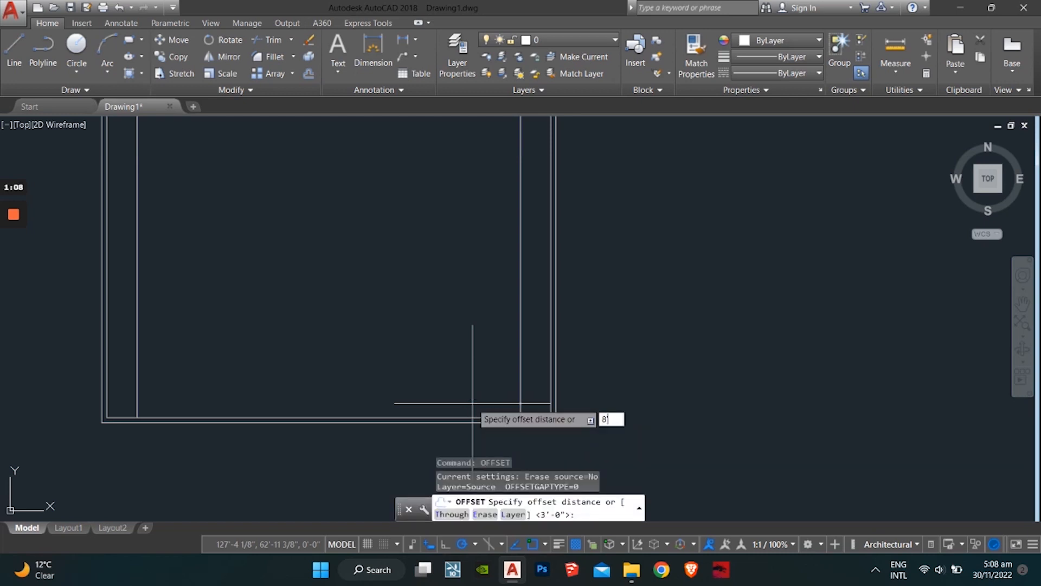
pyautogui.write("'")
pyautogui.press('Return')
pyautogui.click(461, 418)
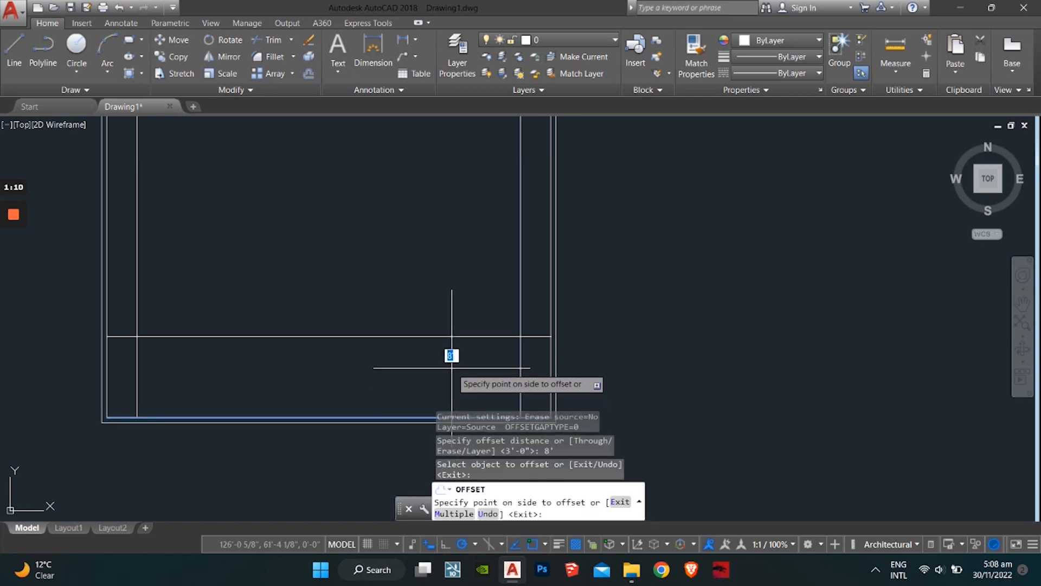
pyautogui.press('Escape')
pyautogui.press('Escape')
pyautogui.press('Escape')
# Offset the inner bottom wall line and the inner left wall line 18' inward, and end the Offset command.
pyautogui.moveTo(153, 393); pyautogui.dragTo(249, 430, button='middle')
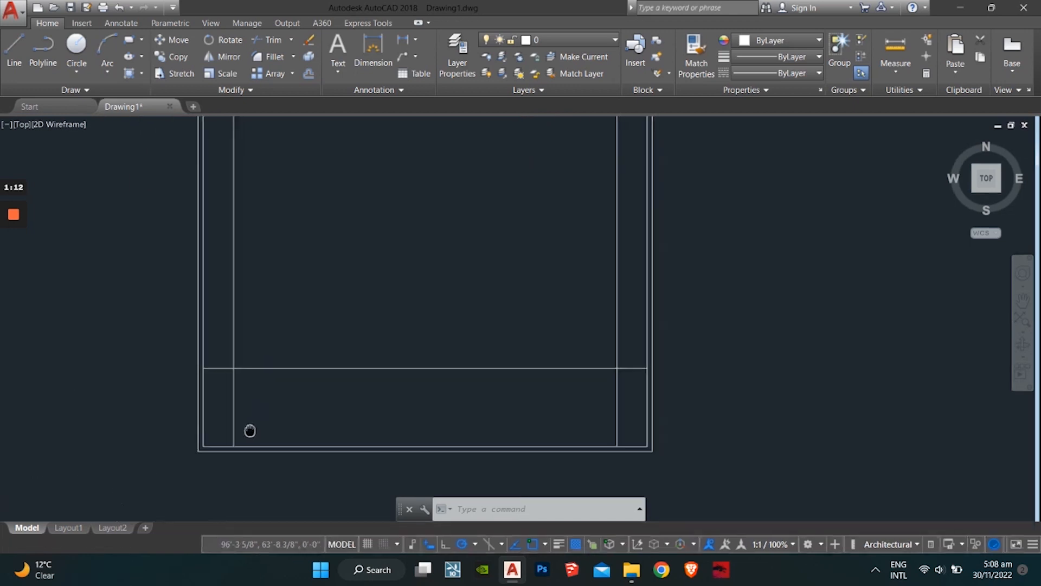
pyautogui.scroll(-2, 258, 389)
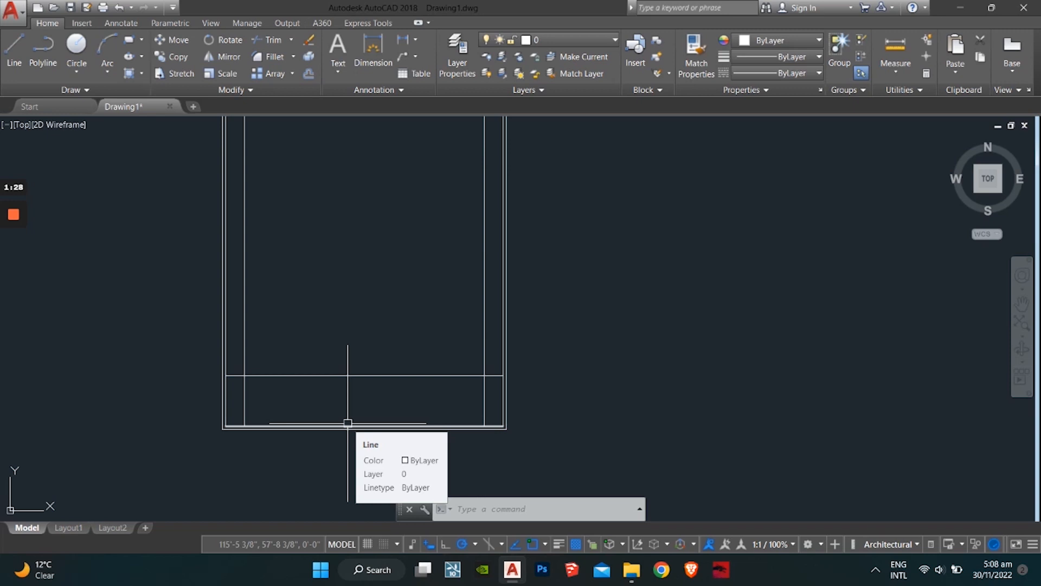
pyautogui.press('Escape')
pyautogui.press('Escape')
pyautogui.press('Escape')
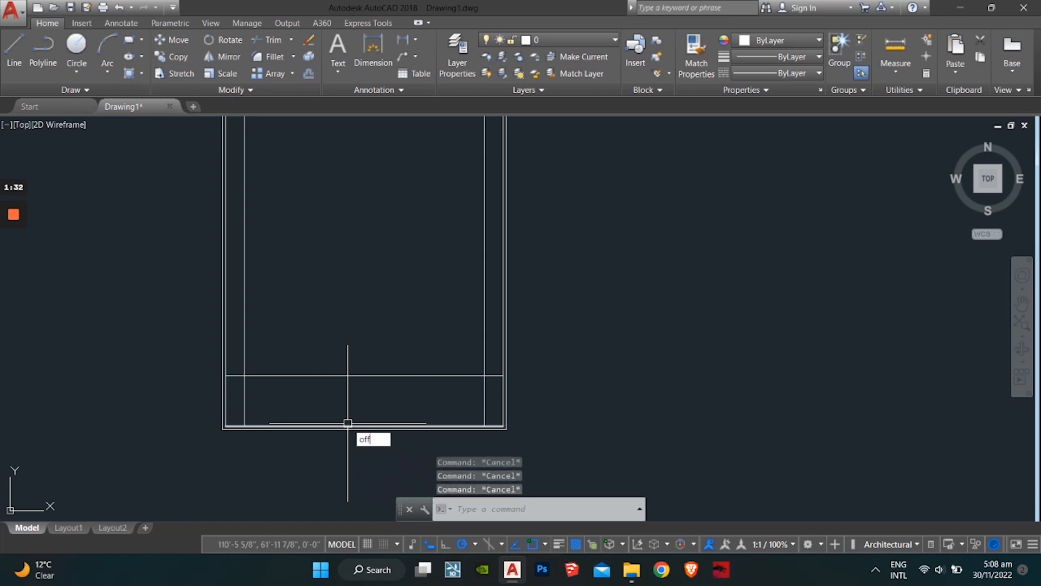
pyautogui.press('Return')
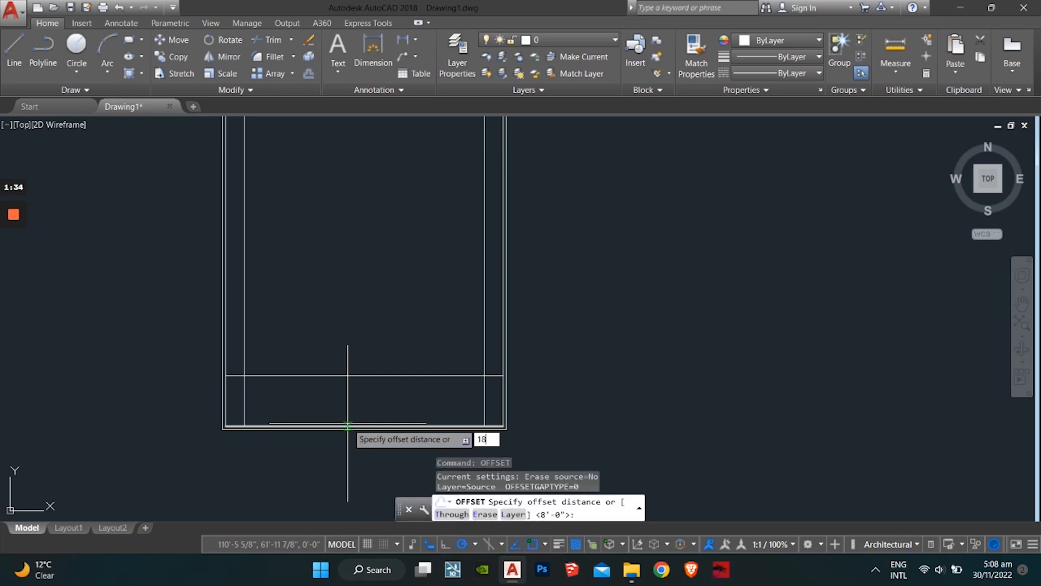
pyautogui.write("18'")
pyautogui.press('Return')
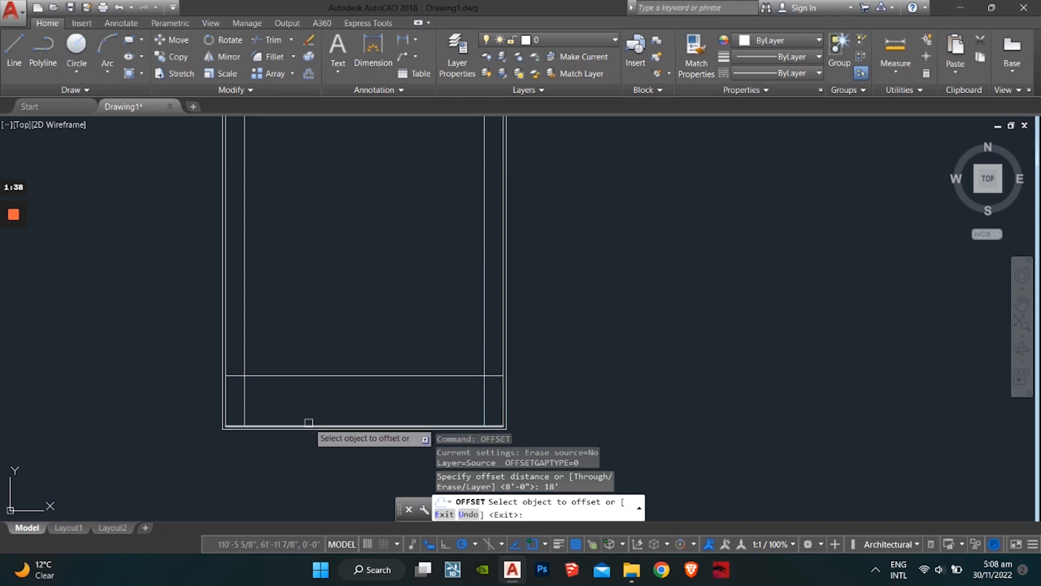
pyautogui.click(308, 422)
pyautogui.click(296, 377)
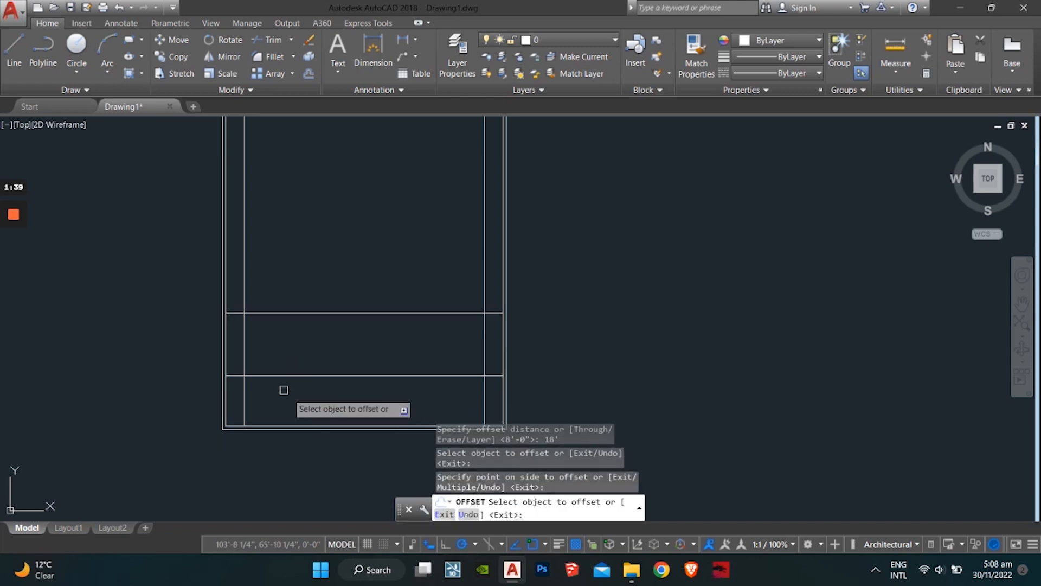
pyautogui.click(227, 347)
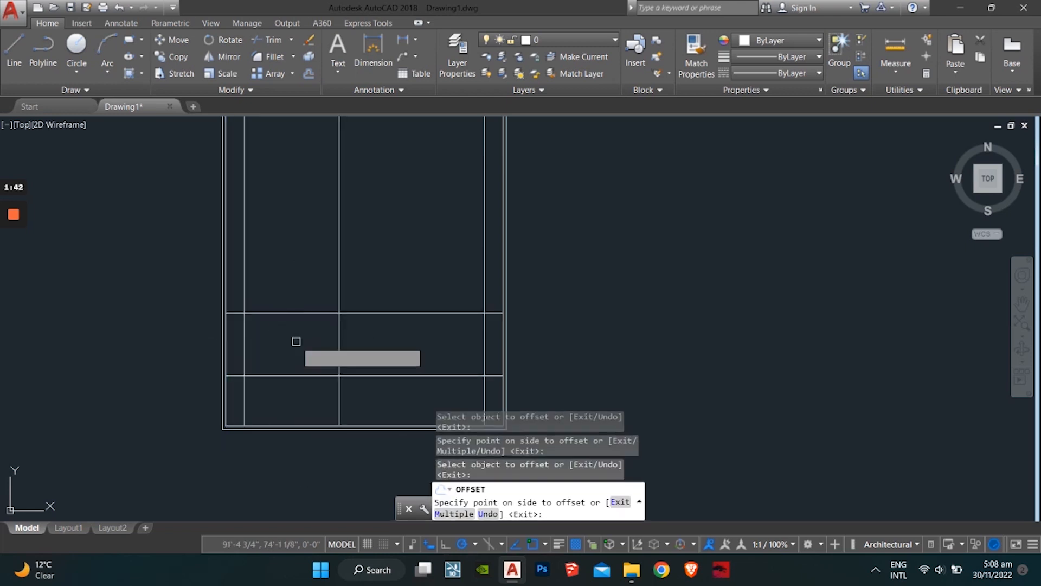
pyautogui.click(295, 371)
pyautogui.press('Escape')
pyautogui.press('Escape')
pyautogui.press('Escape')
pyautogui.press('Escape')
# Trim the lower-left lines so the left setback line and the 18' horizontal line end at their shared corner, and open up the 8' line.
pyautogui.scroll(2, 274, 384)
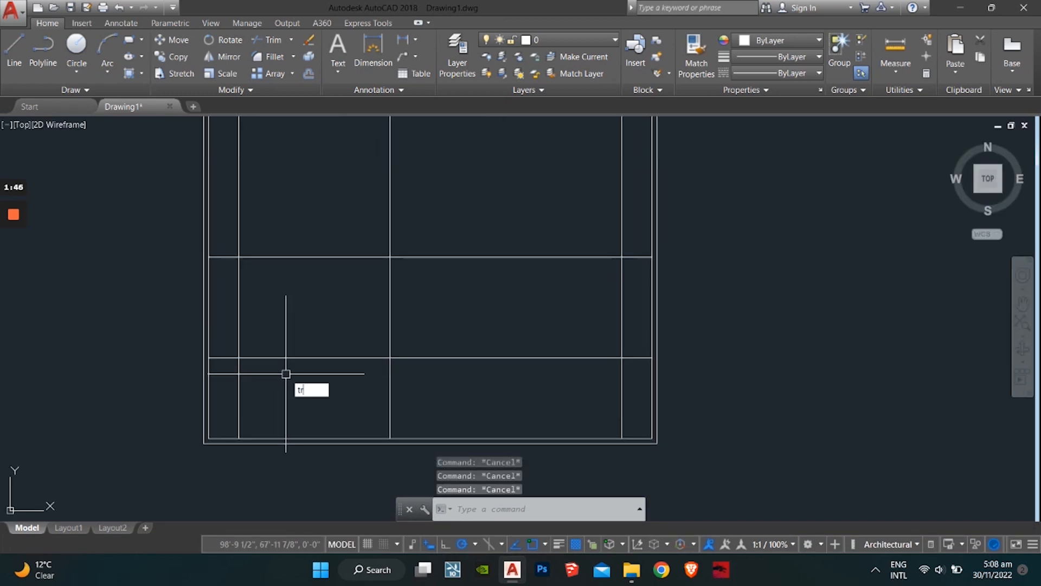
pyautogui.press('Return')
pyautogui.press('Return')
pyautogui.click(277, 357)
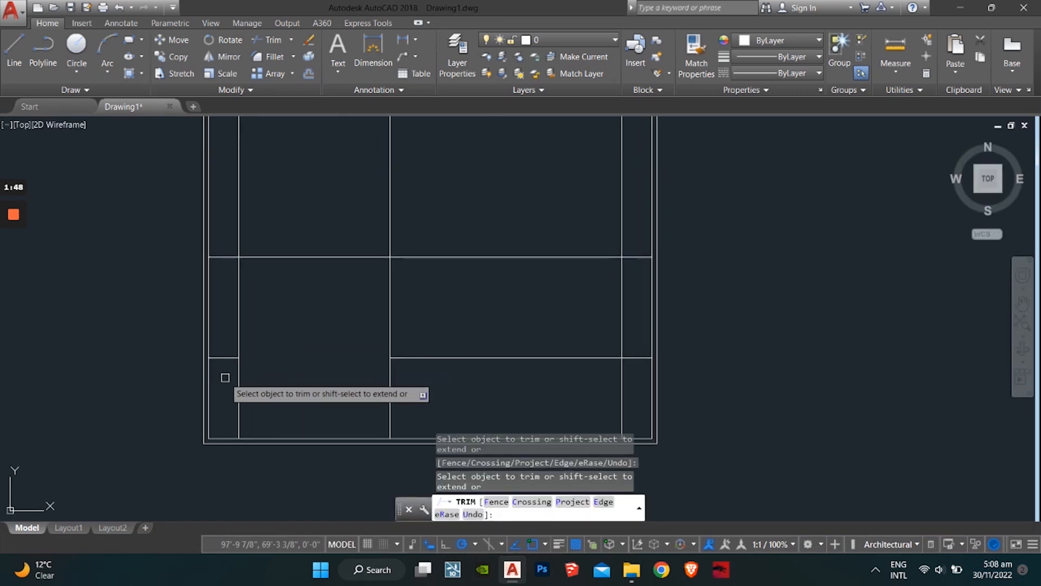
pyautogui.click(238, 383)
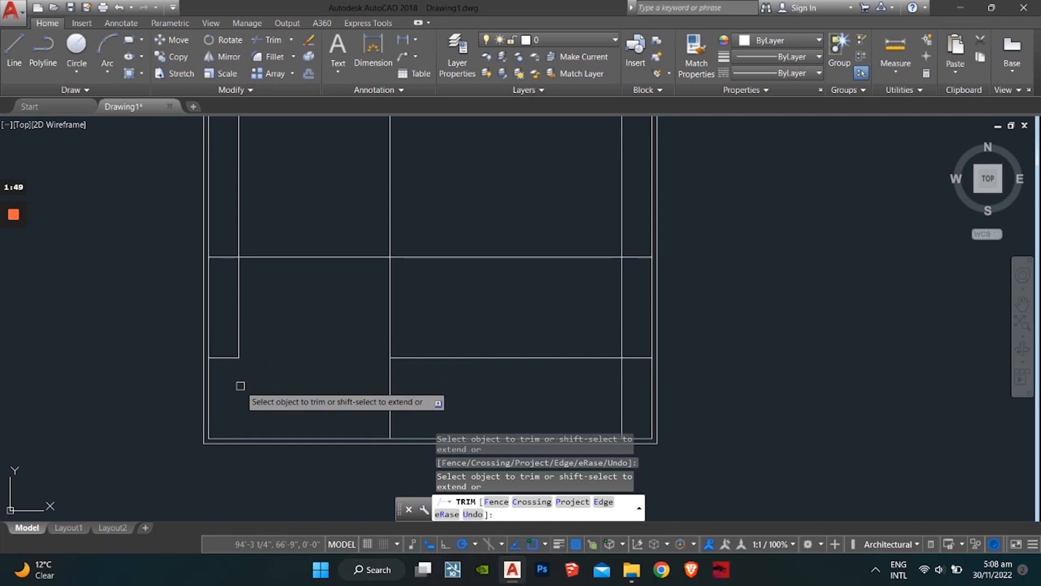
pyautogui.click(238, 324)
pyautogui.click(224, 256)
pyautogui.press('Escape')
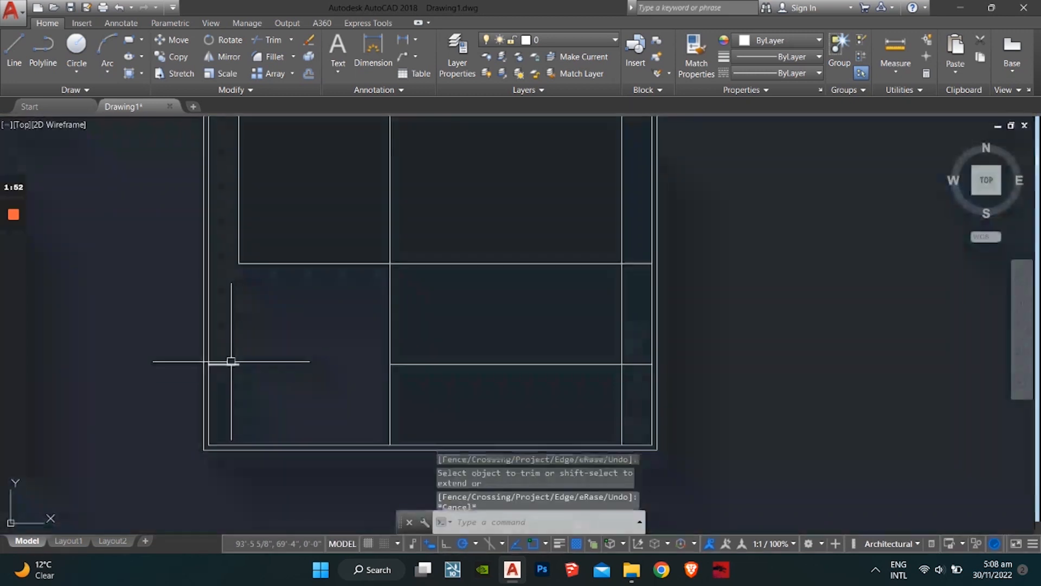
# Erase the short leftover piece of the 8' line beside the inner left wall.
pyautogui.scroll(4, 231, 361)
pyautogui.scroll(-4, 223, 365)
pyautogui.press('Escape')
pyautogui.press('Escape')
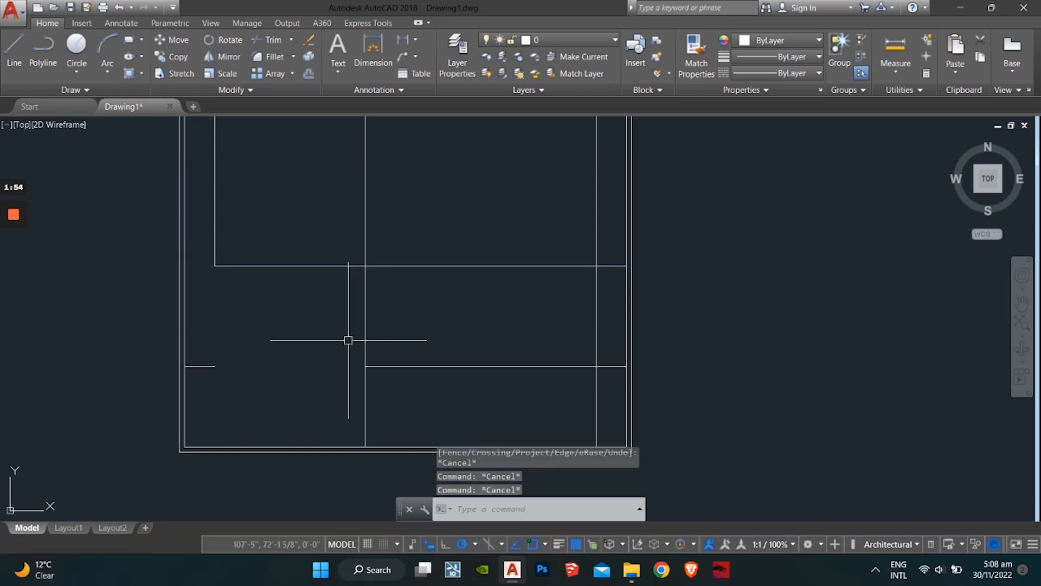
pyautogui.press('Escape')
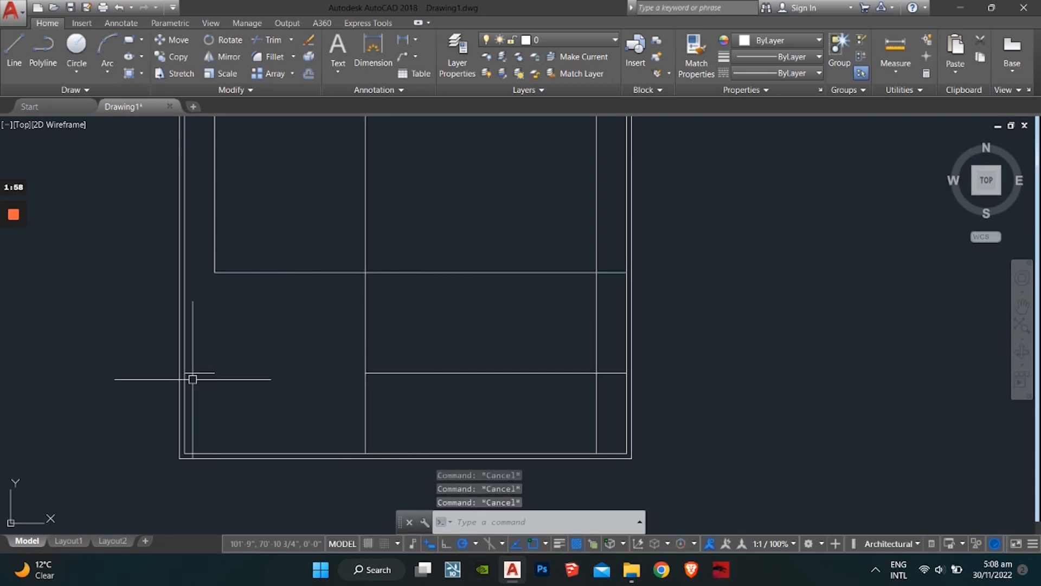
pyautogui.scroll(3, 186, 376)
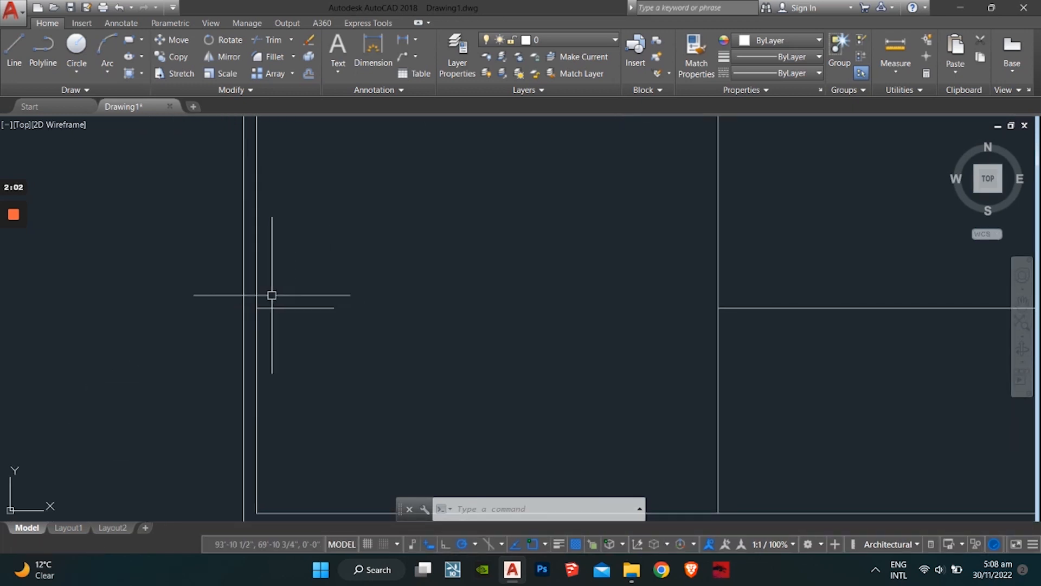
pyautogui.press('Escape')
pyautogui.press('Escape')
pyautogui.press('Escape')
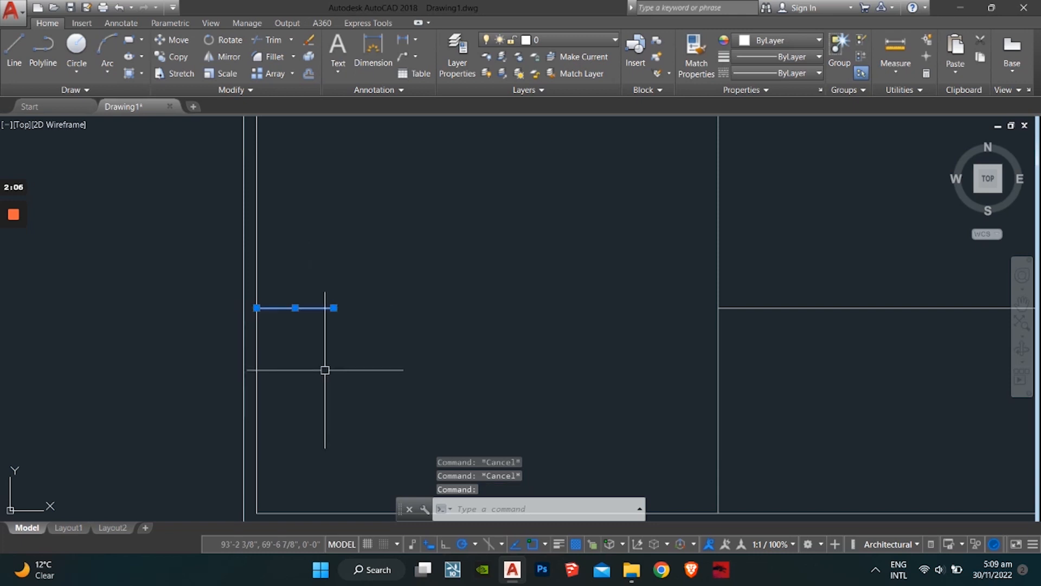
pyautogui.press('Delete')
# Trim the upper end of the 18' vertical line back to the top setback line.
pyautogui.scroll(-3, 390, 339)
pyautogui.moveTo(431, 342); pyautogui.dragTo(318, 383, button='middle')
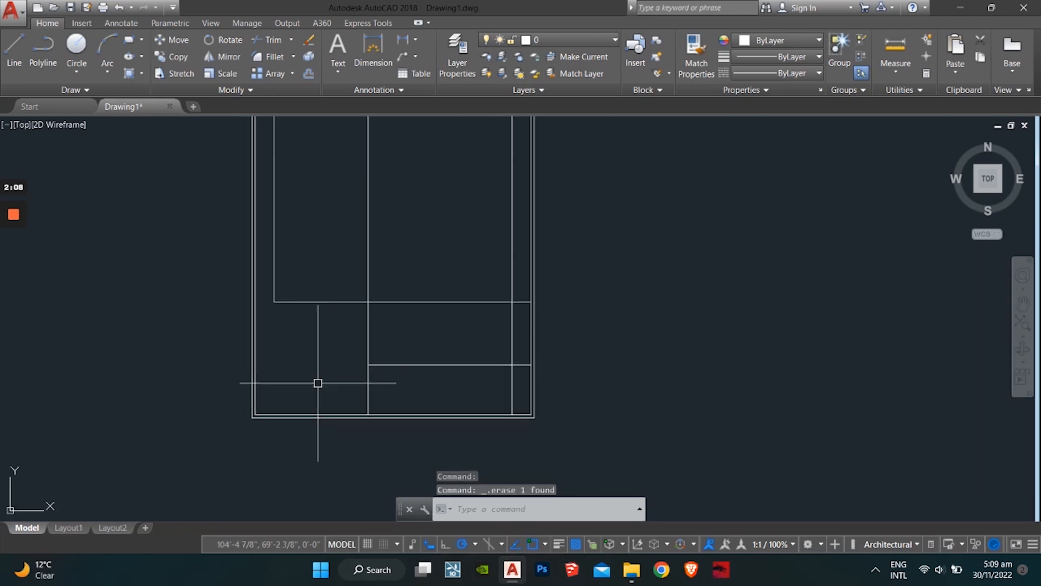
pyautogui.scroll(2, 333, 332)
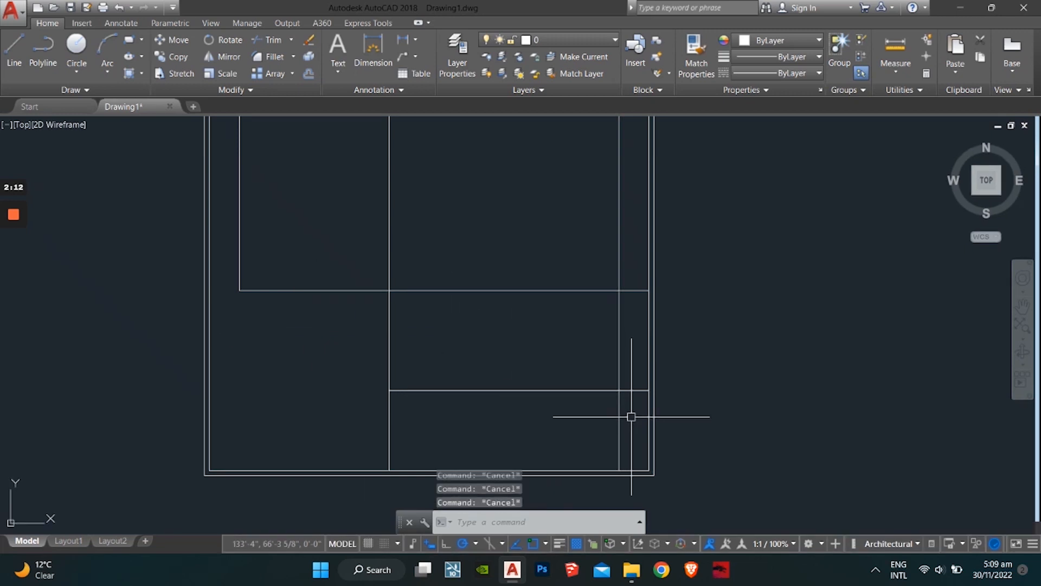
pyautogui.scroll(-5, 449, 319)
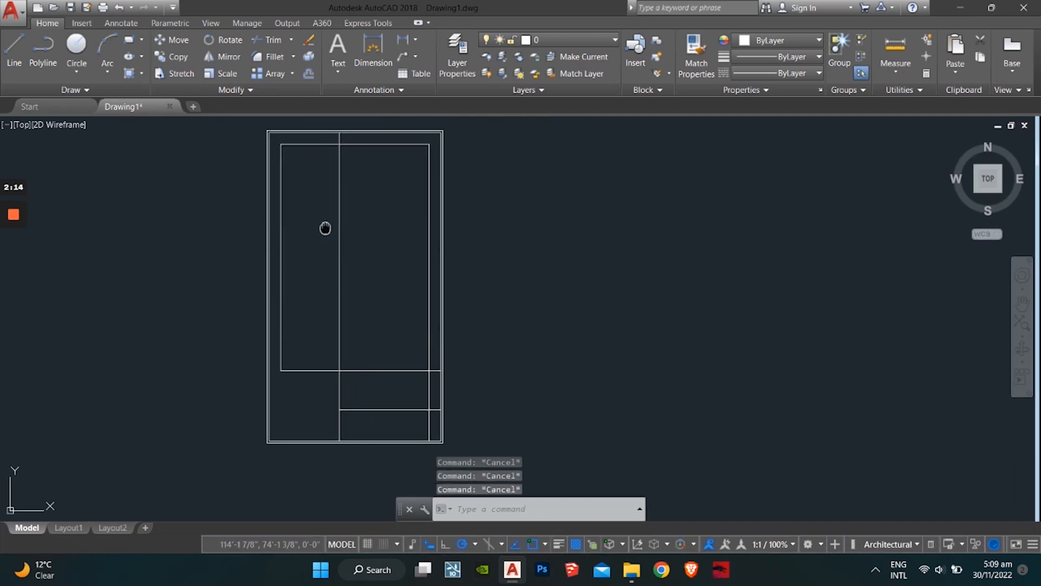
pyautogui.moveTo(325, 228); pyautogui.dragTo(341, 345, button='middle')
pyautogui.write('tr')
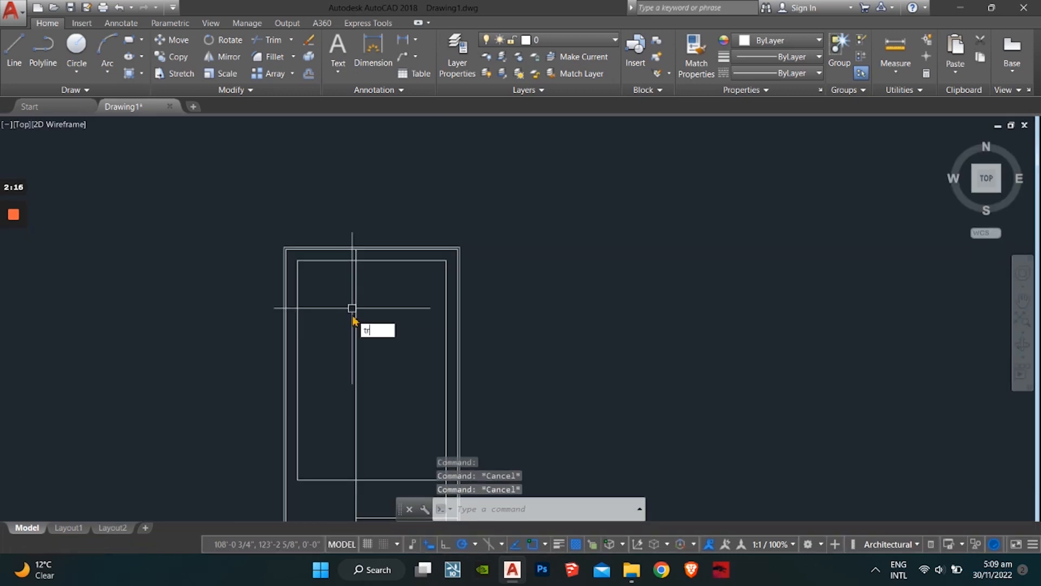
pyautogui.press('Return')
pyautogui.press('Return')
pyautogui.scroll(6, 354, 271)
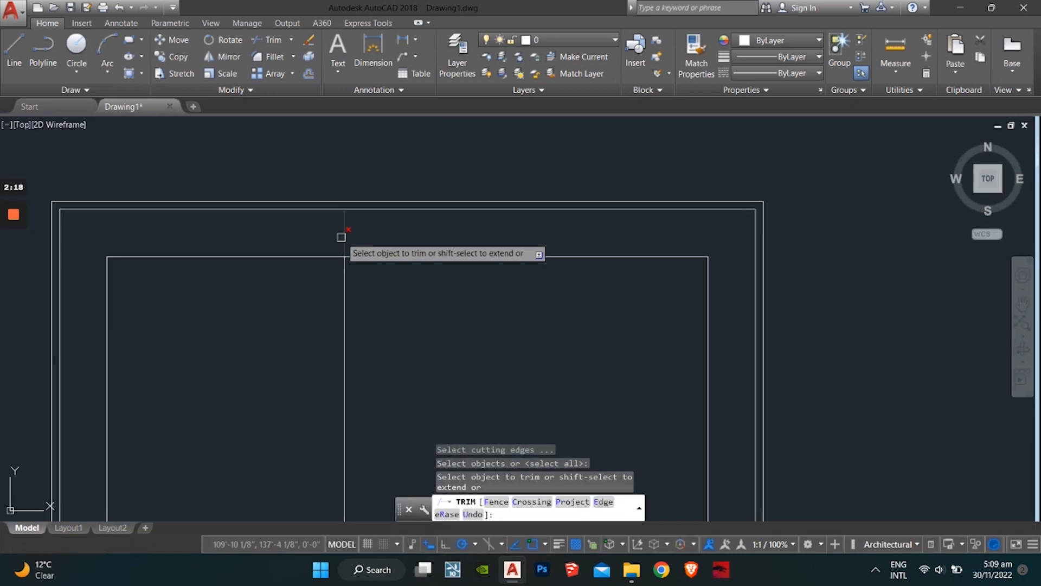
pyautogui.click(342, 237)
pyautogui.scroll(-6, 344, 315)
pyautogui.press('Escape')
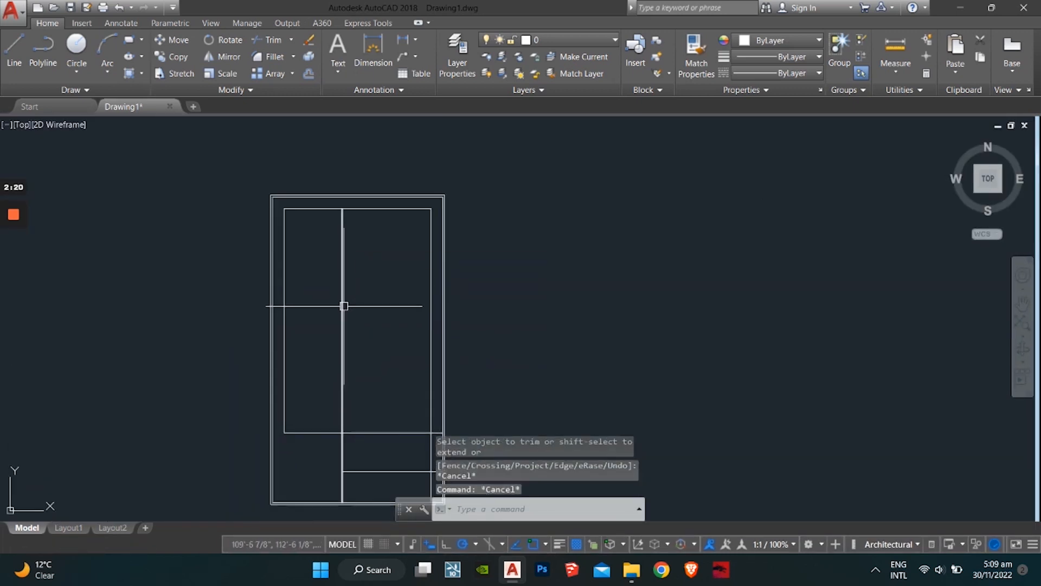
# Erase the 18' vertical line running through the middle of the plan.
pyautogui.press('Escape')
pyautogui.press('Escape')
pyautogui.press('Delete')
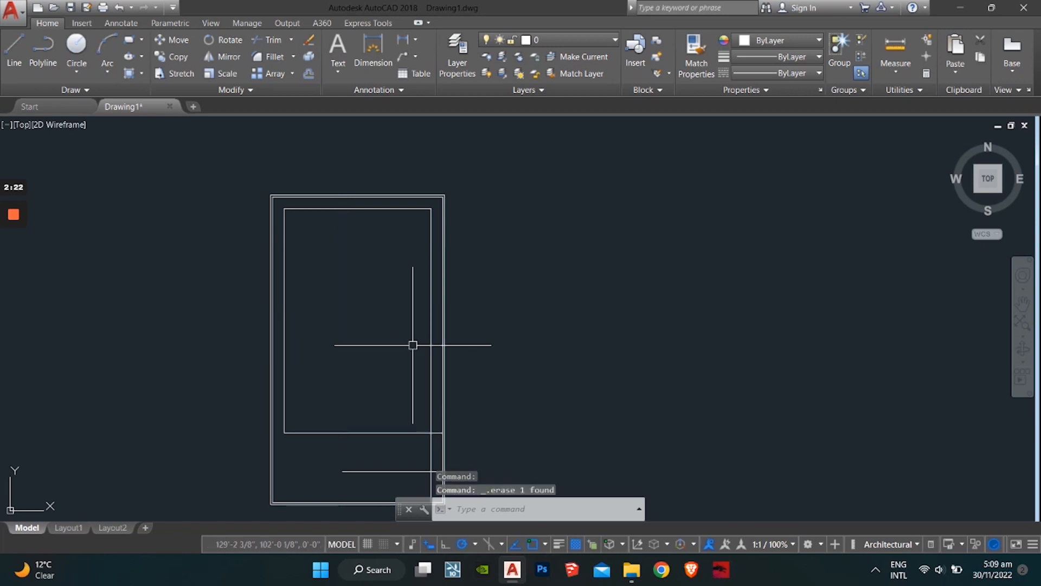
# Trim the overlapping ends of the 8' line, the 18' horizontal line and the right setback line at the lower-right corner, and end Trim.
pyautogui.scroll(2, 349, 384)
pyautogui.press('Escape')
pyautogui.press('Escape')
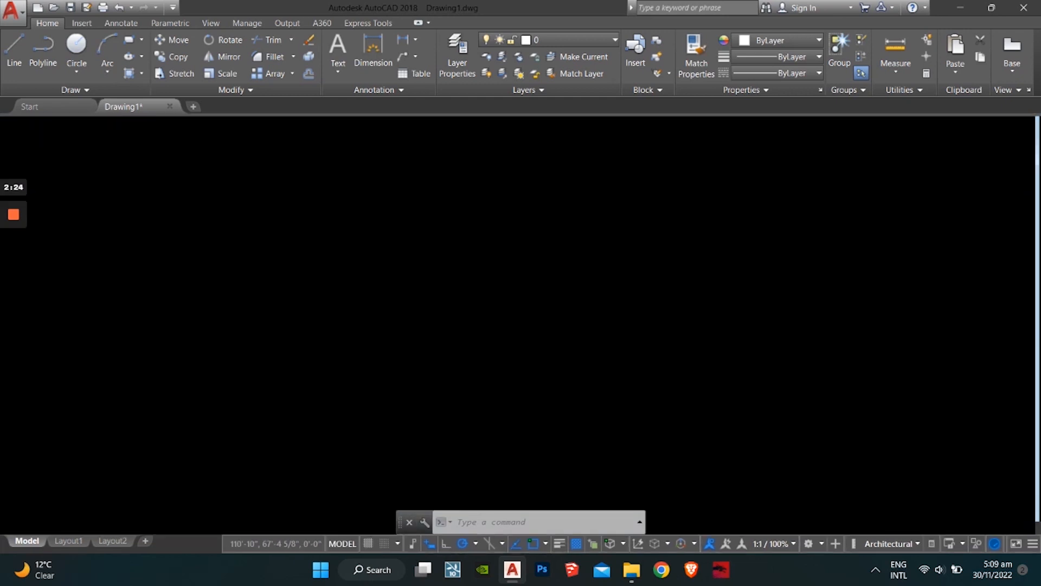
pyautogui.write('tr')
pyautogui.press('Return')
pyautogui.scroll(2, 478, 407)
pyautogui.press('Return')
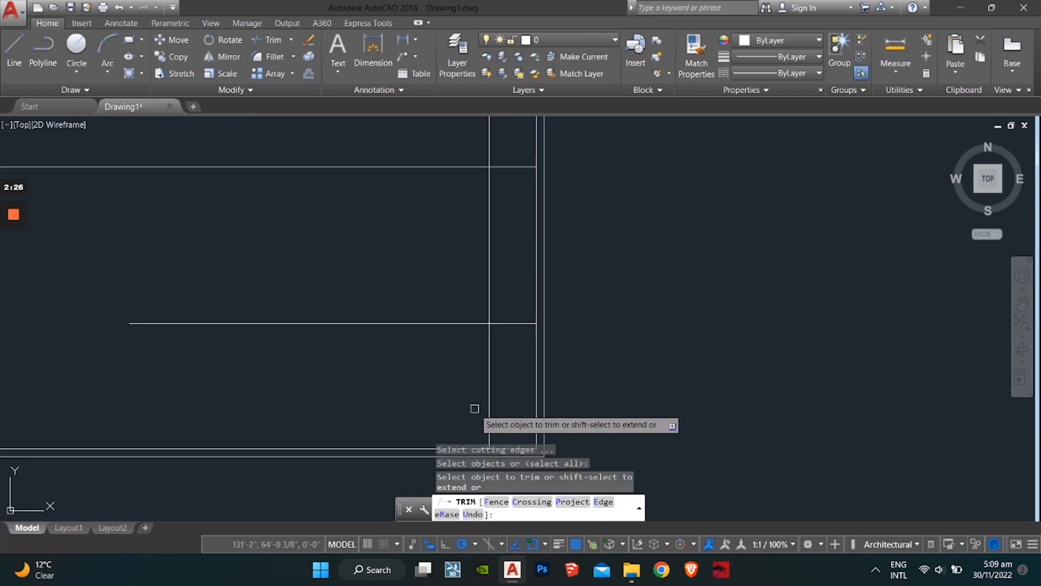
pyautogui.click(507, 324)
pyautogui.moveTo(509, 324); pyautogui.dragTo(499, 441, button='middle')
pyautogui.click(497, 286)
pyautogui.scroll(-5, 497, 291)
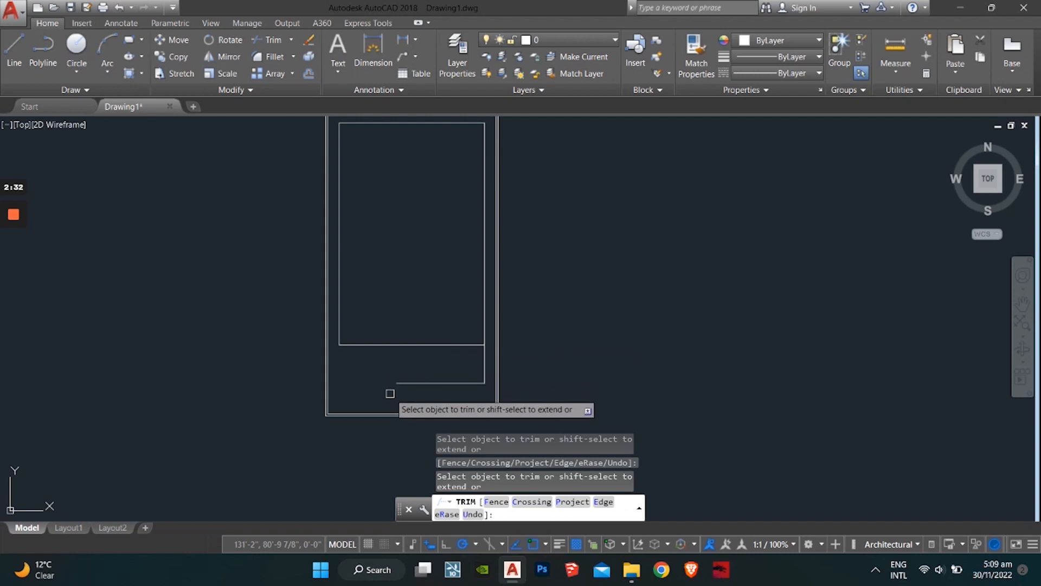
pyautogui.scroll(4, 400, 390)
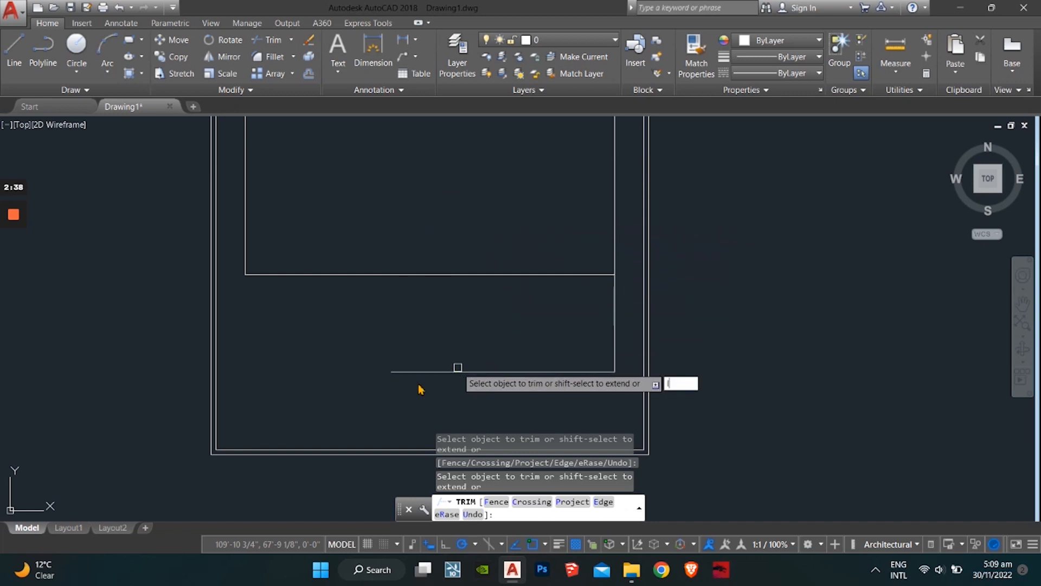
pyautogui.press('Escape')
pyautogui.press('Escape')
pyautogui.press('Escape')
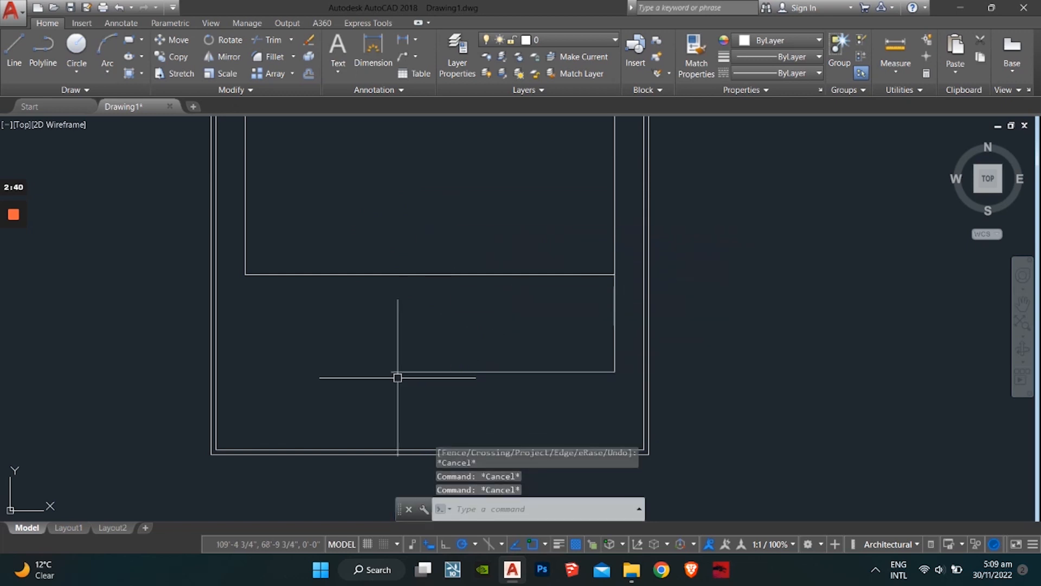
# Draw a vertical line from the left end of the 8' line up to the 18' horizontal line.
pyautogui.write('l')
pyautogui.press('Return')
pyautogui.click(390, 372)
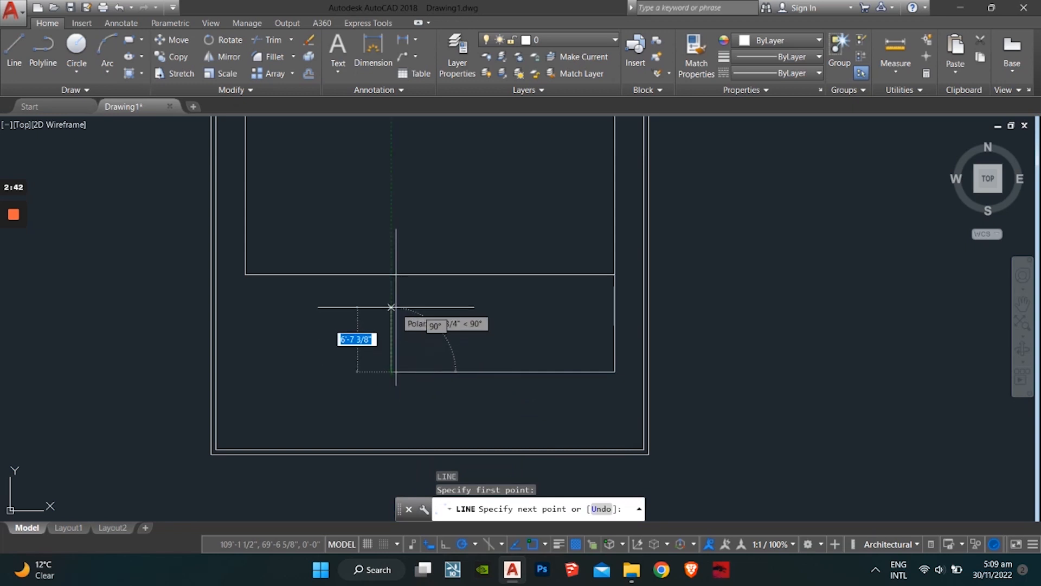
pyautogui.click(398, 275)
pyautogui.press('Escape')
pyautogui.press('Escape')
pyautogui.press('Escape')
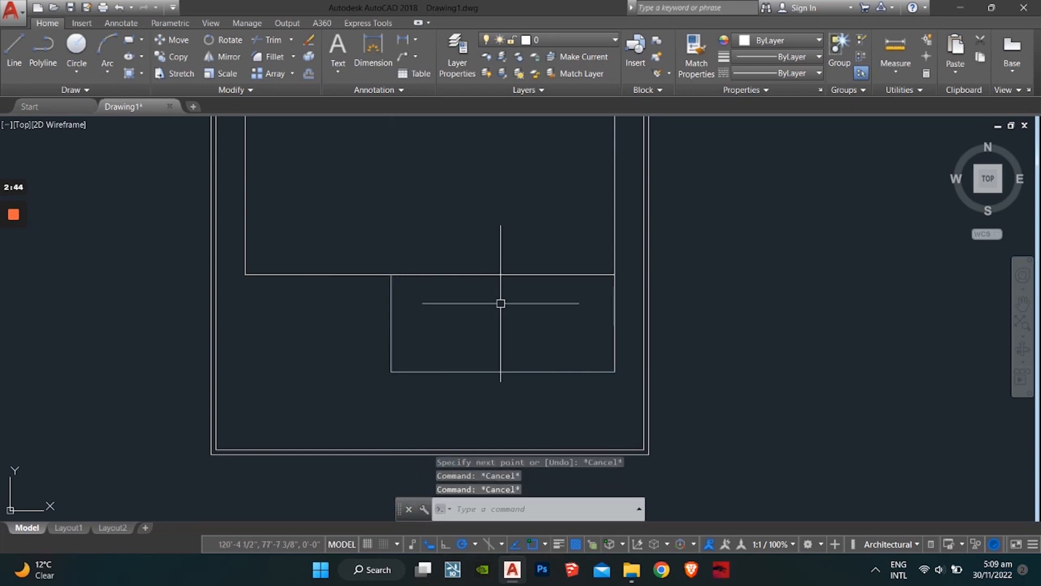
# Trim the 18' horizontal line between the new vertical line and the right setback line to close the stepped outline.
pyautogui.press('Return')
pyautogui.press('Return')
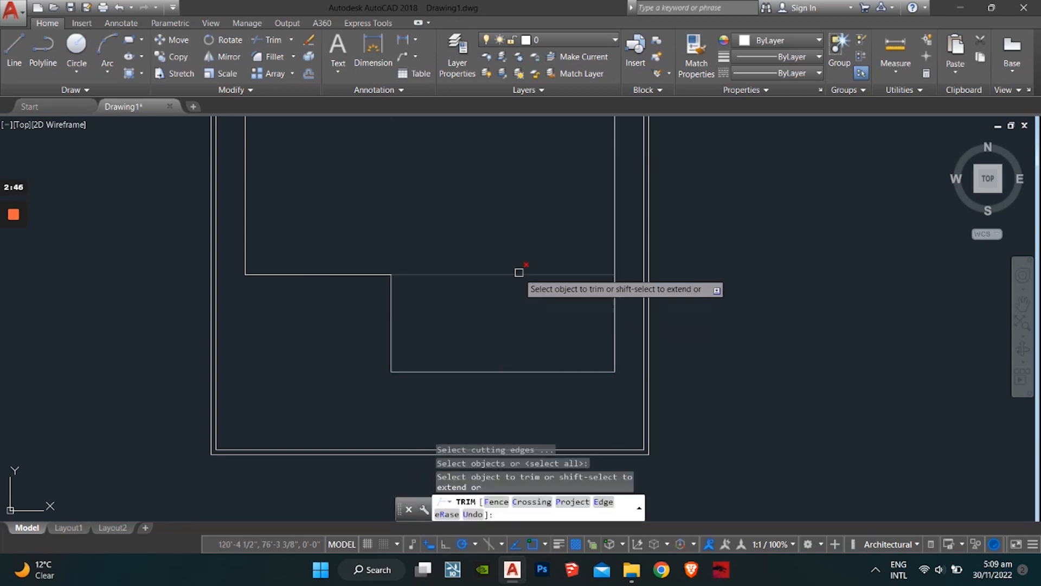
pyautogui.scroll(-4, 518, 277)
pyautogui.moveTo(517, 296); pyautogui.dragTo(471, 401, button='middle')
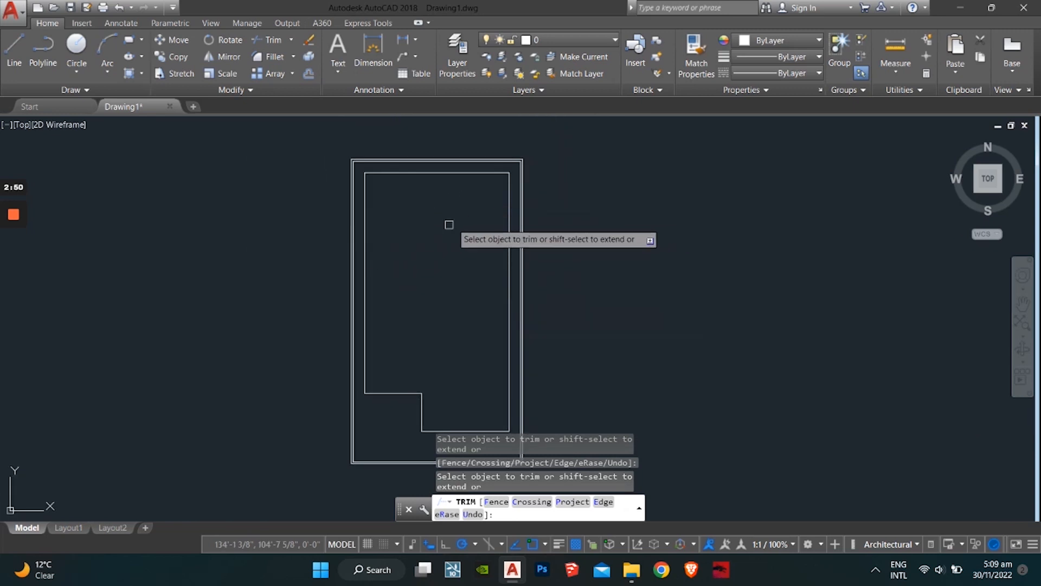
pyautogui.scroll(-2, 449, 316)
pyautogui.moveTo(448, 315); pyautogui.dragTo(455, 306, button='middle')
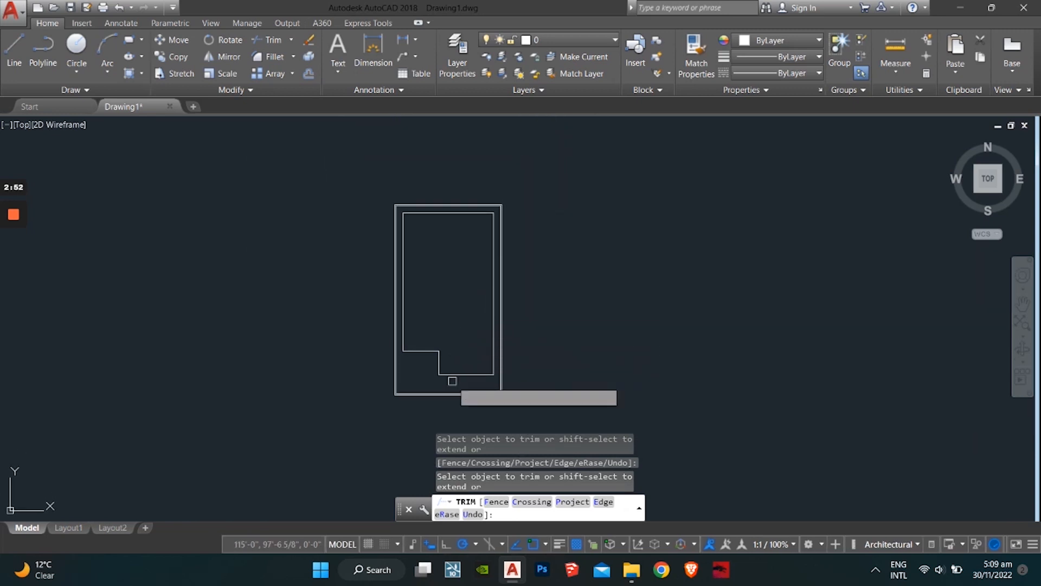
# End Trim and examine the stepped inner outline from the notch corner up to its upper edge.
pyautogui.scroll(3, 421, 360)
pyautogui.press('Escape')
pyautogui.press('Escape')
pyautogui.press('Escape')
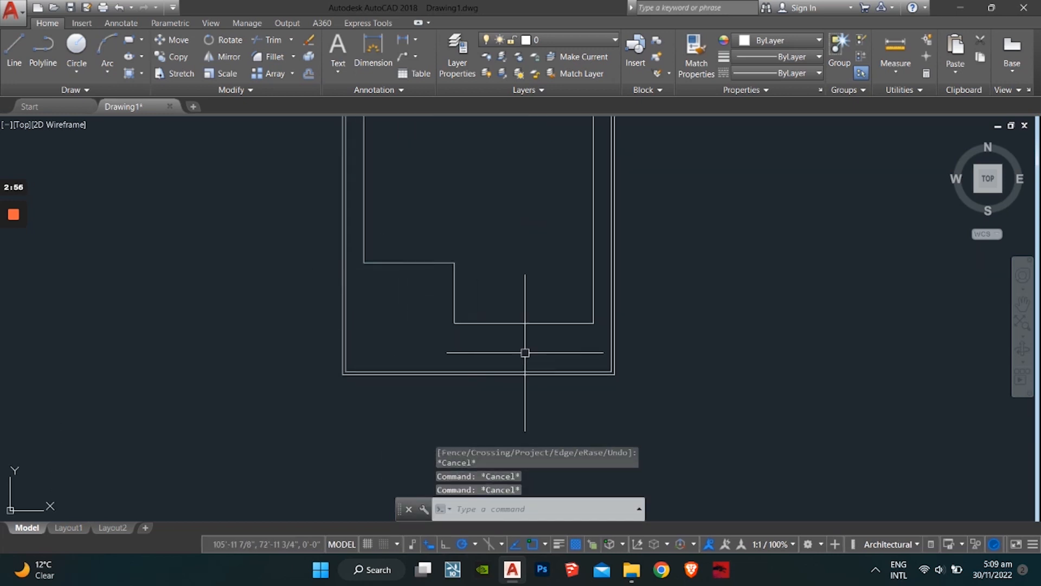
pyautogui.moveTo(473, 286); pyautogui.dragTo(472, 373, button='middle')
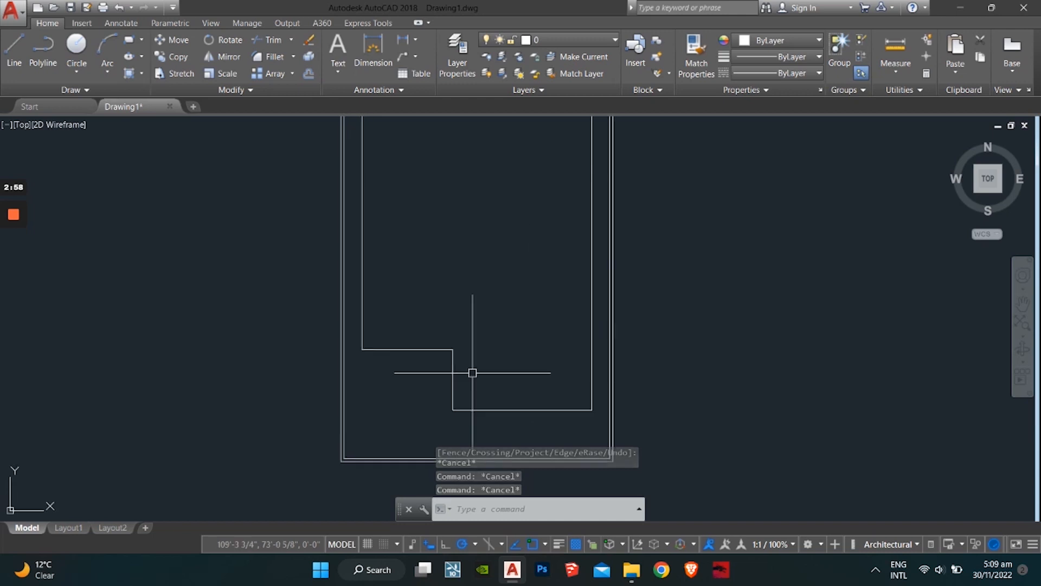
pyautogui.moveTo(437, 232); pyautogui.dragTo(379, 330, button='middle')
pyautogui.scroll(-2, 412, 365)
pyautogui.scroll(2, 399, 380)
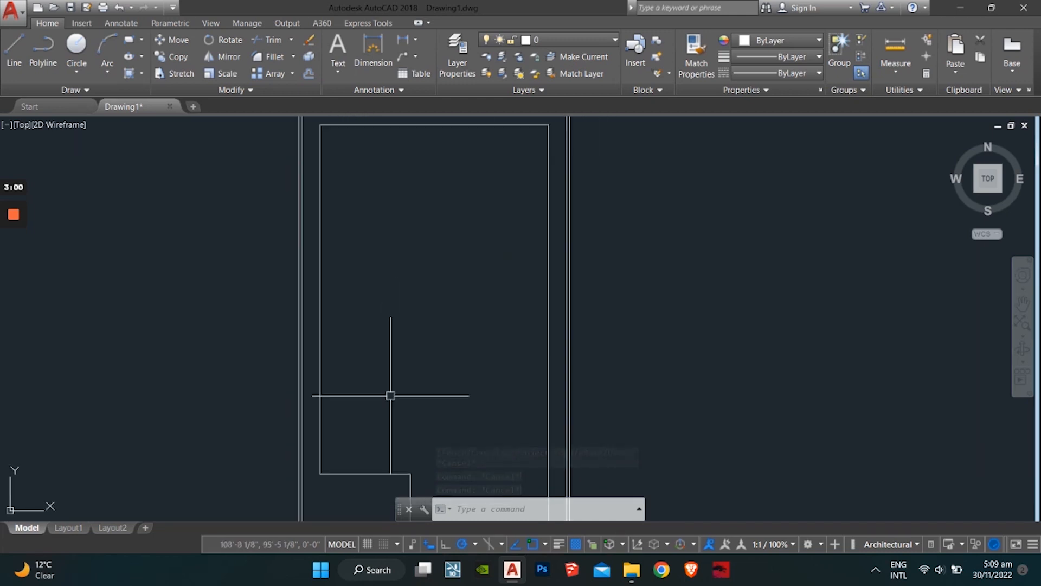
pyautogui.moveTo(391, 395); pyautogui.dragTo(382, 275, button='middle')
pyautogui.scroll(2, 405, 388)
pyautogui.moveTo(404, 315); pyautogui.dragTo(415, 347, button='middle')
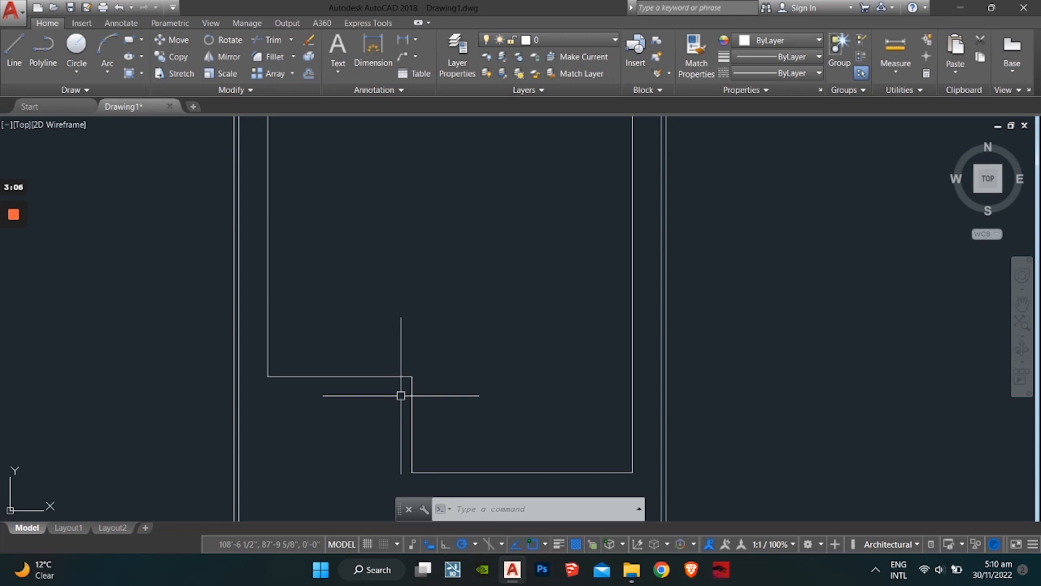
pyautogui.press('Escape')
pyautogui.press('Escape')
pyautogui.press('Escape')
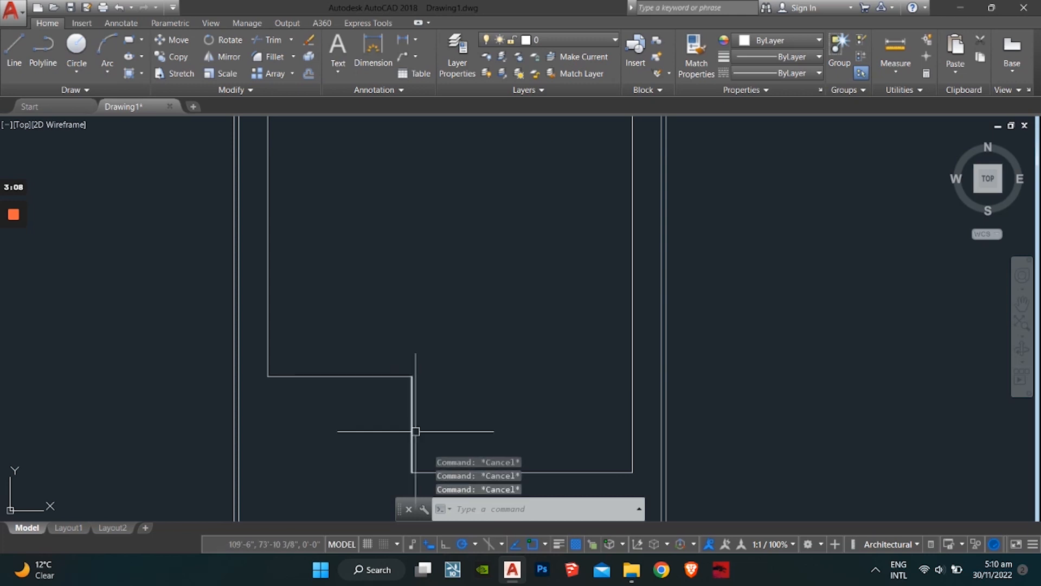
pyautogui.scroll(-2, 428, 412)
pyautogui.moveTo(500, 279); pyautogui.dragTo(475, 421, button='middle')
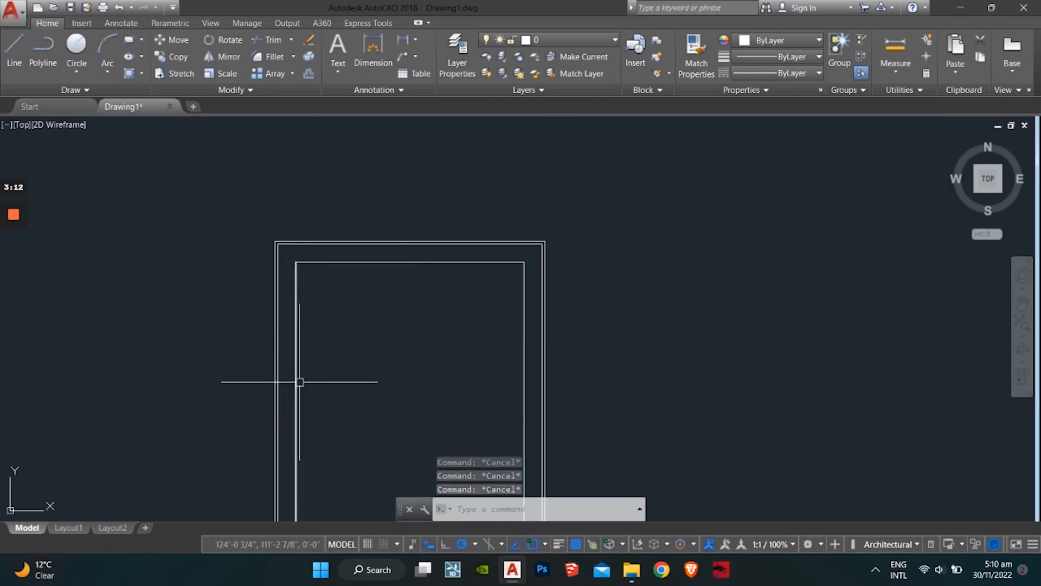
pyautogui.scroll(-2, 298, 379)
pyautogui.moveTo(301, 374); pyautogui.dragTo(309, 218, button='middle')
pyautogui.scroll(2, 253, 358)
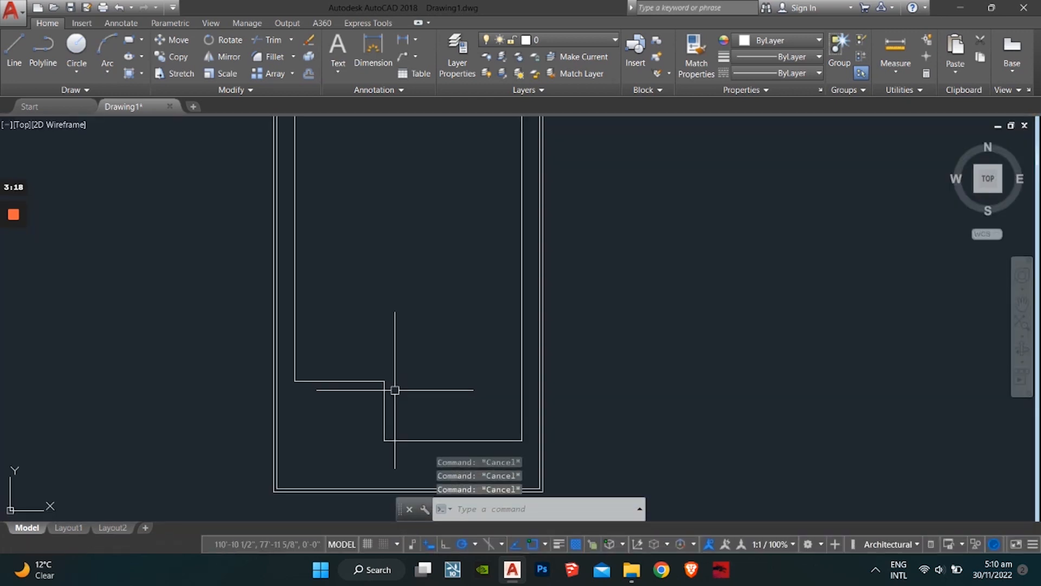
# Offset the notch's vertical line, the bottom line and the right line of the inner outline 6" inward.
pyautogui.write('ff')
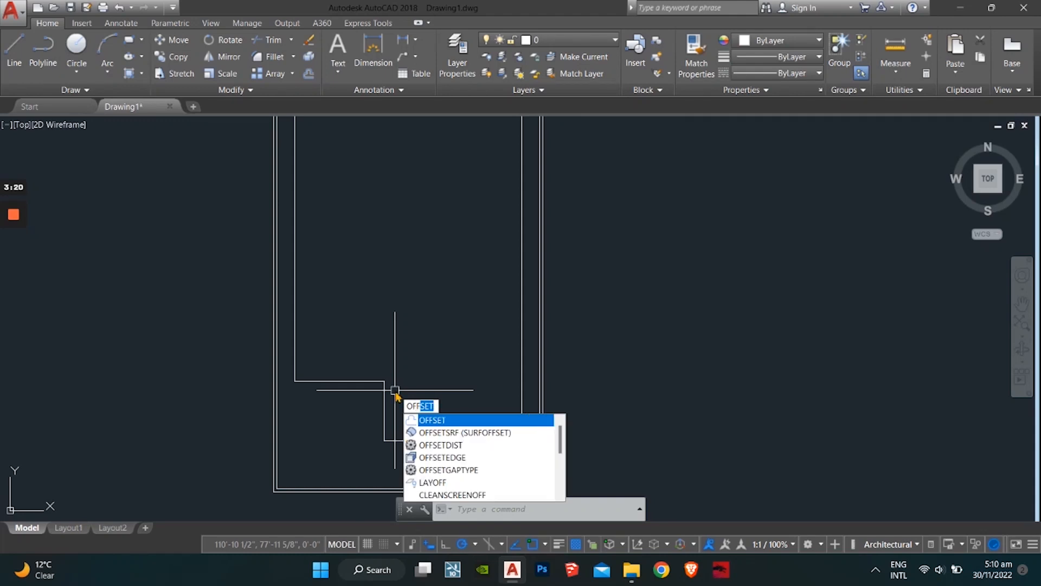
pyautogui.press('Return')
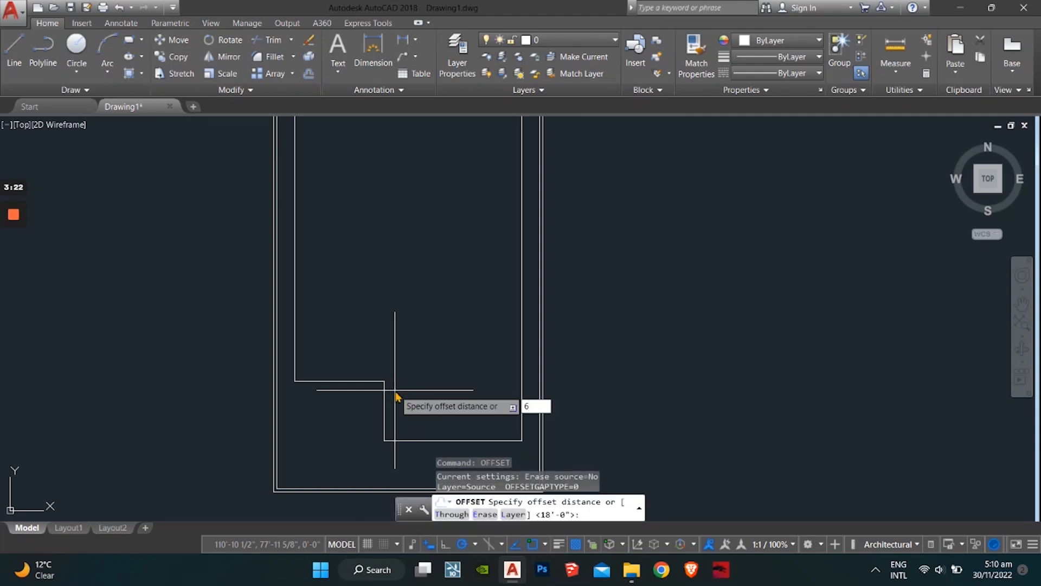
pyautogui.write('6"')
pyautogui.press('Return')
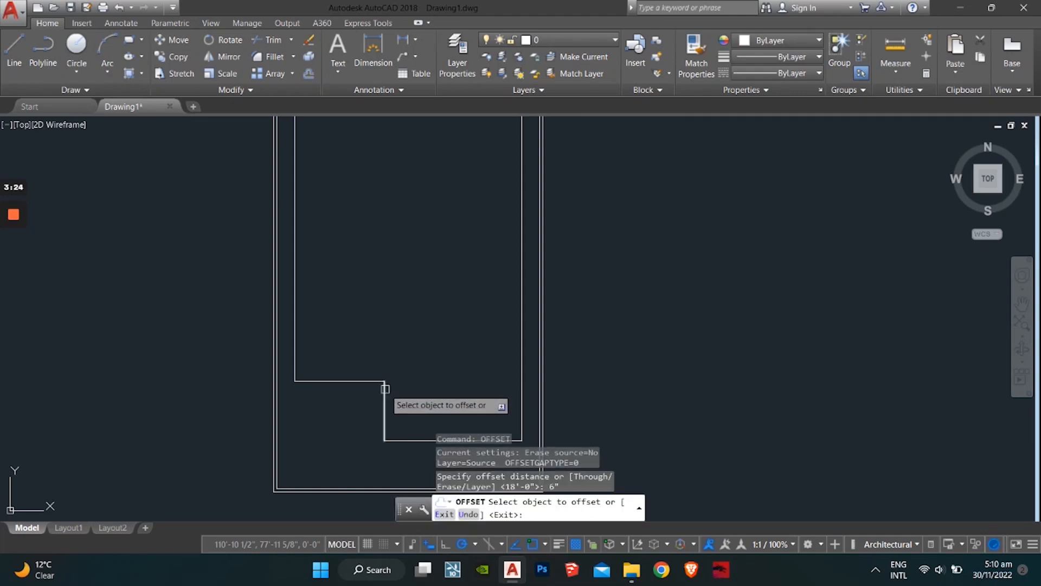
pyautogui.click(385, 389)
pyautogui.click(410, 439)
pyautogui.click(455, 414)
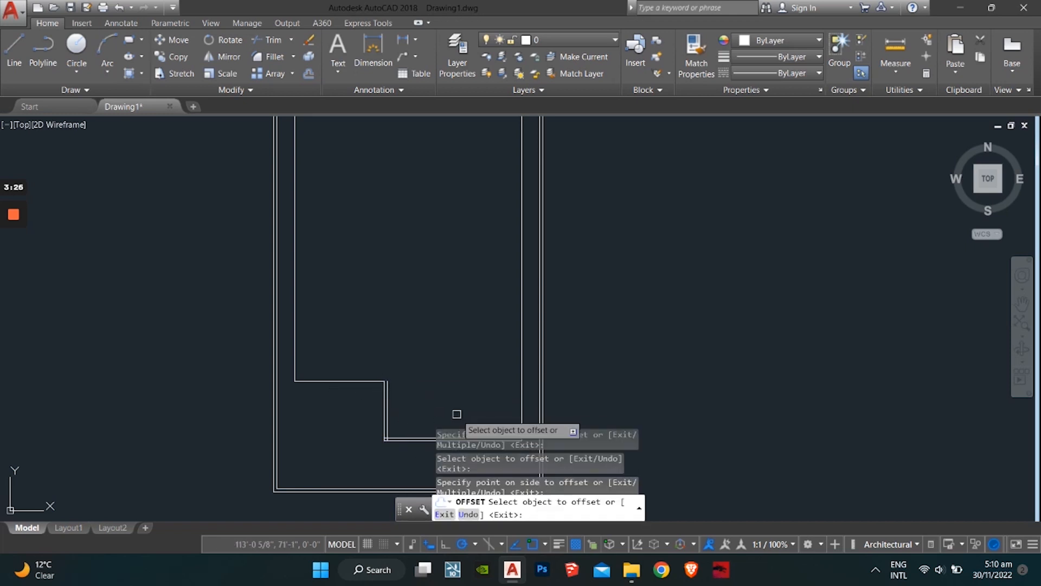
pyautogui.click(521, 392)
pyautogui.click(467, 397)
# Offset the top line, left line and notch's horizontal line of the inner outline 6" inward, and end Offset.
pyautogui.scroll(1, 466, 317)
pyautogui.moveTo(467, 317); pyautogui.dragTo(456, 407, button='middle')
pyautogui.scroll(2, 410, 334)
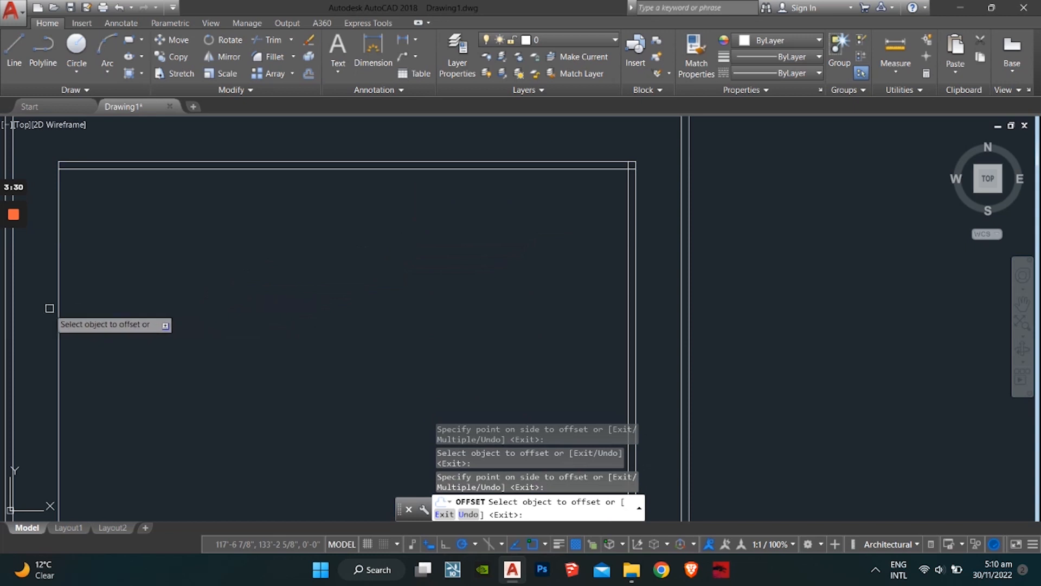
pyautogui.click(58, 307)
pyautogui.click(122, 304)
pyautogui.scroll(-3, 143, 364)
pyautogui.moveTo(175, 398); pyautogui.dragTo(165, 204, button='middle')
pyautogui.scroll(3, 148, 339)
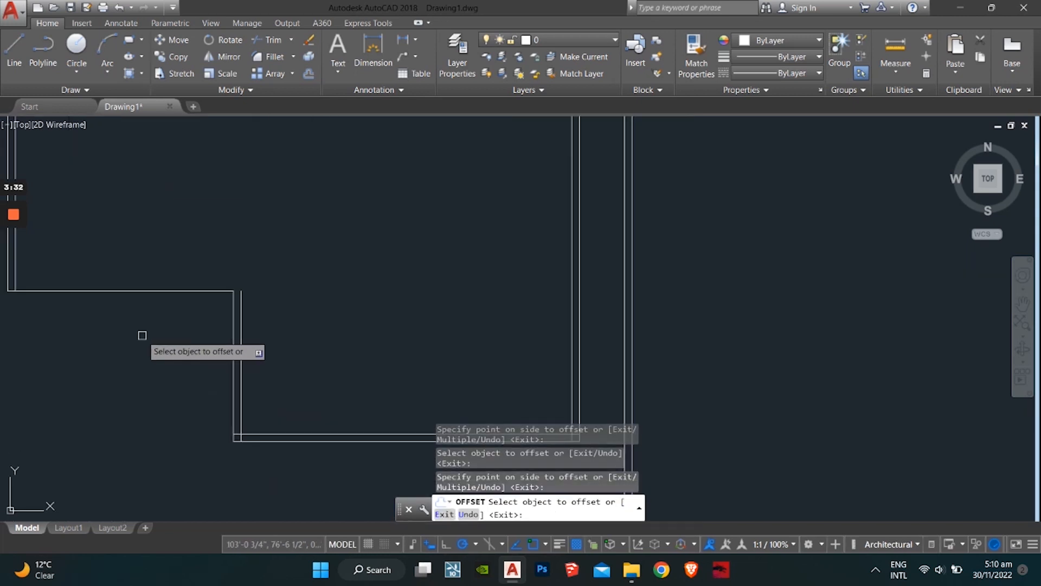
pyautogui.scroll(-3, 272, 272)
pyautogui.moveTo(272, 271)
pyautogui.mouseDown(button='middle')
pyautogui.moveTo(269, 343)
pyautogui.moveTo(293, 323)
pyautogui.mouseUp(button='middle')
pyautogui.press('Escape')
pyautogui.press('Escape')
pyautogui.press('Escape')
pyautogui.moveTo(193, 372); pyautogui.dragTo(224, 404, button='middle')
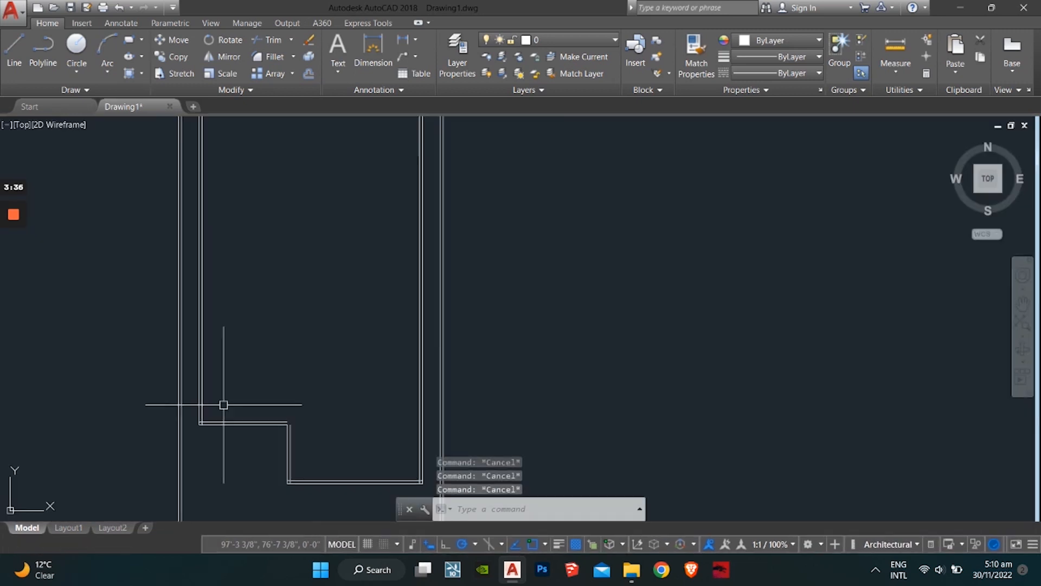
# Trim the overlapping offset line ends where the inner wall's left side meets the notch's horizontal wall.
pyautogui.write('r')
pyautogui.press('Return')
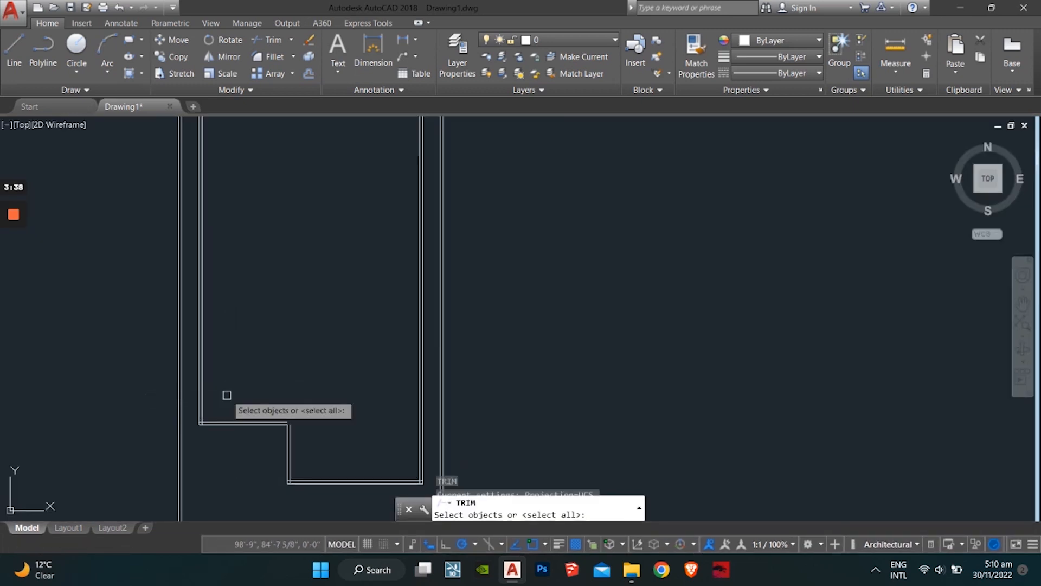
pyautogui.press('Return')
pyautogui.scroll(4, 217, 401)
pyautogui.scroll(-3, 282, 375)
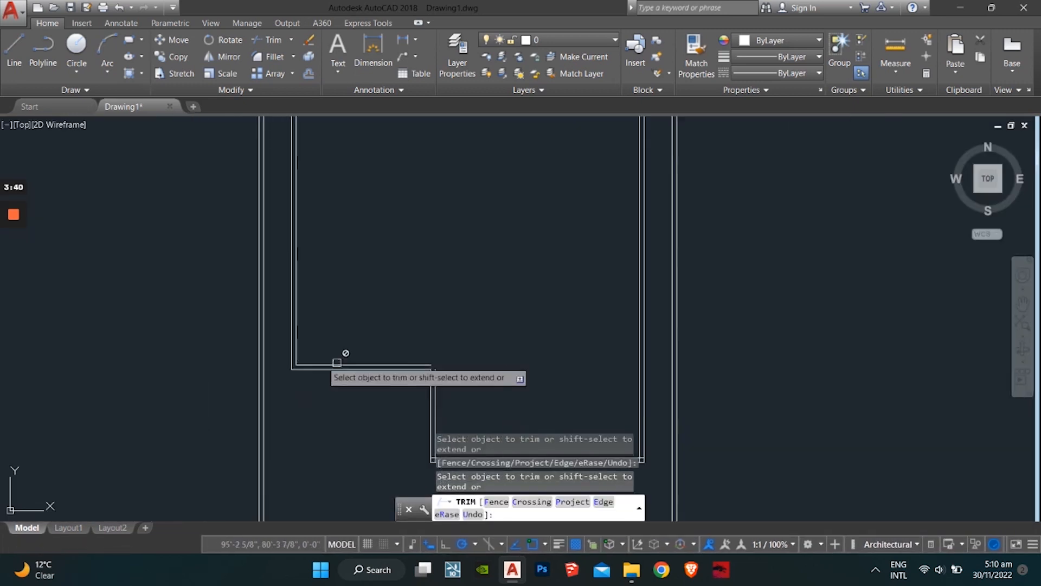
pyautogui.scroll(4, 332, 349)
pyautogui.click(355, 358)
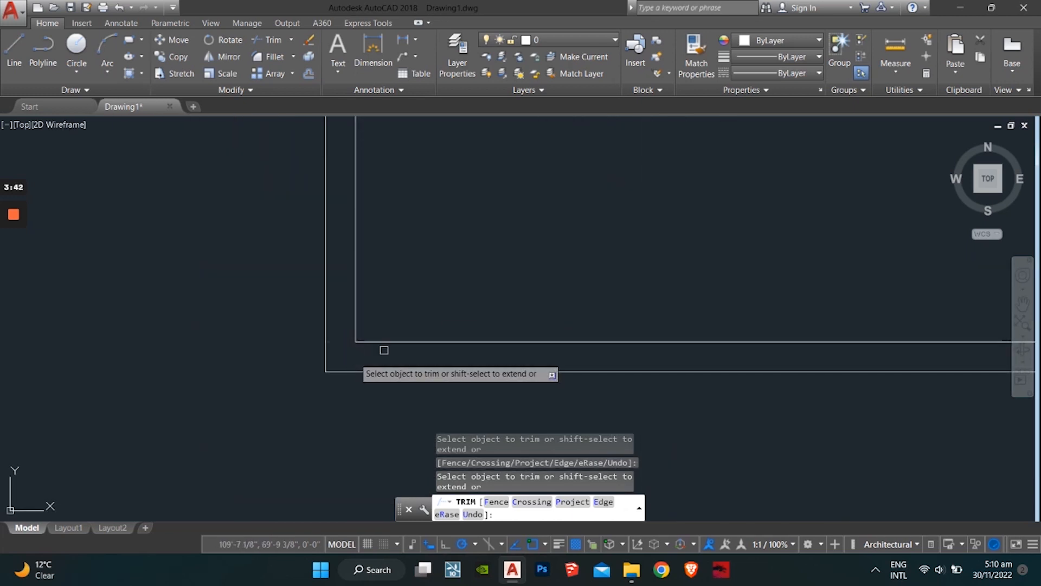
# Trim the overlapping offset line ends at the inner wall's lower-right corner.
pyautogui.scroll(-4, 443, 329)
pyautogui.moveTo(624, 326); pyautogui.dragTo(15, 372, button='middle')
pyautogui.scroll(2, 296, 397)
pyautogui.scroll(1, 296, 397)
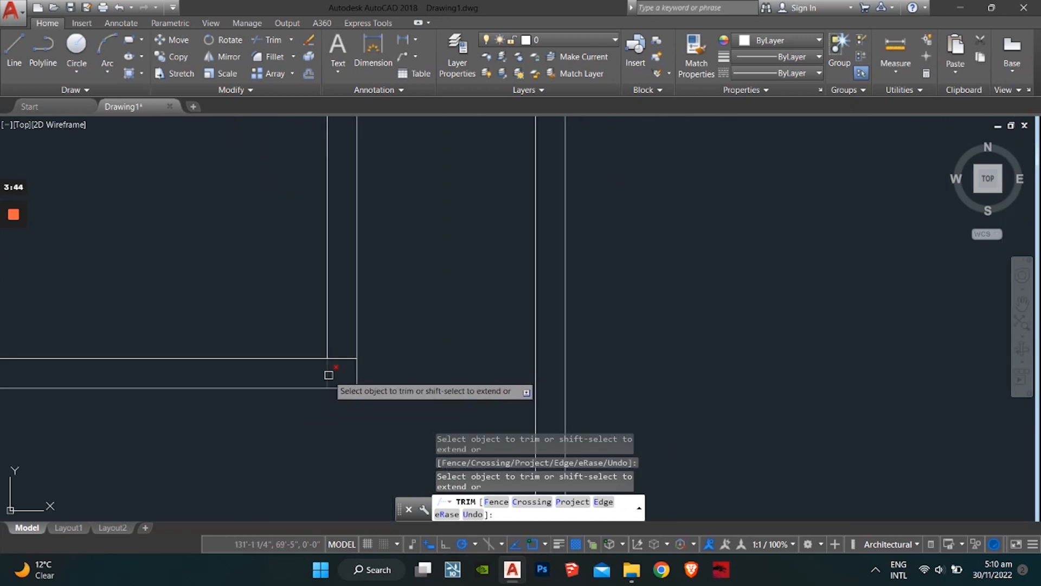
pyautogui.click(329, 374)
pyautogui.click(344, 358)
# Trim the overlapping offset line ends at the inner wall's upper-right and upper-left corners, and end Trim.
pyautogui.scroll(-6, 331, 331)
pyautogui.scroll(3, 292, 270)
pyautogui.moveTo(293, 162); pyautogui.dragTo(320, 347, button='middle')
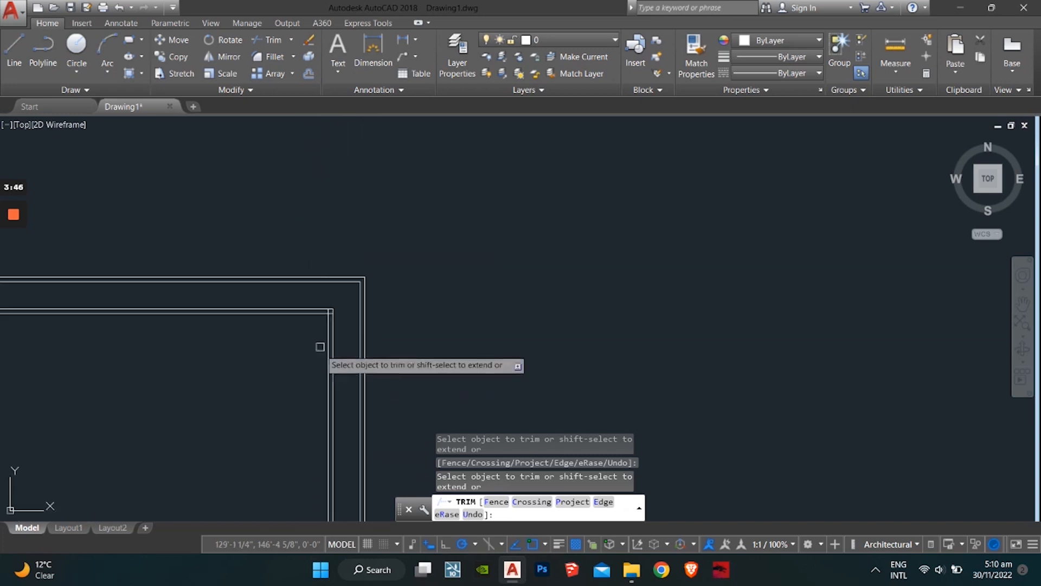
pyautogui.scroll(2, 306, 264)
pyautogui.scroll(2, 346, 354)
pyautogui.moveTo(390, 425); pyautogui.dragTo(333, 333, button='middle')
pyautogui.scroll(1, 333, 333)
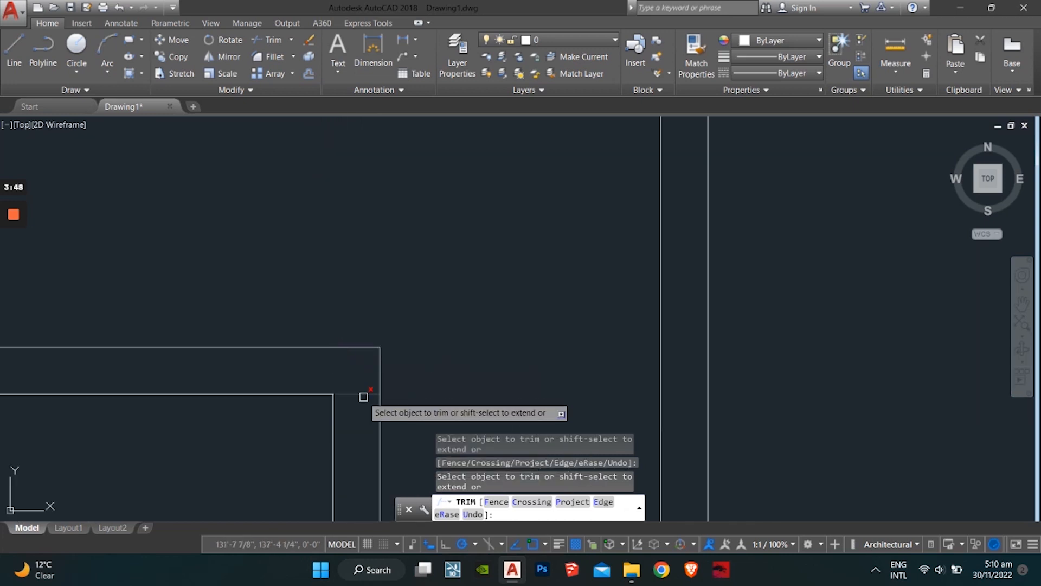
pyautogui.scroll(-3, 286, 400)
pyautogui.scroll(-2, 327, 399)
pyautogui.scroll(4, 368, 303)
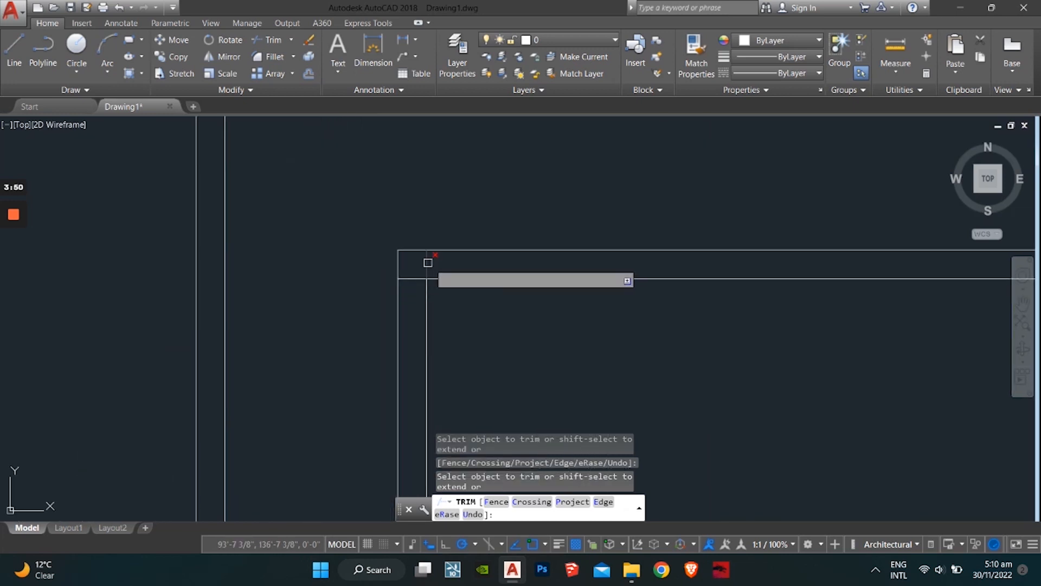
pyautogui.scroll(-3, 404, 314)
pyautogui.moveTo(402, 334); pyautogui.dragTo(339, 145, button='middle')
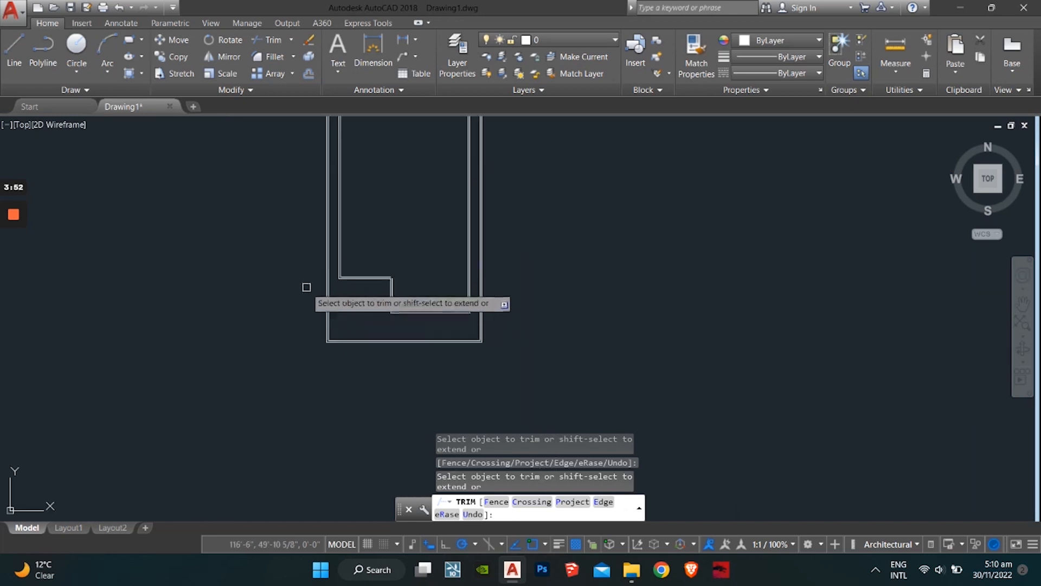
pyautogui.scroll(4, 340, 284)
pyautogui.moveTo(428, 238); pyautogui.dragTo(175, 217, button='middle')
pyautogui.scroll(-2, 487, 266)
pyautogui.moveTo(477, 267); pyautogui.dragTo(391, 315, button='middle')
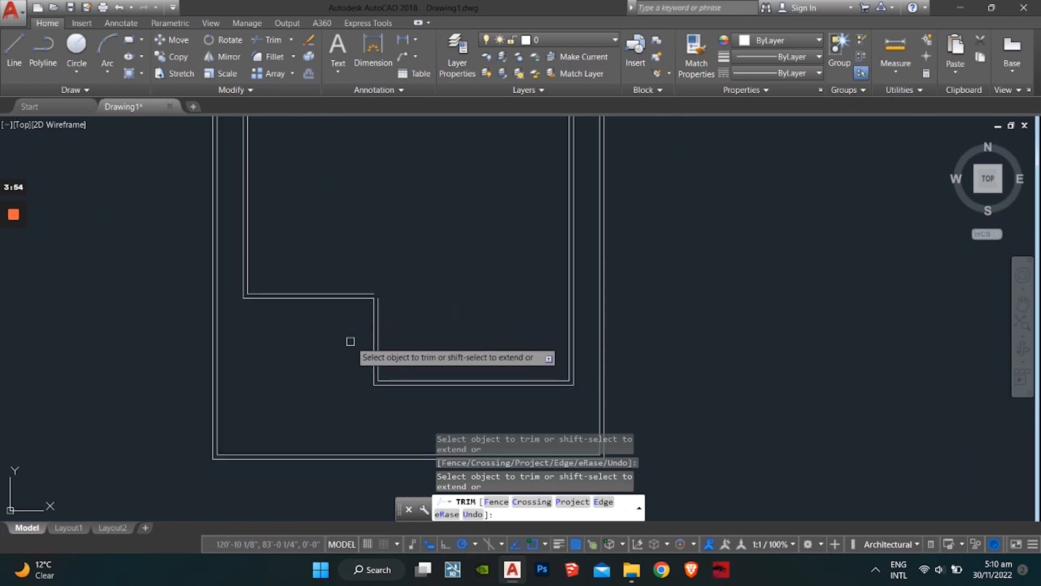
pyautogui.scroll(6, 372, 321)
pyautogui.moveTo(395, 248); pyautogui.dragTo(386, 330, button='middle')
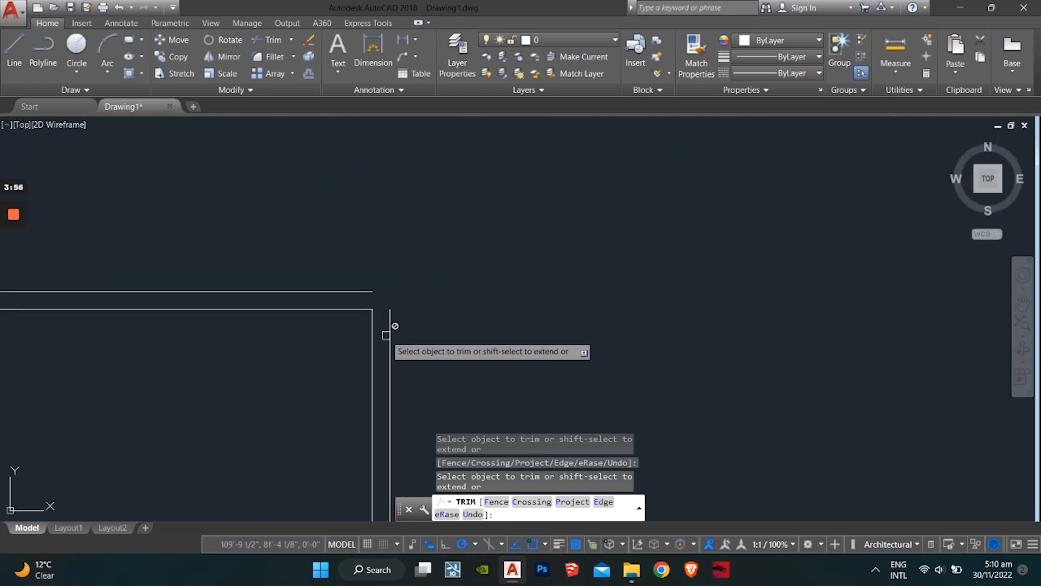
pyautogui.press('Escape')
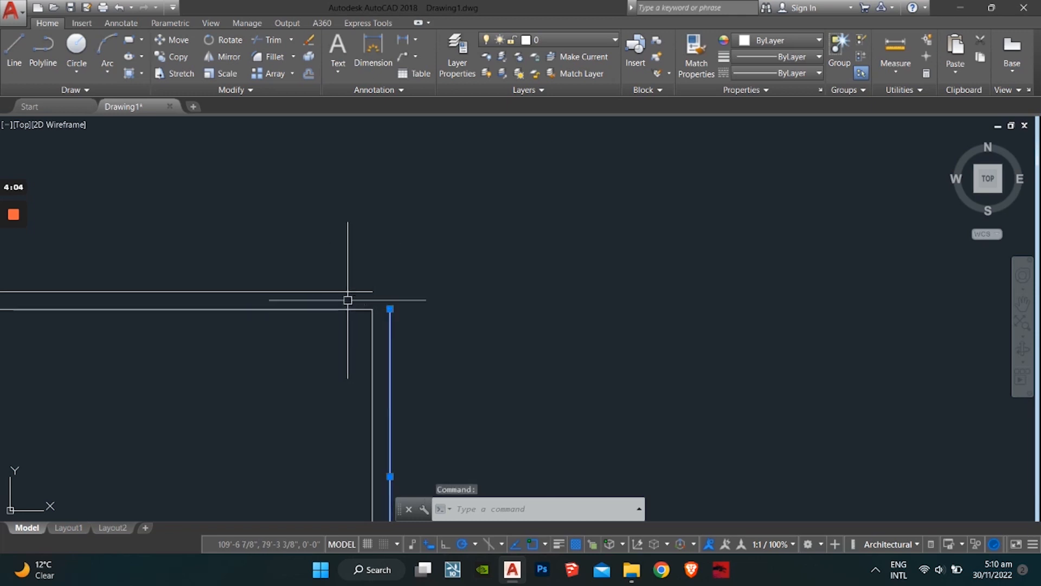
# Stretch the vertical offset line upward and the horizontal offset line to the right so they cross at the notch corner.
pyautogui.click(390, 309)
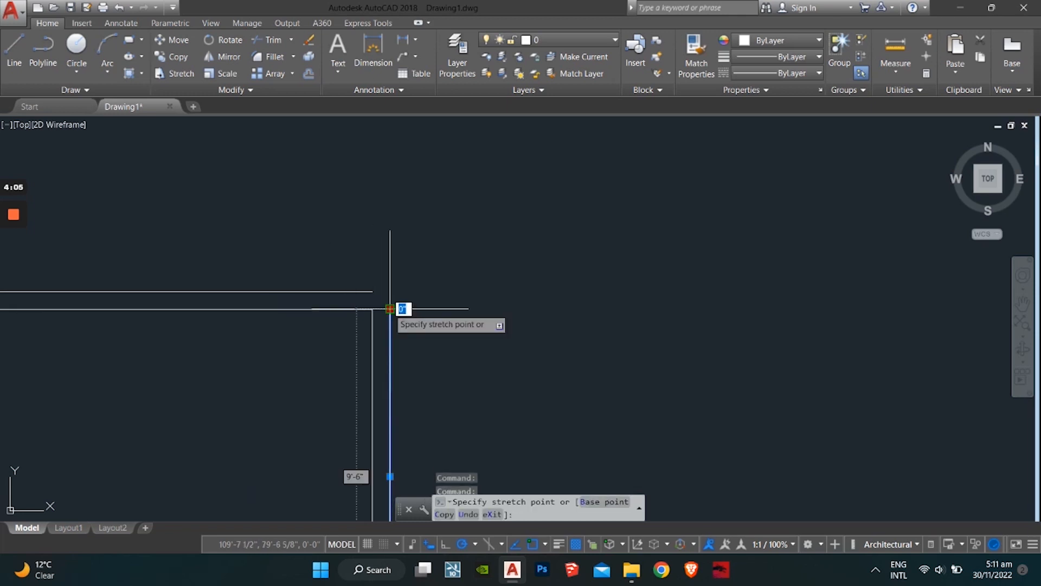
pyautogui.click(390, 244)
pyautogui.click(361, 291)
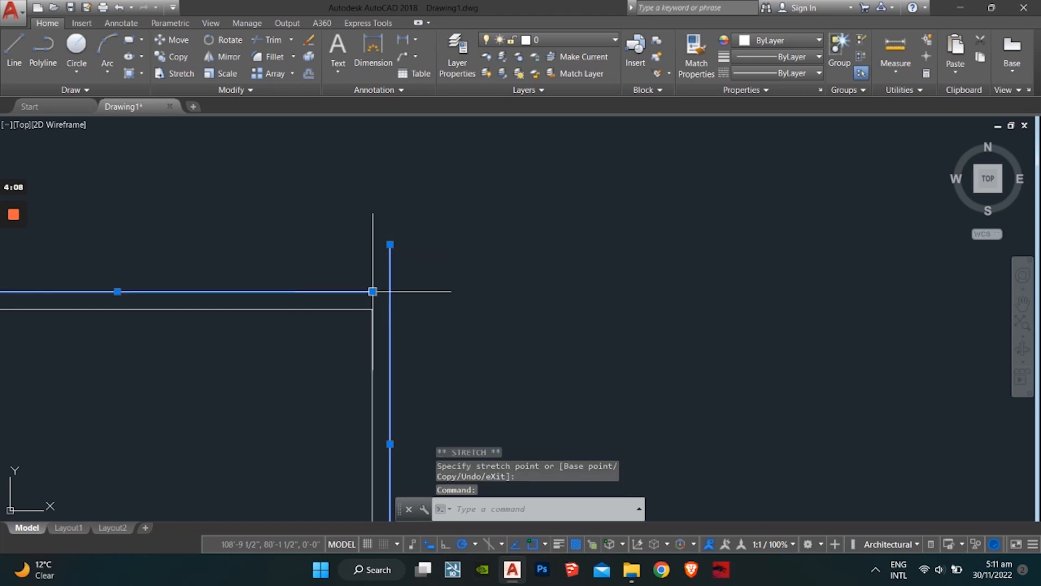
pyautogui.click(426, 292)
pyautogui.press('Escape')
pyautogui.press('Escape')
pyautogui.press('Escape')
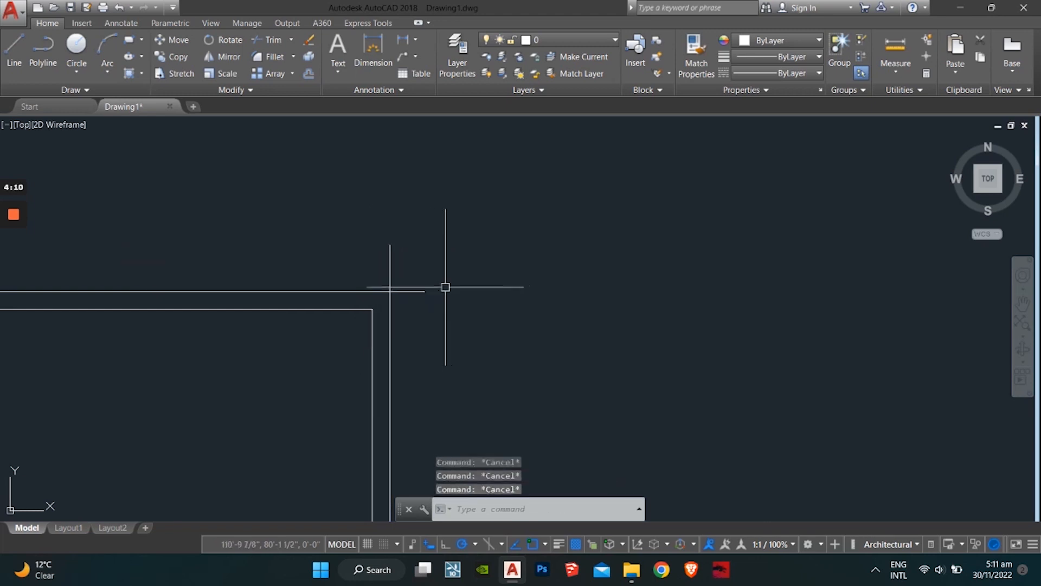
# Trim the ends of the two offset lines that extend past their crossing at the notch corner.
pyautogui.write('tr')
pyautogui.press('Return')
pyautogui.press('Return')
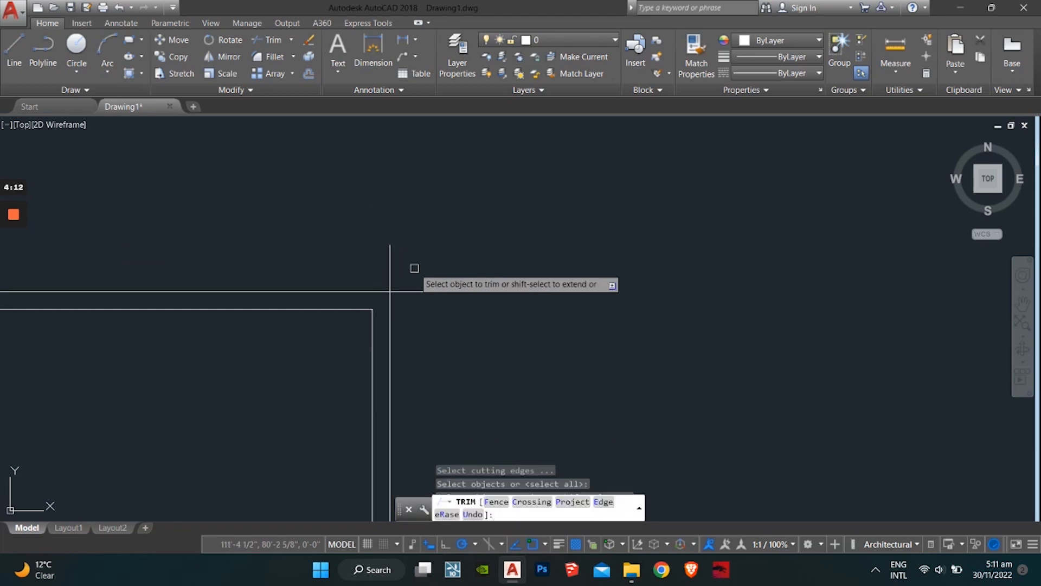
pyautogui.click(391, 263)
pyautogui.scroll(-4, 390, 276)
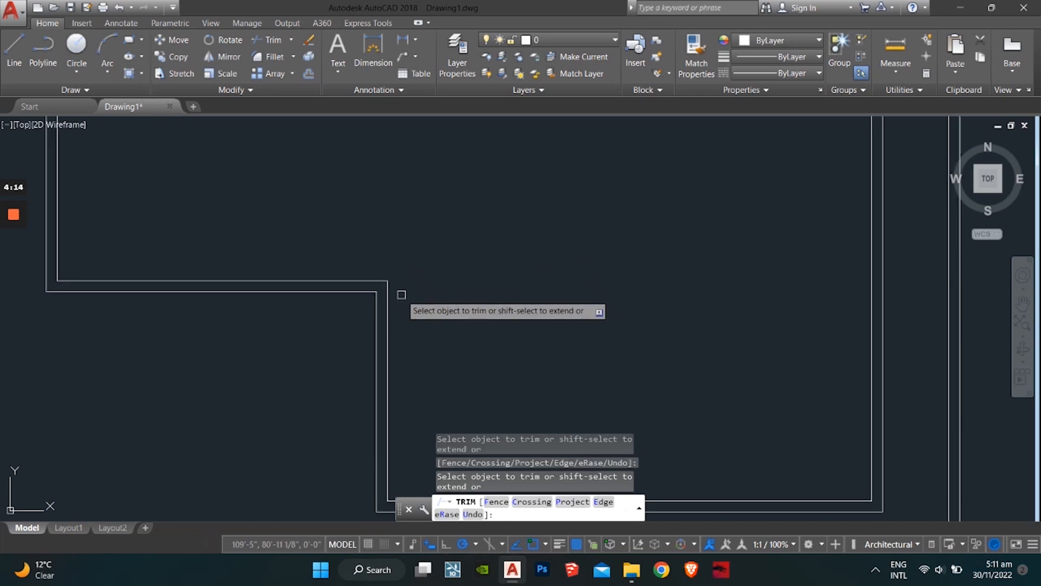
pyautogui.press('Escape')
pyautogui.press('Escape')
pyautogui.press('Escape')
# Undo the trim and the stretching of the two offset lines at the notch corner.
pyautogui.hotkey('ctrl', 'z')
pyautogui.hotkey('ctrl', 'z')
pyautogui.hotkey('ctrl', 'z')
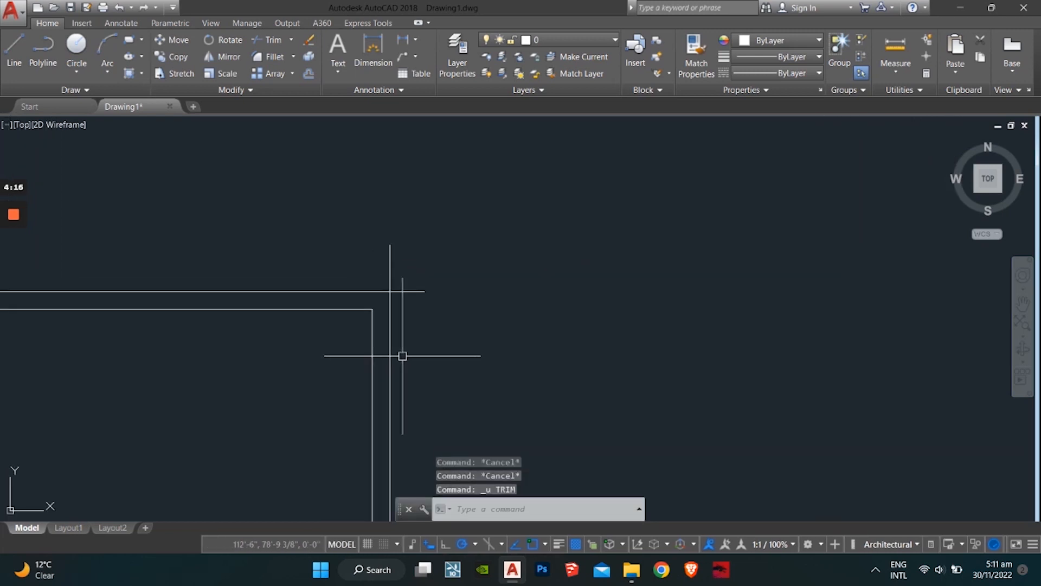
pyautogui.hotkey('ctrl', 'z')
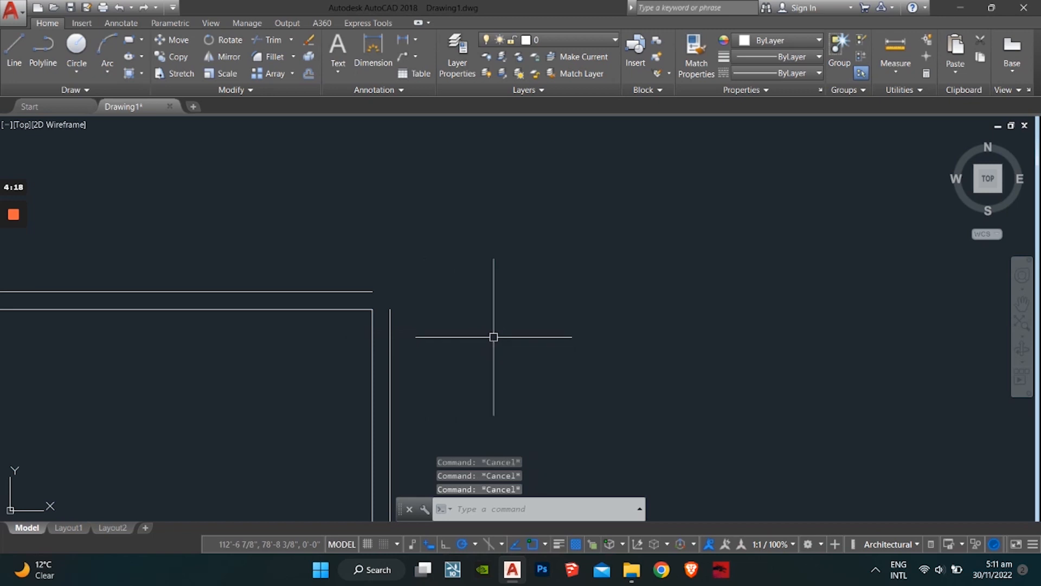
# Join the vertical and horizontal offset lines at the notch corner with a zero-radius Fillet.
pyautogui.press('Return')
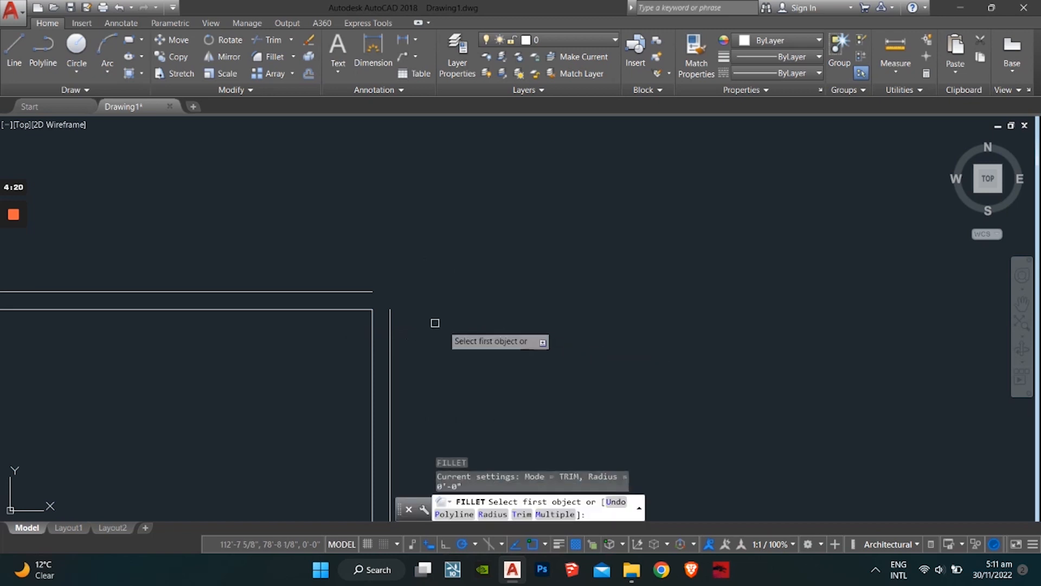
pyautogui.click(390, 314)
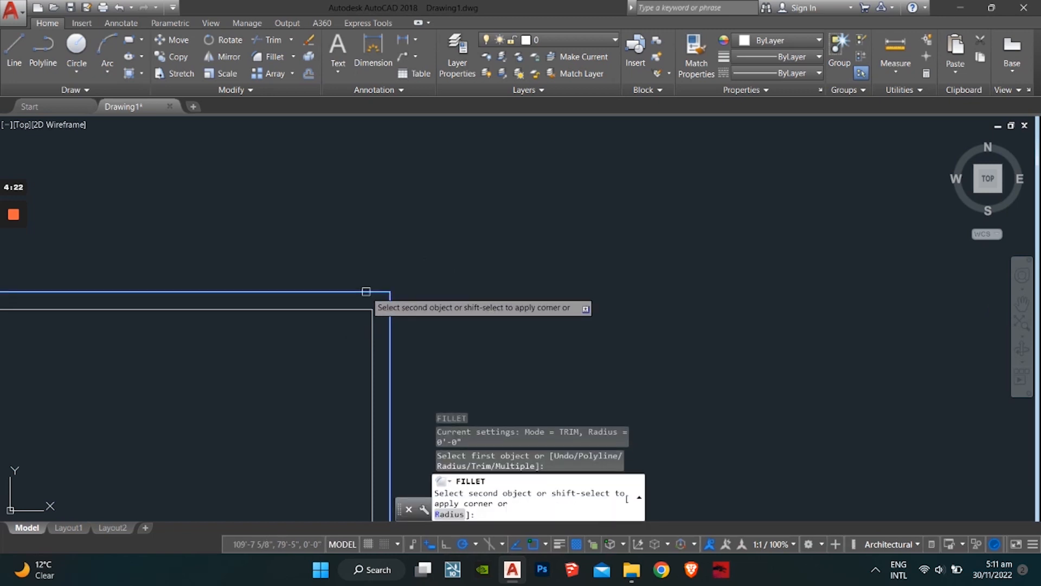
pyautogui.click(366, 292)
pyautogui.scroll(-4, 480, 322)
pyautogui.press('Escape')
pyautogui.press('Escape')
pyautogui.press('Escape')
pyautogui.moveTo(469, 324); pyautogui.dragTo(365, 325, button='middle')
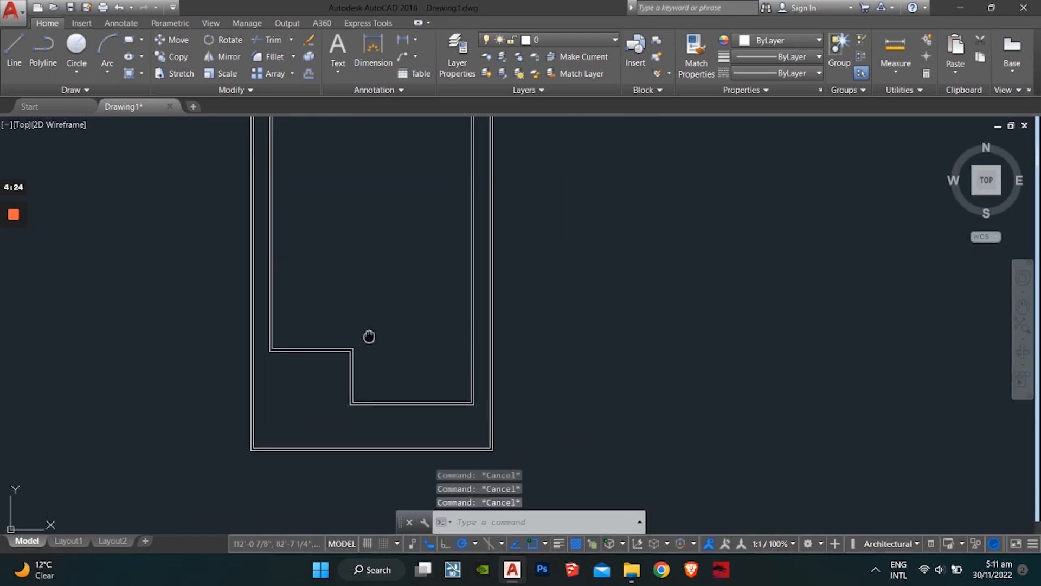
# Examine the whole house plan, from the upper walls down to the stepped notch.
pyautogui.scroll(-3, 368, 335)
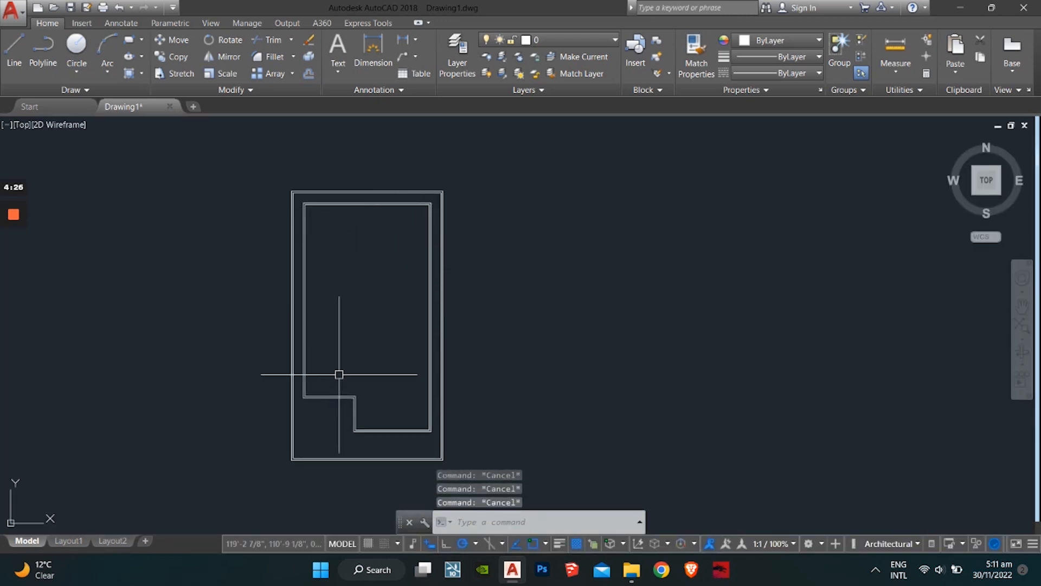
pyautogui.moveTo(356, 235); pyautogui.dragTo(382, 349, button='middle')
pyautogui.moveTo(407, 317); pyautogui.dragTo(359, 293, button='middle')
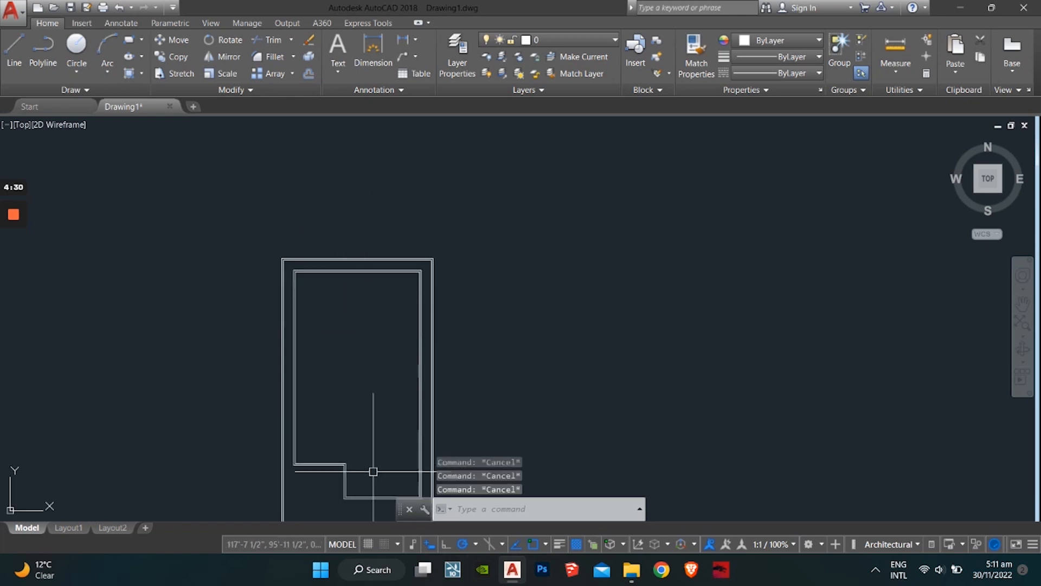
pyautogui.moveTo(373, 471); pyautogui.dragTo(372, 434, button='middle')
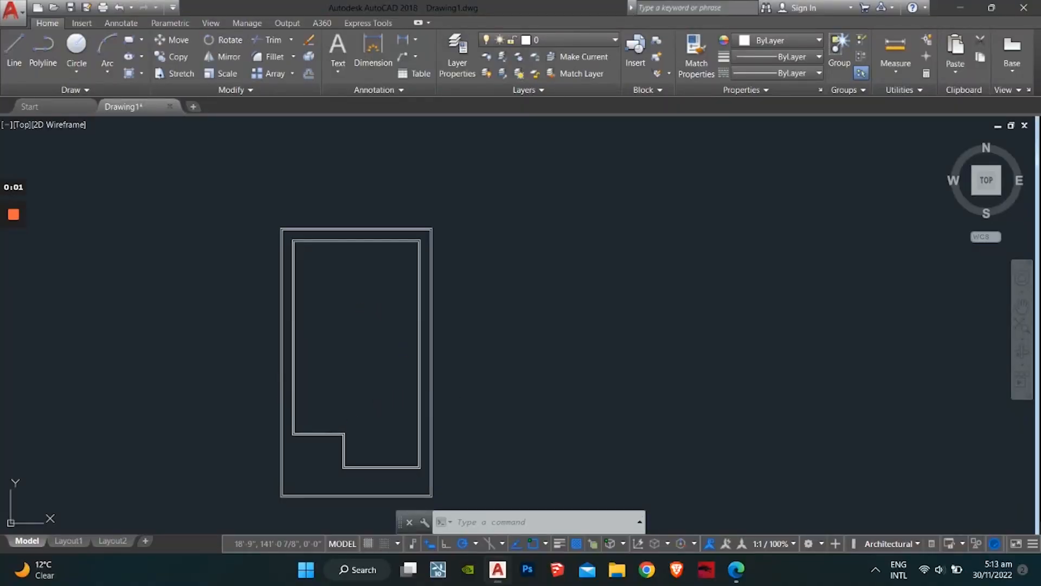
pyautogui.scroll(4, 302, 233)
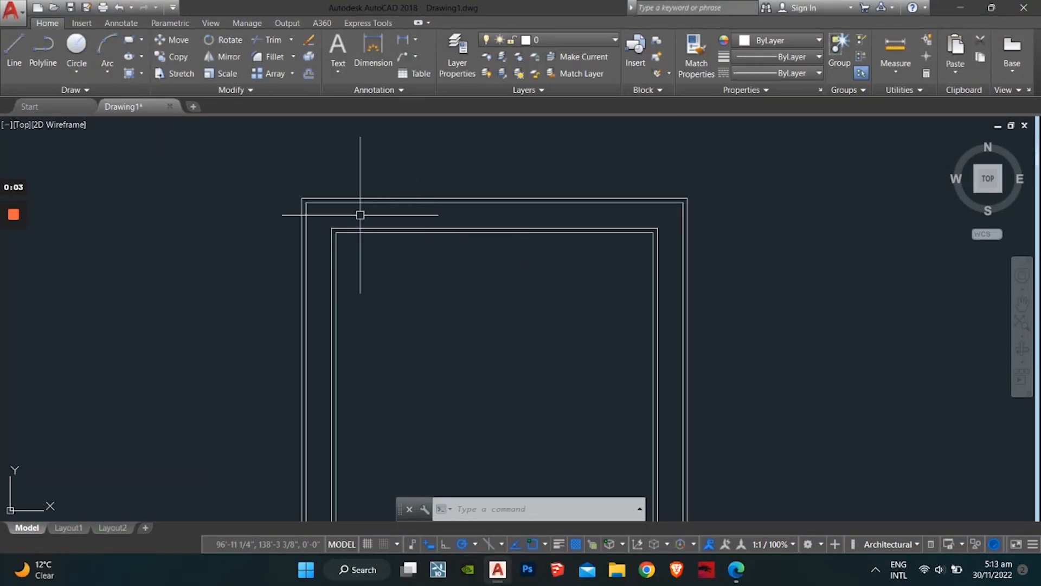
pyautogui.scroll(-5, 474, 323)
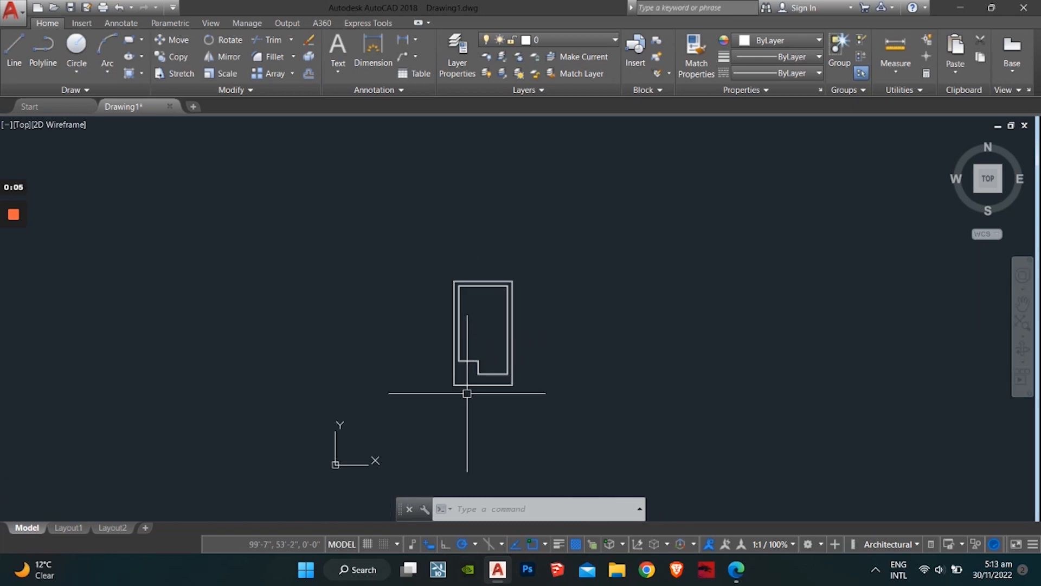
pyautogui.scroll(5, 464, 390)
pyautogui.scroll(-4, 474, 342)
pyautogui.scroll(4, 474, 353)
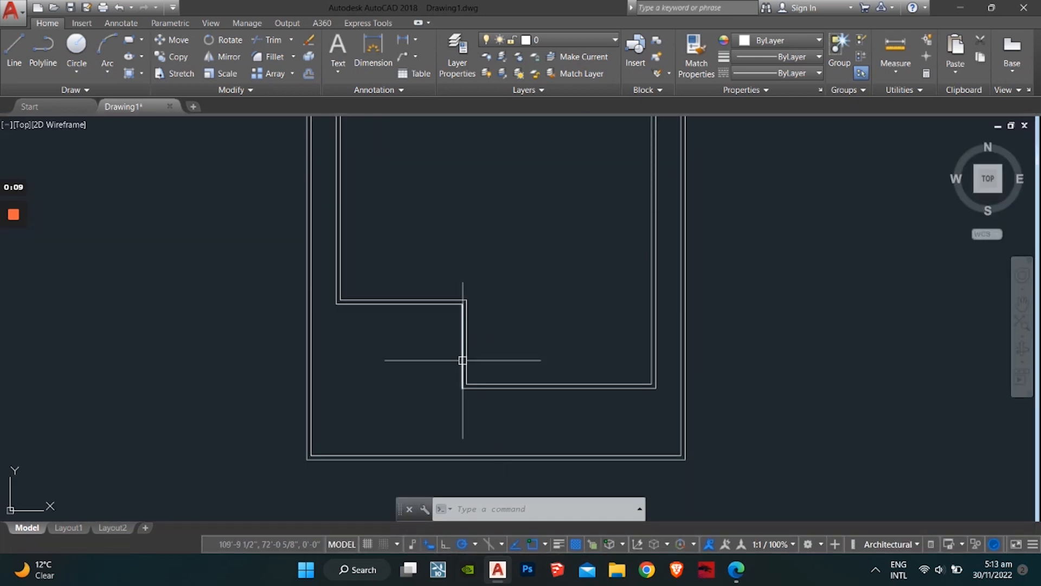
# Draw a short line across the thickness of the notch's vertical wall at its midpoint.
pyautogui.press('Escape')
pyautogui.press('Escape')
pyautogui.press('Escape')
pyautogui.scroll(4, 460, 347)
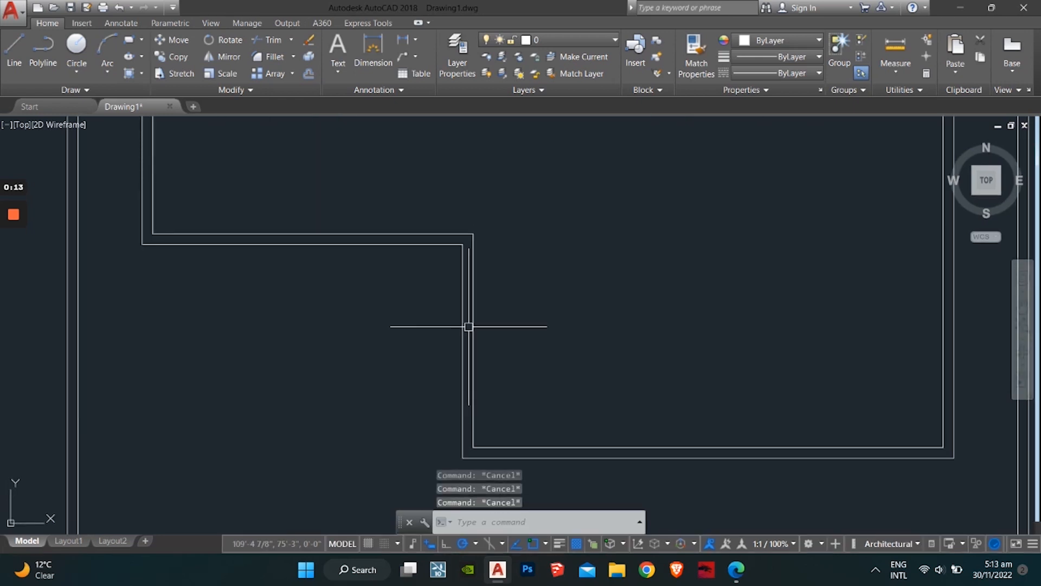
pyautogui.write('l')
pyautogui.press('Return')
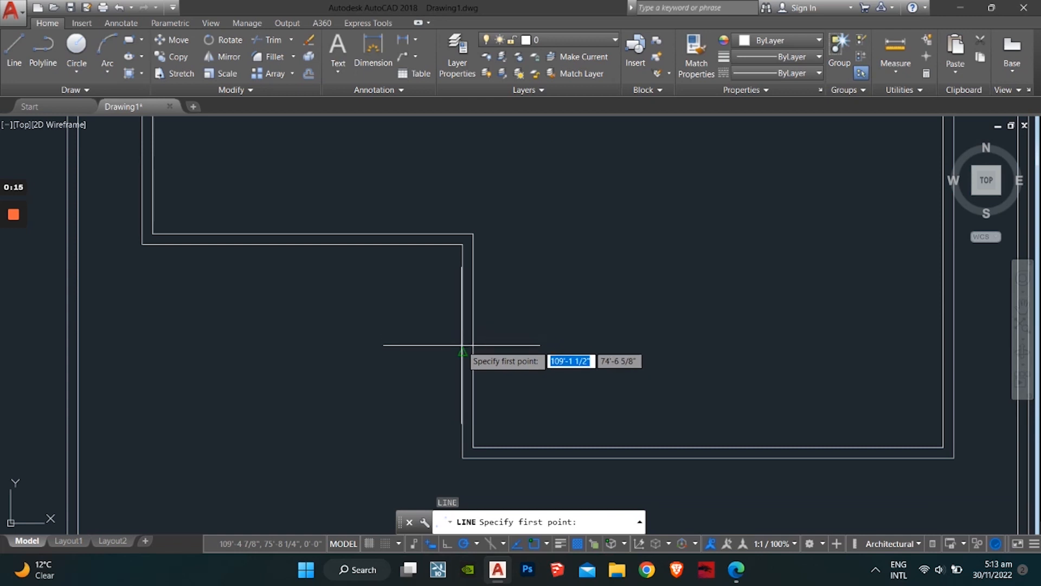
pyautogui.click(463, 352)
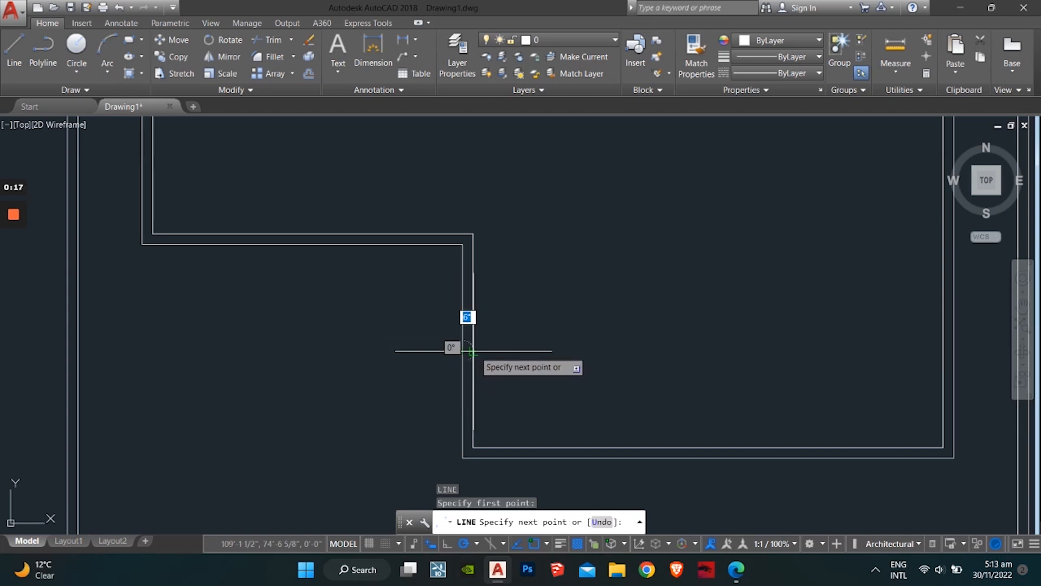
pyautogui.click(473, 351)
pyautogui.press('Escape')
# Offset the short cross line 2' upward and 2' downward within the notch's vertical wall.
pyautogui.scroll(3, 497, 355)
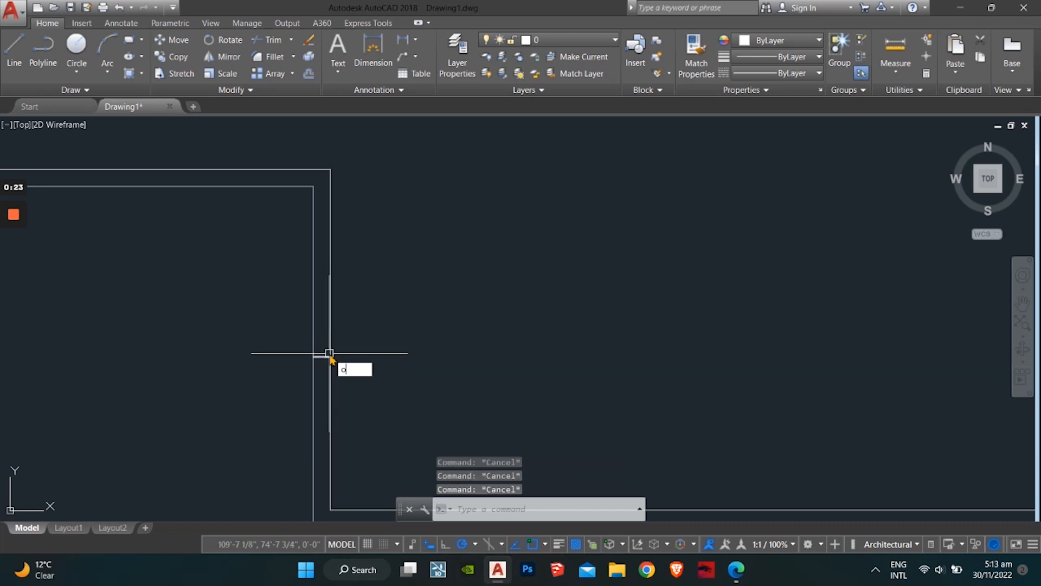
pyautogui.write('of')
pyautogui.press('Return')
pyautogui.write('2')
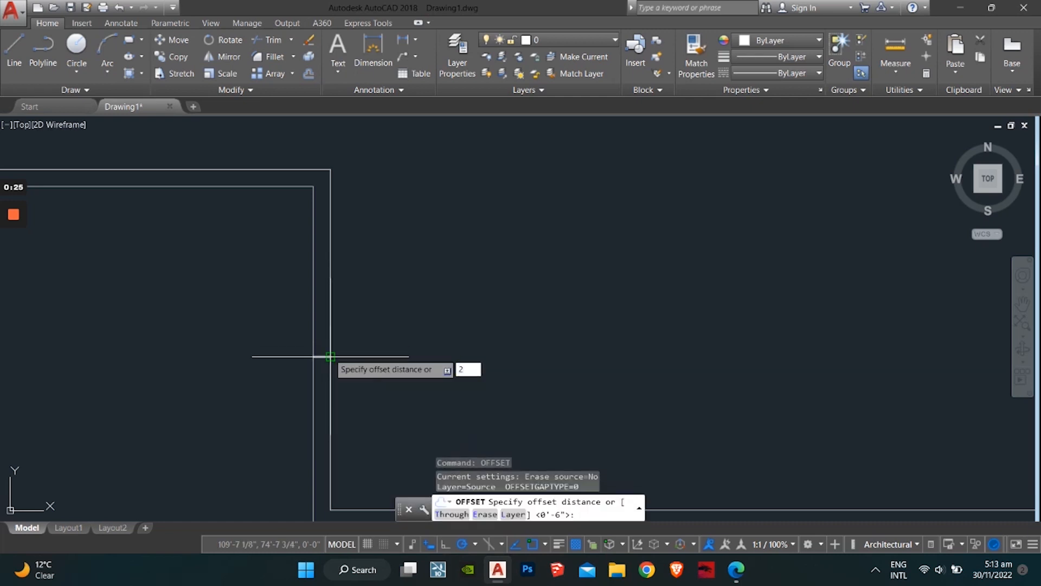
pyautogui.write("'")
pyautogui.press('Return')
pyautogui.click(312, 356)
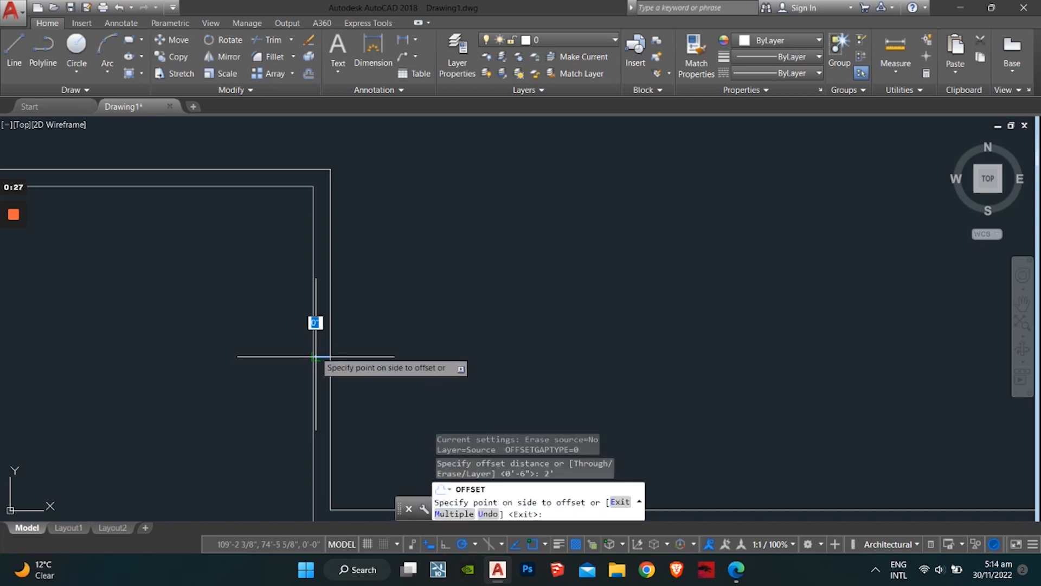
pyautogui.click(319, 322)
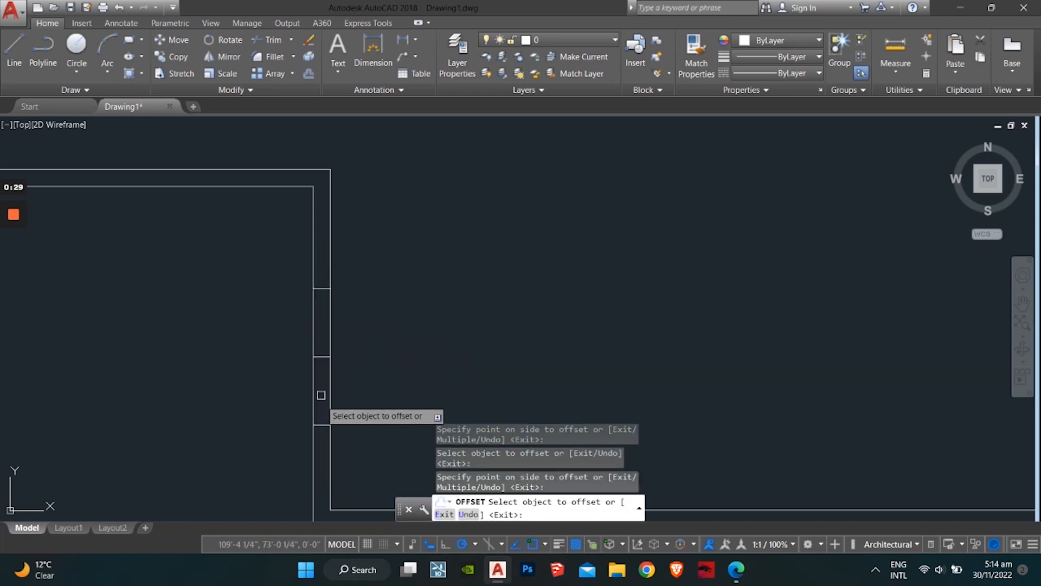
pyautogui.press('Escape')
# Delete the original middle cross line between the two offset copies in the notch wall.
pyautogui.click(320, 356)
pyautogui.press('Delete')
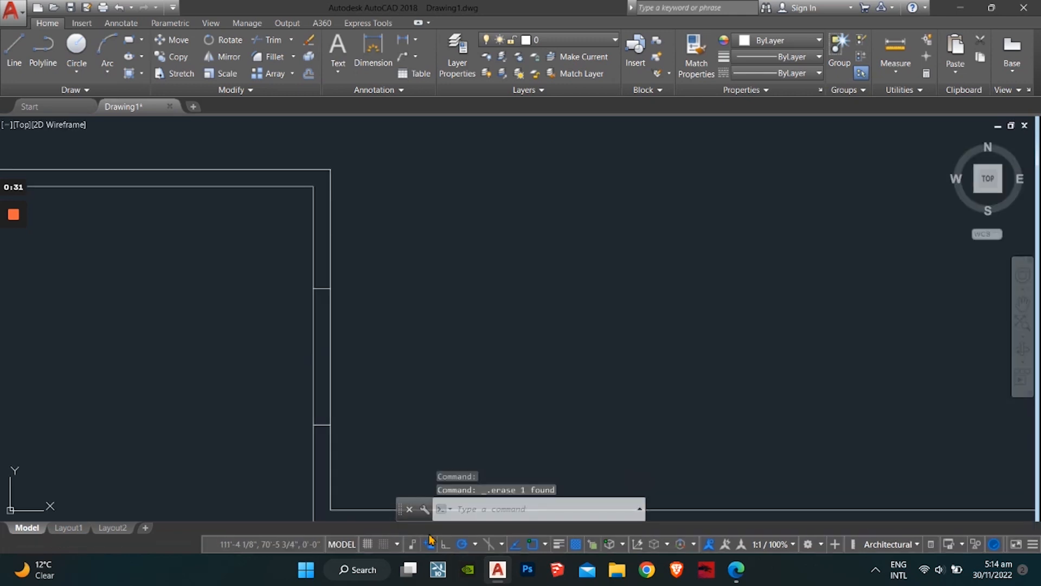
pyautogui.press('Escape')
pyautogui.press('Escape')
pyautogui.press('Escape')
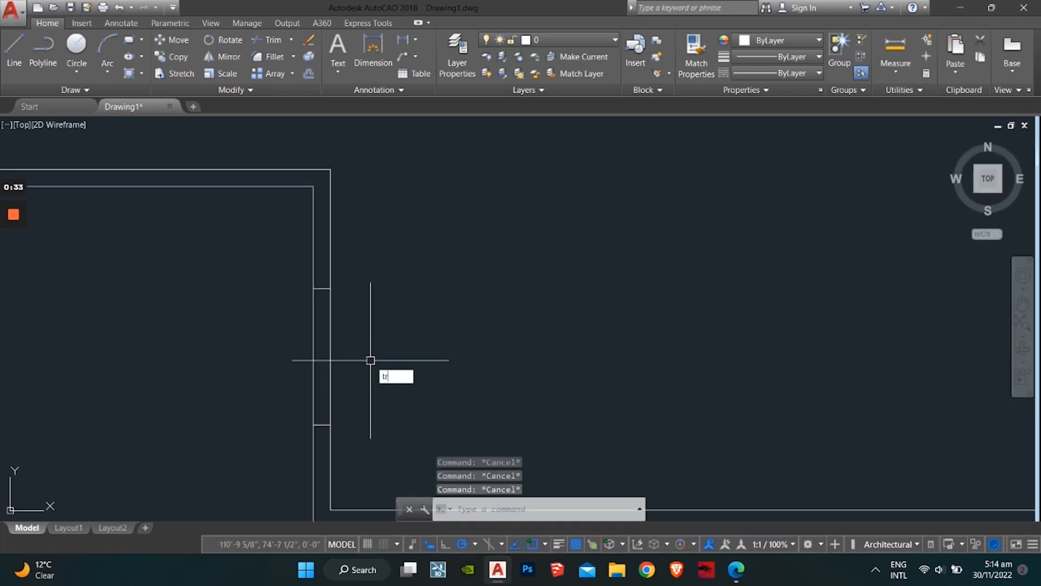
pyautogui.write('tr')
pyautogui.press('Return')
pyautogui.press('Escape')
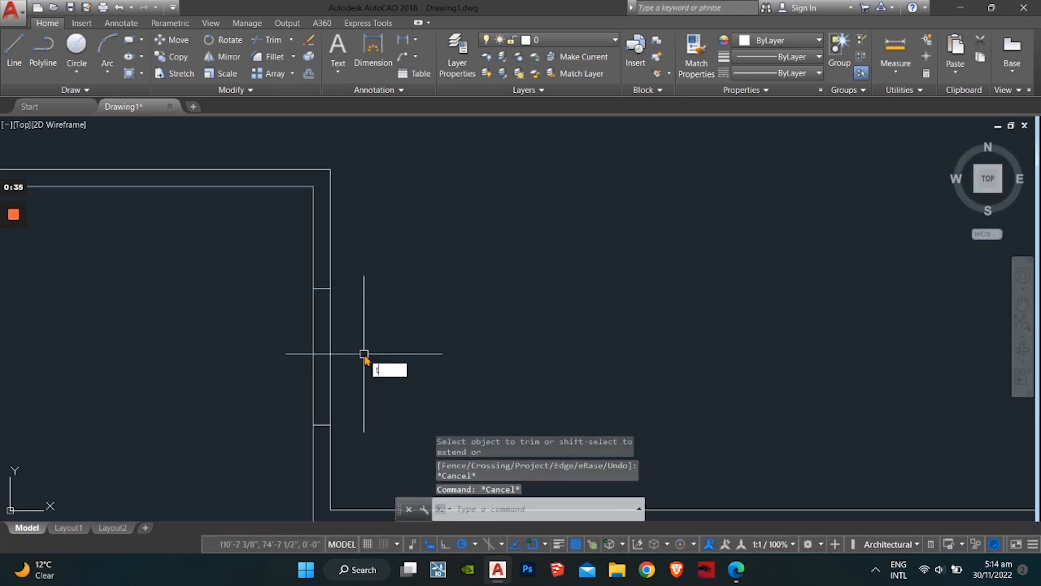
# Trim both faces of the notch's vertical wall between the two cross lines to open the doorway.
pyautogui.press('Return')
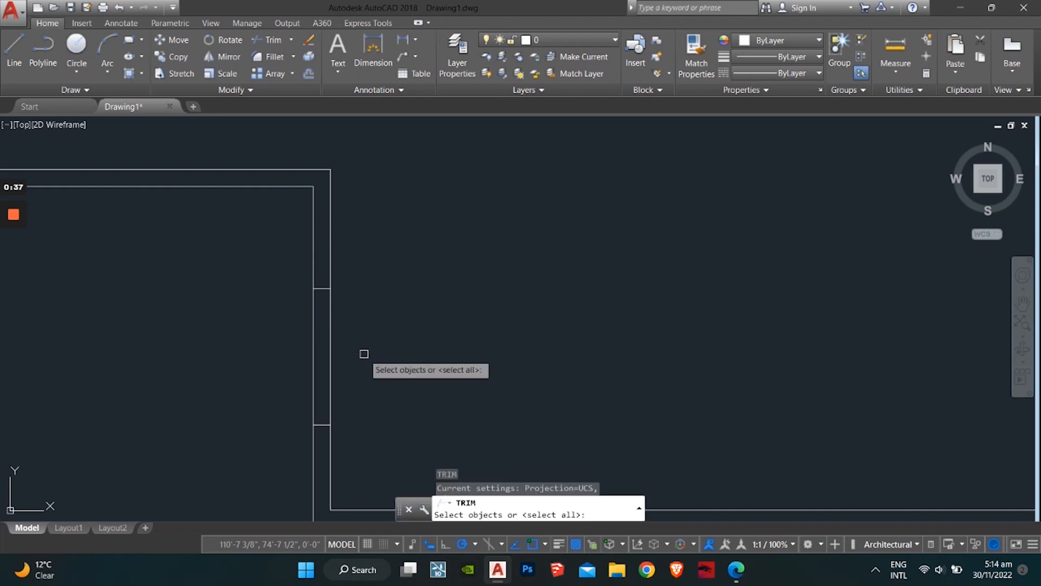
pyautogui.click(367, 344)
pyautogui.click(298, 358)
pyautogui.scroll(-4, 314, 344)
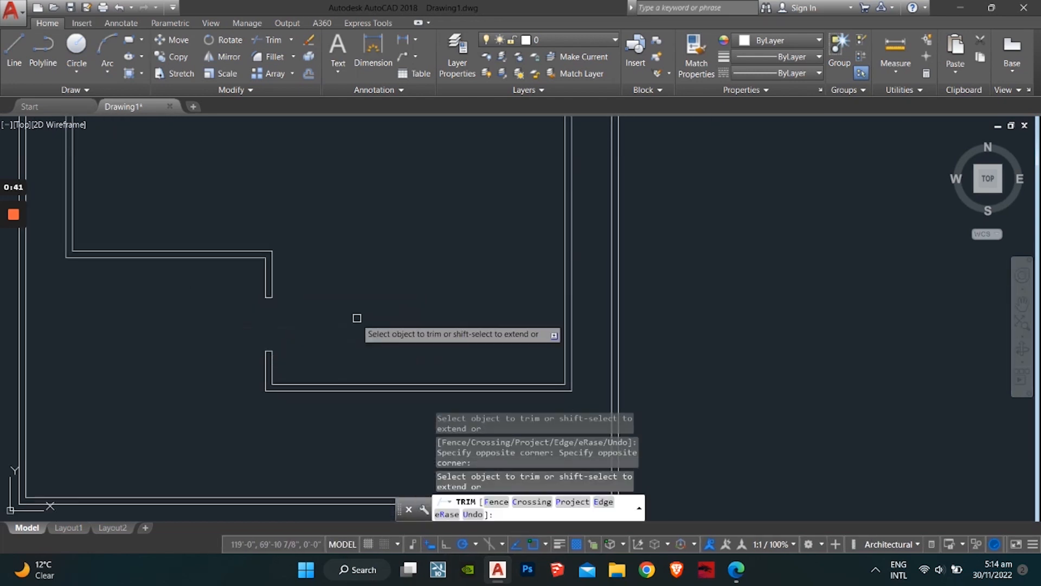
pyautogui.press('Escape')
pyautogui.press('Escape')
pyautogui.press('Escape')
# Draw a line from the notch wall's outer lower corner 2' to the left and 10' up to the wall above.
pyautogui.scroll(2, 268, 396)
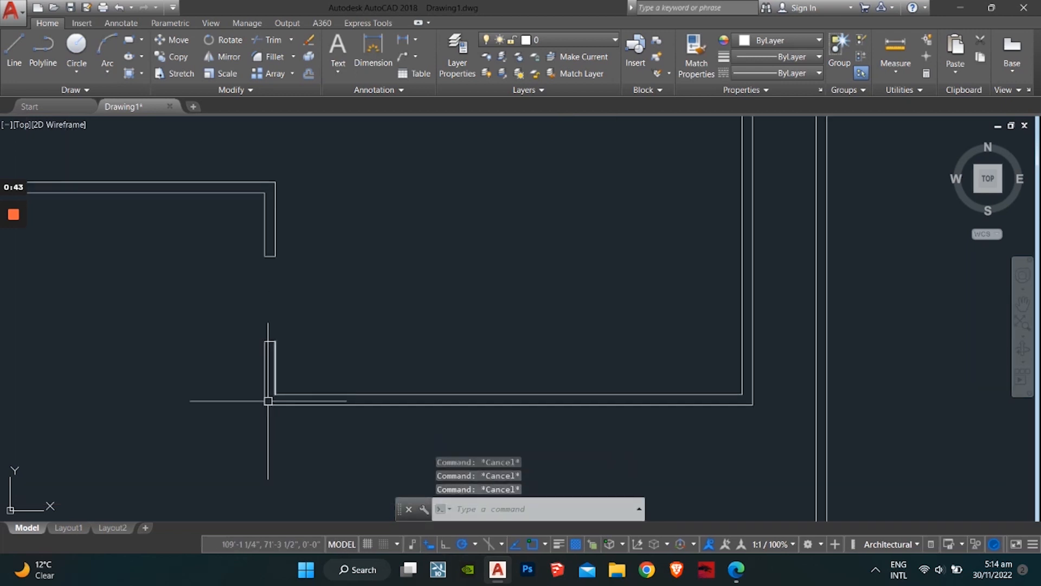
pyautogui.write('l')
pyautogui.press('Return')
pyautogui.click(264, 405)
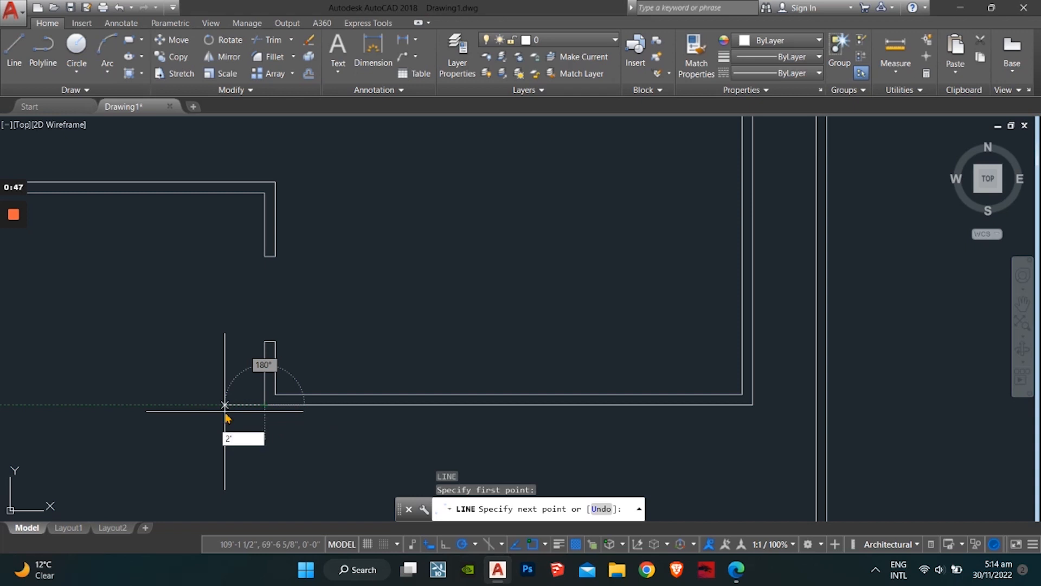
pyautogui.press('Return')
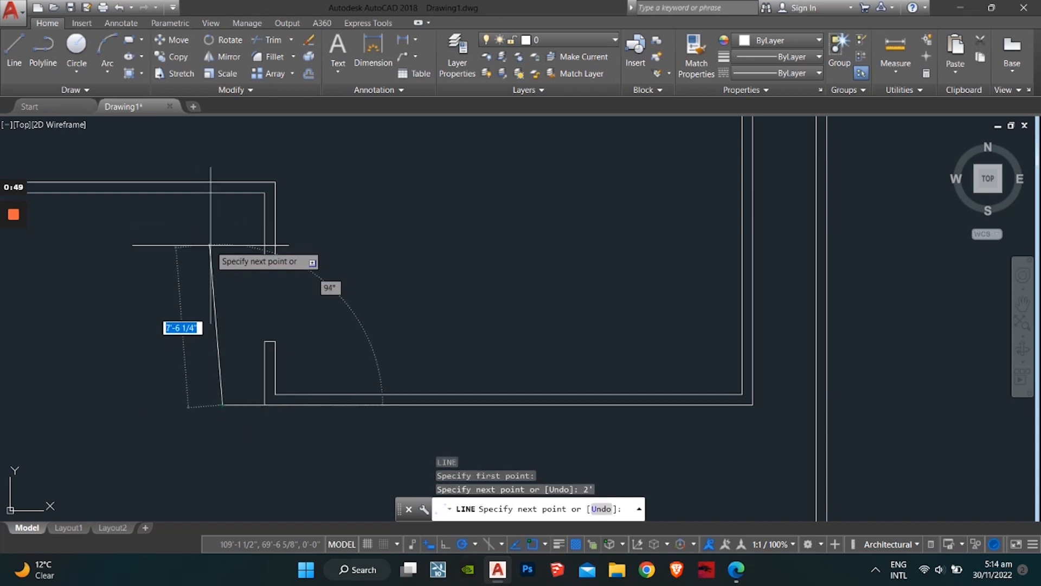
pyautogui.write('10')
pyautogui.press('Return')
pyautogui.press('Escape')
pyautogui.press('Escape')
pyautogui.press('Escape')
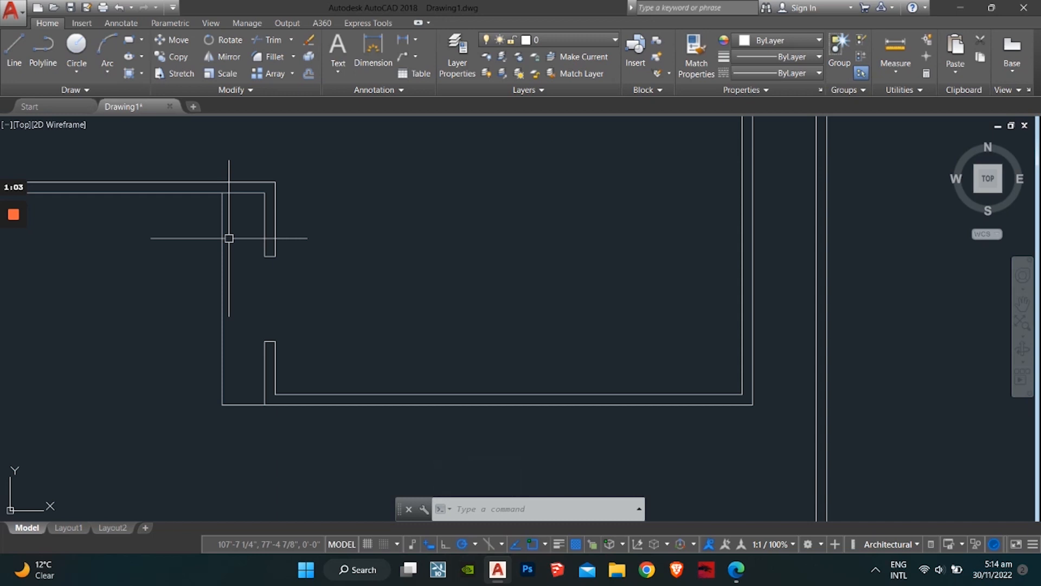
pyautogui.press('Escape')
pyautogui.press('Escape')
pyautogui.press('Escape')
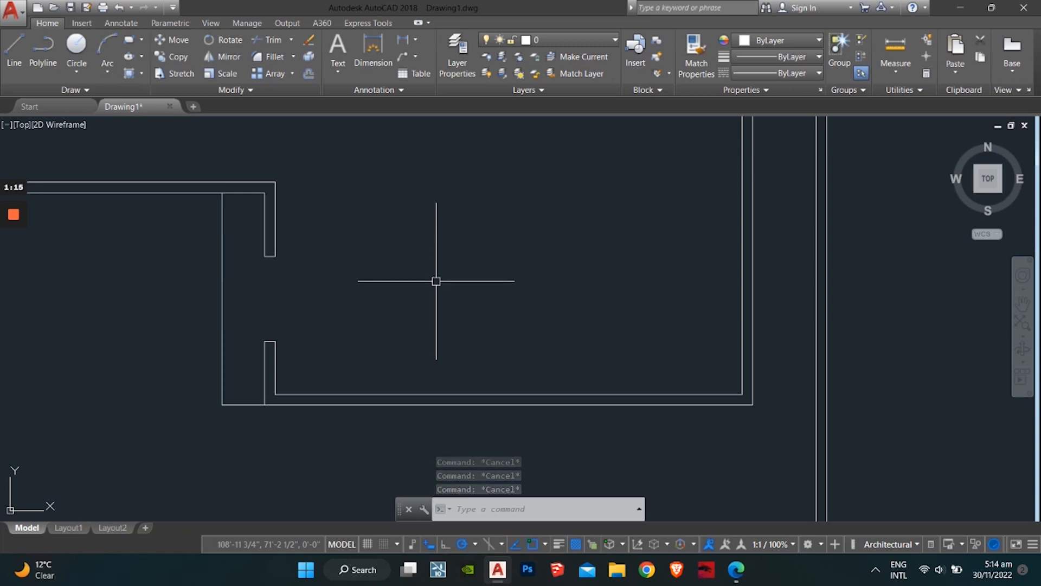
# Offset the new vertical line outside the doorway 1' toward the opening to form a step.
pyautogui.press('Escape')
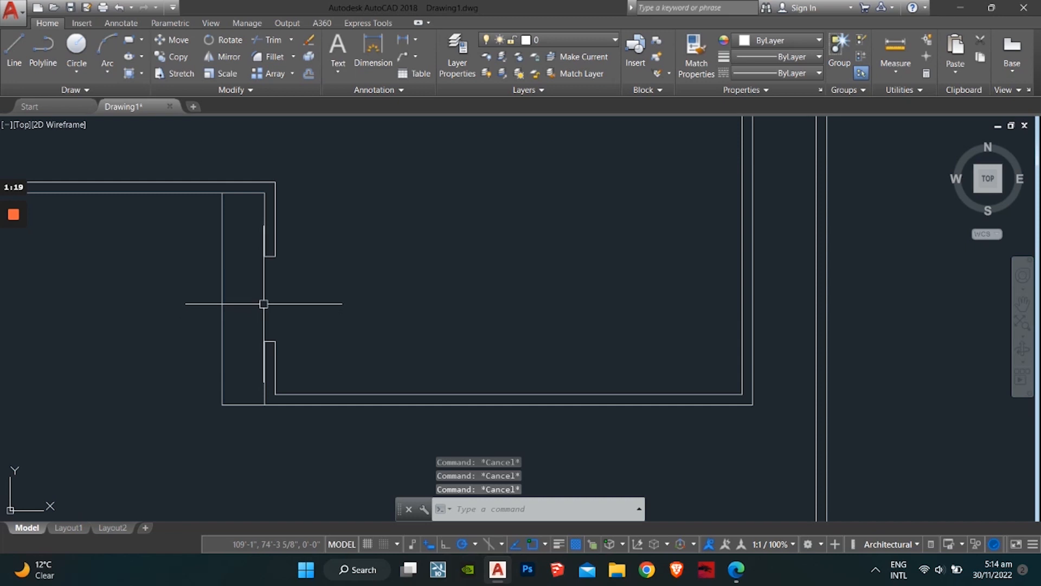
pyautogui.write('off')
pyautogui.press('Return')
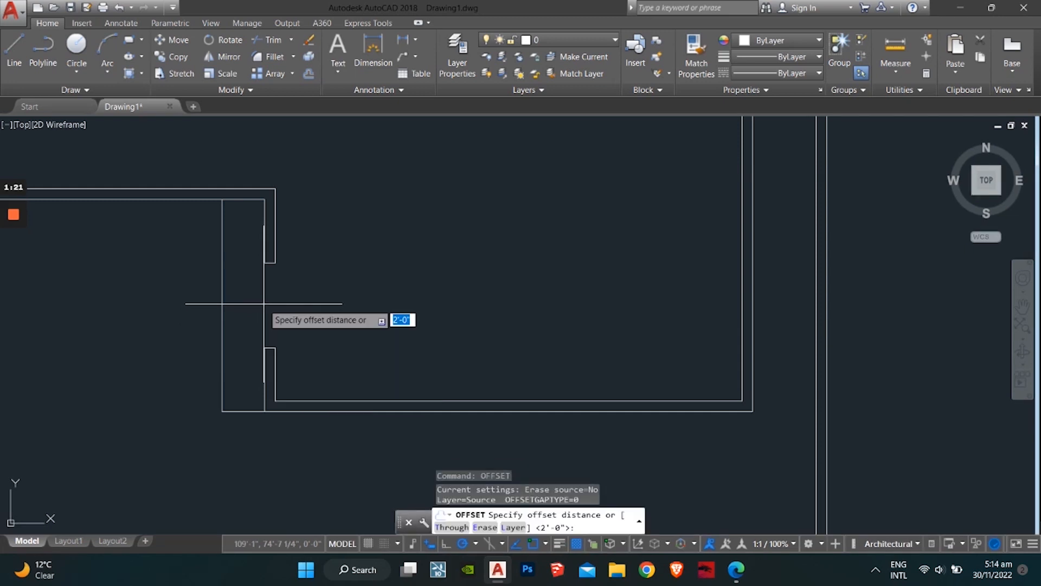
pyautogui.write('1')
pyautogui.press('Return')
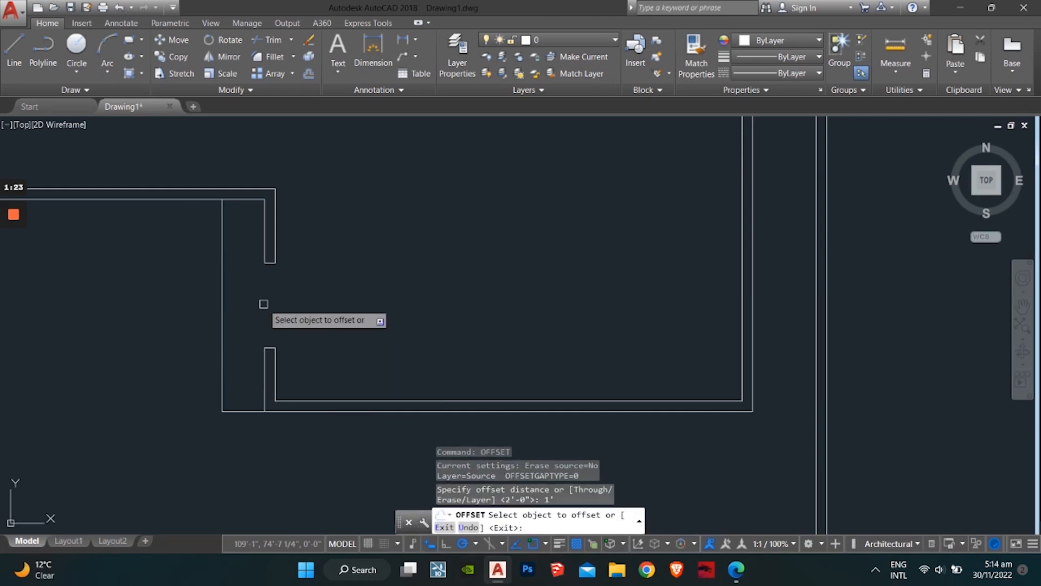
pyautogui.click(222, 304)
pyautogui.click(277, 332)
pyautogui.press('Escape')
pyautogui.press('Escape')
pyautogui.press('Escape')
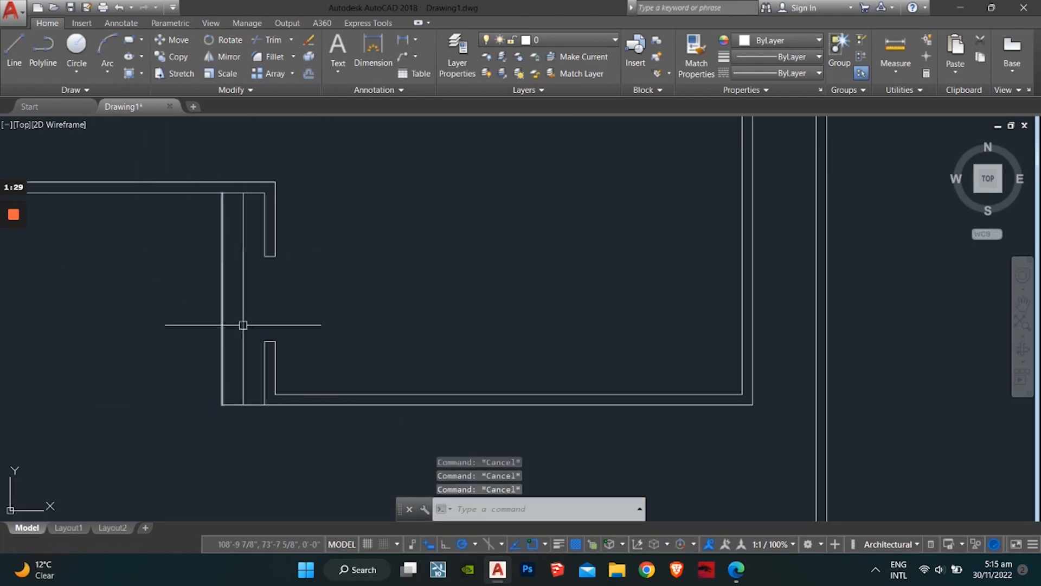
# Inspect the doorway and its entrance steps together with the surrounding walls of the plan.
pyautogui.scroll(-2, 386, 316)
pyautogui.moveTo(376, 235); pyautogui.dragTo(220, 334, button='middle')
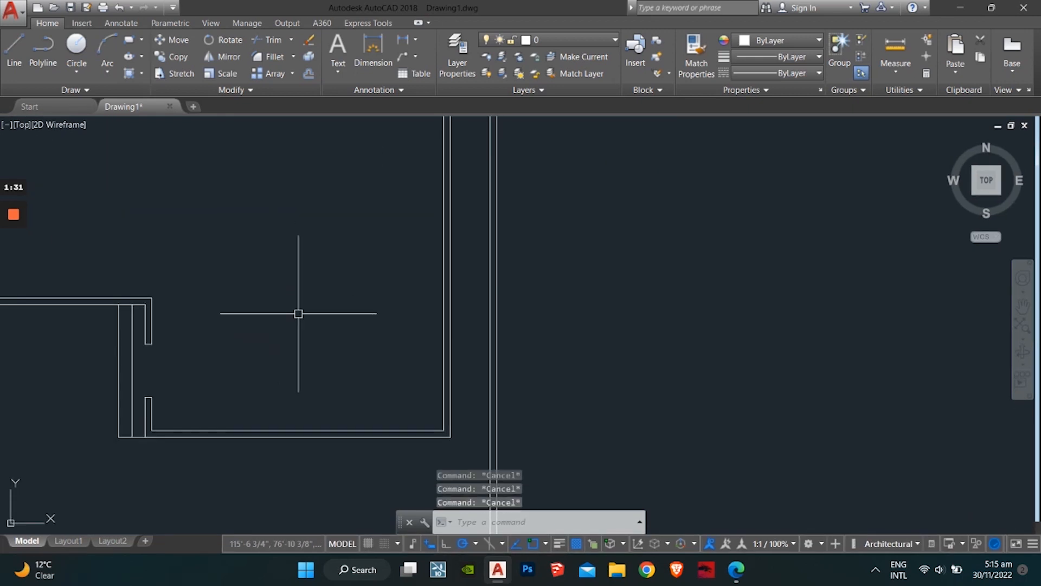
pyautogui.moveTo(342, 317); pyautogui.dragTo(444, 372, button='middle')
pyautogui.scroll(-1, 351, 372)
pyautogui.moveTo(350, 372); pyautogui.dragTo(322, 345, button='middle')
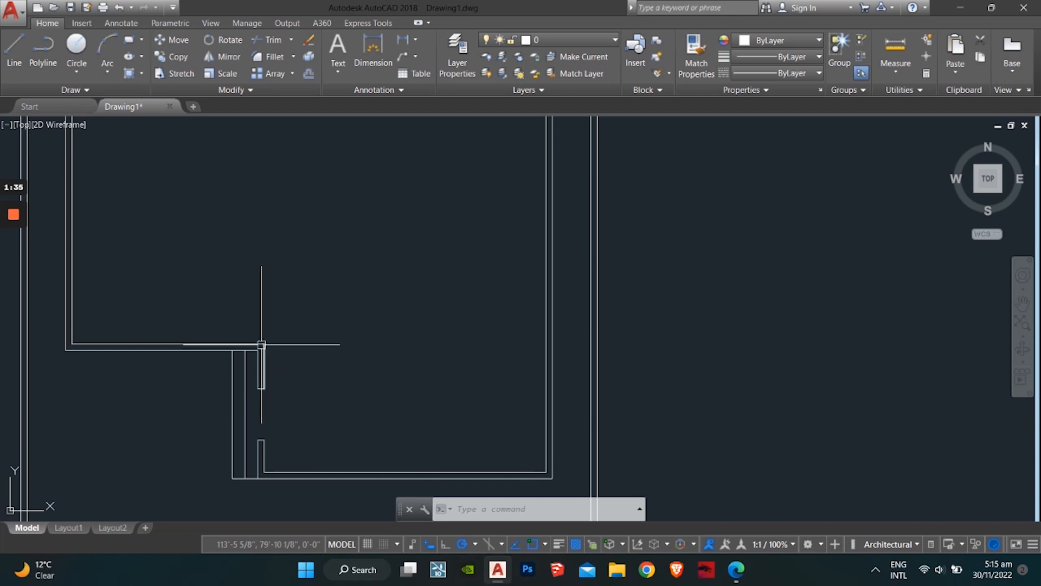
pyautogui.press('Escape')
pyautogui.press('Escape')
pyautogui.press('Escape')
pyautogui.scroll(-2, 267, 340)
pyautogui.moveTo(267, 339); pyautogui.dragTo(269, 372, button='middle')
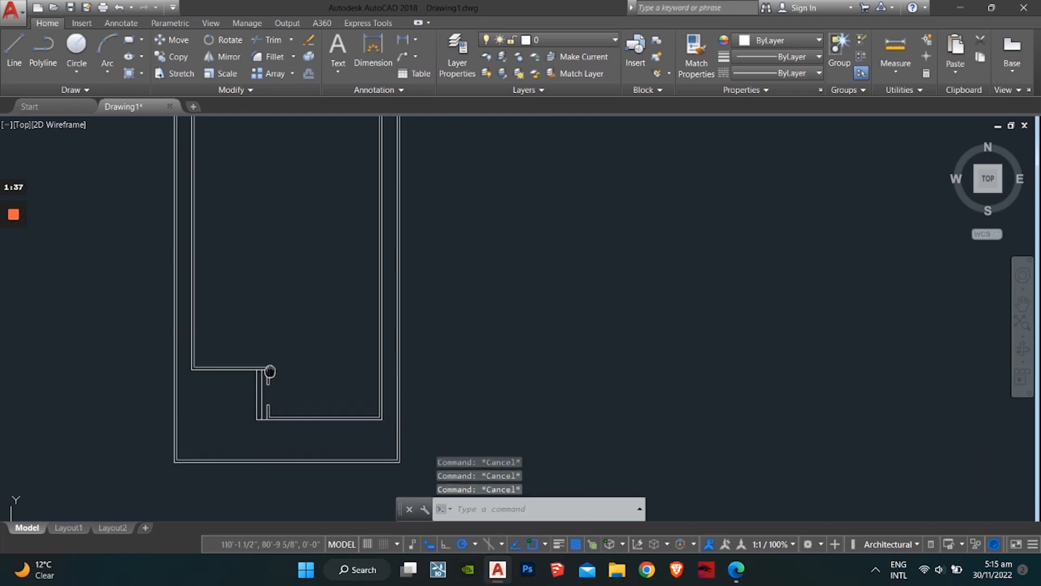
pyautogui.scroll(2, 270, 373)
pyautogui.scroll(3, 302, 396)
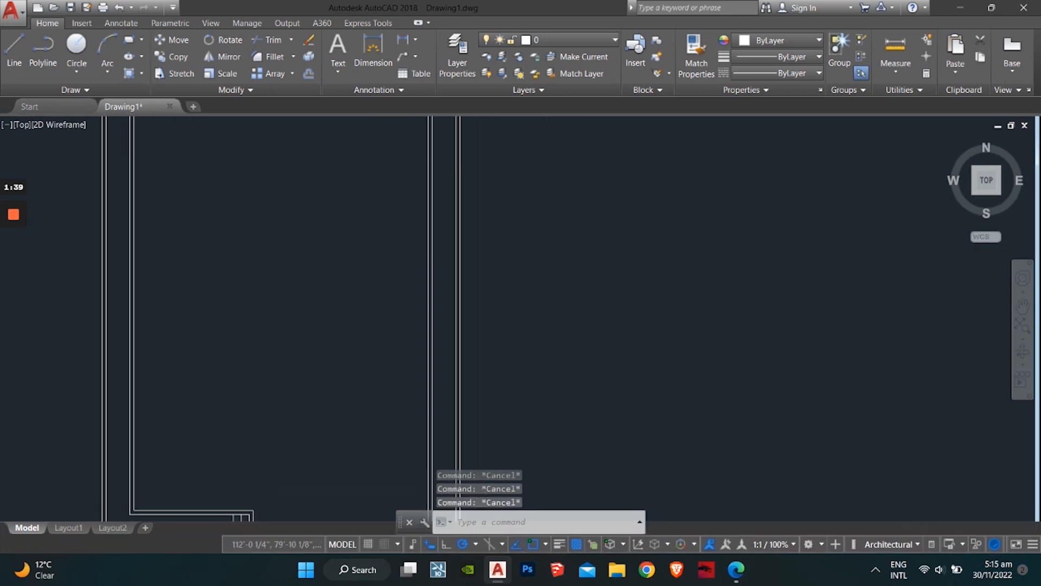
pyautogui.moveTo(304, 157); pyautogui.dragTo(309, 270, button='middle')
pyautogui.scroll(-3, 309, 270)
pyautogui.scroll(4, 255, 365)
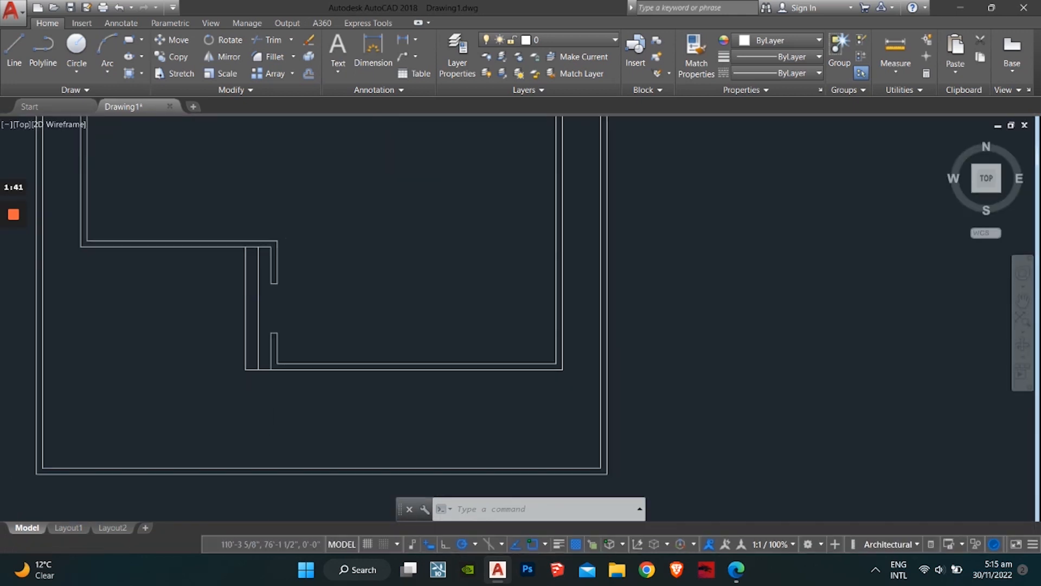
pyautogui.write('l')
pyautogui.press('Return')
pyautogui.moveTo(288, 258); pyautogui.dragTo(291, 373, button='middle')
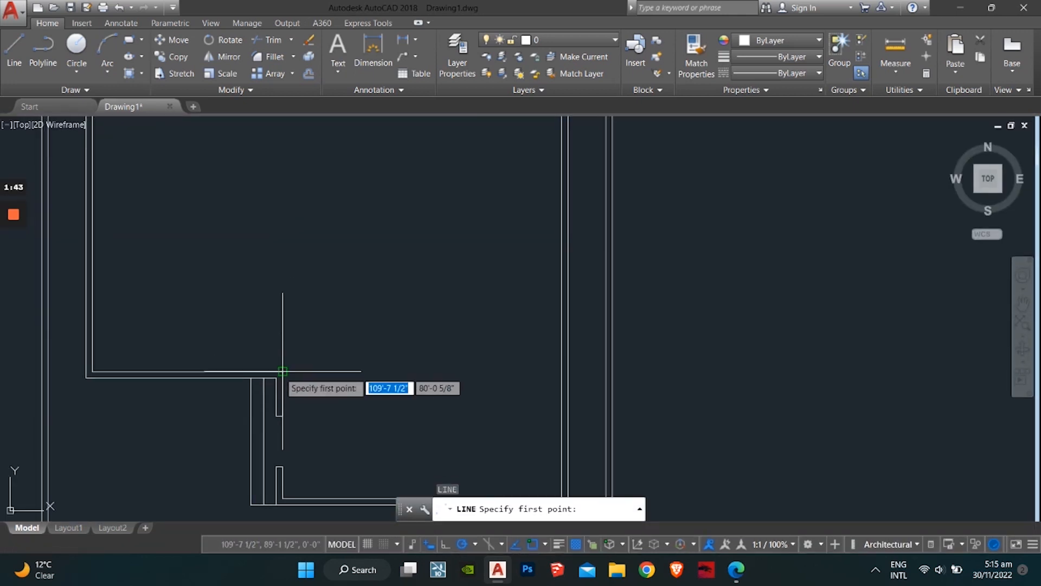
pyautogui.press('Escape')
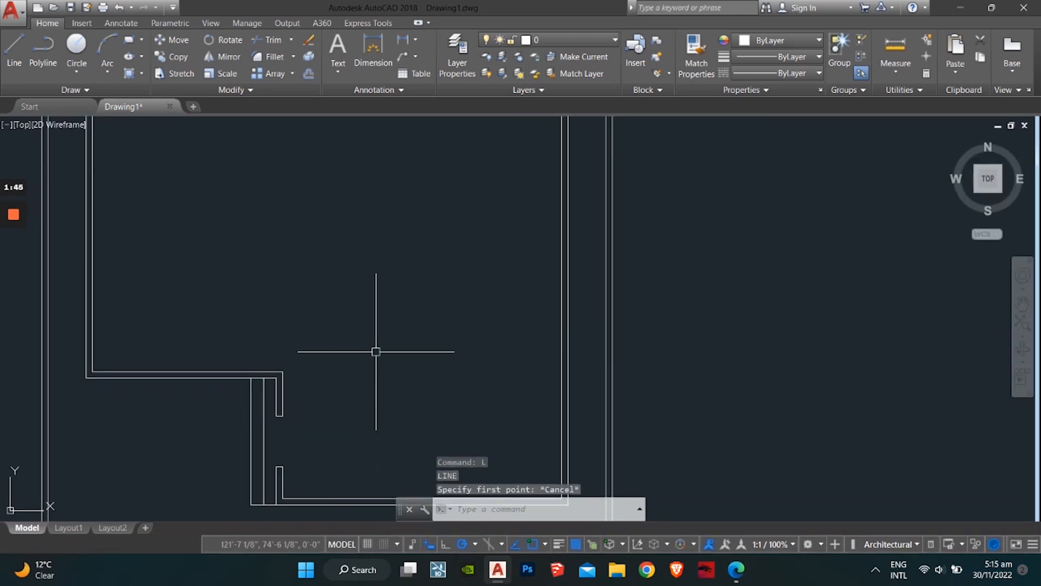
pyautogui.moveTo(376, 352); pyautogui.dragTo(385, 418, button='middle')
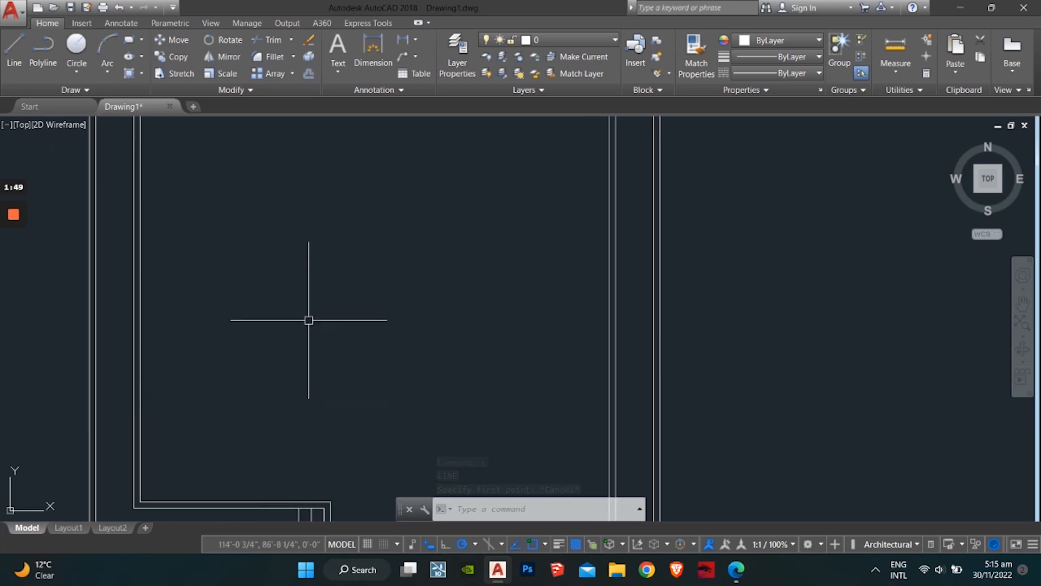
# Offset the inner face of the top wall 18' down into the plan.
pyautogui.moveTo(280, 401)
pyautogui.mouseDown(button='middle')
pyautogui.moveTo(270, 467)
pyautogui.moveTo(254, 423)
pyautogui.mouseUp(button='middle')
pyautogui.scroll(-4, 263, 448)
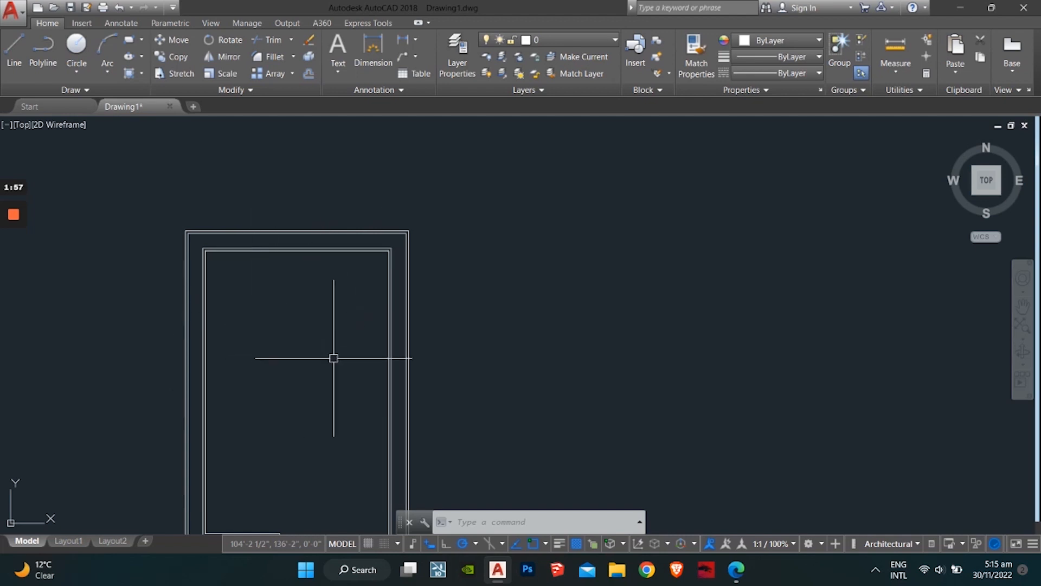
pyautogui.scroll(-2, 325, 369)
pyautogui.scroll(2, 318, 364)
pyautogui.scroll(2, 304, 316)
pyautogui.press('Escape')
pyautogui.press('Escape')
pyautogui.press('Escape')
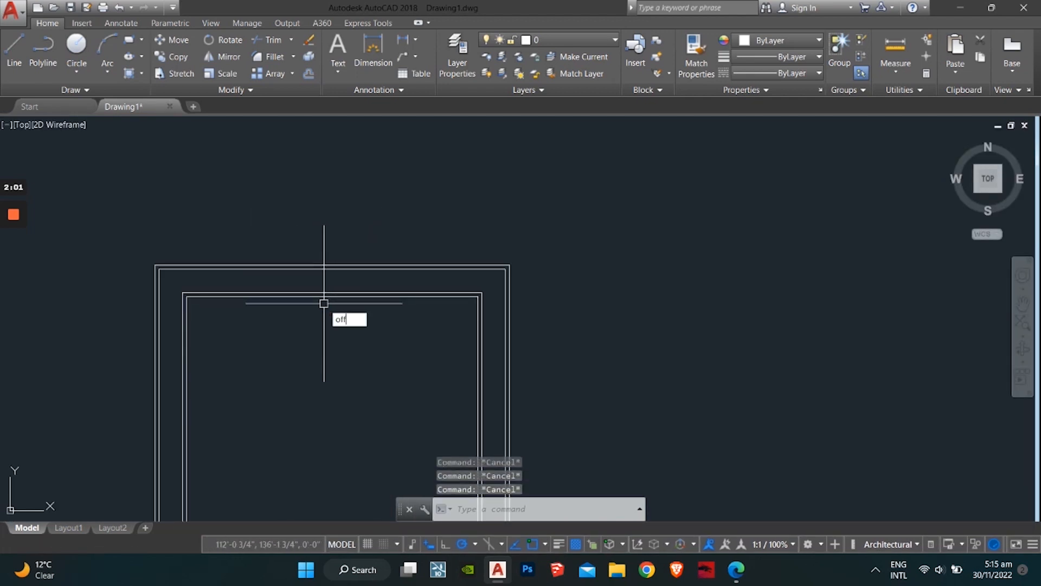
pyautogui.write('off')
pyautogui.press('Return')
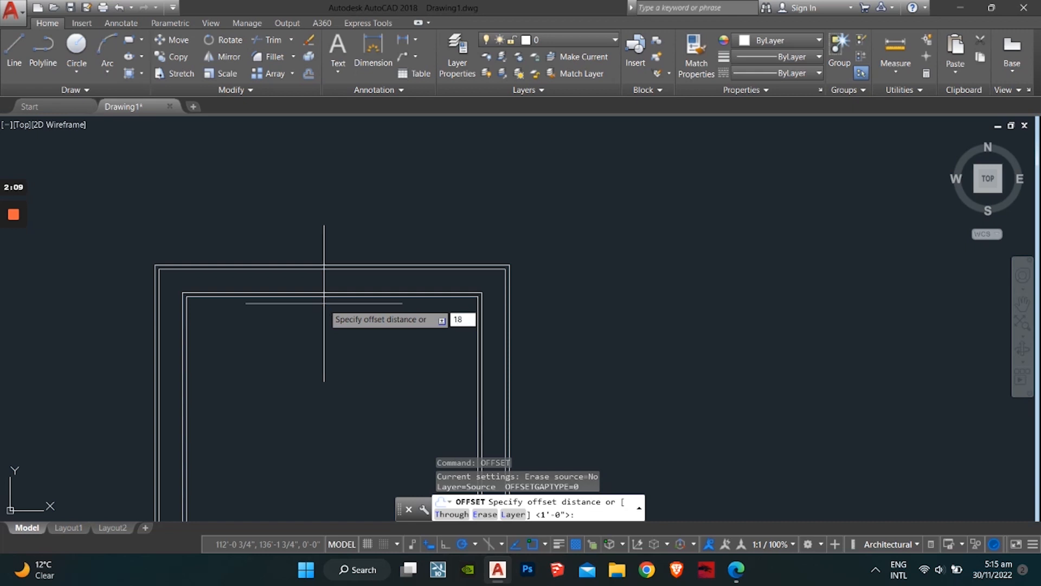
pyautogui.write("18'")
pyautogui.press('Return')
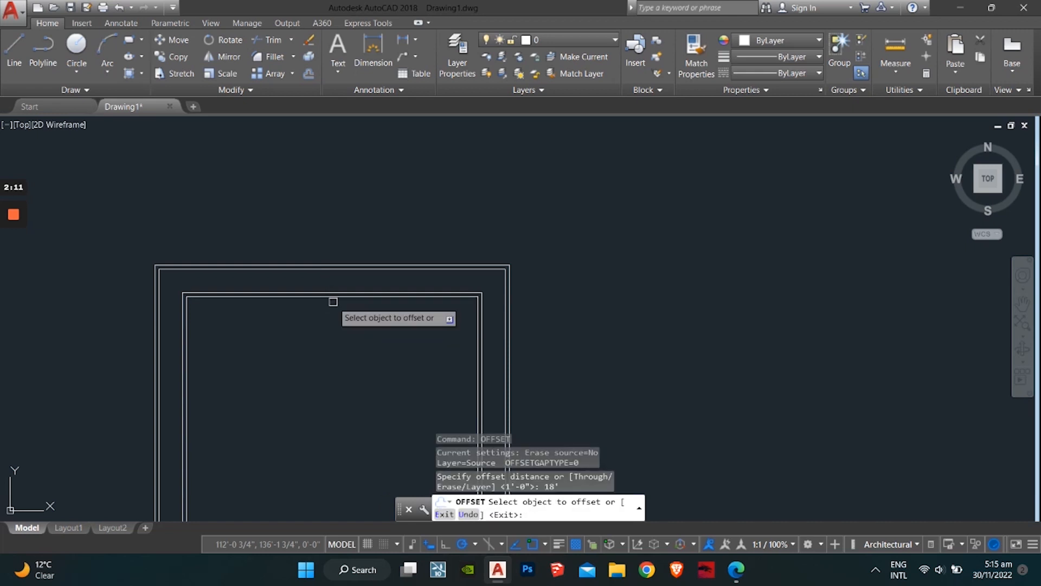
pyautogui.click(328, 296)
pyautogui.click(344, 372)
pyautogui.scroll(-2, 372, 415)
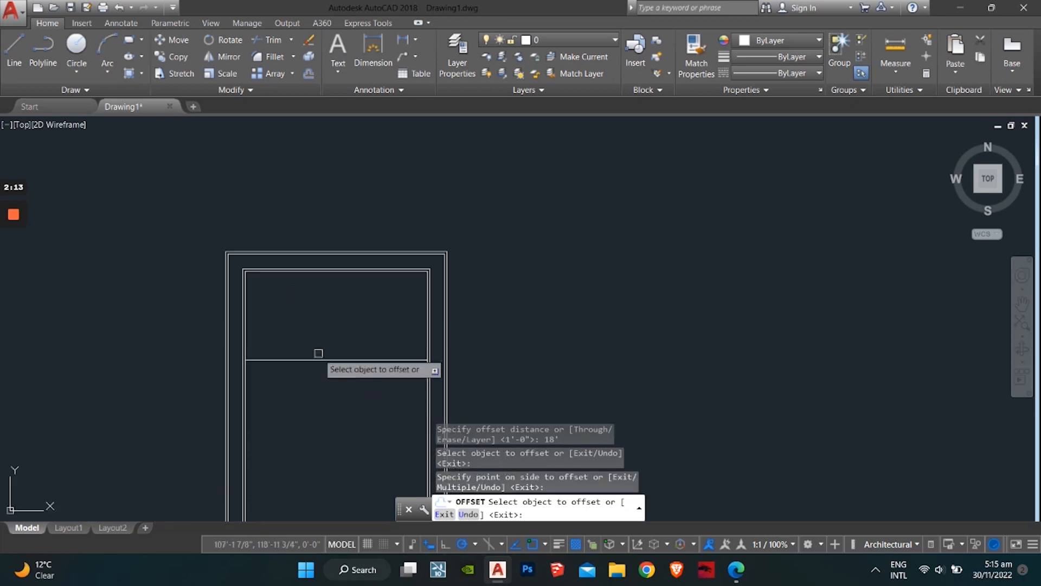
pyautogui.scroll(3, 353, 349)
pyautogui.scroll(-3, 336, 336)
pyautogui.scroll(2, 329, 327)
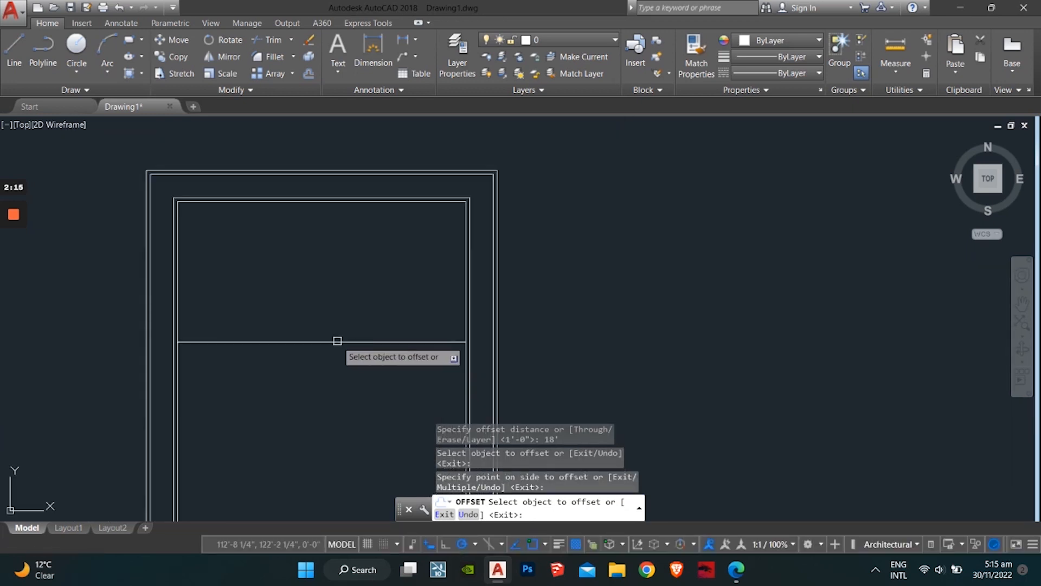
pyautogui.press('Escape')
pyautogui.press('Escape')
pyautogui.press('Escape')
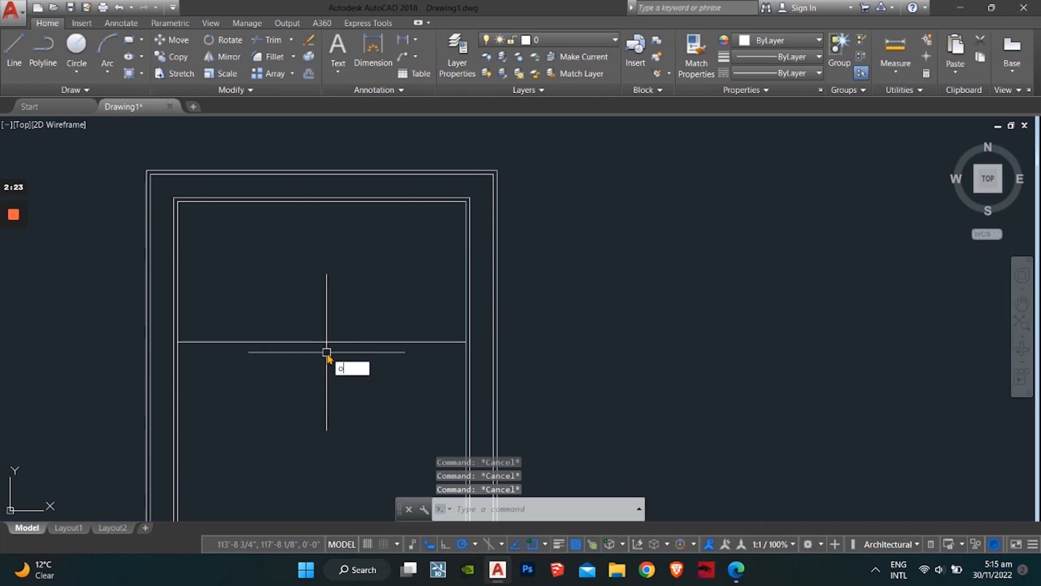
# Offset the new horizontal line another 5' down to form the second cross line of a passage.
pyautogui.write('ff')
pyautogui.press('Return')
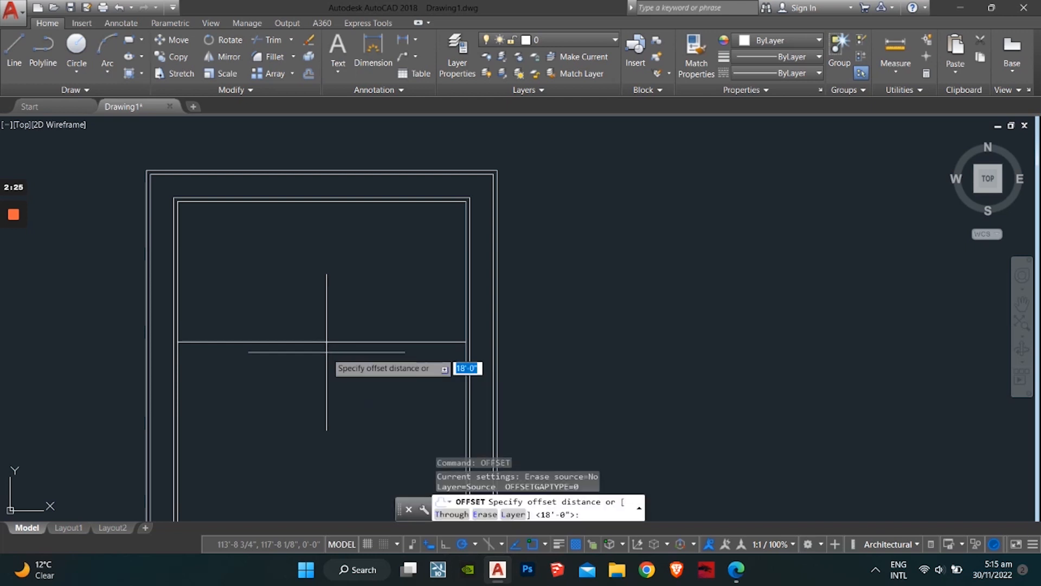
pyautogui.write("5'")
pyautogui.press('Return')
pyautogui.click(324, 341)
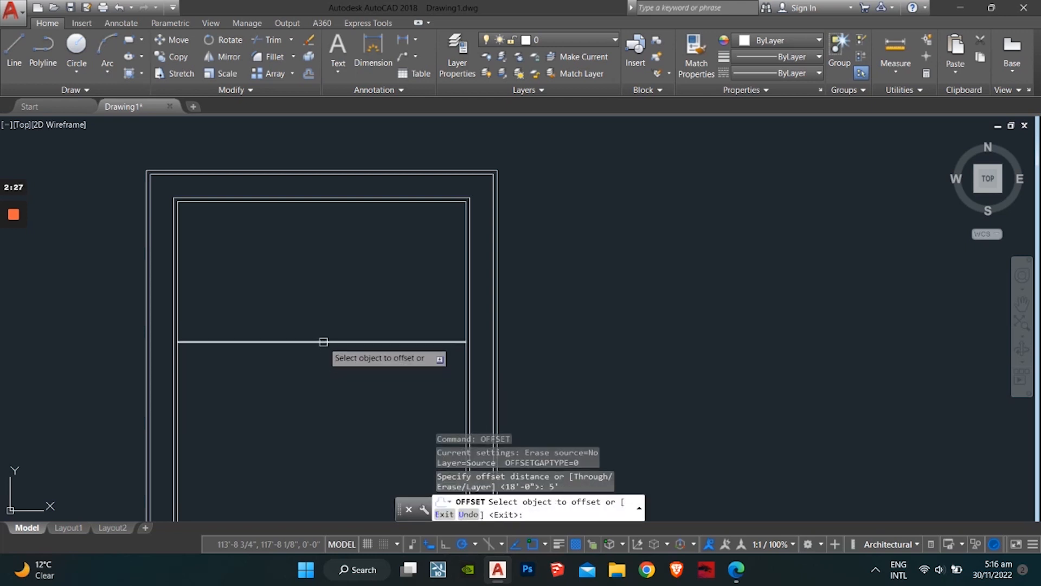
pyautogui.click(321, 377)
pyautogui.press('Return')
pyautogui.press('Escape')
pyautogui.press('Escape')
pyautogui.press('Escape')
# Draw a vertical line near mid-span from the lower cross line up to the top wall's inner face.
pyautogui.scroll(2, 336, 347)
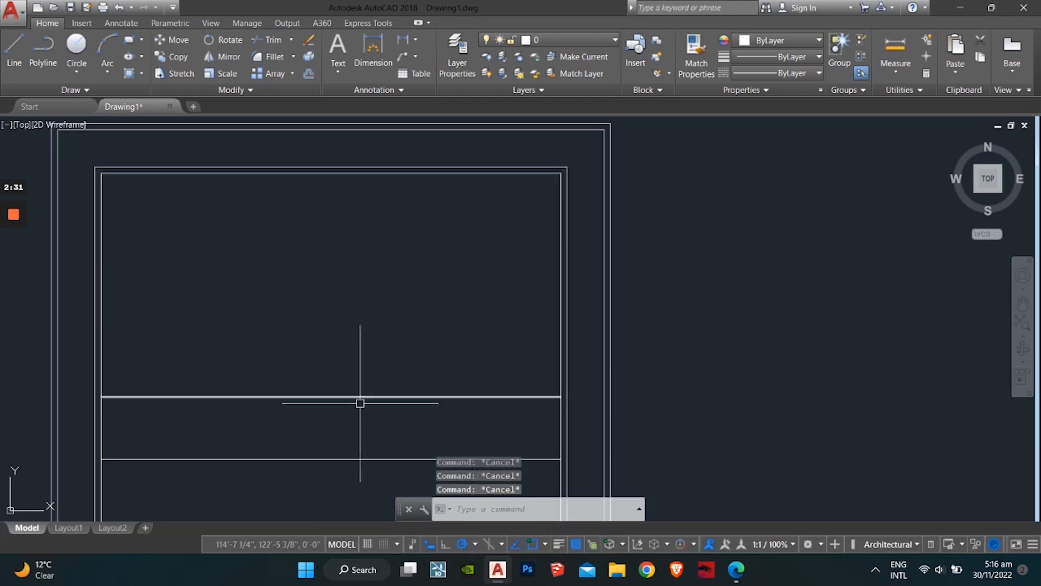
pyautogui.press('Return')
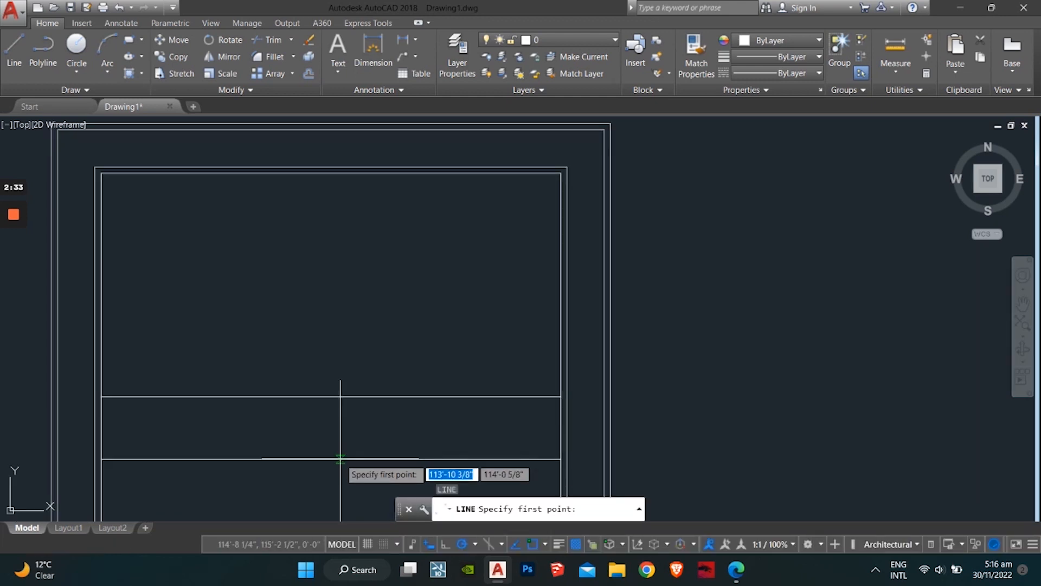
pyautogui.click(340, 458)
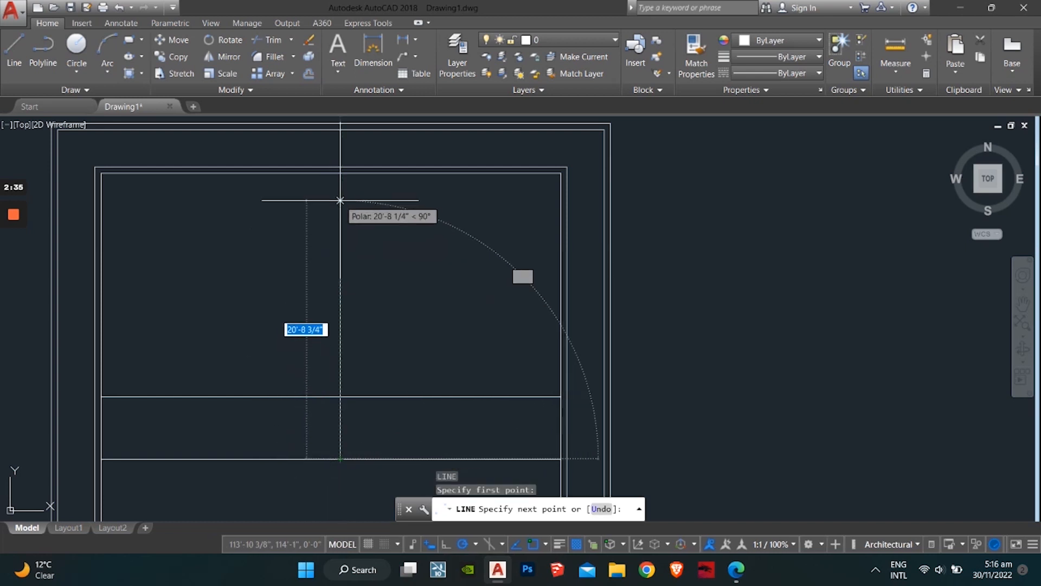
pyautogui.click(341, 173)
pyautogui.press('Escape')
pyautogui.press('Escape')
pyautogui.press('Escape')
pyautogui.press('Escape')
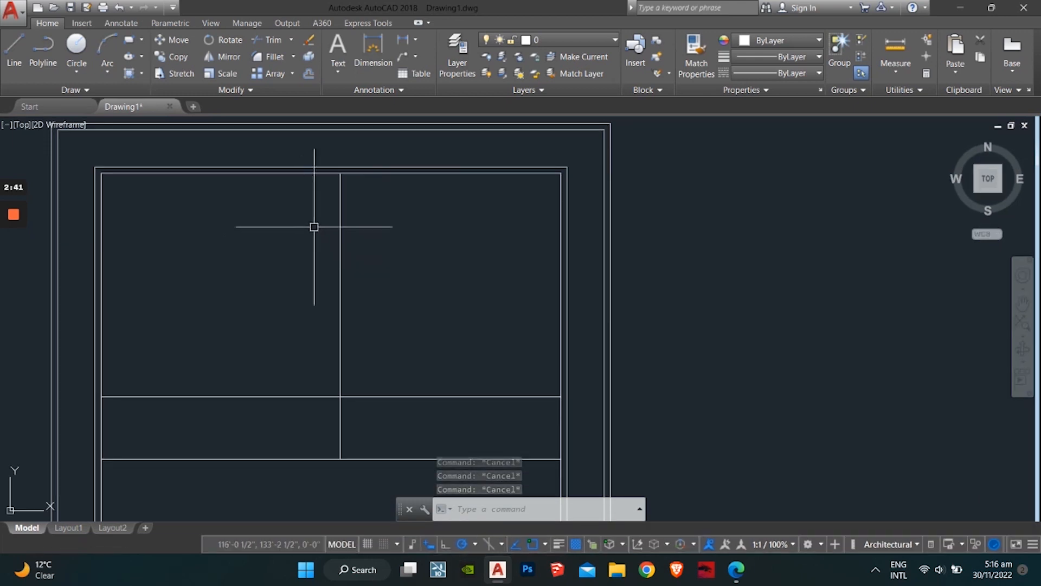
pyautogui.press('Escape')
# Offset the vertical dividing line 2' to both sides.
pyautogui.moveTo(326, 423)
pyautogui.mouseDown(button='middle')
pyautogui.moveTo(327, 290)
pyautogui.moveTo(320, 311)
pyautogui.mouseUp(button='middle')
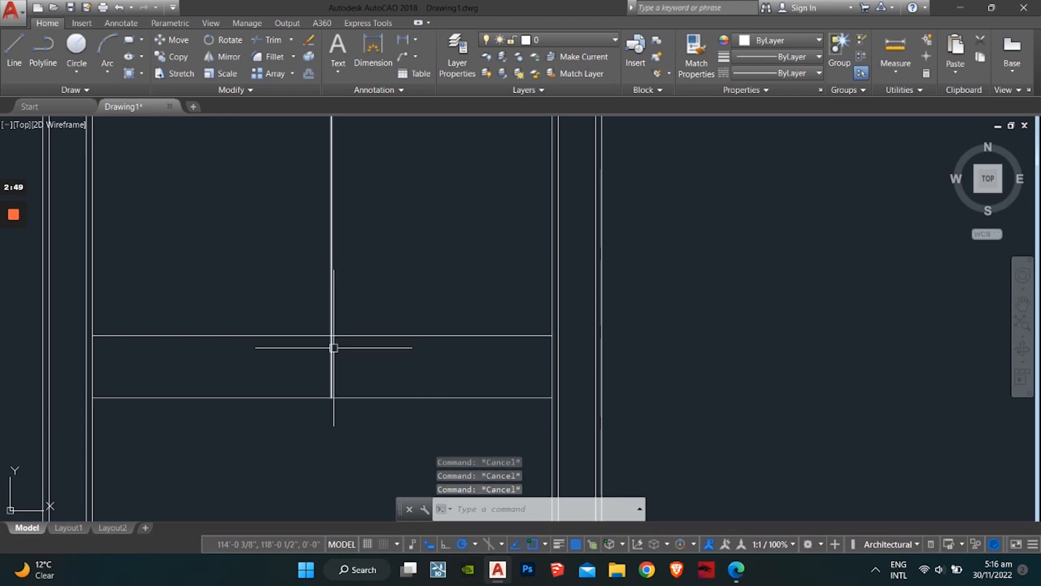
pyautogui.press('Return')
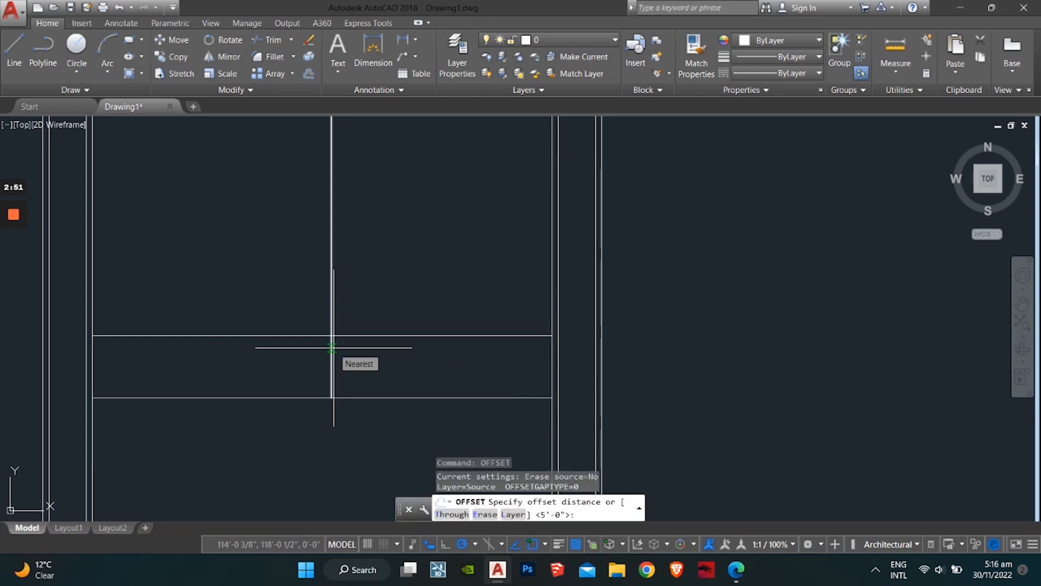
pyautogui.write("2'")
pyautogui.press('Return')
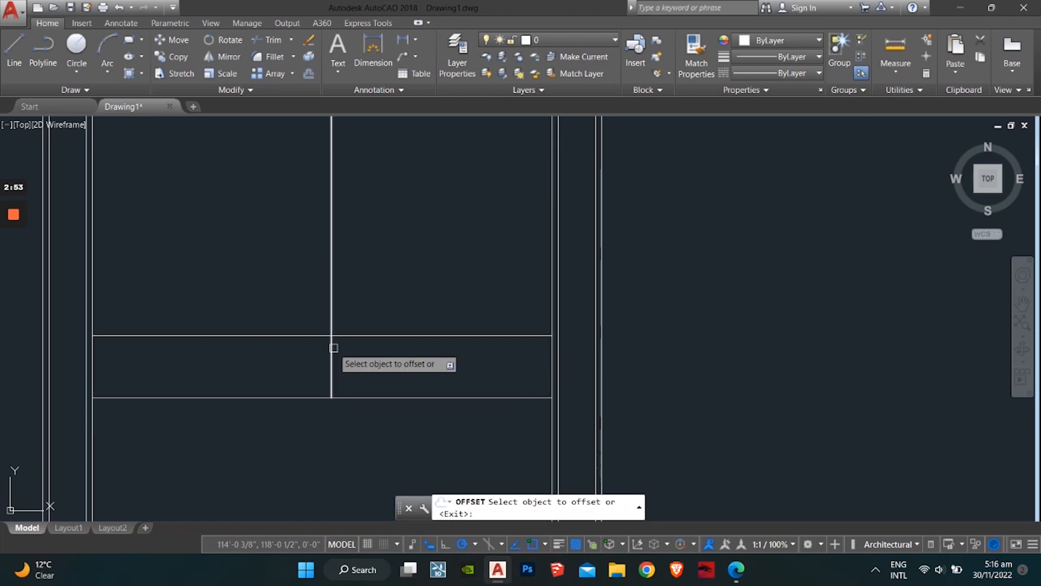
pyautogui.click(331, 368)
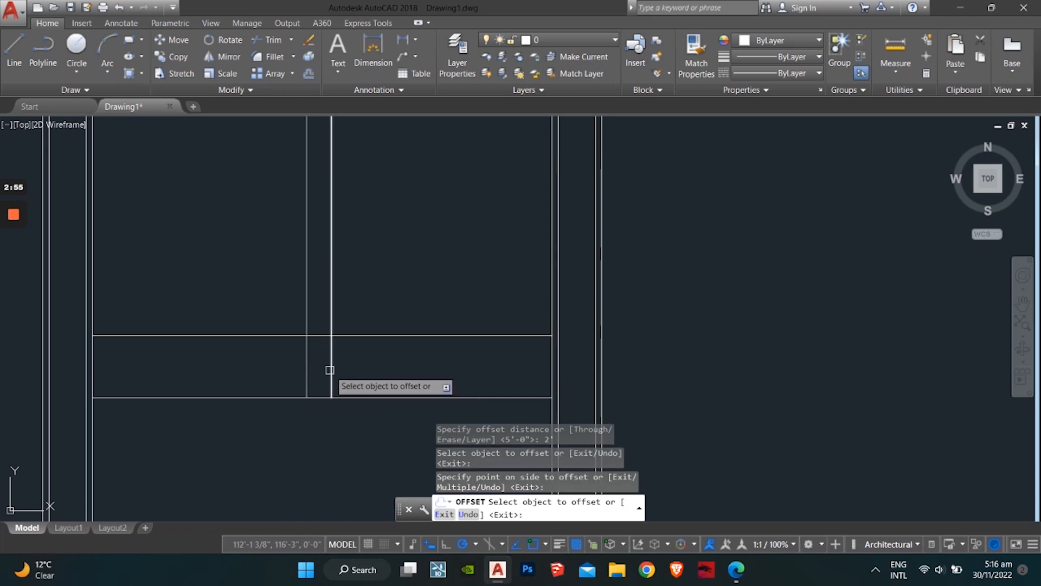
pyautogui.click(362, 371)
pyautogui.press('Escape')
# Trim the dividing line between the cross lines, and both cross lines around it between the two offset lines.
pyautogui.write('tr')
pyautogui.press('Return')
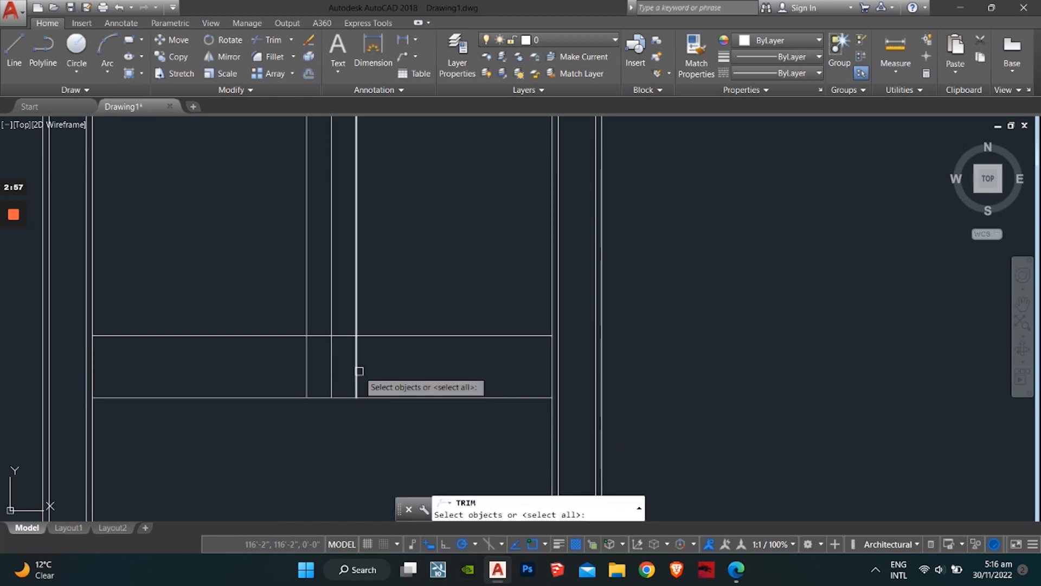
pyautogui.press('Return')
pyautogui.click(333, 389)
pyautogui.click(332, 397)
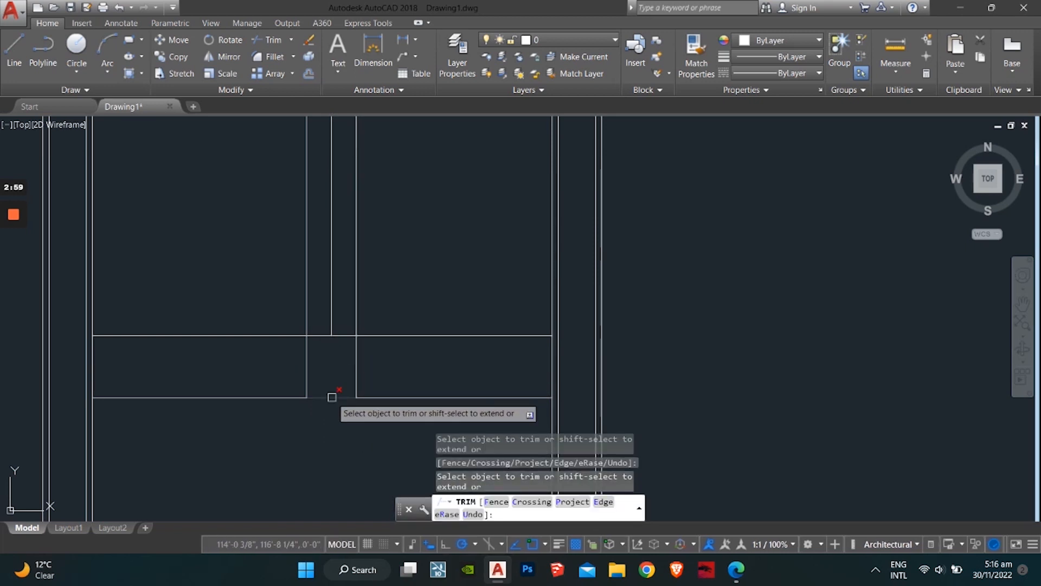
pyautogui.click(341, 335)
pyautogui.moveTo(340, 344); pyautogui.dragTo(338, 385, button='middle')
pyautogui.scroll(1, 339, 381)
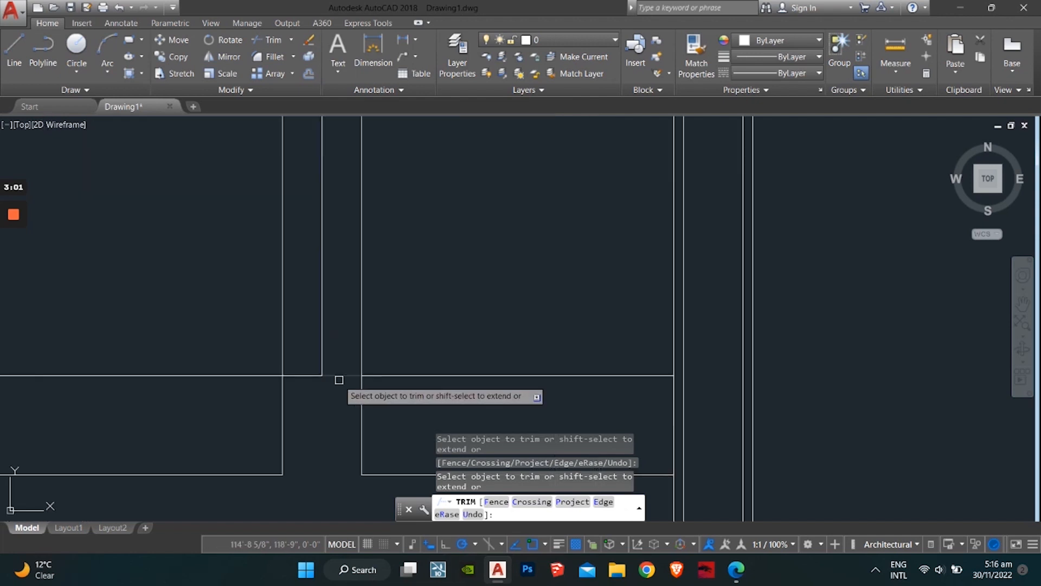
pyautogui.scroll(-1, 333, 385)
pyautogui.scroll(1, 334, 374)
pyautogui.press('Escape')
pyautogui.press('Escape')
pyautogui.press('Escape')
pyautogui.press('Escape')
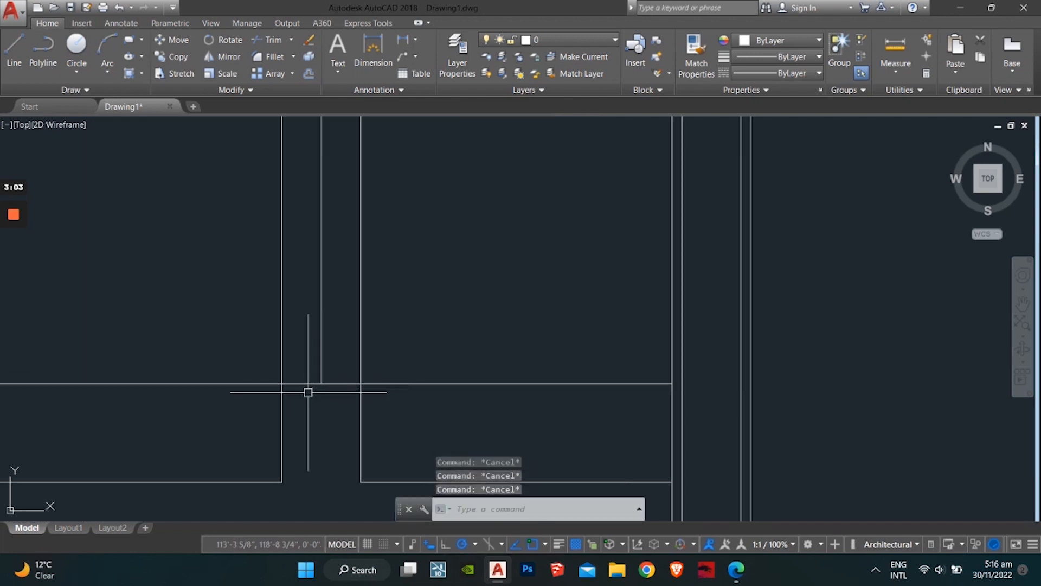
pyautogui.scroll(1, 321, 389)
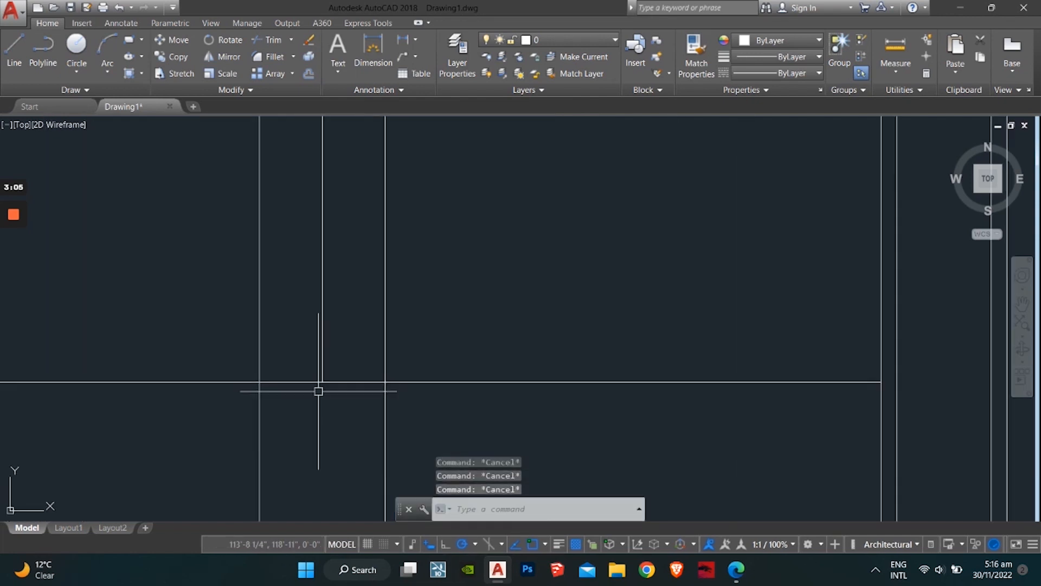
pyautogui.scroll(-1, 316, 387)
pyautogui.scroll(1, 305, 385)
pyautogui.scroll(-1, 338, 393)
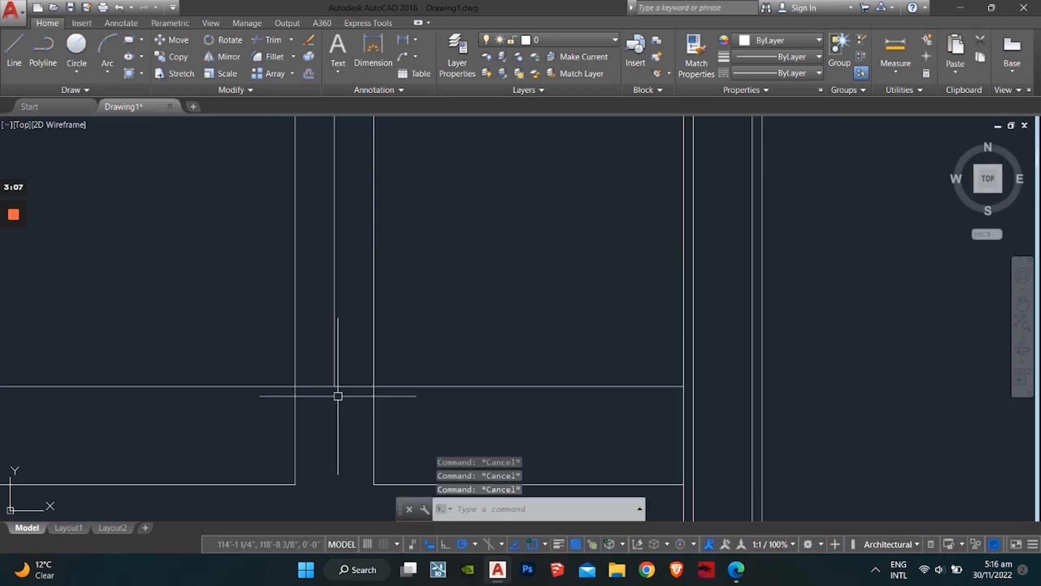
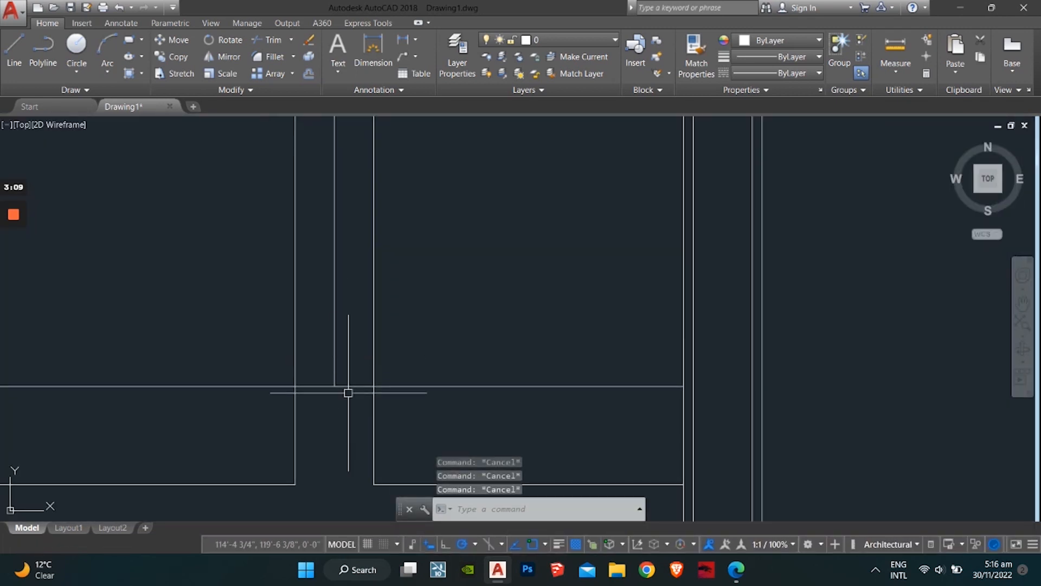
pyautogui.scroll(-3, 349, 390)
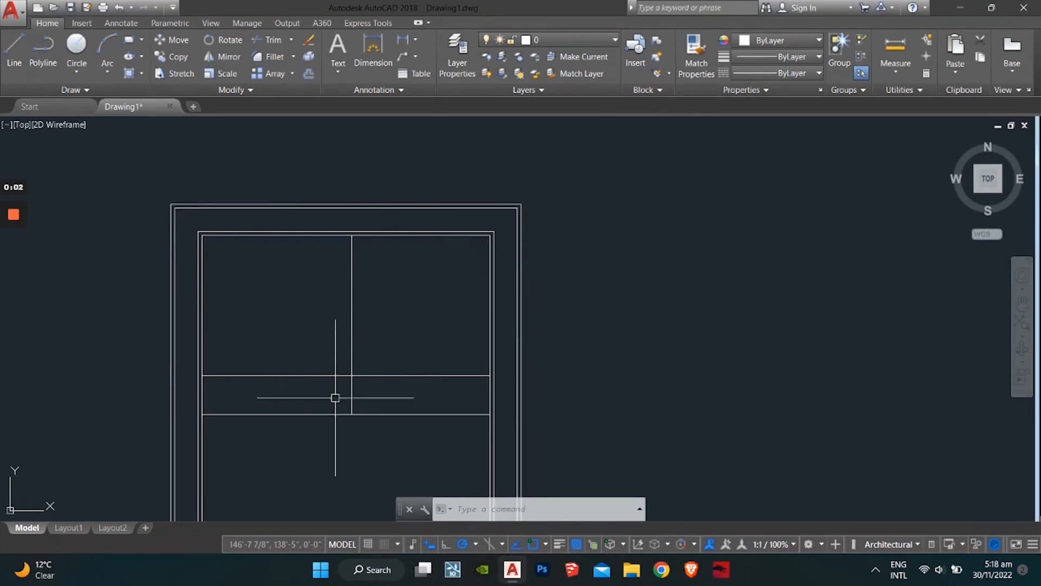
# Try offsetting the vertical dividing line 5' to the right, then undo that offset.
pyautogui.moveTo(357, 398); pyautogui.dragTo(353, 372, button='middle')
pyautogui.scroll(1, 354, 374)
pyautogui.press('Escape')
pyautogui.moveTo(356, 286); pyautogui.dragTo(360, 372, button='middle')
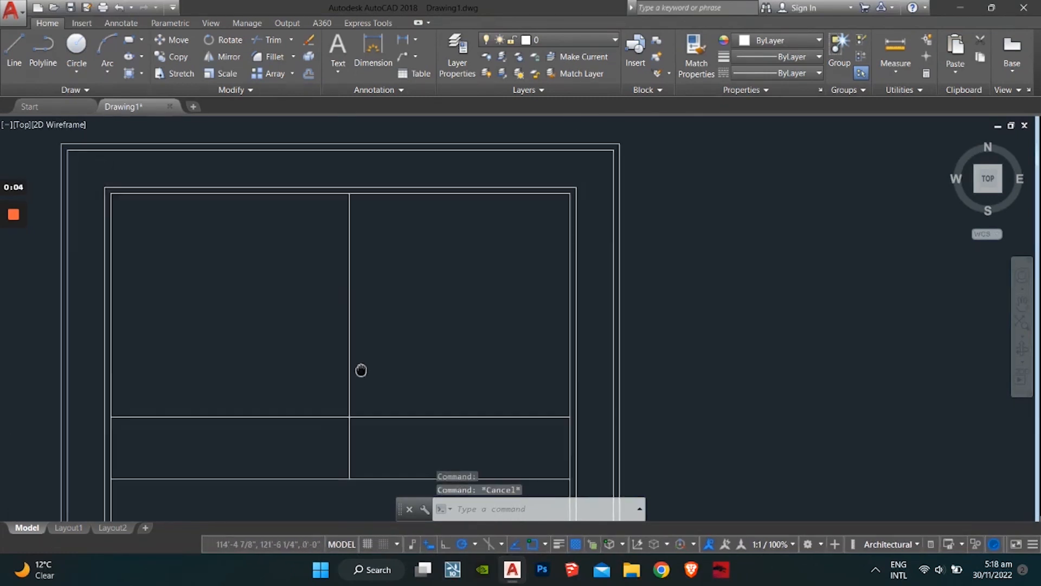
pyautogui.scroll(-1, 358, 344)
pyautogui.press('Escape')
pyautogui.press('Escape')
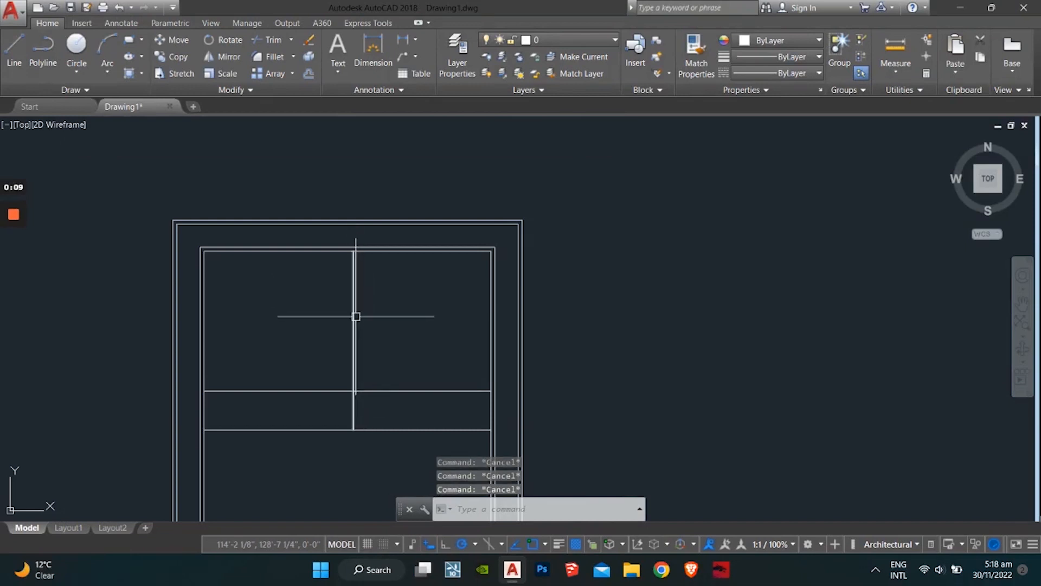
pyautogui.write('OFF')
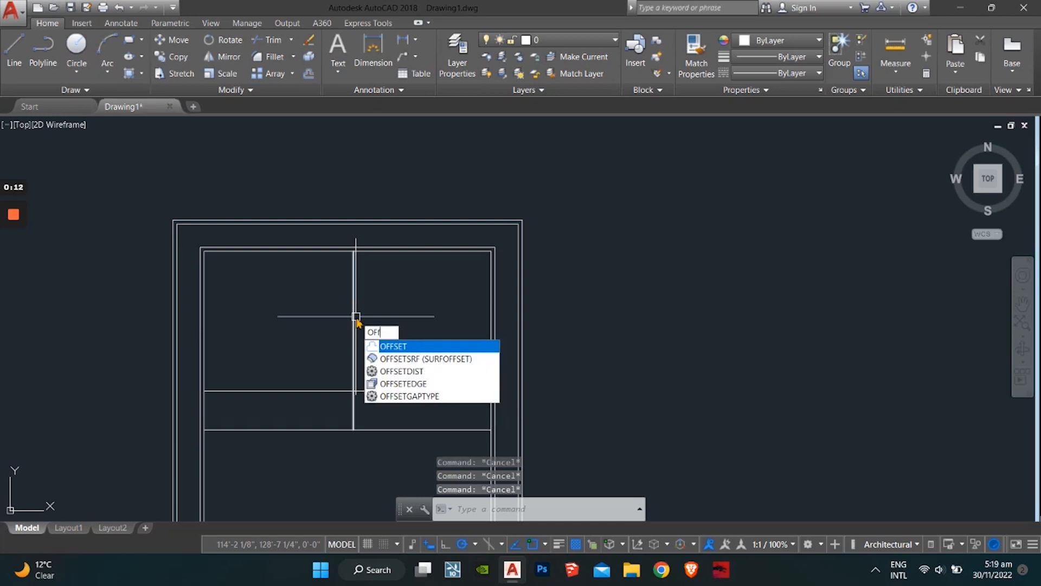
pyautogui.press('Return')
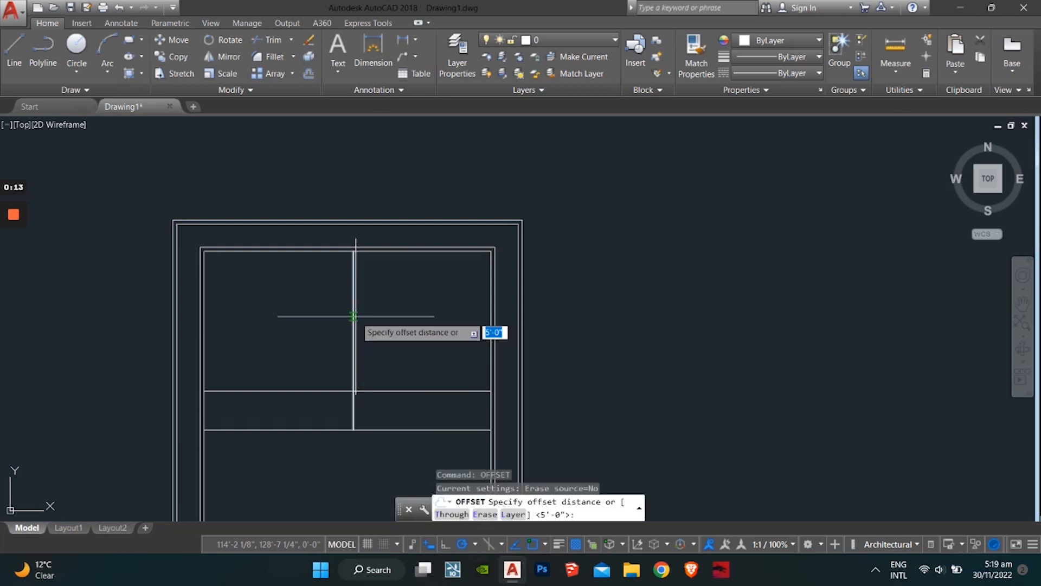
pyautogui.press('Return')
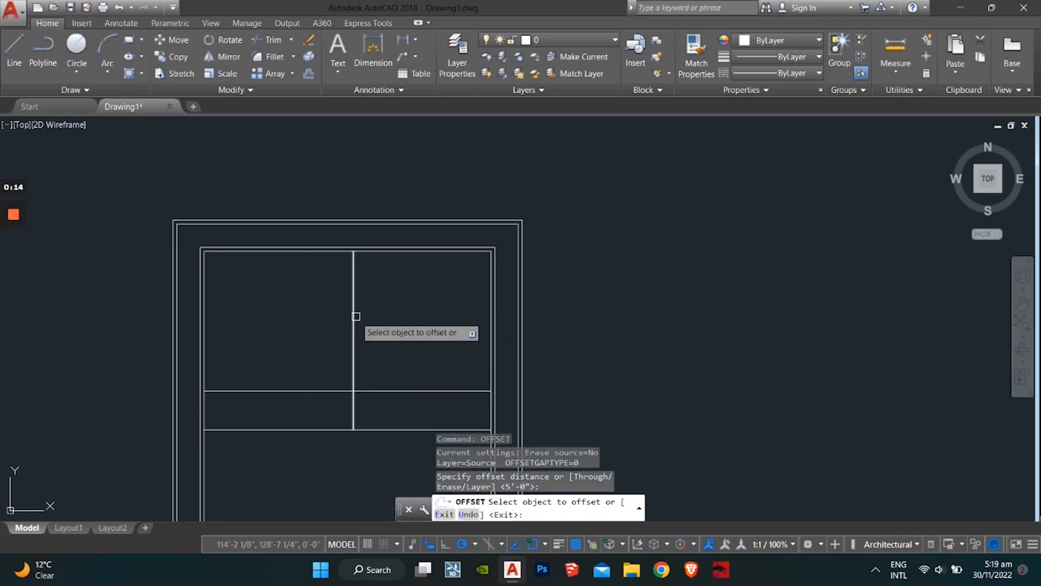
pyautogui.click(353, 333)
pyautogui.click(356, 340)
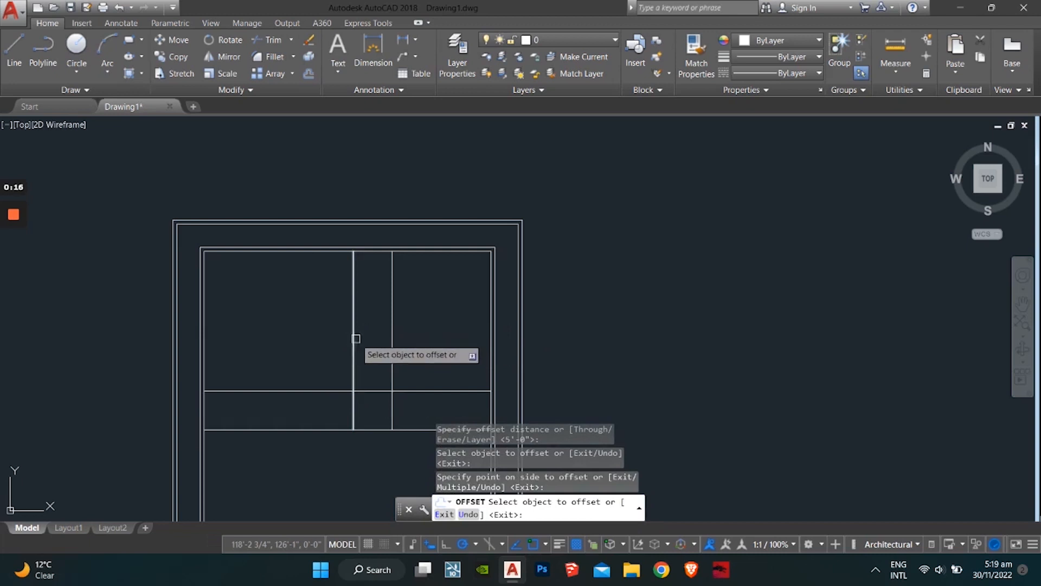
pyautogui.hotkey('ctrl', 'z')
pyautogui.press('Escape')
pyautogui.press('Escape')
pyautogui.press('Escape')
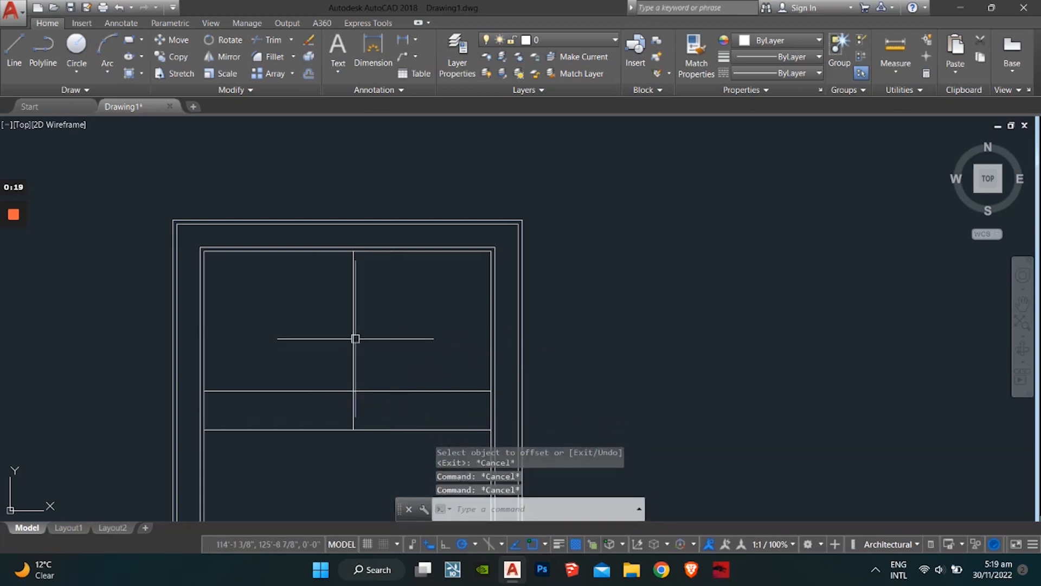
# Offset the vertical dividing line 2' to the right and 2' to the left.
pyautogui.press('Return')
pyautogui.write('2')
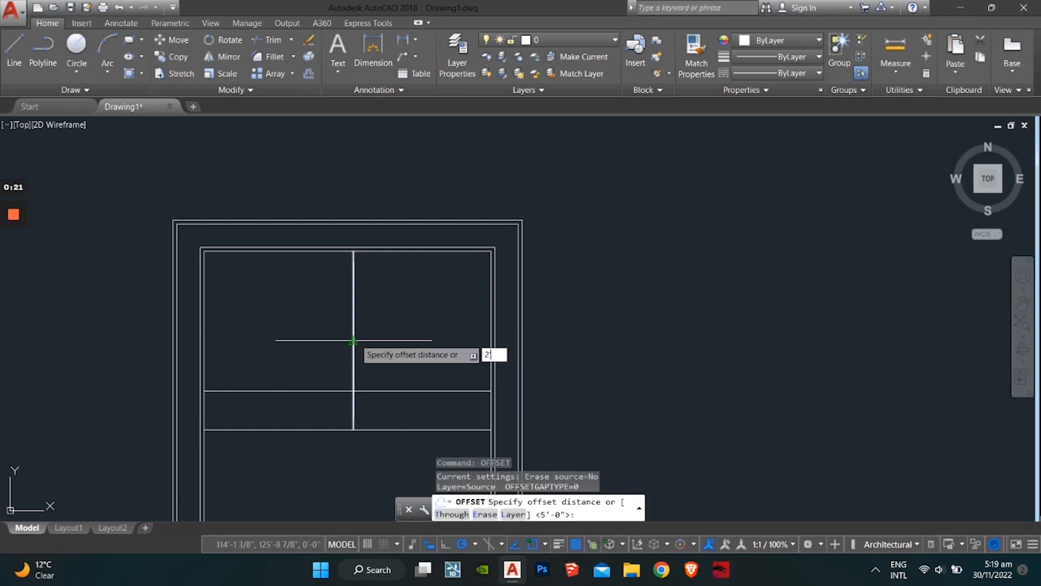
pyautogui.write("'")
pyautogui.press('Return')
pyautogui.click(353, 340)
pyautogui.click(370, 346)
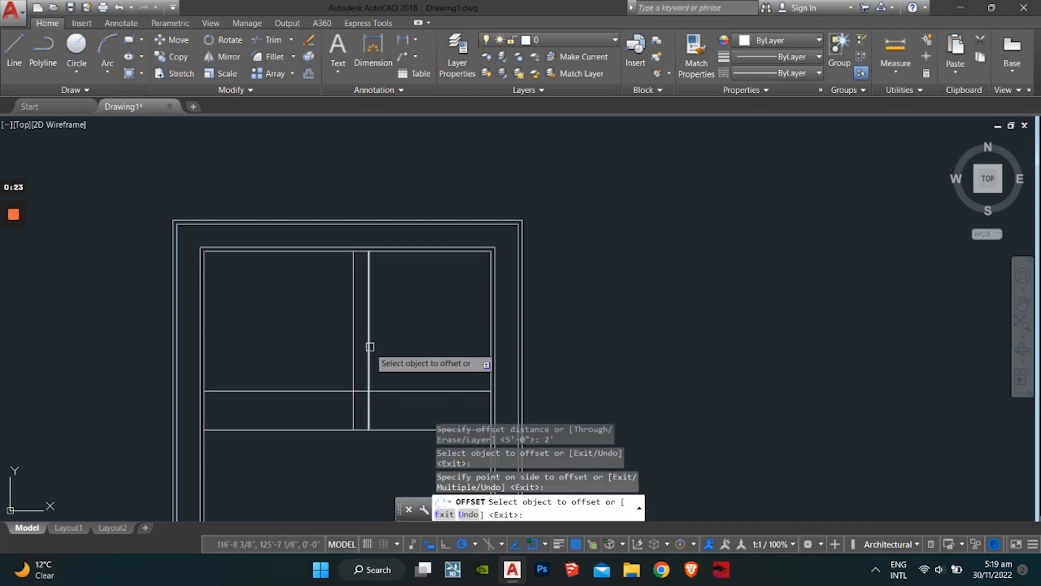
pyautogui.click(351, 342)
pyautogui.click(317, 342)
pyautogui.scroll(2, 354, 403)
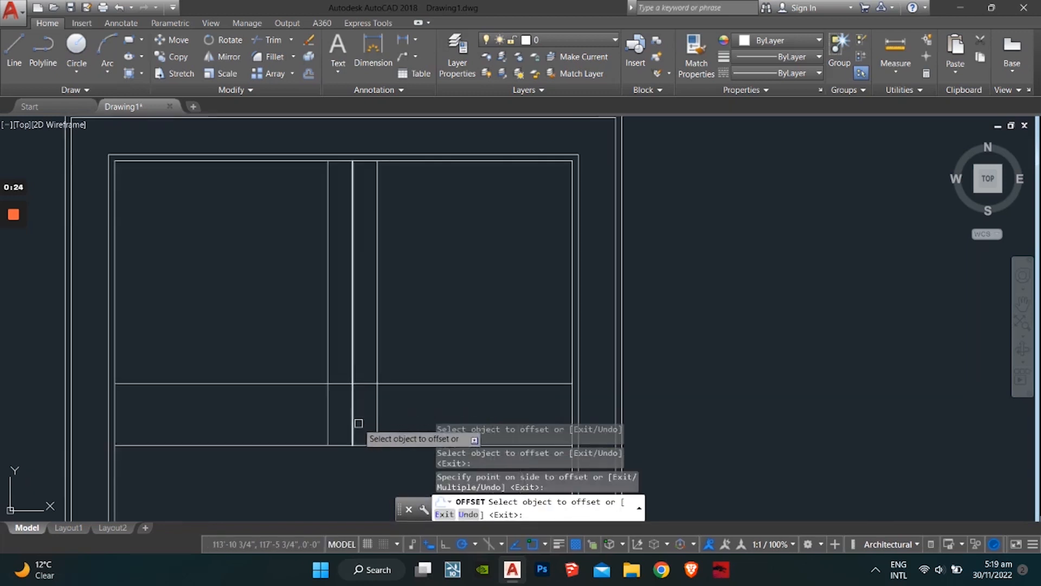
# Trim the vertical dividing line between the two cross lines, and the lower cross line between the two offset lines.
pyautogui.moveTo(359, 423); pyautogui.dragTo(337, 384, button='middle')
pyautogui.press('Escape')
pyautogui.press('Escape')
pyautogui.press('Escape')
pyautogui.press('Escape')
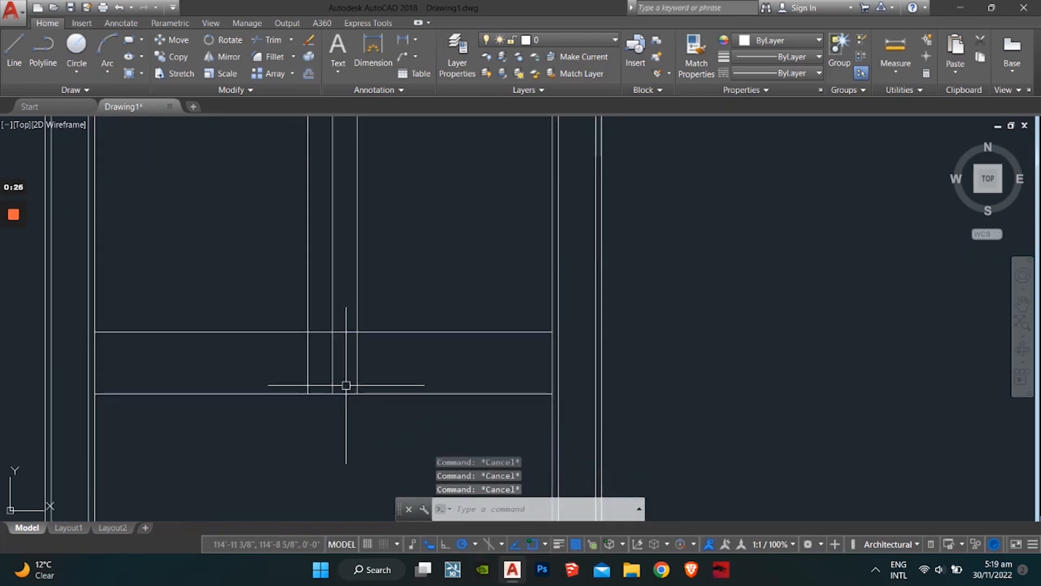
pyautogui.write('tr')
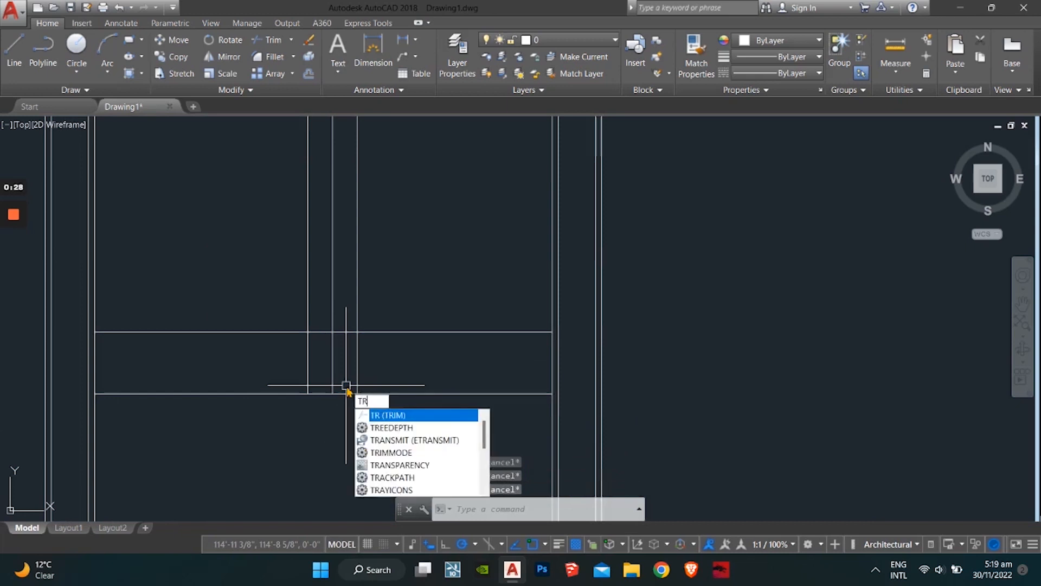
pyautogui.press('Return')
pyautogui.press('Return')
pyautogui.click(337, 363)
pyautogui.click(331, 372)
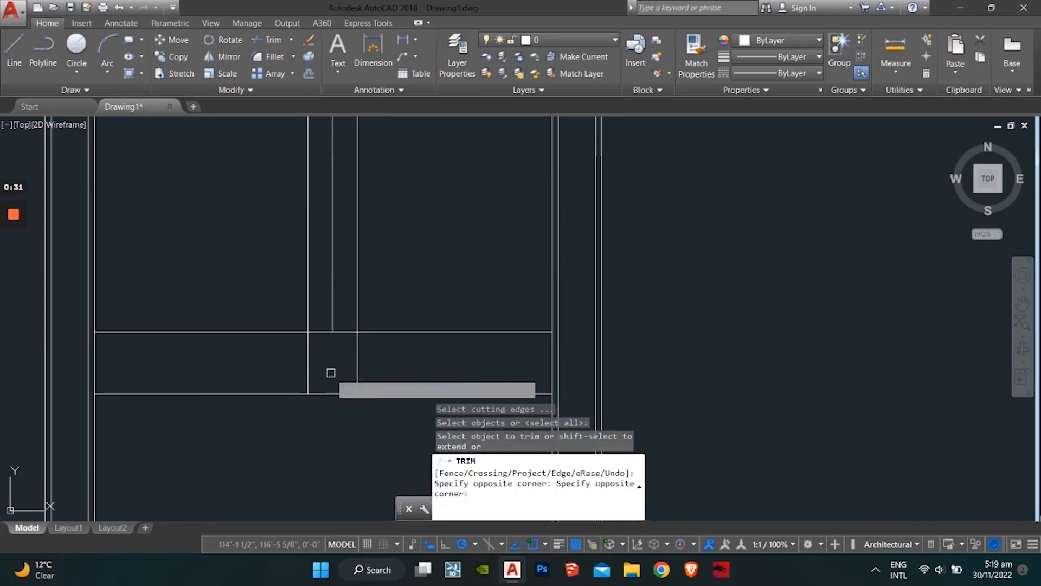
pyautogui.click(330, 392)
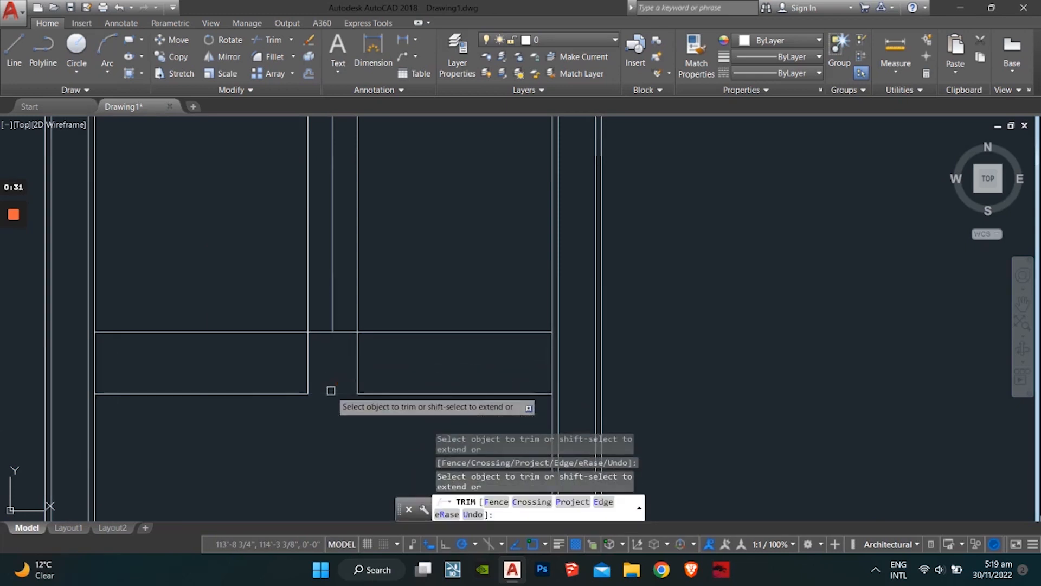
# Try trimming the right offset line above the upper cross line, then undo that trim.
pyautogui.click(356, 305)
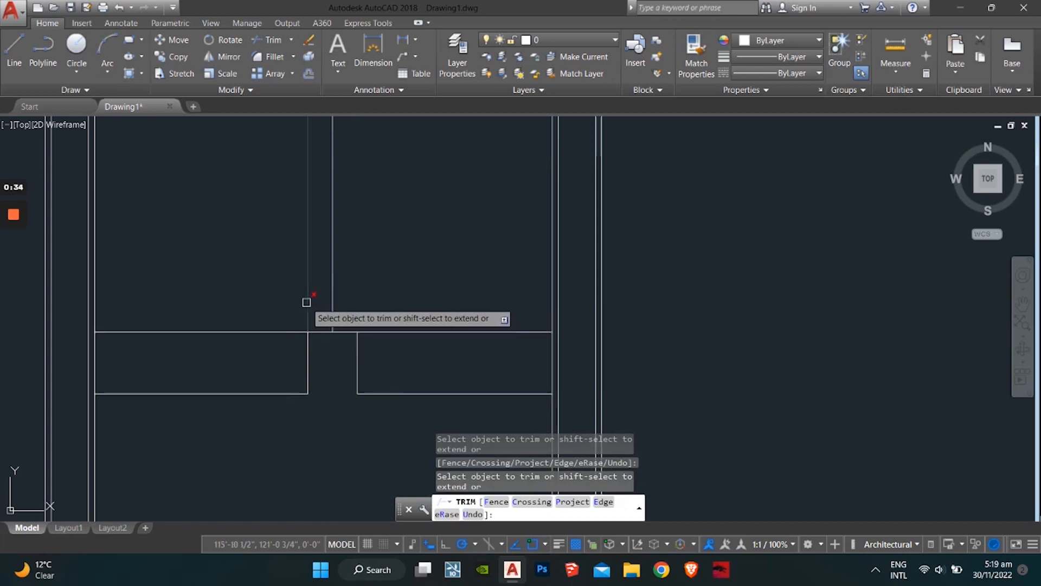
pyautogui.hotkey('ctrl', 'z')
pyautogui.press('Escape')
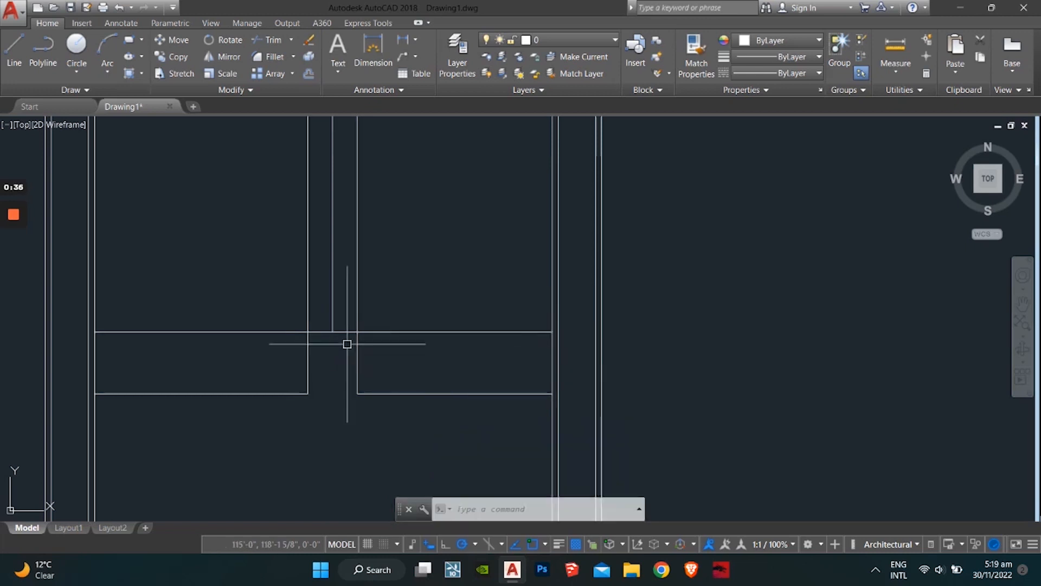
# Offset the upper cross line 3' upward.
pyautogui.moveTo(302, 361)
pyautogui.mouseDown(button='middle')
pyautogui.moveTo(348, 372)
pyautogui.moveTo(341, 326)
pyautogui.mouseUp(button='middle')
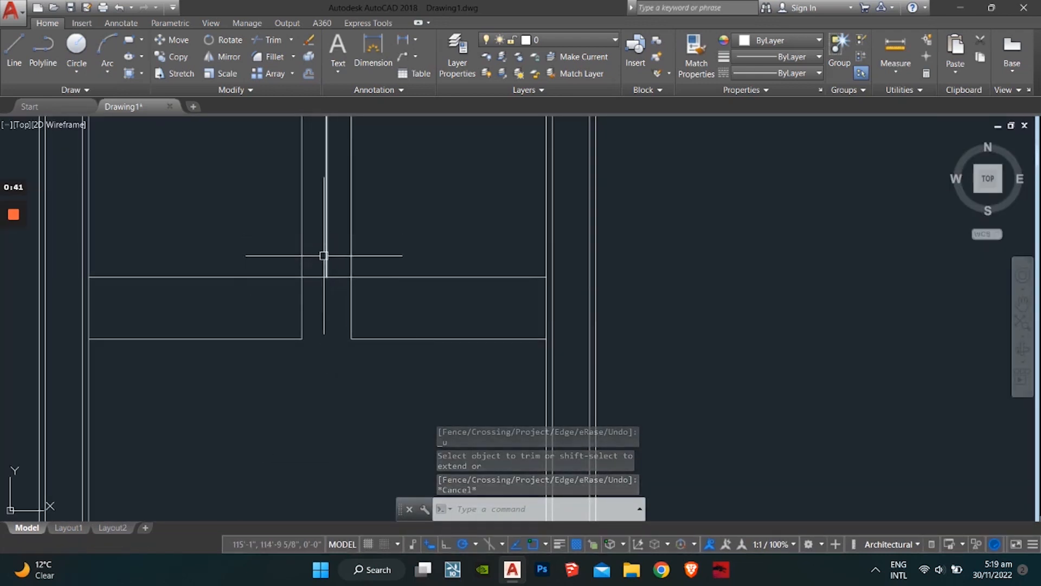
pyautogui.moveTo(322, 270)
pyautogui.mouseDown(button='middle')
pyautogui.moveTo(350, 265)
pyautogui.moveTo(349, 384)
pyautogui.moveTo(332, 412)
pyautogui.mouseUp(button='middle')
pyautogui.scroll(2, 330, 418)
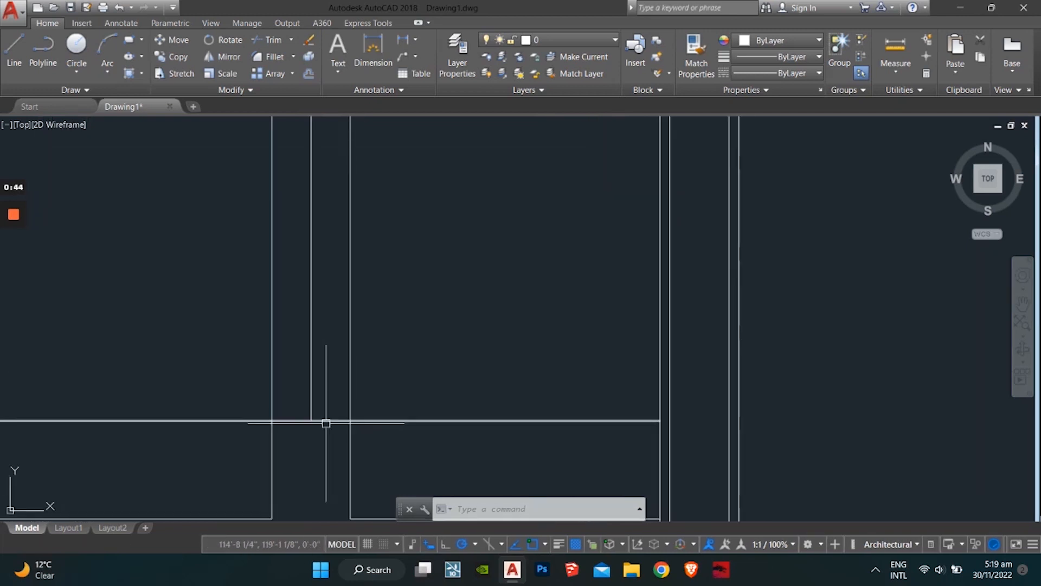
pyautogui.press('Escape')
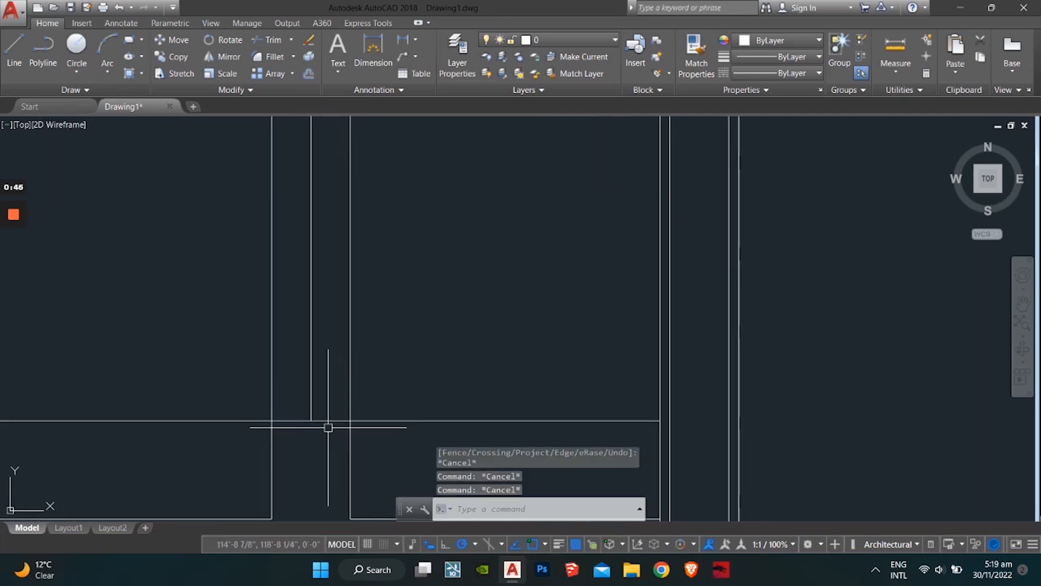
pyautogui.write('o')
pyautogui.press('Return')
pyautogui.write('3')
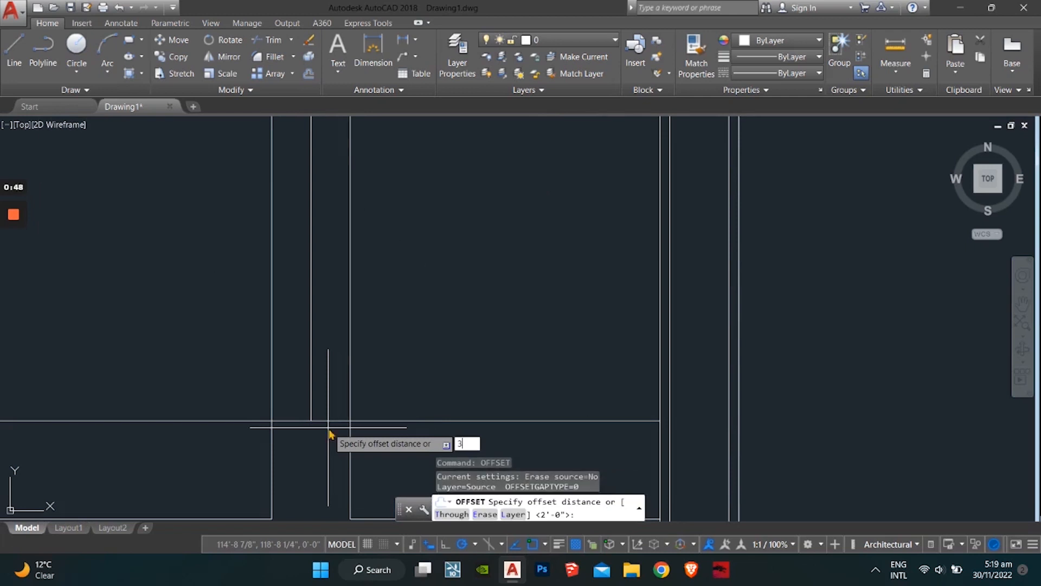
pyautogui.write("'")
pyautogui.press('Return')
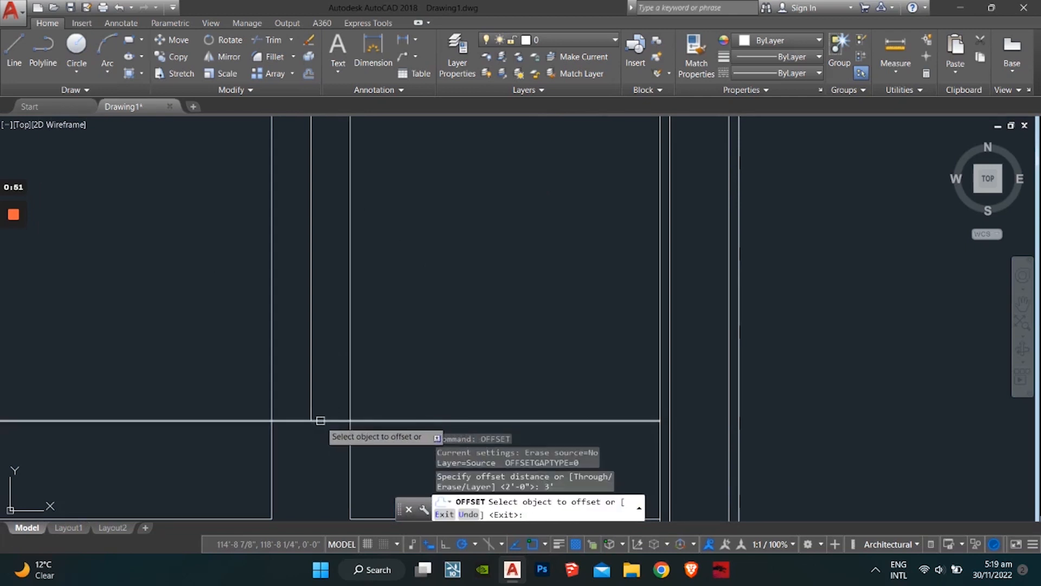
pyautogui.click(320, 421)
pyautogui.click(326, 379)
pyautogui.press('Escape')
pyautogui.press('Escape')
pyautogui.press('Escape')
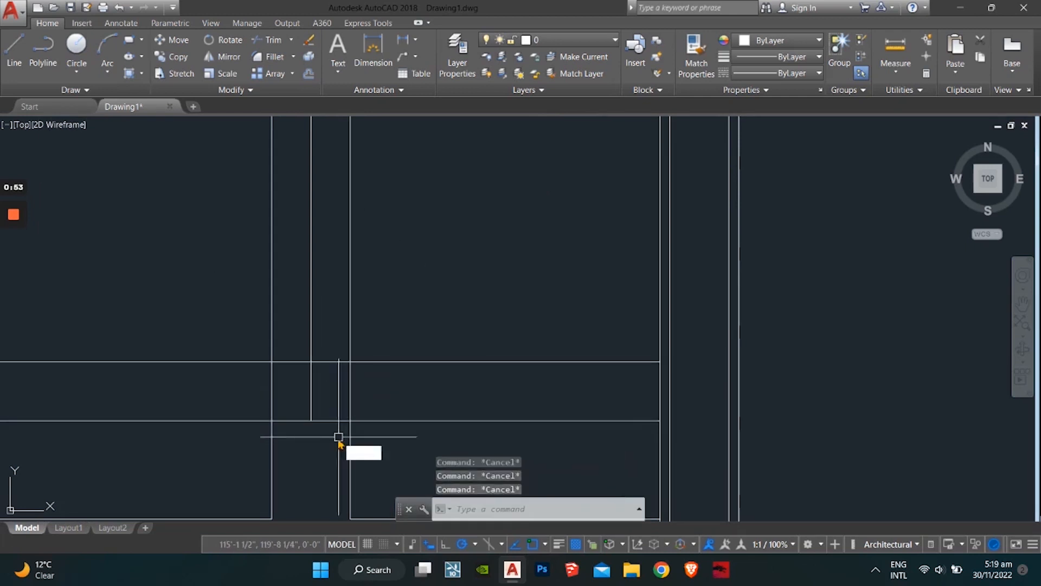
# Trim the verticals between the 3' offset line and the cross line below, that cross line between the verticals, and the 3' line outside them.
pyautogui.write('tr')
pyautogui.press('Return')
pyautogui.press('Return')
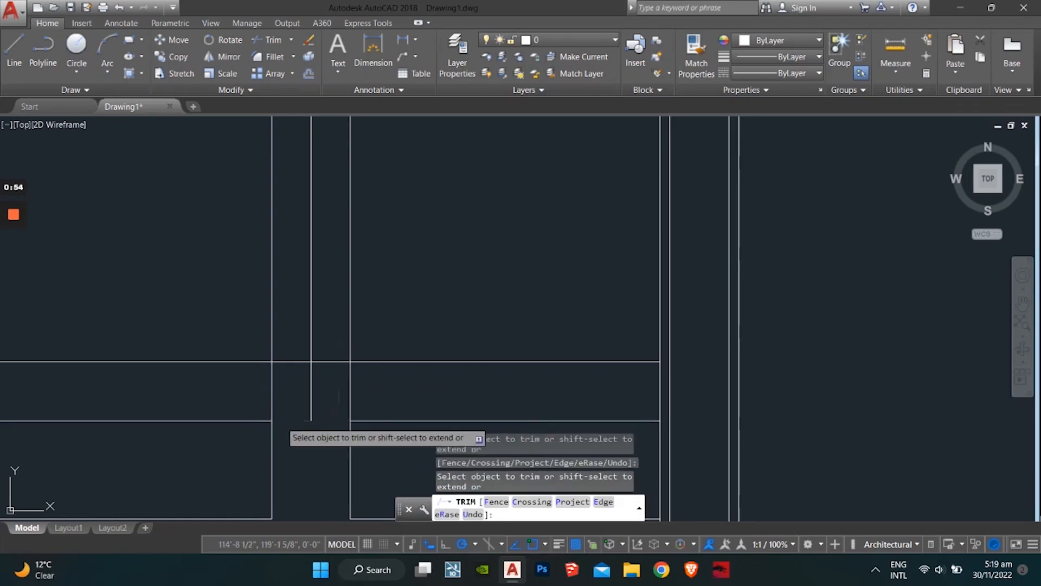
pyautogui.click(351, 389)
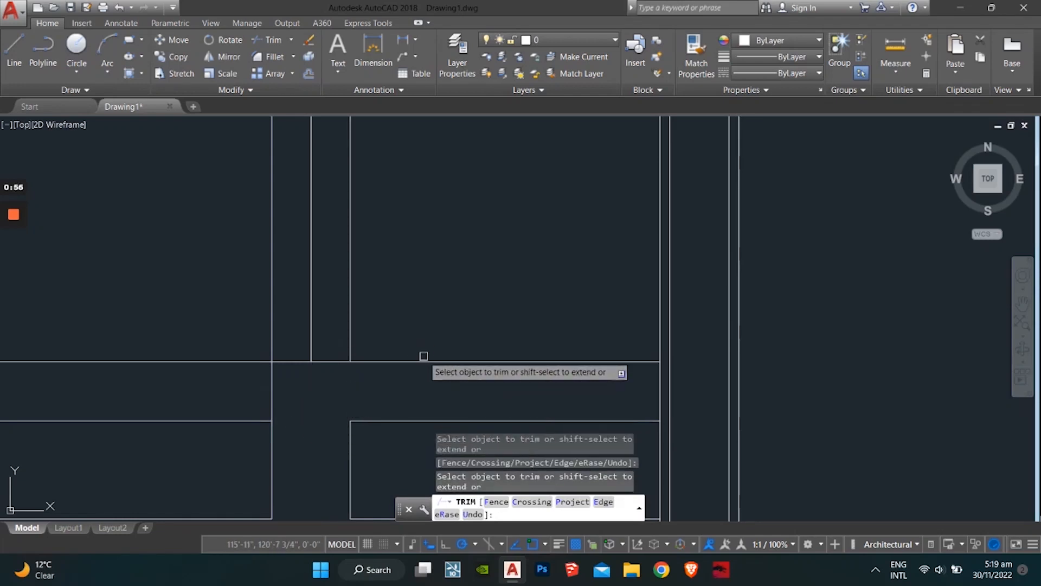
pyautogui.click(420, 361)
pyautogui.click(271, 394)
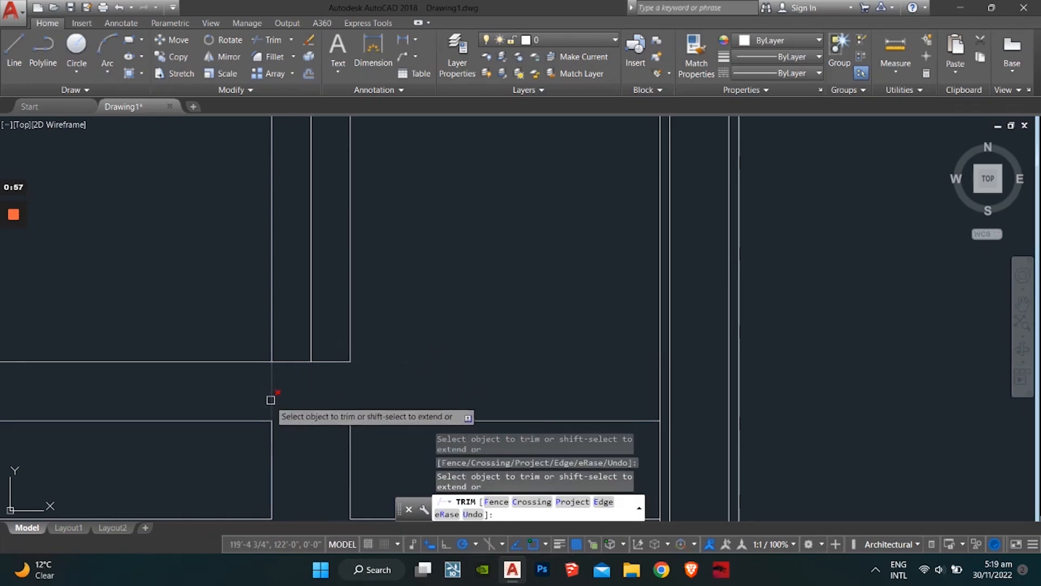
pyautogui.click(232, 364)
pyautogui.scroll(-5, 232, 364)
pyautogui.scroll(5, 232, 364)
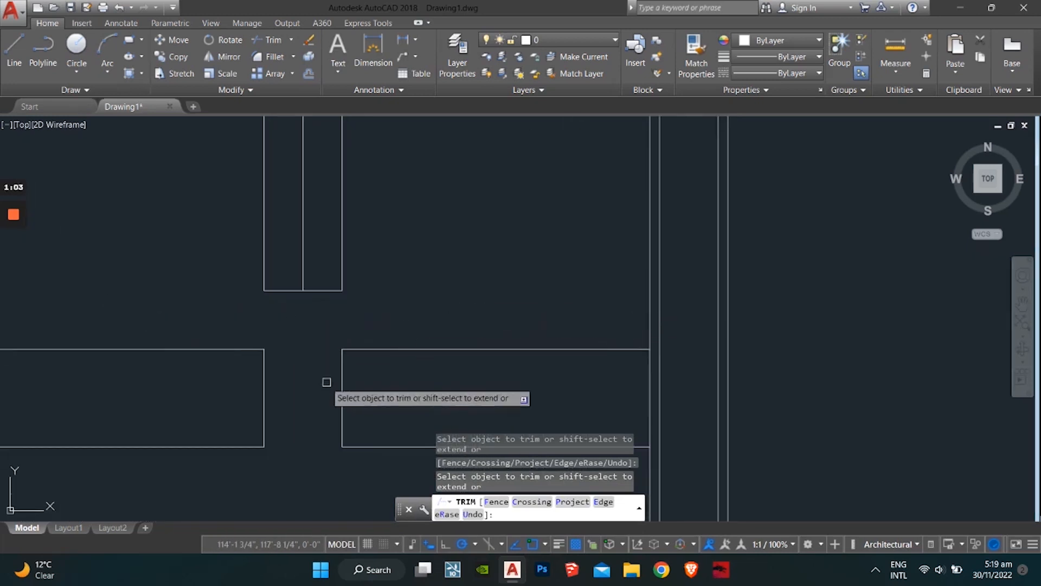
pyautogui.scroll(-3, 327, 379)
pyautogui.scroll(2, 317, 291)
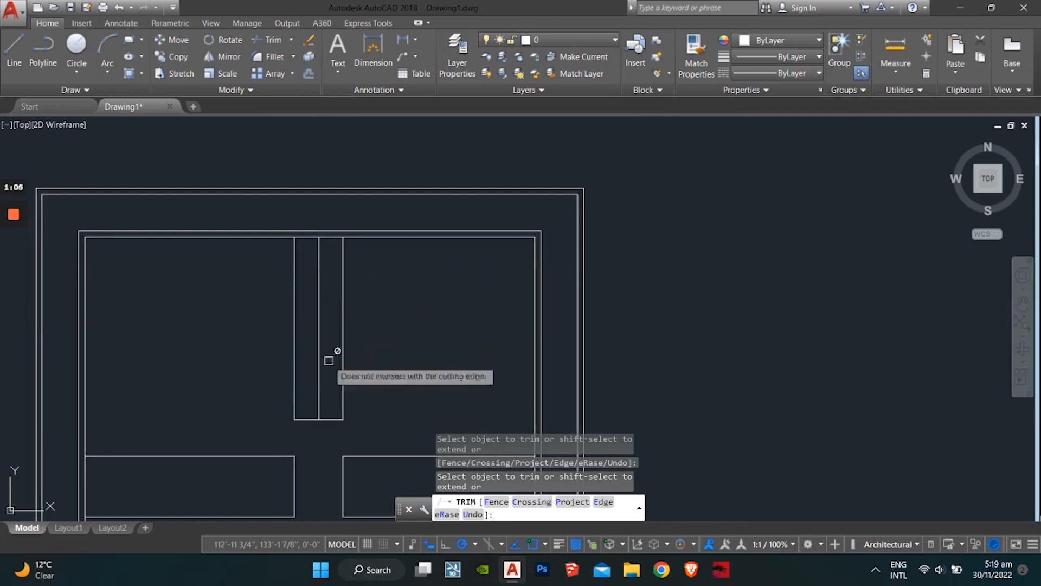
pyautogui.scroll(-2, 327, 395)
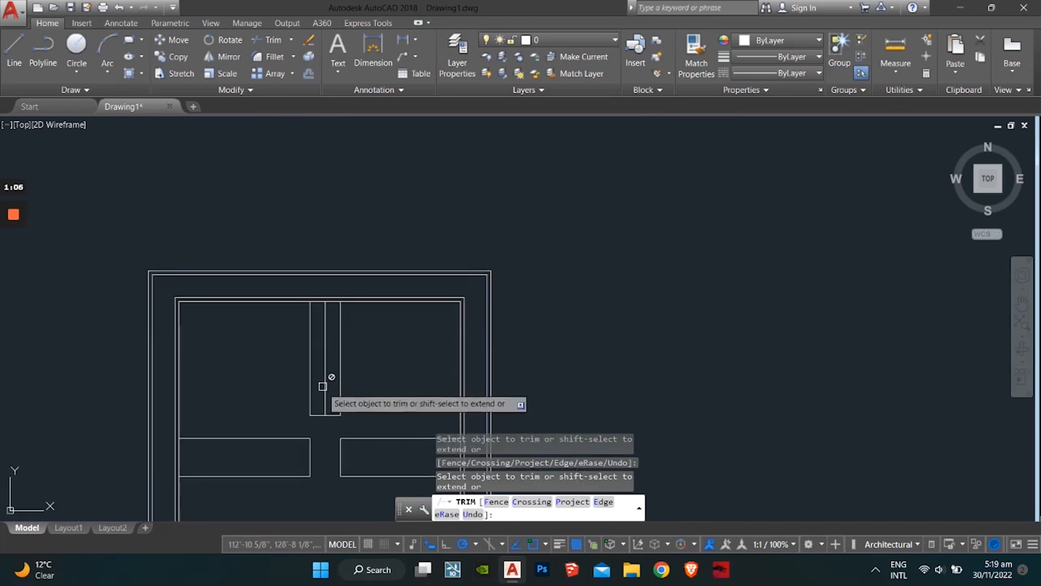
pyautogui.scroll(4, 325, 356)
pyautogui.press('Escape')
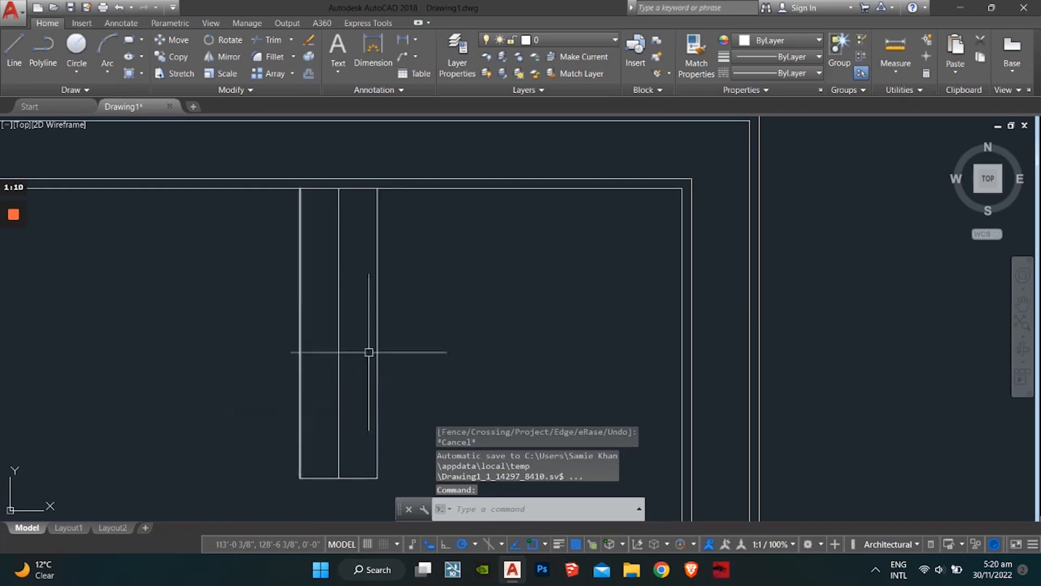
pyautogui.scroll(-2, 338, 400)
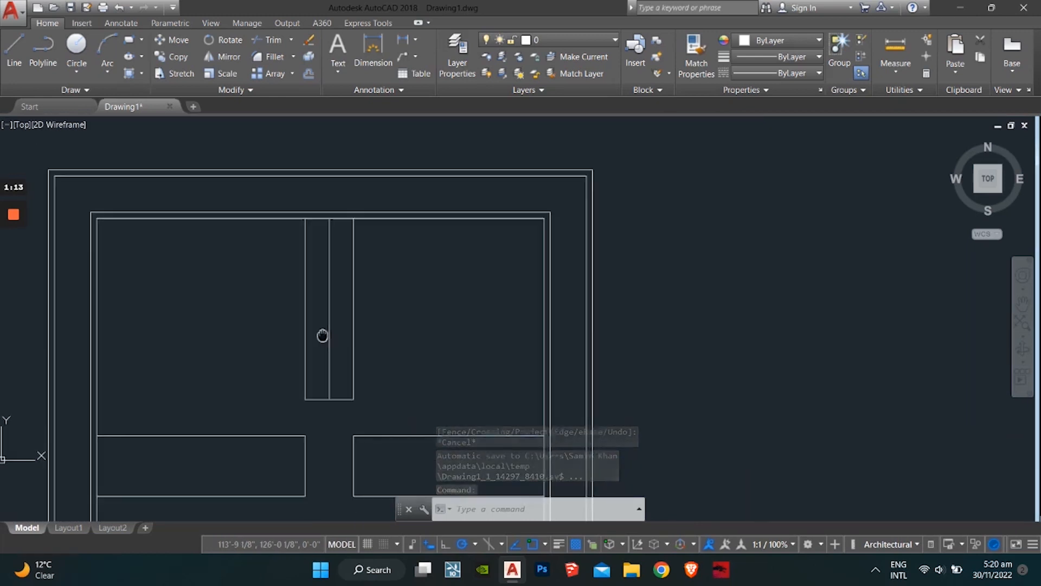
pyautogui.scroll(-2, 314, 407)
pyautogui.press('Escape')
pyautogui.press('Escape')
pyautogui.press('Escape')
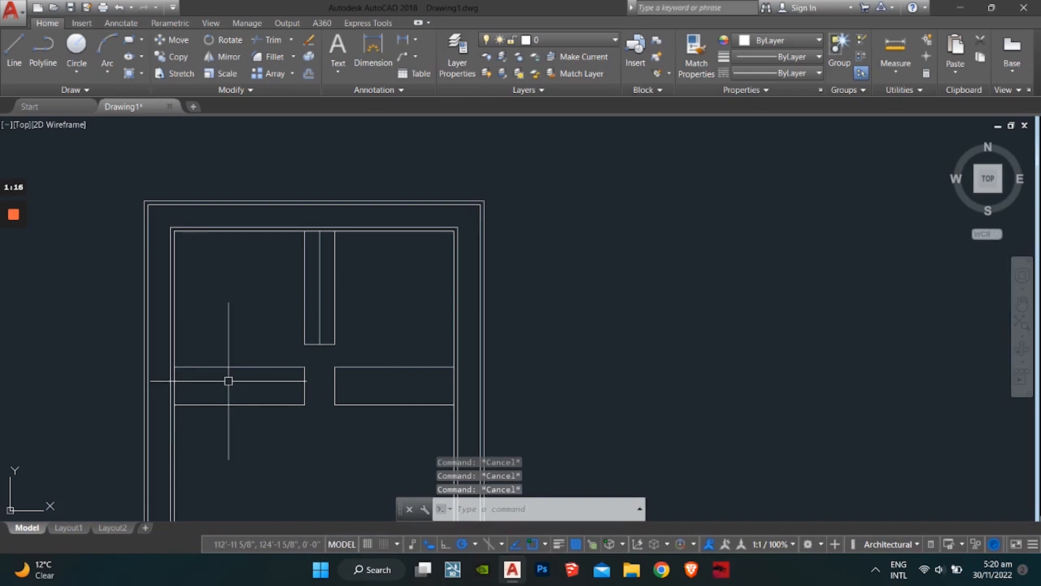
pyautogui.write('o')
pyautogui.press('space')
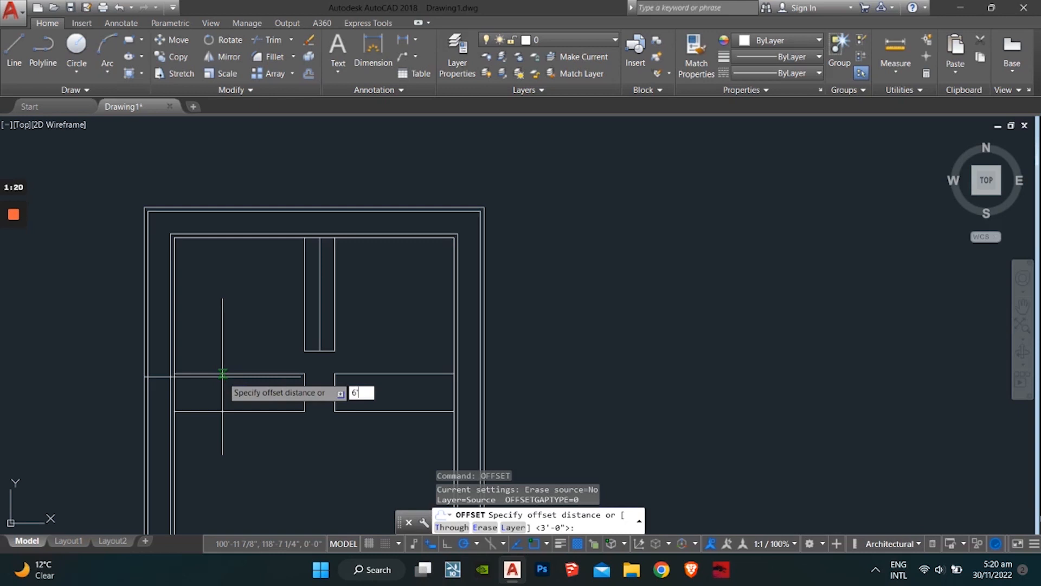
pyautogui.press('Return')
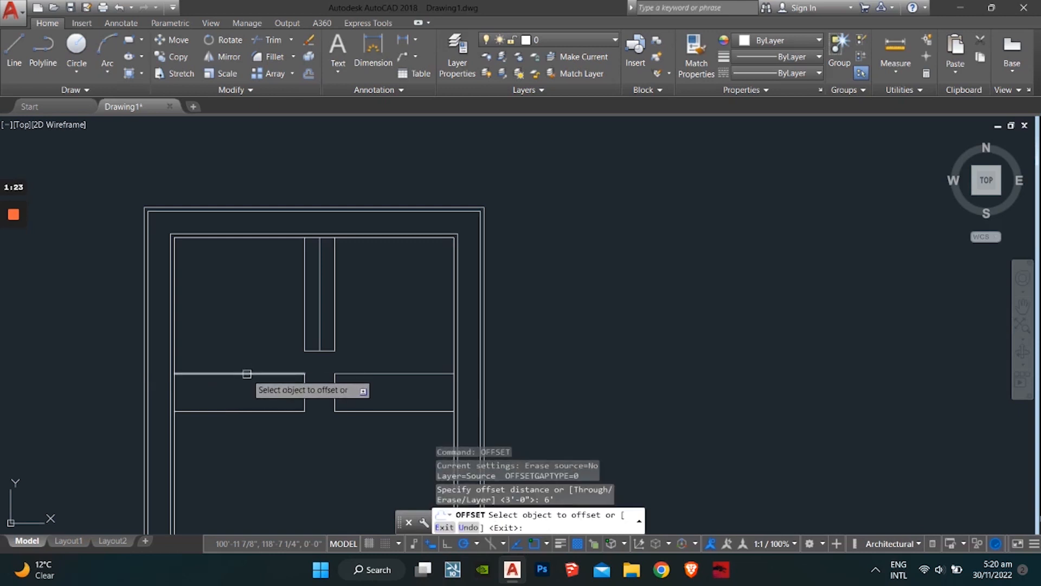
pyautogui.click(246, 374)
pyautogui.press('Escape')
pyautogui.press('Escape')
pyautogui.press('Escape')
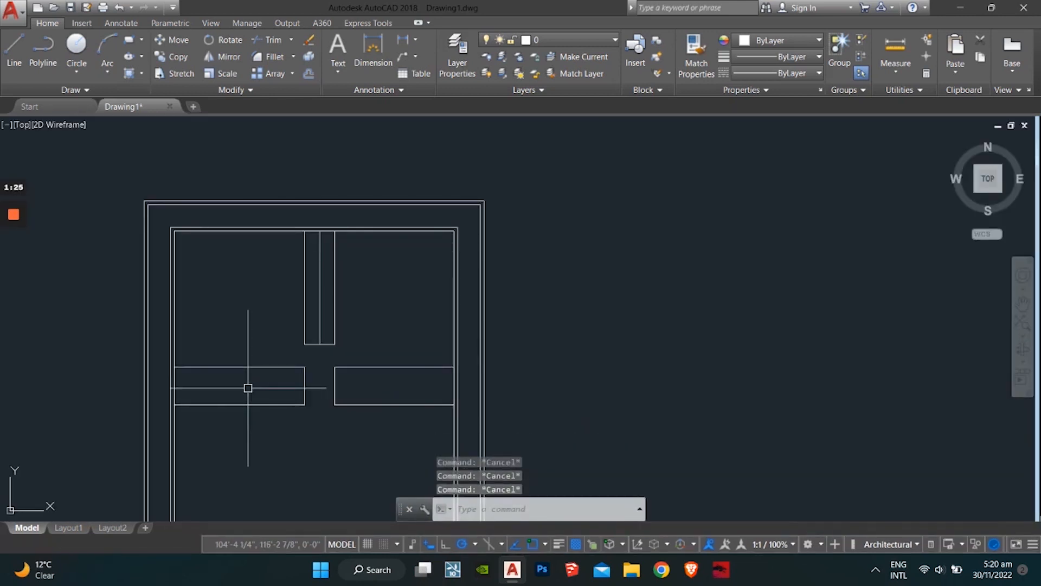
# Offset the lower-left box's top and right edges 6" inward, and the bottom edges of both lower boxes 6" downward.
pyautogui.press('Return')
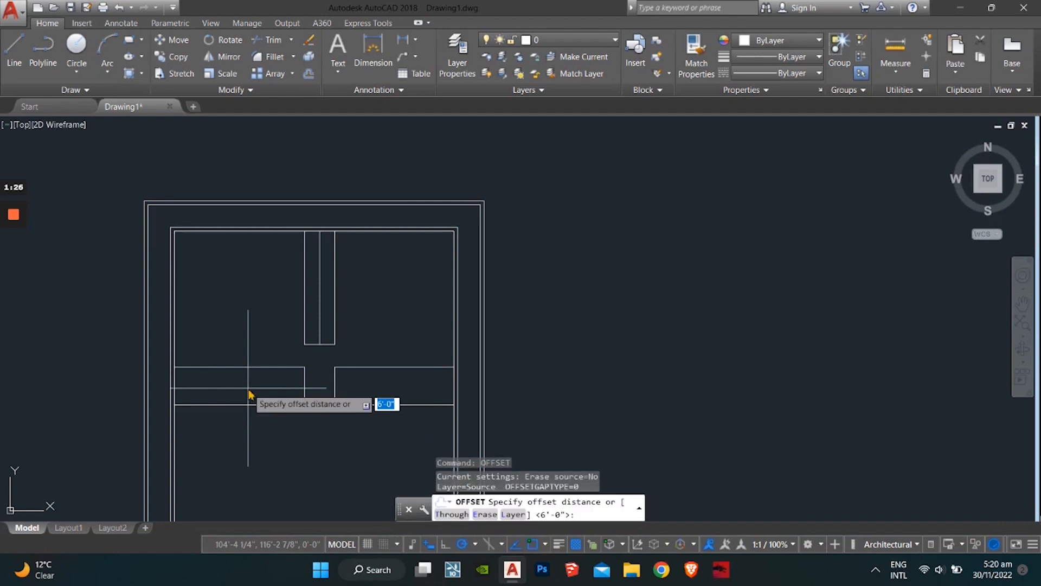
pyautogui.press('Return')
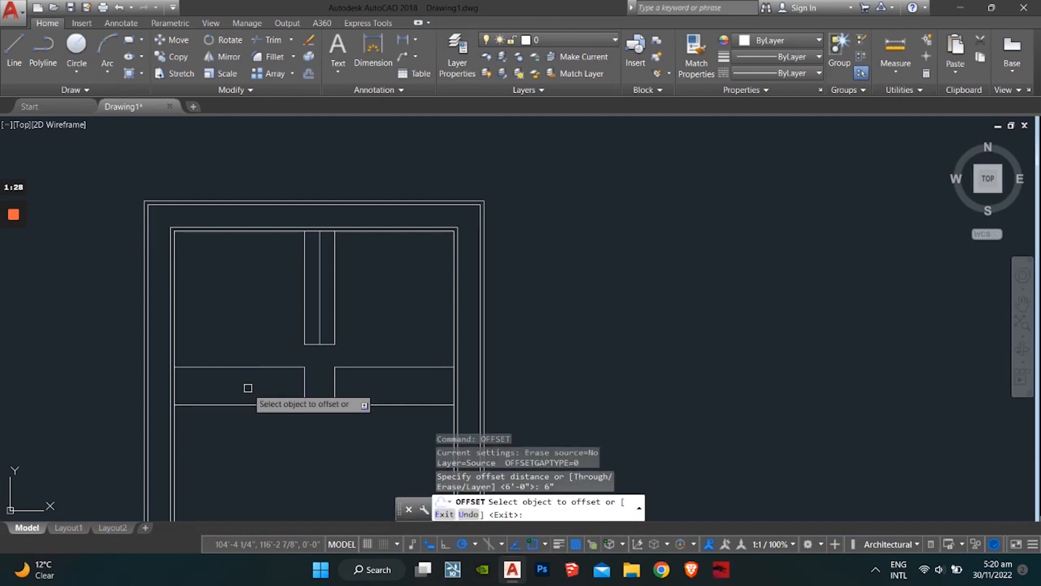
pyautogui.click(270, 368)
pyautogui.click(269, 379)
pyautogui.click(304, 377)
pyautogui.click(286, 398)
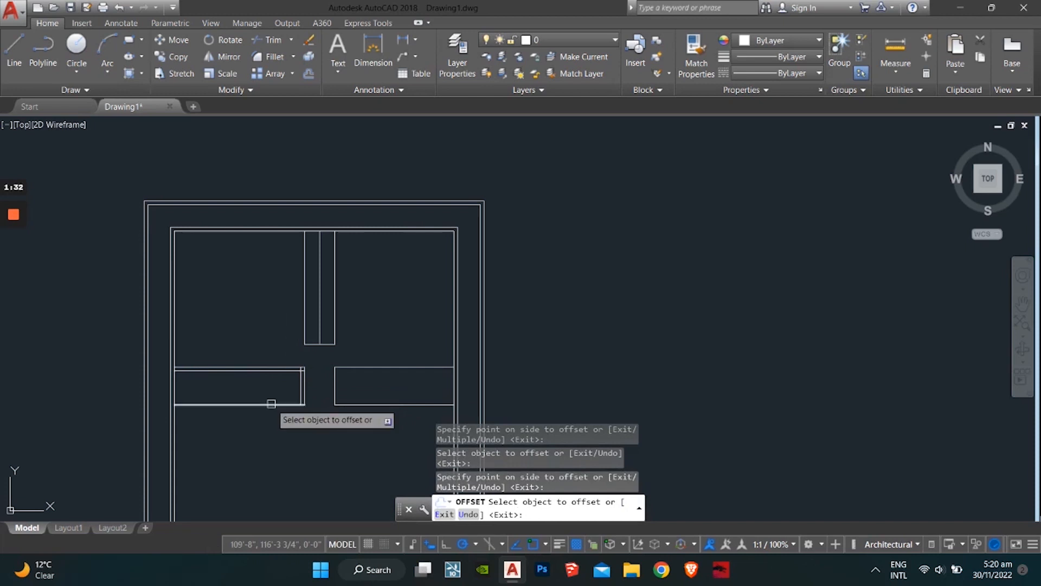
pyautogui.click(271, 403)
pyautogui.click(275, 408)
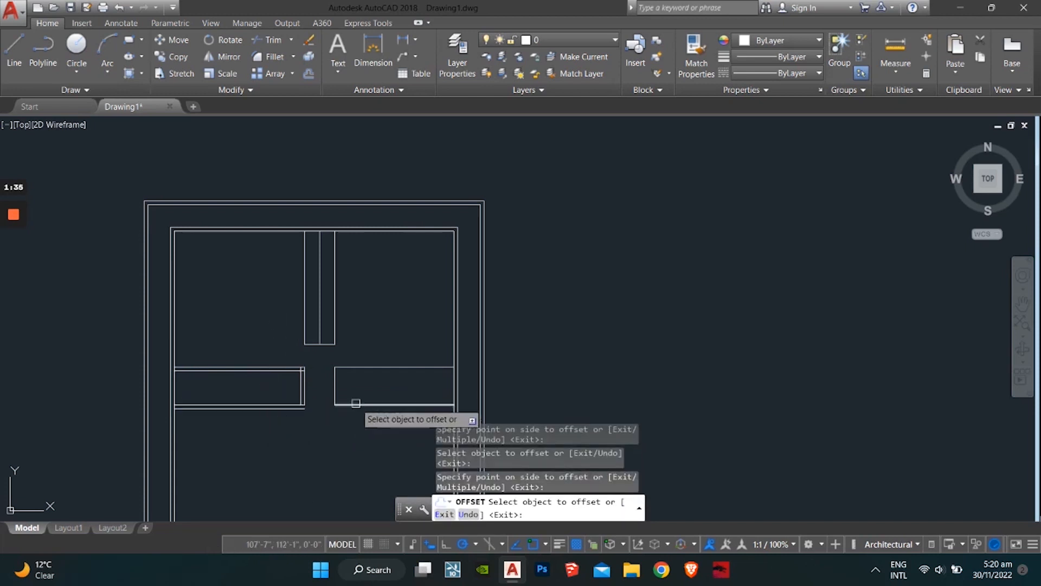
pyautogui.click(357, 404)
pyautogui.click(356, 413)
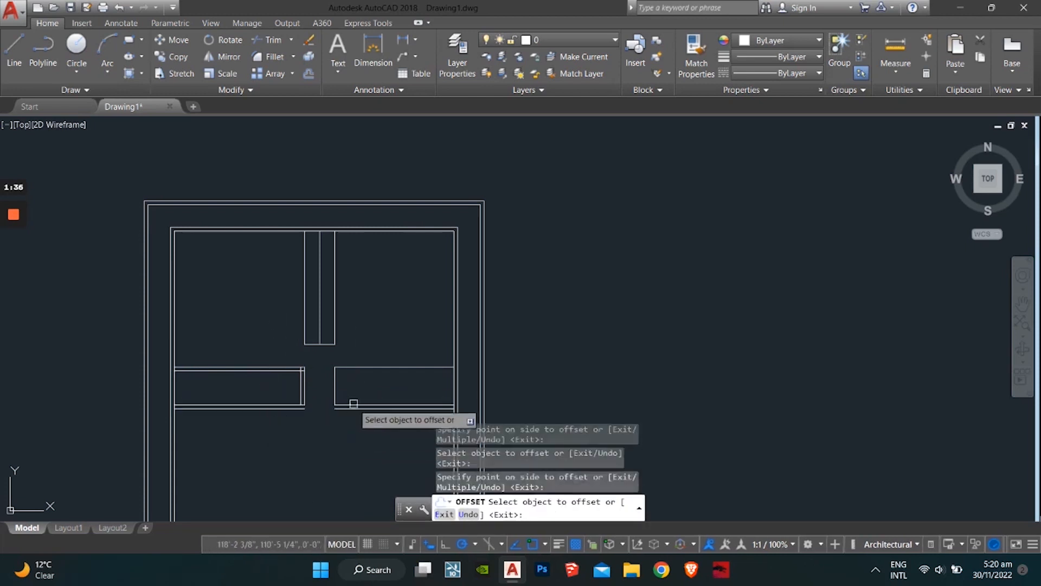
# Offset the left and upper lines of the right horizontal compartment inward to form its inner wall lines.
pyautogui.click(335, 377)
pyautogui.click(357, 382)
pyautogui.press('Escape')
pyautogui.press('Escape')
pyautogui.press('Escape')
pyautogui.scroll(4, 353, 388)
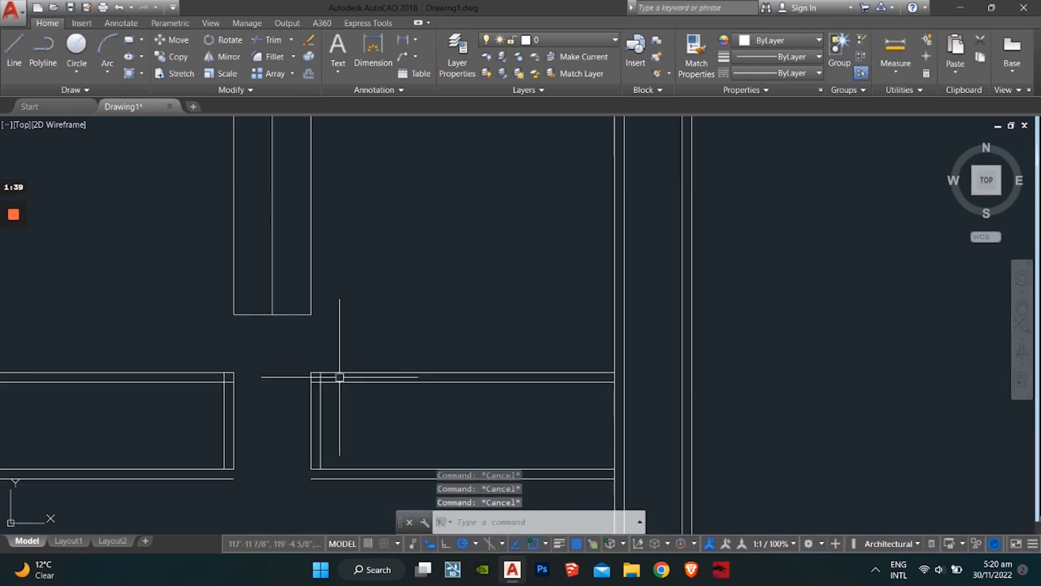
# Fillet the two inner offset lines of the right compartment into a sharp upper-left corner.
pyautogui.scroll(2, 335, 385)
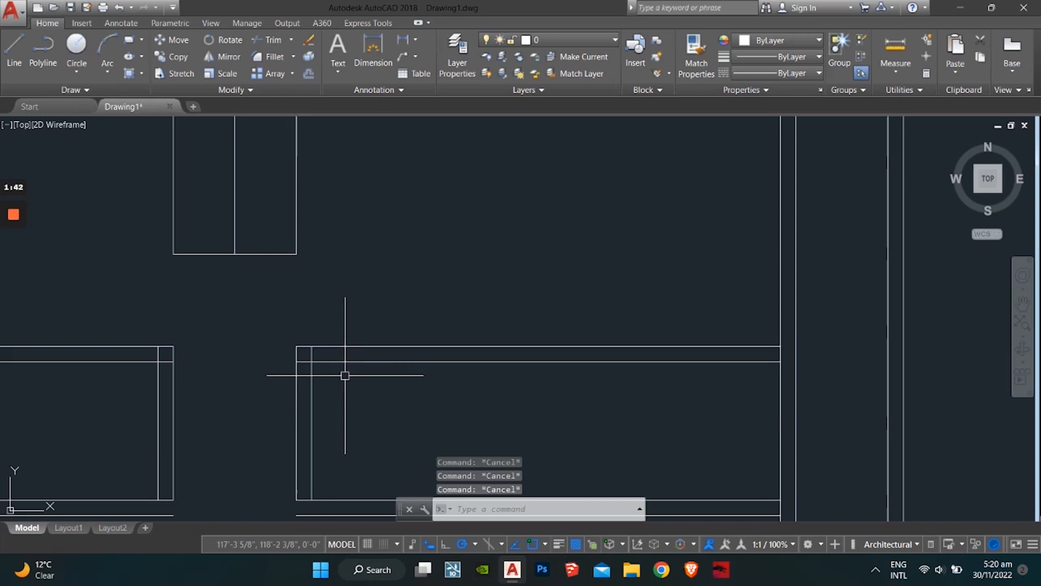
pyautogui.write('f')
pyautogui.press('Return')
pyautogui.click(328, 362)
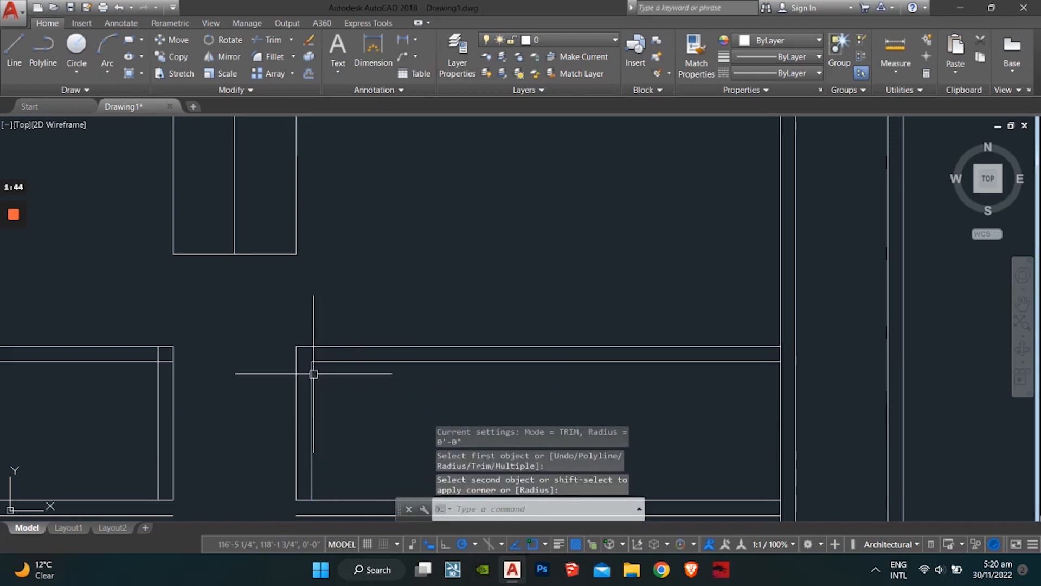
pyautogui.scroll(-5, 346, 372)
pyautogui.scroll(5, 346, 421)
pyautogui.press('Escape')
pyautogui.press('Escape')
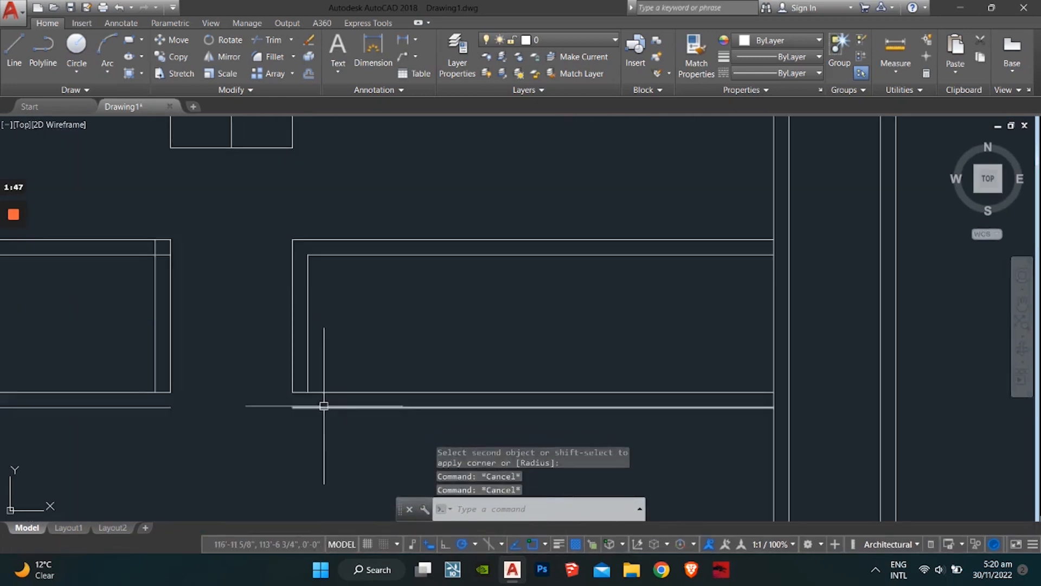
# Fillet the right compartment's outer left line with its lowest line into a sharp outer corner.
pyautogui.press('Escape')
pyautogui.scroll(2, 292, 392)
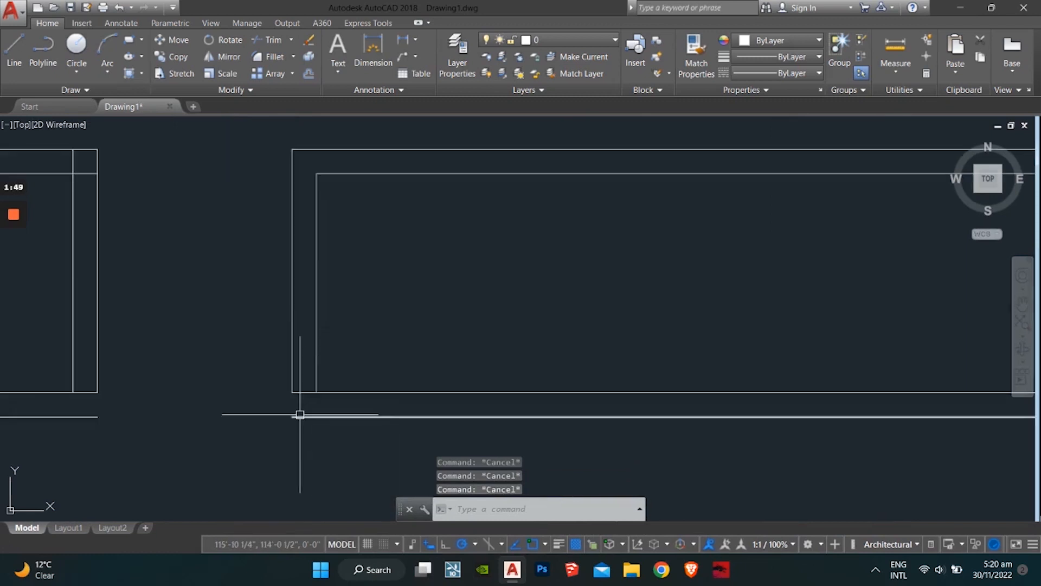
pyautogui.write('f')
pyautogui.press('Return')
pyautogui.click(293, 417)
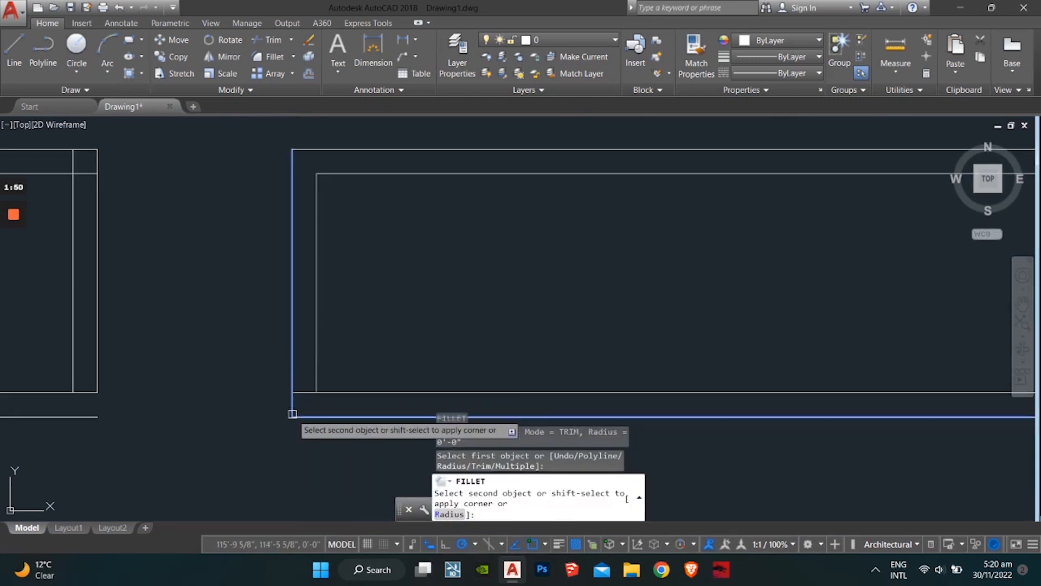
pyautogui.press('Escape')
pyautogui.scroll(2, 396, 414)
pyautogui.press('Escape')
pyautogui.press('Escape')
# Trim the inner lower line where it extends past the right compartment's inner lower-left corner.
pyautogui.moveTo(298, 407); pyautogui.dragTo(235, 414, button='middle')
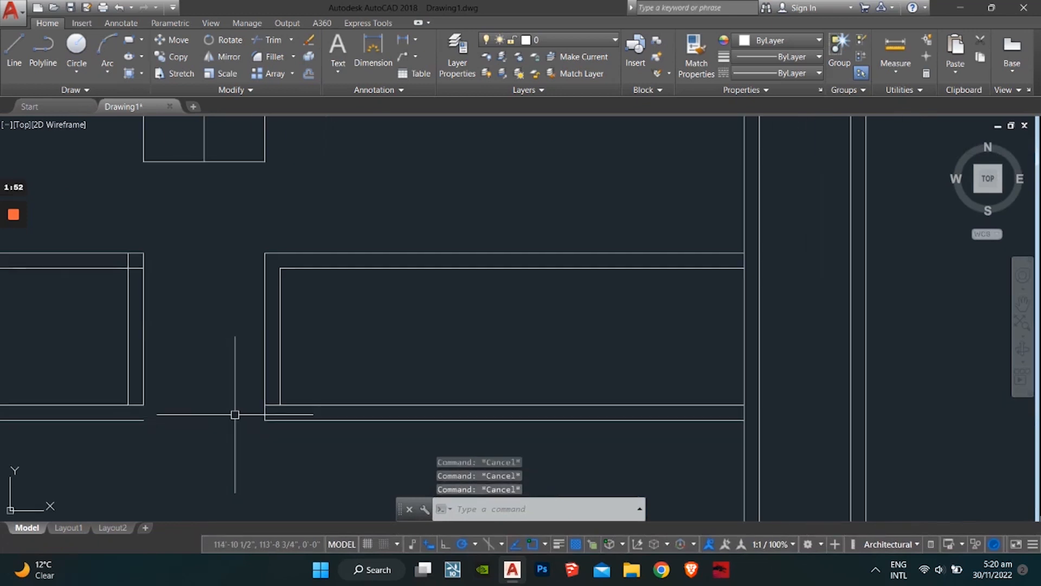
pyautogui.write('tr')
pyautogui.press('Return')
pyautogui.press('Return')
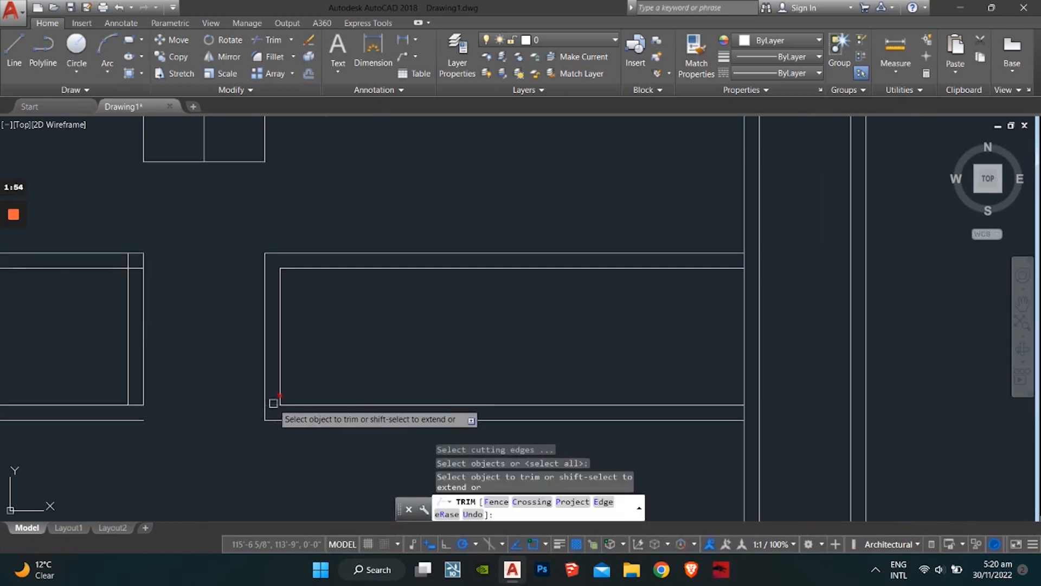
pyautogui.click(274, 404)
# Trim the overlapping inner line ends at the upper-right corner of the left compartment.
pyautogui.scroll(-5, 174, 362)
pyautogui.scroll(5, 260, 353)
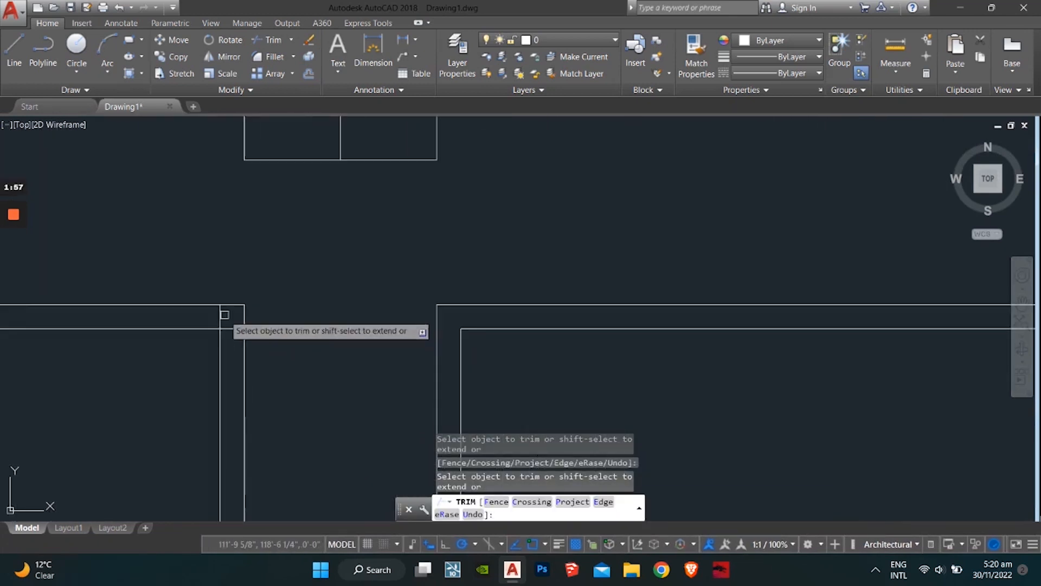
pyautogui.click(238, 332)
pyautogui.scroll(-5, 231, 347)
pyautogui.moveTo(222, 421); pyautogui.dragTo(251, 369, button='middle')
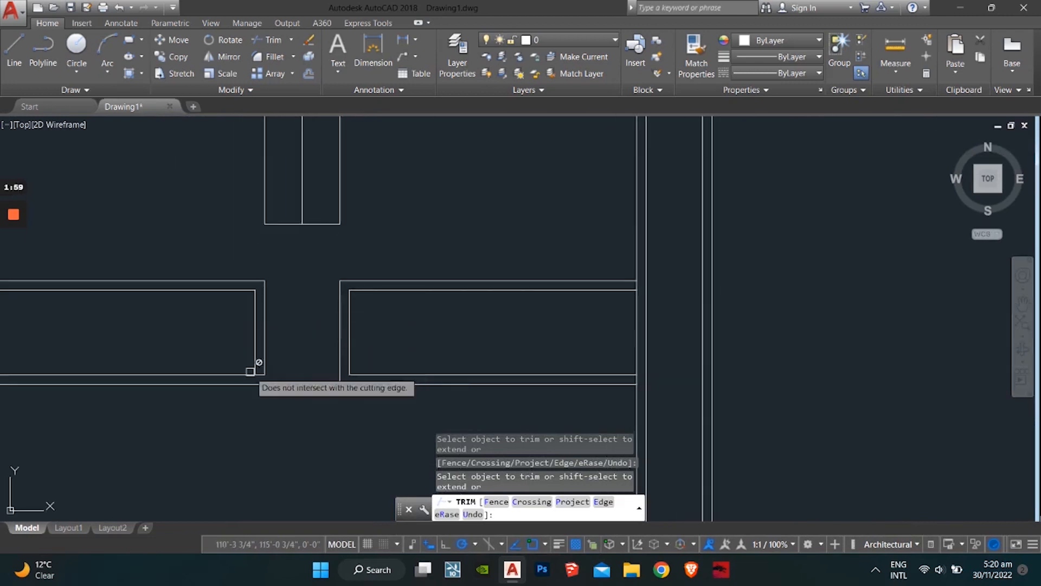
# Fillet the left compartment's lowest line with its outer right line into a sharp lower-right corner.
pyautogui.scroll(5, 251, 368)
pyautogui.press('Escape')
pyautogui.write('f')
pyautogui.press('Return')
pyautogui.click(272, 403)
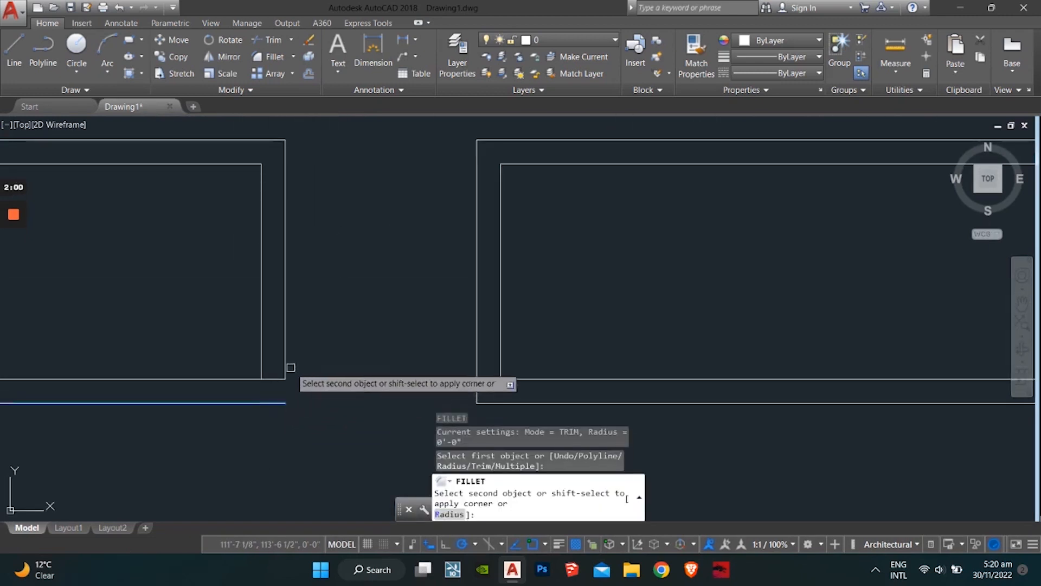
pyautogui.press('Escape')
pyautogui.press('Escape')
# Trim the excess inner line at the lower-right inner corner of the left compartment.
pyautogui.press('Return')
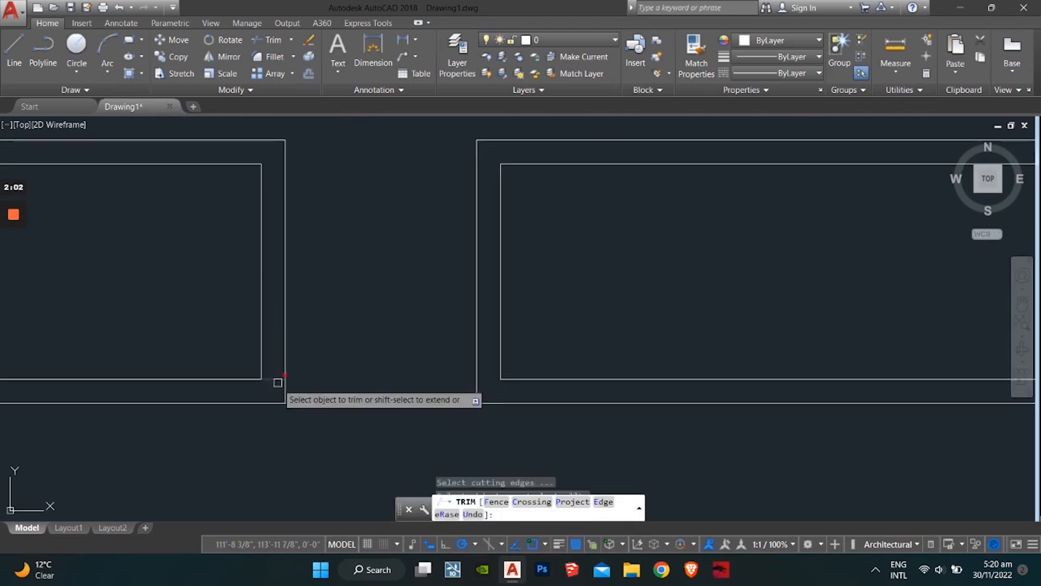
pyautogui.scroll(-5, 274, 379)
pyautogui.moveTo(342, 365)
pyautogui.mouseDown(button='middle')
pyautogui.moveTo(284, 373)
pyautogui.moveTo(319, 373)
pyautogui.mouseUp(button='middle')
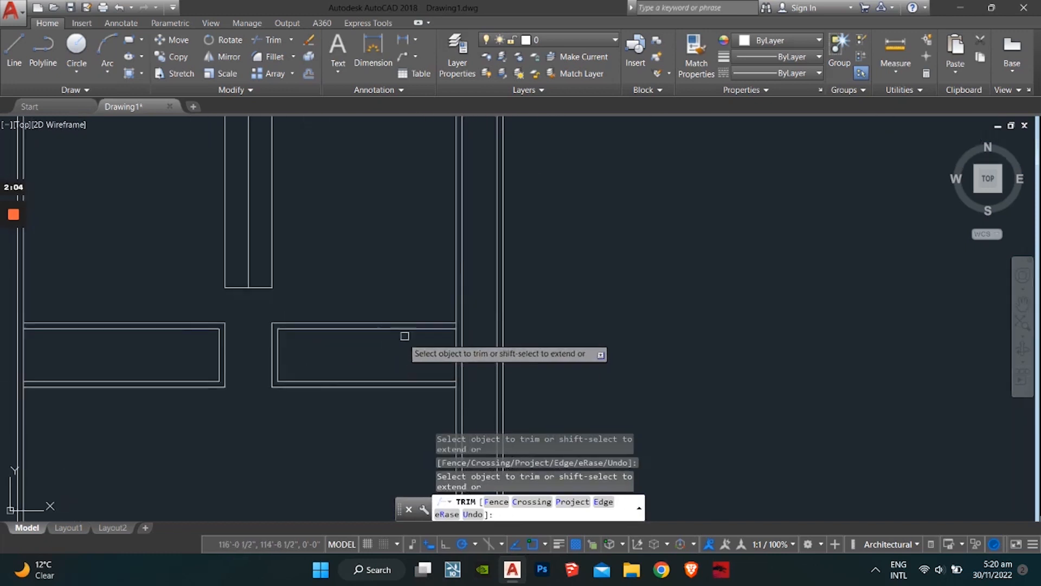
# Trim the main right wall's inner line where the right compartment's upper and lower walls meet it.
pyautogui.scroll(8, 405, 336)
pyautogui.scroll(-4, 483, 322)
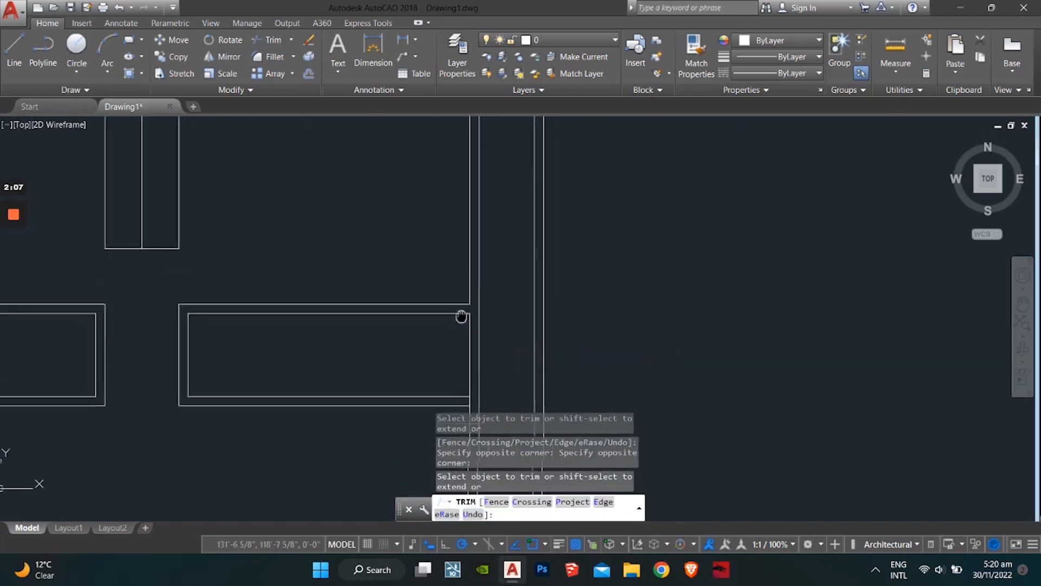
pyautogui.scroll(3, 450, 323)
pyautogui.scroll(-1, 290, 355)
pyautogui.scroll(-2, 290, 355)
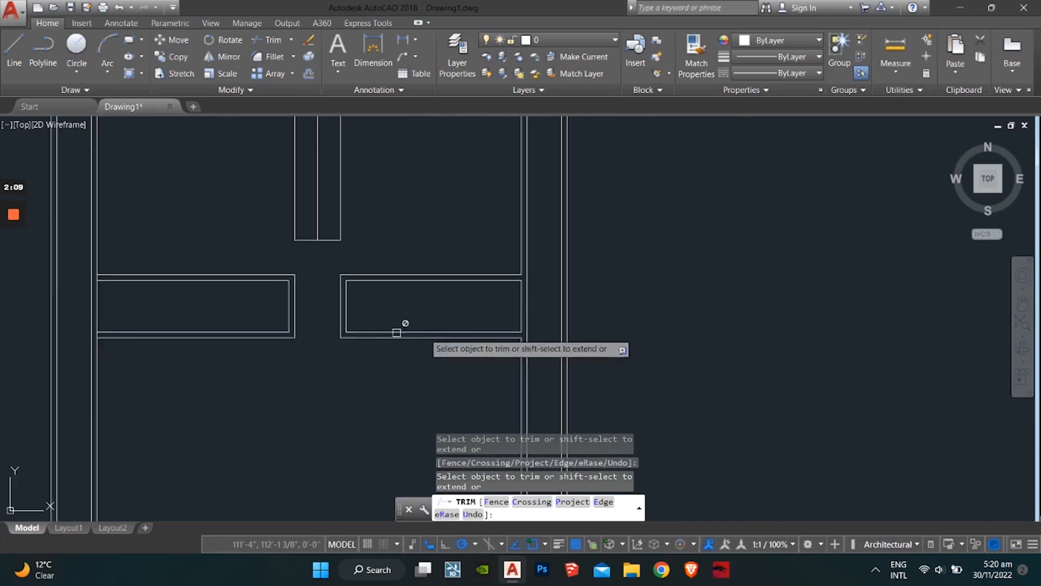
# Trim the main left wall's inner line where the left compartment's upper and lower walls join it.
pyautogui.scroll(5, 78, 279)
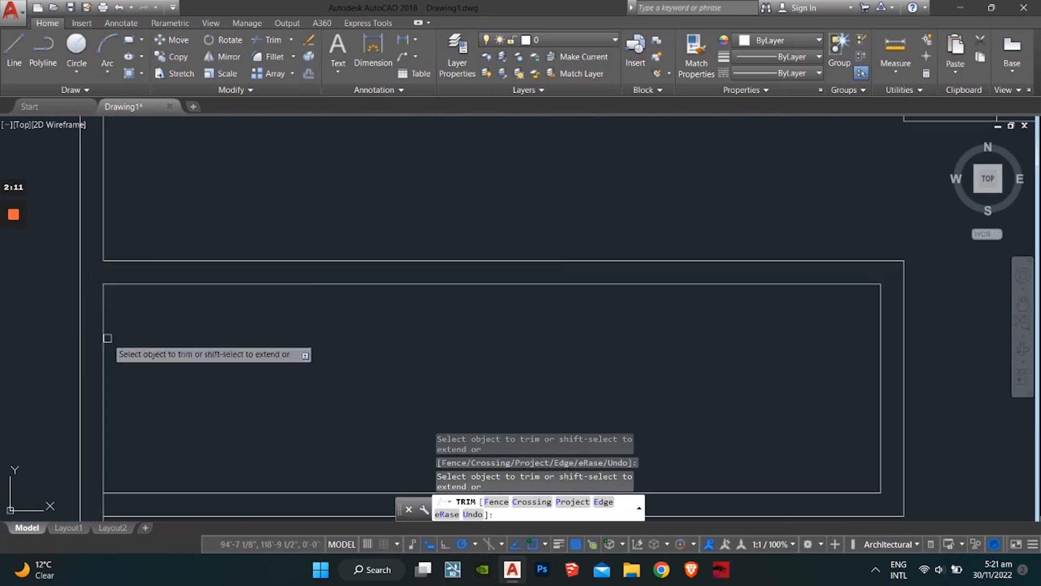
pyautogui.scroll(-2, 168, 339)
pyautogui.moveTo(167, 339); pyautogui.dragTo(163, 354, button='middle')
pyautogui.scroll(-5, 302, 325)
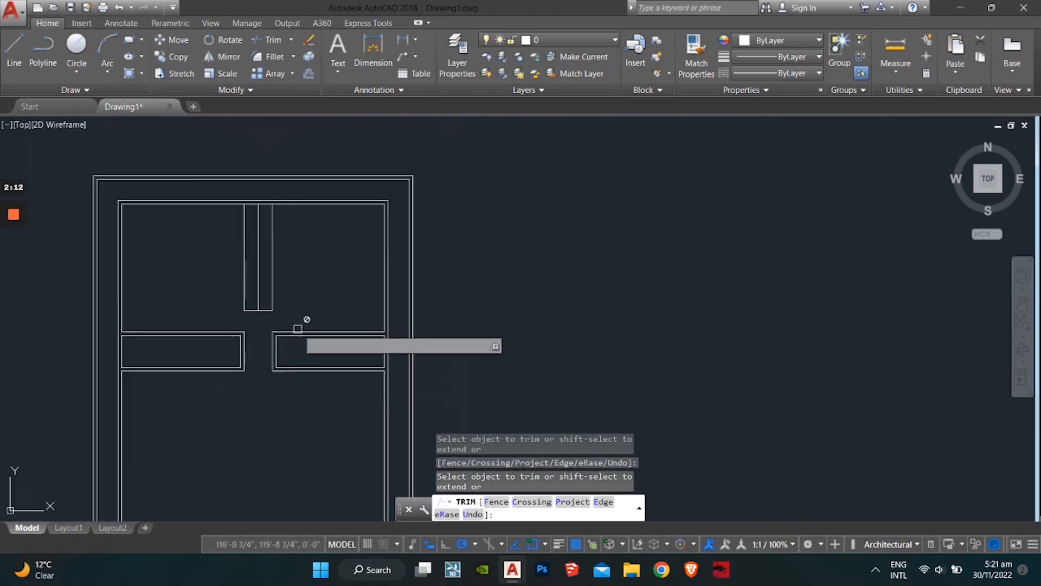
pyautogui.scroll(1, 337, 358)
pyautogui.scroll(5, 285, 347)
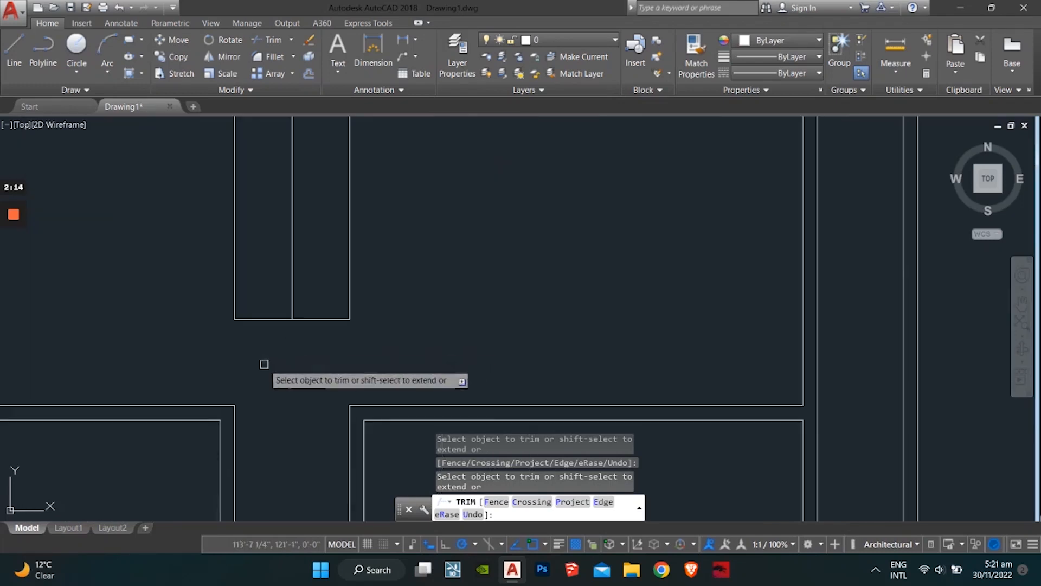
pyautogui.press('Escape')
pyautogui.press('Escape')
pyautogui.press('Escape')
# Offset the lower closing line of the central vertical strip 6" upward.
pyautogui.moveTo(258, 365); pyautogui.dragTo(277, 385, button='middle')
pyautogui.scroll(2, 278, 385)
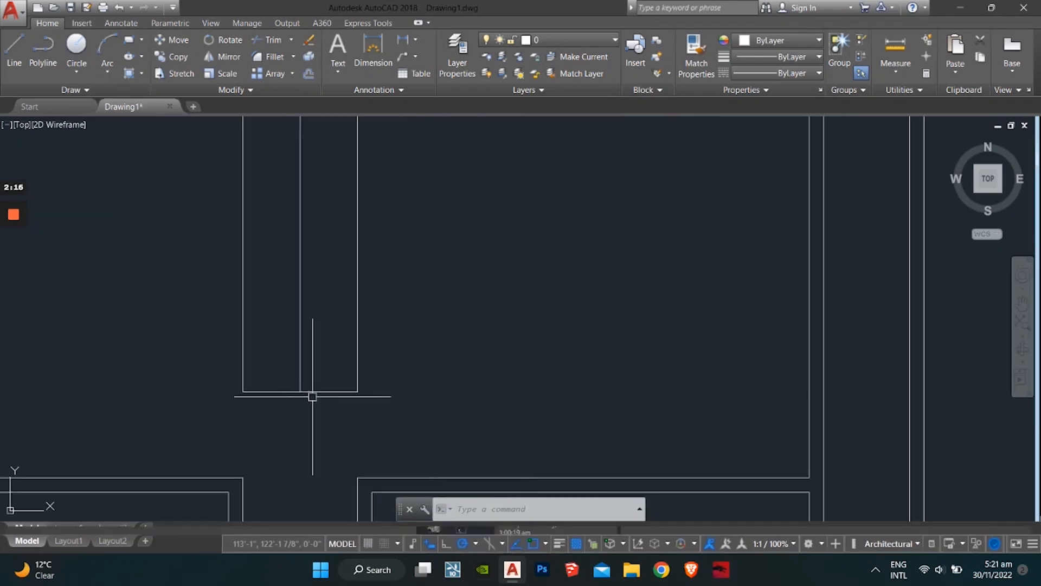
pyautogui.scroll(-2, 272, 398)
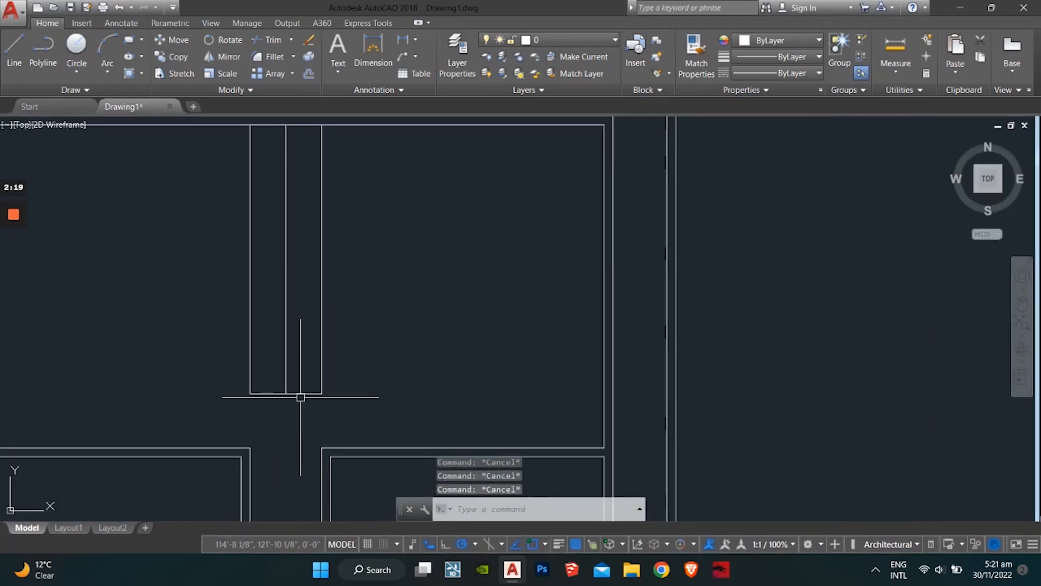
pyautogui.press('Return')
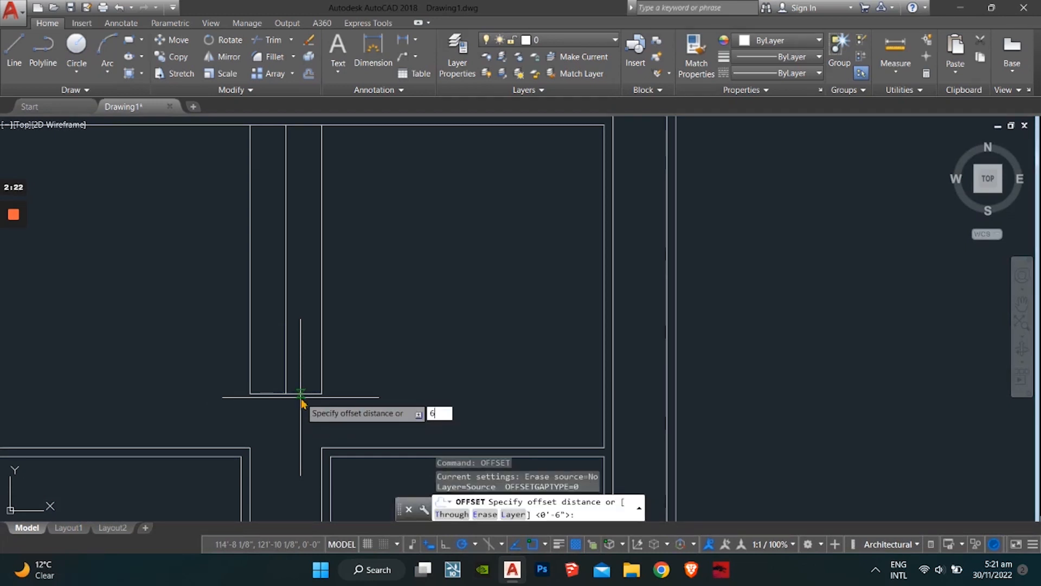
pyautogui.press('Return')
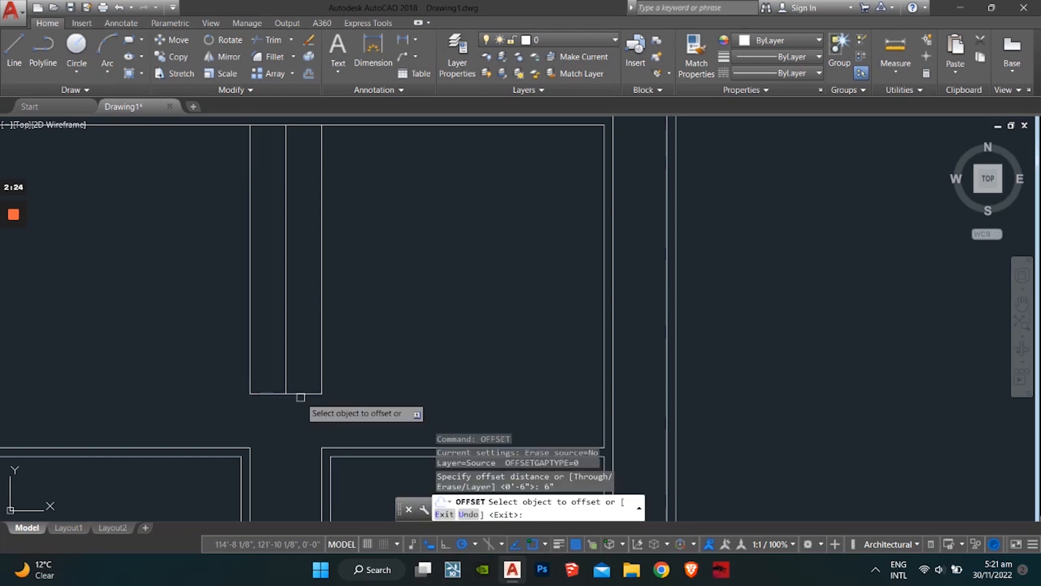
pyautogui.click(292, 392)
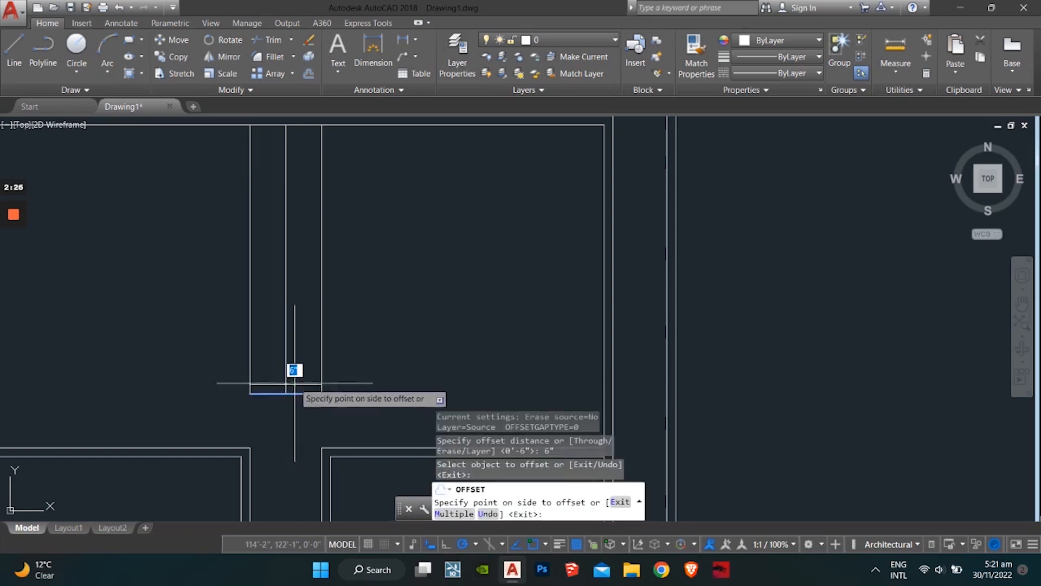
pyautogui.click(294, 379)
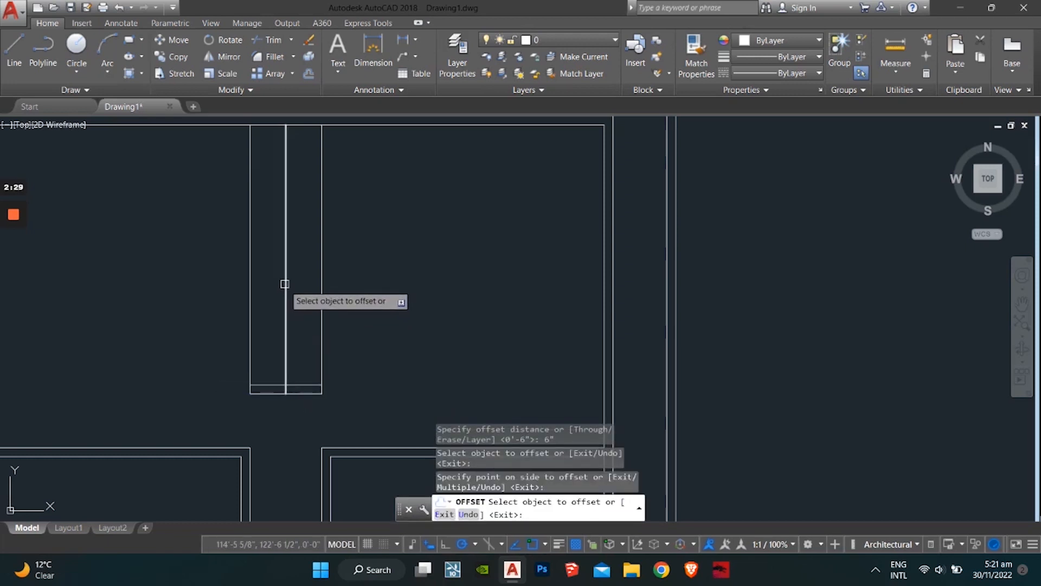
pyautogui.moveTo(284, 252); pyautogui.dragTo(288, 326, button='middle')
pyautogui.press('Escape')
pyautogui.press('Escape')
pyautogui.press('Escape')
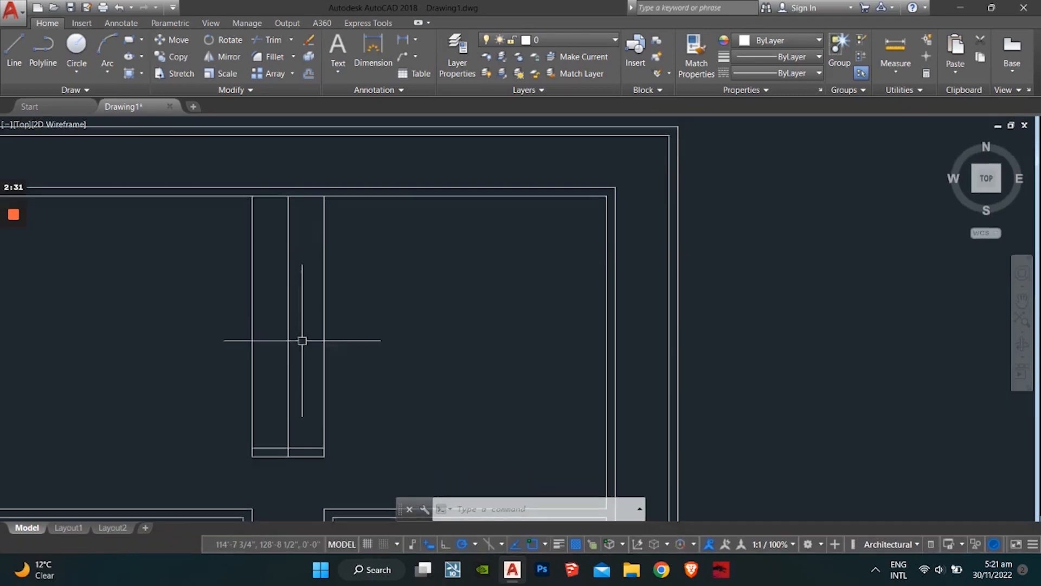
# Offset the centre line of the vertical strip 3" to both sides.
pyautogui.write('off')
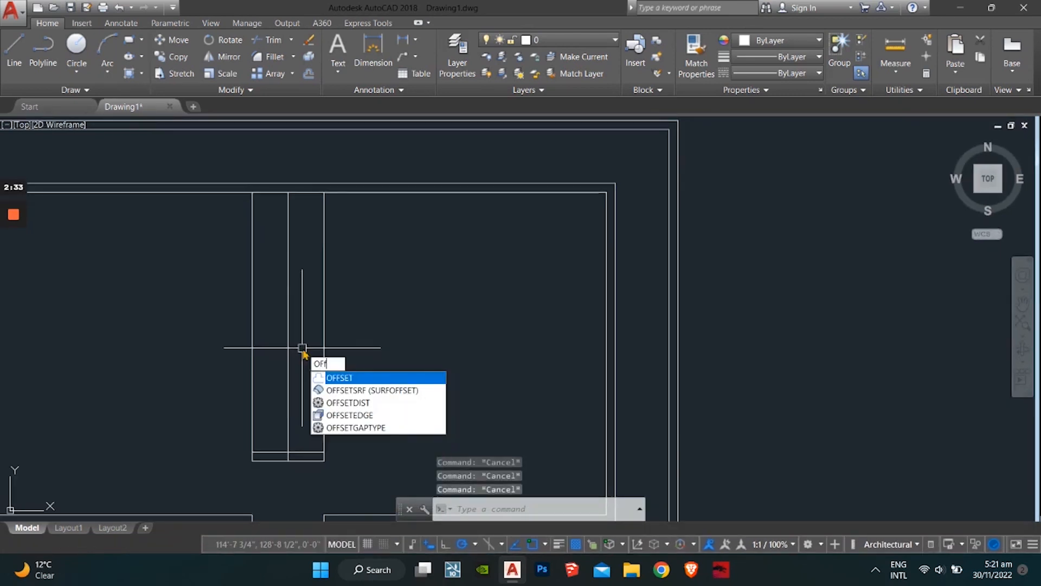
pyautogui.press('Return')
pyautogui.write('3')
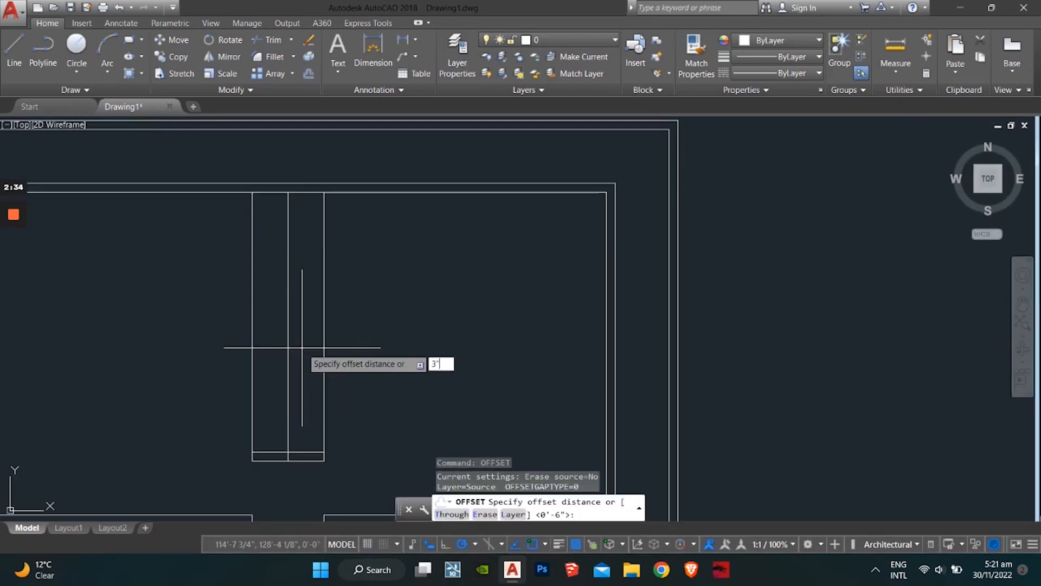
pyautogui.press('Return')
pyautogui.click(289, 340)
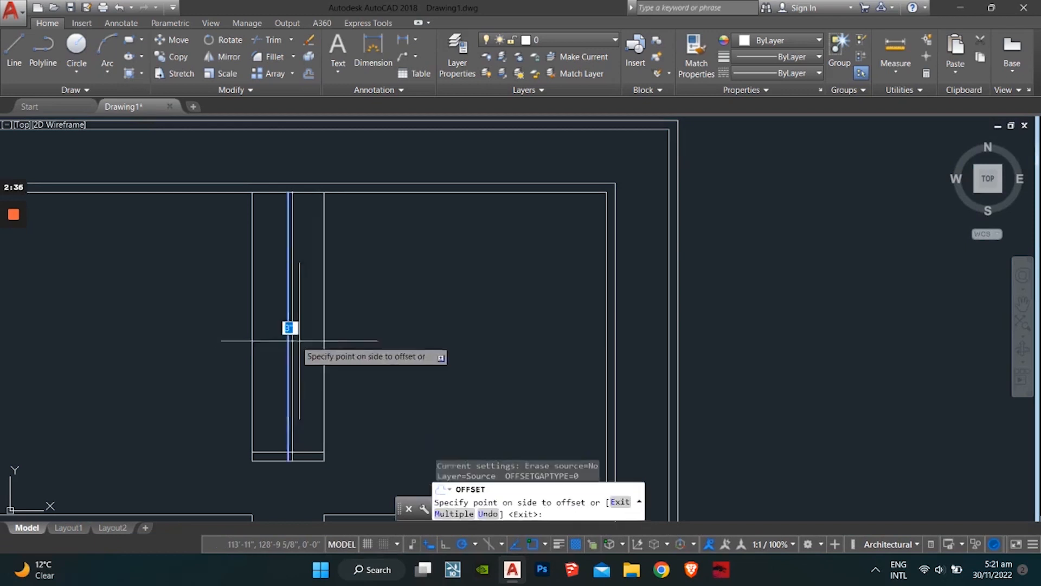
pyautogui.click(286, 343)
pyautogui.scroll(4, 274, 448)
pyautogui.press('Escape')
pyautogui.press('Escape')
pyautogui.press('Escape')
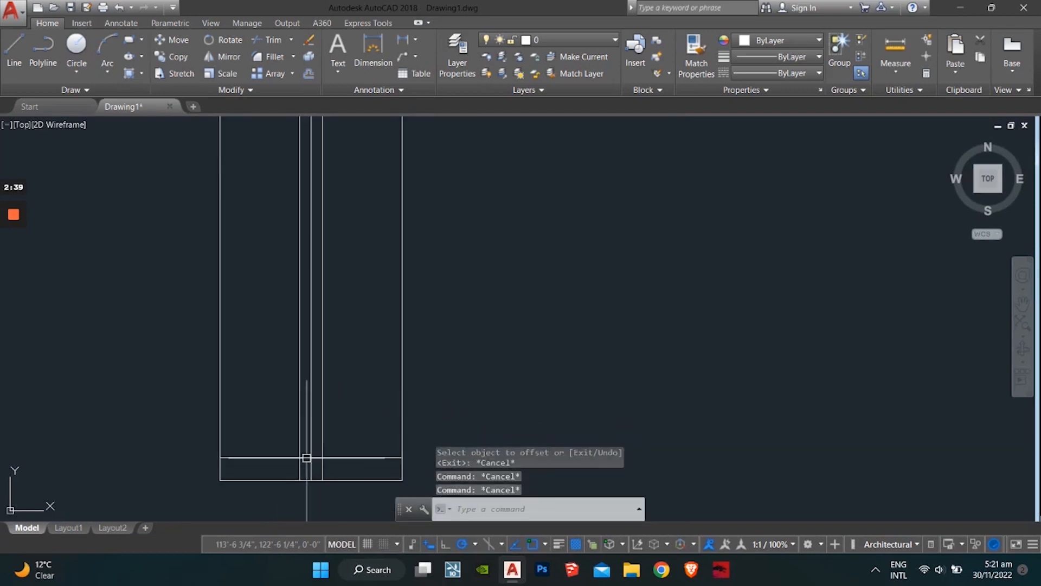
# Trim the crossing wall line segments at the lower end of the vertical strip to open the wall junction.
pyautogui.write('tr')
pyautogui.press('Return')
pyautogui.press('Return')
pyautogui.scroll(2, 317, 456)
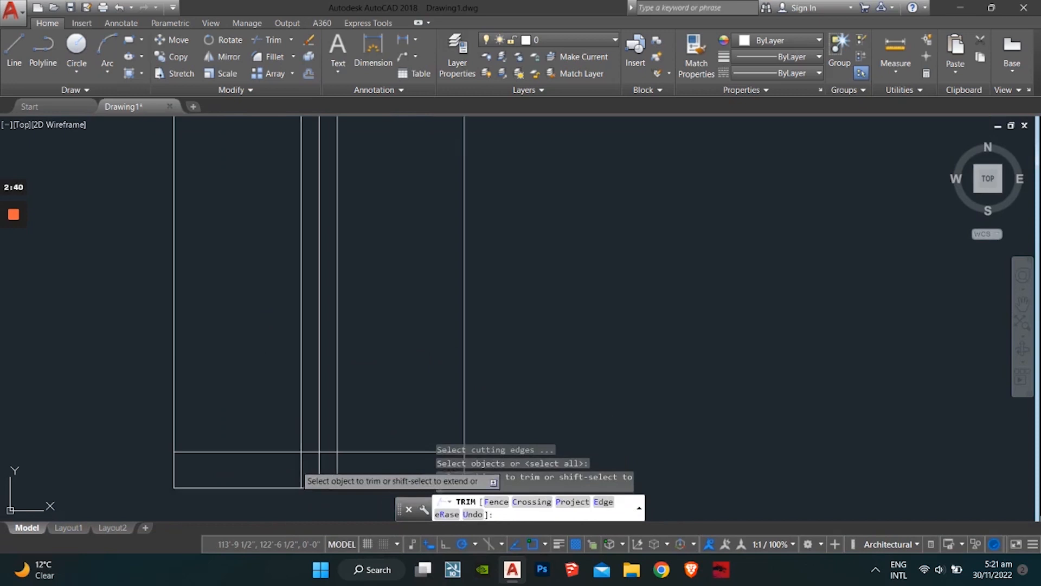
pyautogui.click(311, 452)
pyautogui.click(302, 472)
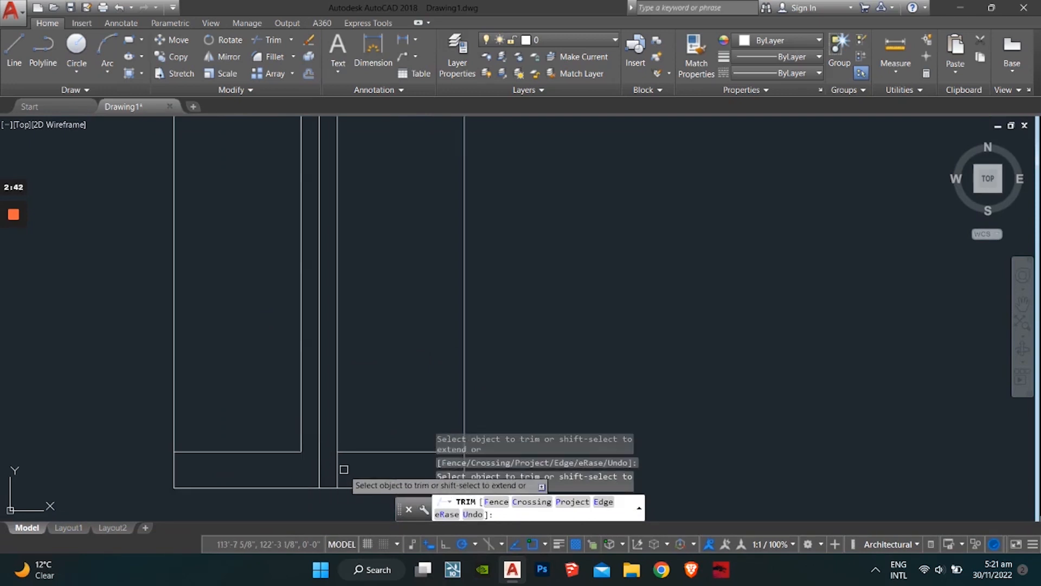
pyautogui.scroll(-1, 323, 480)
pyautogui.press('Escape')
# Delete the original centre line between the two offset lines in the vertical strip.
pyautogui.click(320, 467)
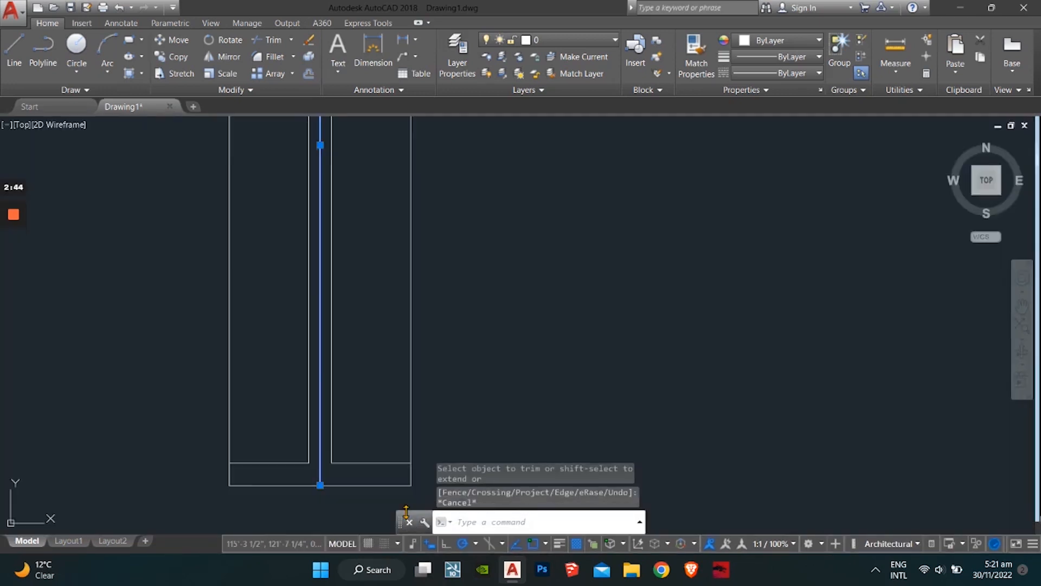
pyautogui.press('Delete')
pyautogui.press('Escape')
# Draw a diagonal line across the right compartment of the central vertical strip, from its lower inner corner to its upper outer corner.
pyautogui.scroll(-3, 362, 372)
pyautogui.scroll(5, 363, 379)
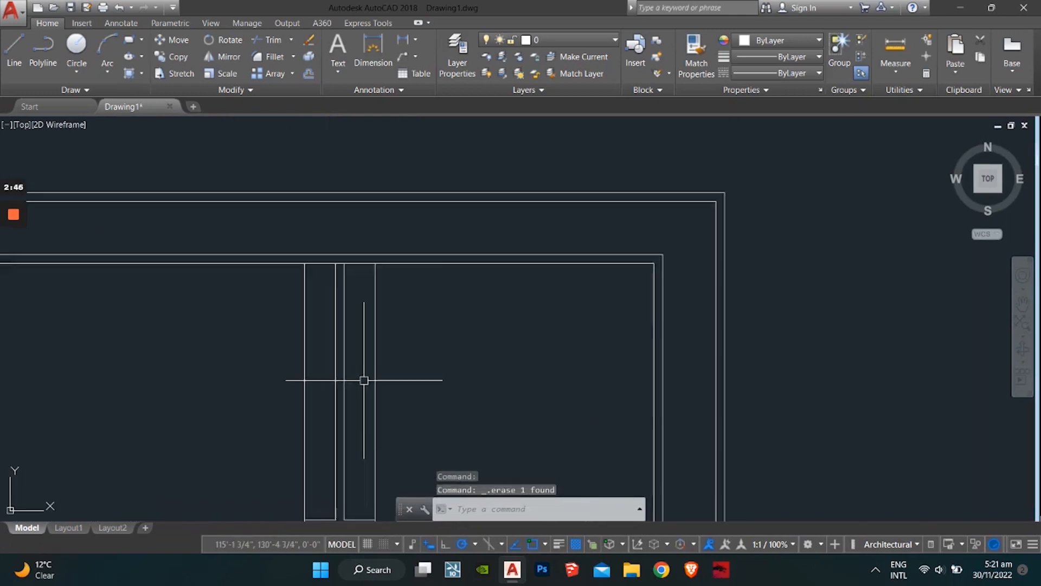
pyautogui.write('l')
pyautogui.press('Return')
pyautogui.scroll(2, 325, 365)
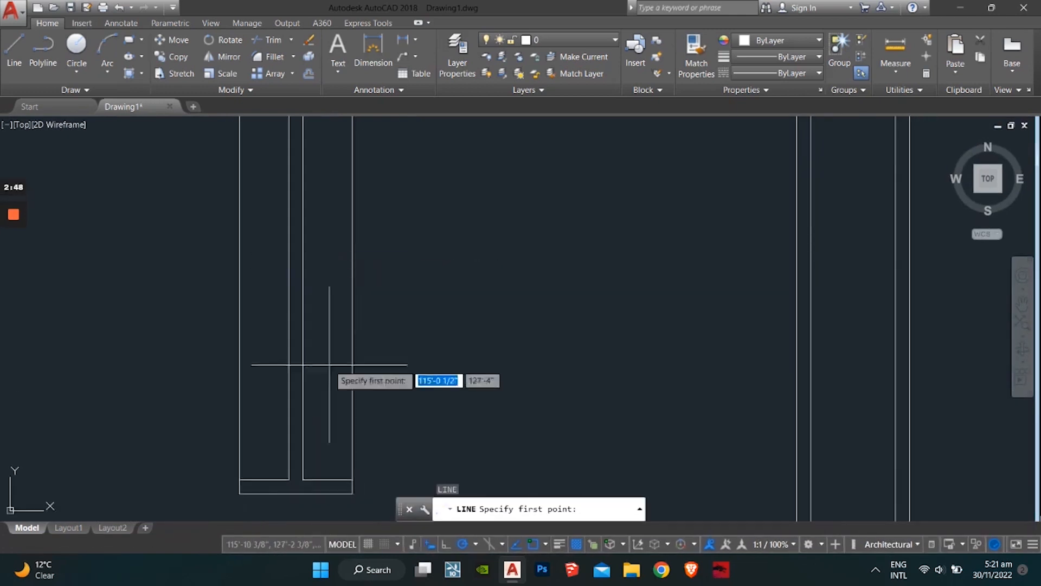
pyautogui.click(303, 480)
pyautogui.moveTo(322, 268); pyautogui.dragTo(305, 537, button='middle')
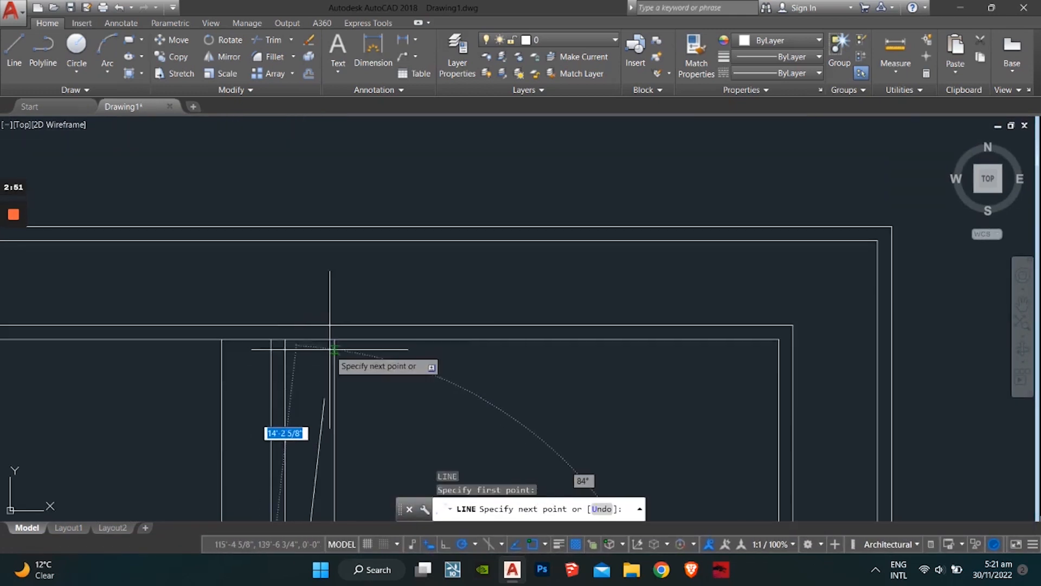
pyautogui.press('Escape')
pyautogui.scroll(-6, 298, 408)
pyautogui.scroll(2, 296, 485)
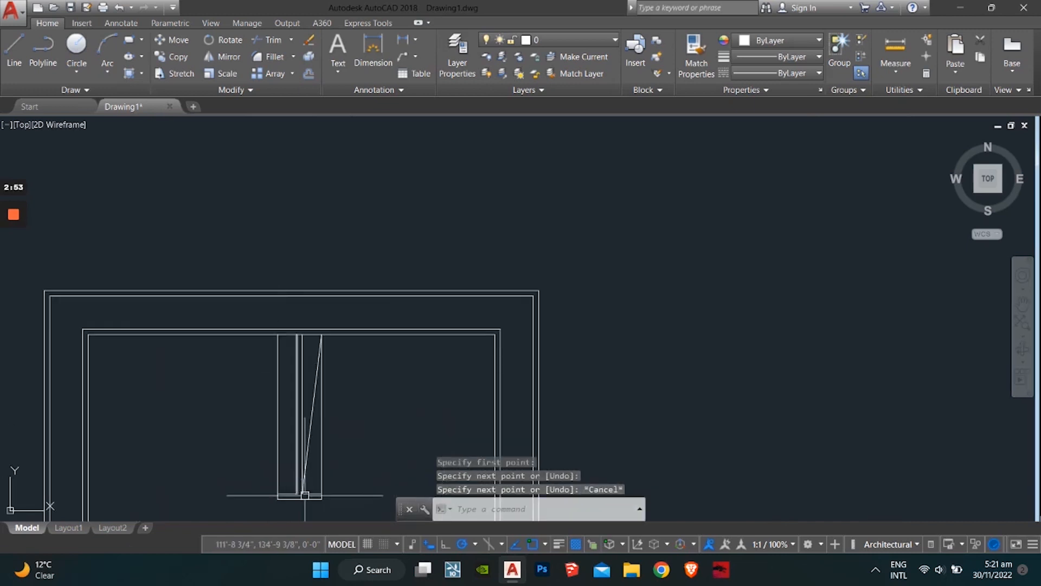
# Draw a mirrored diagonal line across the left compartment of the vertical strip, from its lower inner corner to its upper outer corner.
pyautogui.press('Return')
pyautogui.scroll(4, 294, 489)
pyautogui.click(302, 493)
pyautogui.moveTo(206, 250); pyautogui.dragTo(232, 389, button='middle')
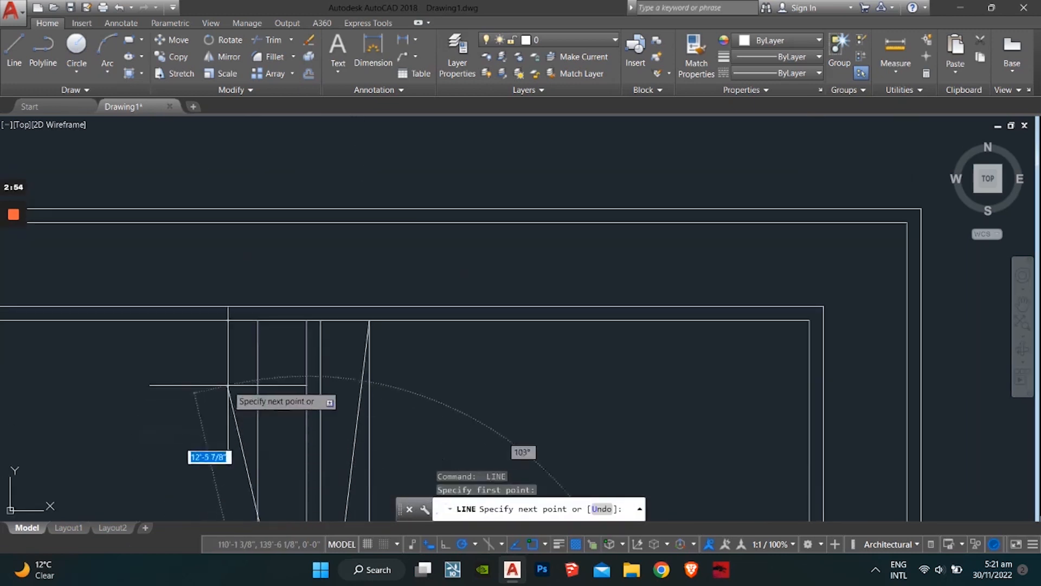
pyautogui.press('Escape')
pyautogui.press('Escape')
pyautogui.press('Escape')
# Trim the inner top wall line between the two centre lines at the upper end of the vertical strip.
pyautogui.scroll(4, 310, 328)
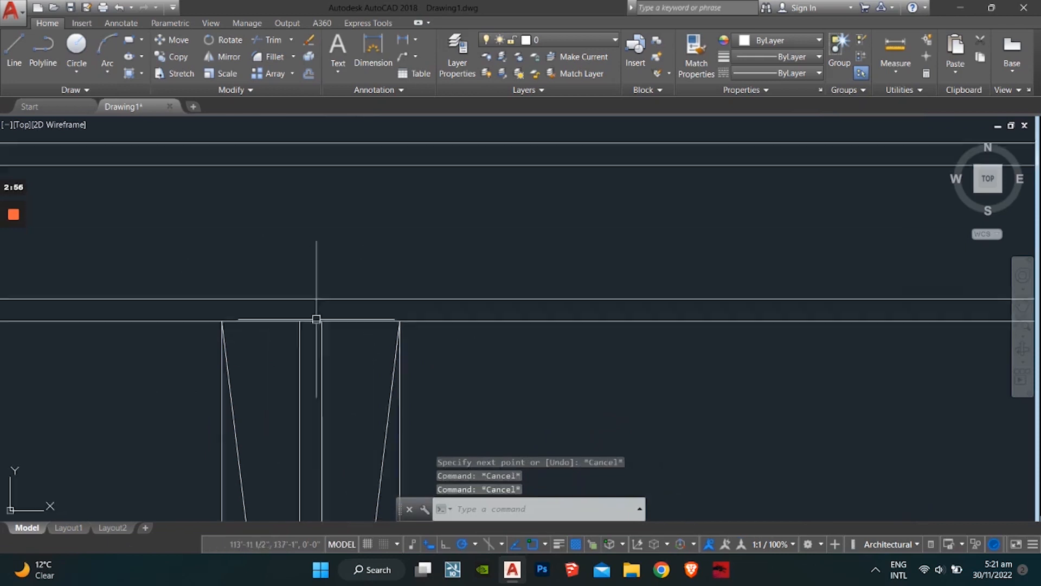
pyautogui.write('r')
pyautogui.press('Return')
pyautogui.press('Return')
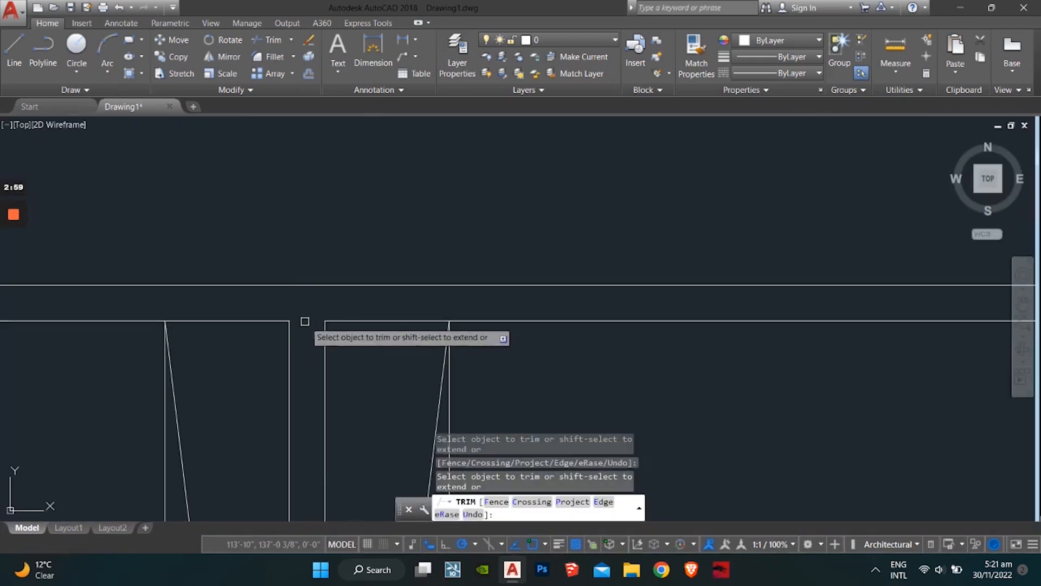
pyautogui.scroll(-5, 325, 379)
pyautogui.press('Escape')
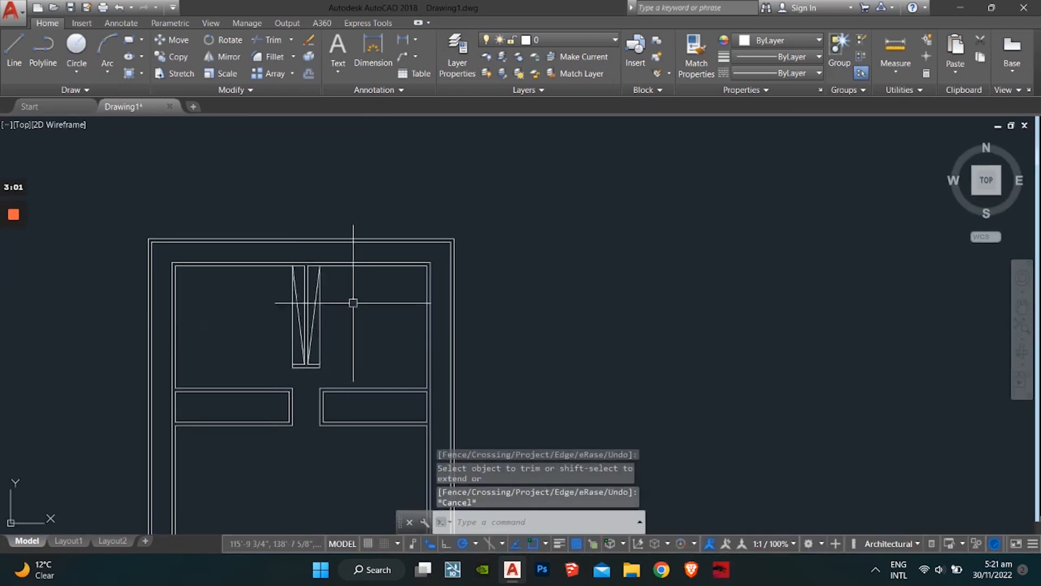
# Examine the overall floor plan and the open area below the two horizontal partition blocks.
pyautogui.scroll(3, 305, 289)
pyautogui.moveTo(309, 365); pyautogui.dragTo(283, 287, button='middle')
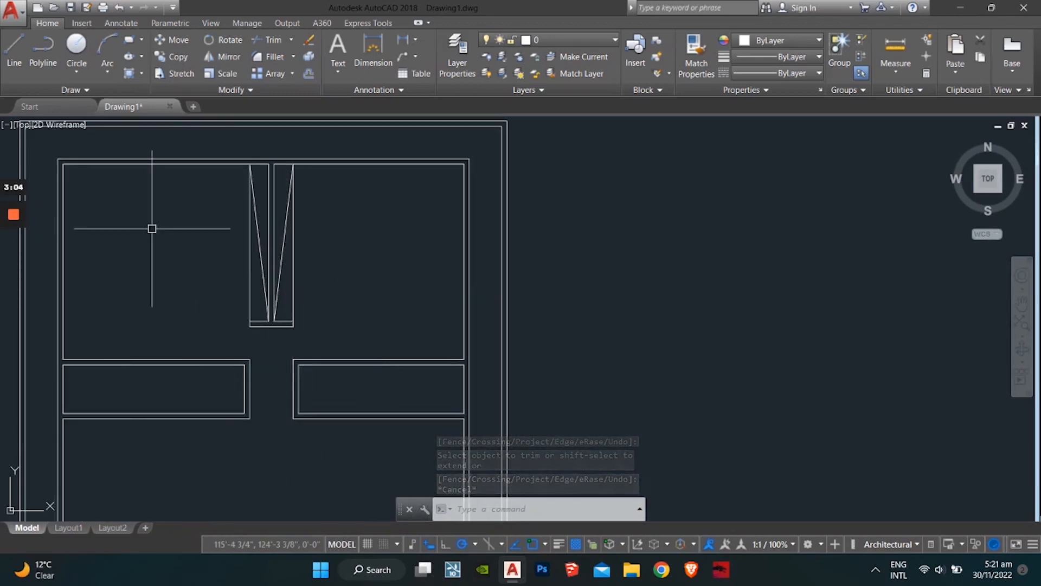
pyautogui.moveTo(190, 255); pyautogui.dragTo(278, 308, button='middle')
pyautogui.scroll(-1, 415, 369)
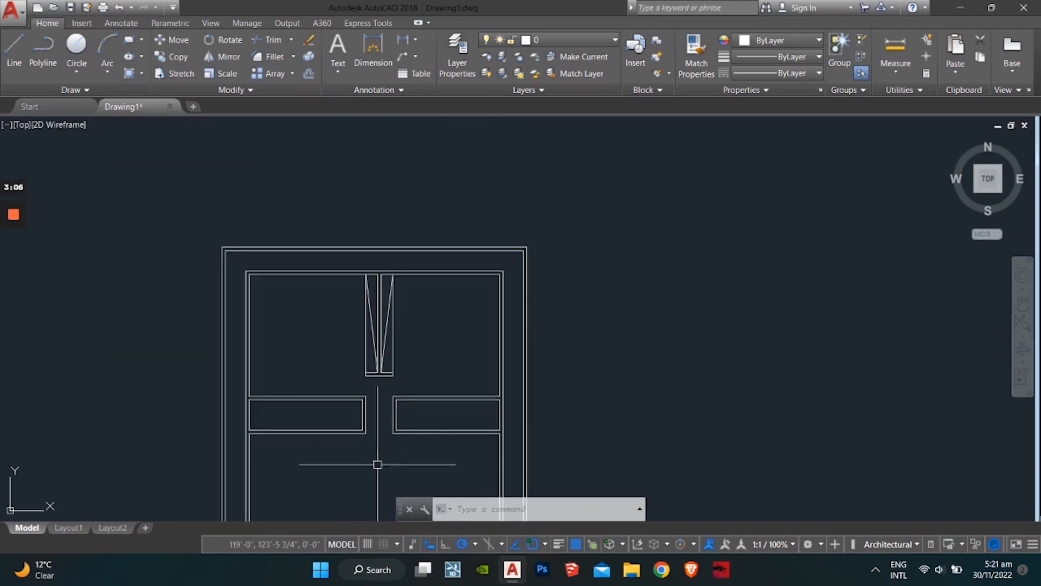
pyautogui.moveTo(377, 464); pyautogui.dragTo(321, 270, button='middle')
pyautogui.scroll(-1, 301, 334)
pyautogui.moveTo(300, 334); pyautogui.dragTo(250, 373, button='middle')
pyautogui.press('Escape')
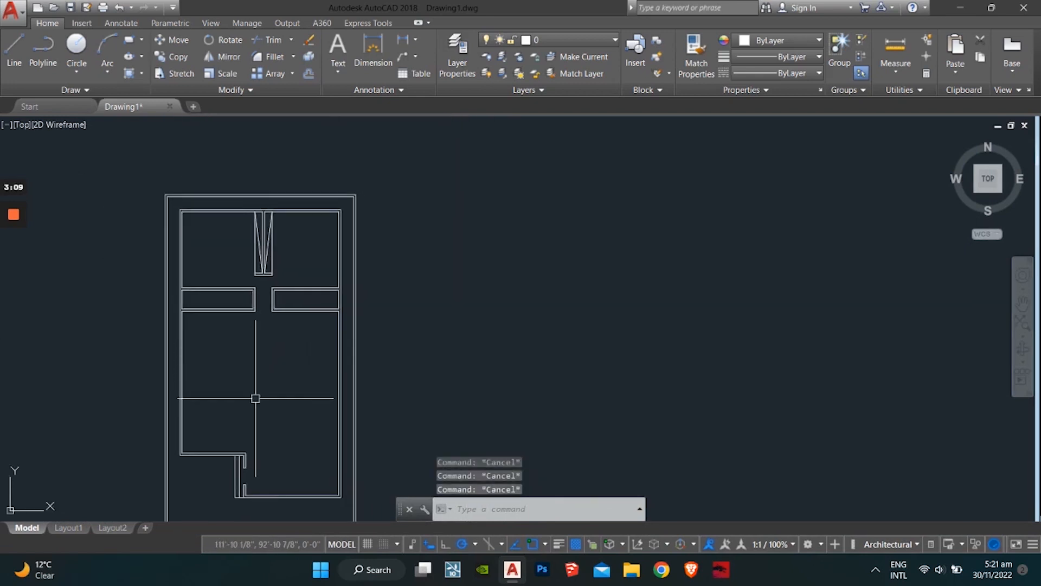
pyautogui.scroll(-1, 259, 381)
pyautogui.scroll(4, 260, 381)
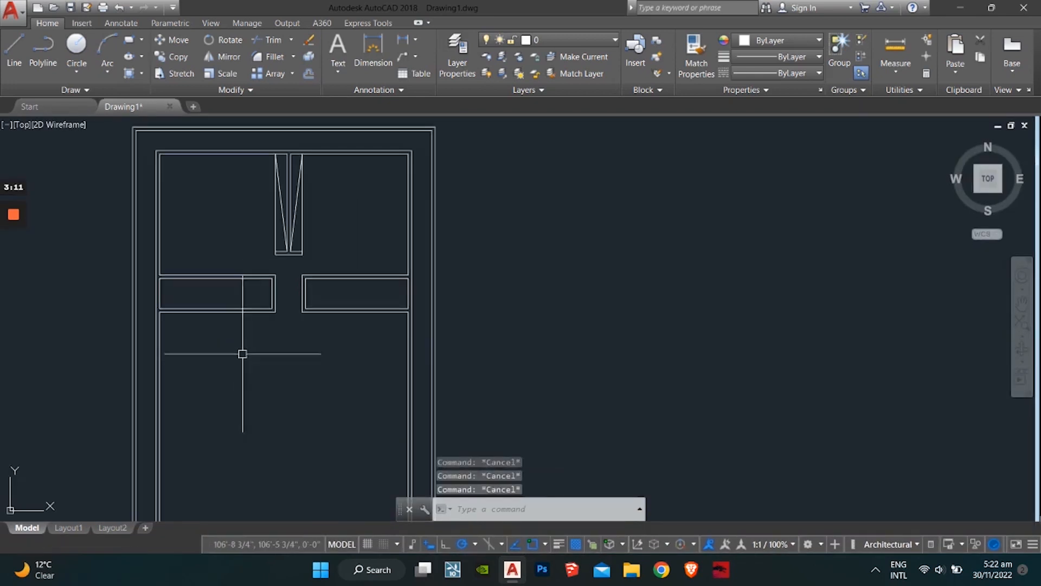
pyautogui.scroll(-3, 253, 370)
pyautogui.scroll(1, 276, 379)
pyautogui.scroll(4, 255, 374)
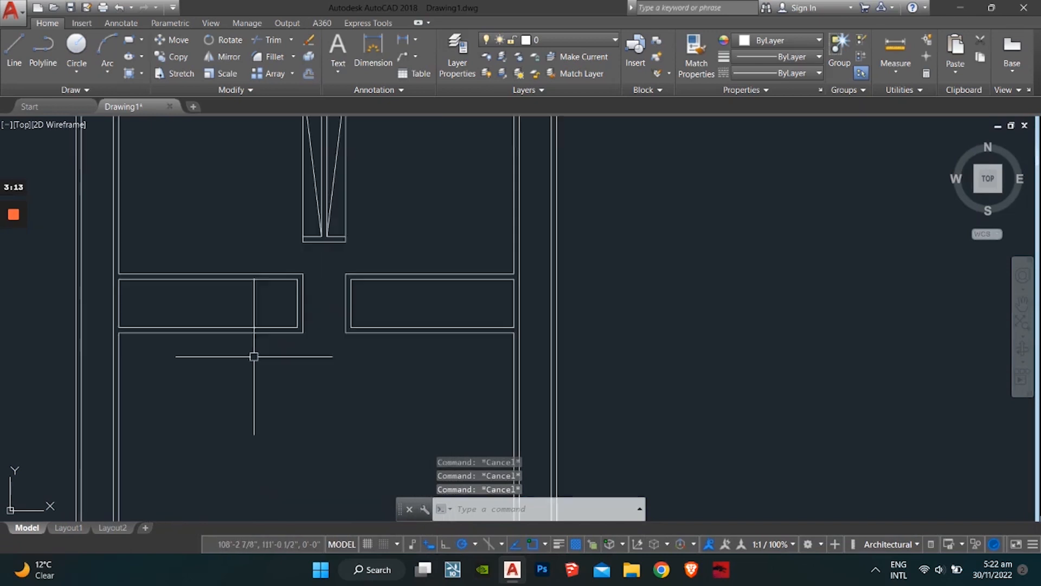
pyautogui.moveTo(251, 356); pyautogui.dragTo(302, 344, button='middle')
pyautogui.scroll(-2, 299, 353)
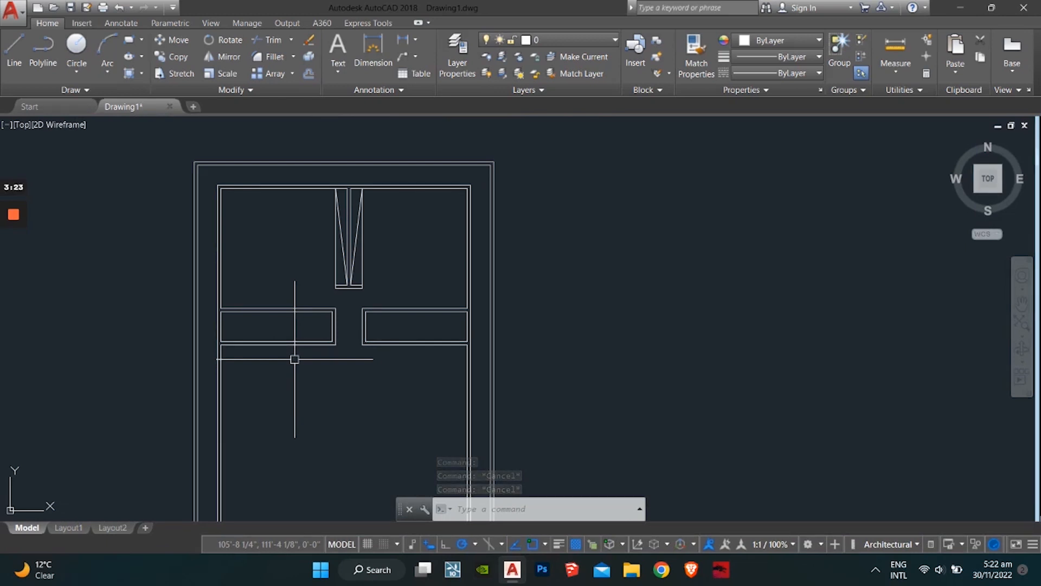
pyautogui.press('Escape')
pyautogui.press('Escape')
pyautogui.press('Escape')
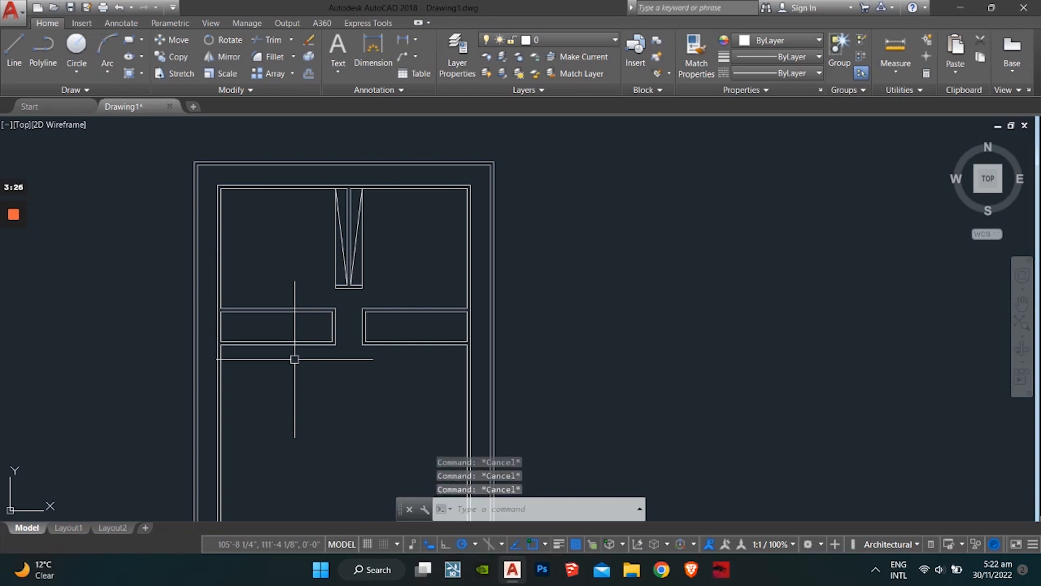
# Offset the lower outer line of the left horizontal partition block 8' downward.
pyautogui.press('Return')
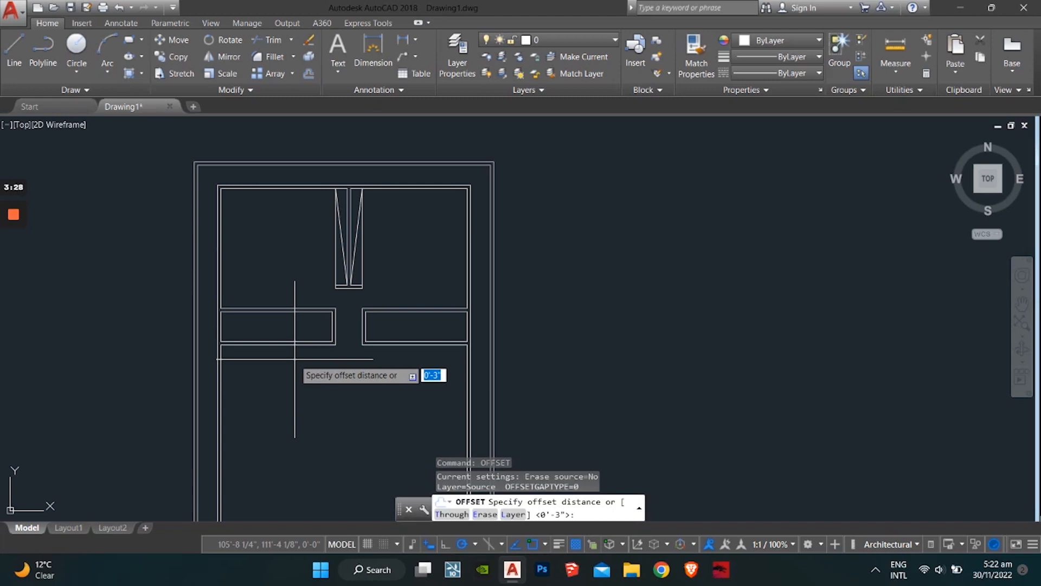
pyautogui.write("8'")
pyautogui.press('Return')
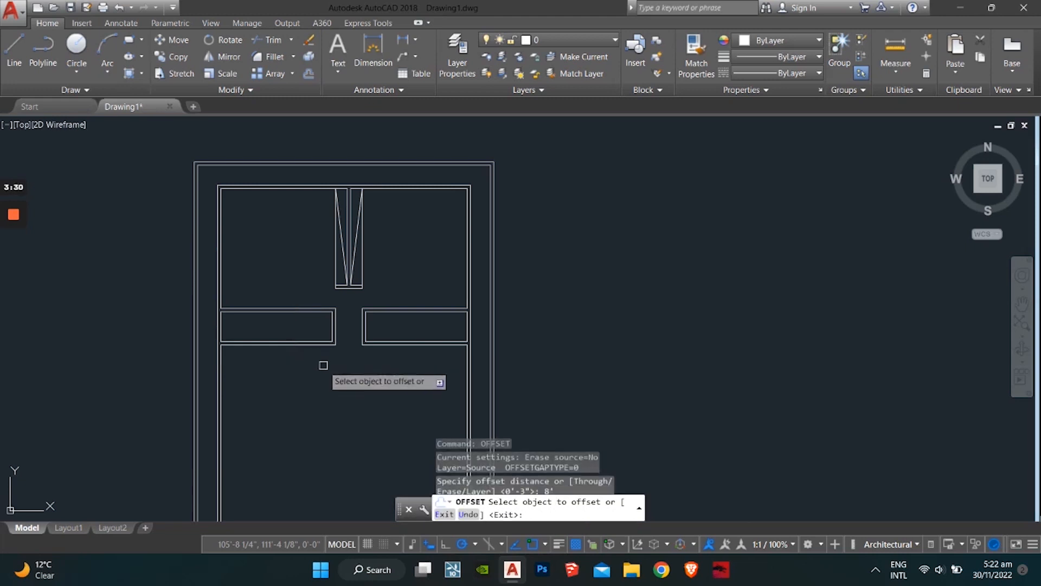
pyautogui.click(289, 345)
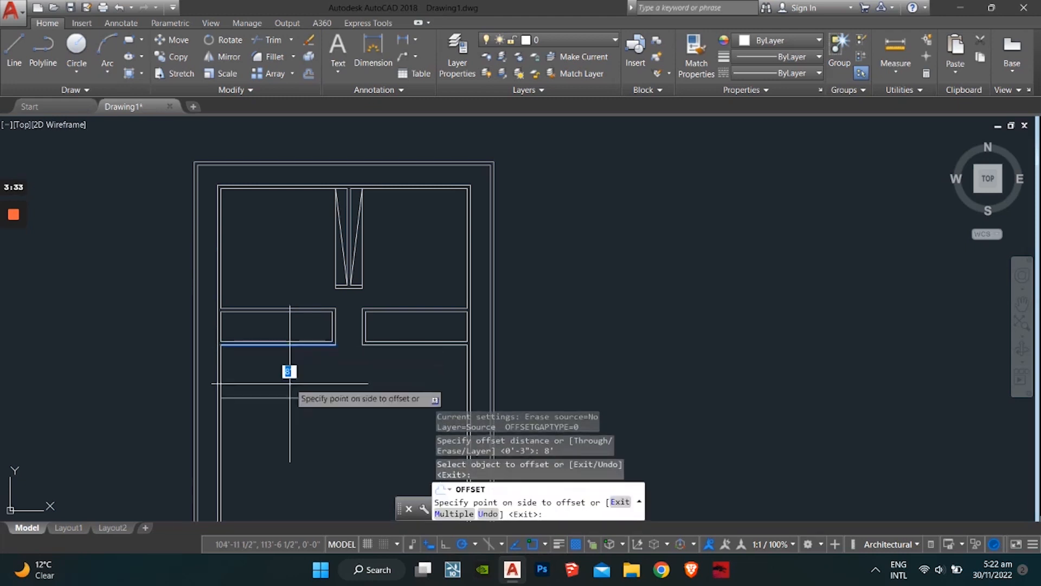
pyautogui.click(288, 365)
pyautogui.press('Escape')
pyautogui.press('Escape')
pyautogui.press('Escape')
pyautogui.scroll(2, 322, 405)
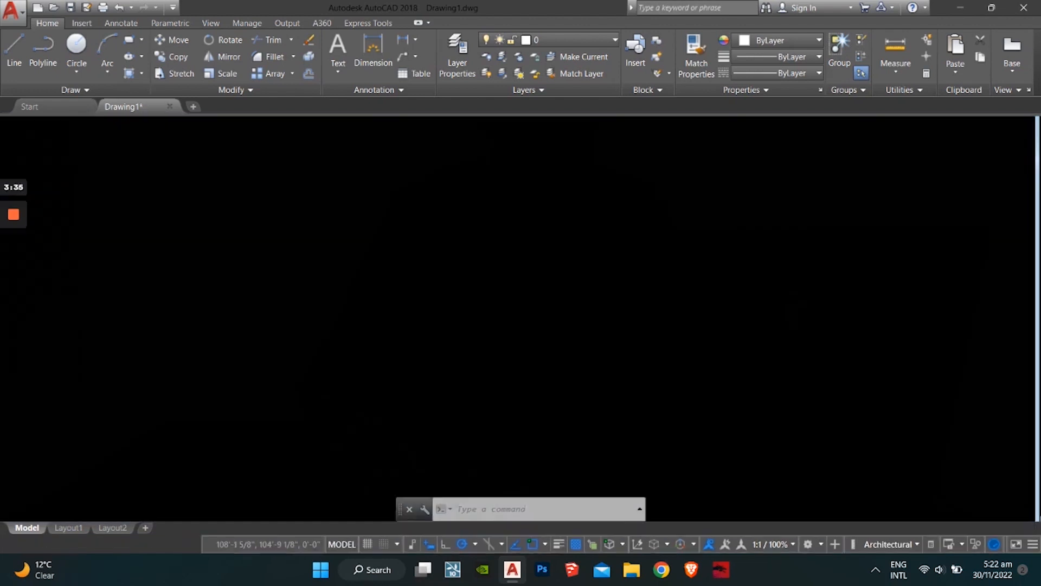
# Offset the new horizontal line below the left partition block 6" downward to form a double-line wall.
pyautogui.write('of')
pyautogui.press('Return')
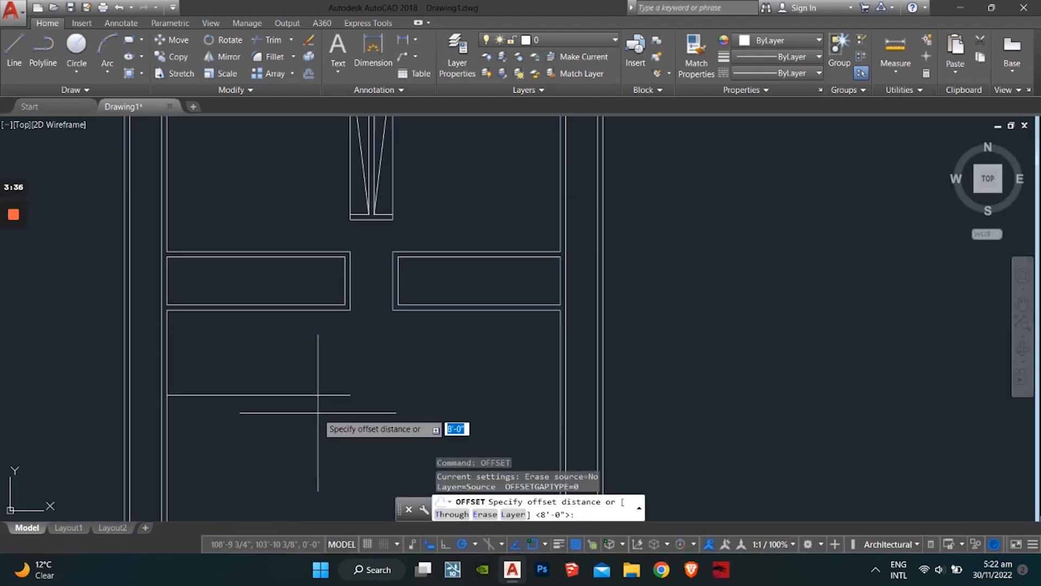
pyautogui.write('6')
pyautogui.press('Return')
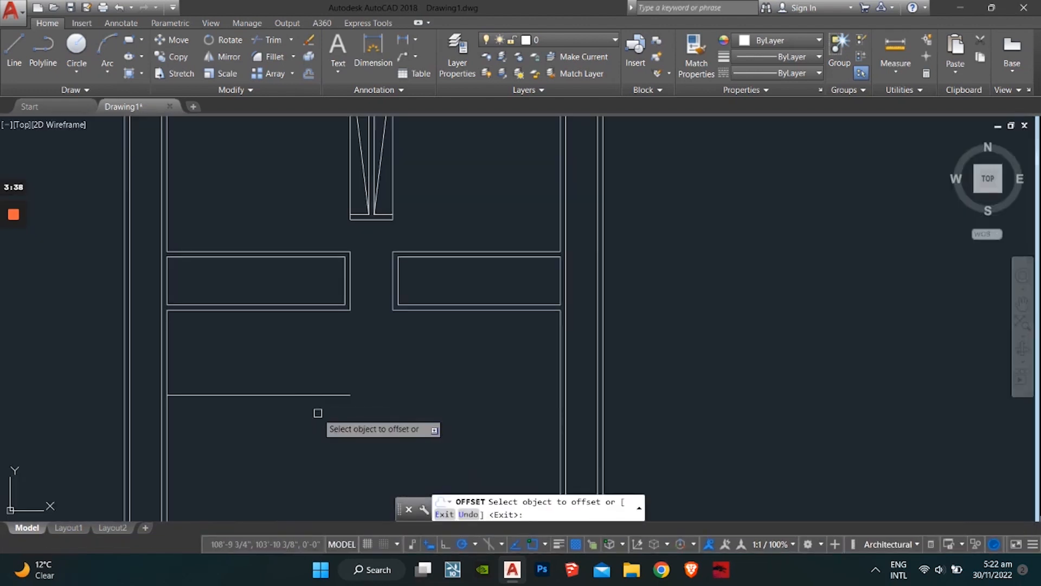
pyautogui.click(263, 395)
pyautogui.click(243, 418)
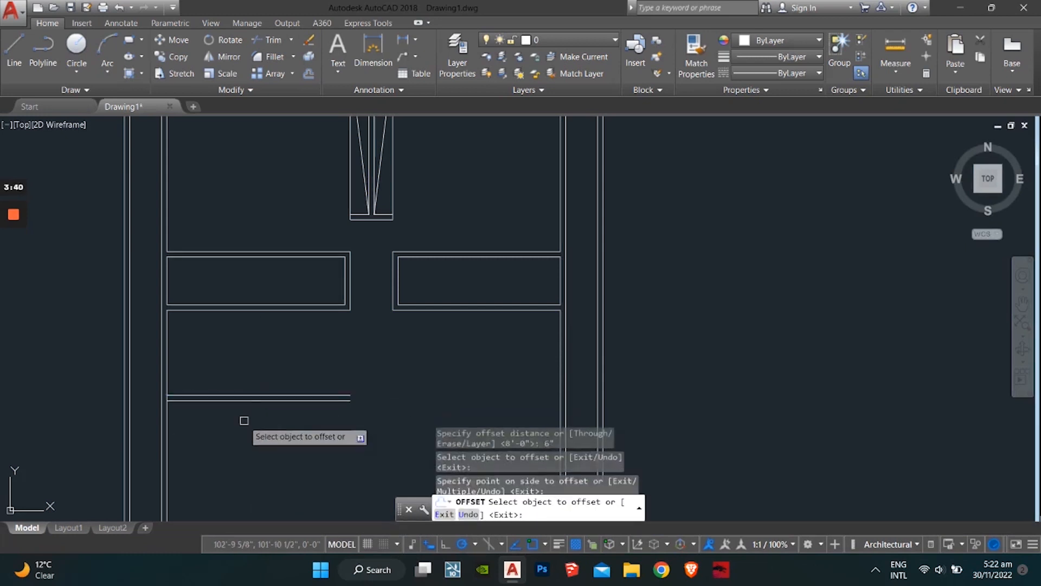
pyautogui.press('Escape')
pyautogui.press('Escape')
pyautogui.press('Escape')
# Trim the left inner wall line between the two new horizontal lines to open the wall junction.
pyautogui.press('Return')
pyautogui.press('Return')
pyautogui.scroll(4, 170, 404)
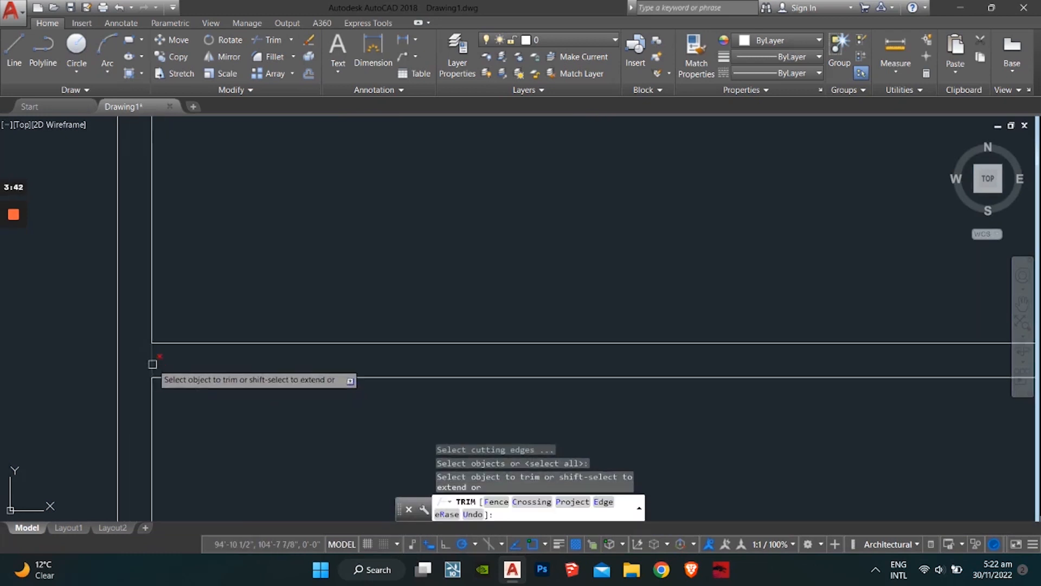
pyautogui.click(151, 365)
pyautogui.press('Escape')
pyautogui.scroll(-4, 197, 393)
pyautogui.moveTo(498, 372); pyautogui.dragTo(420, 367, button='middle')
pyautogui.press('Escape')
# Close the right end of the new horizontal wall with a short vertical line.
pyautogui.write('l')
pyautogui.press('Return')
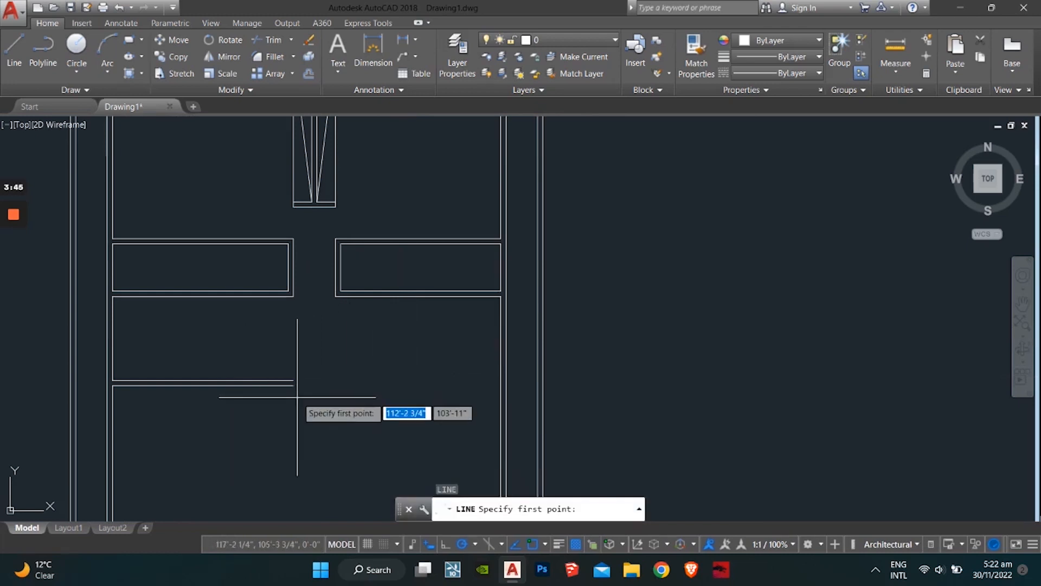
pyautogui.scroll(4, 297, 396)
pyautogui.click(277, 349)
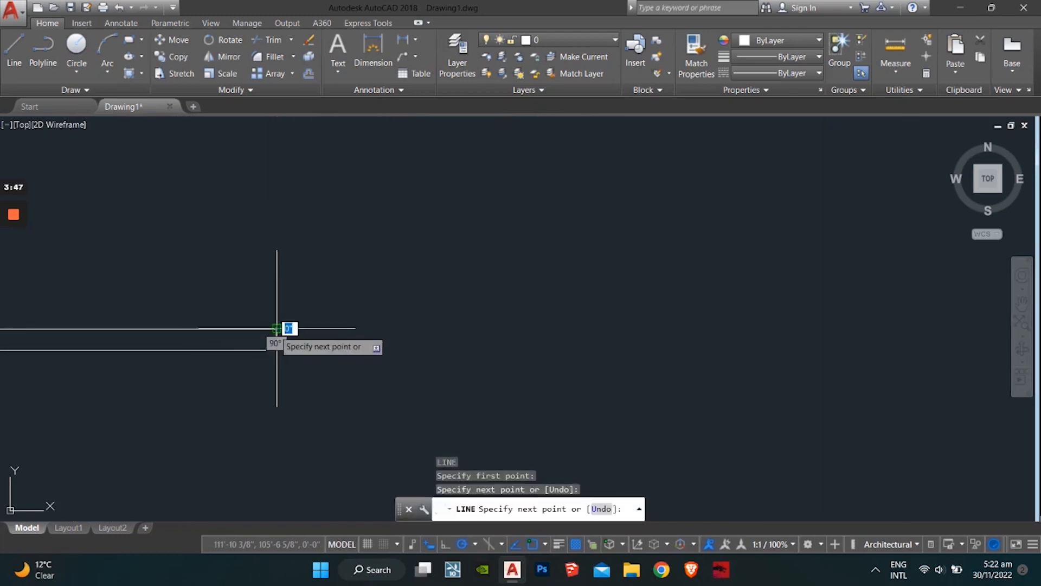
pyautogui.press('Escape')
pyautogui.press('Escape')
pyautogui.scroll(-4, 395, 341)
pyautogui.press('Escape')
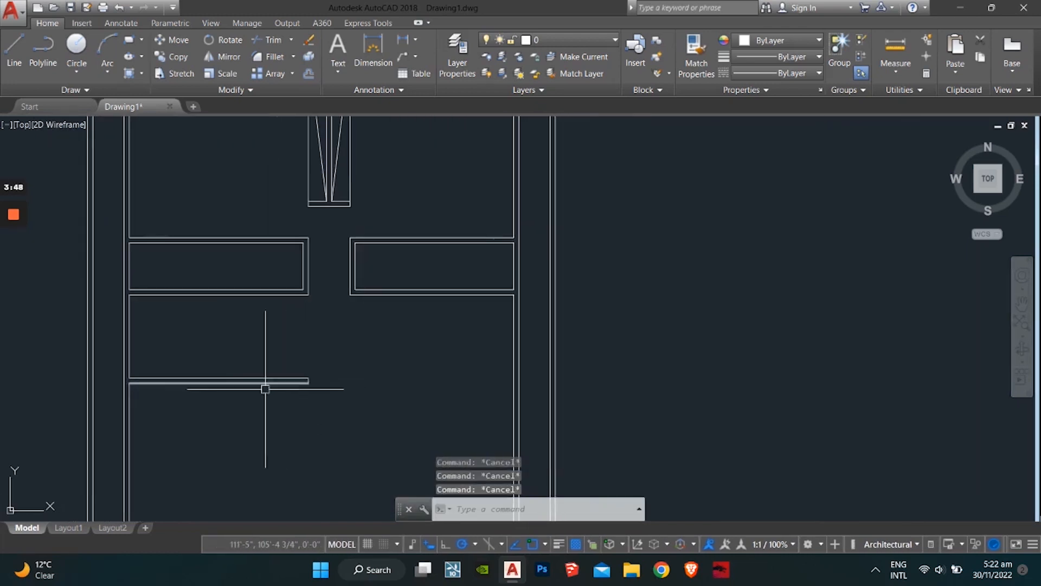
# Draw a vertical line from the new wall's upper right corner to the lower right corner of the left partition block.
pyautogui.moveTo(248, 378); pyautogui.dragTo(291, 405, button='middle')
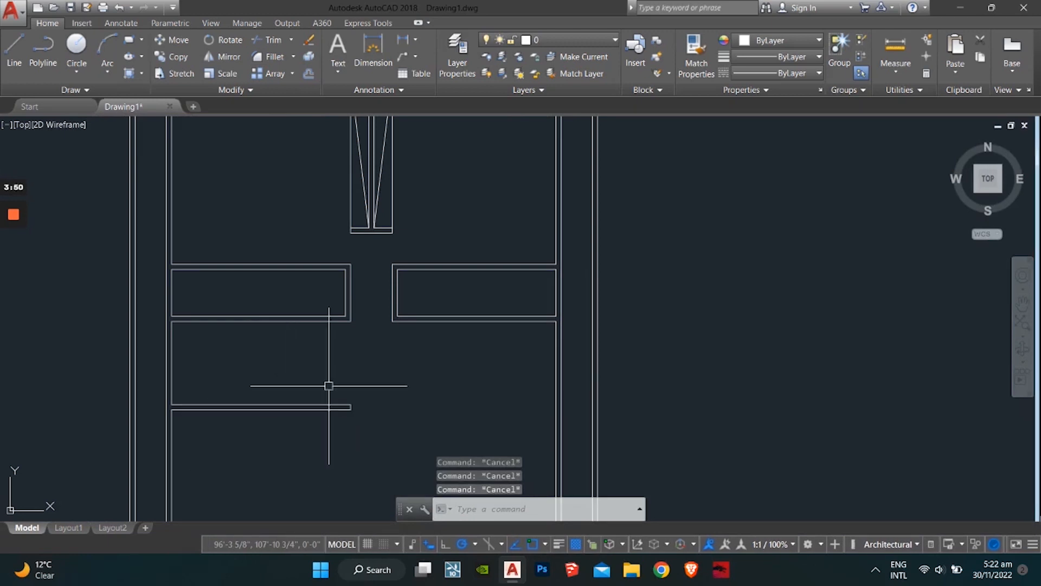
pyautogui.scroll(2, 355, 390)
pyautogui.press('Return')
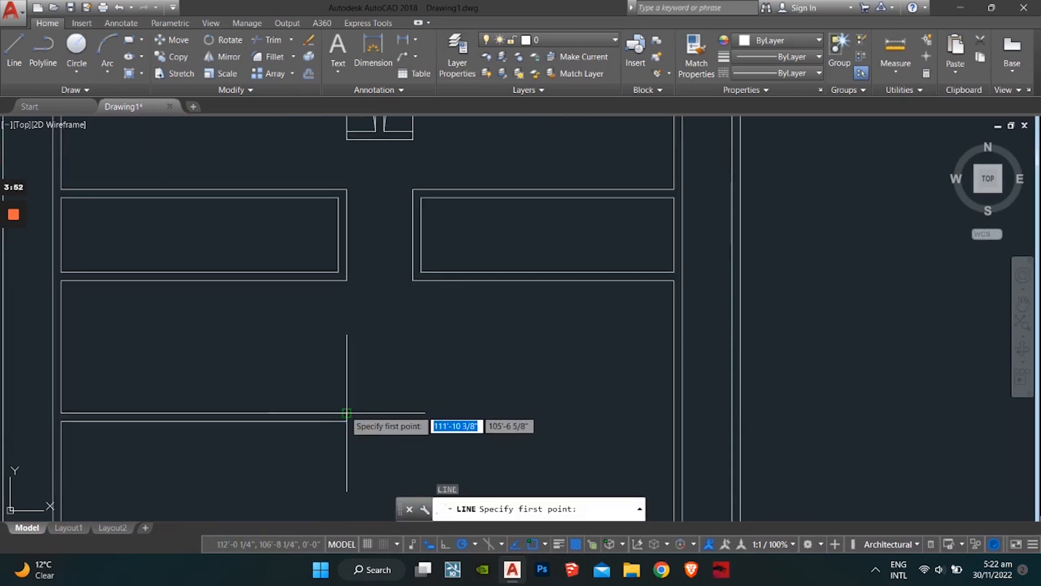
pyautogui.click(347, 412)
pyautogui.press('Escape')
pyautogui.press('Escape')
pyautogui.press('Escape')
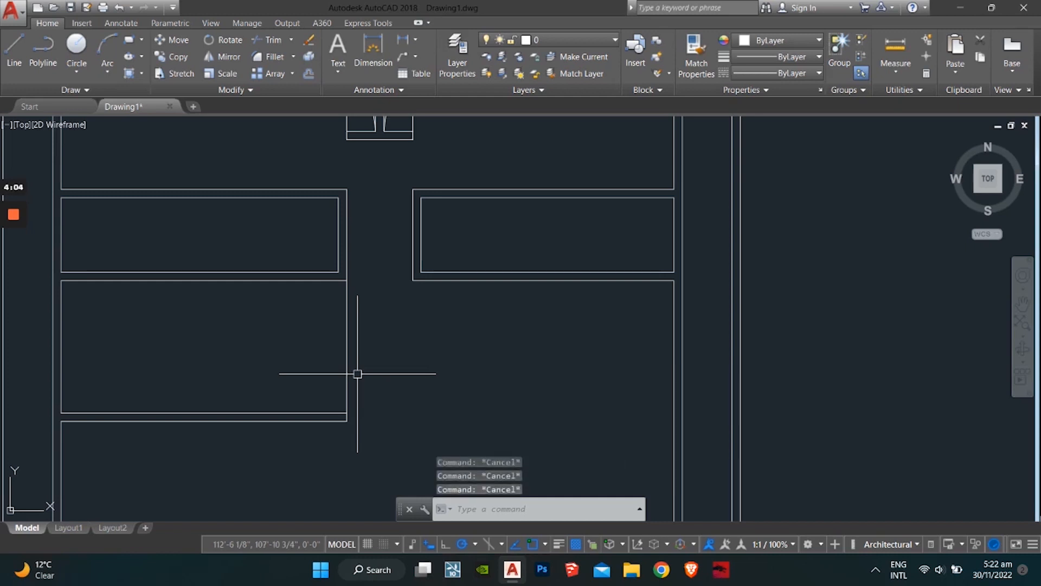
# Offset the vertical line successively 1' to the left eleven times to create evenly spaced stair tread lines.
pyautogui.press('Return')
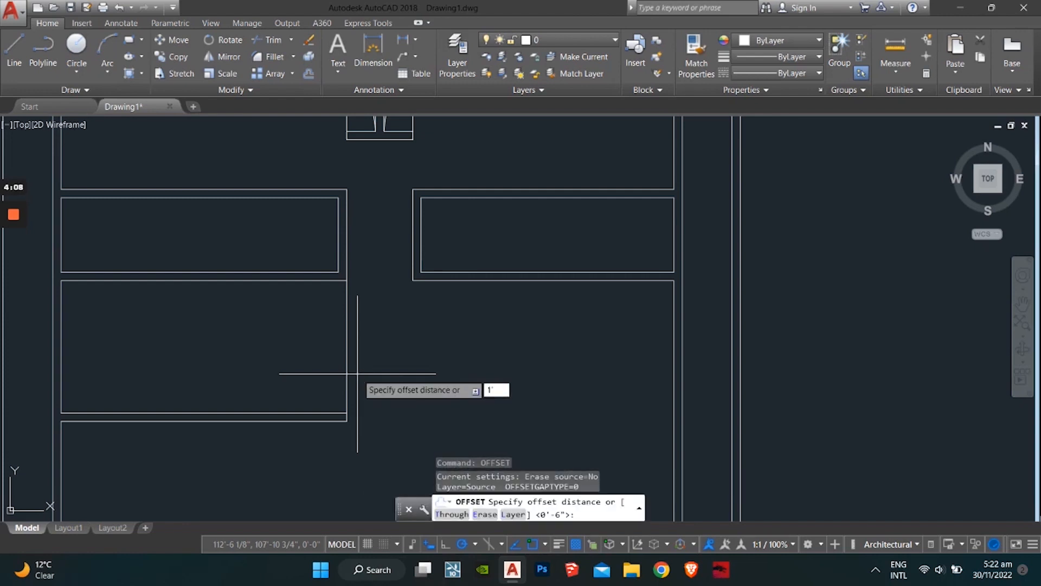
pyautogui.press('Return')
pyautogui.click(346, 370)
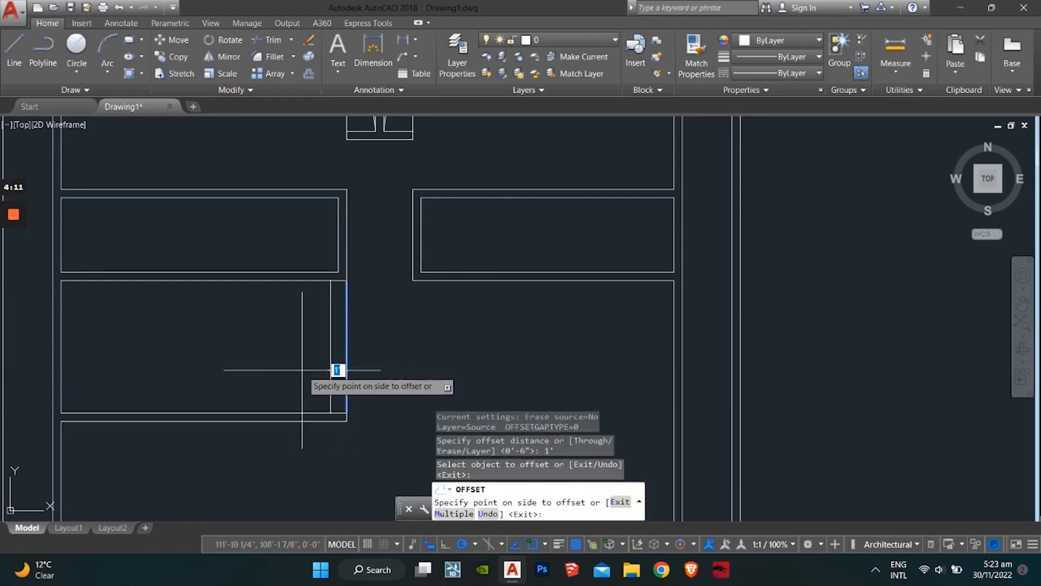
pyautogui.click(304, 366)
pyautogui.click(329, 367)
pyautogui.click(297, 376)
pyautogui.click(313, 380)
pyautogui.click(300, 379)
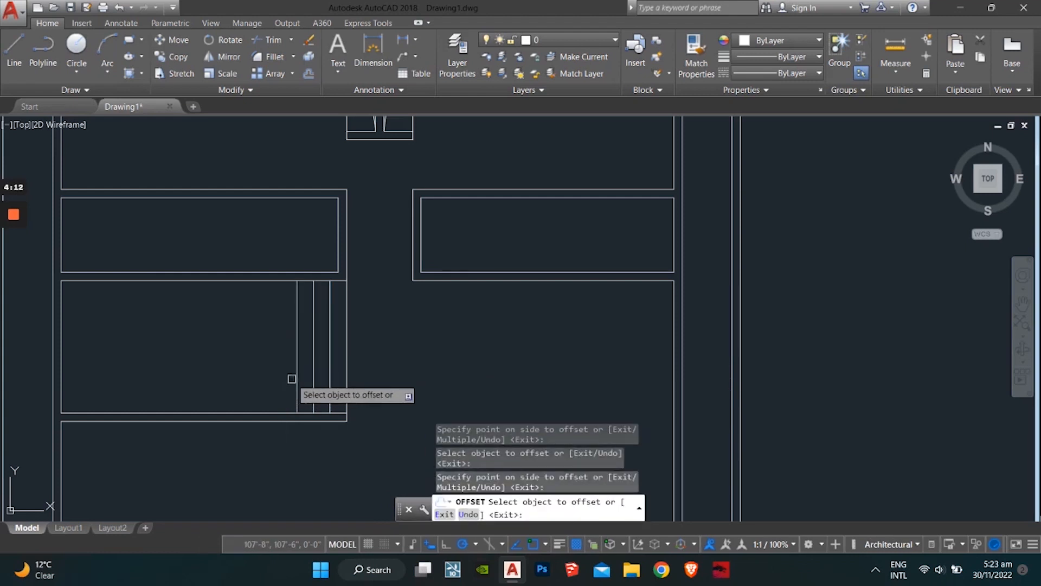
pyautogui.click(296, 379)
pyautogui.click(274, 381)
pyautogui.click(281, 385)
pyautogui.click(265, 386)
pyautogui.click(264, 389)
pyautogui.click(250, 389)
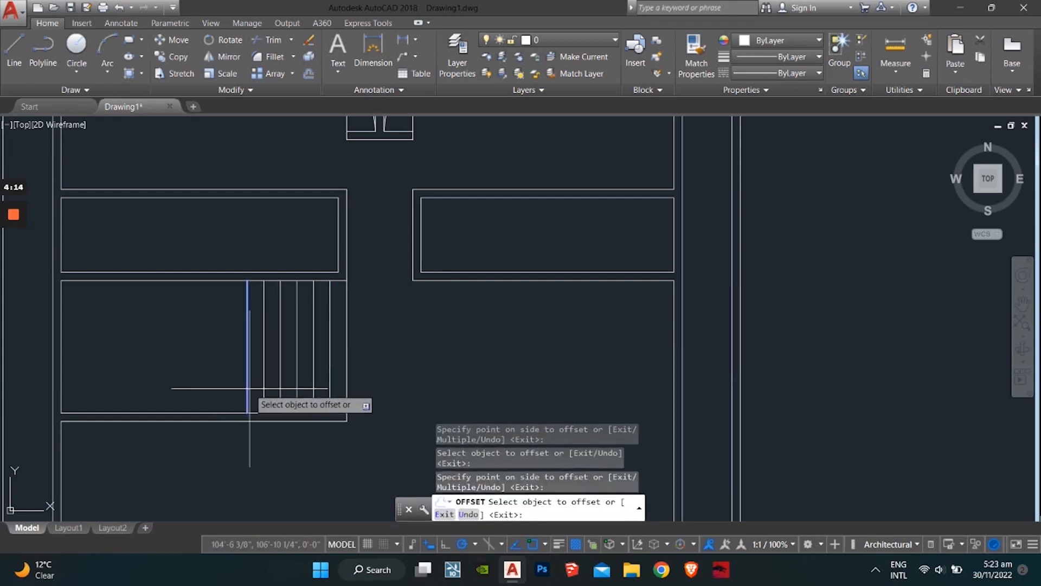
pyautogui.click(247, 388)
pyautogui.click(233, 388)
pyautogui.click(230, 389)
pyautogui.click(209, 391)
pyautogui.click(214, 394)
pyautogui.click(196, 395)
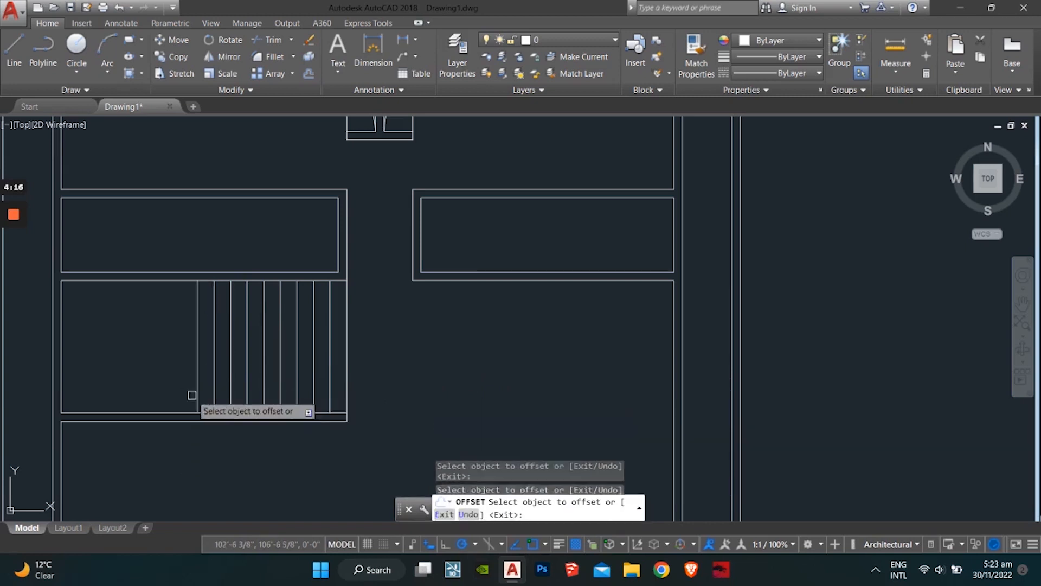
pyautogui.click(197, 396)
pyautogui.click(174, 396)
pyautogui.click(181, 398)
pyautogui.click(161, 400)
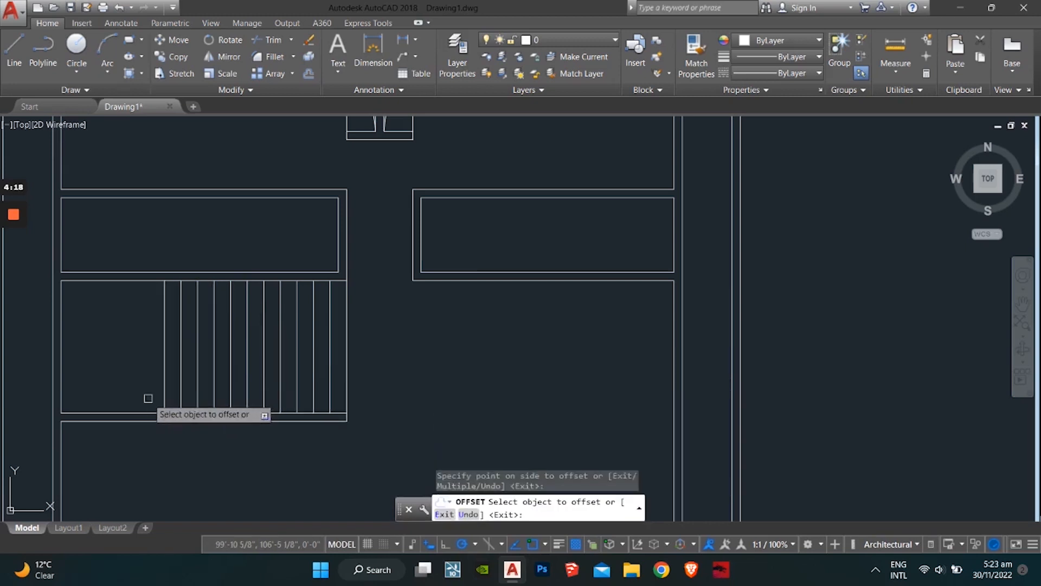
# Offset the leftmost stair tread line 1' to the left to add one more tread.
pyautogui.click(164, 399)
pyautogui.click(148, 400)
pyautogui.press('Return')
pyautogui.press('Escape')
pyautogui.press('Escape')
pyautogui.press('Escape')
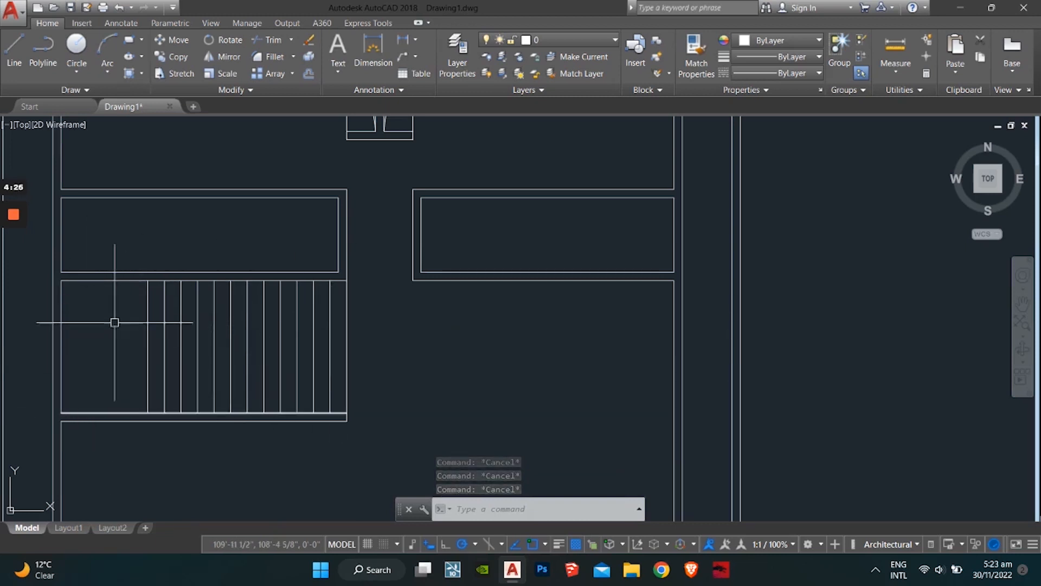
pyautogui.press('Escape')
# Offset the left inner wall line 4' to the right, into the staircase area.
pyautogui.write('of')
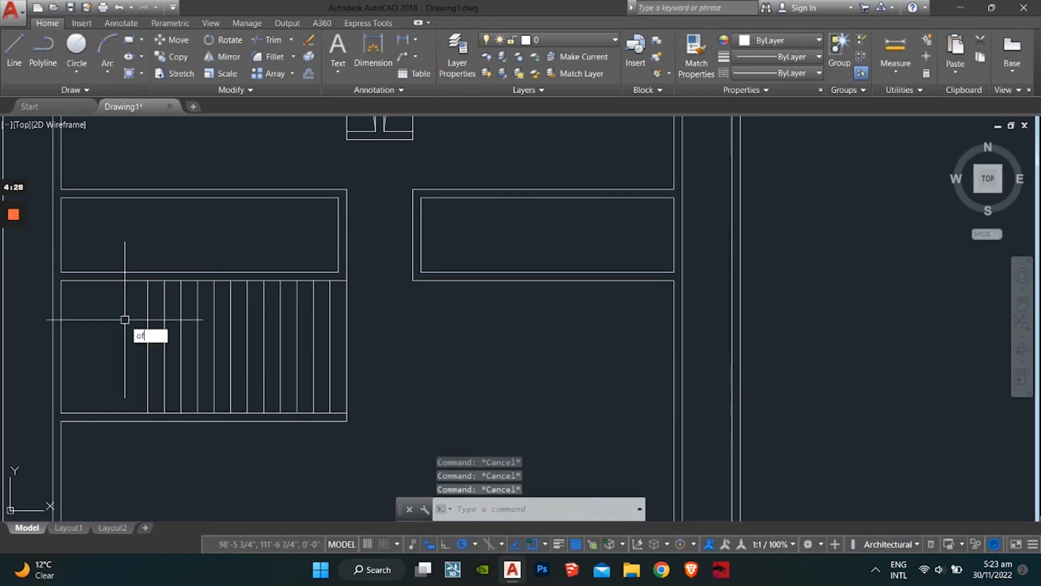
pyautogui.press('Return')
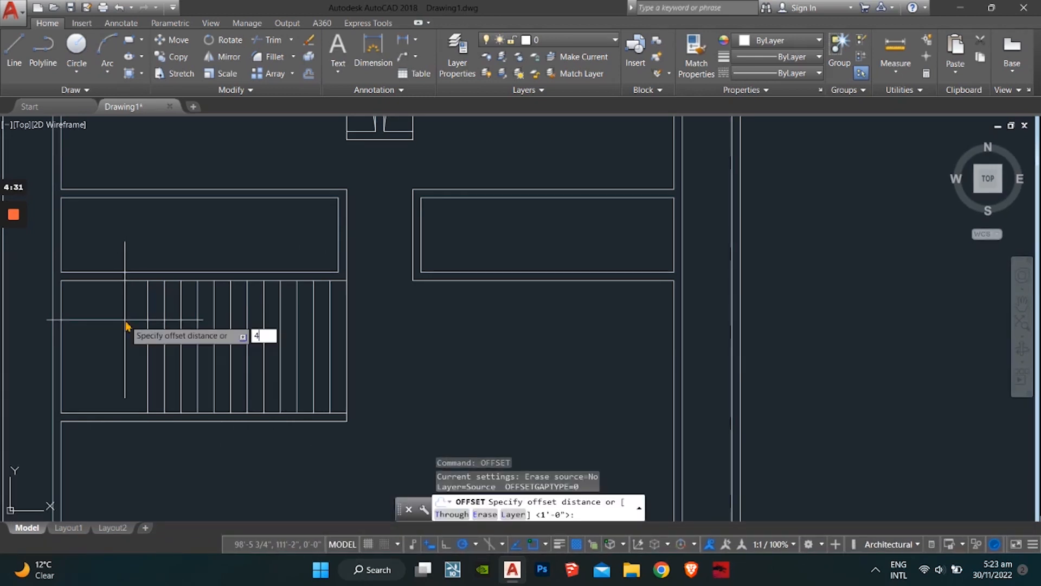
pyautogui.press('Return')
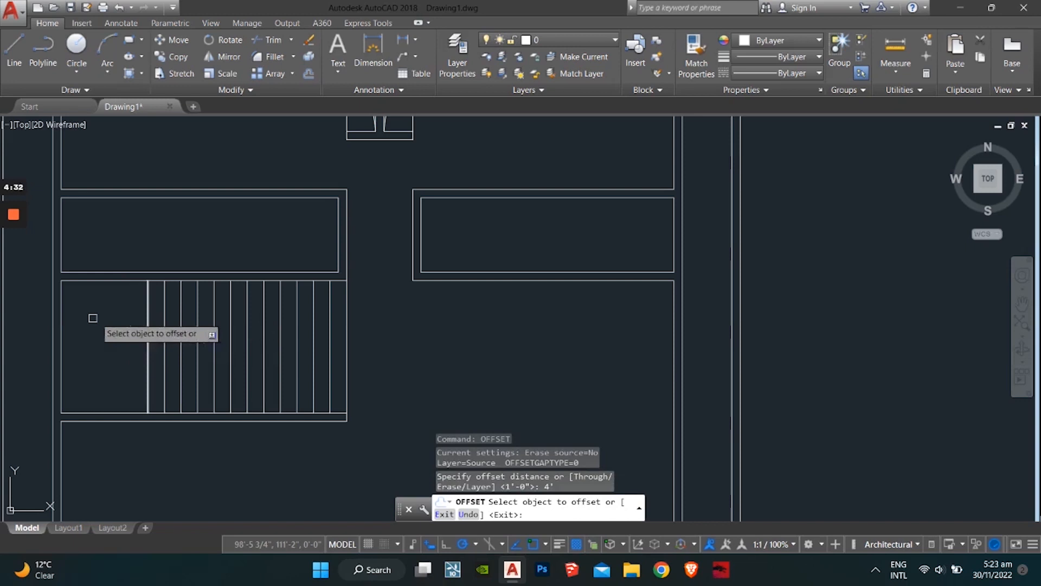
pyautogui.click(61, 344)
pyautogui.click(117, 337)
pyautogui.press('Escape')
pyautogui.press('Escape')
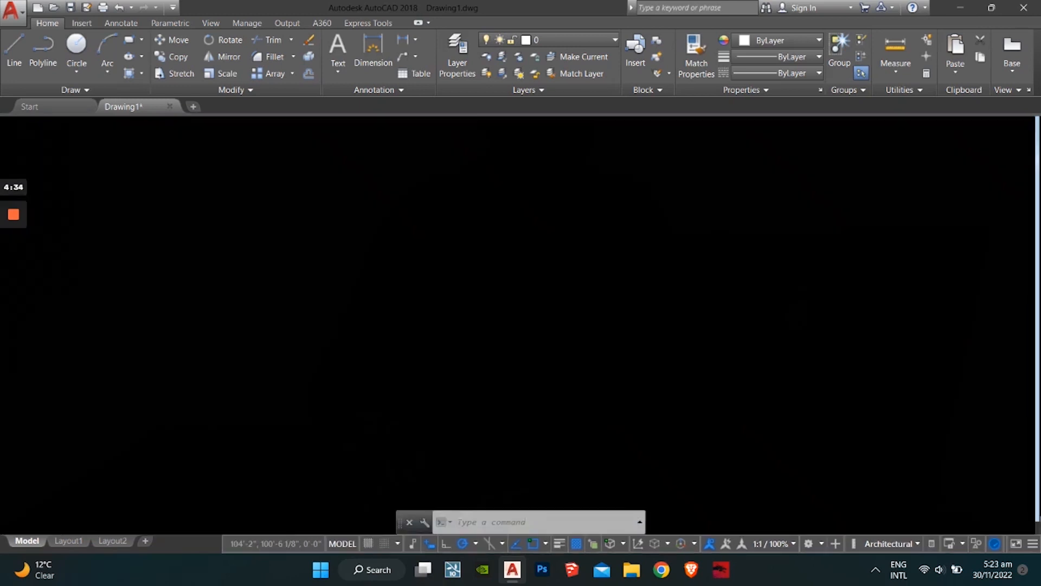
pyautogui.scroll(3, 123, 354)
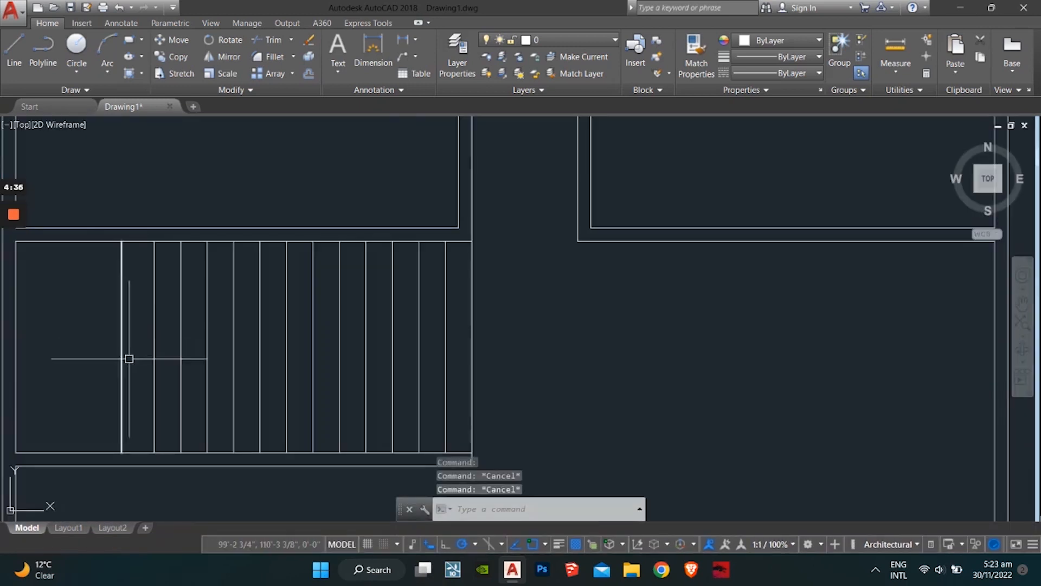
pyautogui.click(121, 379)
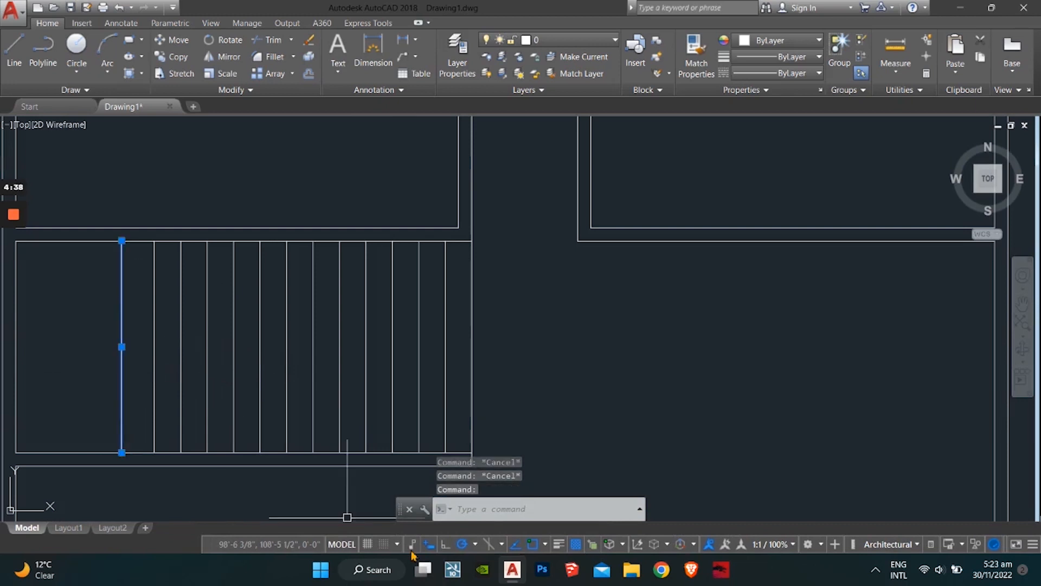
pyautogui.press('Escape')
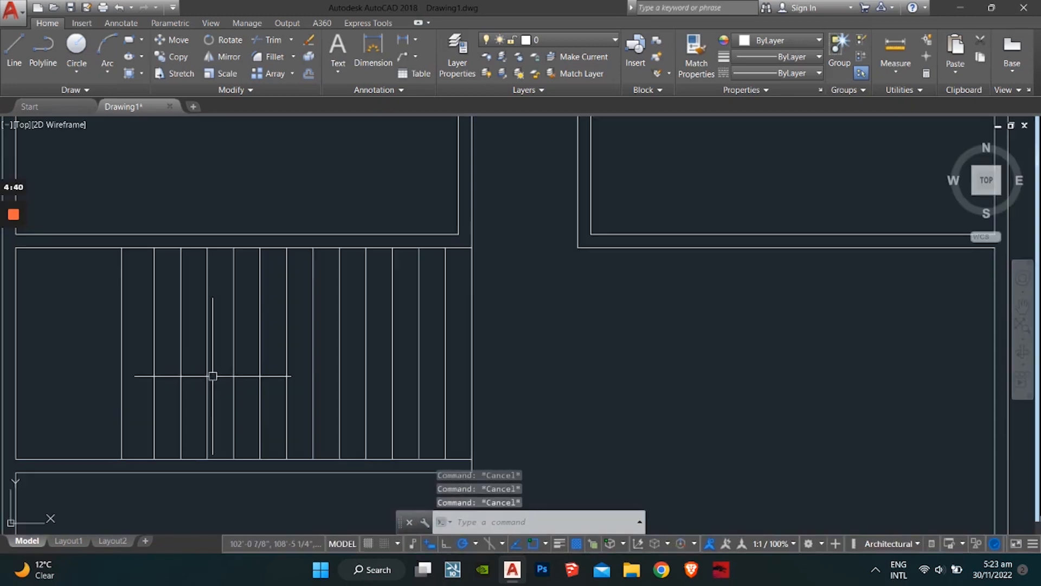
# Offset the leftmost 1'-spaced tread line 1' to the left to add another tread.
pyautogui.write('off')
pyautogui.press('Return')
pyautogui.write('1')
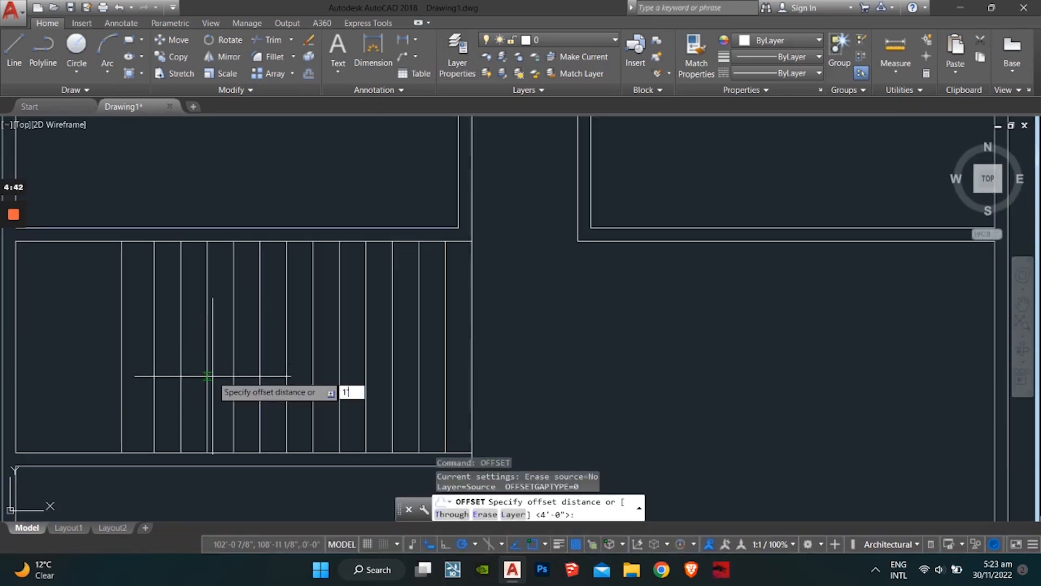
pyautogui.write("'")
pyautogui.press('Return')
pyautogui.click(154, 342)
pyautogui.click(114, 365)
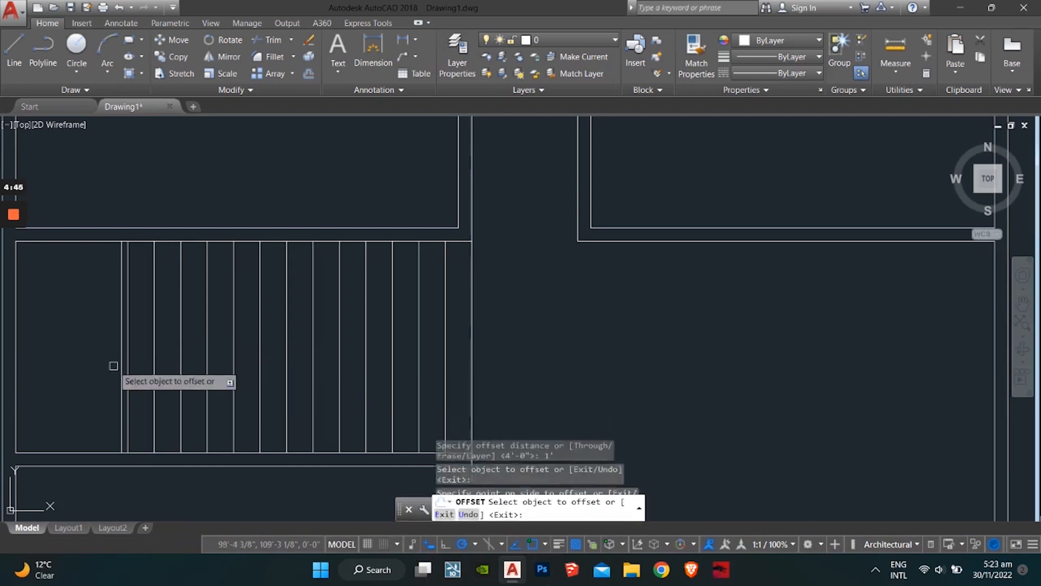
# Delete the vertical line that was offset 4' from the left wall.
pyautogui.press('Escape')
pyautogui.click(121, 358)
pyautogui.press('Delete')
pyautogui.press('Escape')
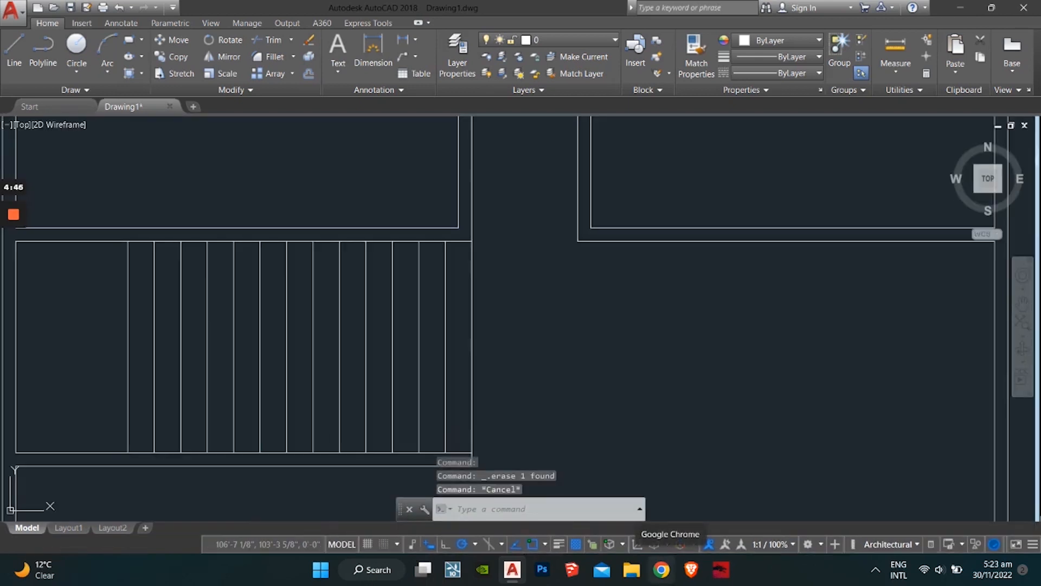
pyautogui.press('Escape')
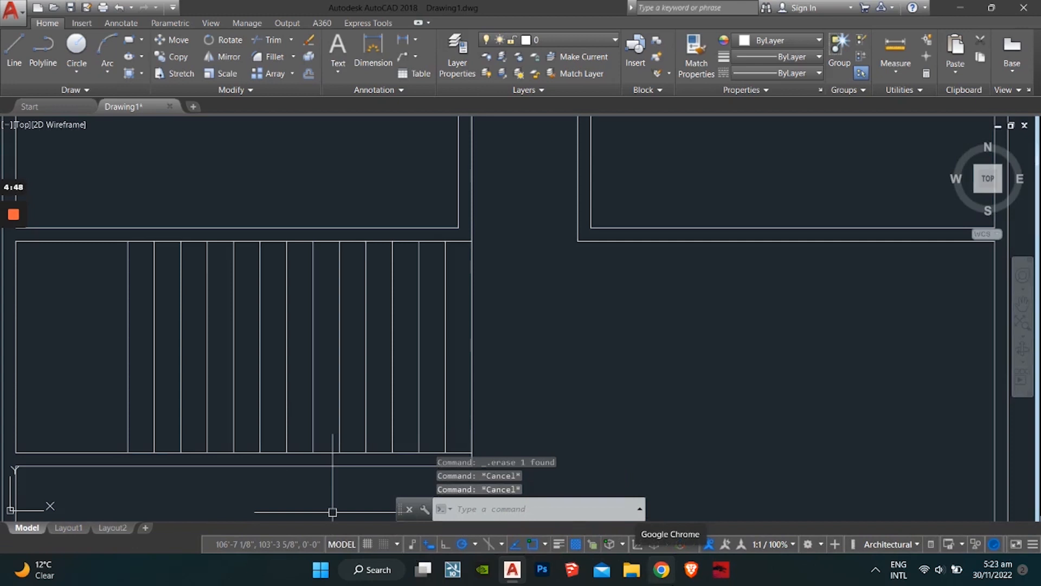
# Measure the landing width between the left inner wall and the leftmost tread with a linear dimension, without placing it.
pyautogui.write('dli')
pyautogui.press('Return')
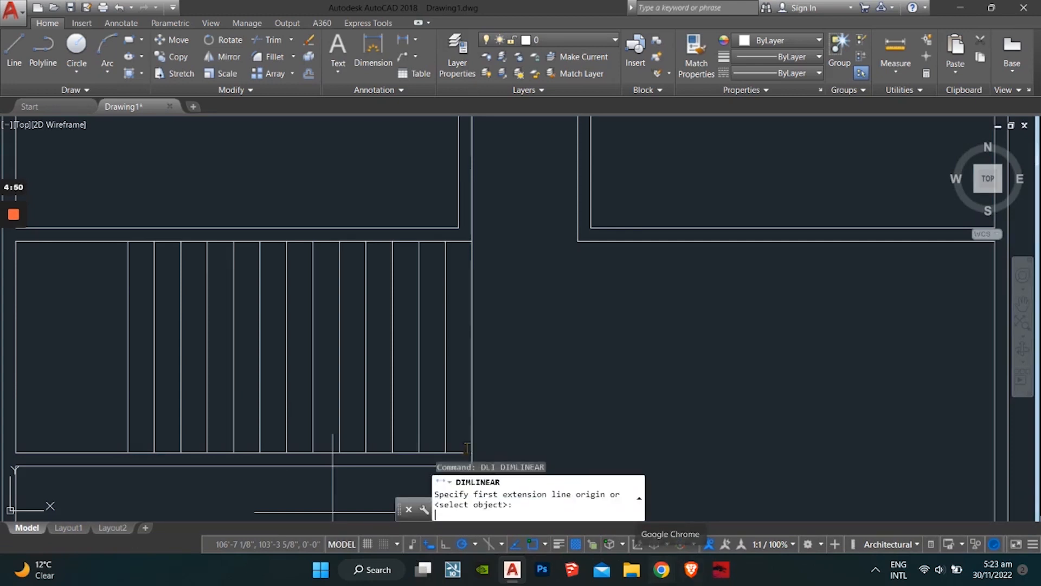
pyautogui.moveTo(225, 344); pyautogui.dragTo(322, 339, button='middle')
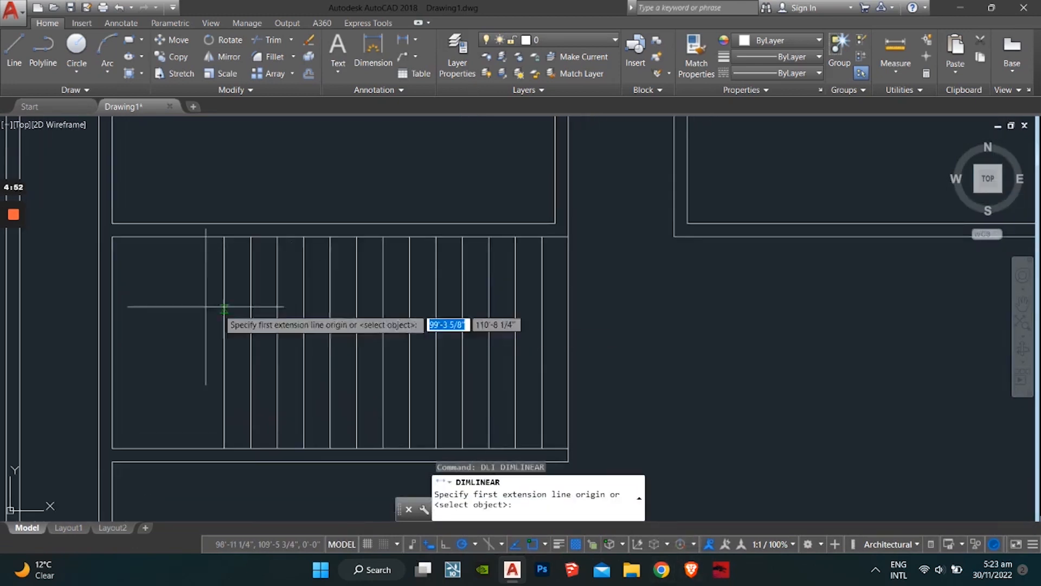
pyautogui.click(112, 236)
pyautogui.click(224, 236)
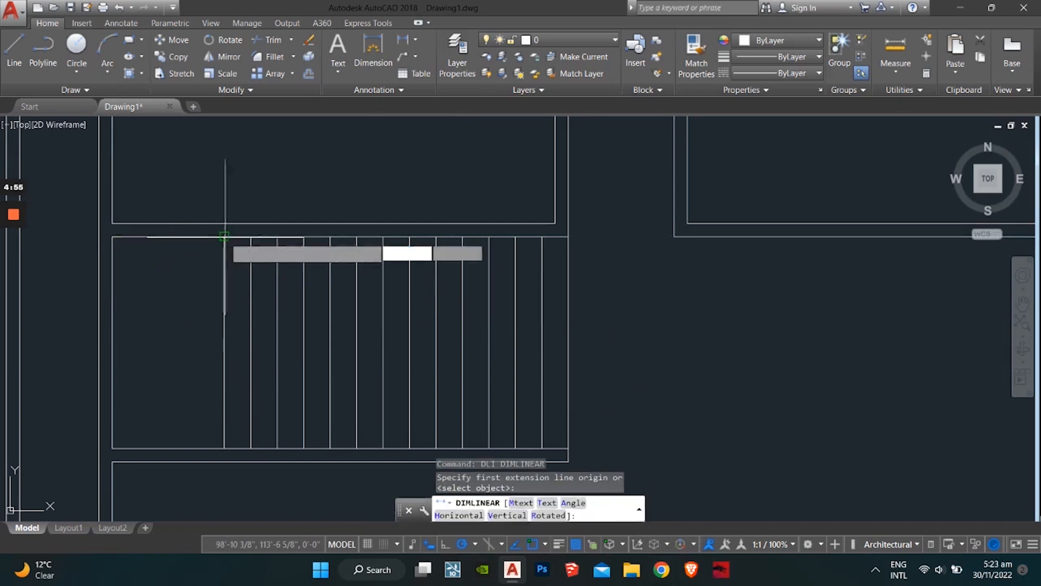
pyautogui.press('Escape')
pyautogui.press('Escape')
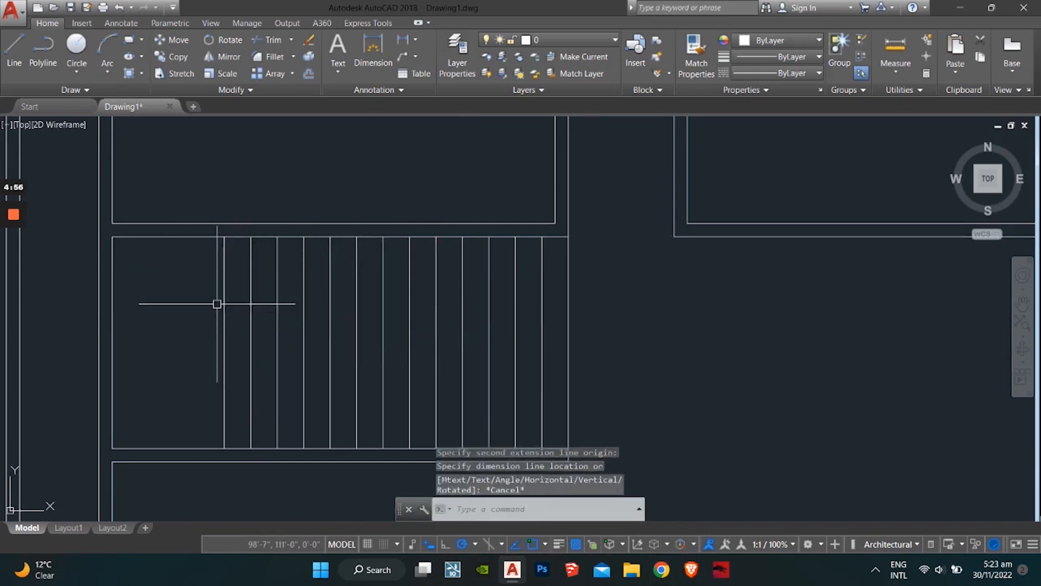
# Draw a horizontal line through the treads from the midpoint of the leftmost tread to the midpoint of the rightmost stair line.
pyautogui.write('l')
pyautogui.press('Return')
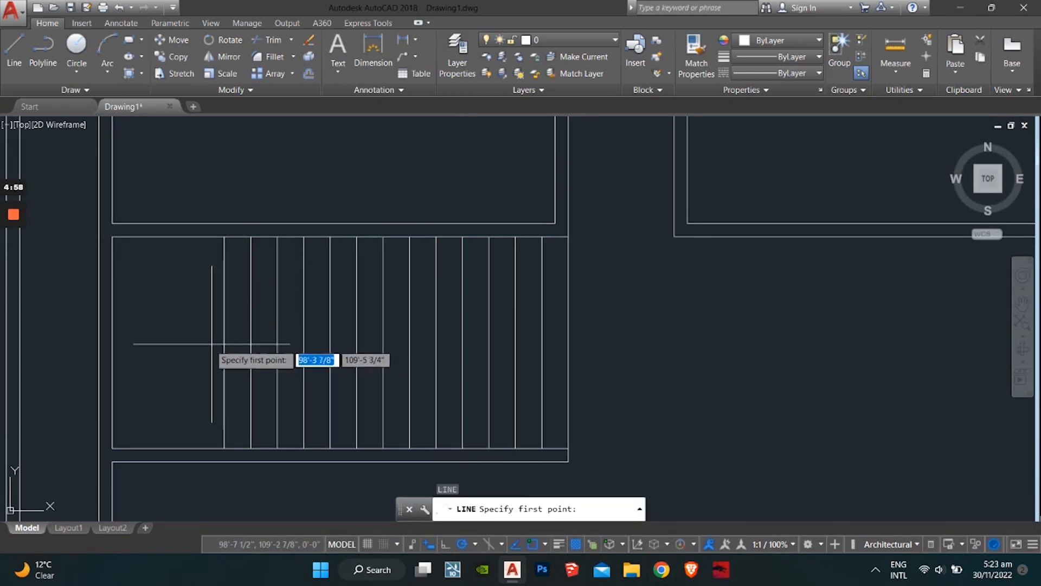
pyautogui.click(224, 343)
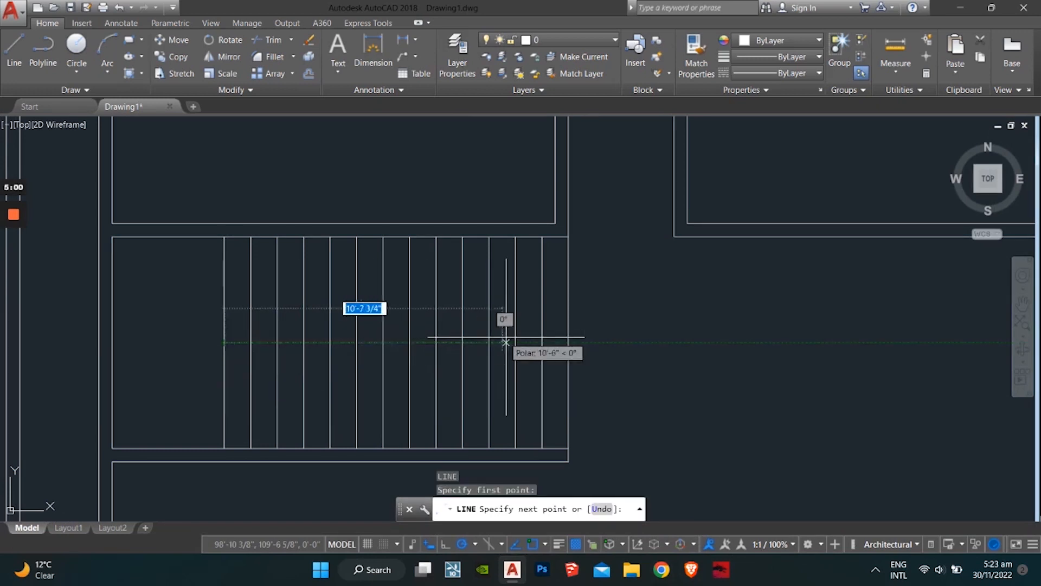
pyautogui.click(568, 343)
pyautogui.press('Return')
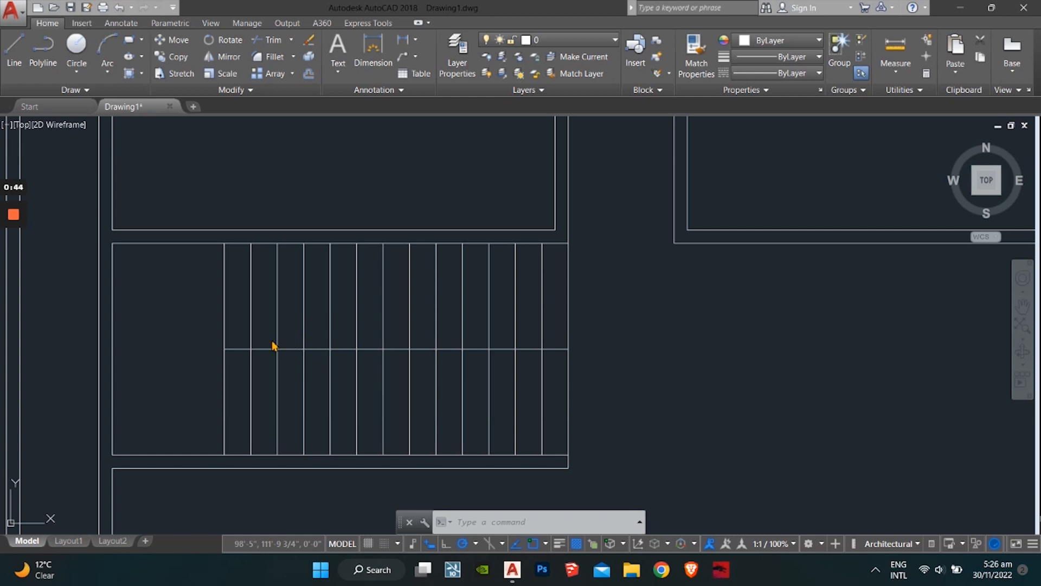
pyautogui.press('Escape')
pyautogui.press('Escape')
pyautogui.press('Escape')
# Offset the staircase's horizontal centre line 3" upward and 3" downward.
pyautogui.moveTo(422, 346)
pyautogui.mouseDown(button='middle')
pyautogui.moveTo(481, 337)
pyautogui.moveTo(508, 347)
pyautogui.mouseUp(button='middle')
pyautogui.scroll(2, 442, 338)
pyautogui.scroll(-1, 472, 341)
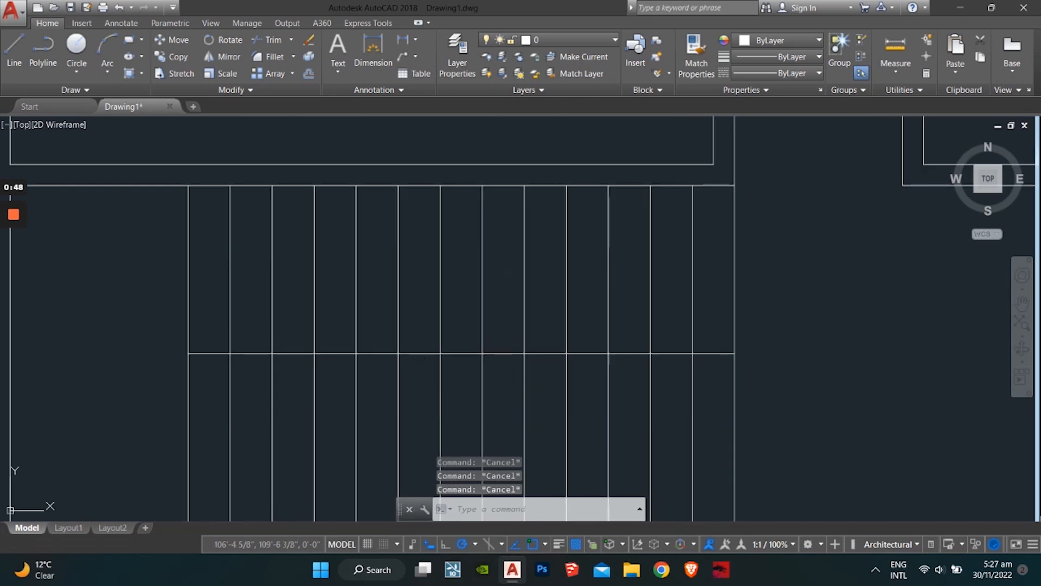
pyautogui.press('Return')
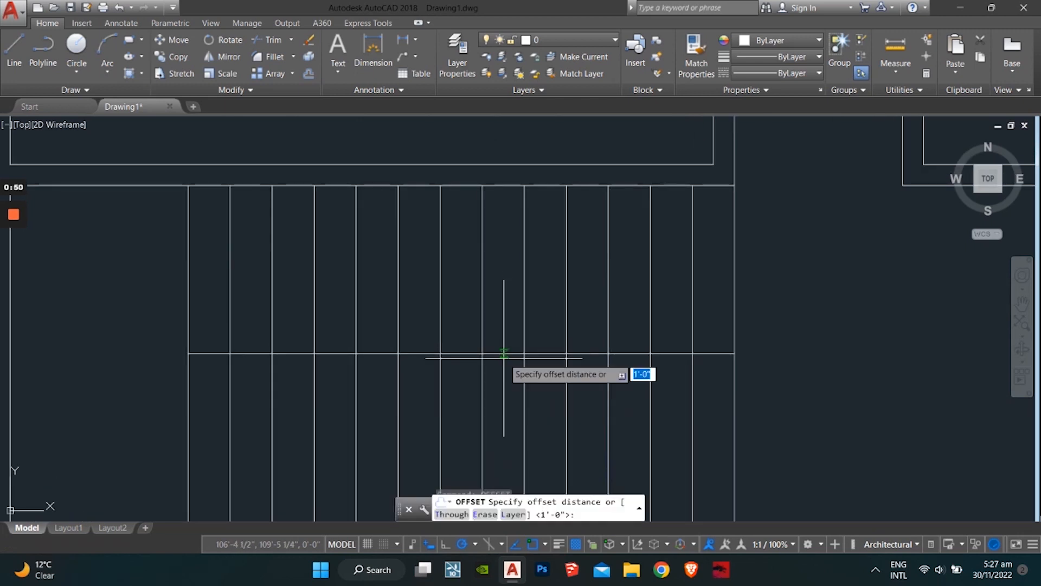
pyautogui.write('3')
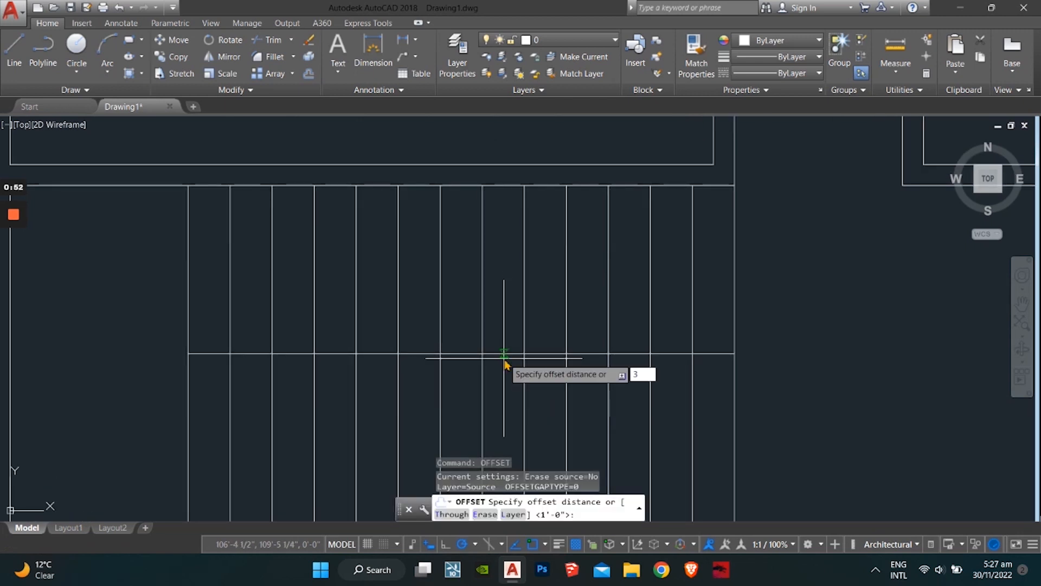
pyautogui.press('Return')
pyautogui.click(495, 354)
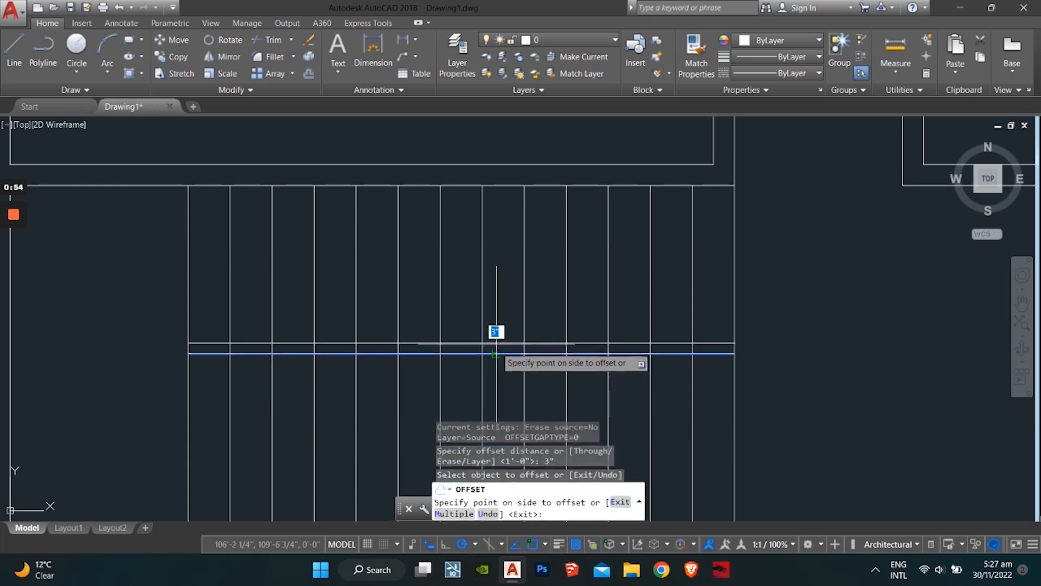
pyautogui.click(491, 334)
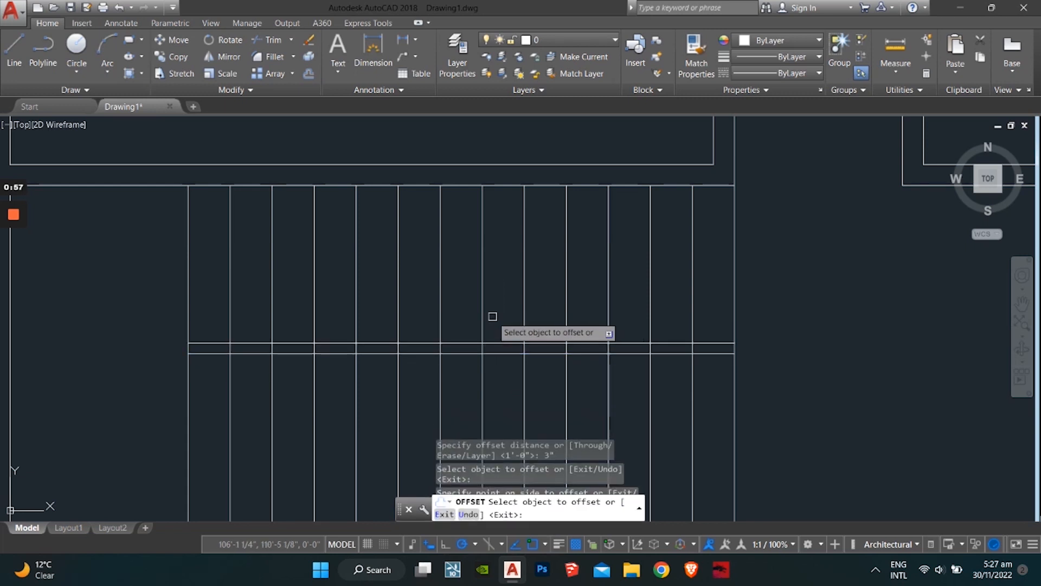
pyautogui.click(504, 353)
pyautogui.click(507, 367)
pyautogui.press('Escape')
pyautogui.press('Escape')
pyautogui.press('Escape')
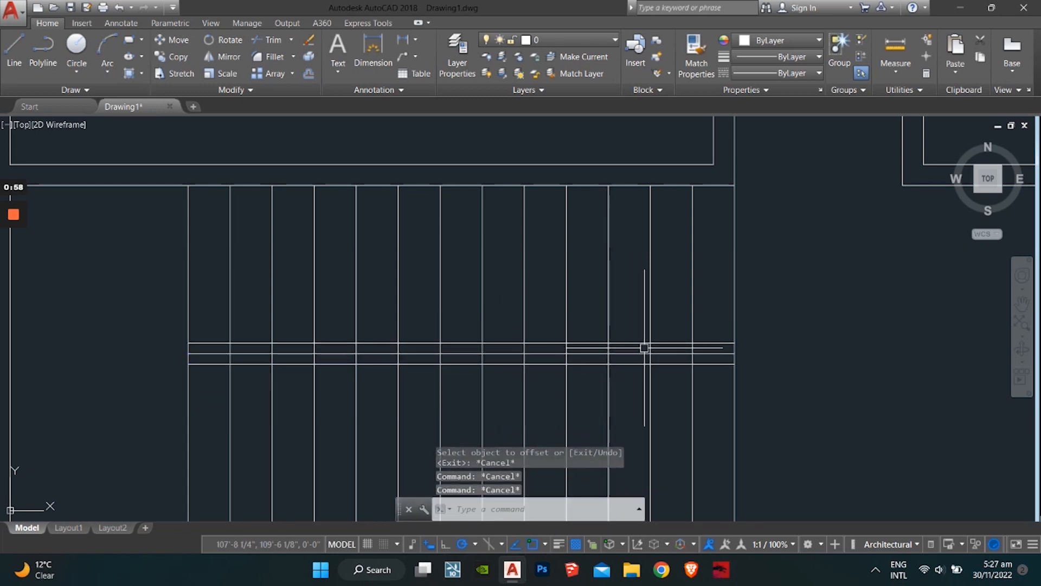
# Trim the tread segments between the two offset horizontal lines and delete the leftover centre line.
pyautogui.write('te cor')
pyautogui.press('Return')
pyautogui.scroll(4, 715, 351)
pyautogui.click(719, 340)
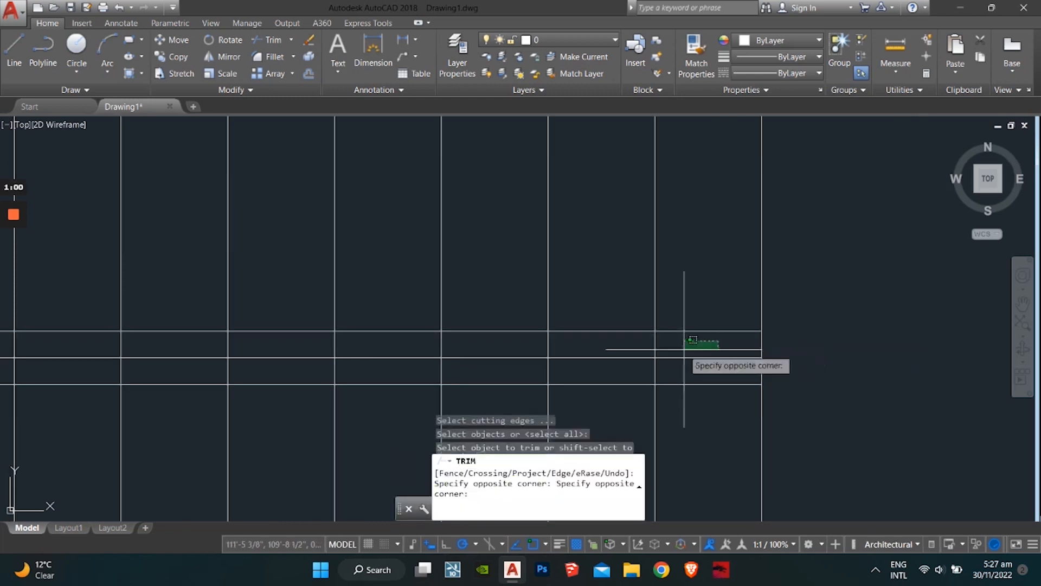
pyautogui.scroll(-1, 279, 384)
pyautogui.moveTo(267, 378); pyautogui.dragTo(634, 356, button='middle')
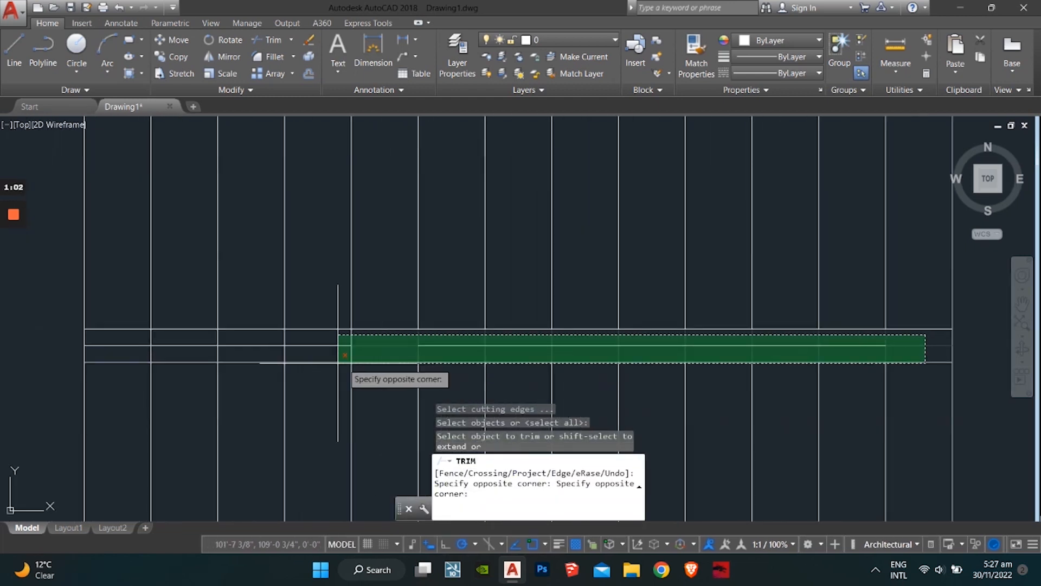
pyautogui.click(95, 347)
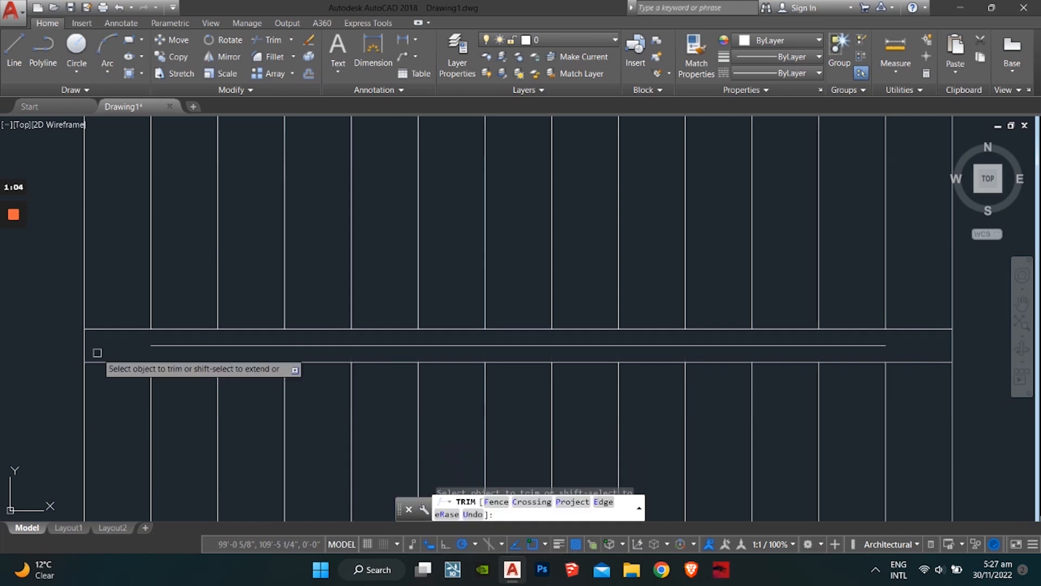
pyautogui.press('Escape')
pyautogui.click(423, 345)
pyautogui.press('Delete')
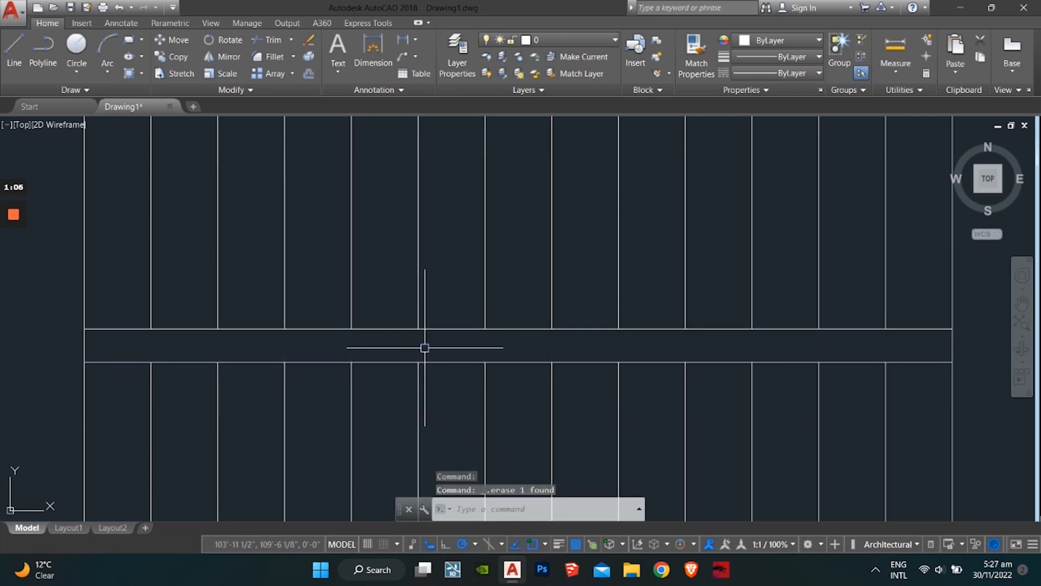
# Trim the rightmost vertical stair line between the two middle horizontal lines to open the gap's right end.
pyautogui.scroll(-2, 464, 336)
pyautogui.scroll(1, 641, 340)
pyautogui.moveTo(642, 340); pyautogui.dragTo(558, 363, button='middle')
pyautogui.press('Escape')
pyautogui.press('Escape')
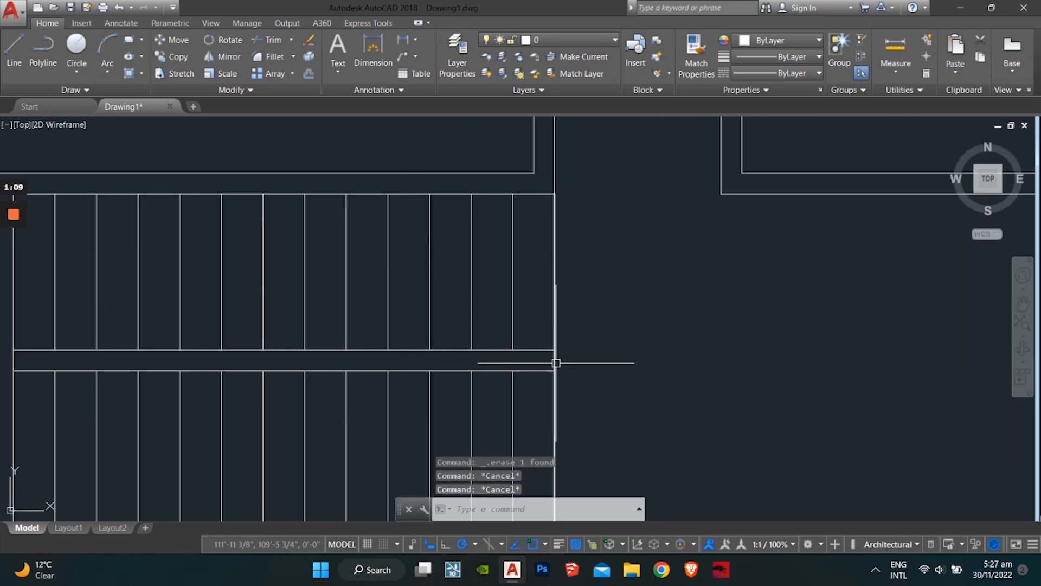
pyautogui.press('Return')
pyautogui.press('Return')
pyautogui.click(560, 352)
pyautogui.click(550, 360)
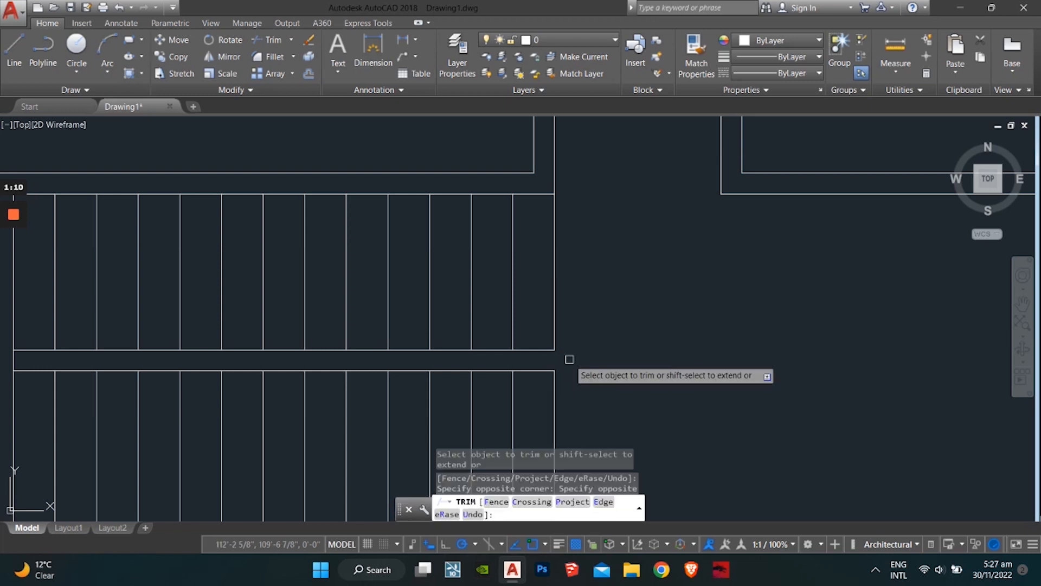
pyautogui.press('Escape')
pyautogui.press('Escape')
pyautogui.press('Escape')
# Offset the two middle horizontal stair lines and the leftmost tread line 3" outward, away from the central gap.
pyautogui.moveTo(508, 358); pyautogui.dragTo(482, 362, button='middle')
pyautogui.moveTo(545, 376); pyautogui.dragTo(776, 367, button='middle')
pyautogui.press('Escape')
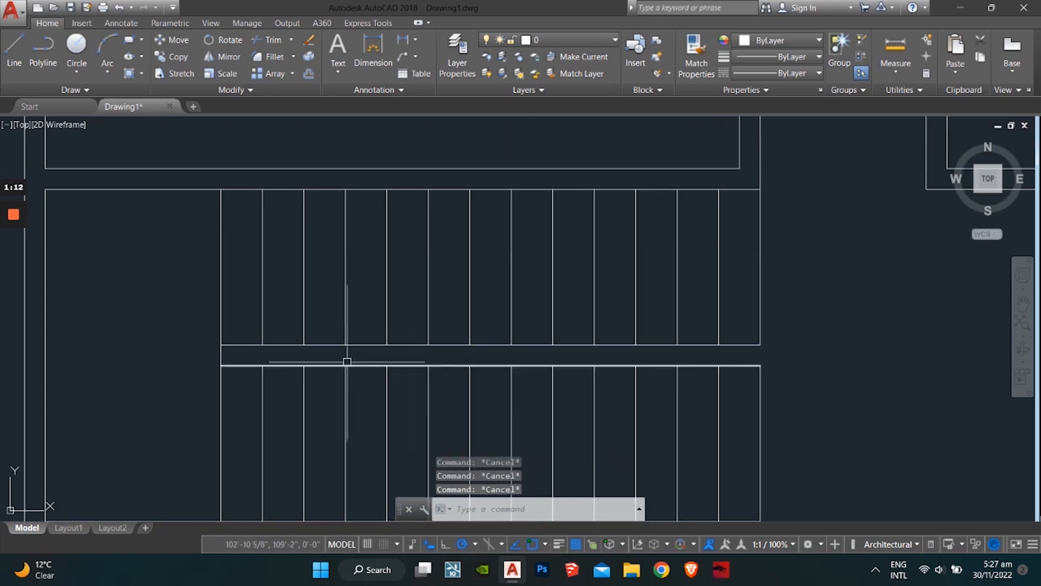
pyautogui.press('Escape')
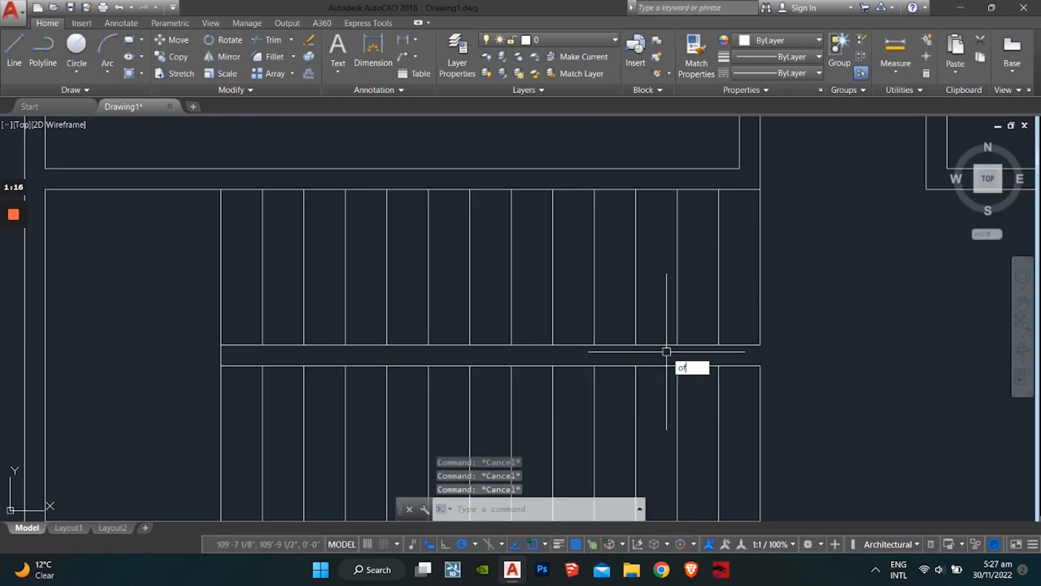
pyautogui.press('Return')
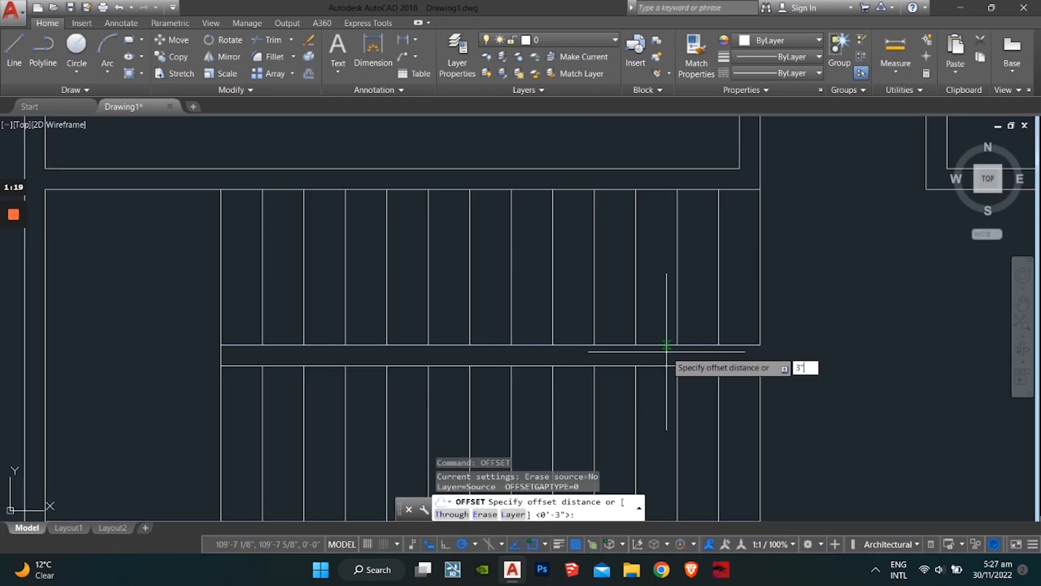
pyautogui.write('3"')
pyautogui.press('Return')
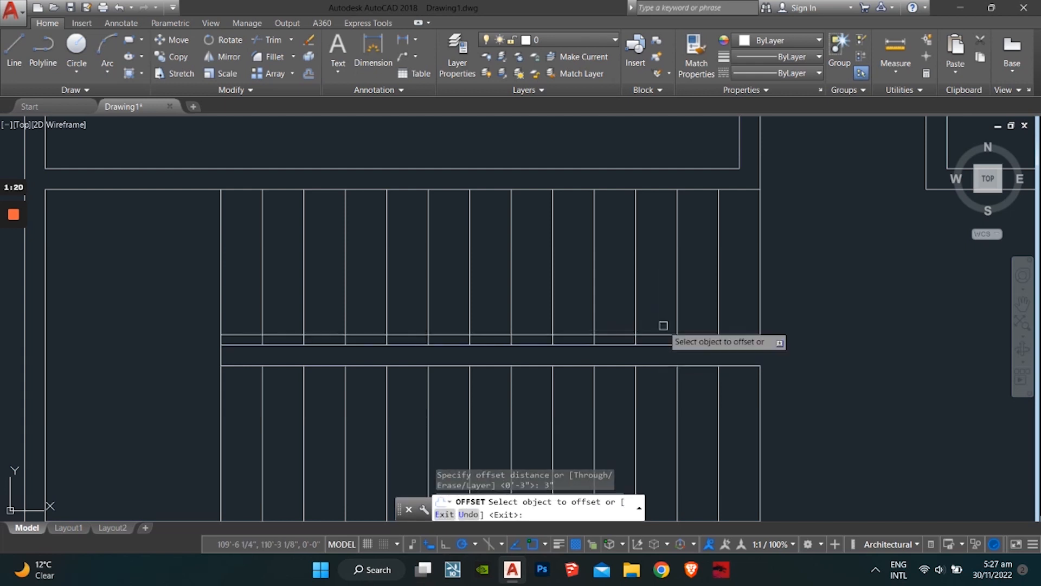
pyautogui.click(223, 358)
pyautogui.click(164, 373)
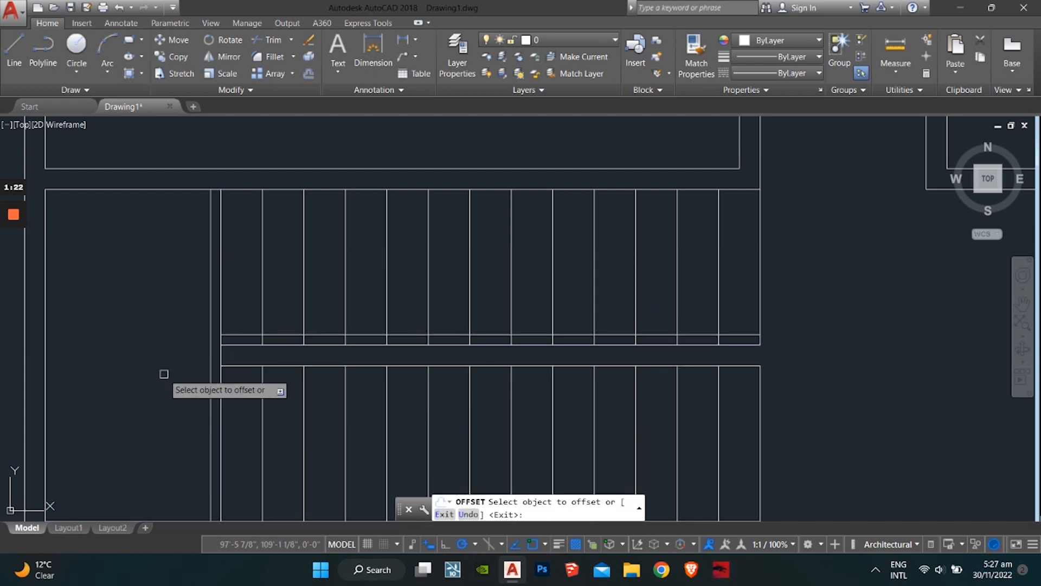
pyautogui.click(234, 366)
pyautogui.click(260, 379)
pyautogui.press('Escape')
pyautogui.press('Escape')
pyautogui.press('Escape')
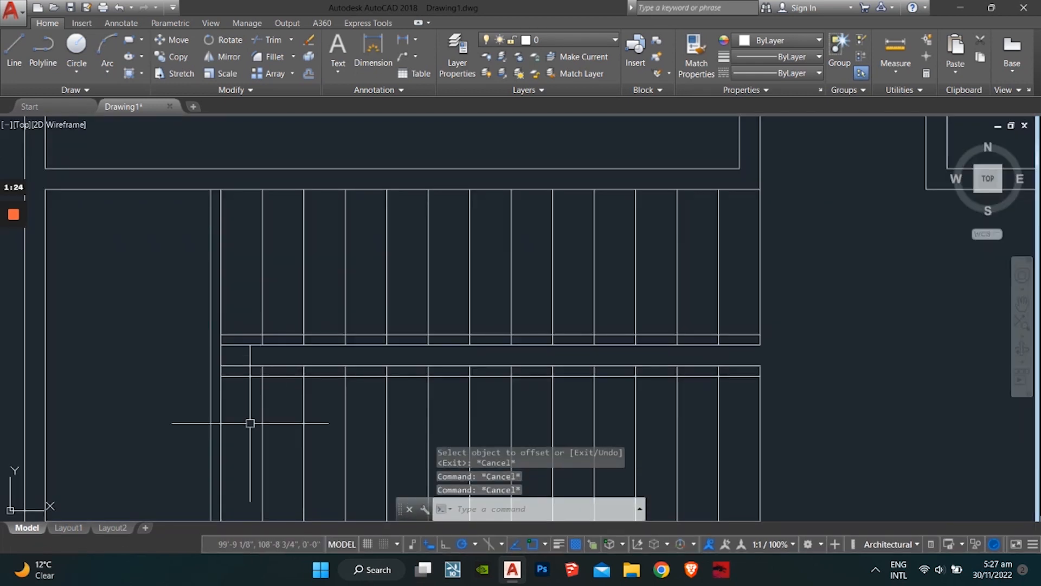
# Extend the two outer horizontal offset lines to the offset vertical line at the left end of the stair gap.
pyautogui.scroll(2, 233, 382)
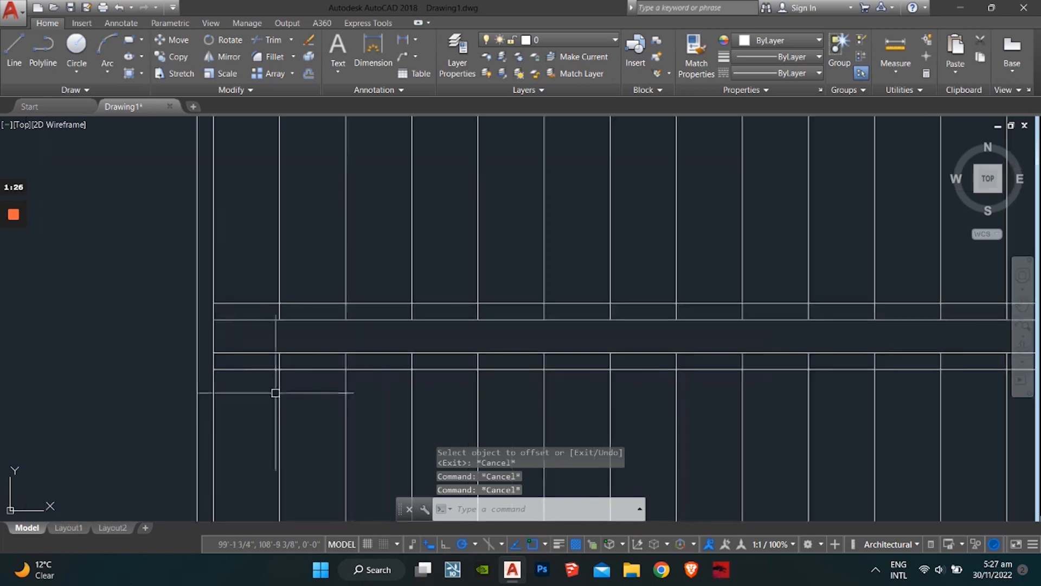
pyautogui.scroll(2, 275, 392)
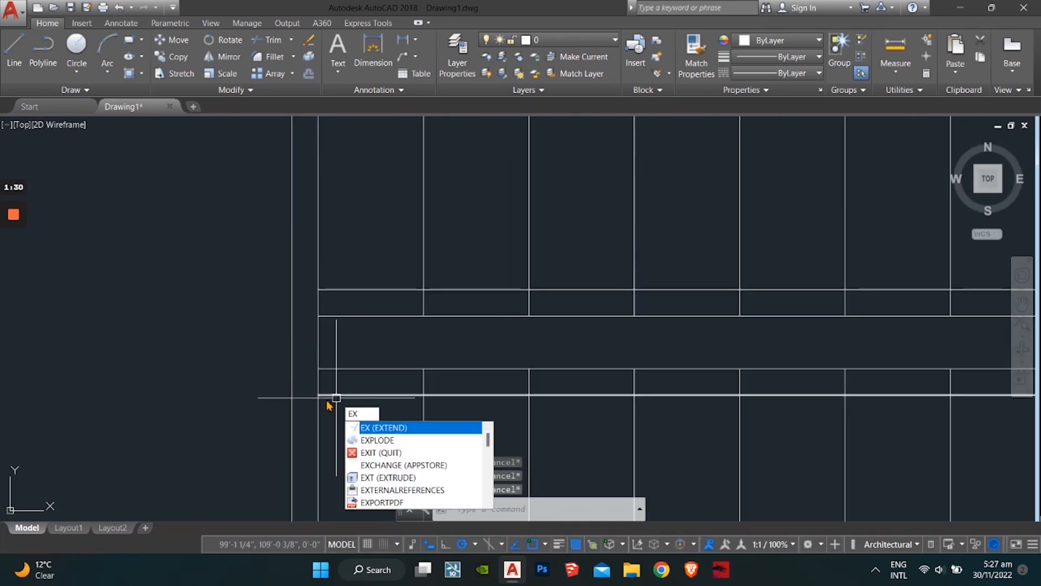
pyautogui.press('Return')
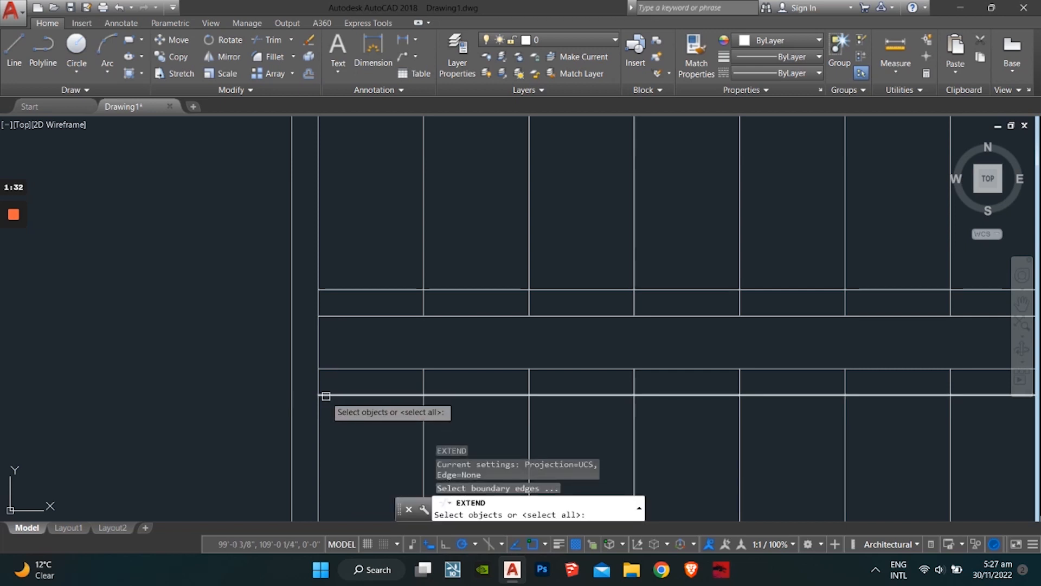
pyautogui.press('Return')
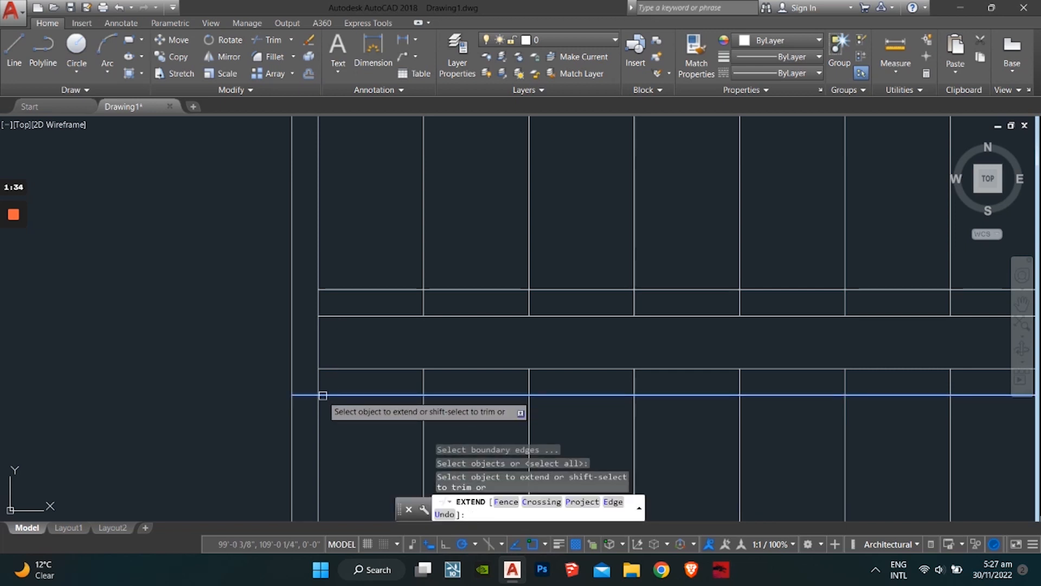
pyautogui.click(323, 395)
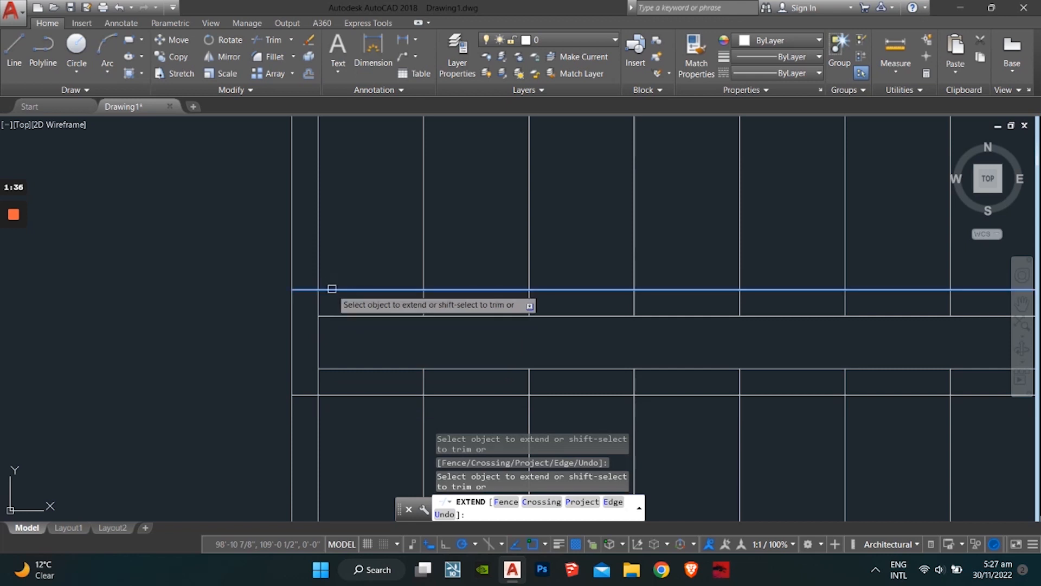
pyautogui.scroll(-2, 331, 298)
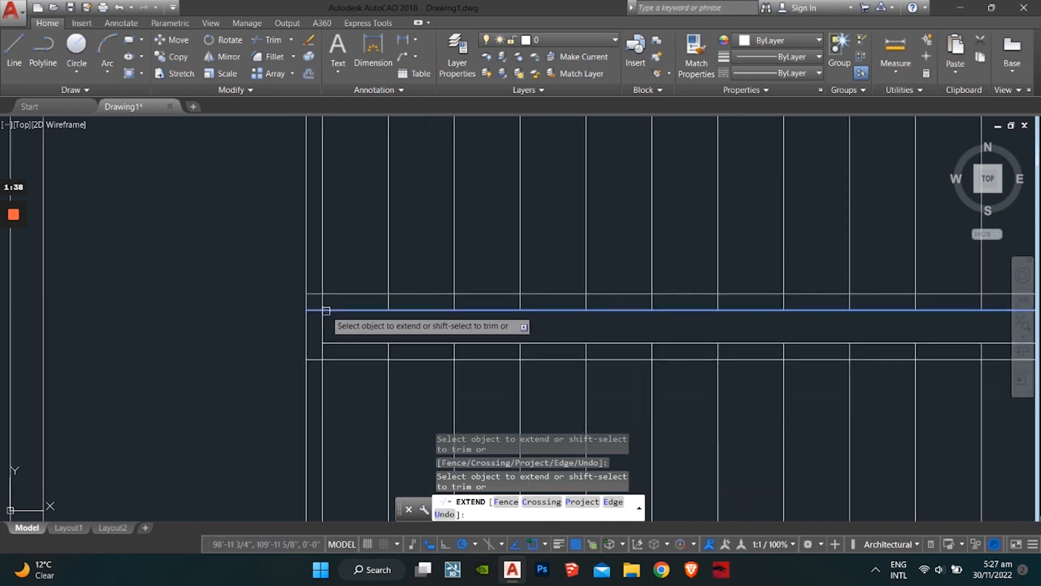
pyautogui.press('Escape')
pyautogui.press('Escape')
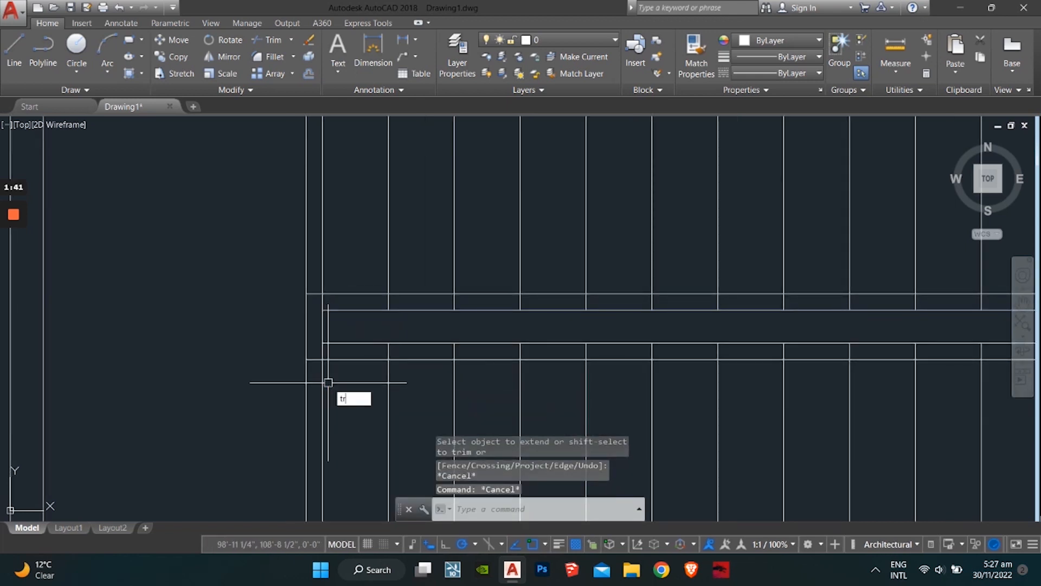
# Trim the offset vertical line above and below the outer horizontal lines to close the railing's left end.
pyautogui.write('tr')
pyautogui.press('Return')
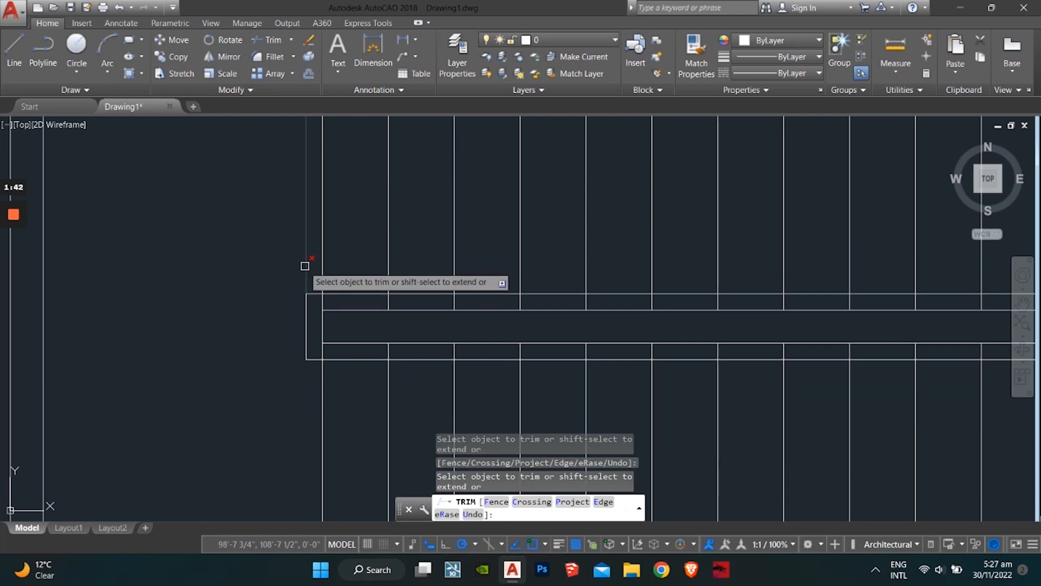
pyautogui.click(304, 266)
# Trim the tread segments between the lower pair of horizontal railing lines.
pyautogui.moveTo(374, 360); pyautogui.dragTo(23, 395, button='middle')
pyautogui.scroll(1, 720, 375)
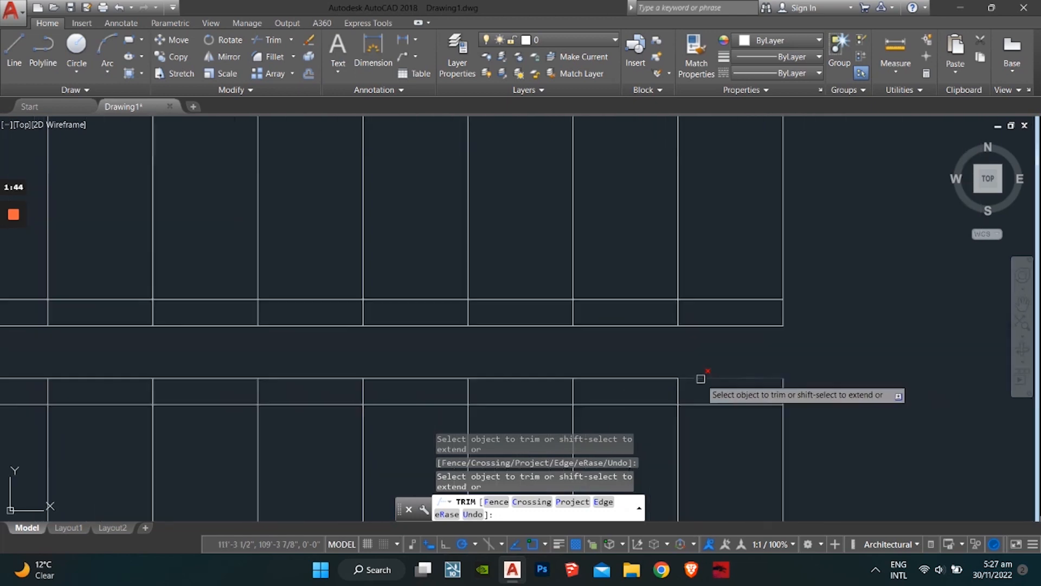
pyautogui.scroll(1, 702, 379)
pyautogui.click(693, 388)
pyautogui.scroll(-3, 206, 384)
pyautogui.moveTo(198, 384); pyautogui.dragTo(803, 375, button='middle')
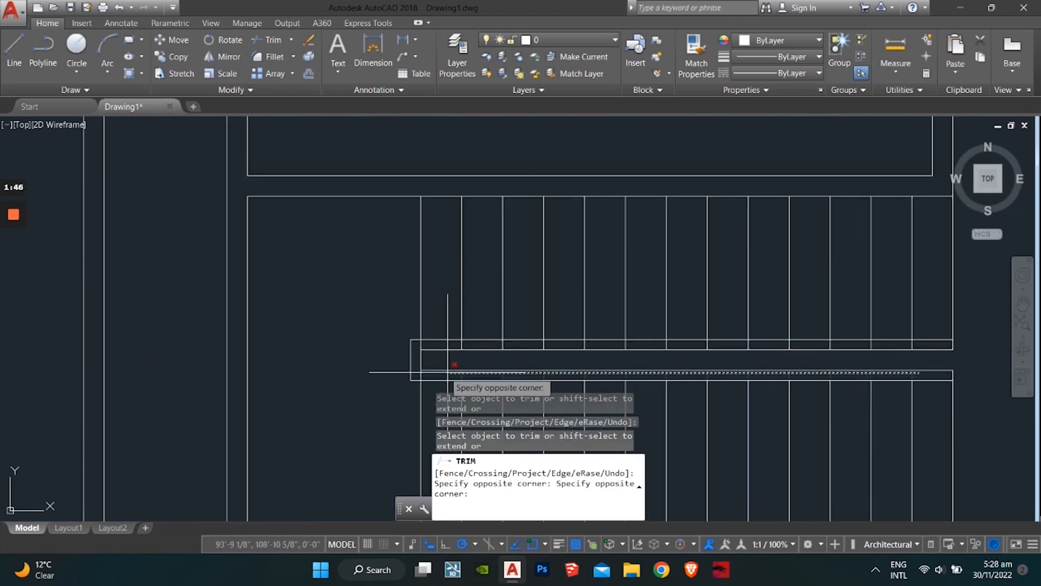
pyautogui.click(450, 373)
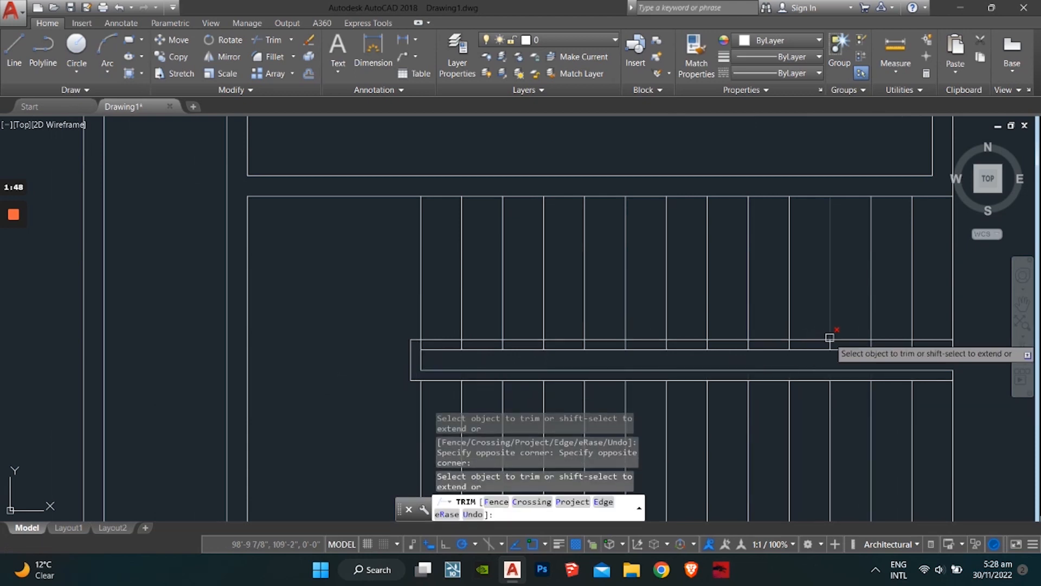
# Trim the tread segments between the upper pair of horizontal railing lines.
pyautogui.scroll(3, 855, 340)
pyautogui.click(968, 347)
pyautogui.scroll(-1, 283, 349)
pyautogui.moveTo(297, 350); pyautogui.dragTo(857, 313, button='middle')
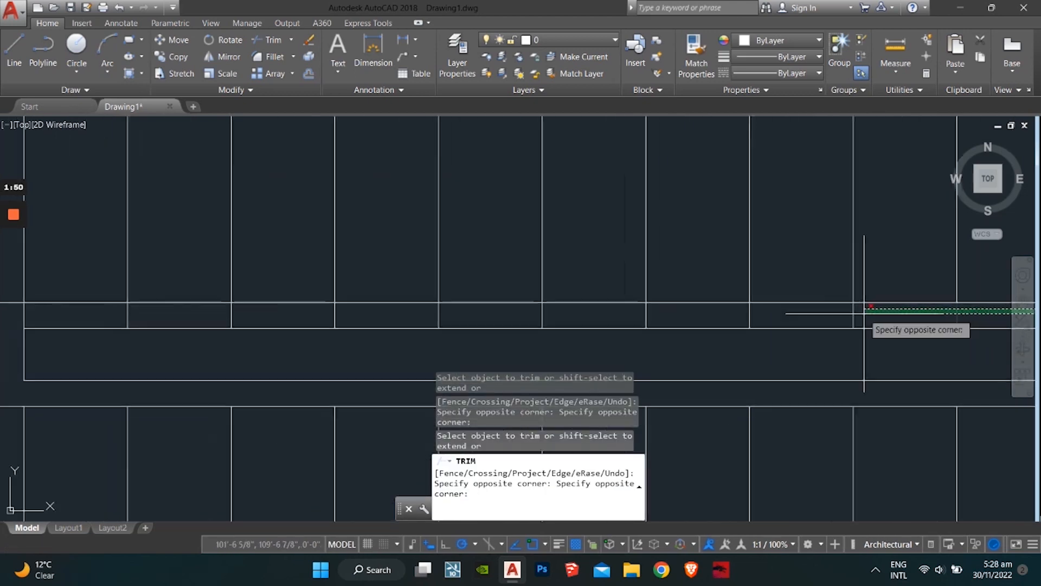
pyautogui.moveTo(105, 313); pyautogui.dragTo(323, 307, button='middle')
pyautogui.click(228, 308)
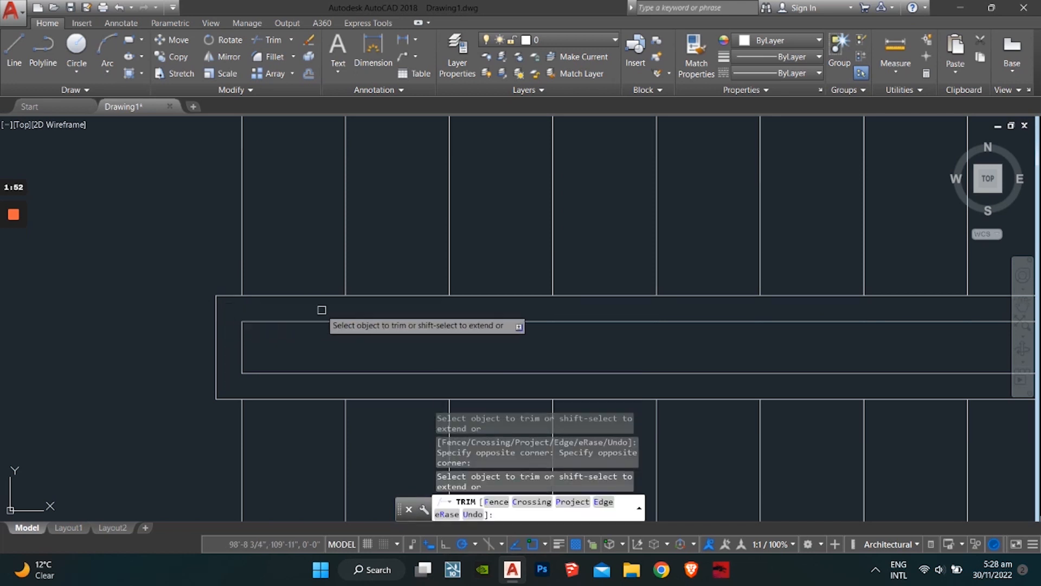
pyautogui.scroll(-5, 321, 310)
pyautogui.scroll(1, 483, 342)
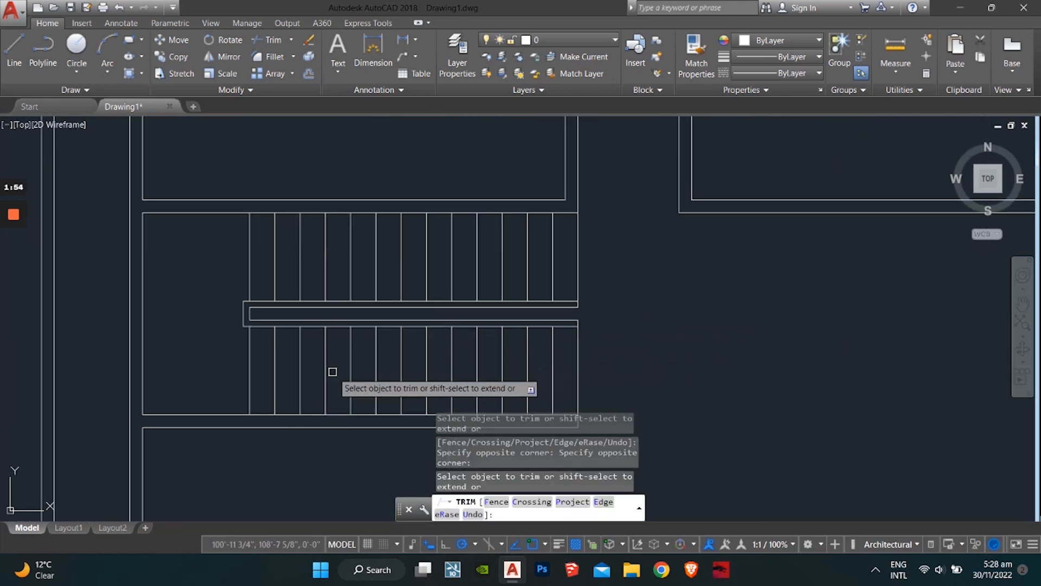
pyautogui.press('Escape')
pyautogui.press('Escape')
pyautogui.press('Escape')
# Examine the overall floor plan from the closets and staircase down to the entrance at the lower wall.
pyautogui.scroll(-2, 569, 331)
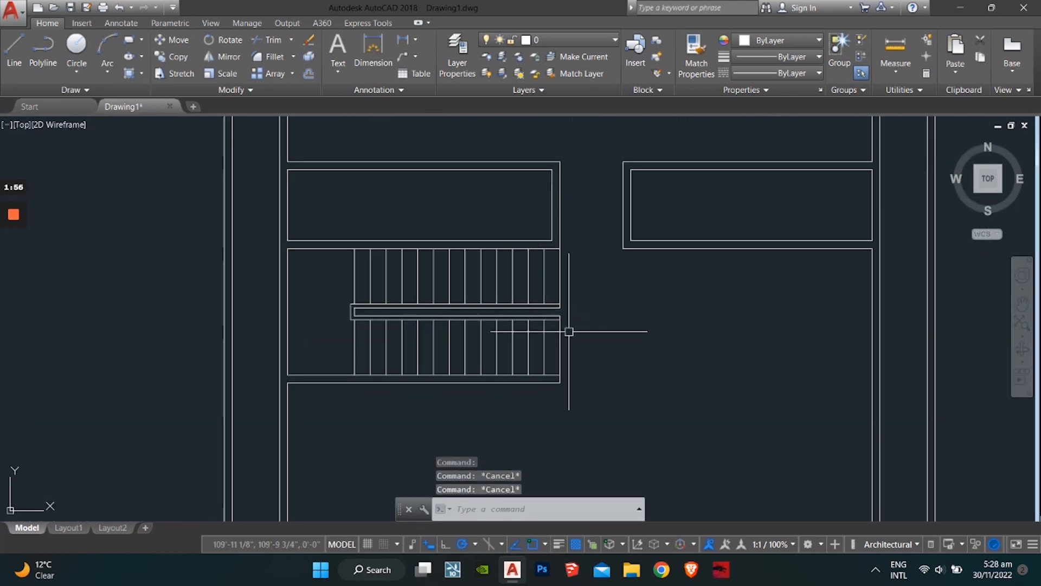
pyautogui.scroll(-3, 411, 305)
pyautogui.scroll(-1, 350, 325)
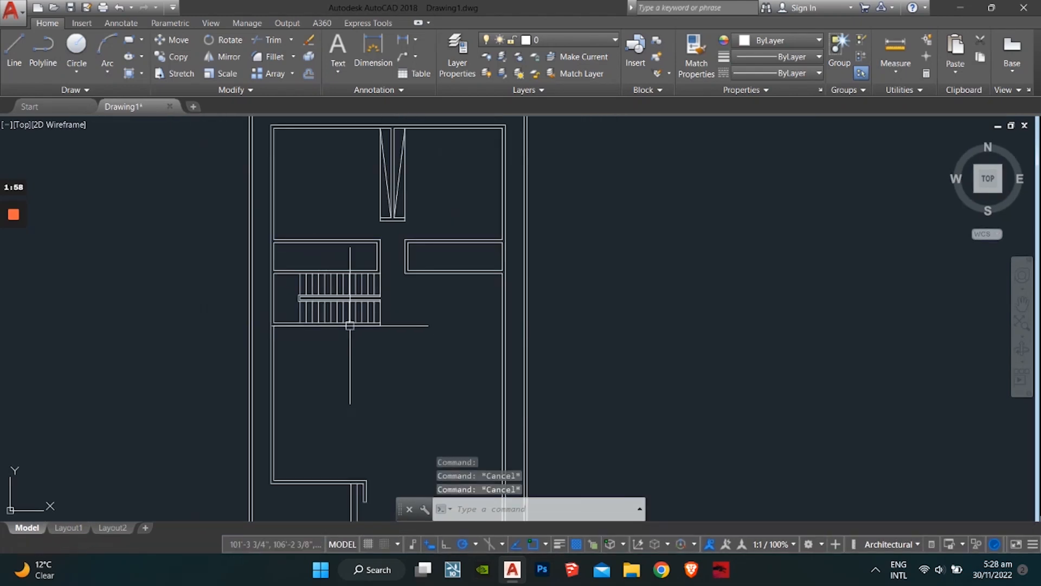
pyautogui.moveTo(353, 337); pyautogui.dragTo(345, 300, button='middle')
pyautogui.moveTo(344, 461)
pyautogui.mouseDown(button='middle')
pyautogui.moveTo(347, 389)
pyautogui.moveTo(411, 388)
pyautogui.mouseUp(button='middle')
pyautogui.moveTo(470, 293); pyautogui.dragTo(452, 371, button='middle')
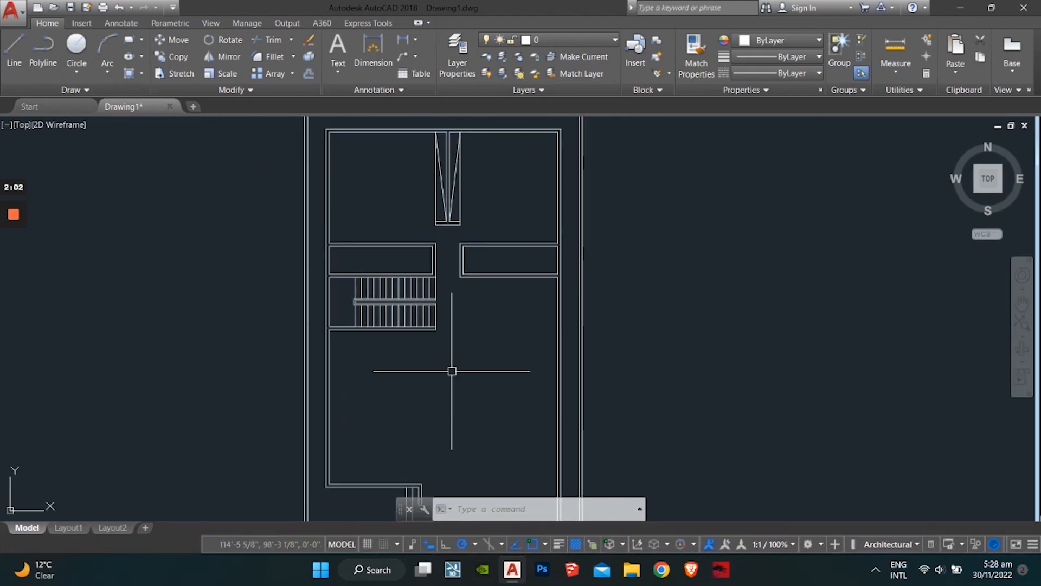
pyautogui.press('Escape')
pyautogui.press('Escape')
pyautogui.press('Escape')
pyautogui.scroll(-2, 428, 405)
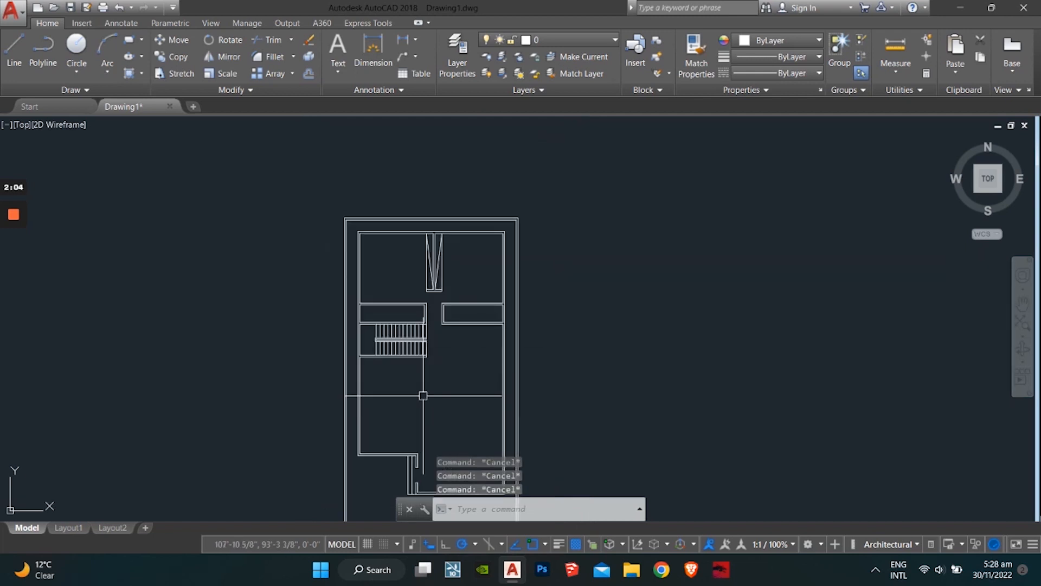
pyautogui.moveTo(383, 469); pyautogui.dragTo(437, 391, button='middle')
pyautogui.scroll(2, 472, 361)
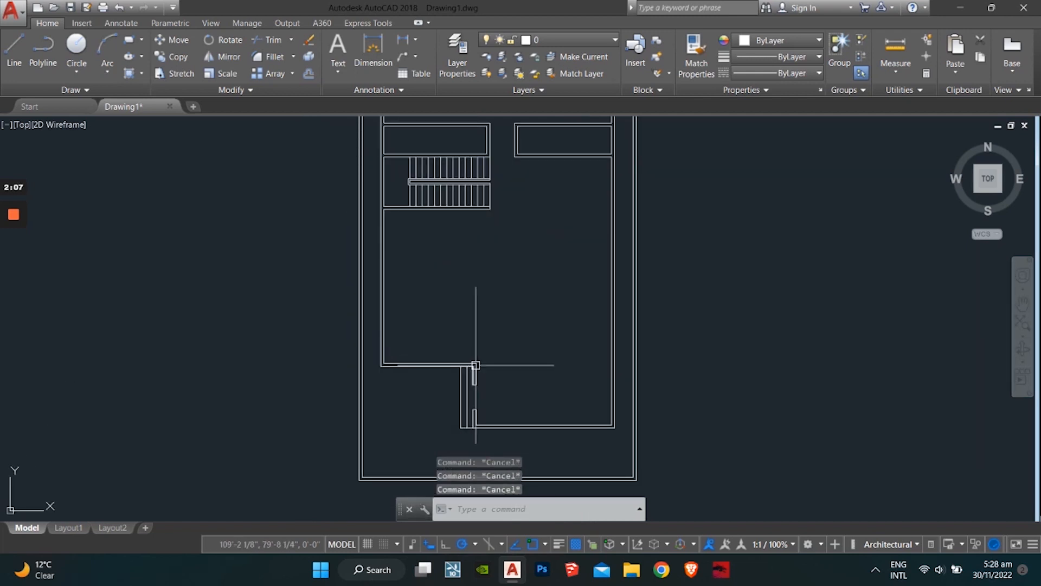
pyautogui.write('l')
pyautogui.press('Return')
pyautogui.press('Escape')
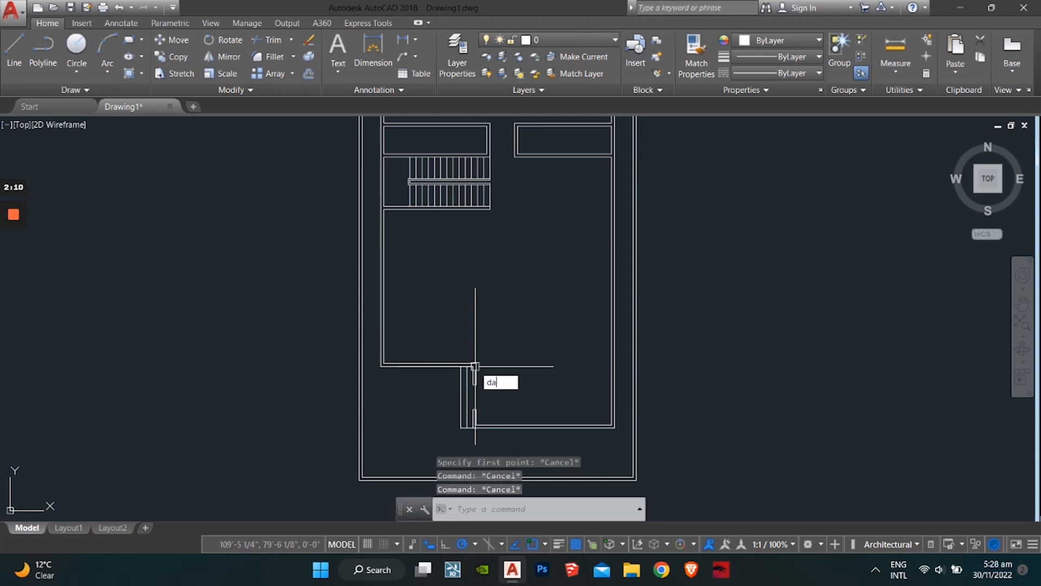
# Add an aligned dimension to the inner line of the short horizontal wall left of the entrance, placed just above it.
pyautogui.write('DAL')
pyautogui.press('Return')
pyautogui.press('Return')
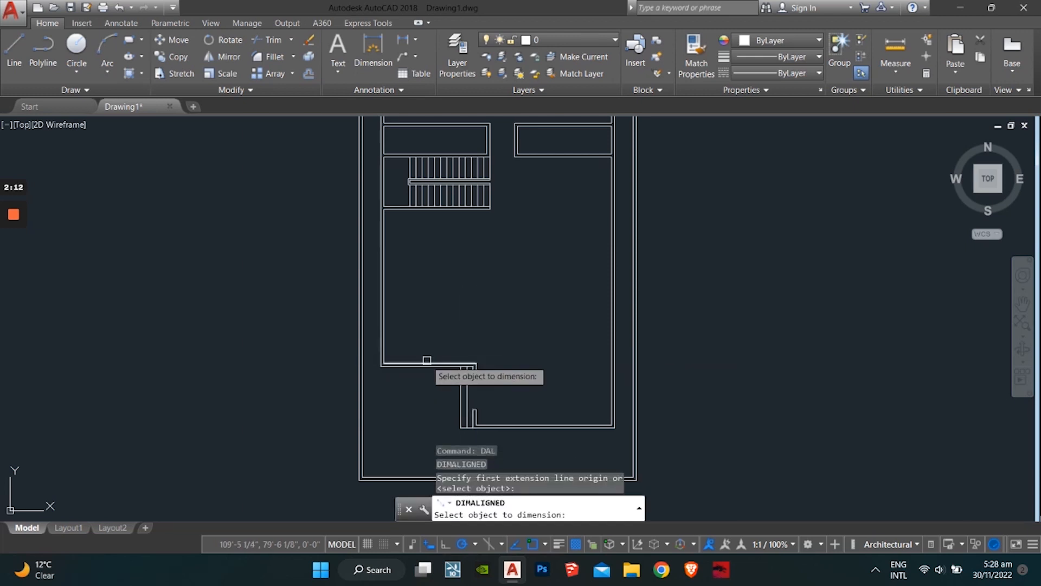
pyautogui.scroll(2, 429, 369)
pyautogui.click(429, 370)
pyautogui.click(434, 347)
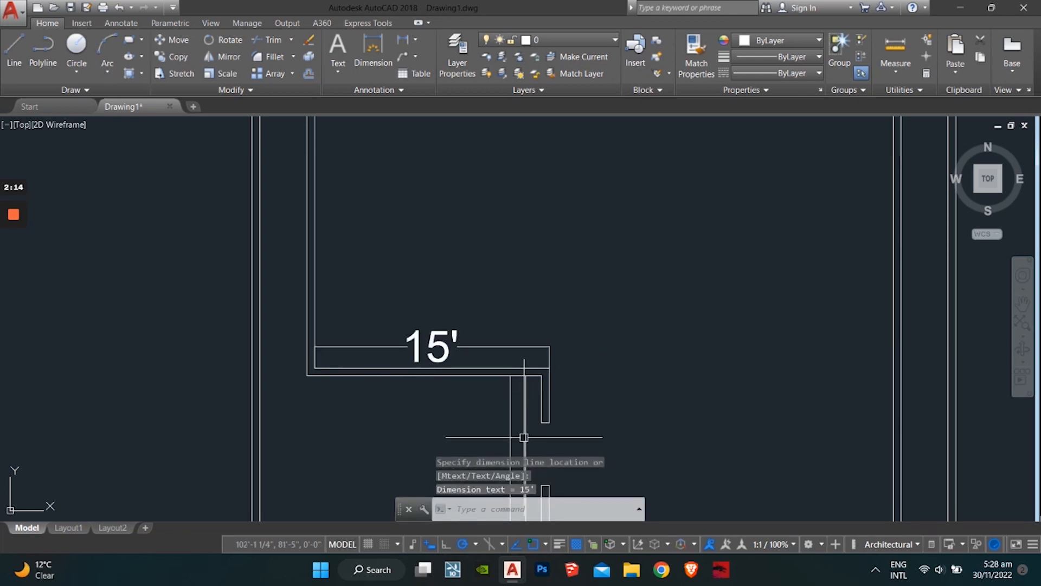
pyautogui.press('Escape')
pyautogui.press('Escape')
pyautogui.press('Escape')
# Draw a line 12' up from the right end of the dimensioned wall line, continuing horizontally left to the left wall.
pyautogui.write('l')
pyautogui.press('Return')
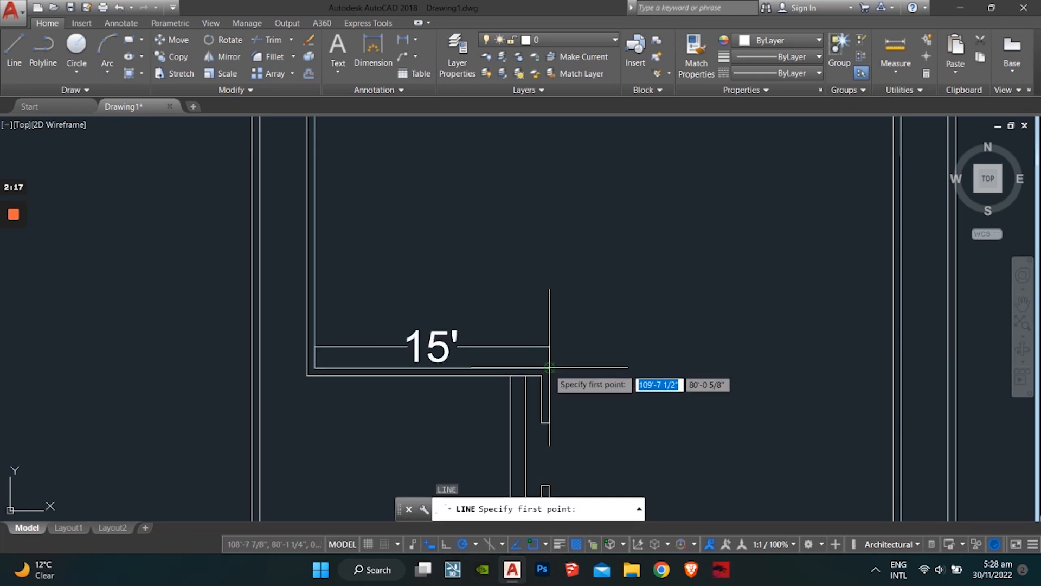
pyautogui.click(549, 368)
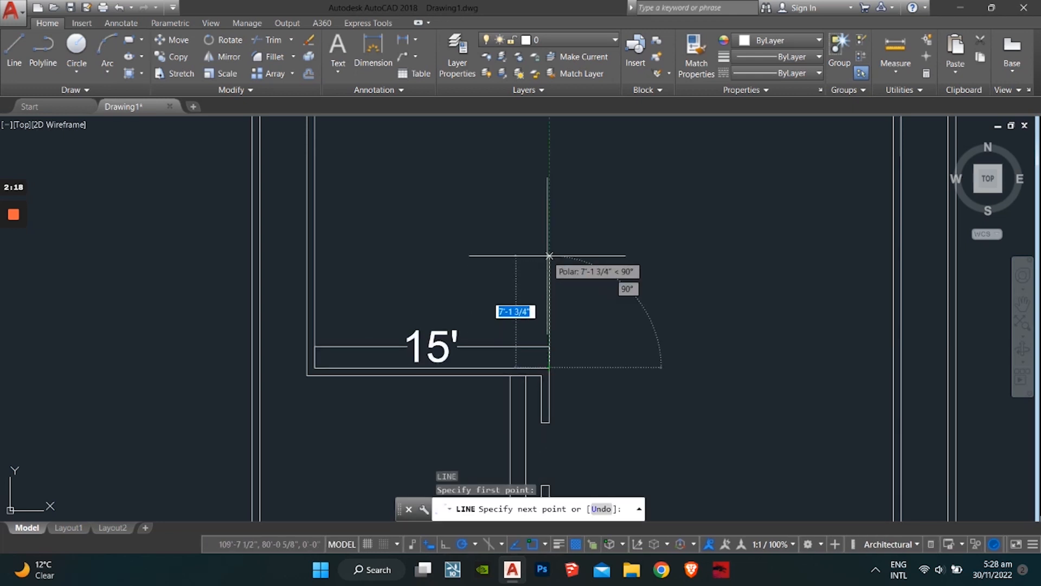
pyautogui.write('12')
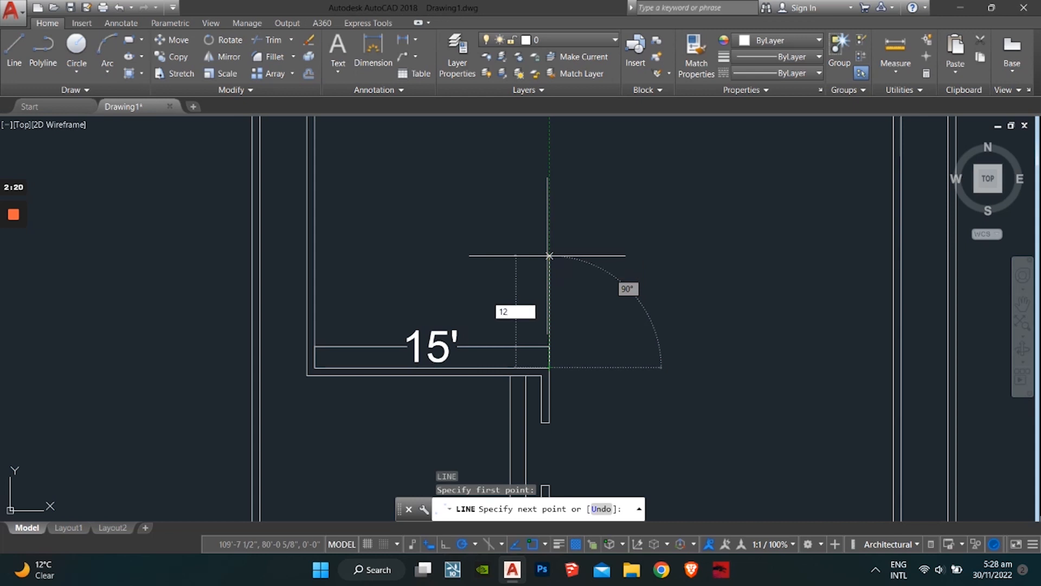
pyautogui.press('Return')
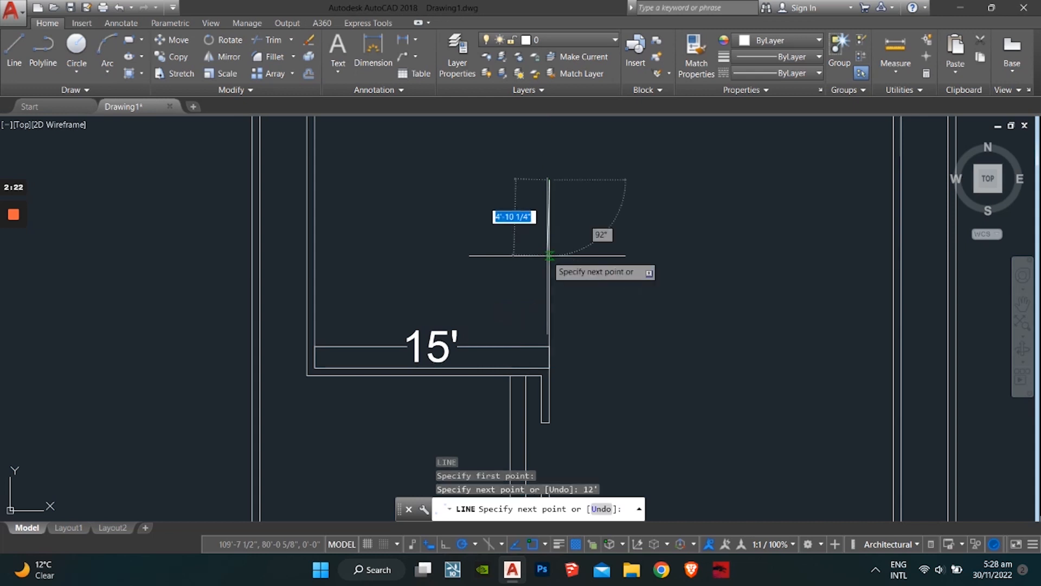
pyautogui.moveTo(353, 202)
pyautogui.mouseDown(button='middle')
pyautogui.moveTo(382, 297)
pyautogui.moveTo(295, 428)
pyautogui.moveTo(280, 348)
pyautogui.mouseUp(button='middle')
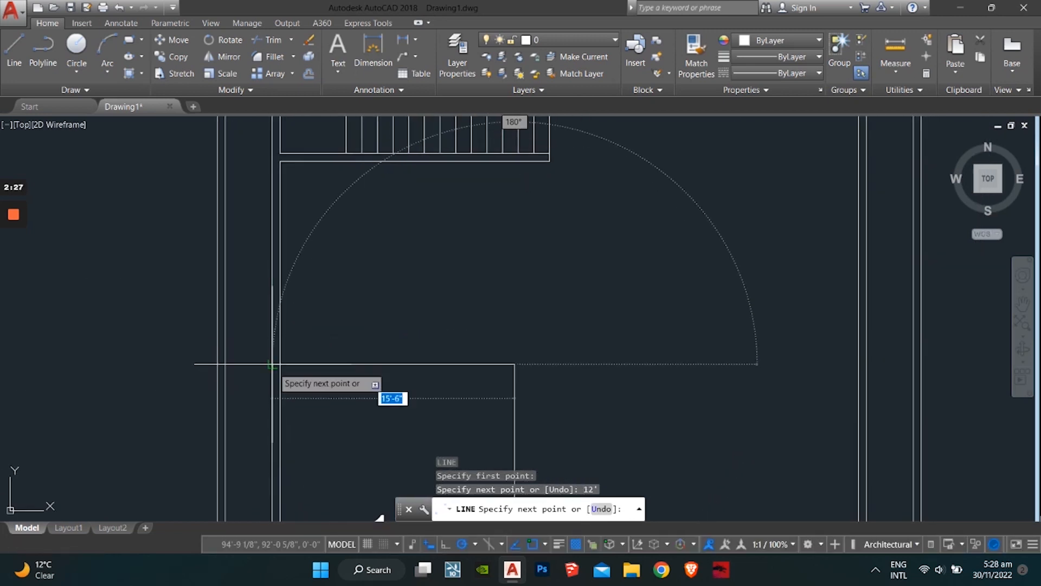
pyautogui.press('Return')
pyautogui.press('Escape')
pyautogui.scroll(-4, 423, 342)
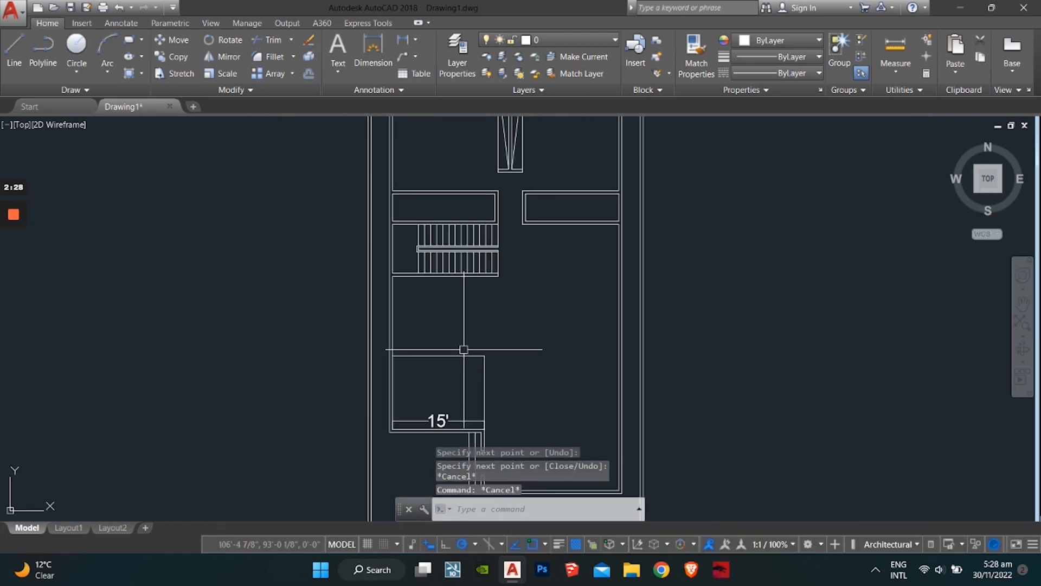
pyautogui.scroll(3, 391, 282)
pyautogui.moveTo(391, 281); pyautogui.dragTo(416, 374, button='middle')
pyautogui.scroll(-1, 347, 353)
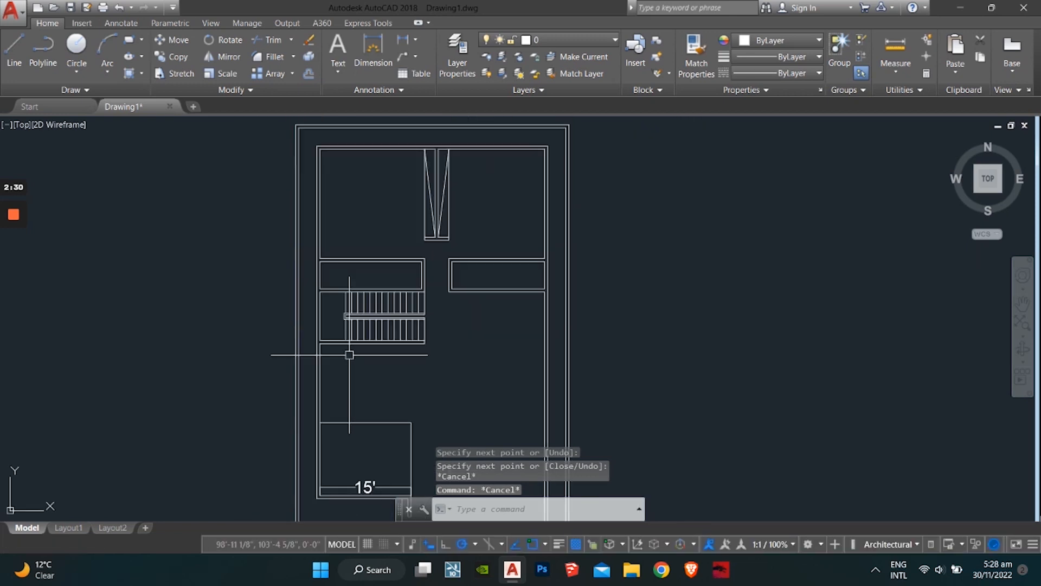
# Erase the 15' dimension above the short horizontal wall left of the entrance.
pyautogui.moveTo(350, 354); pyautogui.dragTo(370, 319, button='middle')
pyautogui.scroll(-2, 374, 355)
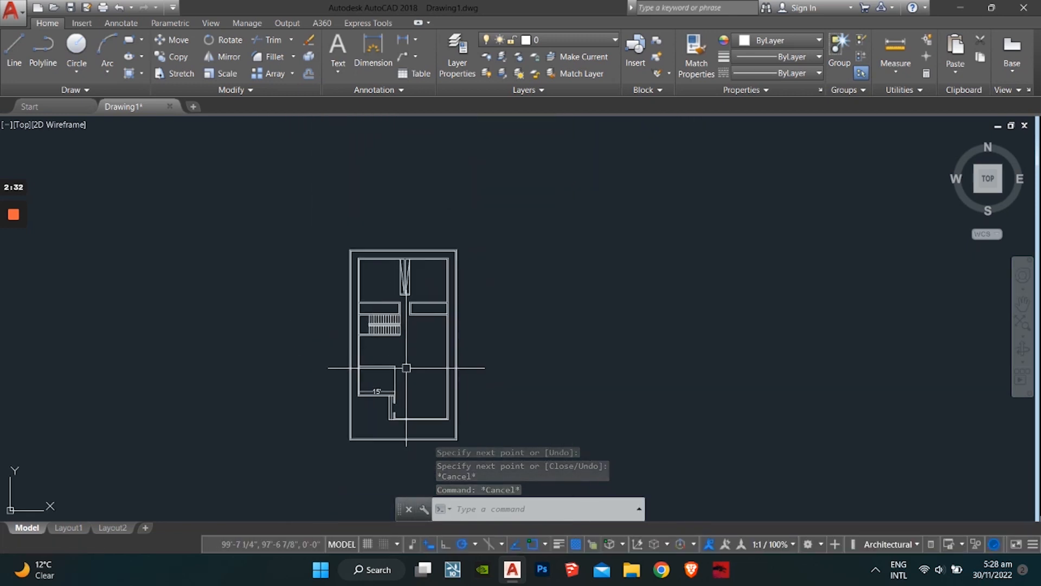
pyautogui.scroll(3, 406, 367)
pyautogui.moveTo(361, 359); pyautogui.dragTo(416, 298, button='middle')
pyautogui.press('Escape')
pyautogui.press('Escape')
pyautogui.scroll(1, 353, 398)
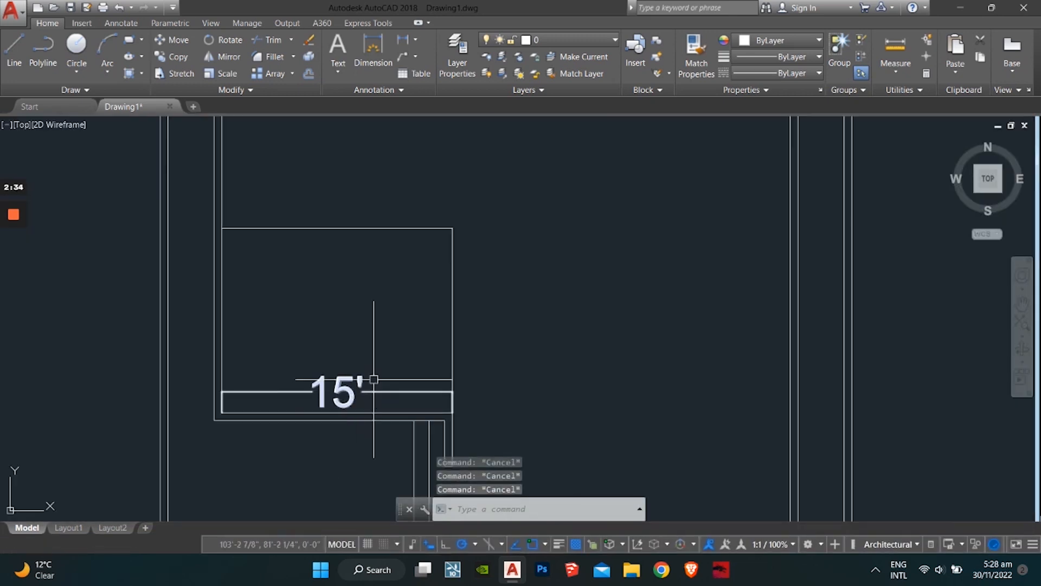
pyautogui.click(388, 363)
pyautogui.click(303, 404)
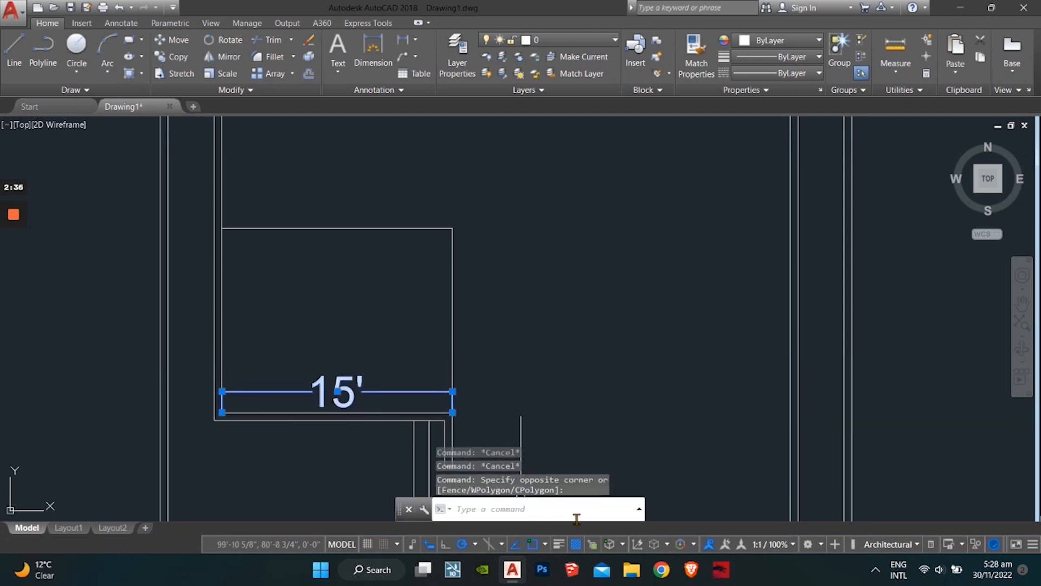
pyautogui.press('Delete')
pyautogui.press('Escape')
pyautogui.write('off')
pyautogui.press('Return')
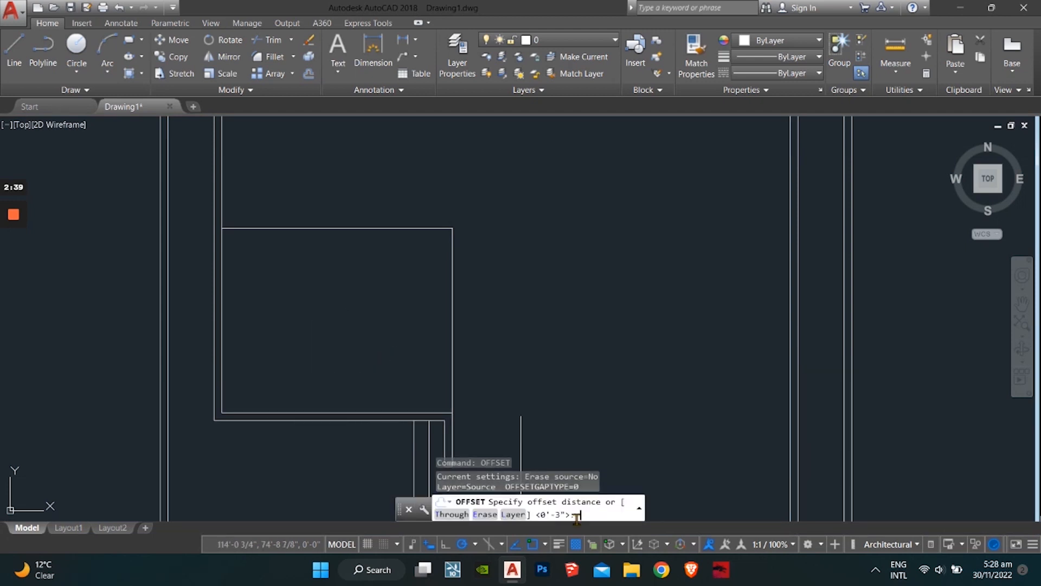
pyautogui.press('Escape')
pyautogui.press('Escape')
# Erase the vertical and horizontal lines that outline the lower-left room.
pyautogui.moveTo(402, 495); pyautogui.dragTo(399, 396, button='middle')
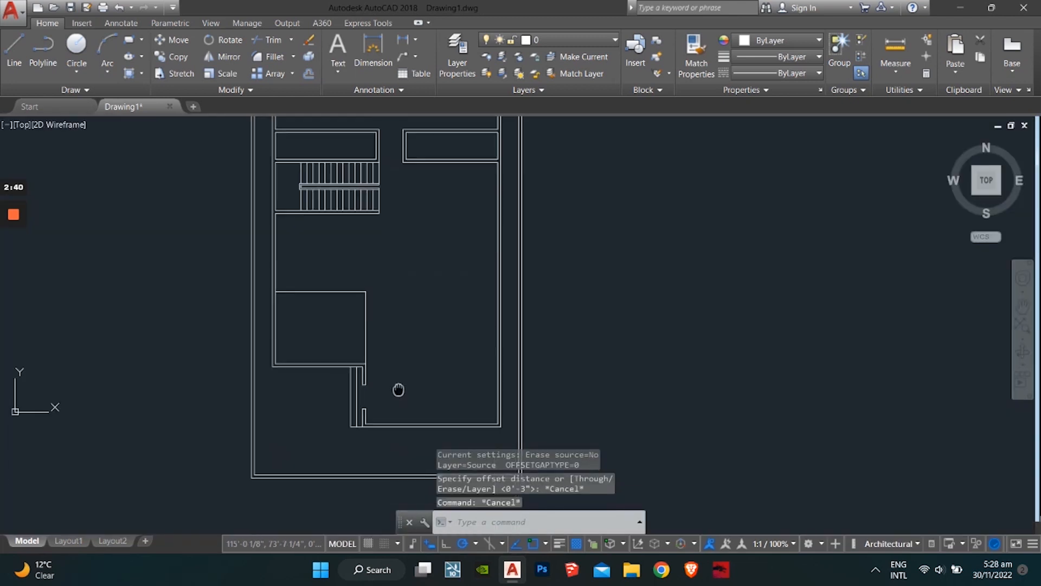
pyautogui.moveTo(357, 350); pyautogui.dragTo(382, 400, button='middle')
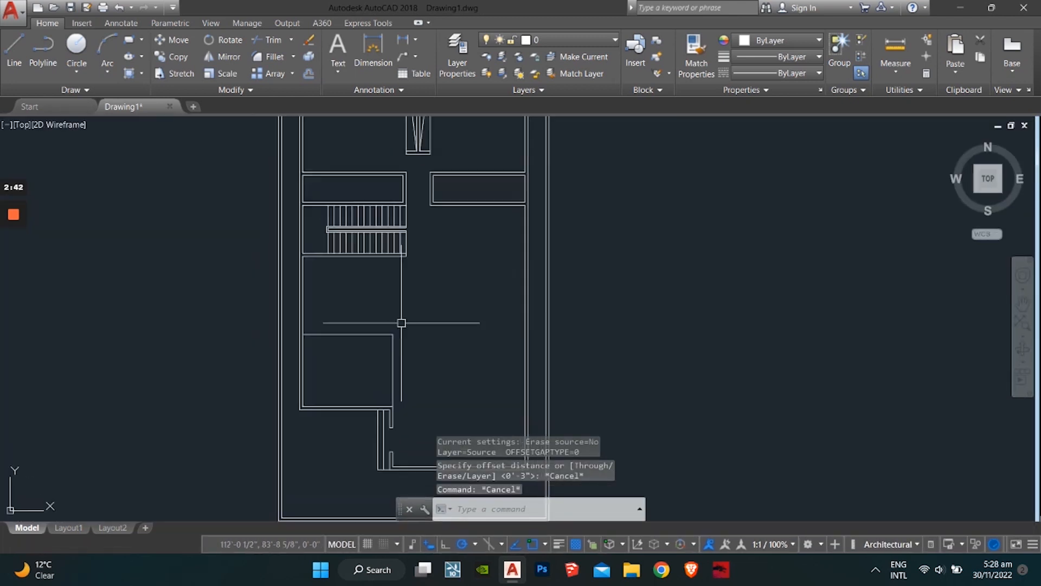
pyautogui.click(408, 317)
pyautogui.click(349, 361)
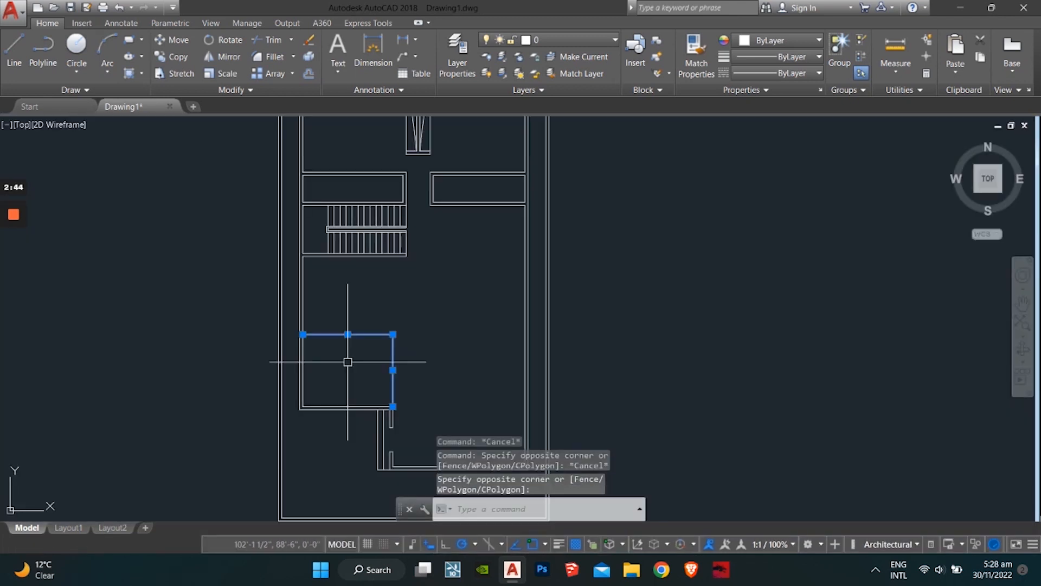
pyautogui.press('Delete')
pyautogui.press('Escape')
pyautogui.press('Escape')
# Draw a line 9' down from the right end of the wall below the staircase, continuing horizontally left to the left wall.
pyautogui.scroll(2, 358, 368)
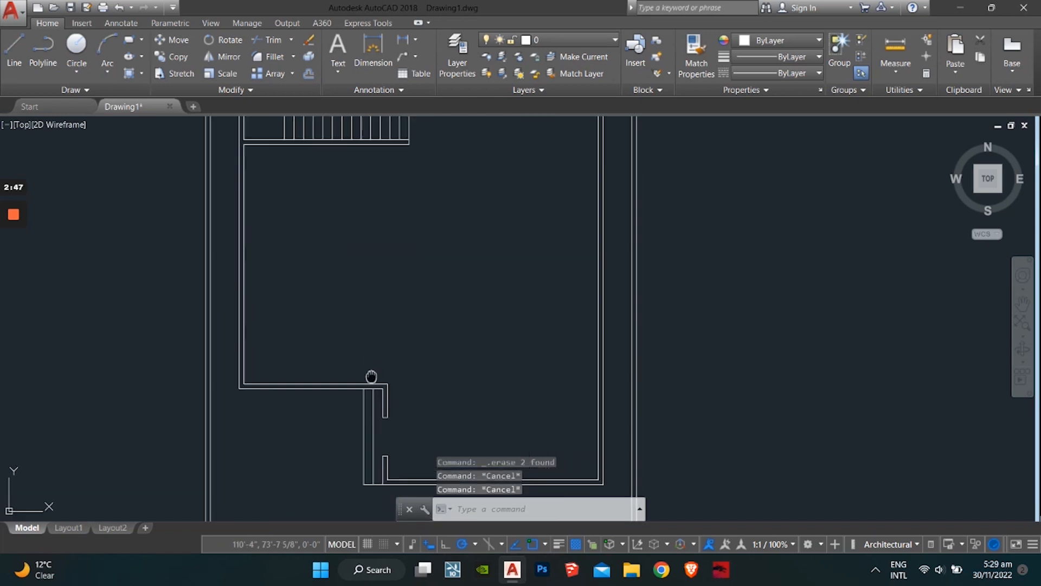
pyautogui.moveTo(473, 142); pyautogui.dragTo(236, 296, button='middle')
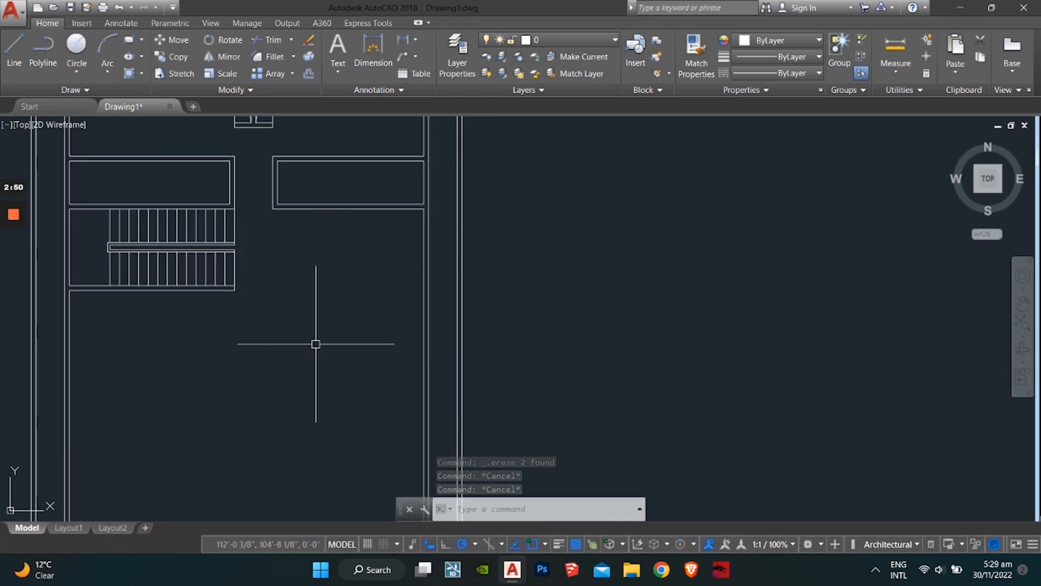
pyautogui.press('Escape')
pyautogui.scroll(2, 144, 340)
pyautogui.moveTo(212, 345); pyautogui.dragTo(441, 365, button='middle')
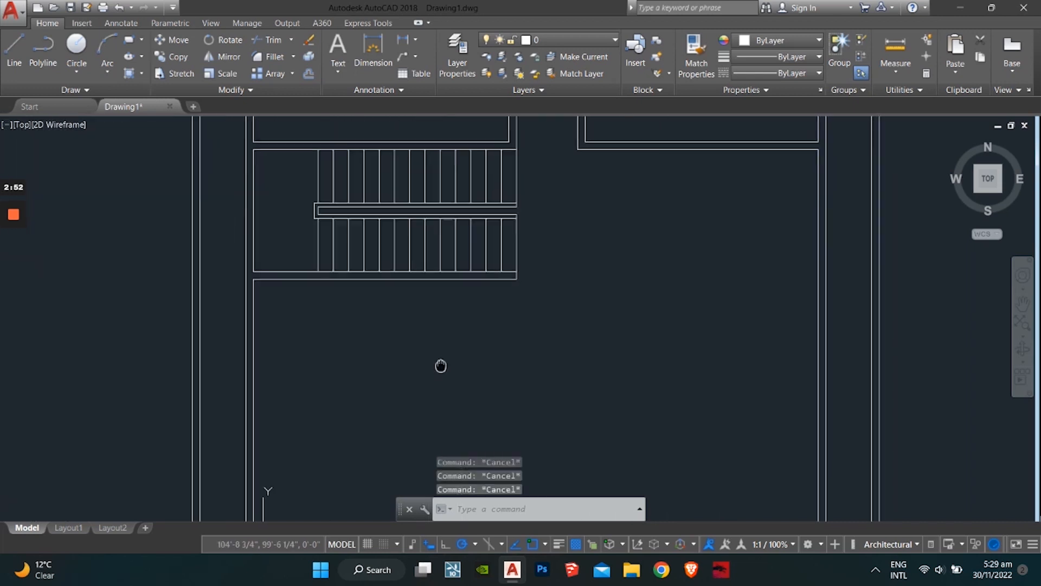
pyautogui.write('l')
pyautogui.press('Return')
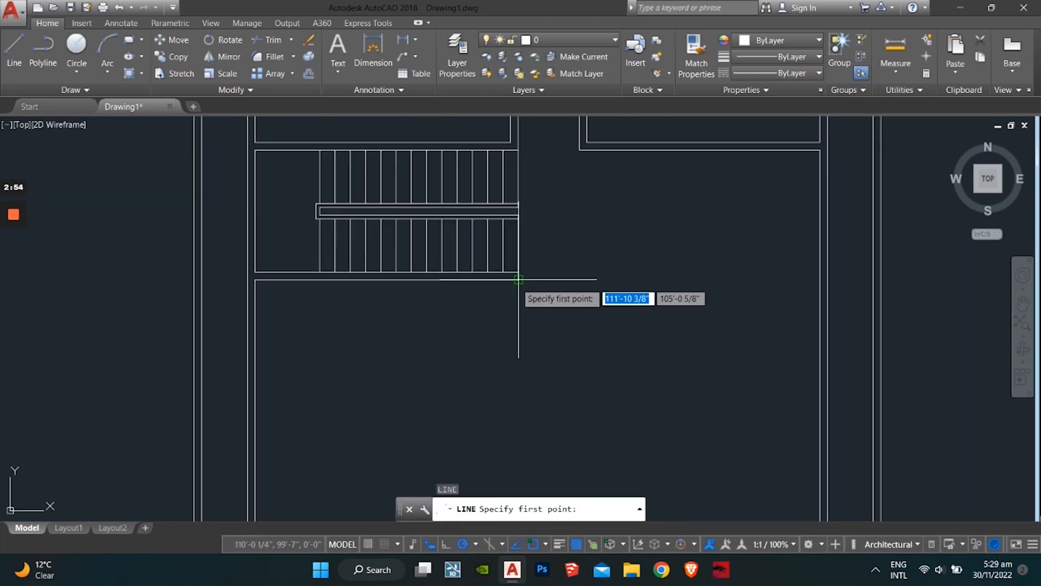
pyautogui.click(518, 279)
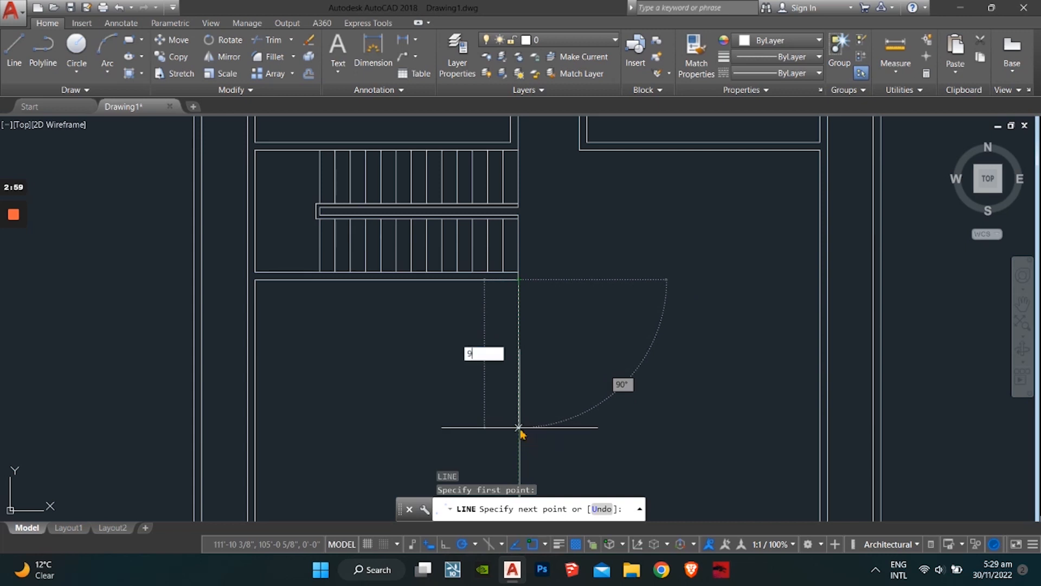
pyautogui.write("9'")
pyautogui.press('Return')
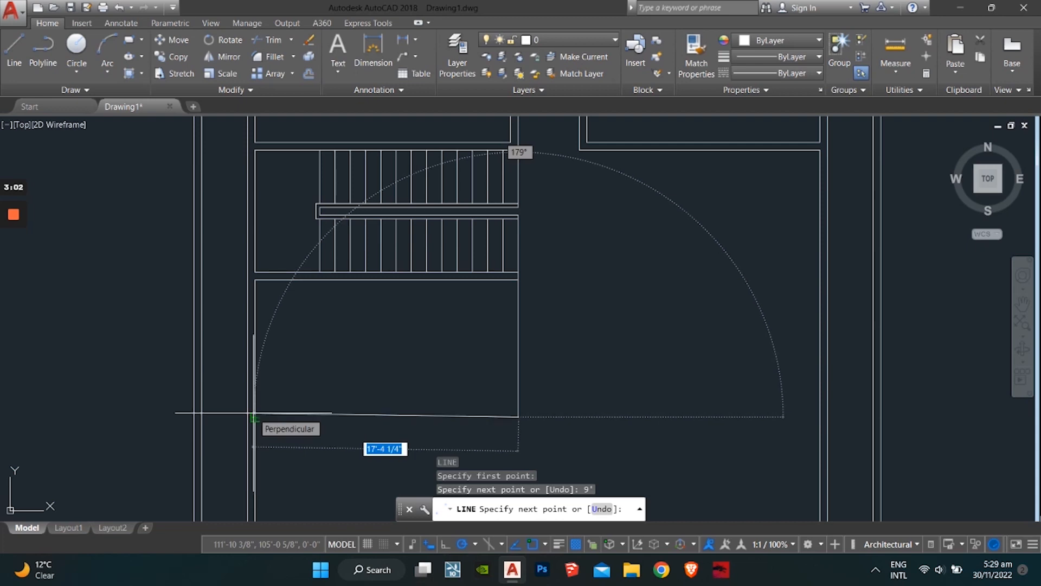
pyautogui.press('Escape')
pyautogui.press('Escape')
pyautogui.press('Escape')
# Draw a vertical line from the inner line of the short horizontal entrance wall down to about 4'-1" below its outer line.
pyautogui.scroll(-5, 268, 414)
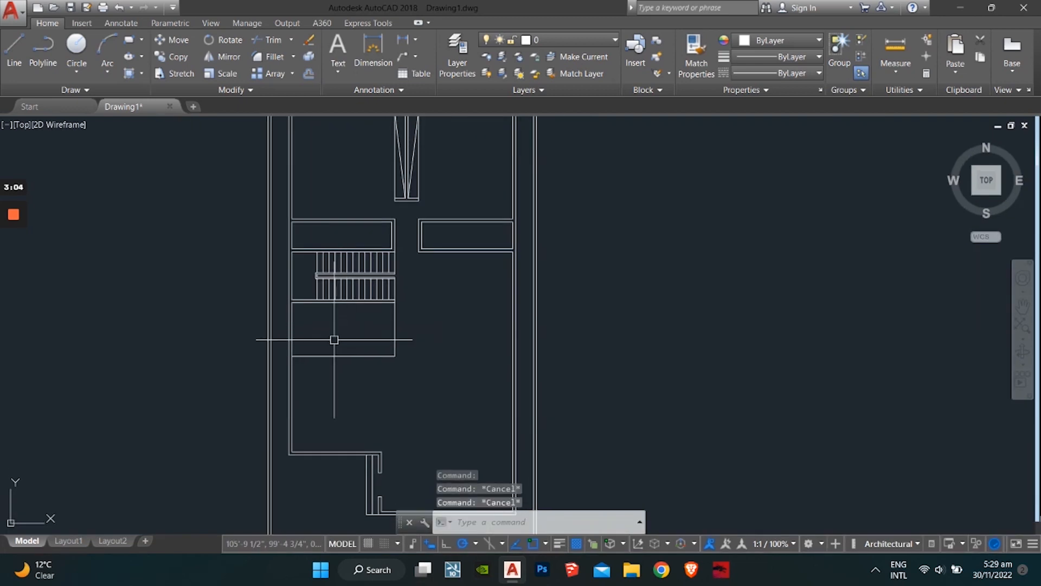
pyautogui.scroll(3, 304, 358)
pyautogui.scroll(-1, 365, 374)
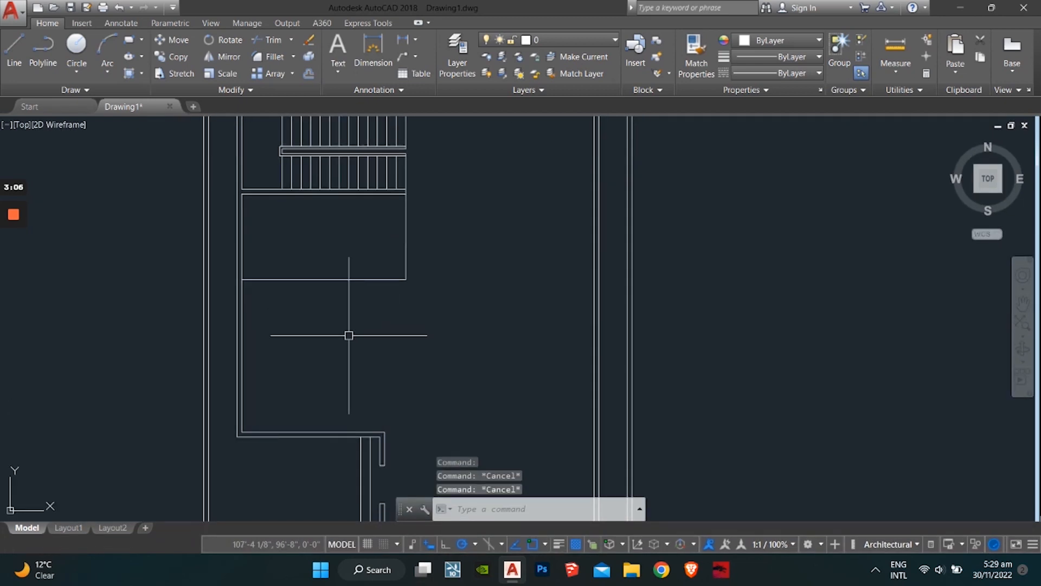
pyautogui.press('Escape')
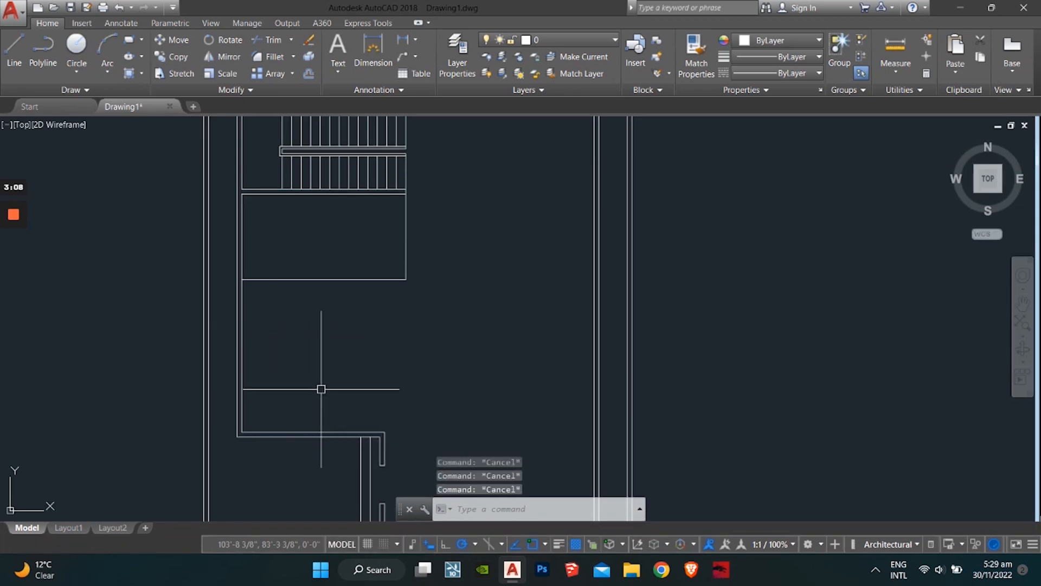
pyautogui.scroll(2, 350, 456)
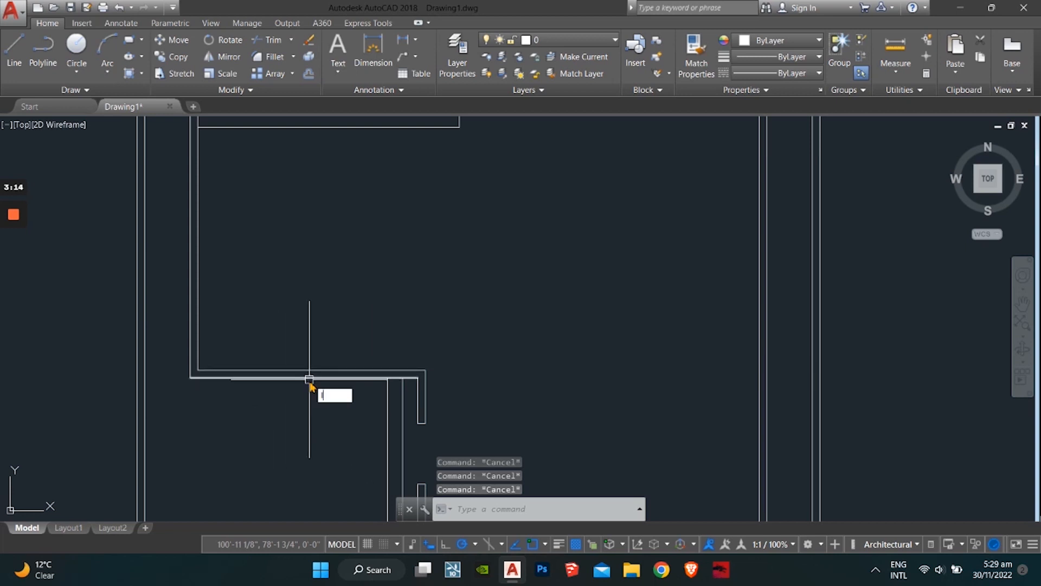
pyautogui.press('Return')
pyautogui.click(327, 378)
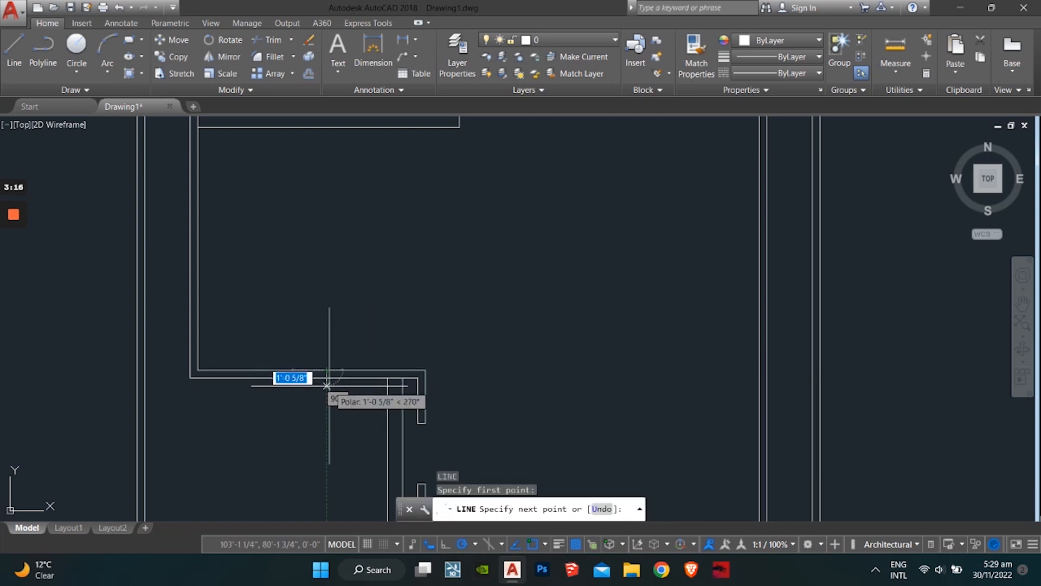
pyautogui.click(327, 381)
pyautogui.scroll(3, 322, 383)
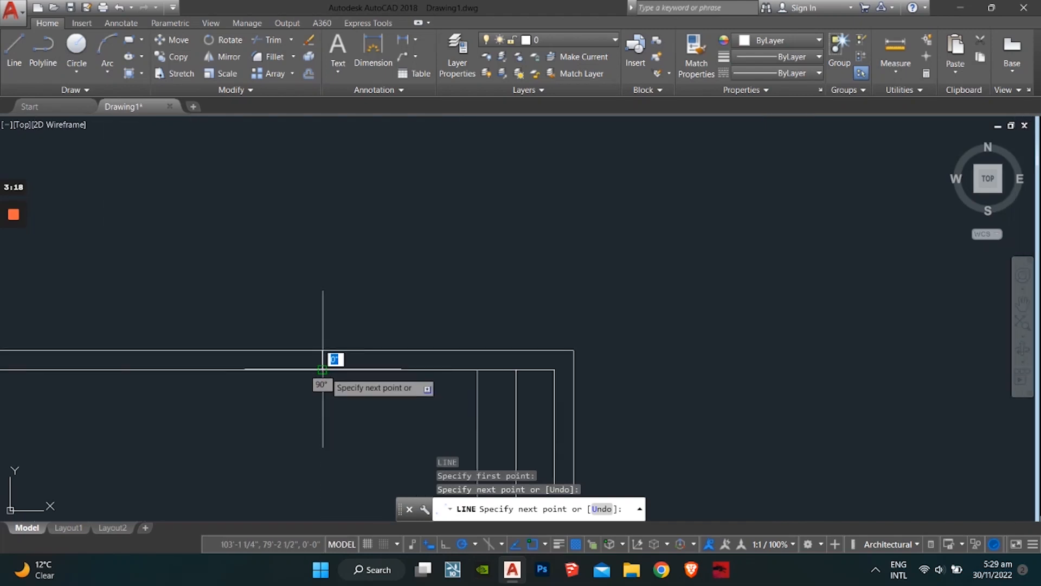
pyautogui.click(322, 370)
pyautogui.moveTo(321, 463); pyautogui.dragTo(309, 355, button='middle')
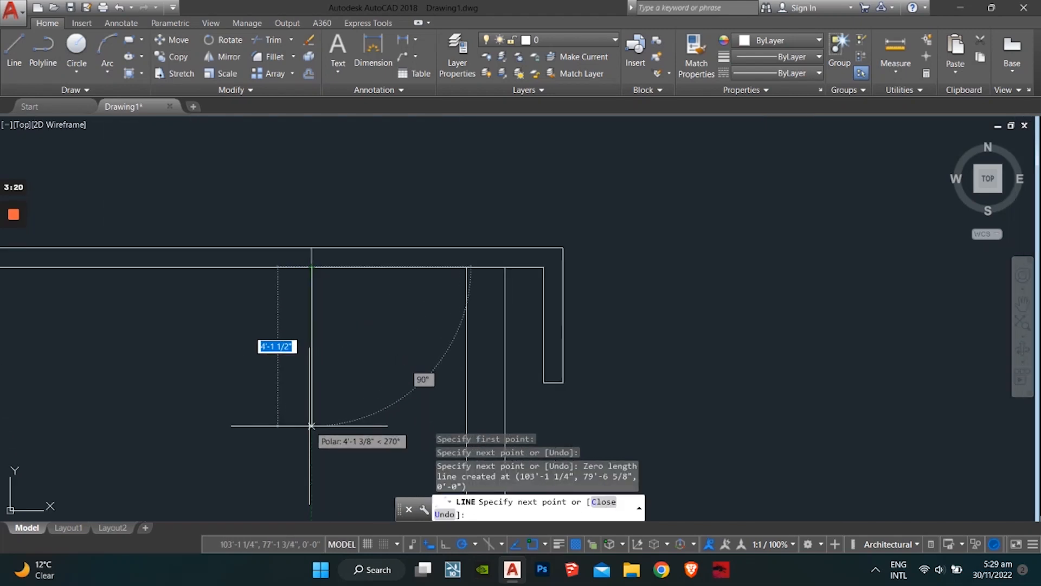
pyautogui.click(311, 427)
pyautogui.press('Escape')
pyautogui.press('Escape')
pyautogui.press('Escape')
pyautogui.press('Escape')
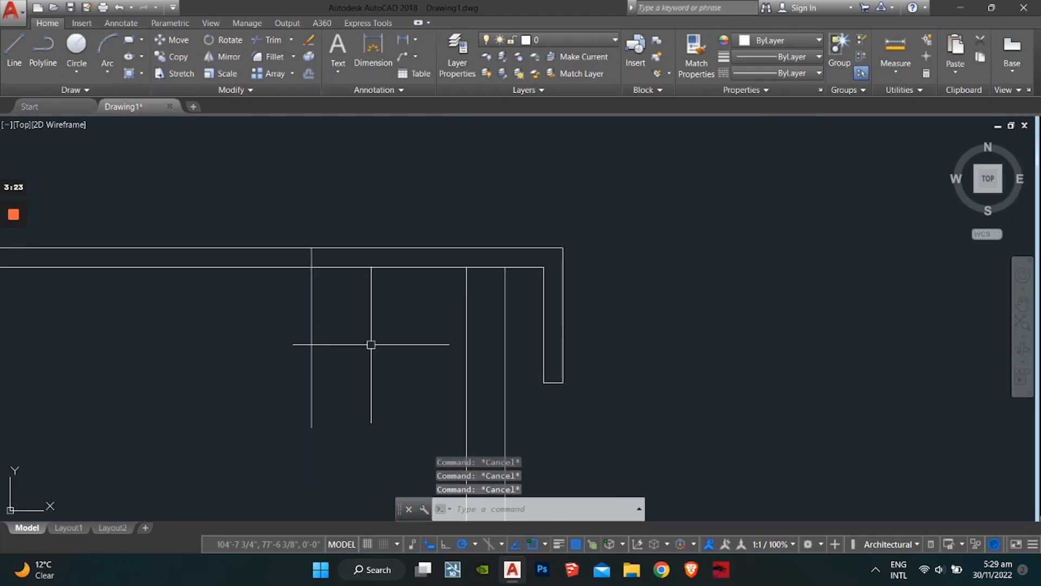
# Offset the outer line of the short horizontal wall 1' downward twice to form the entrance step lines.
pyautogui.press('Return')
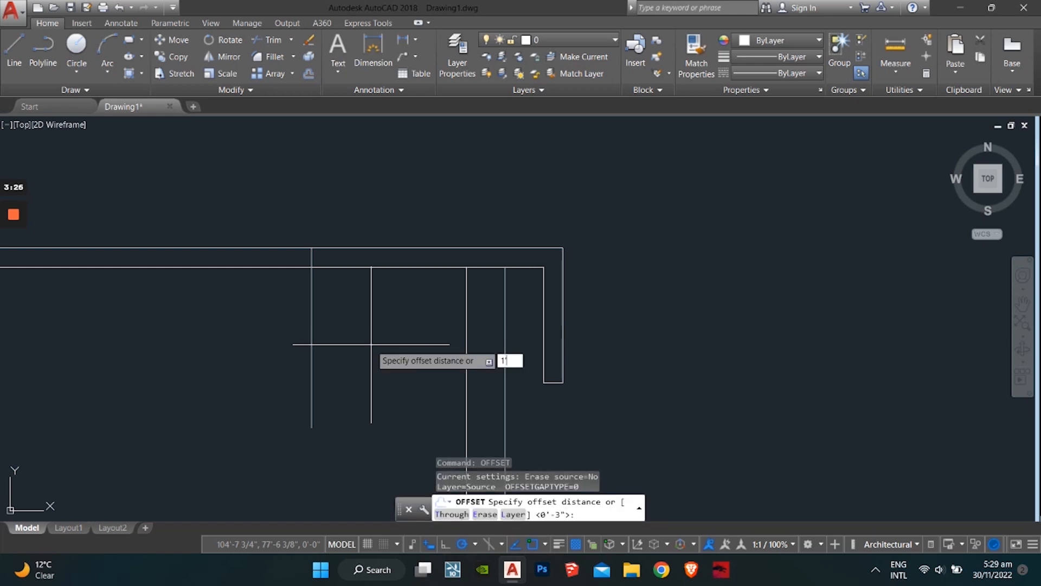
pyautogui.write("1'")
pyautogui.press('Return')
pyautogui.click(412, 267)
pyautogui.click(405, 322)
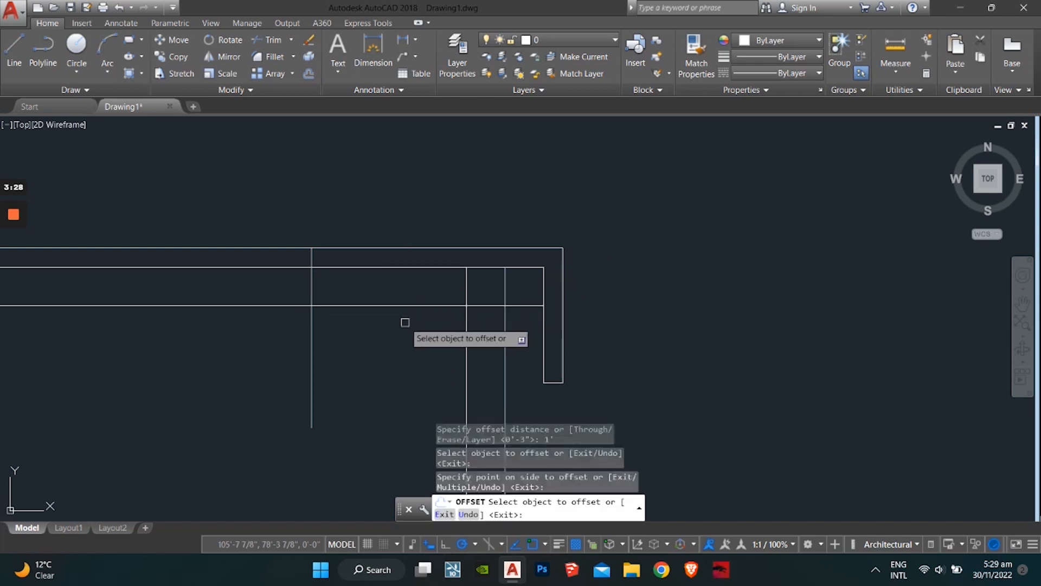
pyautogui.click(379, 304)
pyautogui.click(434, 365)
pyautogui.press('Escape')
pyautogui.press('Escape')
pyautogui.press('Escape')
# Trim the entrance step lines left of the vertical line, its lower overhang, and the crossing segments where the steps turn the corner.
pyautogui.scroll(-4, 333, 374)
pyautogui.moveTo(343, 360); pyautogui.dragTo(374, 355, button='middle')
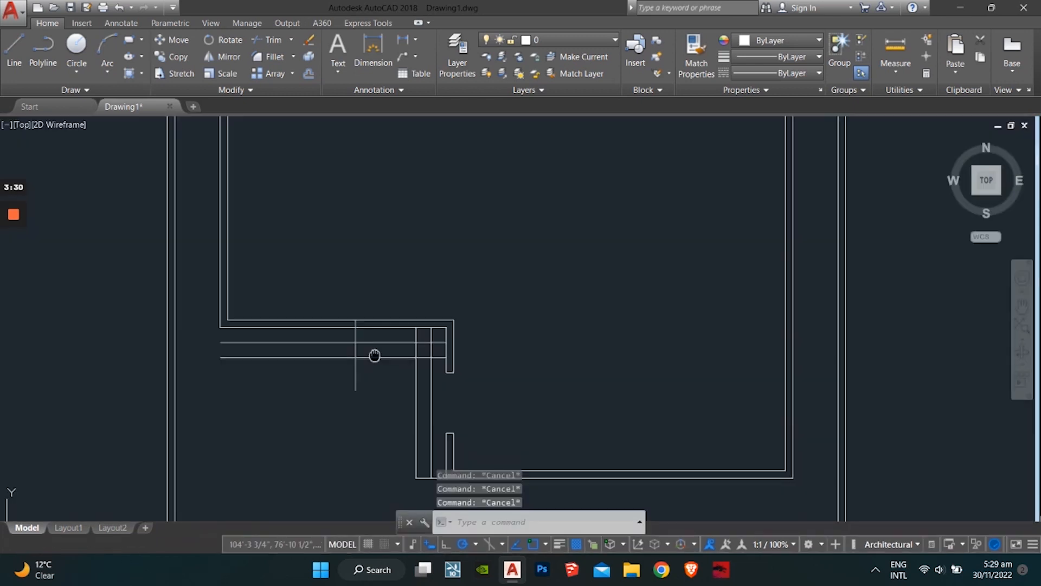
pyautogui.write('tr')
pyautogui.press('Return')
pyautogui.press('Return')
pyautogui.scroll(2, 325, 356)
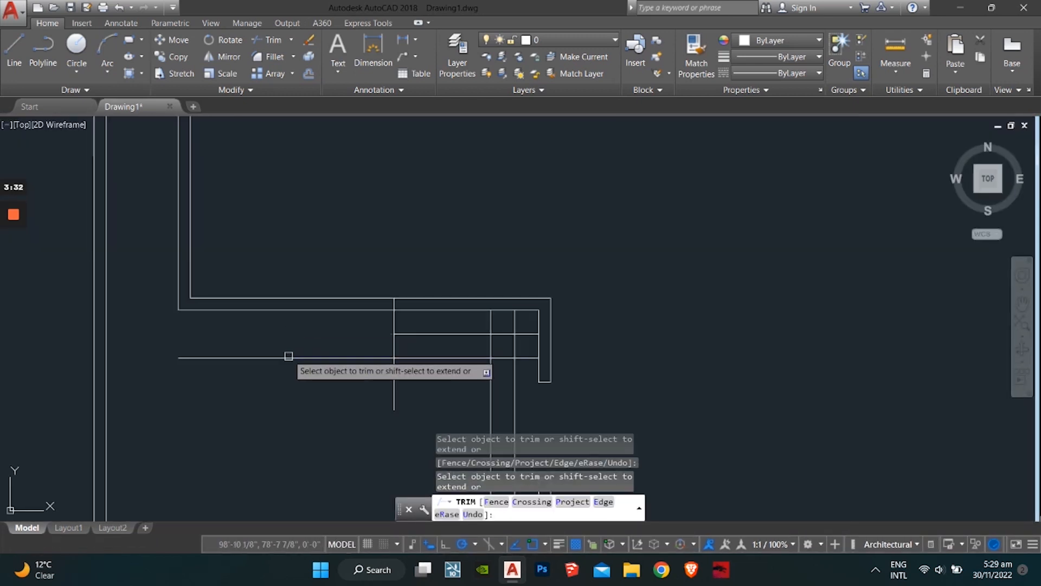
pyautogui.click(288, 356)
pyautogui.click(394, 385)
pyautogui.scroll(4, 399, 369)
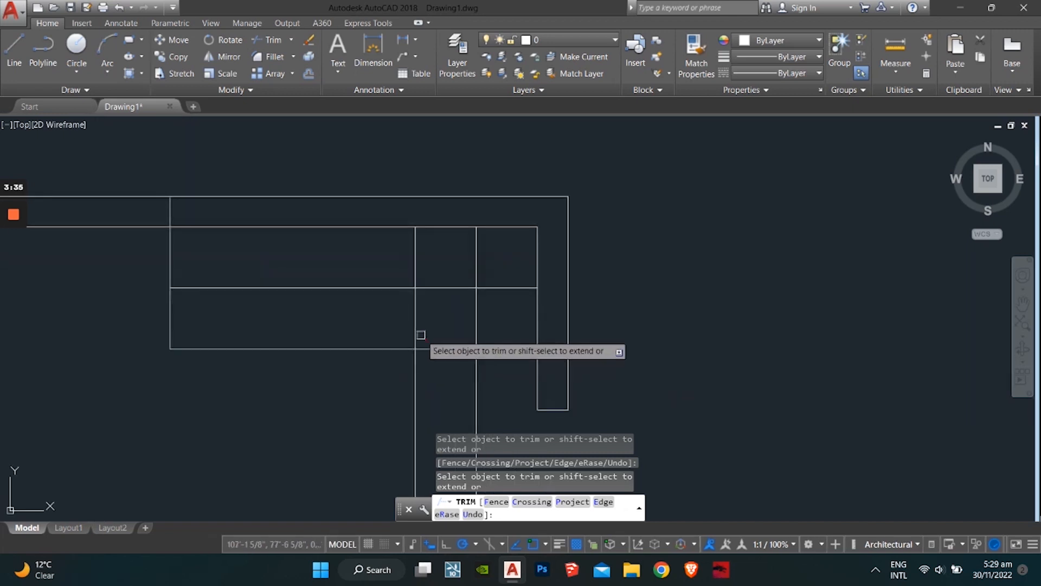
pyautogui.click(416, 333)
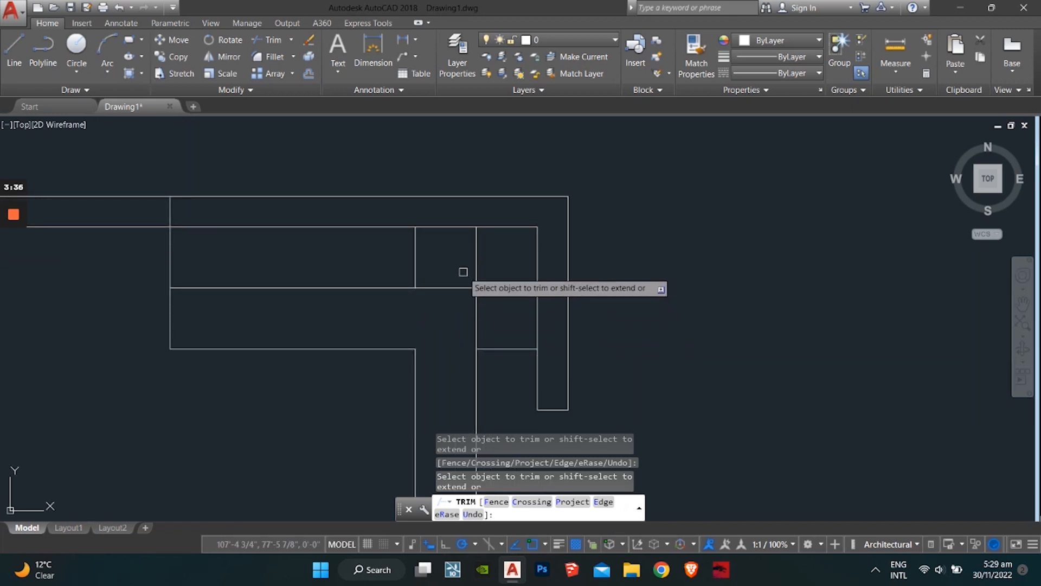
pyautogui.click(476, 260)
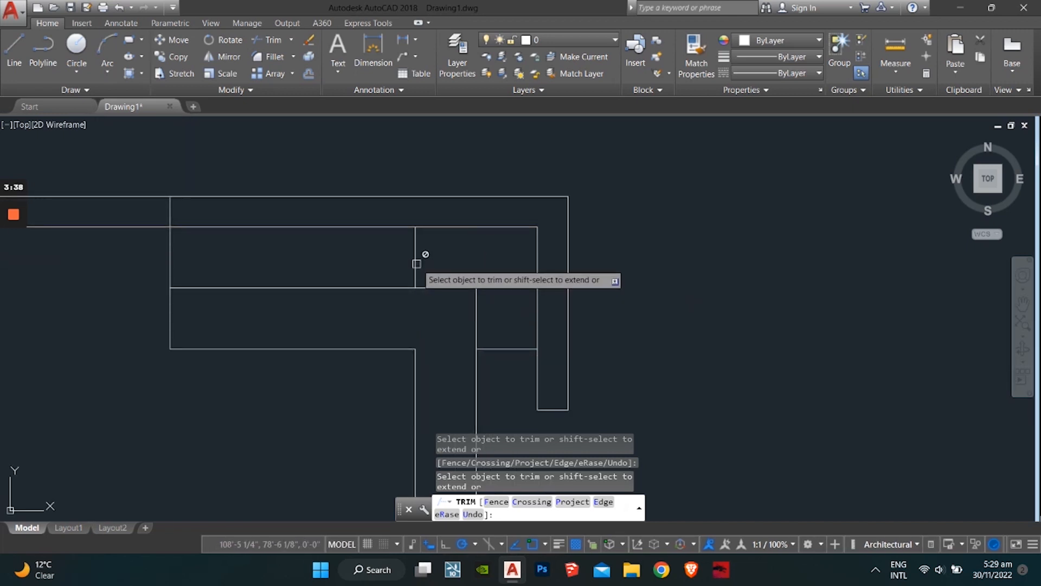
# Erase the leftover vertical and horizontal segments at the corner of the entrance steps.
pyautogui.press('Escape')
pyautogui.click(430, 251)
pyautogui.click(379, 279)
pyautogui.press('Delete')
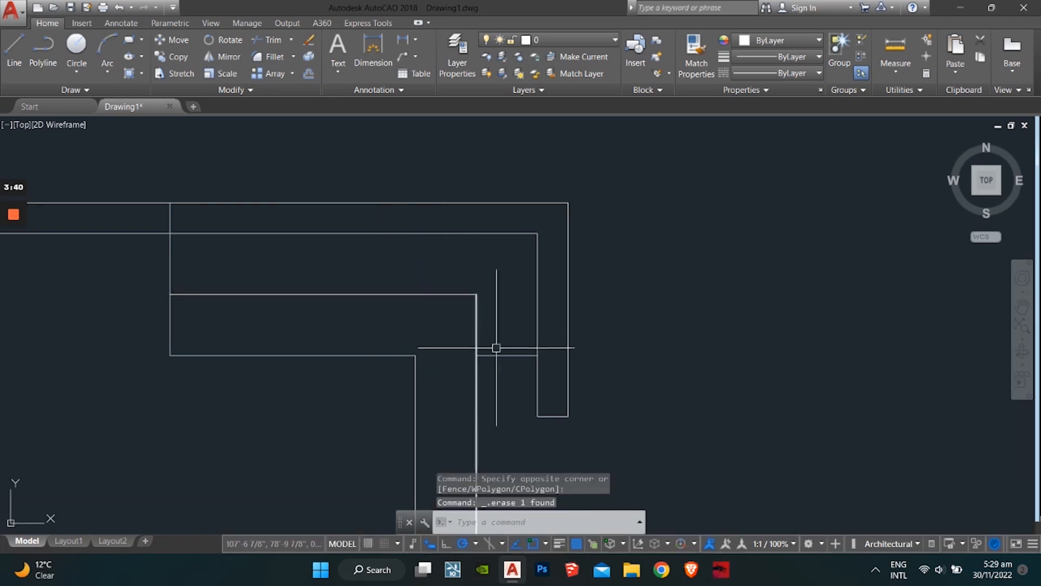
pyautogui.click(497, 355)
pyautogui.click(499, 372)
pyautogui.click(500, 340)
pyautogui.press('Delete')
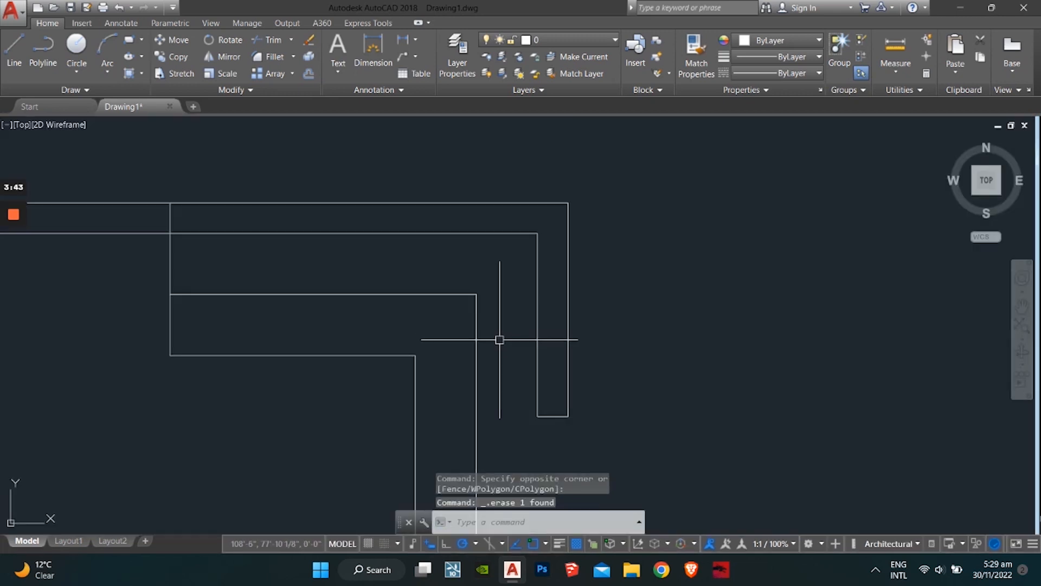
# Trim the part of the steps' vertical end line that lies within the wall thickness.
pyautogui.scroll(-2, 368, 291)
pyautogui.press('Escape')
pyautogui.press('Escape')
pyautogui.press('Escape')
pyautogui.scroll(2, 253, 251)
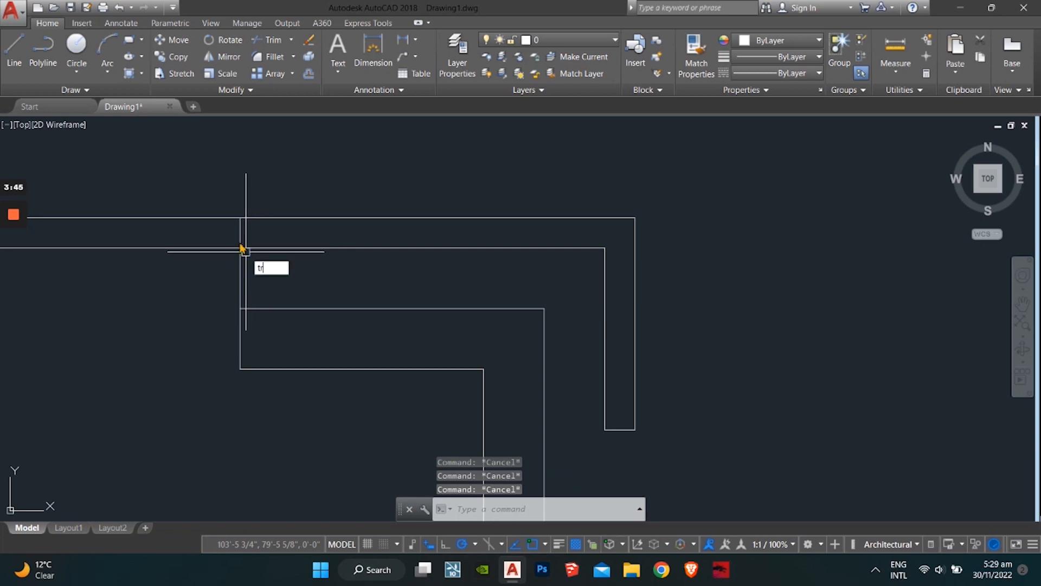
pyautogui.press('Return')
pyautogui.press('Return')
pyautogui.click(240, 233)
pyautogui.press('Escape')
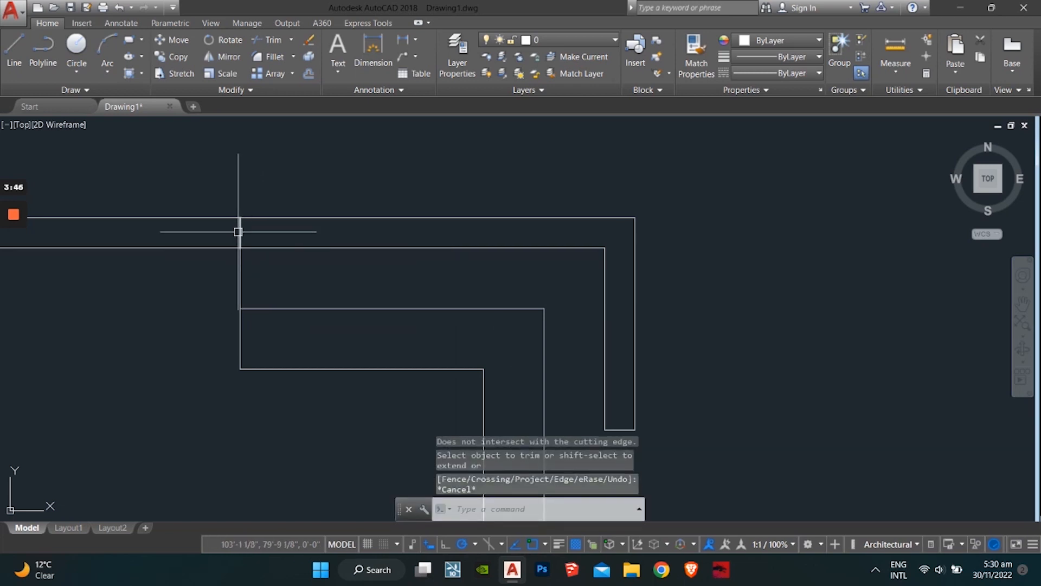
# Measure the horizontal wall's inner line from the steps' end line to the wall corner with a linear dimension.
pyautogui.scroll(-3, 312, 368)
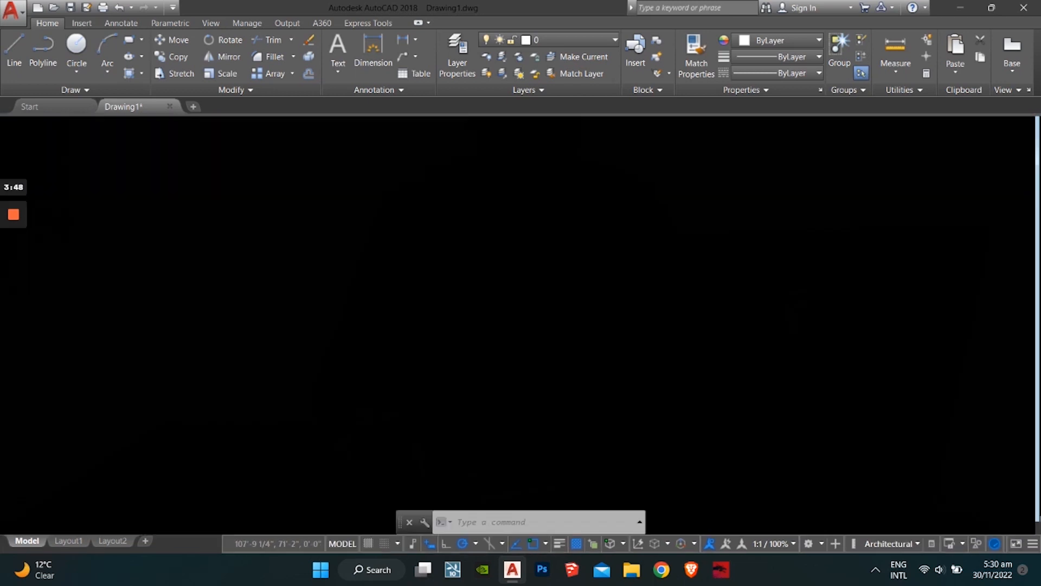
pyautogui.scroll(3, 325, 288)
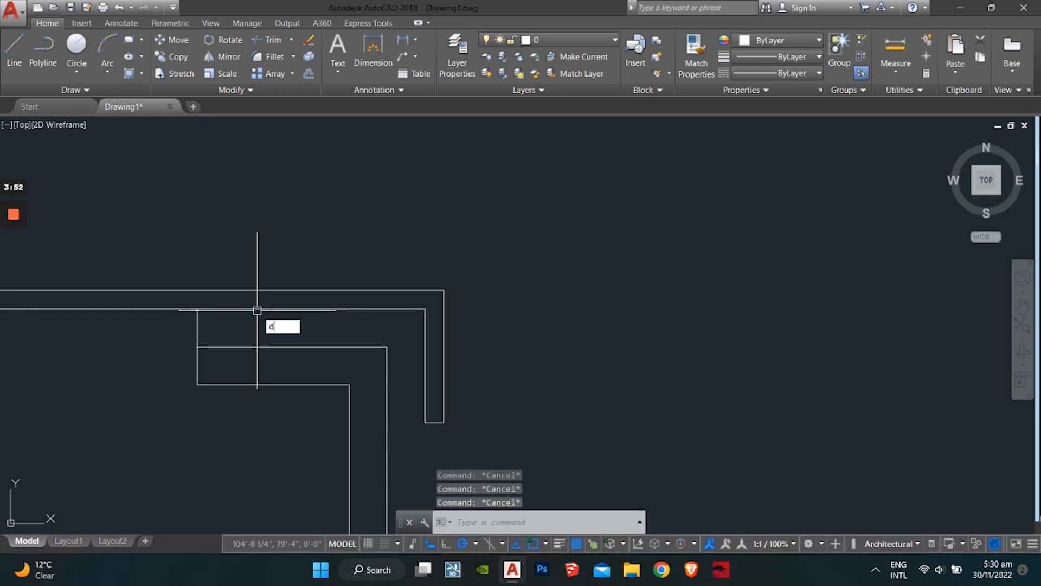
pyautogui.write('li')
pyautogui.press('Return')
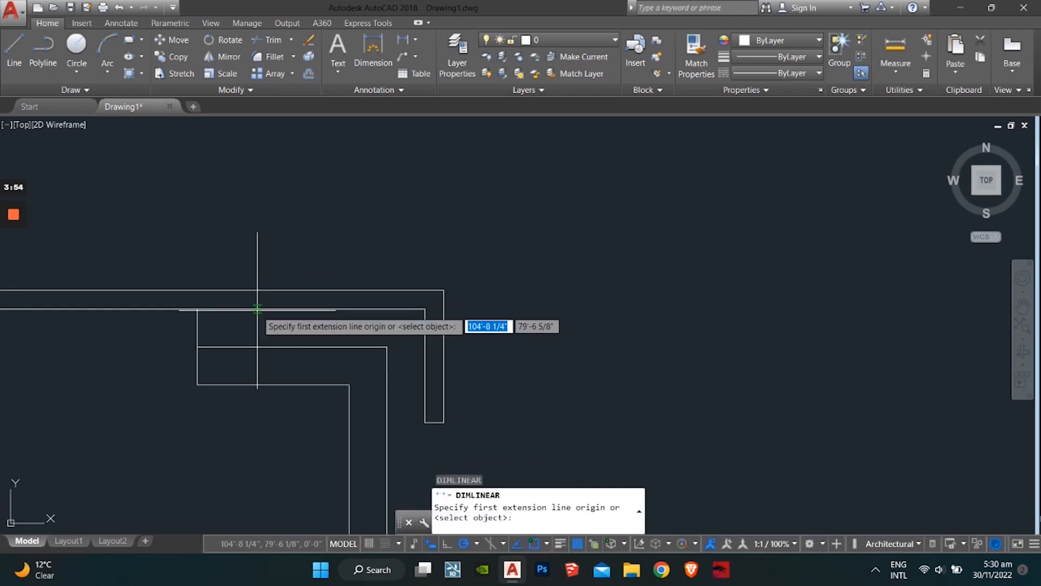
pyautogui.click(197, 309)
pyautogui.click(425, 309)
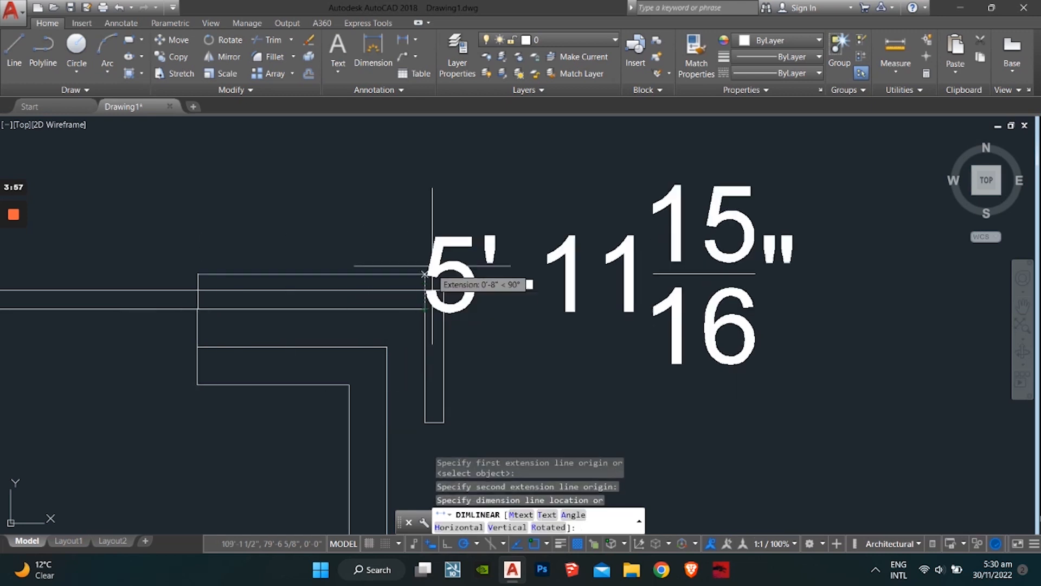
pyautogui.press('Escape')
pyautogui.press('Escape')
pyautogui.press('Escape')
pyautogui.press('Escape')
# Draw a short vertical line across the horizontal wall's thickness, in line with the end of the entrance steps.
pyautogui.scroll(5, 200, 309)
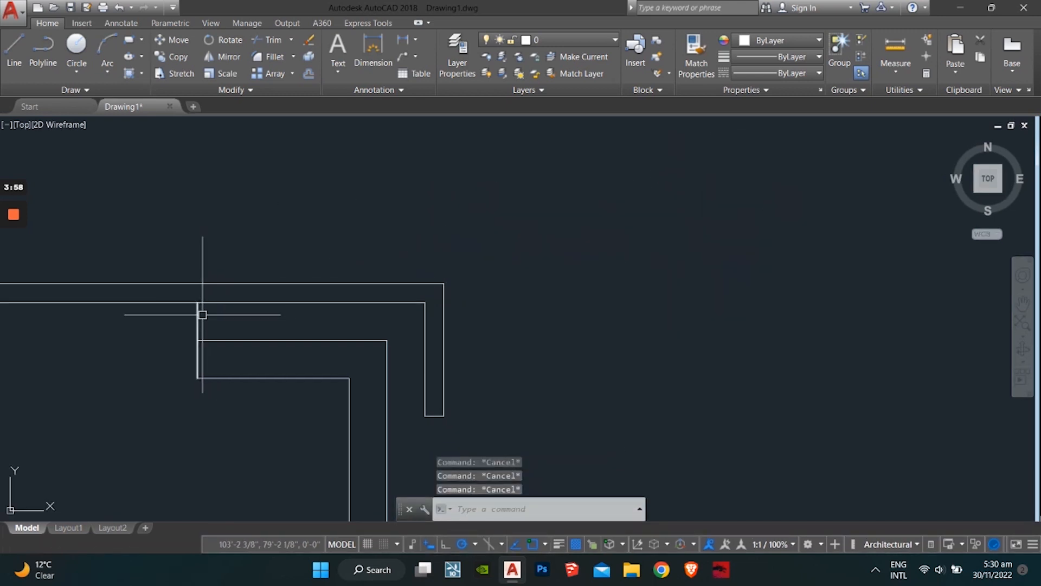
pyautogui.write('l')
pyautogui.press('Return')
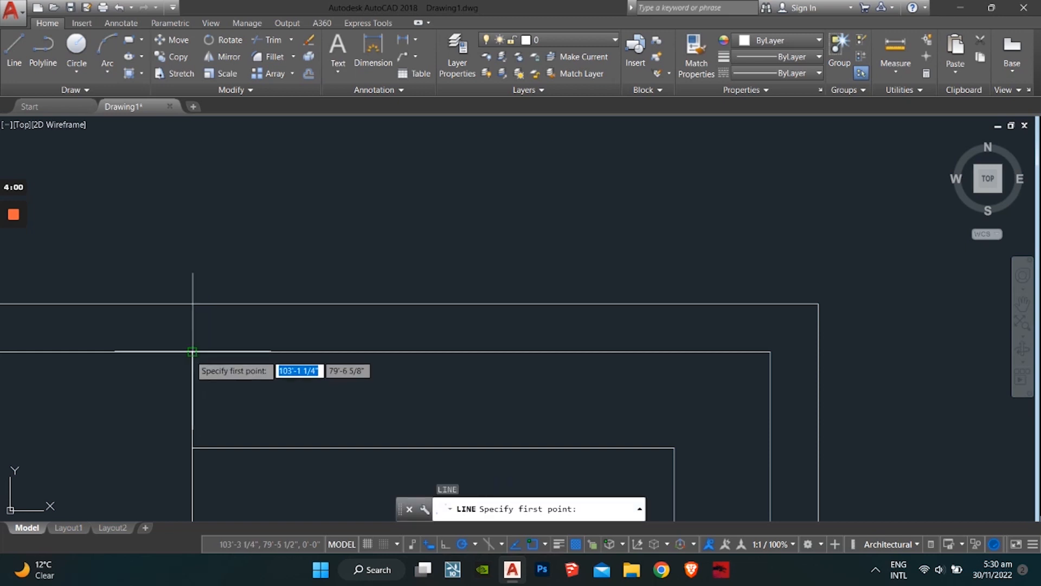
pyautogui.click(192, 351)
pyautogui.press('Escape')
pyautogui.press('Escape')
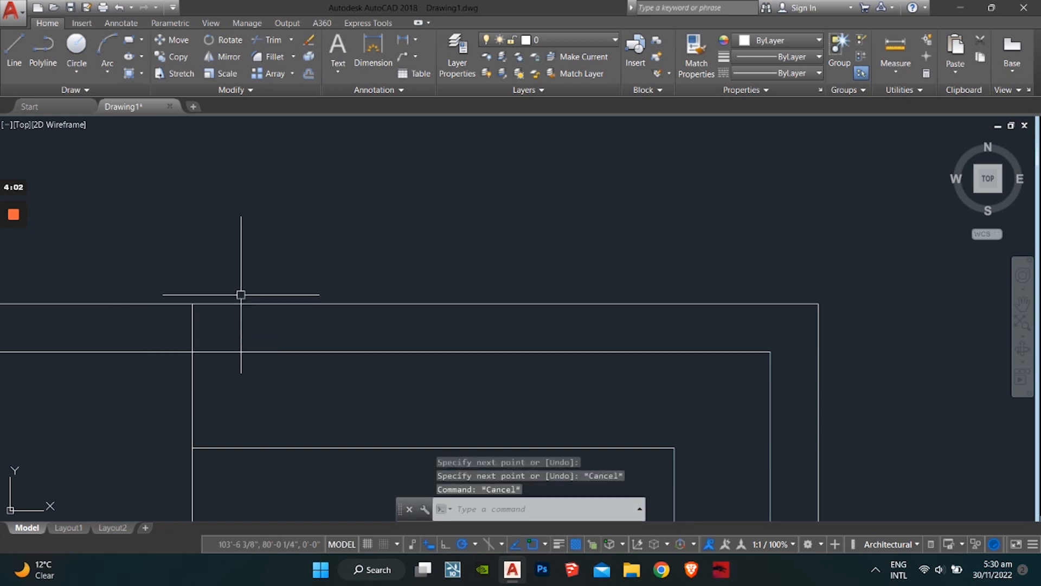
# Offset the short line across the wall 6" to the right and erase the original line.
pyautogui.write('off')
pyautogui.press('Return')
pyautogui.write('6')
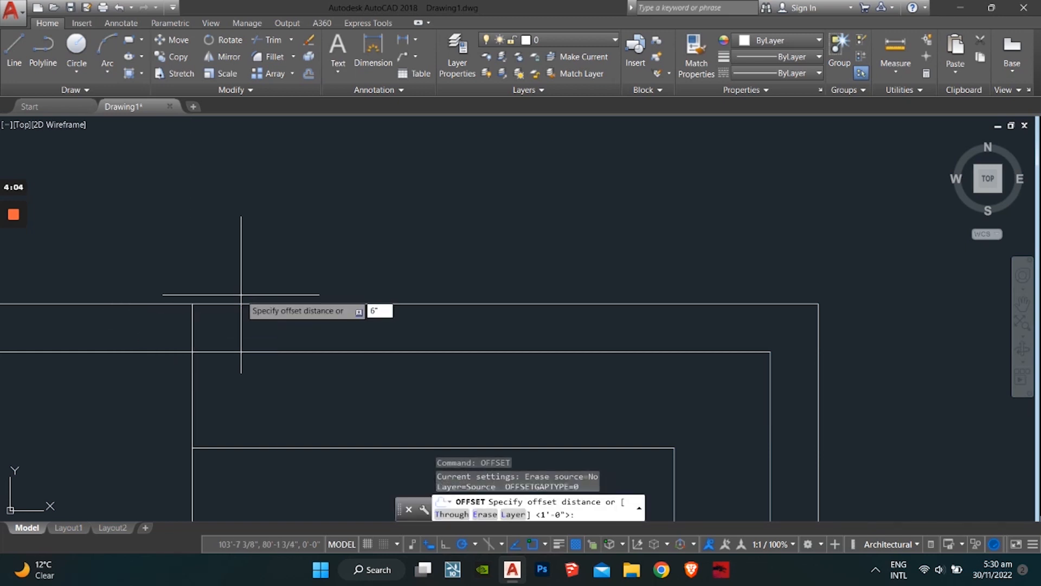
pyautogui.press('Return')
pyautogui.click(192, 327)
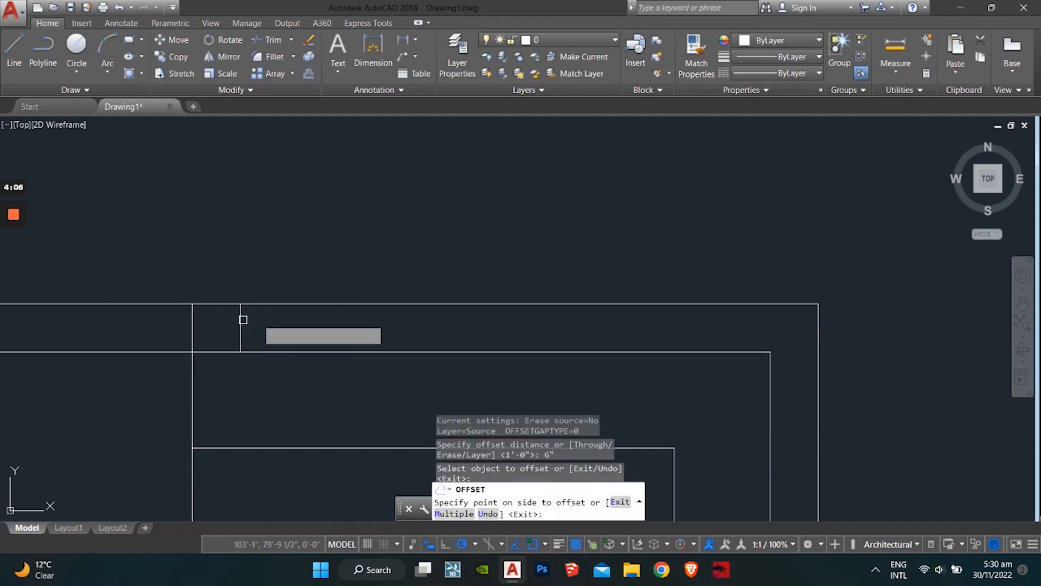
pyautogui.press('Return')
pyautogui.click(197, 324)
pyautogui.press('Escape')
pyautogui.press('Escape')
pyautogui.press('Escape')
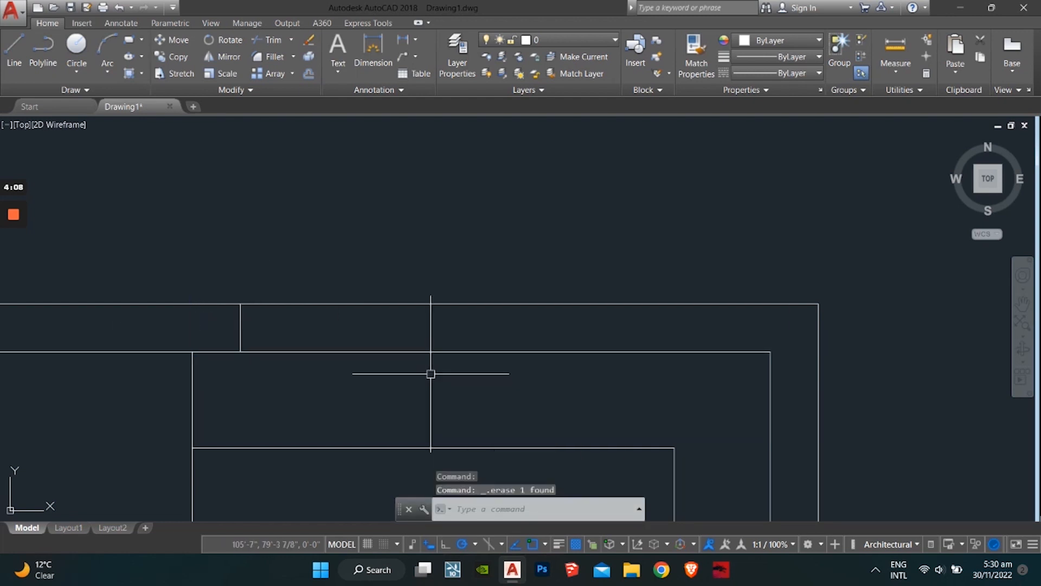
# Offset the remaining short wall line 4' to the right to mark the other side of the door opening.
pyautogui.write('of')
pyautogui.press('Return')
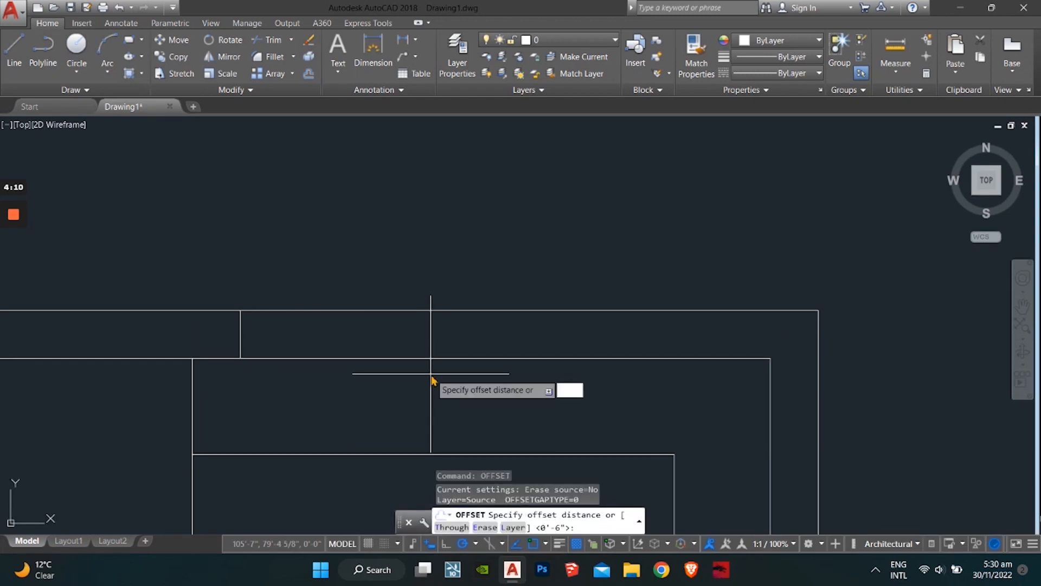
pyautogui.write("4'")
pyautogui.press('Return')
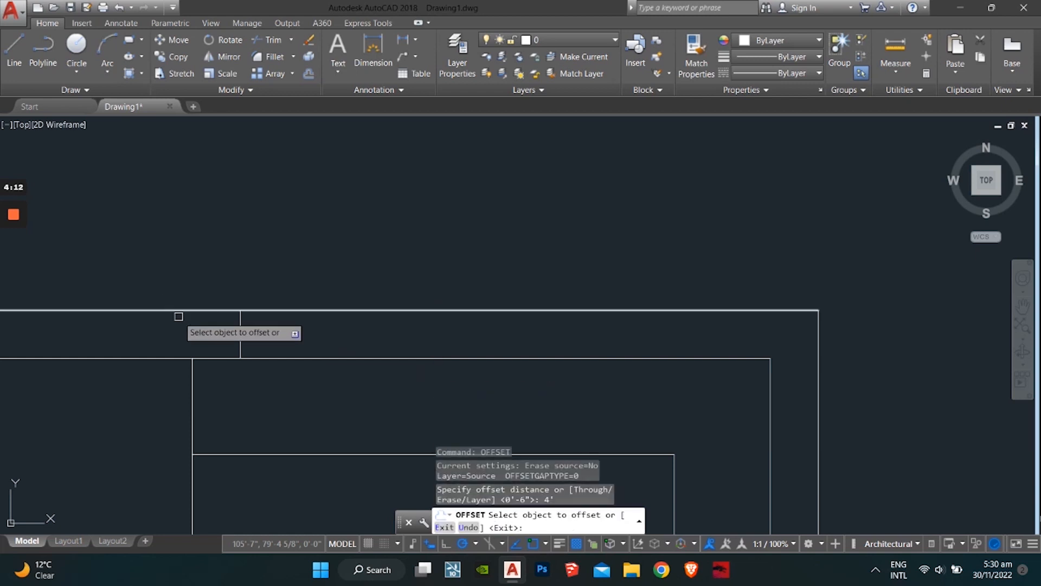
pyautogui.click(240, 332)
pyautogui.click(433, 324)
pyautogui.press('Escape')
pyautogui.press('Escape')
pyautogui.press('Escape')
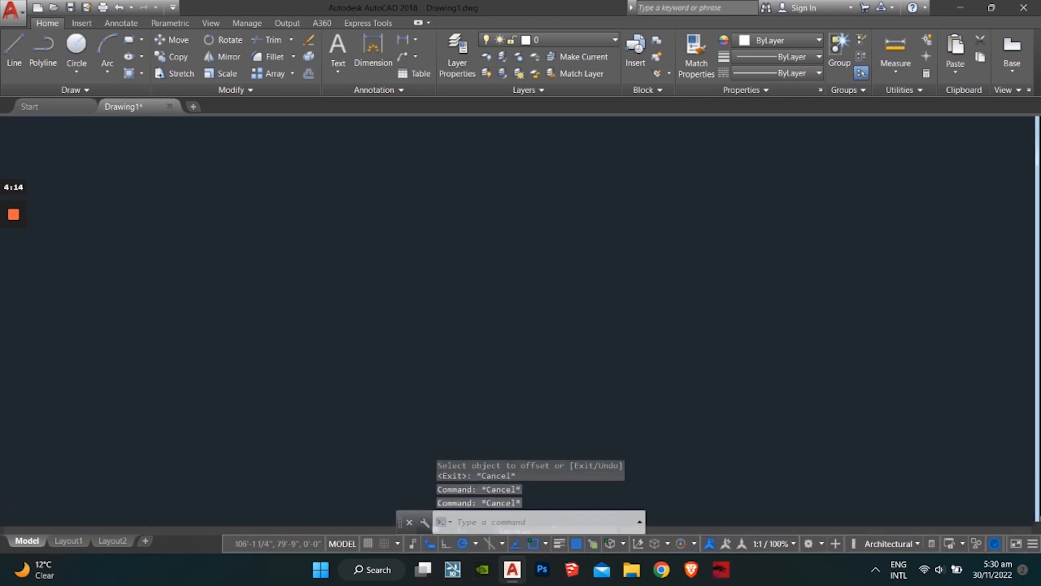
# Trim both horizontal wall lines between the two short lines to open the doorway above the entrance steps.
pyautogui.write('TR')
pyautogui.press('Return')
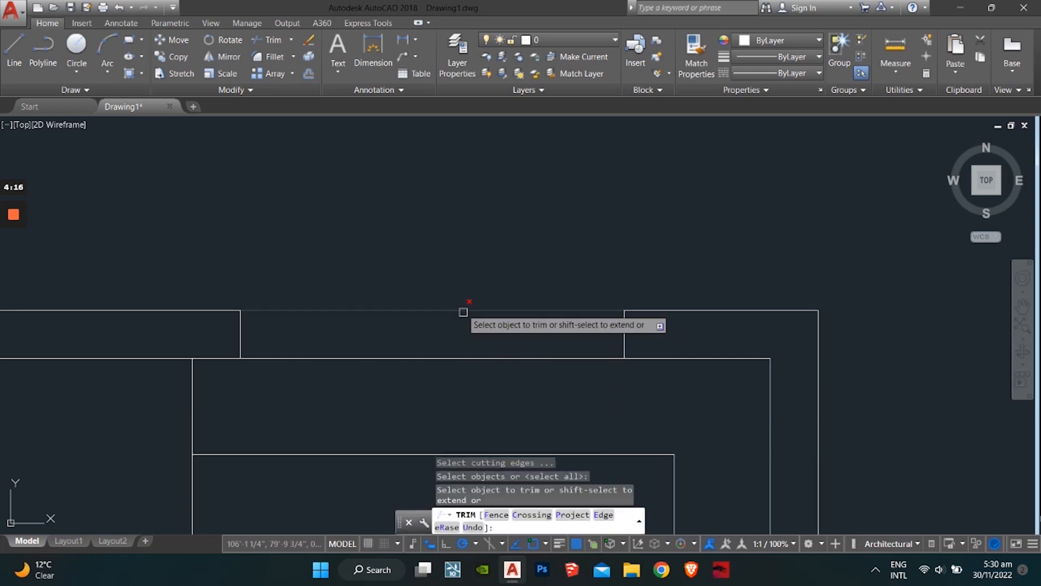
pyautogui.click(488, 273)
pyautogui.click(404, 390)
pyautogui.scroll(-4, 401, 387)
pyautogui.moveTo(425, 421)
pyautogui.mouseDown(button='middle')
pyautogui.moveTo(397, 265)
pyautogui.moveTo(374, 267)
pyautogui.moveTo(282, 347)
pyautogui.mouseUp(button='middle')
pyautogui.scroll(-2, 391, 282)
pyautogui.scroll(1, 347, 309)
pyautogui.scroll(2, 207, 218)
pyautogui.scroll(-4, 303, 271)
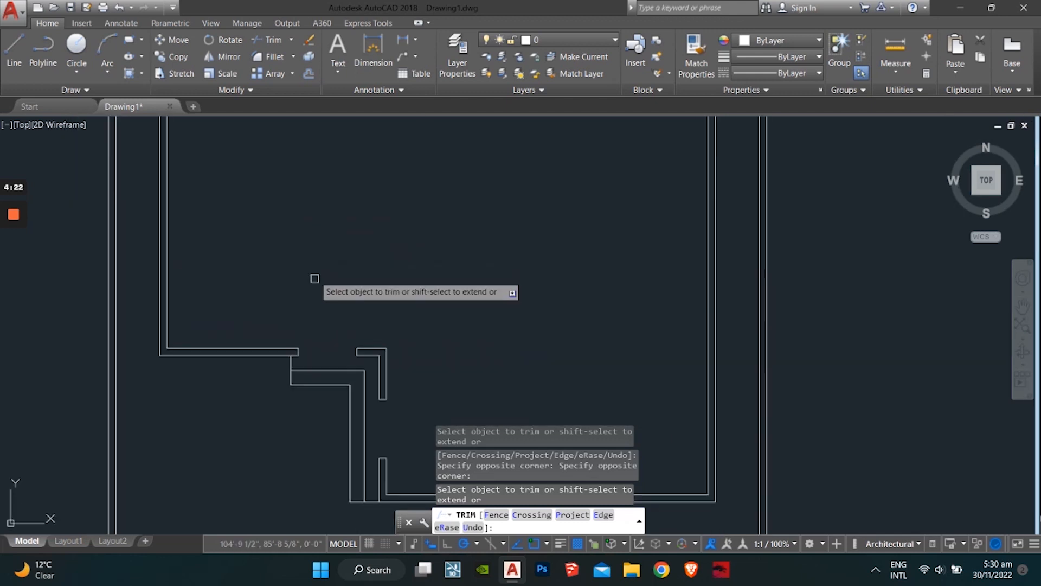
pyautogui.press('Escape')
pyautogui.press('Escape')
pyautogui.press('Escape')
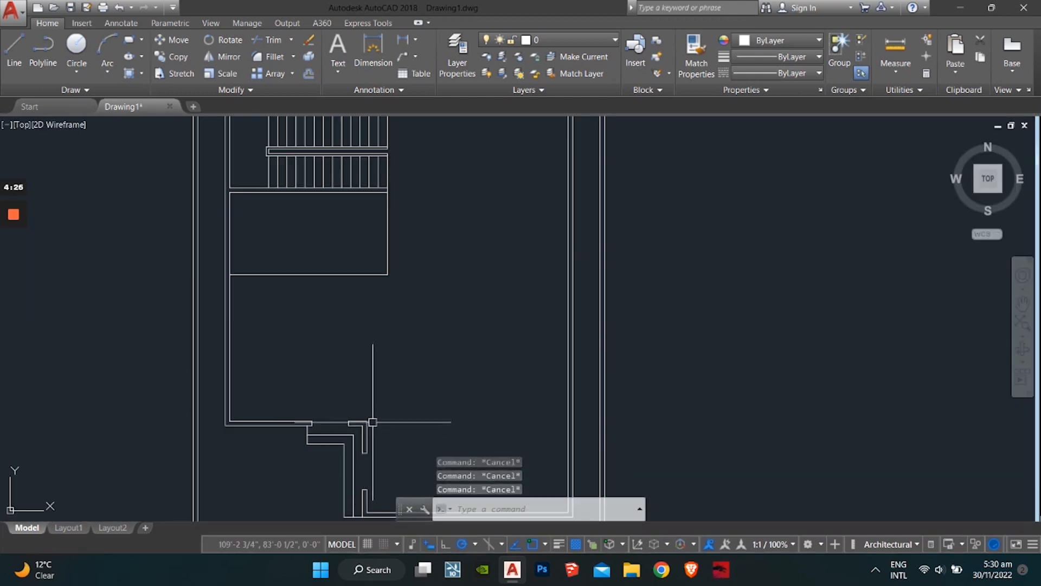
pyautogui.write('l')
pyautogui.press('Return')
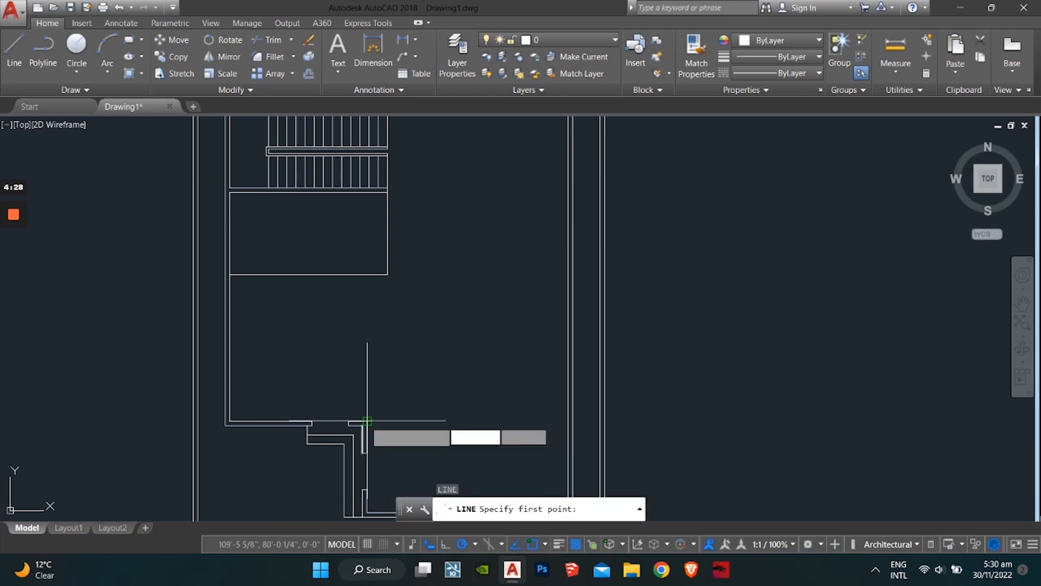
pyautogui.click(367, 421)
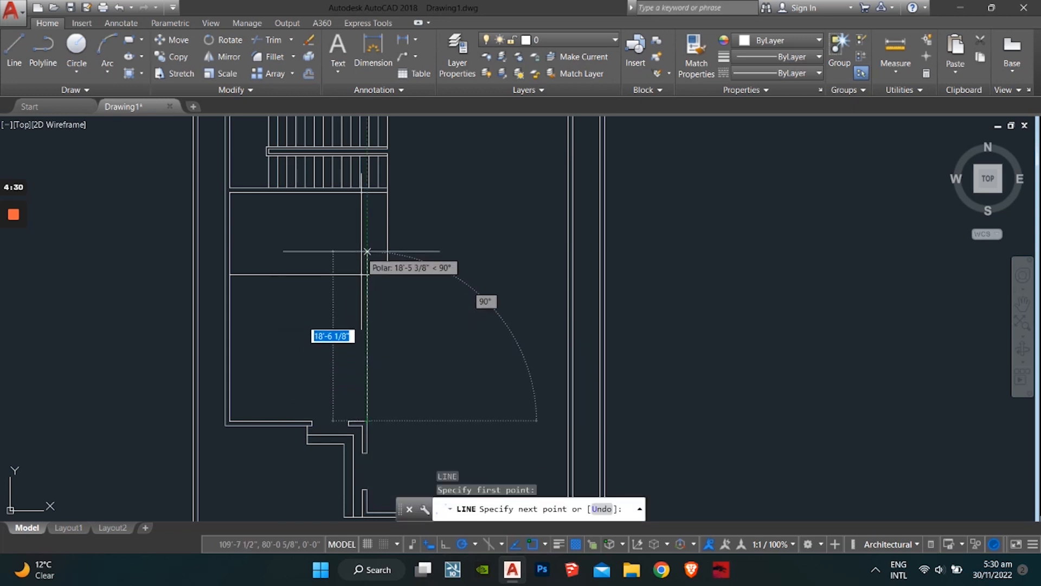
pyautogui.write('25')
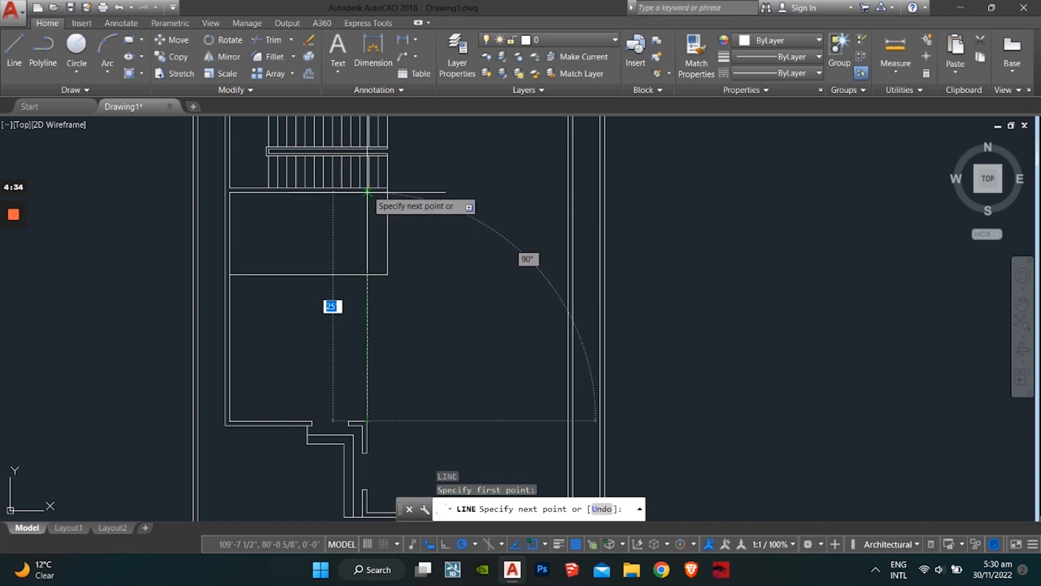
pyautogui.moveTo(367, 192); pyautogui.dragTo(364, 221, button='middle')
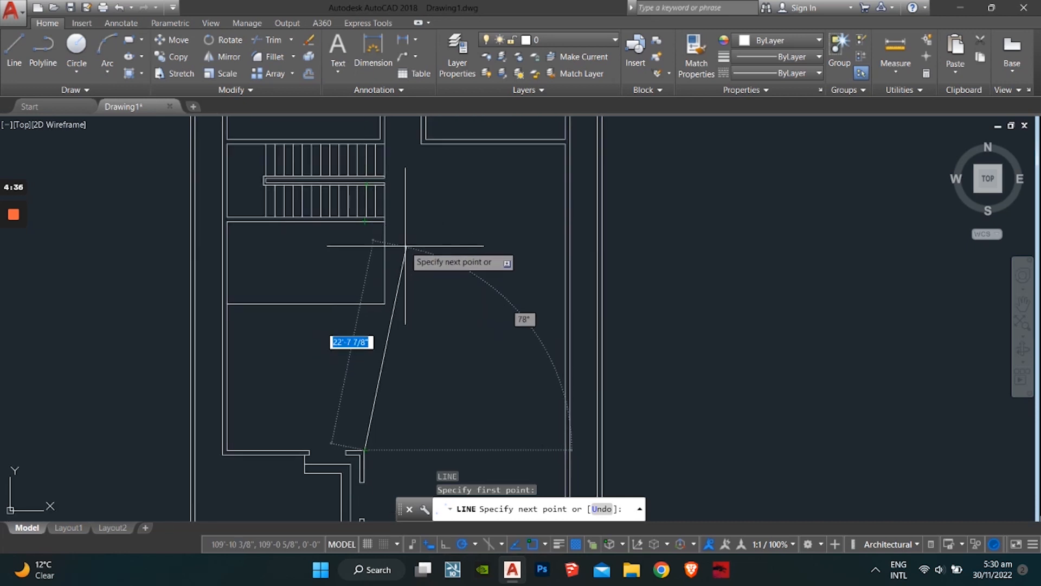
pyautogui.press('Escape')
pyautogui.press('Escape')
pyautogui.press('Escape')
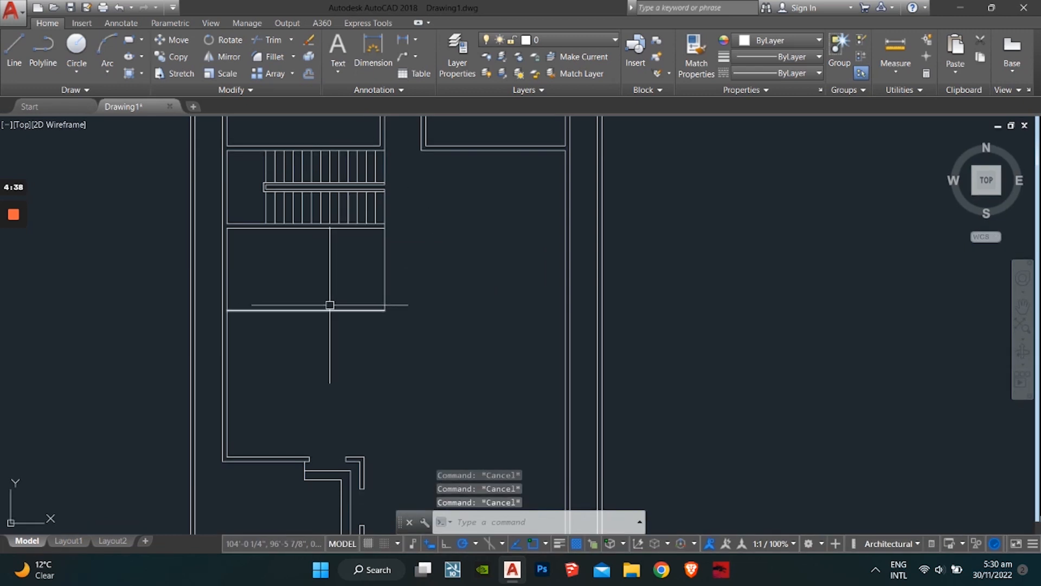
# Draw a vertical line from the outer wall corner beside the entrance door up to the wall below the staircase.
pyautogui.press('l')
pyautogui.press('Return')
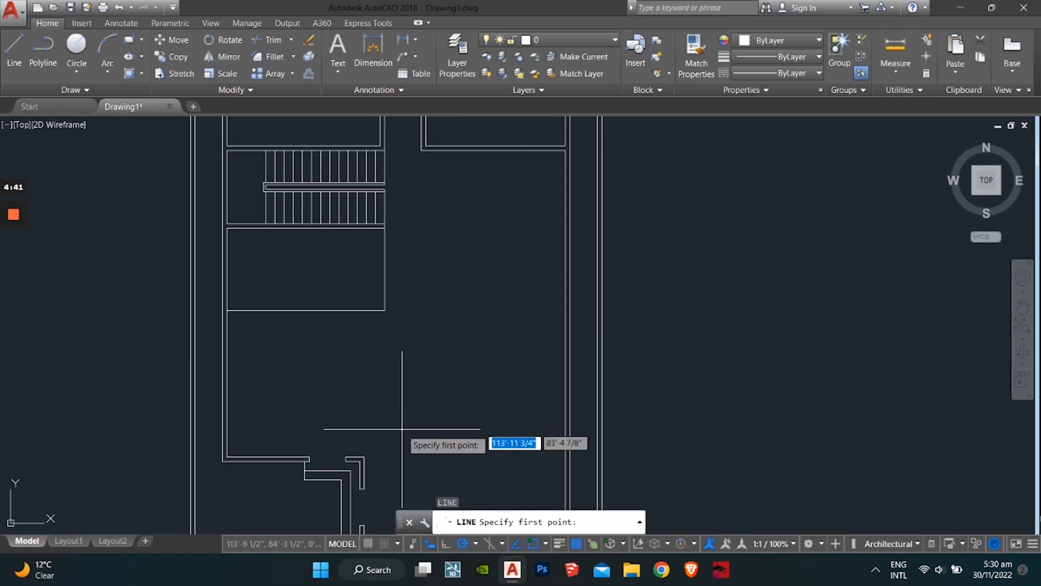
pyautogui.click(365, 456)
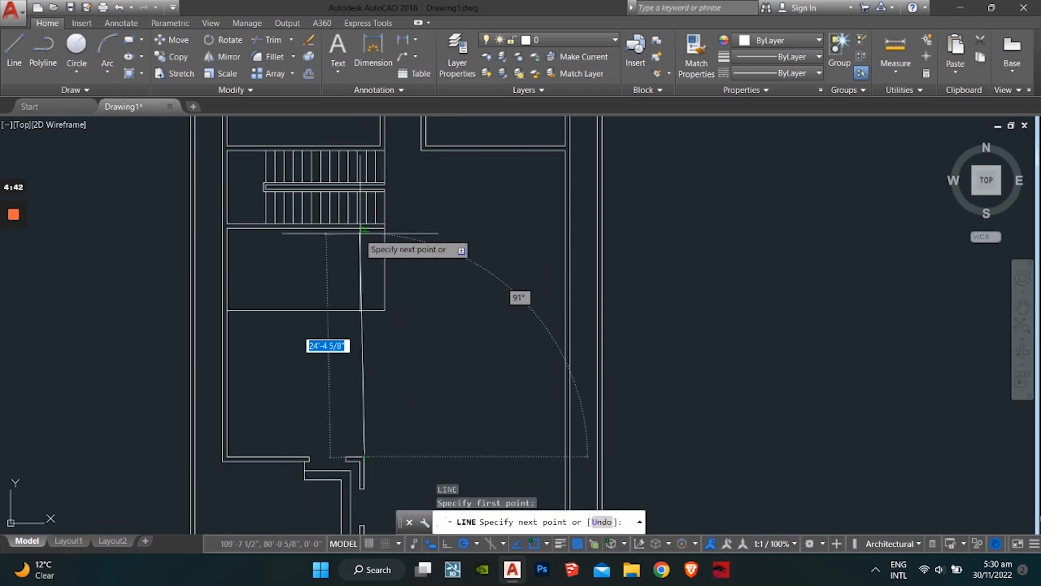
pyautogui.press('Escape')
pyautogui.press('Escape')
pyautogui.press('Escape')
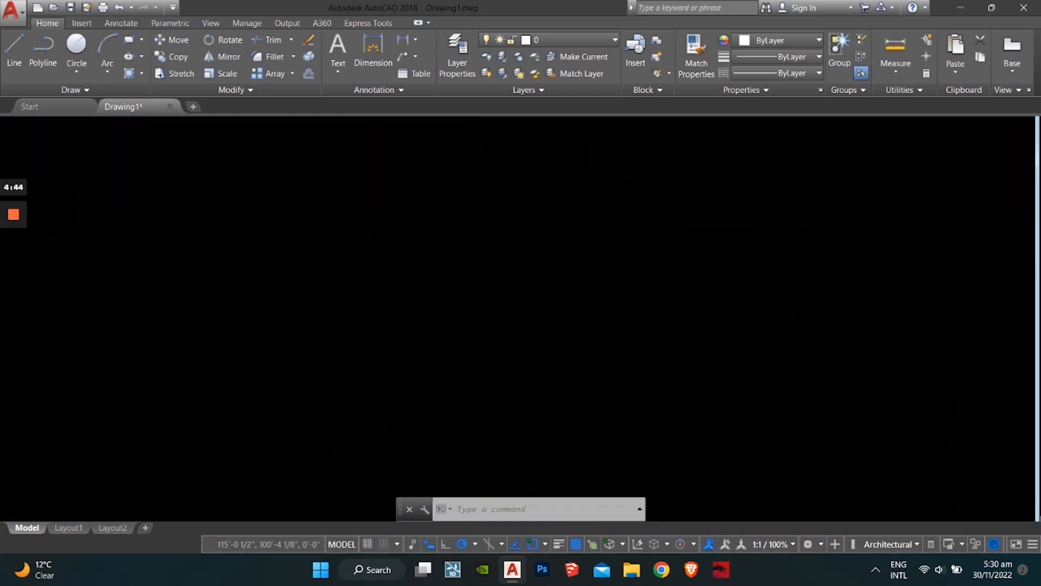
# Try to trim the right vertical line of the room below the staircase.
pyautogui.scroll(5, 398, 298)
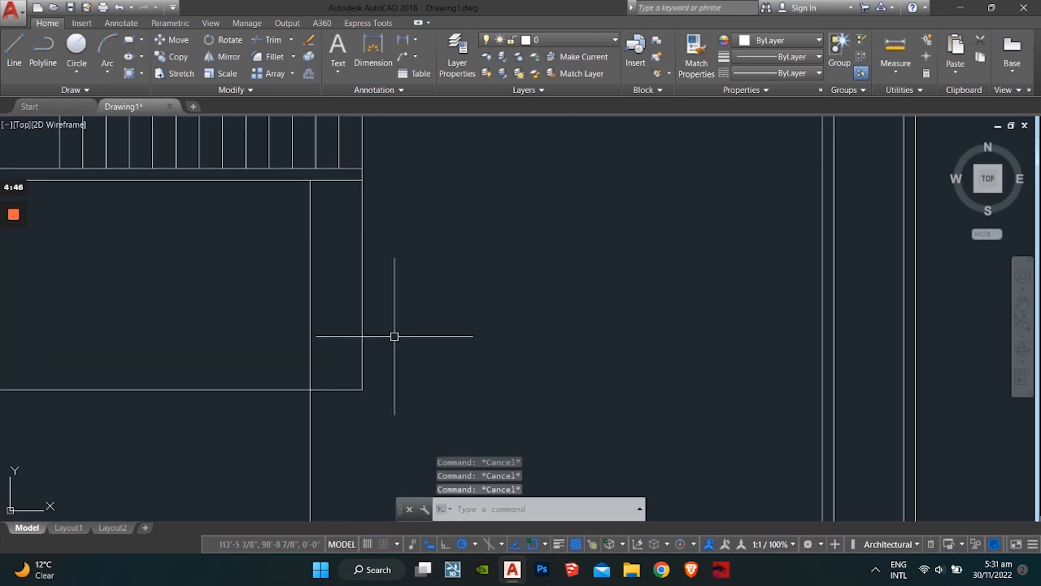
pyautogui.write('tr')
pyautogui.press('Return')
pyautogui.press('Return')
pyautogui.click(363, 305)
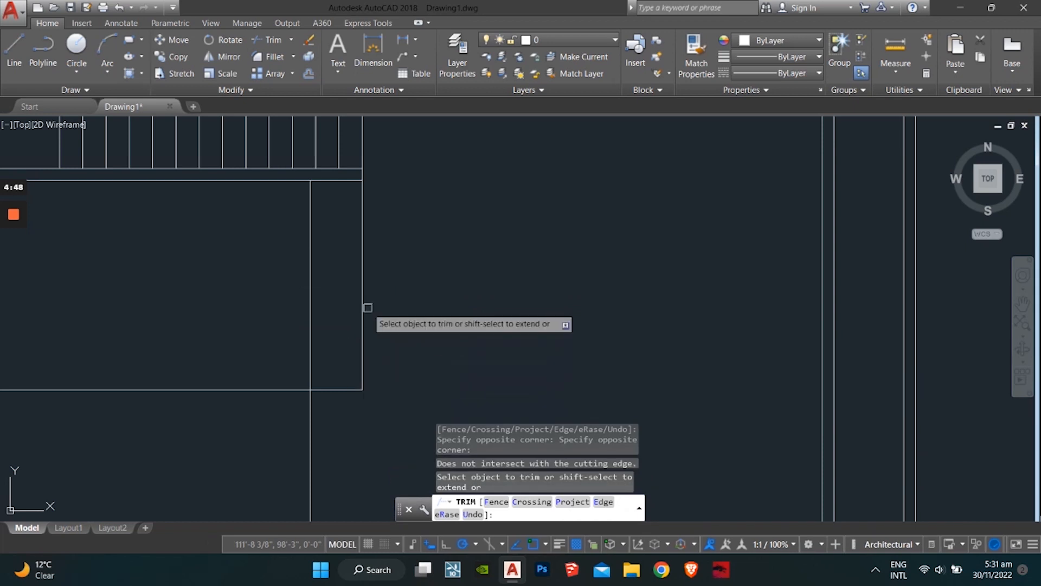
pyautogui.click(366, 306)
pyautogui.click(366, 306)
pyautogui.press('Return')
pyautogui.click(359, 314)
pyautogui.press('Escape')
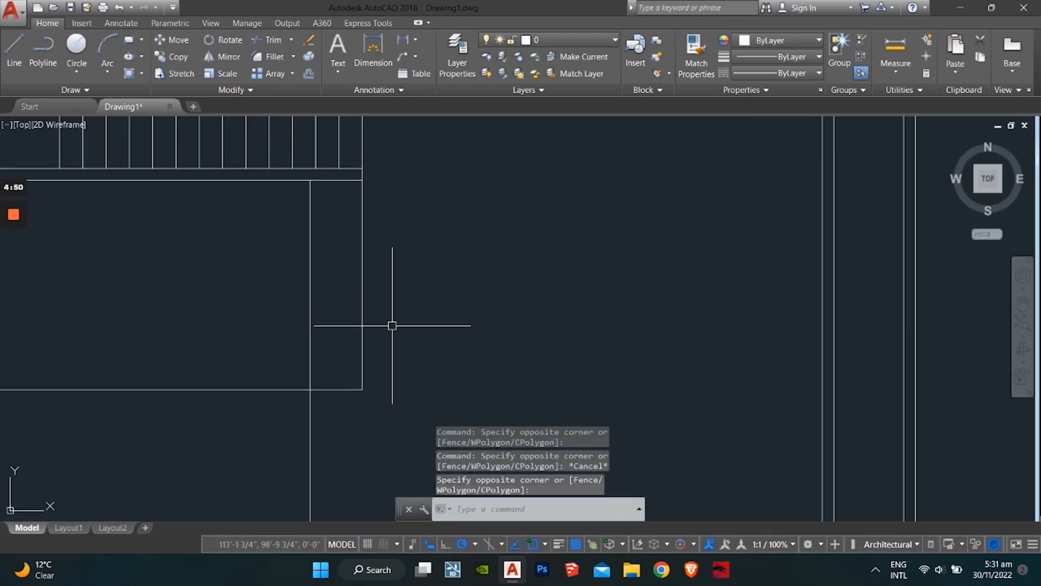
# Erase the old right vertical line of the room below the stairs and shorten its bottom line to the new vertical line.
pyautogui.click(366, 316)
pyautogui.press('Delete')
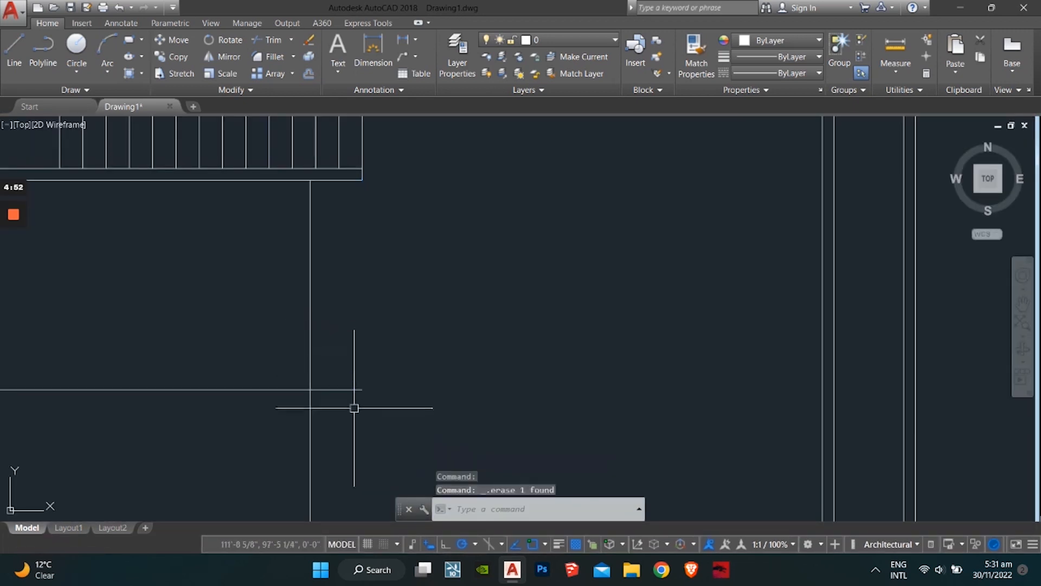
pyautogui.click(351, 388)
pyautogui.click(362, 390)
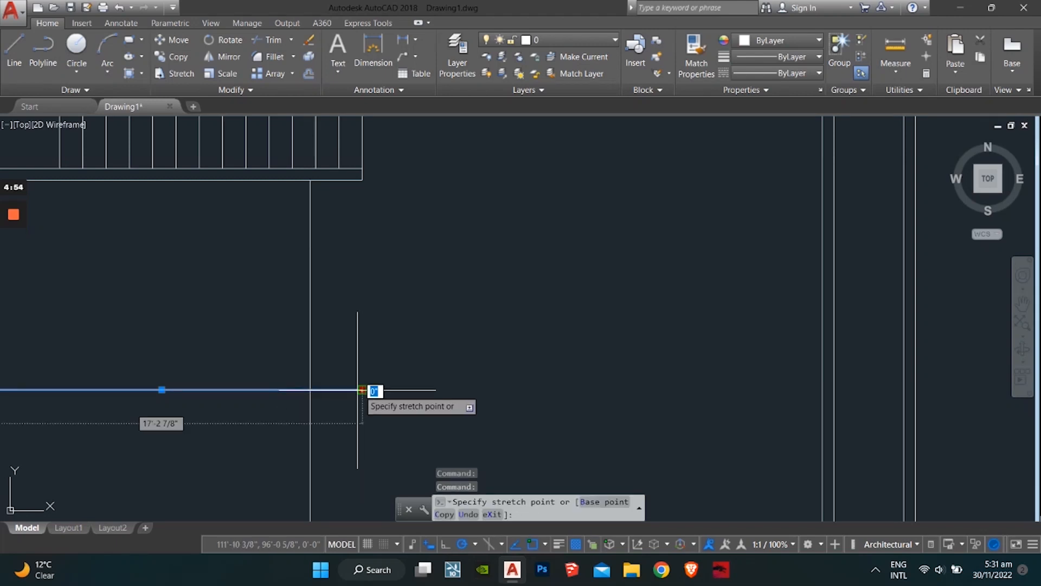
pyautogui.click(311, 390)
pyautogui.press('Escape')
pyautogui.press('Escape')
# Offset the new vertical line between the staircase wall and the entrance 6" to the left to form the wall's thickness.
pyautogui.scroll(-5, 311, 395)
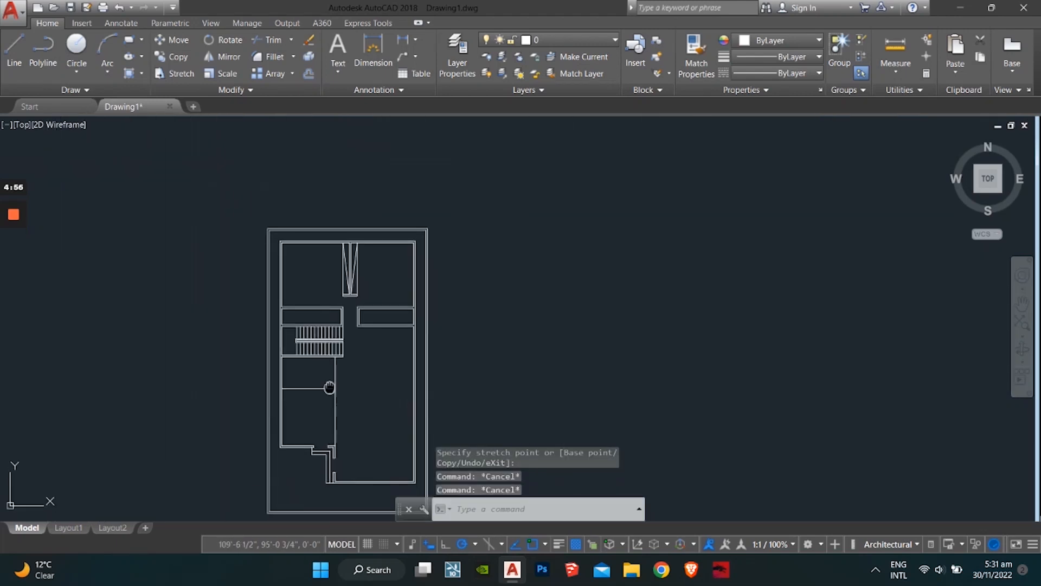
pyautogui.scroll(6, 320, 353)
pyautogui.scroll(-3, 337, 342)
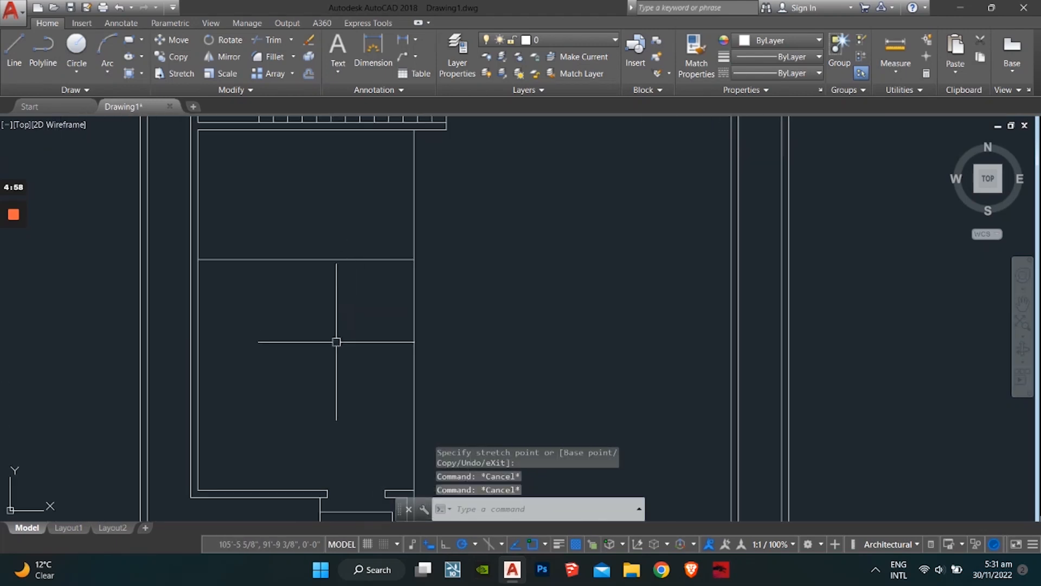
pyautogui.press('Escape')
pyautogui.scroll(1, 375, 352)
pyautogui.scroll(2, 394, 366)
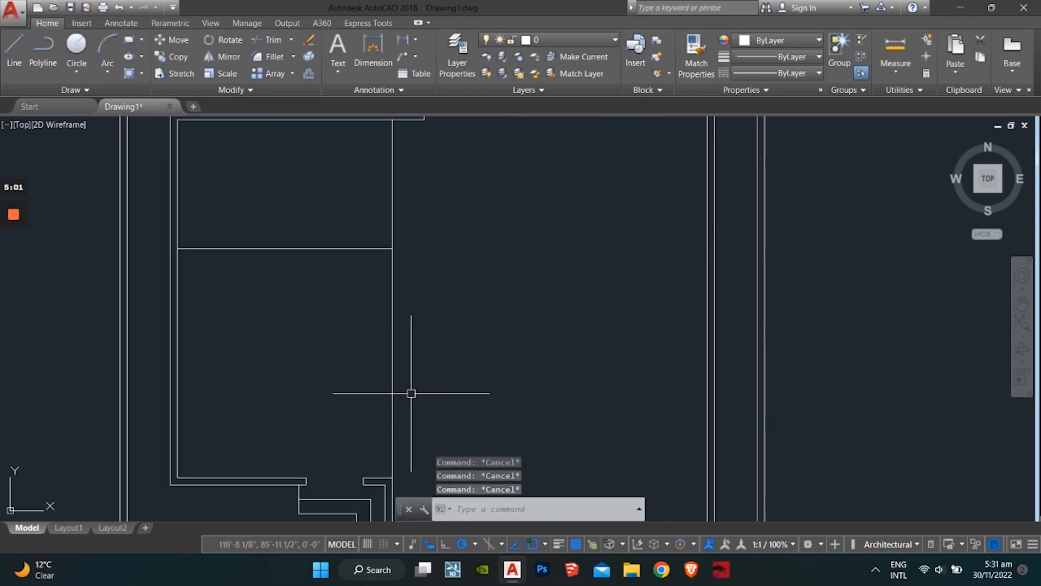
pyautogui.write('o')
pyautogui.press('Return')
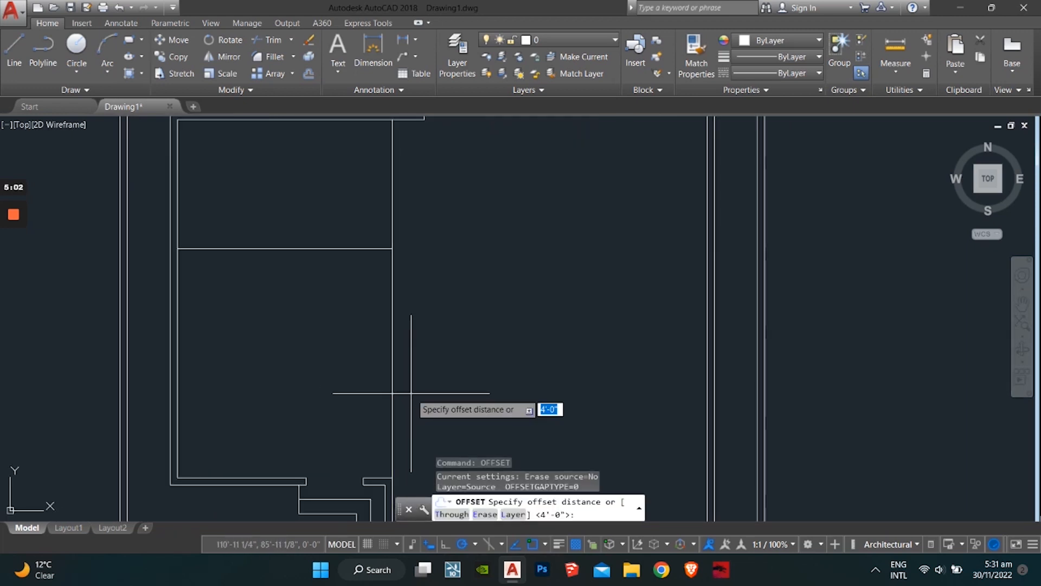
pyautogui.press('Return')
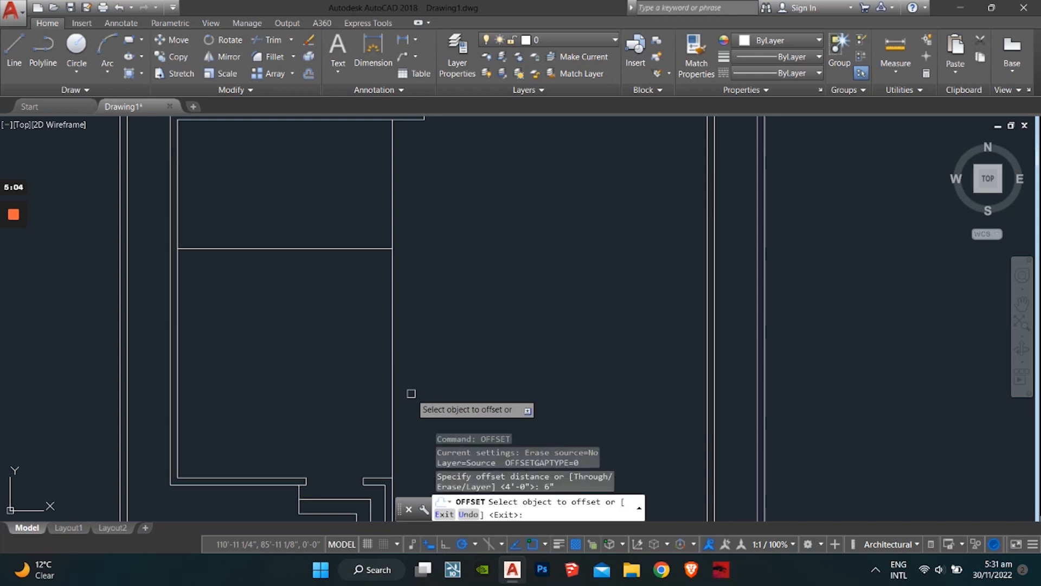
pyautogui.click(396, 393)
pyautogui.click(337, 406)
pyautogui.moveTo(370, 458); pyautogui.dragTo(370, 396, button='middle')
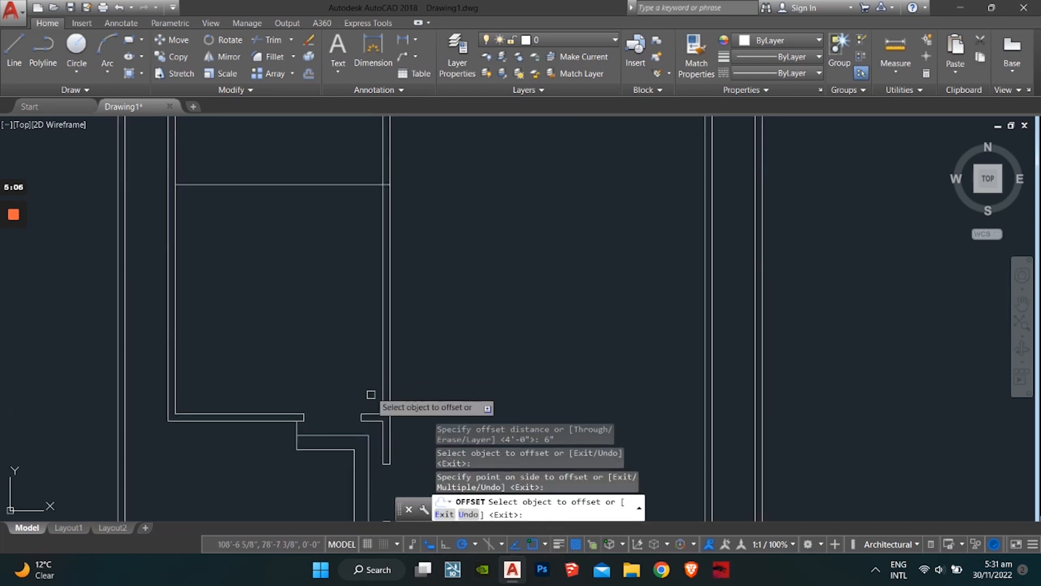
# Trim the inner wall line where the short wall stub beside the door opening joins the new double-line wall.
pyautogui.scroll(2, 380, 418)
pyautogui.press('Escape')
pyautogui.write('tr')
pyautogui.press('Return')
pyautogui.press('Return')
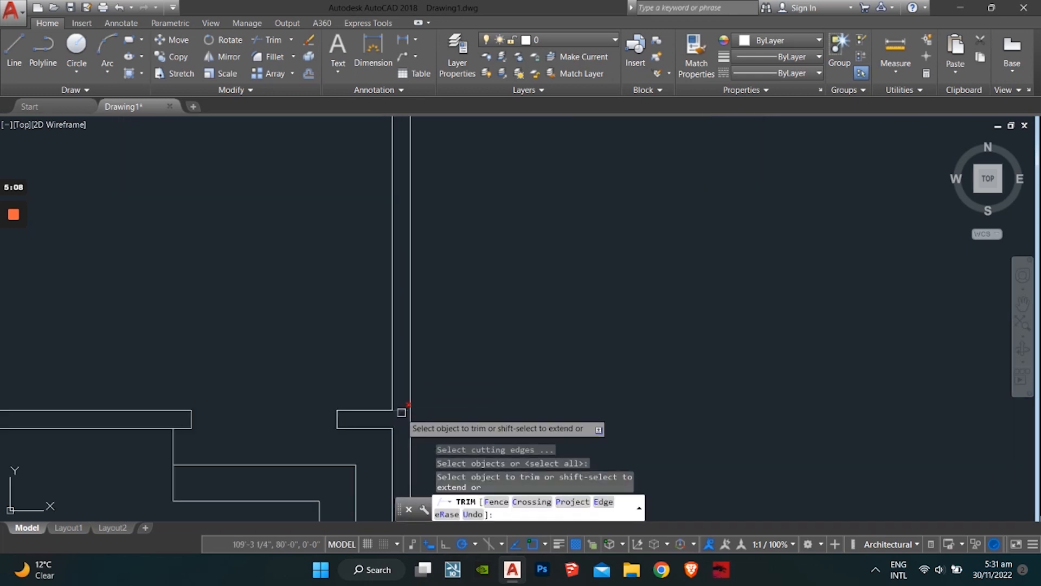
pyautogui.scroll(-3, 374, 301)
pyautogui.moveTo(367, 353); pyautogui.dragTo(351, 516, button='middle')
pyautogui.moveTo(357, 316); pyautogui.dragTo(365, 400, button='middle')
pyautogui.scroll(3, 365, 397)
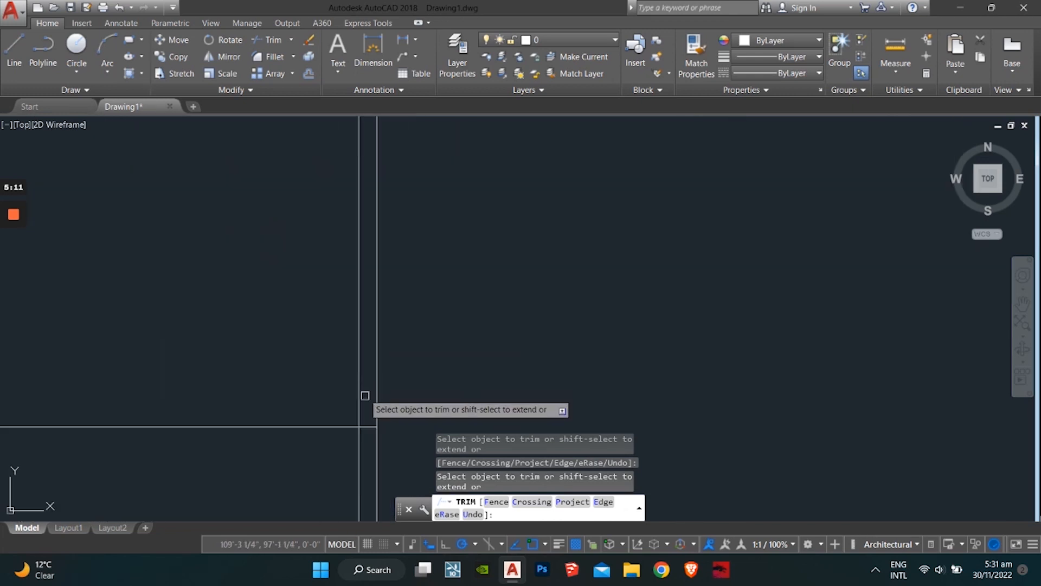
pyautogui.press('Escape')
pyautogui.press('Escape')
# Shorten the new wall's inner vertical line so its upper end meets the bottom line of the room below the staircase.
pyautogui.scroll(-2, 357, 401)
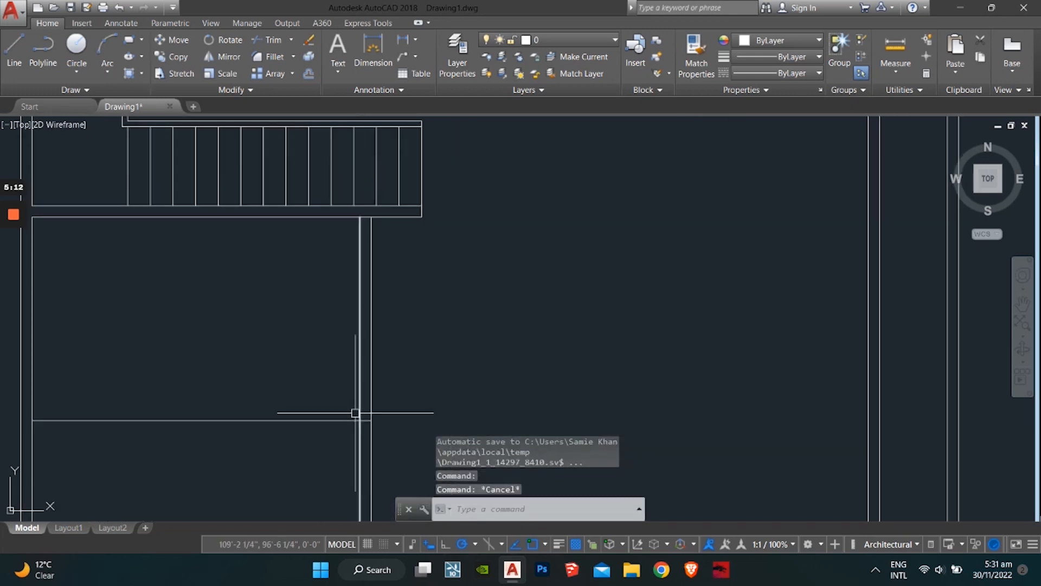
pyautogui.press('Escape')
pyautogui.press('Escape')
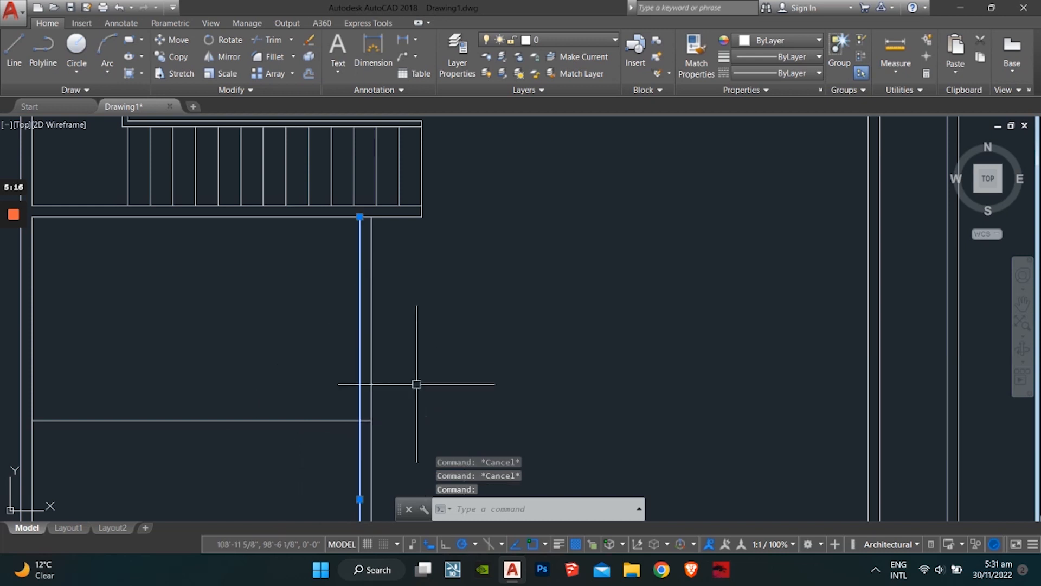
pyautogui.click(359, 216)
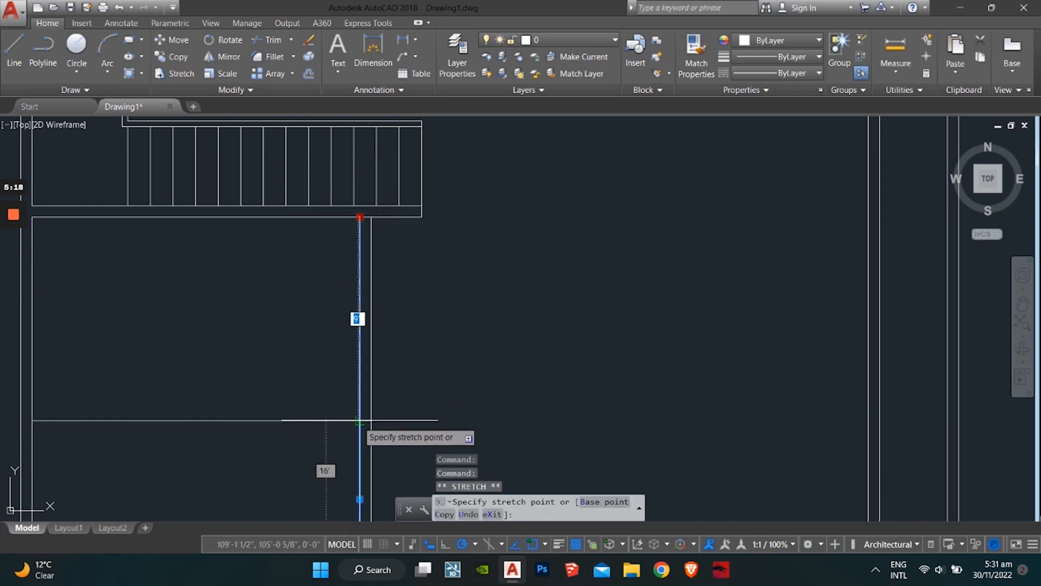
pyautogui.press('Escape')
# Offset the lower wall line of the staircase 3' downward into the room.
pyautogui.scroll(-5, 396, 374)
pyautogui.moveTo(423, 411); pyautogui.dragTo(386, 362, button='middle')
pyautogui.moveTo(358, 426); pyautogui.dragTo(373, 372, button='middle')
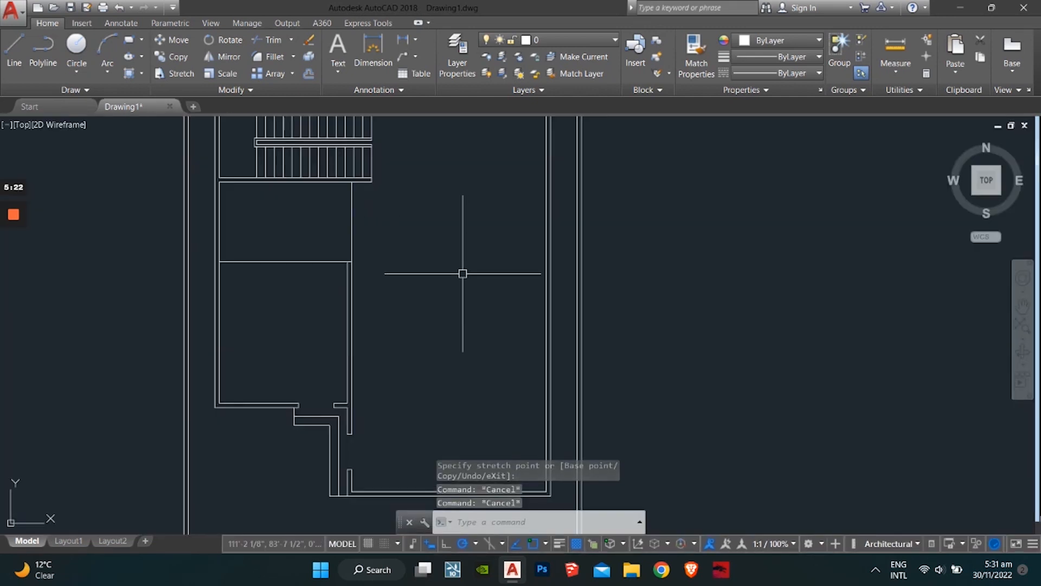
pyautogui.moveTo(345, 313)
pyautogui.mouseDown(button='middle')
pyautogui.moveTo(351, 321)
pyautogui.moveTo(272, 361)
pyautogui.mouseUp(button='middle')
pyautogui.scroll(3, 400, 290)
pyautogui.scroll(-2, 388, 385)
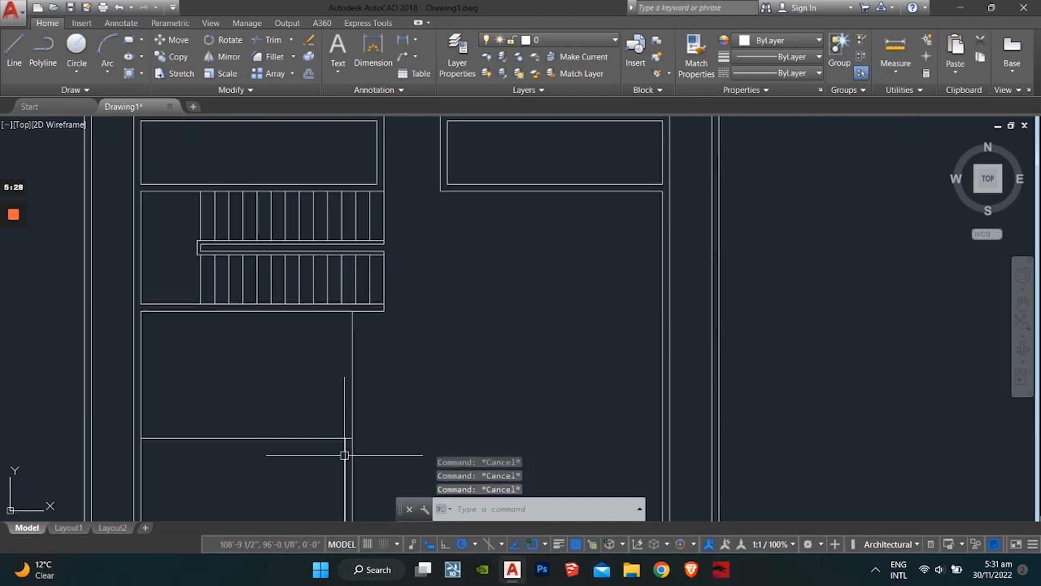
pyautogui.scroll(2, 341, 343)
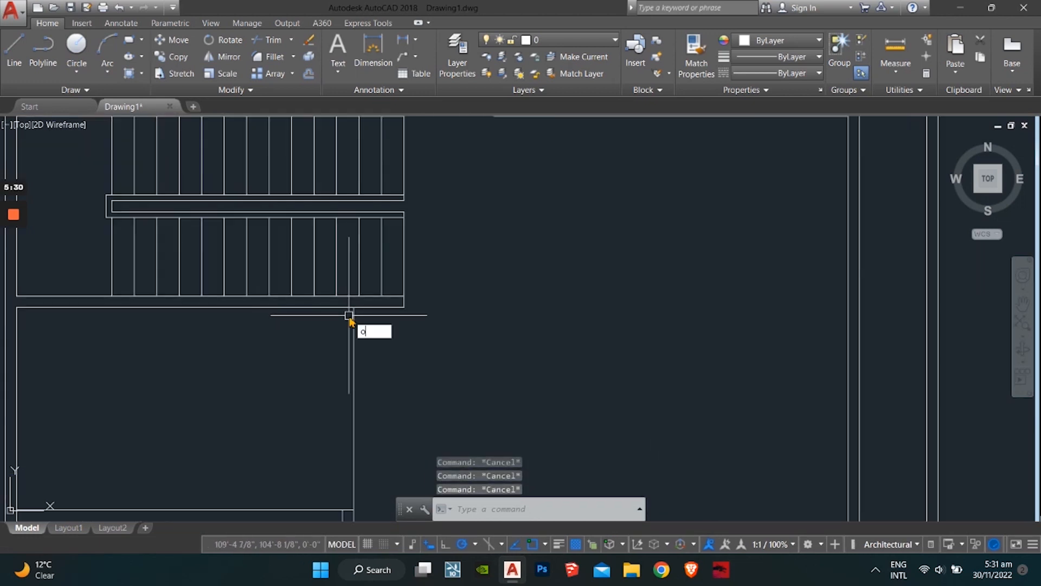
pyautogui.press('Return')
pyautogui.write("3'")
pyautogui.press('Return')
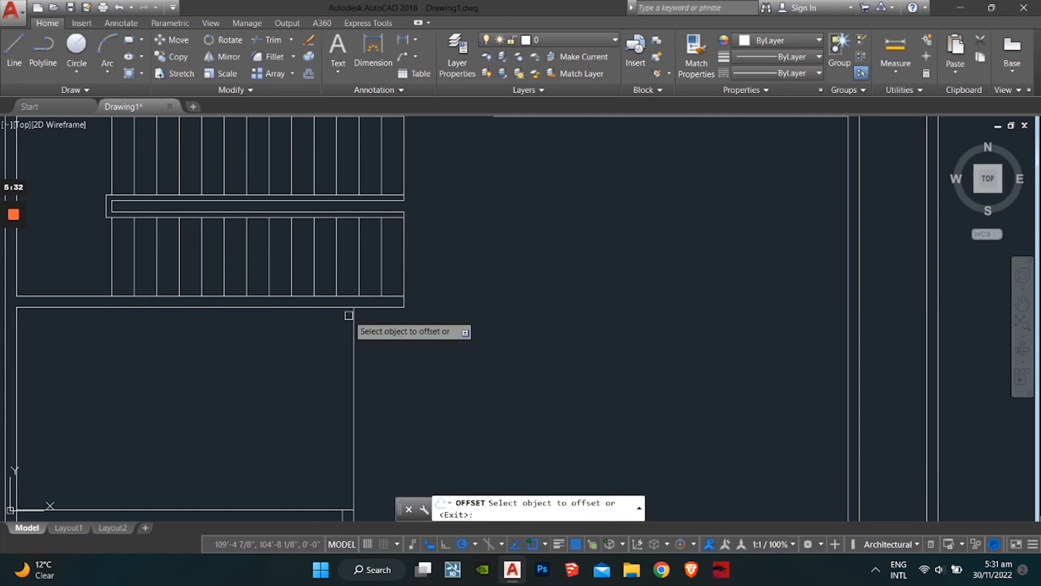
pyautogui.click(327, 306)
pyautogui.click(337, 395)
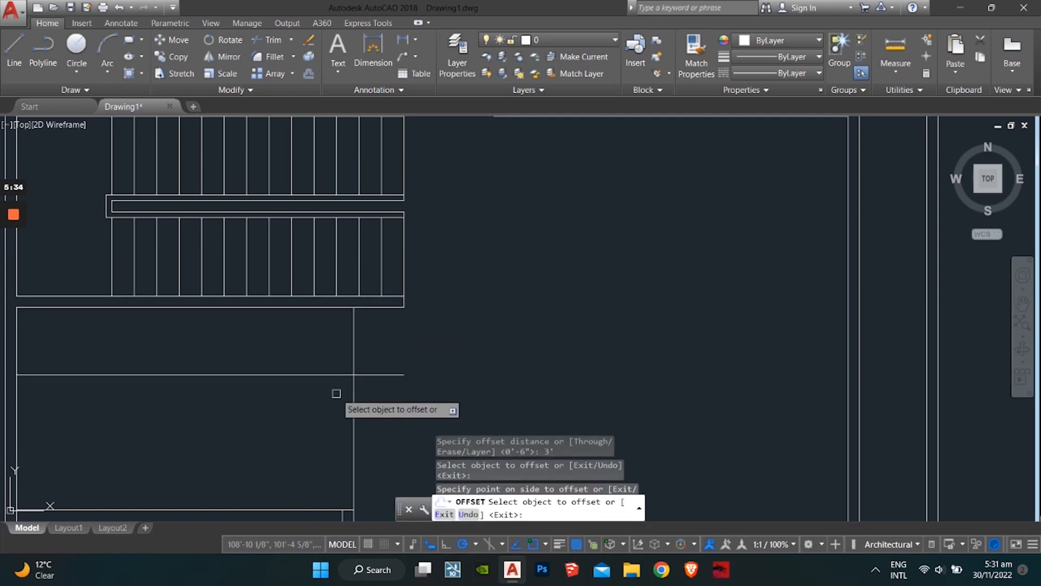
pyautogui.press('Escape')
pyautogui.press('Escape')
pyautogui.press('Escape')
# Stretch the upper end of the wall's inner vertical line up to the 3' offset line.
pyautogui.scroll(-2, 345, 515)
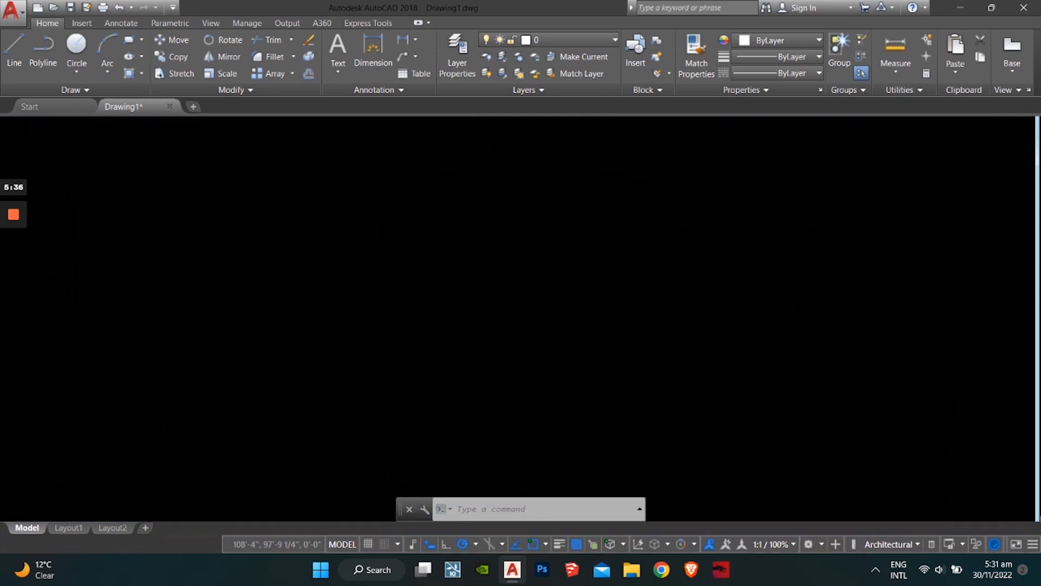
pyautogui.click(332, 428)
pyautogui.click(331, 413)
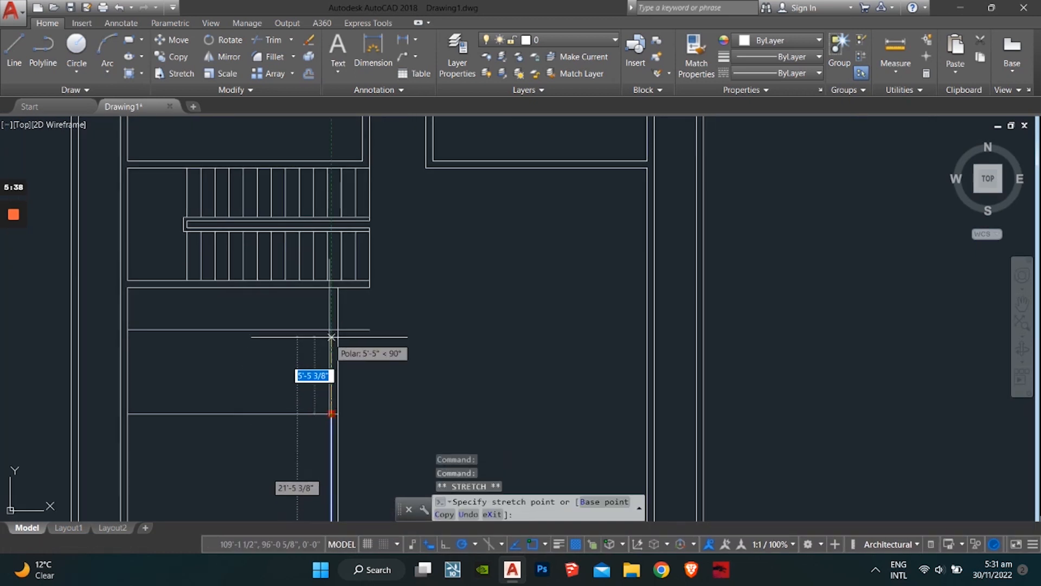
pyautogui.press('Escape')
pyautogui.press('Escape')
pyautogui.press('Escape')
pyautogui.scroll(4, 331, 410)
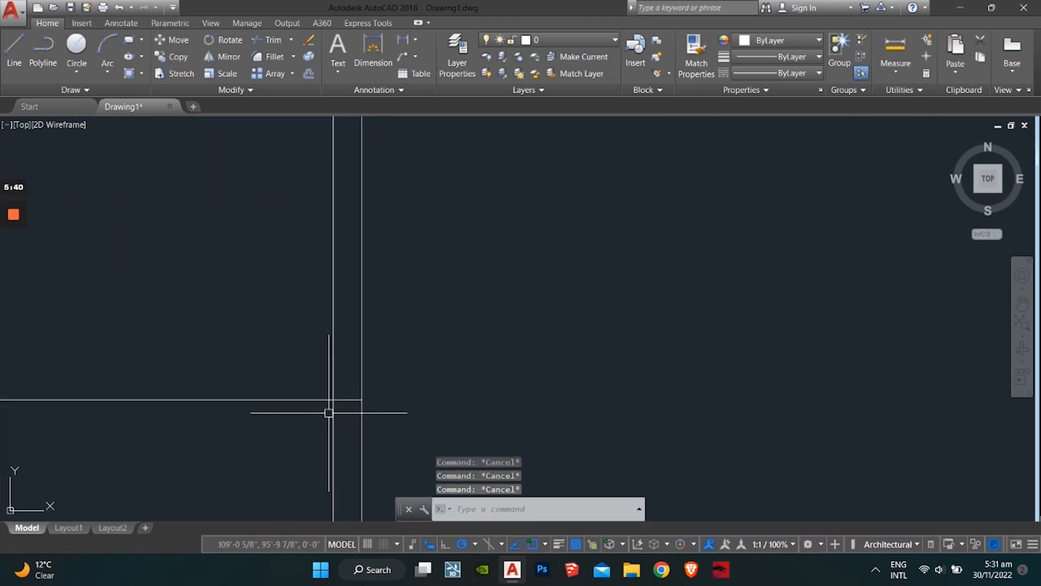
# Trim the room's bottom line inside the double wall and the offset line's overhang beyond the wall.
pyautogui.write('tr')
pyautogui.press('Return')
pyautogui.press('Return')
pyautogui.scroll(-4, 347, 390)
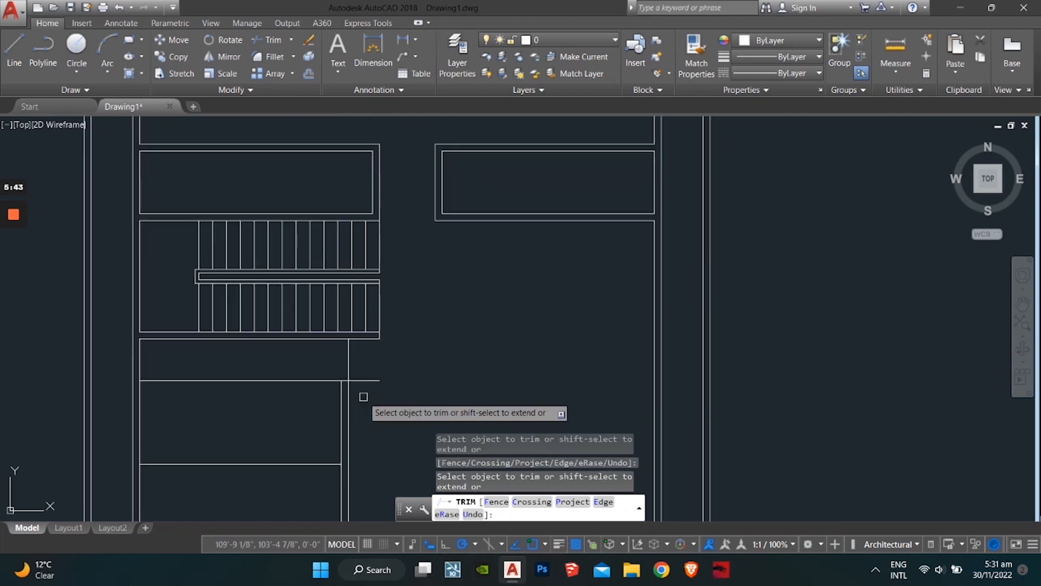
pyautogui.scroll(2, 364, 397)
pyautogui.press('Escape')
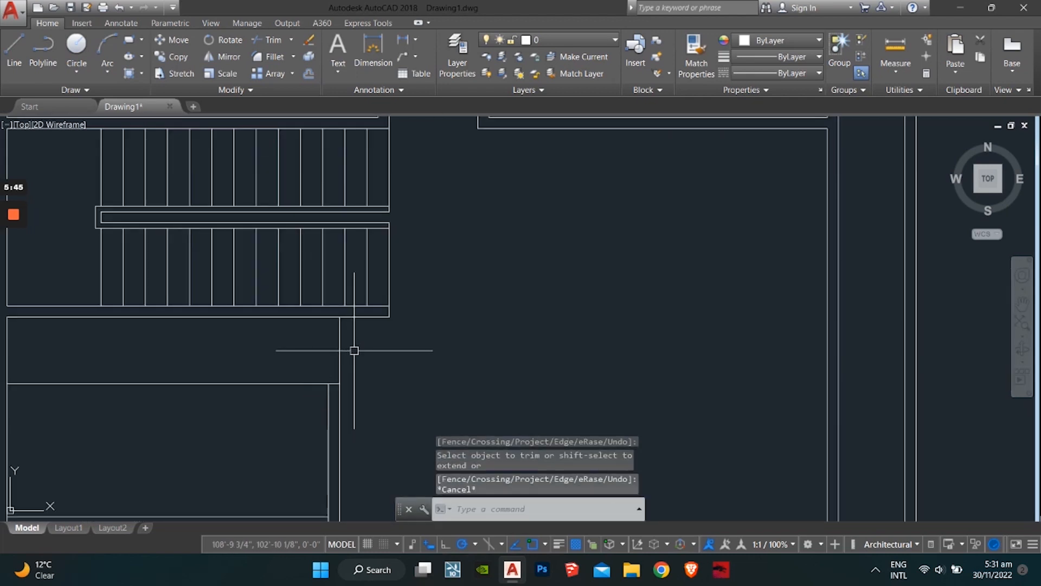
# Trim the wall's outer vertical line between the staircase wall and the offset line to open a 3' gap.
pyautogui.click(354, 350)
pyautogui.press('Escape')
pyautogui.press('Escape')
pyautogui.write('tr')
pyautogui.press('Return')
pyautogui.press('Return')
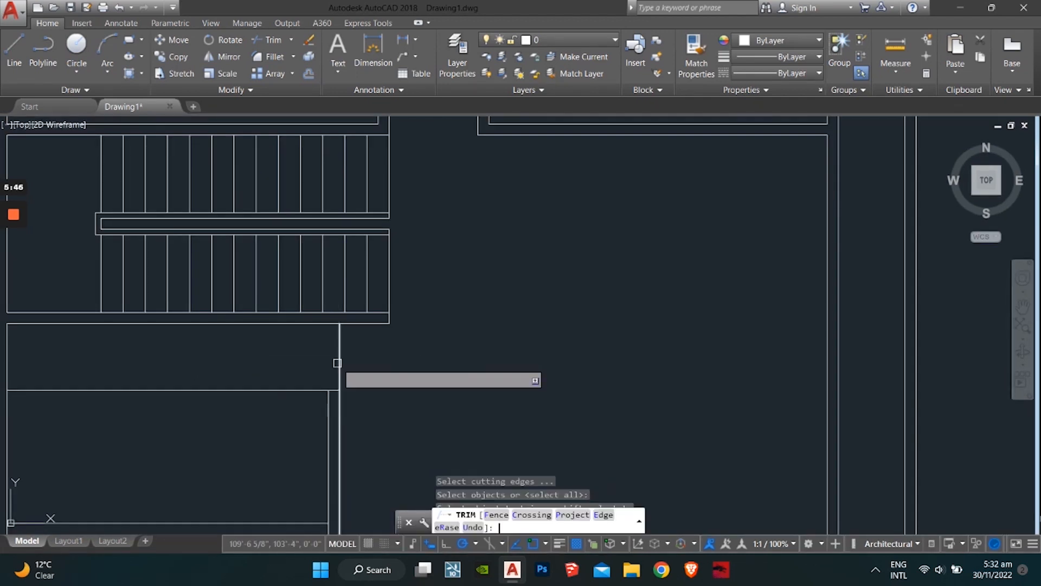
pyautogui.click(338, 363)
pyautogui.press('Escape')
# Erase the horizontal 3' offset line below the staircase.
pyautogui.click(242, 409)
pyautogui.press('Escape')
pyautogui.click(233, 374)
pyautogui.click(192, 448)
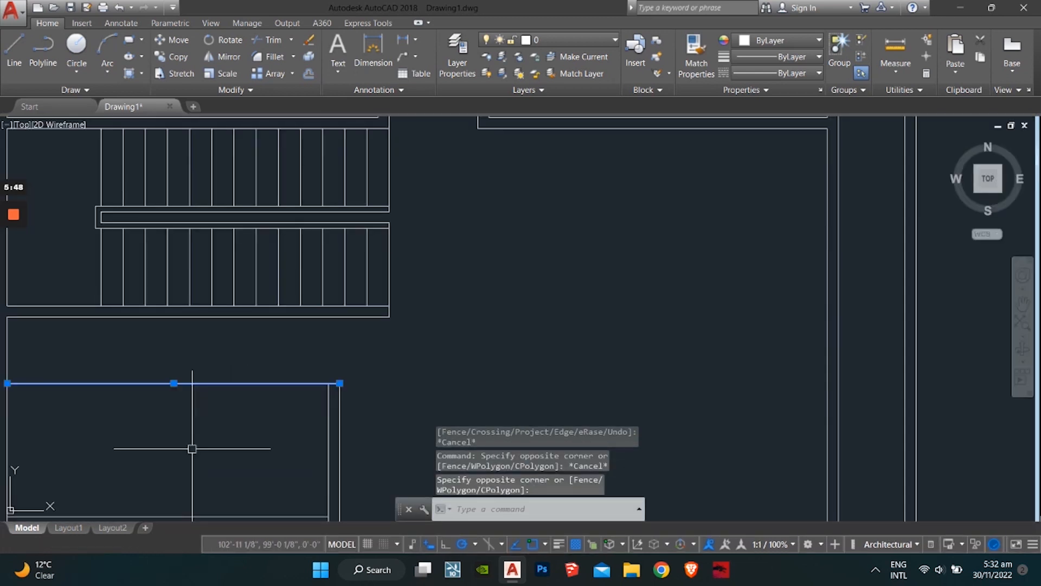
pyautogui.press('Delete')
pyautogui.press('Escape')
# Draw a short horizontal line closing the upper end of the double wall below the staircase.
pyautogui.write('l')
pyautogui.press('Return')
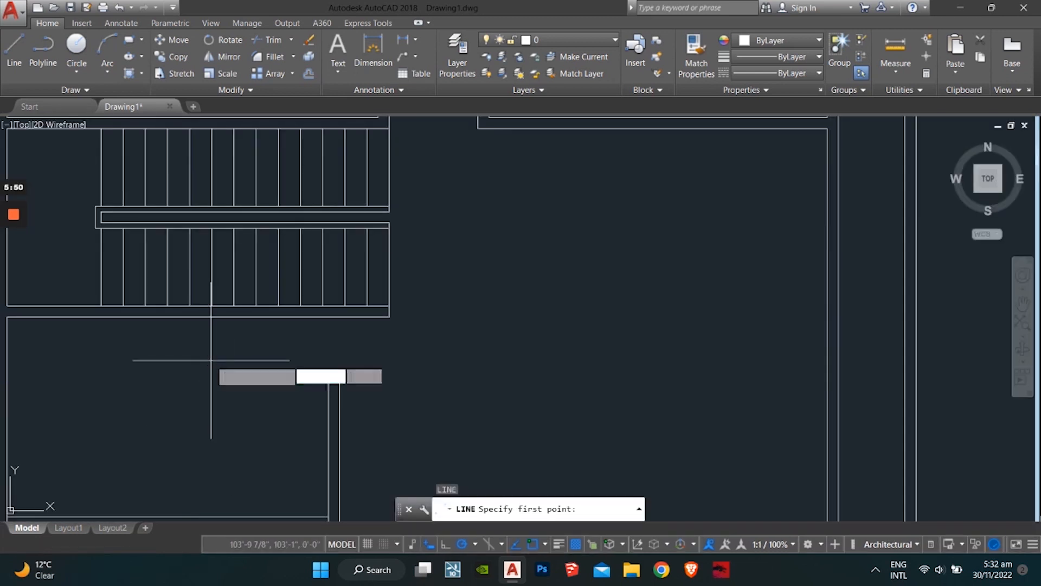
pyautogui.scroll(2, 333, 395)
pyautogui.scroll(1, 332, 394)
pyautogui.click(365, 378)
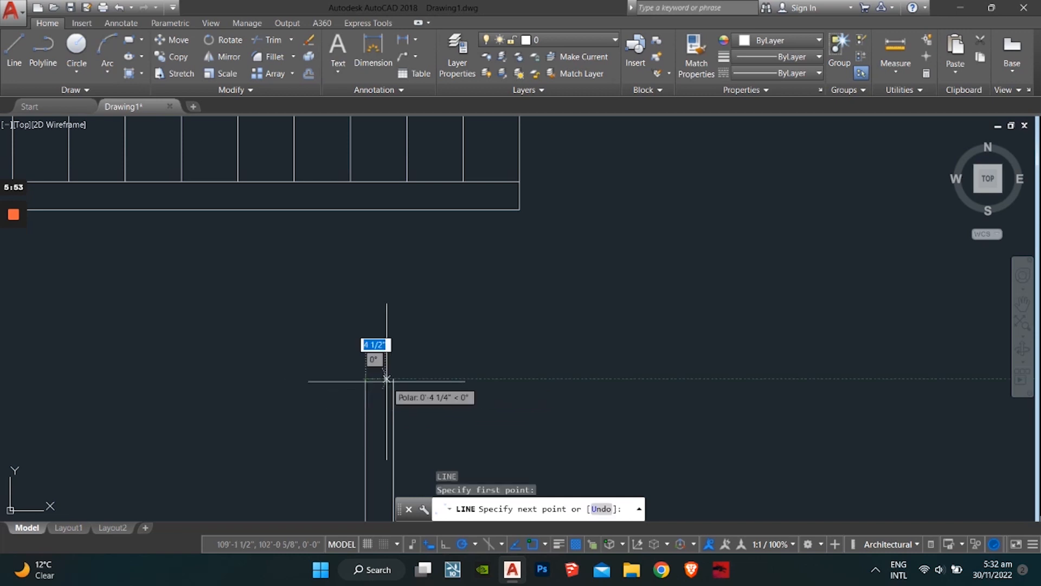
pyautogui.press('Escape')
# Review the whole floor plan, checking the rooms below the staircase and the entrance area.
pyautogui.scroll(-5, 394, 379)
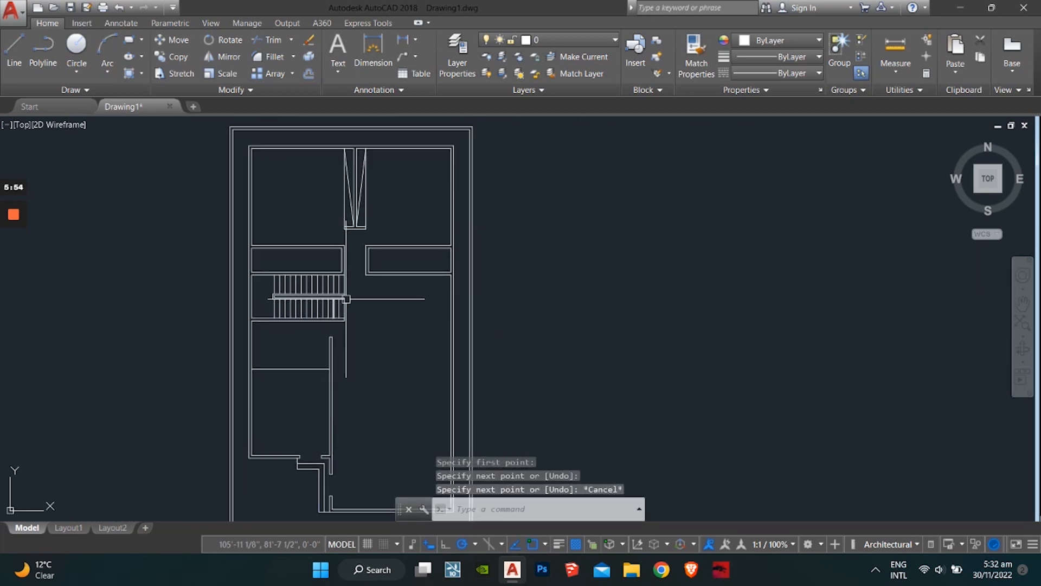
pyautogui.moveTo(233, 292); pyautogui.dragTo(311, 364, button='middle')
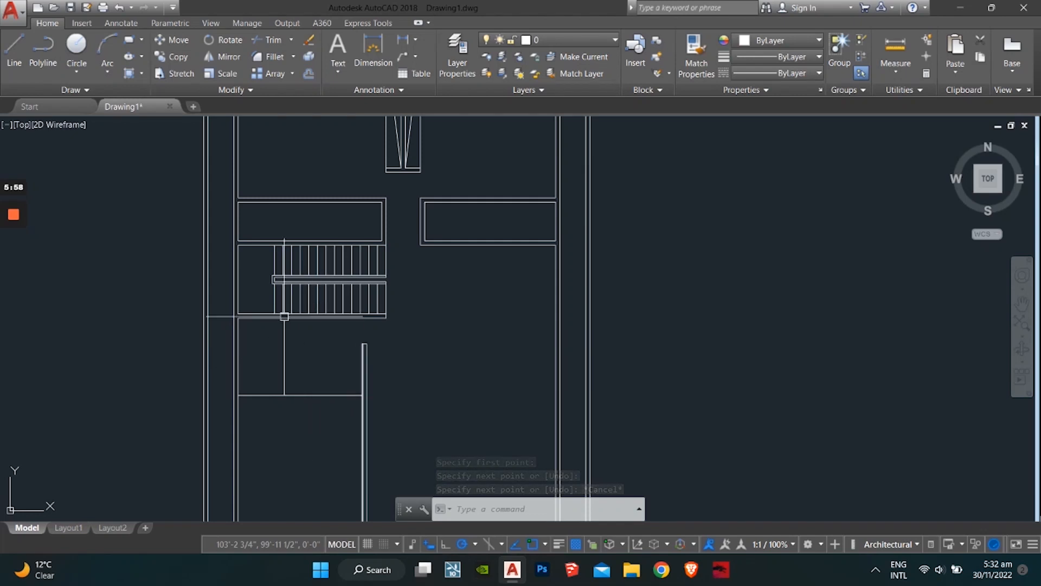
pyautogui.scroll(-2, 308, 360)
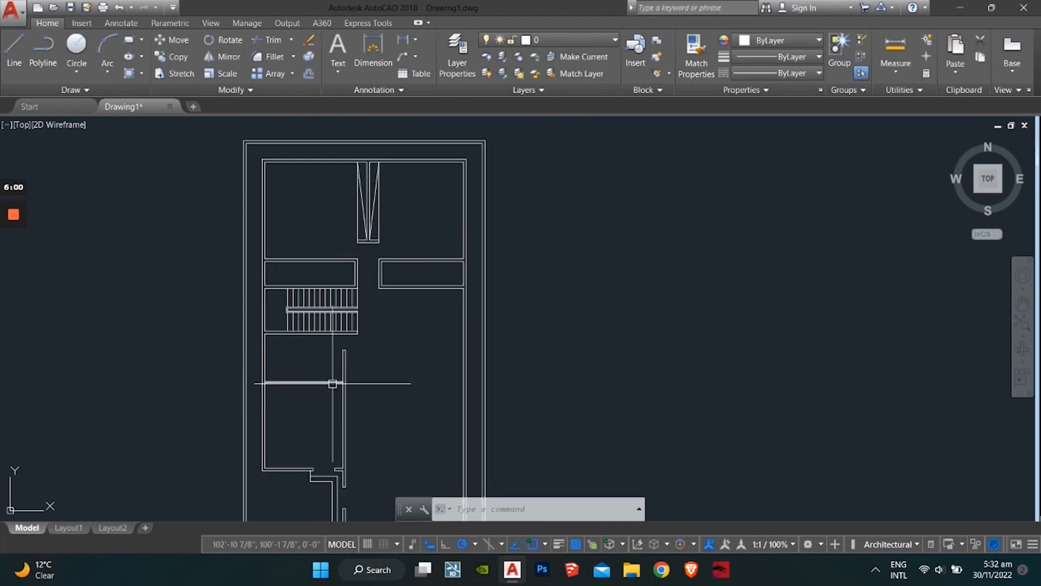
pyautogui.scroll(2, 305, 370)
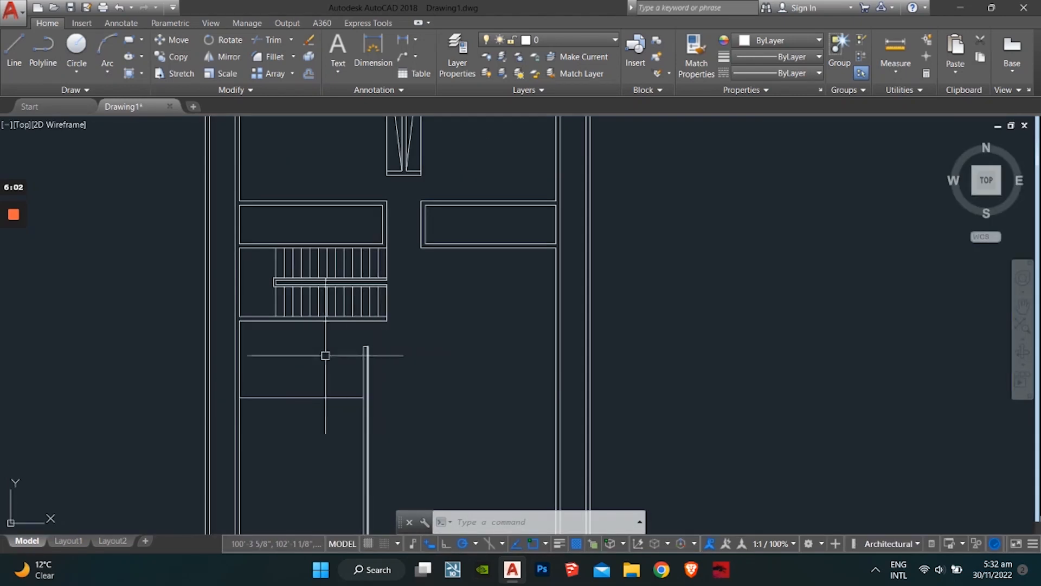
pyautogui.scroll(-2, 298, 332)
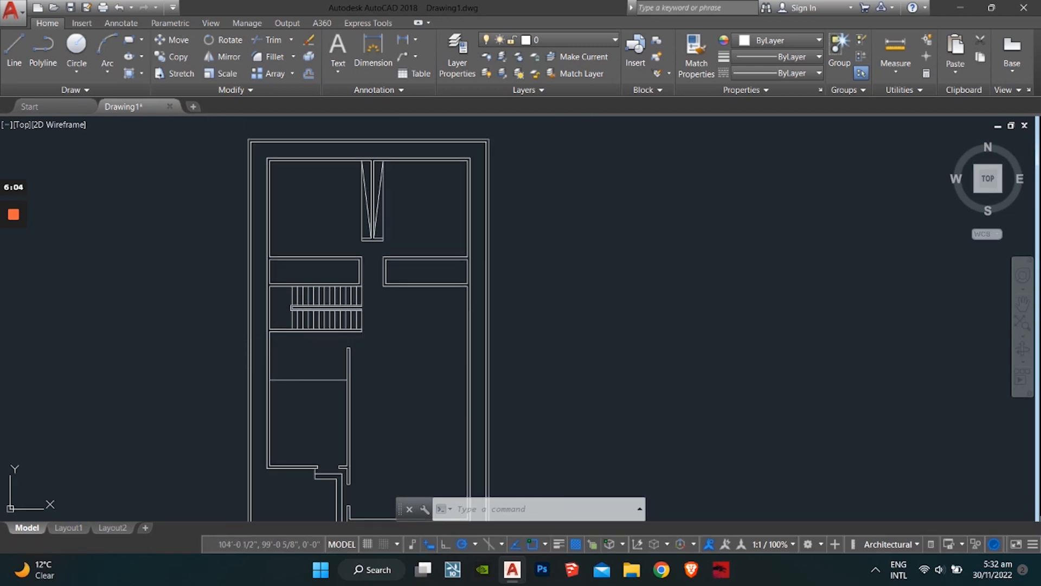
pyautogui.moveTo(391, 344); pyautogui.dragTo(291, 364, button='middle')
pyautogui.scroll(-2, 291, 364)
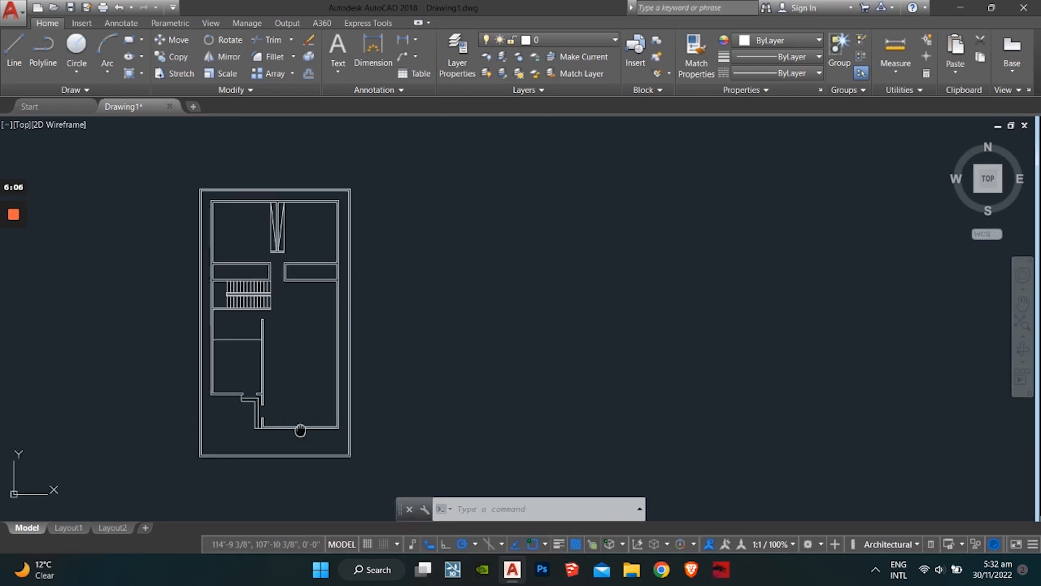
pyautogui.moveTo(298, 430); pyautogui.dragTo(272, 414, button='middle')
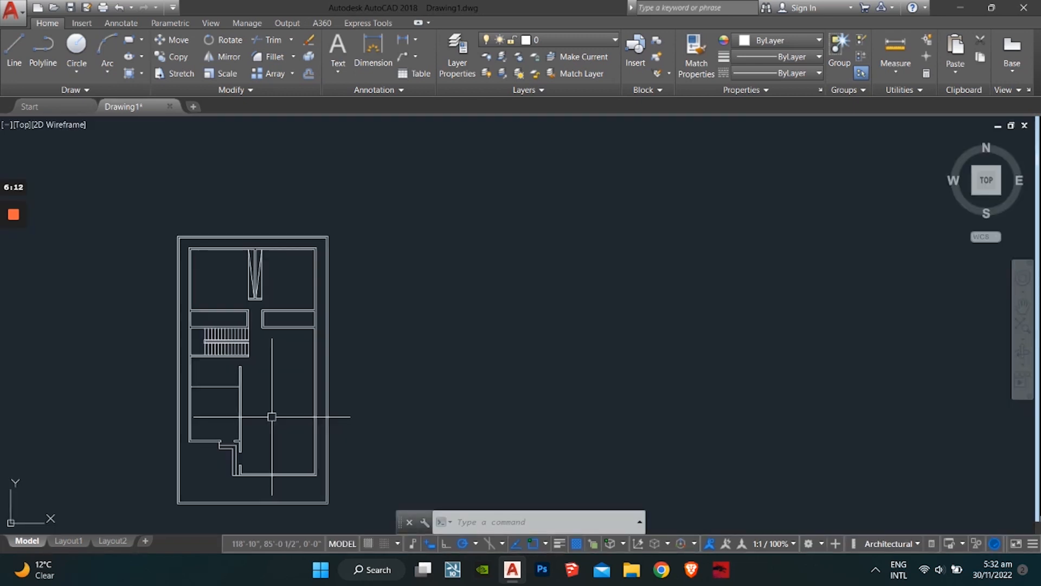
pyautogui.press('Escape')
pyautogui.press('Escape')
pyautogui.press('Escape')
pyautogui.scroll(2, 226, 453)
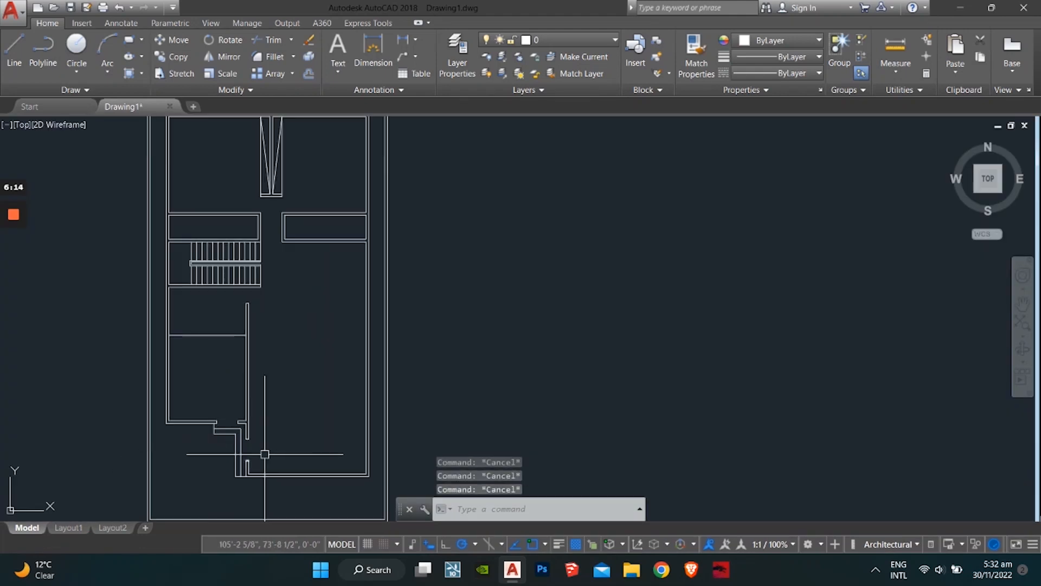
pyautogui.scroll(2, 264, 454)
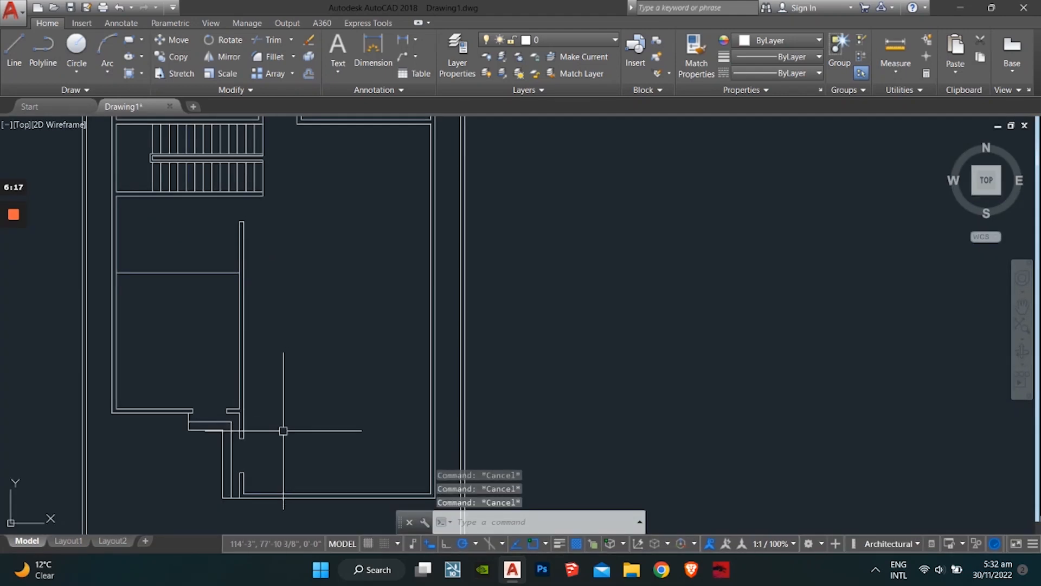
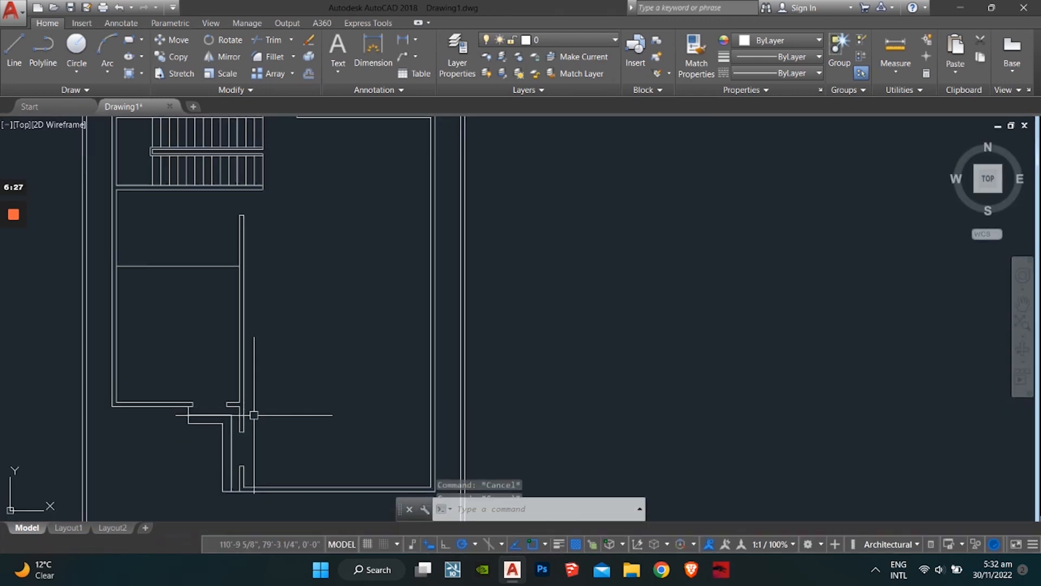
# Draw a horizontal line from the wall stub beside the entrance across to the right outer wall.
pyautogui.write('l')
pyautogui.press('Return')
pyautogui.click(239, 402)
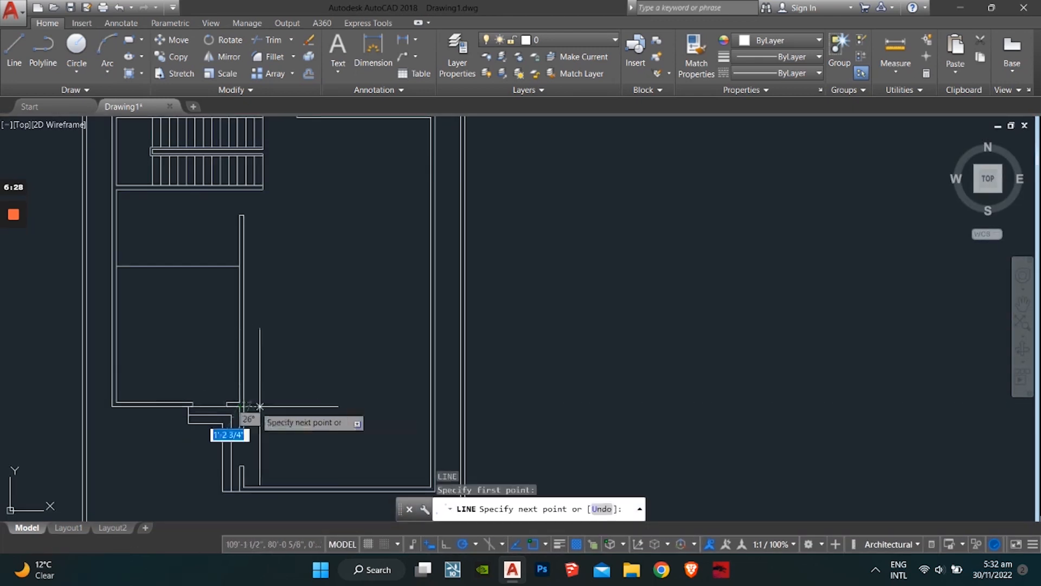
pyautogui.press('Escape')
pyautogui.press('Escape')
pyautogui.press('Escape')
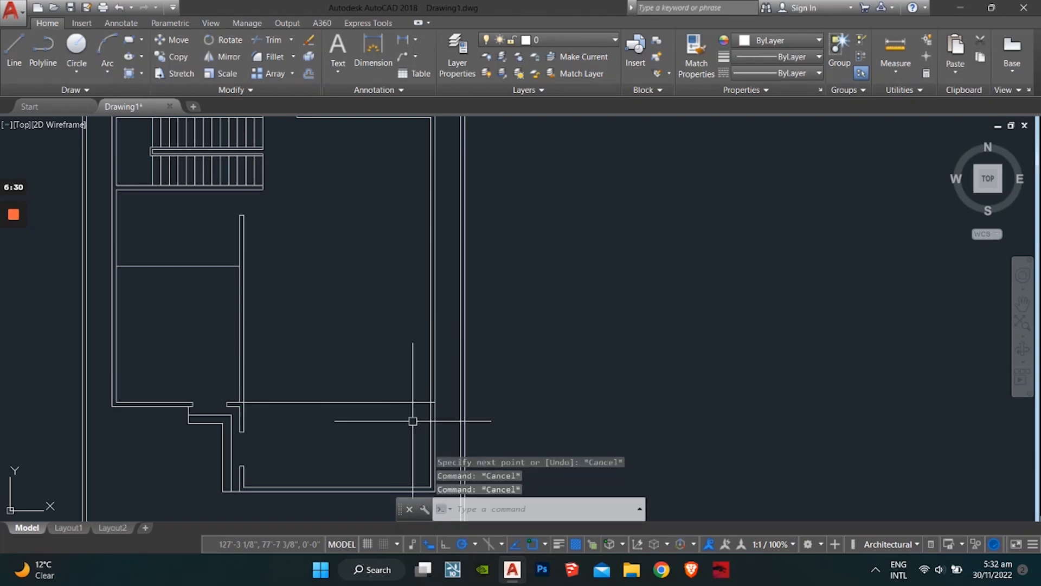
# Offset the inner line of the right outer wall 4' to the left.
pyautogui.press('Return')
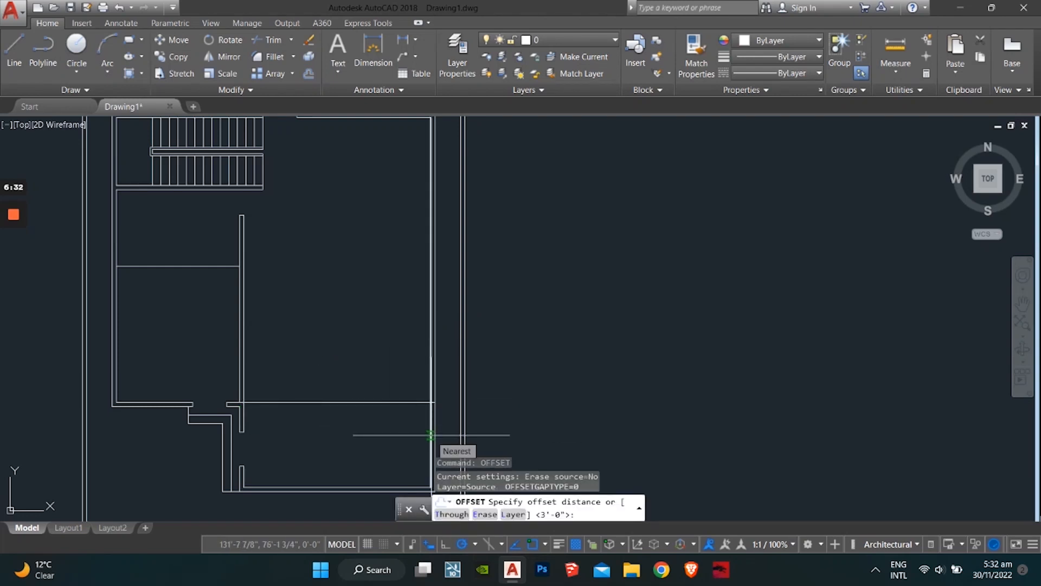
pyautogui.press('Return')
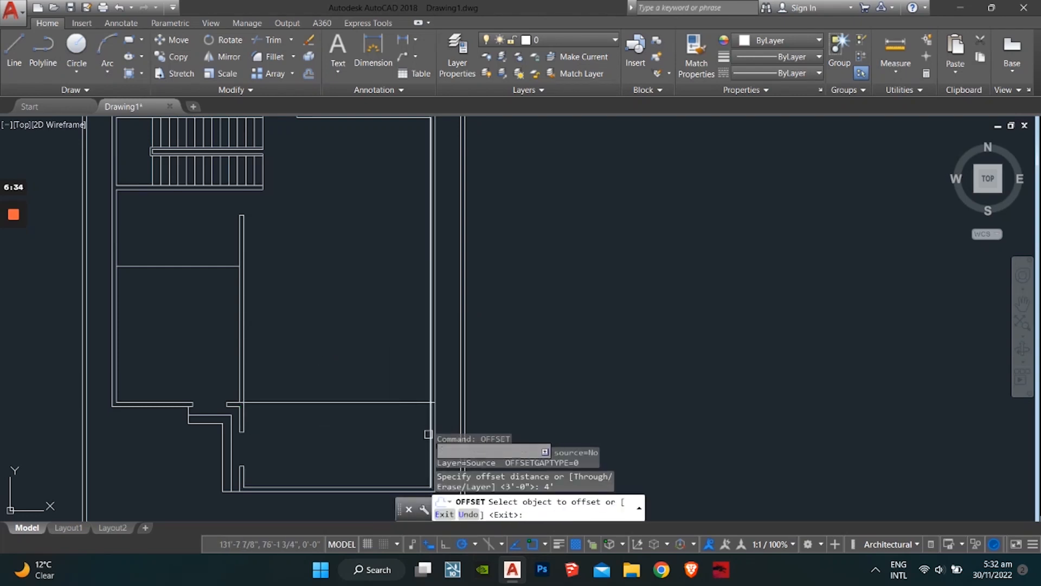
pyautogui.click(429, 434)
pyautogui.click(393, 450)
pyautogui.press('Escape')
pyautogui.press('Escape')
pyautogui.press('Escape')
# Trim the part of the offset vertical line that extends above the horizontal line beside the entrance.
pyautogui.write('tr')
pyautogui.press('Return')
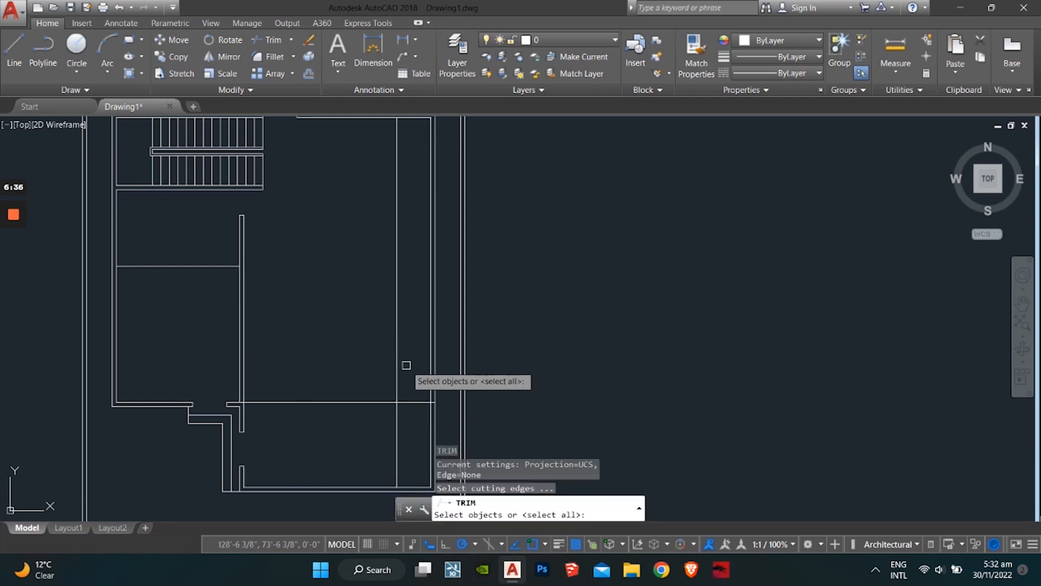
pyautogui.click(407, 365)
pyautogui.click(397, 388)
pyautogui.press('Escape')
pyautogui.write('tr')
pyautogui.press('Return')
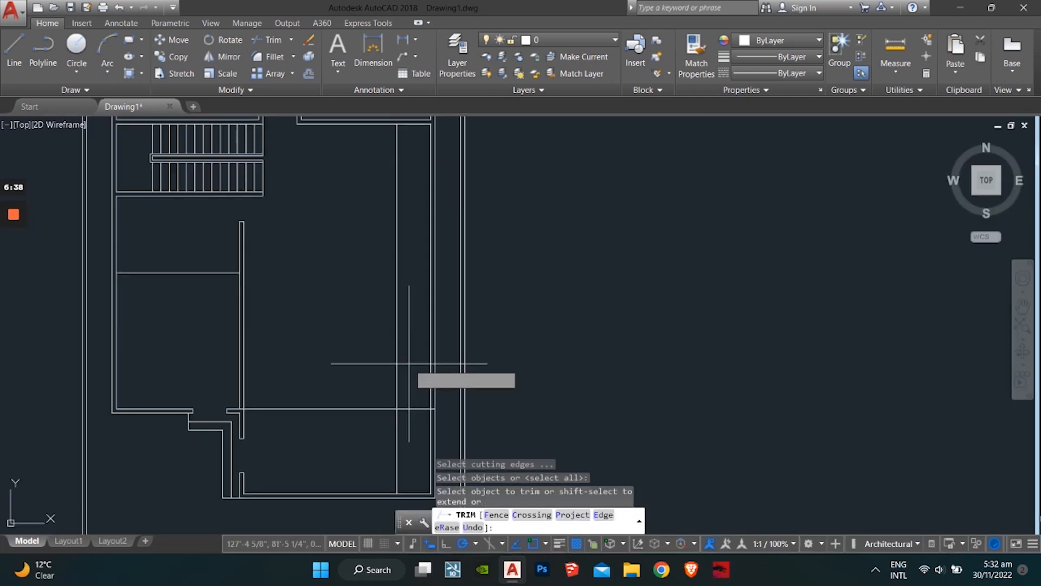
pyautogui.scroll(-5, 400, 369)
pyautogui.press('Escape')
# Trim the horizontal line's end that runs between the two lines of the right outer wall.
pyautogui.scroll(3, 379, 262)
pyautogui.scroll(3, 379, 262)
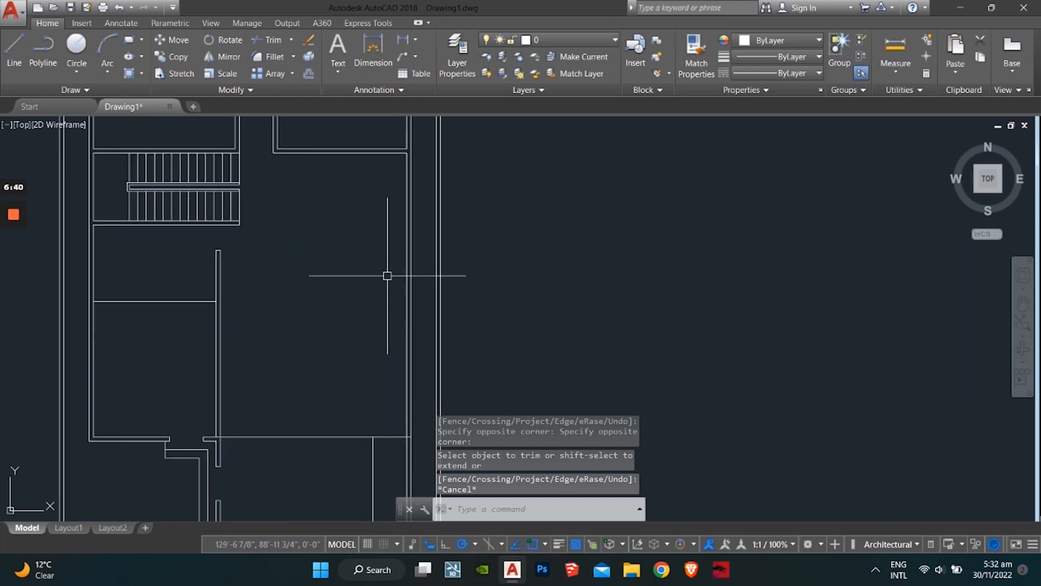
pyautogui.scroll(2, 379, 370)
pyautogui.moveTo(377, 421); pyautogui.dragTo(367, 259, button='middle')
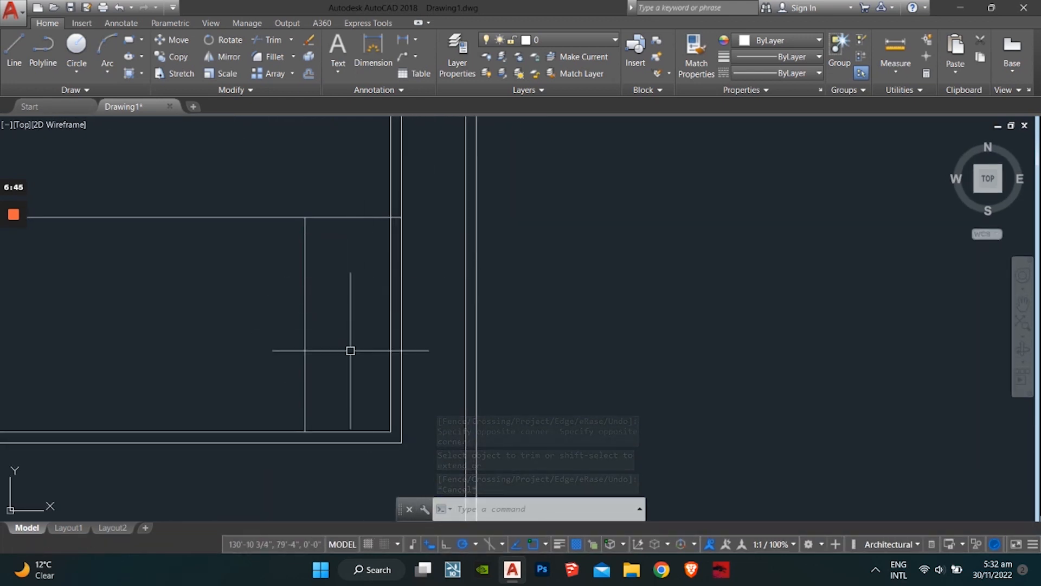
pyautogui.scroll(-2, 351, 350)
pyautogui.scroll(1, 363, 319)
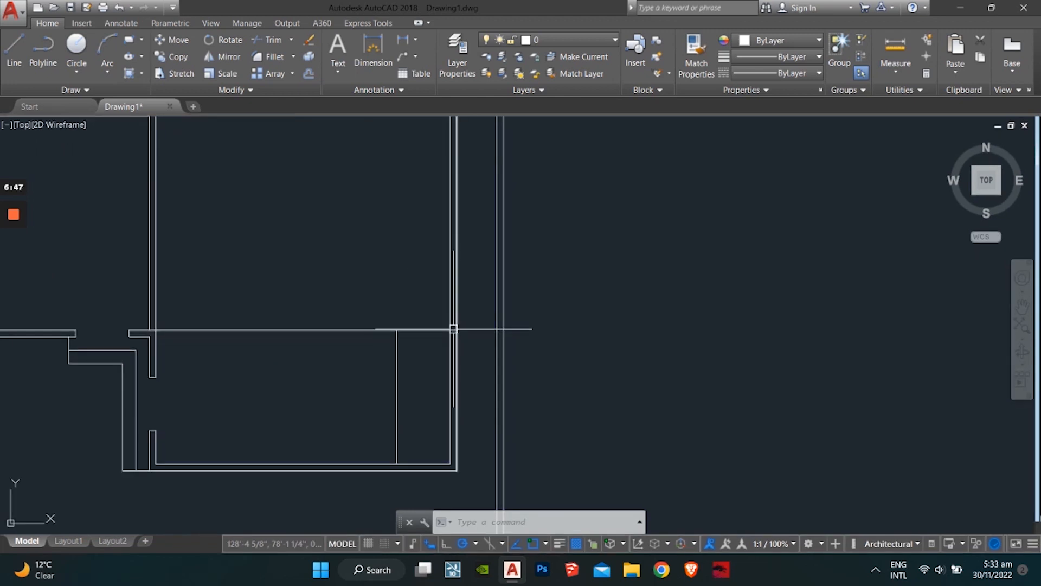
pyautogui.scroll(2, 455, 331)
pyautogui.write('tr')
pyautogui.press('Return')
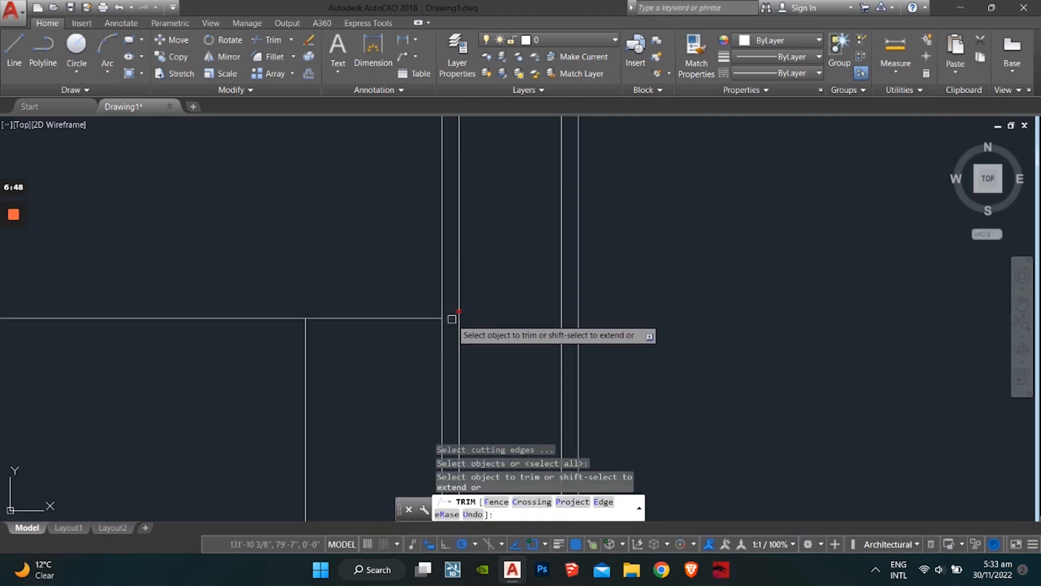
pyautogui.scroll(-3, 297, 349)
pyautogui.press('Escape')
pyautogui.press('Escape')
pyautogui.press('Escape')
pyautogui.scroll(2, 378, 362)
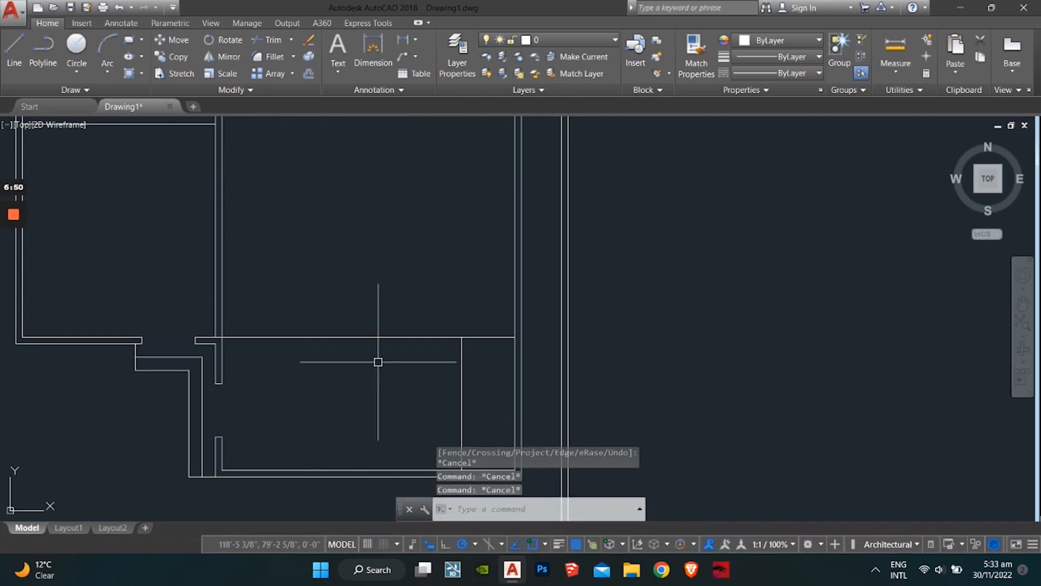
pyautogui.moveTo(372, 307); pyautogui.dragTo(372, 432, button='middle')
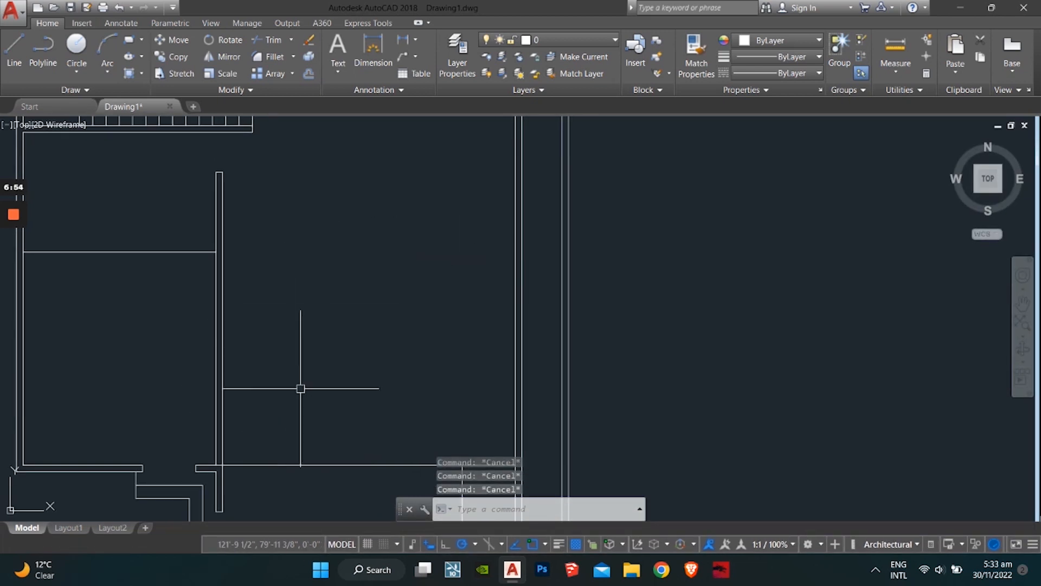
pyautogui.scroll(-3, 301, 388)
pyautogui.moveTo(435, 169); pyautogui.dragTo(434, 234, button='middle')
pyautogui.scroll(2, 401, 250)
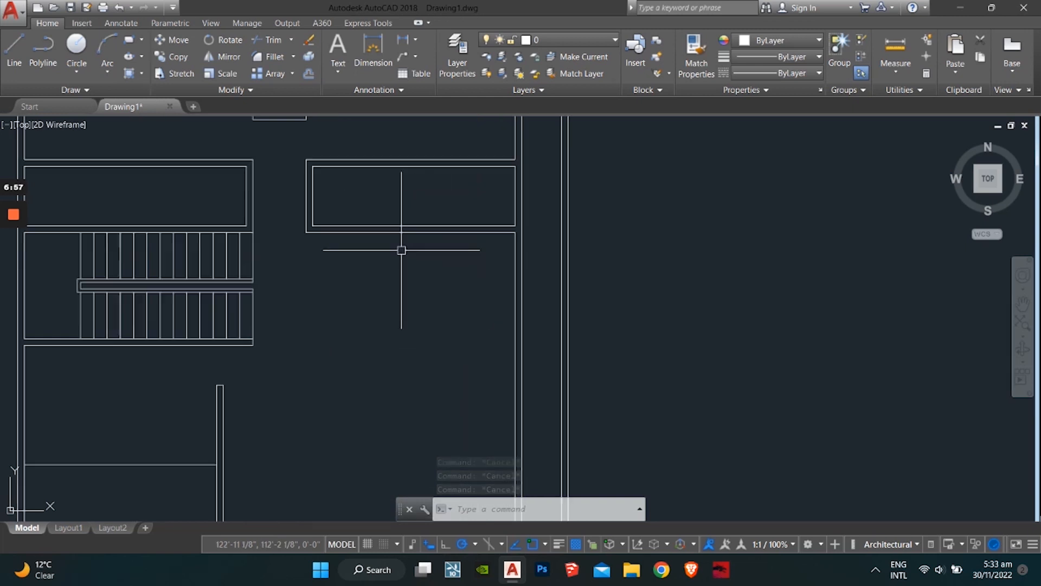
pyautogui.moveTo(387, 268); pyautogui.dragTo(369, 346, button='middle')
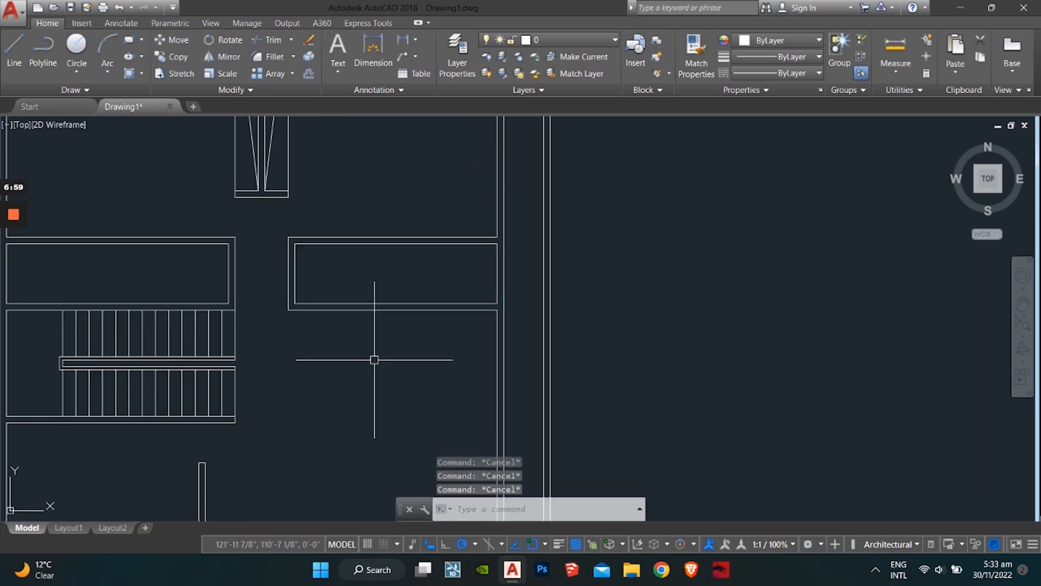
pyautogui.press('Return')
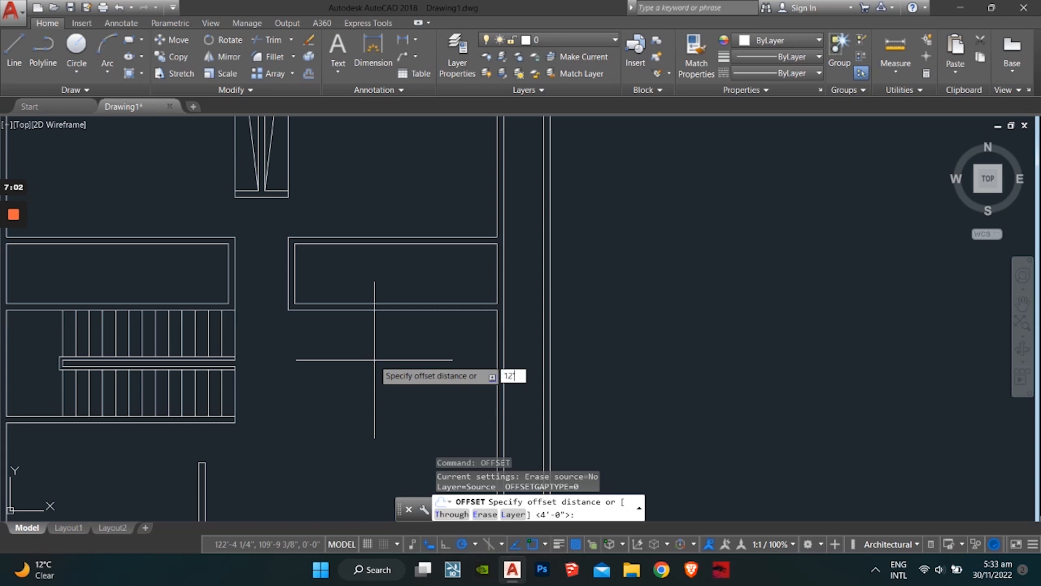
pyautogui.press('Return')
pyautogui.click(403, 314)
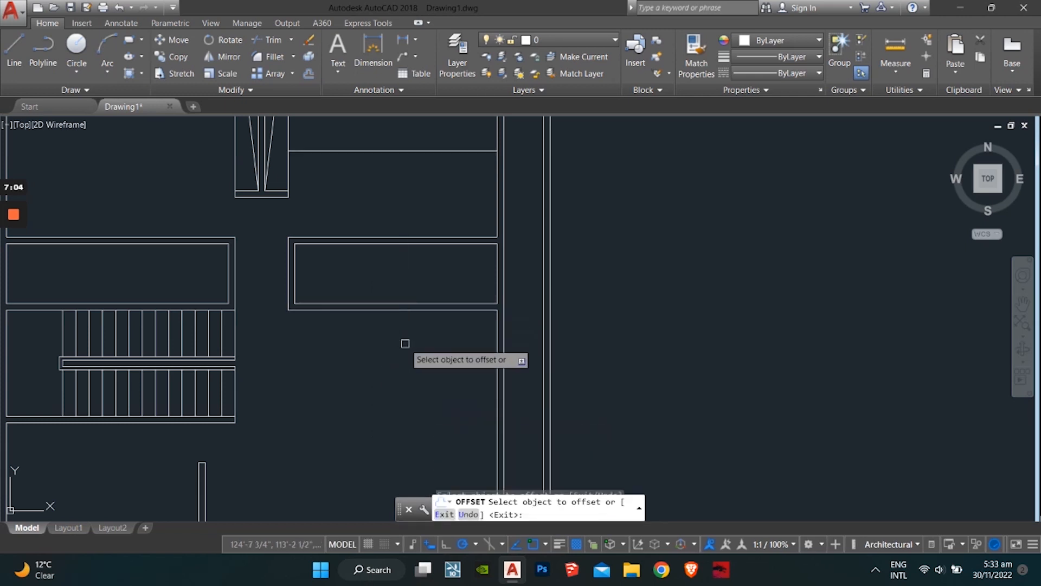
pyautogui.click(391, 374)
pyautogui.press('Return')
pyautogui.press('Return')
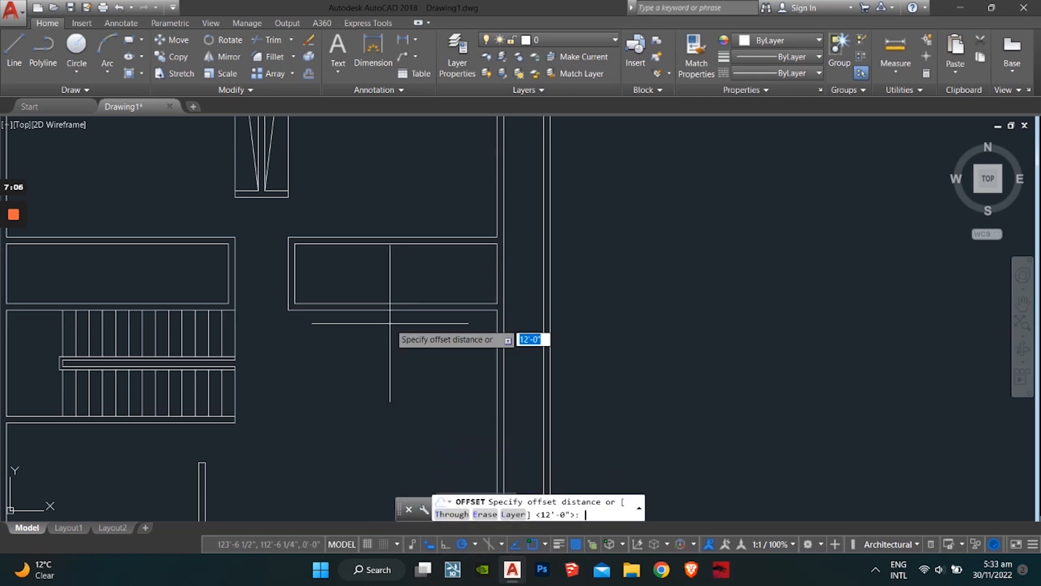
pyautogui.press('Escape')
# Offset the lower outer line of the right-hand closet 12' downward.
pyautogui.write('of')
pyautogui.press('Return')
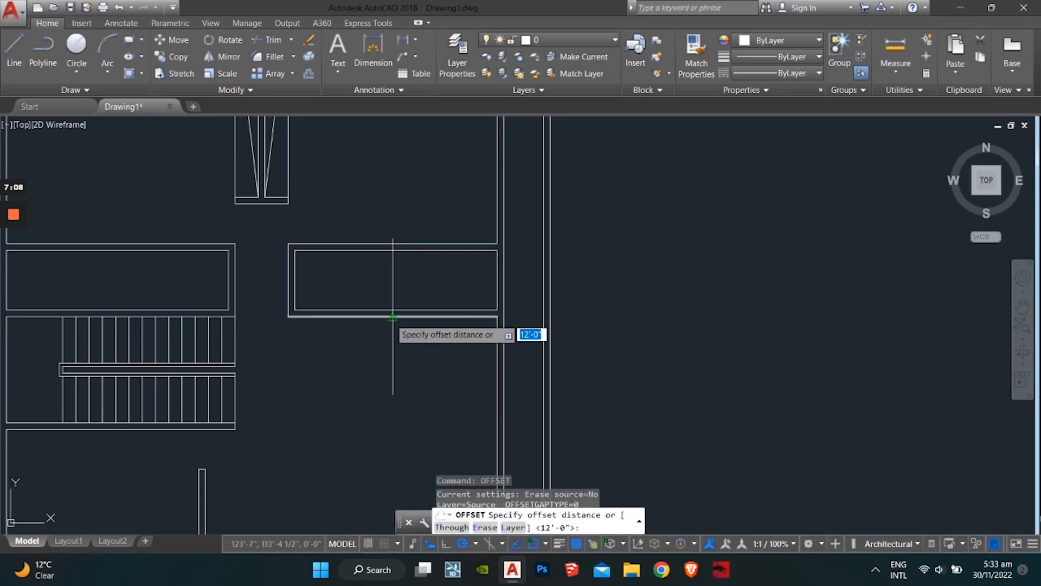
pyautogui.write("12'")
pyautogui.press('Return')
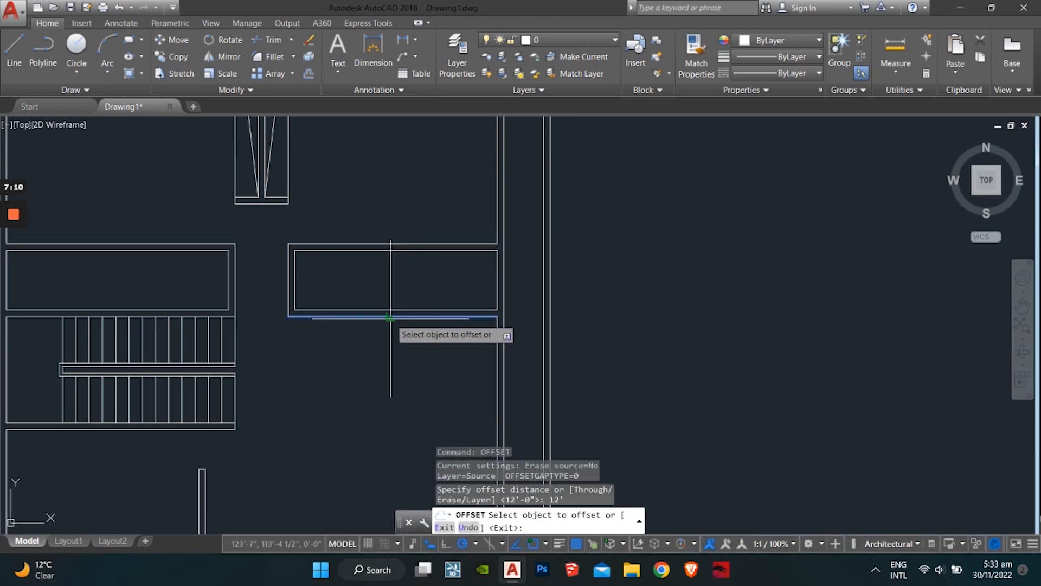
pyautogui.click(391, 318)
pyautogui.click(378, 421)
pyautogui.scroll(-3, 372, 432)
pyautogui.scroll(3, 365, 367)
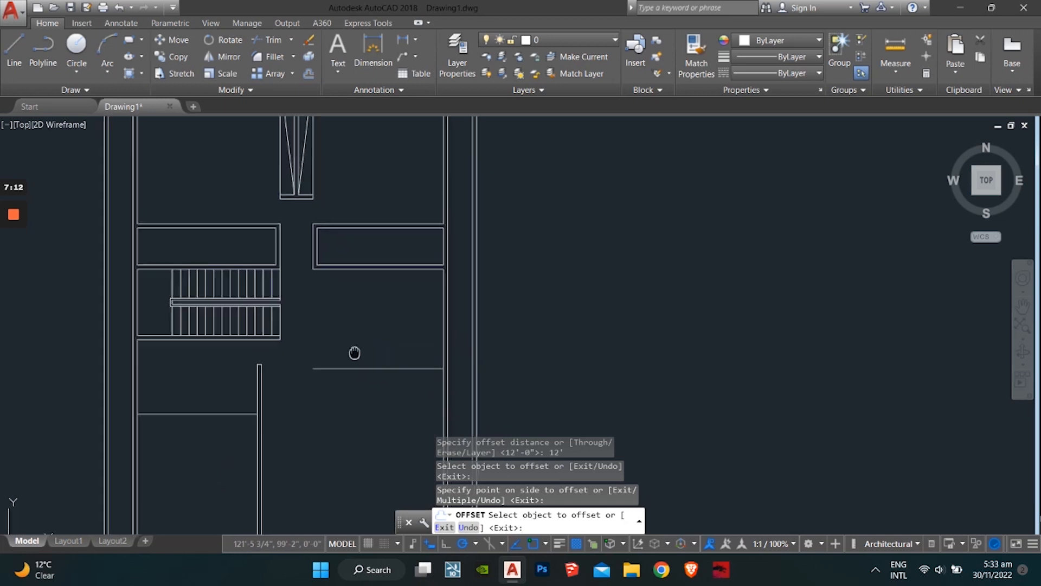
pyautogui.moveTo(354, 353); pyautogui.dragTo(341, 376, button='middle')
pyautogui.press('Escape')
# Draw a vertical line joining the left end of the offset line to the closet's lower-left corner.
pyautogui.write('l')
pyautogui.press('Return')
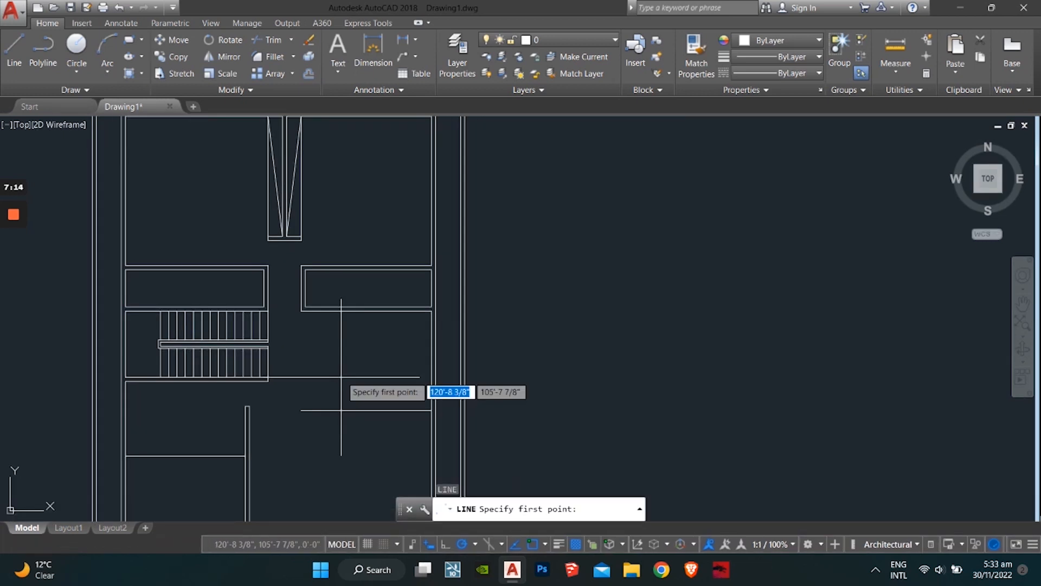
pyautogui.click(301, 410)
pyautogui.press('Escape')
# Offset the vertical partition line in the lower right room 6" to the left.
pyautogui.scroll(-5, 337, 412)
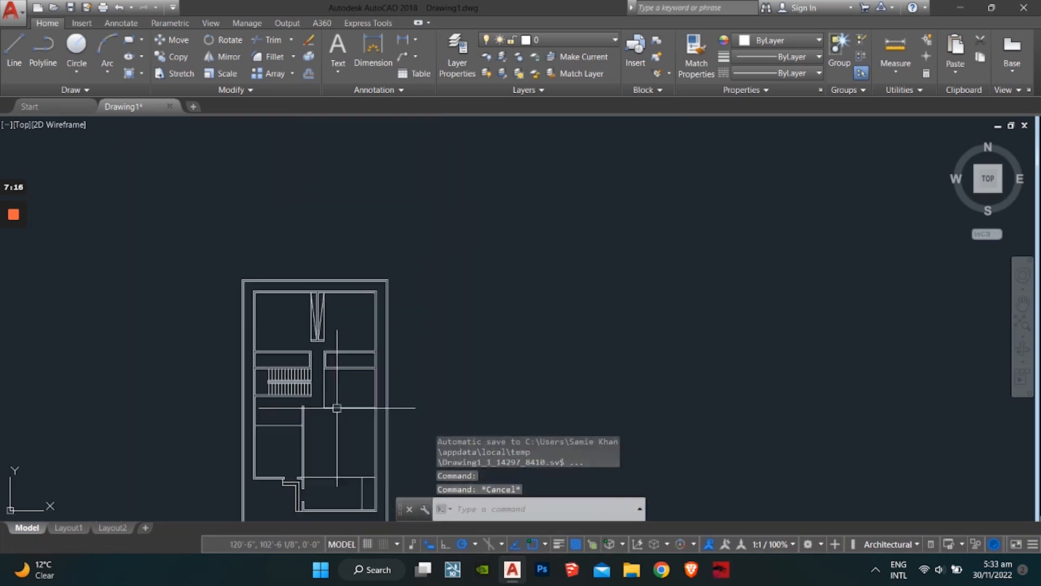
pyautogui.scroll(6, 337, 360)
pyautogui.moveTo(316, 328); pyautogui.dragTo(332, 404, button='middle')
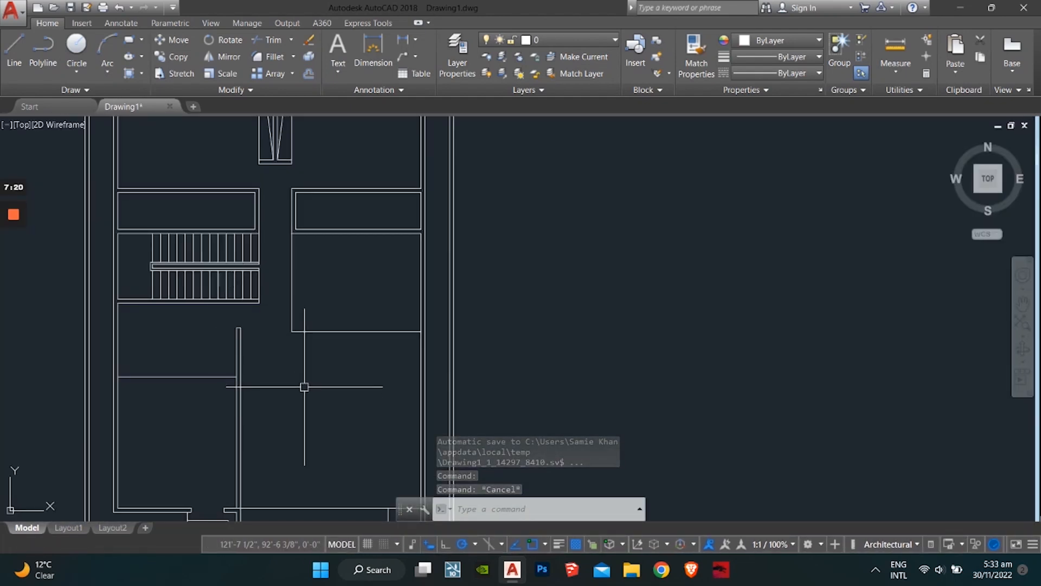
pyautogui.press('Escape')
pyautogui.scroll(-5, 305, 386)
pyautogui.scroll(5, 301, 412)
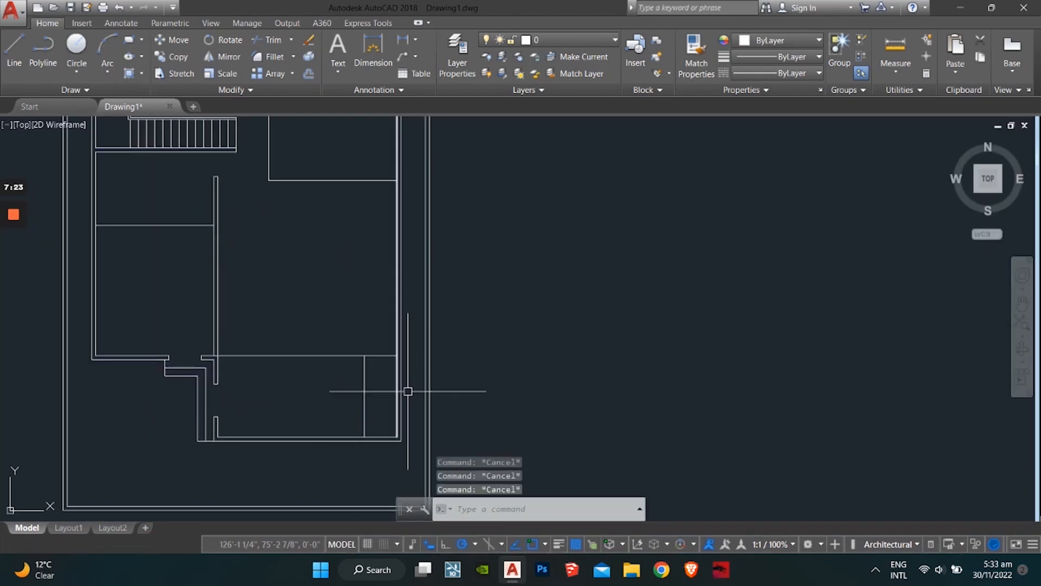
pyautogui.scroll(2, 408, 391)
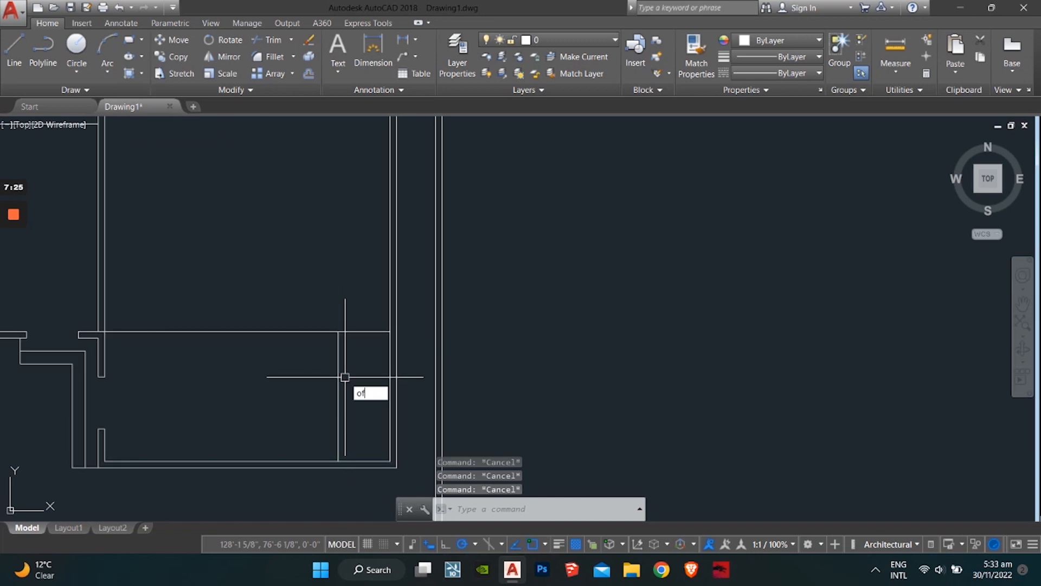
pyautogui.press('Return')
pyautogui.write('6"')
pyautogui.press('Return')
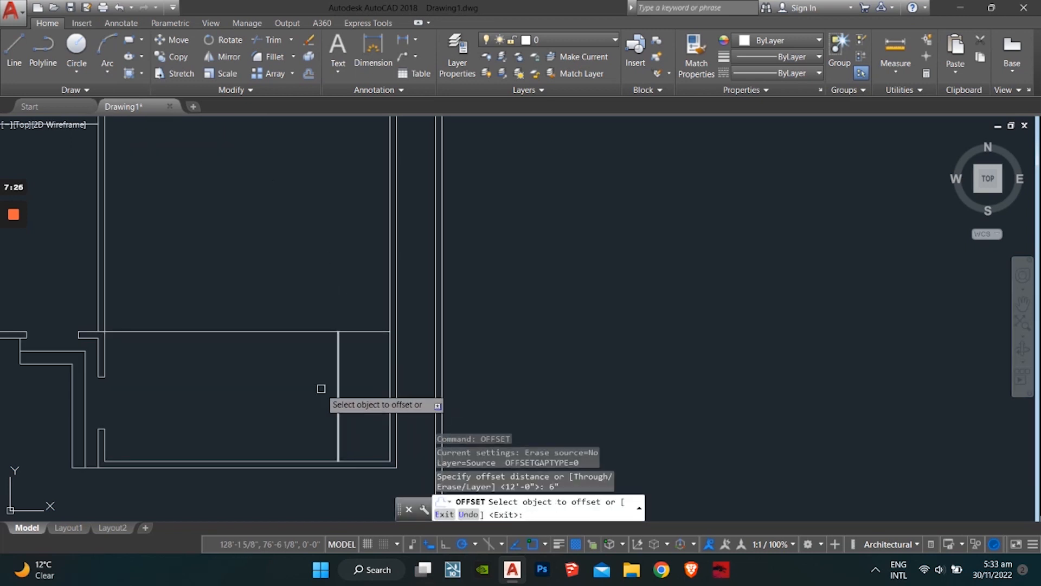
pyautogui.click(340, 398)
pyautogui.click(326, 399)
pyautogui.press('Escape')
pyautogui.press('Escape')
pyautogui.press('Escape')
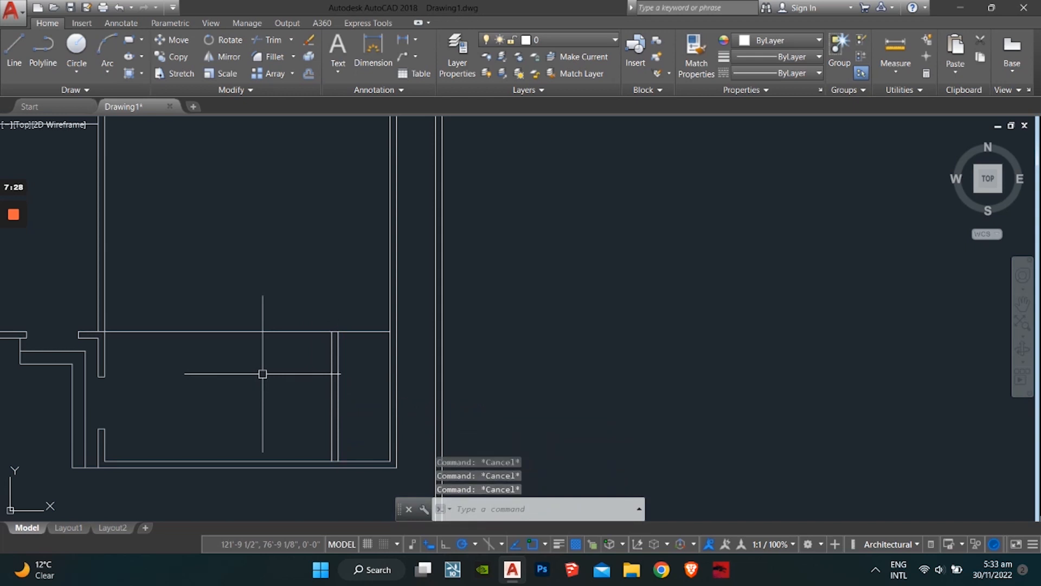
# Offset the horizontal line above the lower right room 6" downward to form a double wall.
pyautogui.press('Return')
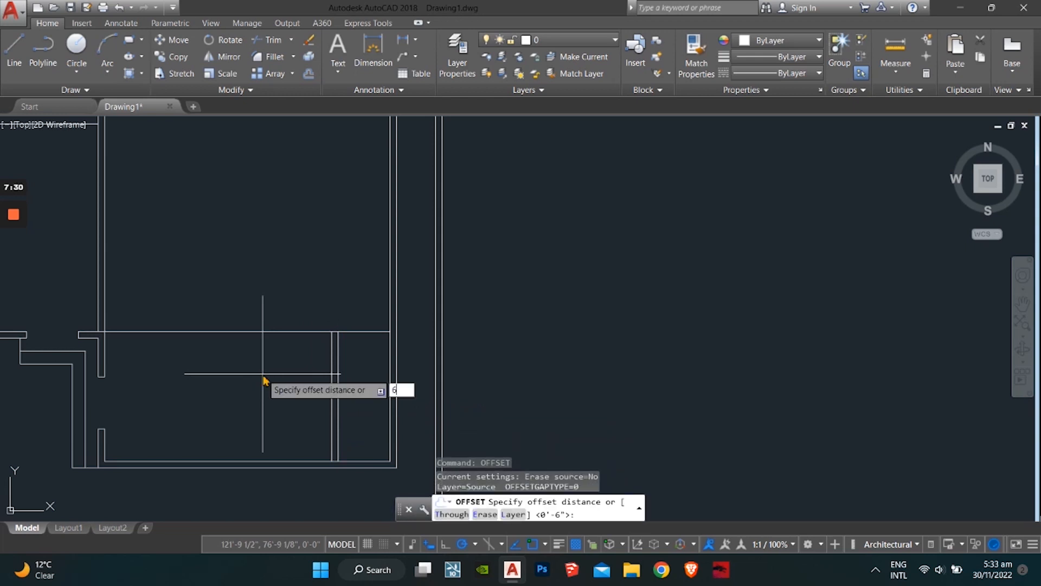
pyautogui.press('Return')
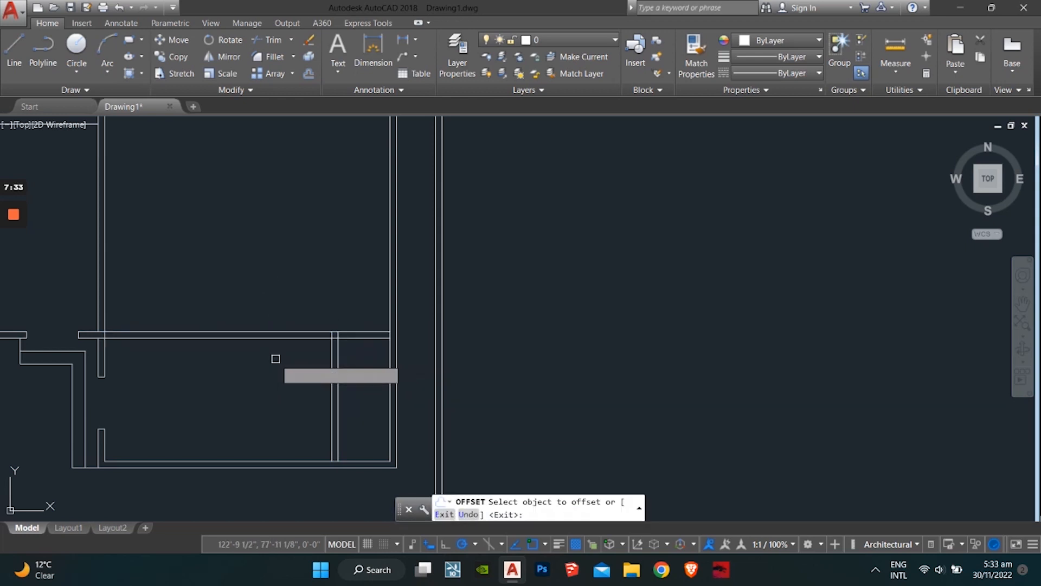
pyautogui.press('Escape')
pyautogui.press('Escape')
pyautogui.press('Escape')
# Trim the crossing lines inside the junction of the horizontal double wall and the vertical wall beside the entrance.
pyautogui.scroll(2, 95, 310)
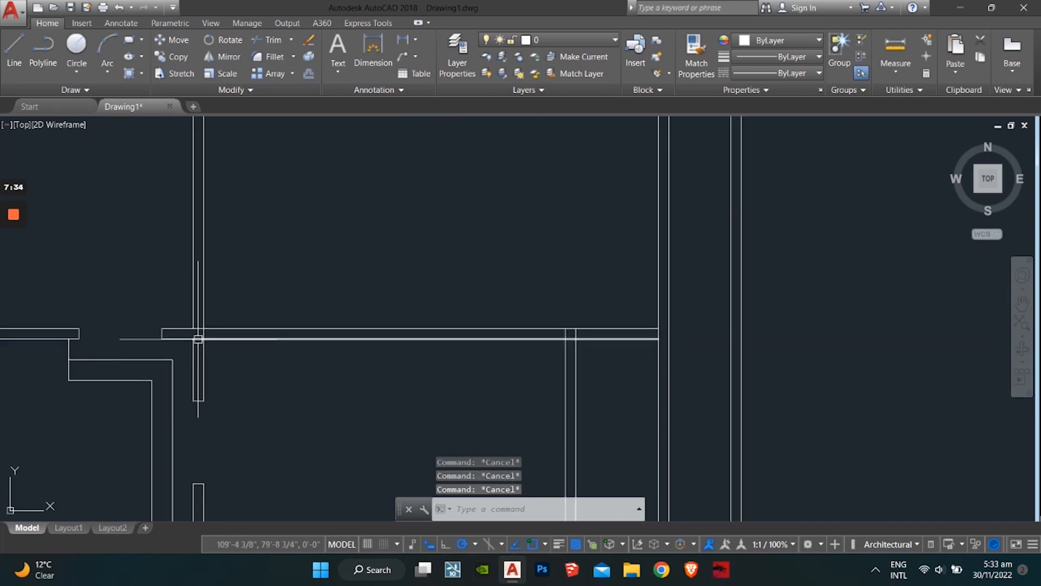
pyautogui.scroll(4, 198, 339)
pyautogui.press('Return')
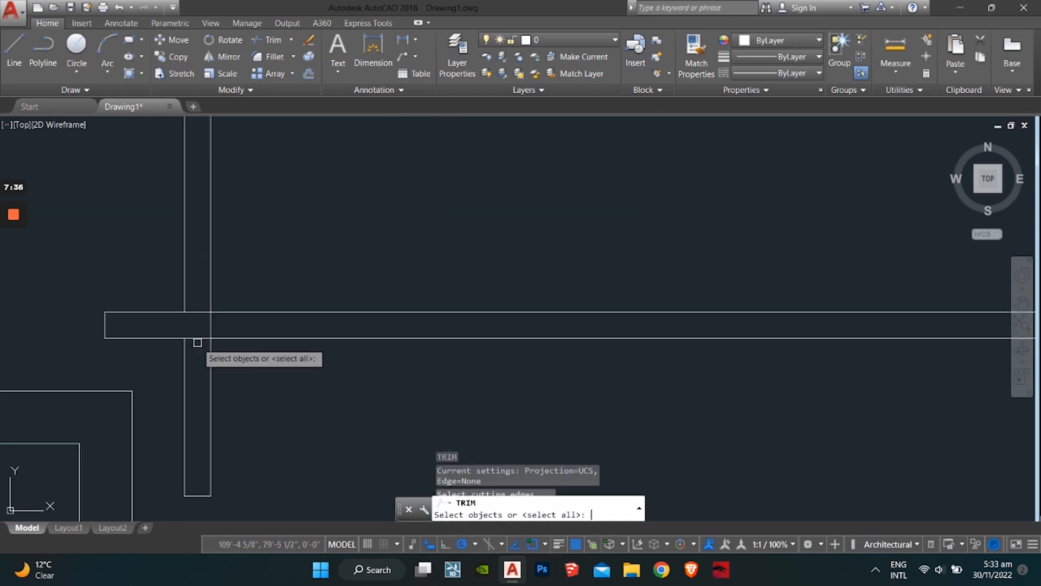
pyautogui.press('Return')
pyautogui.click(202, 323)
pyautogui.click(213, 329)
pyautogui.click(197, 313)
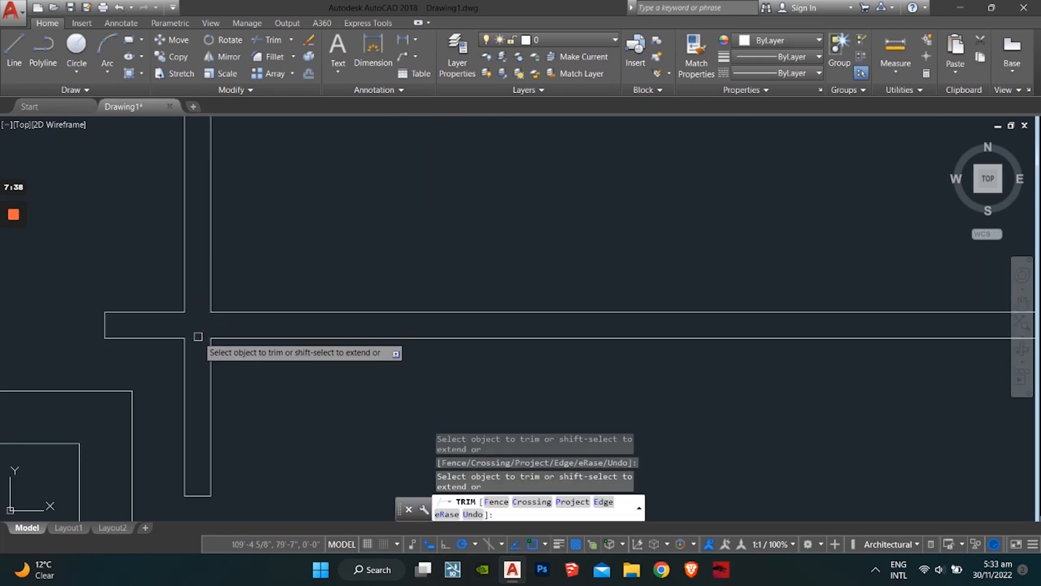
# Trim the lines crossing the junction where the 6" partition meets the horizontal double wall.
pyautogui.scroll(-3, 372, 360)
pyautogui.scroll(4, 291, 354)
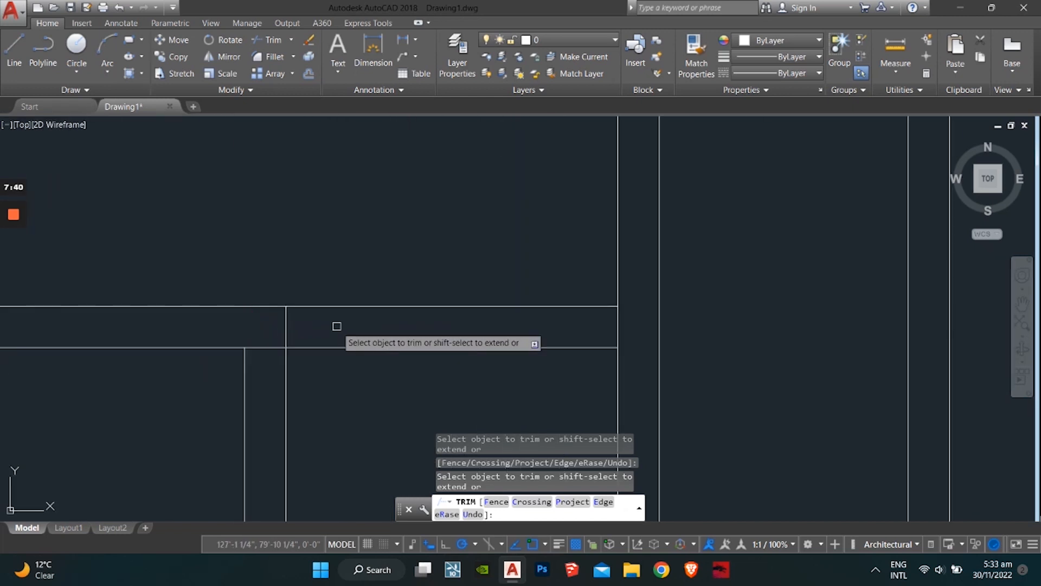
pyautogui.click(314, 331)
pyautogui.click(242, 314)
pyautogui.scroll(-3, 266, 382)
pyautogui.scroll(-2, 249, 450)
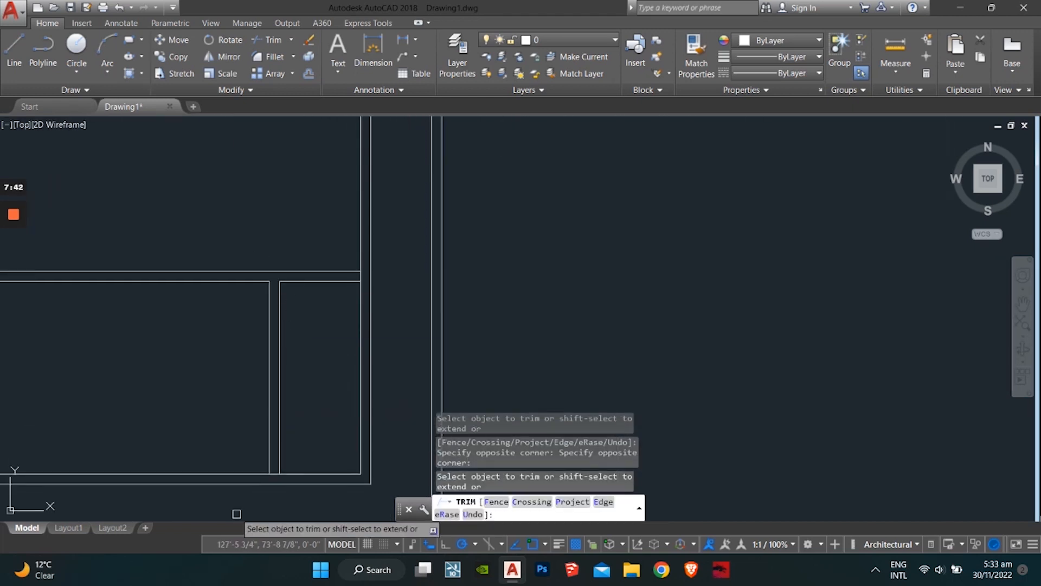
# Trim the inner outer-wall lines at the partition's lower end and where the horizontal double wall meets the right wall.
pyautogui.scroll(4, 296, 448)
pyautogui.scroll(-2, 319, 386)
pyautogui.moveTo(318, 386); pyautogui.dragTo(310, 456, button='middle')
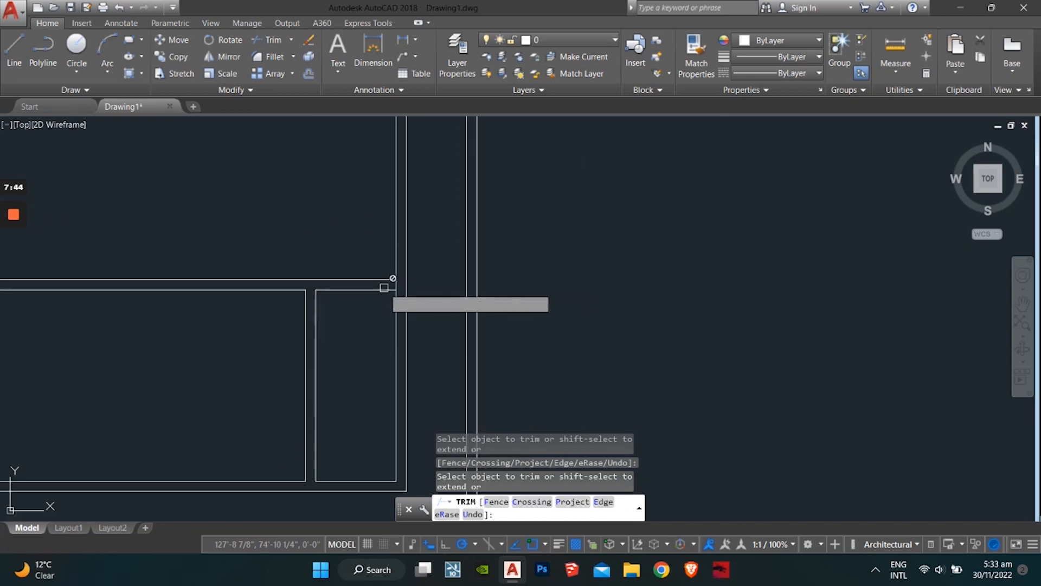
pyautogui.scroll(2, 396, 288)
pyautogui.click(396, 281)
pyautogui.scroll(-3, 295, 369)
pyautogui.press('Escape')
pyautogui.press('Escape')
pyautogui.press('Escape')
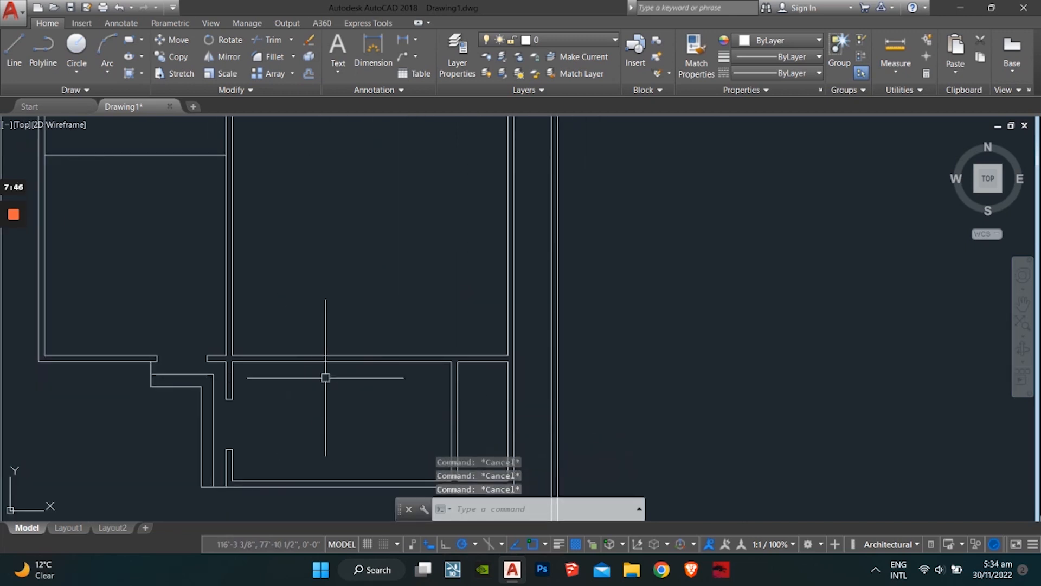
# Draw a short vertical line across the horizontal double wall, flush with the right face of the vertical wall beside the entrance.
pyautogui.scroll(1, 278, 360)
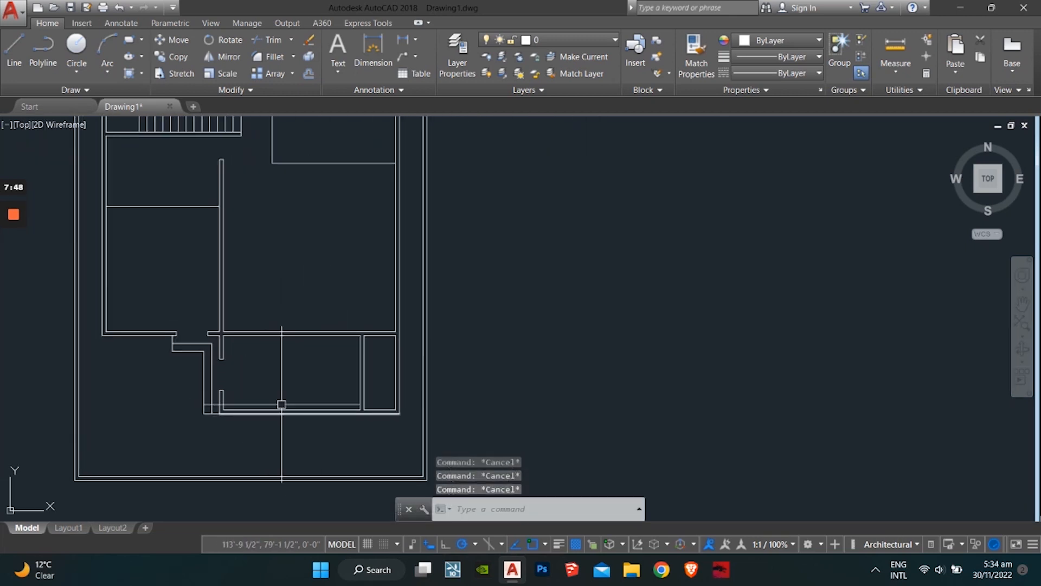
pyautogui.moveTo(324, 381); pyautogui.dragTo(293, 367, button='middle')
pyautogui.scroll(2, 173, 397)
pyautogui.moveTo(204, 242); pyautogui.dragTo(217, 363, button='middle')
pyautogui.scroll(2, 260, 398)
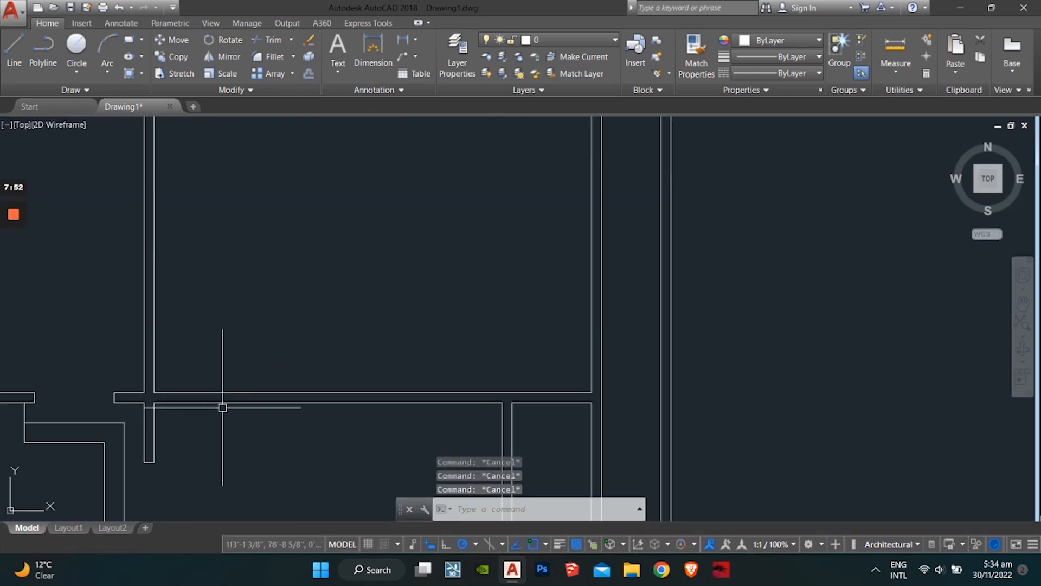
pyautogui.write('l')
pyautogui.press('Return')
pyautogui.click(154, 402)
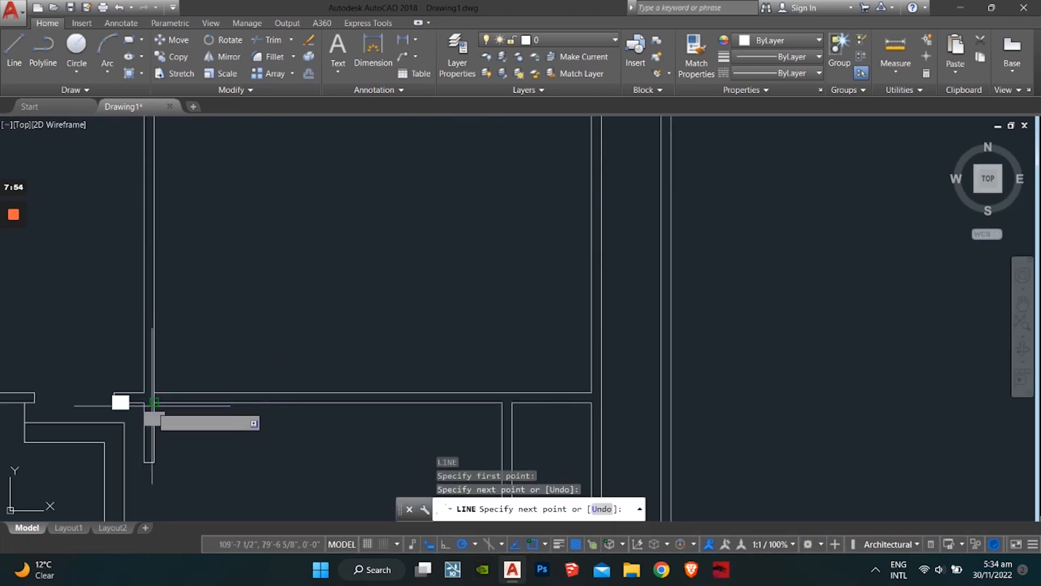
pyautogui.press('Escape')
pyautogui.press('Escape')
pyautogui.press('Escape')
# Offset the short line across the horizontal double wall 5' to the right.
pyautogui.write('o')
pyautogui.press('Return')
pyautogui.write("5'")
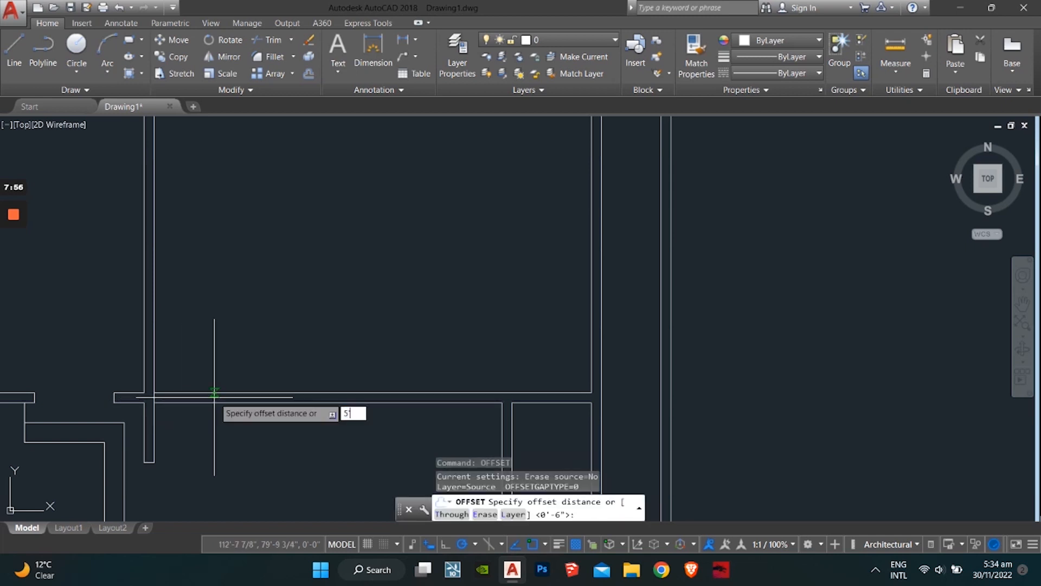
pyautogui.press('Return')
pyautogui.scroll(3, 160, 393)
pyautogui.click(163, 392)
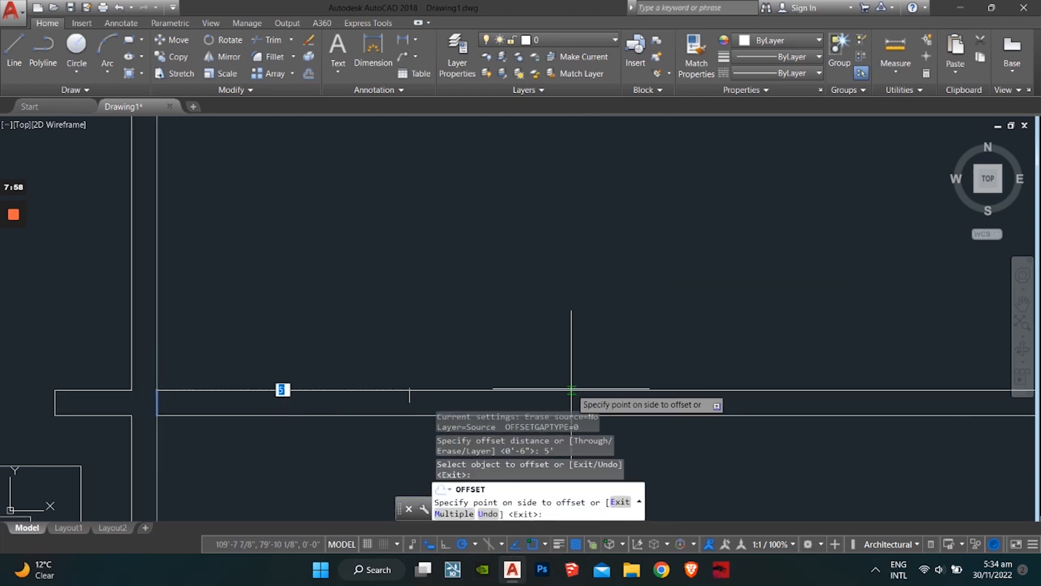
# Trim the horizontal wall lines between the vertical wall and the short offset line to open a doorway, and erase the leftover segment.
pyautogui.press('Escape')
pyautogui.press('Escape')
pyautogui.press('Escape')
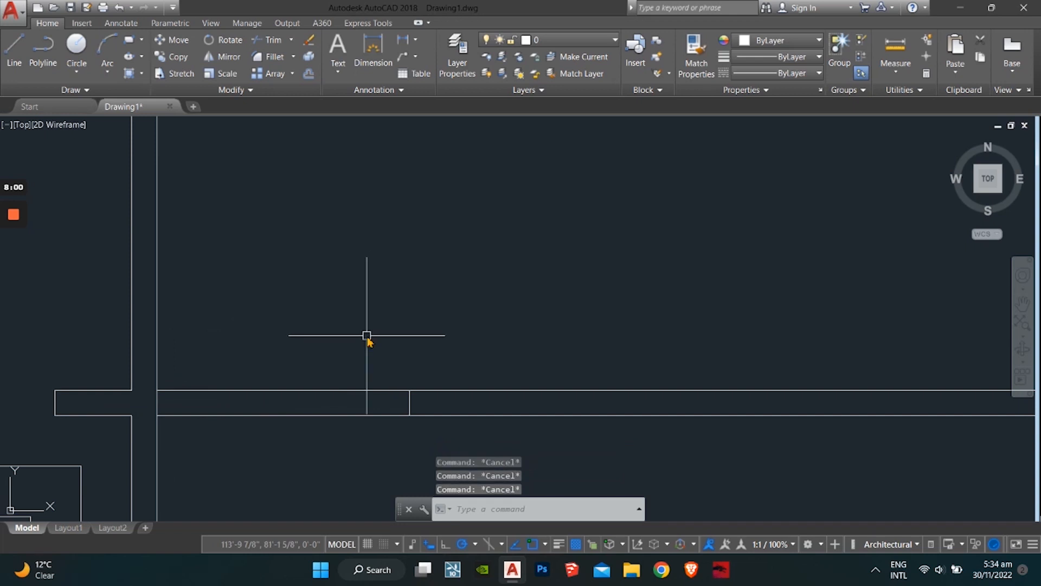
pyautogui.write('tr')
pyautogui.press('Return')
pyautogui.press('Return')
pyautogui.click(354, 333)
pyautogui.press('Escape')
pyautogui.press('Escape')
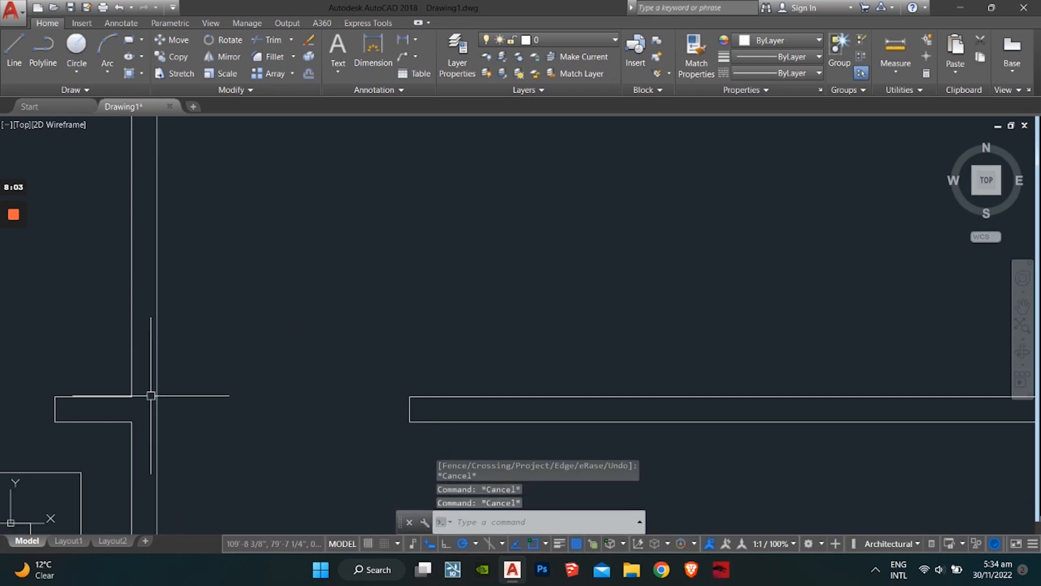
pyautogui.click(157, 401)
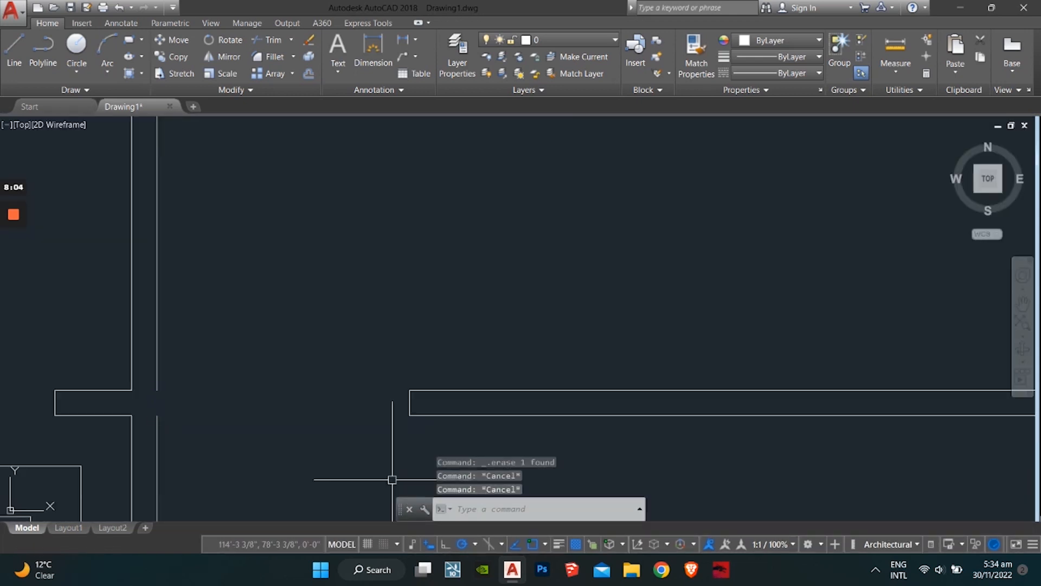
# Join the two vertical wall line segments above and below the new doorway gap into one continuous line.
pyautogui.moveTo(208, 427); pyautogui.dragTo(276, 274, button='middle')
pyautogui.scroll(-2, 271, 300)
pyautogui.moveTo(269, 315); pyautogui.dragTo(279, 412, button='middle')
pyautogui.scroll(1, 268, 371)
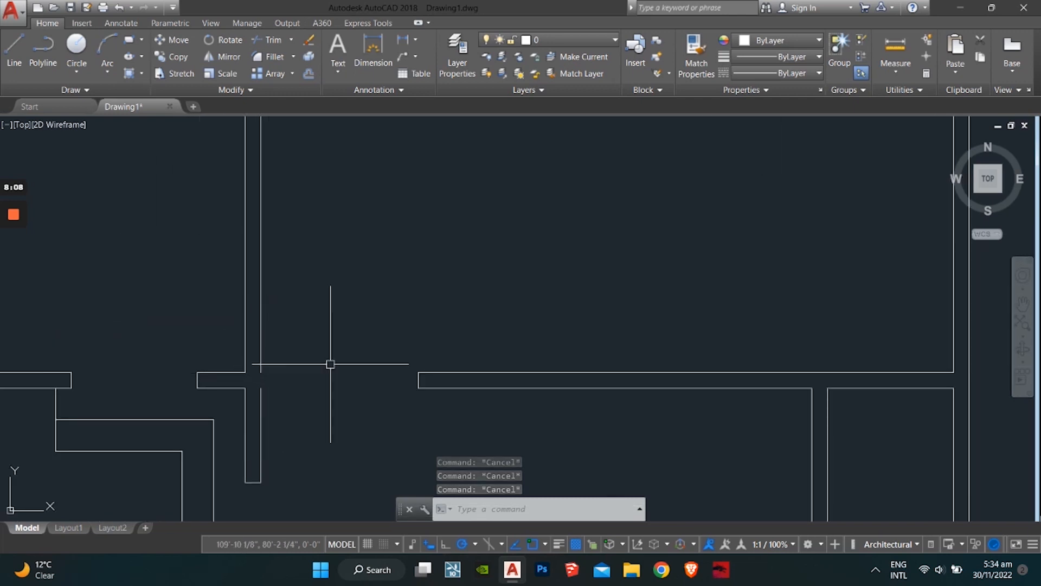
pyautogui.write('j')
pyautogui.press('Return')
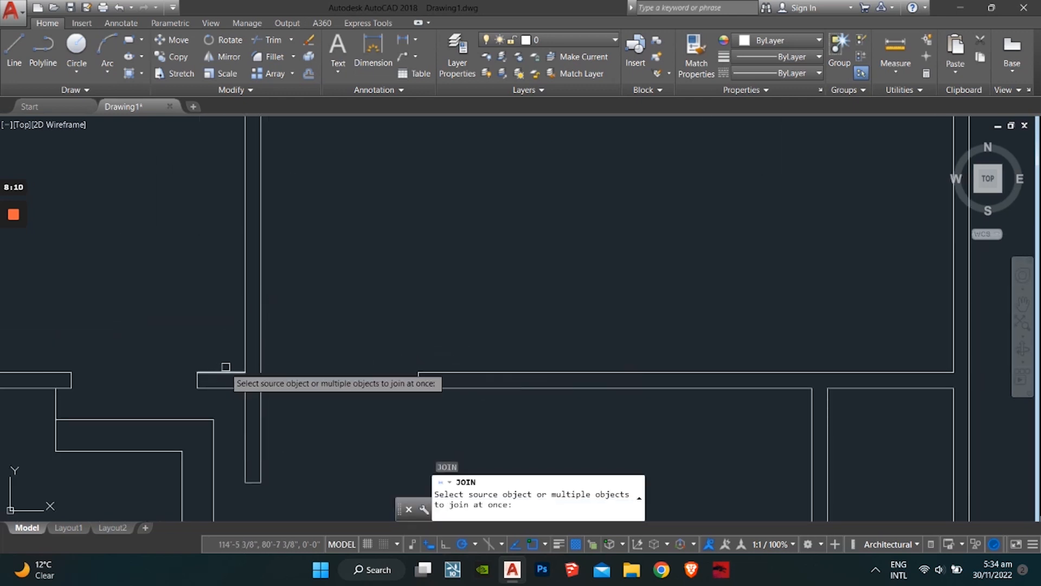
pyautogui.click(261, 356)
pyautogui.click(261, 402)
pyautogui.press('Return')
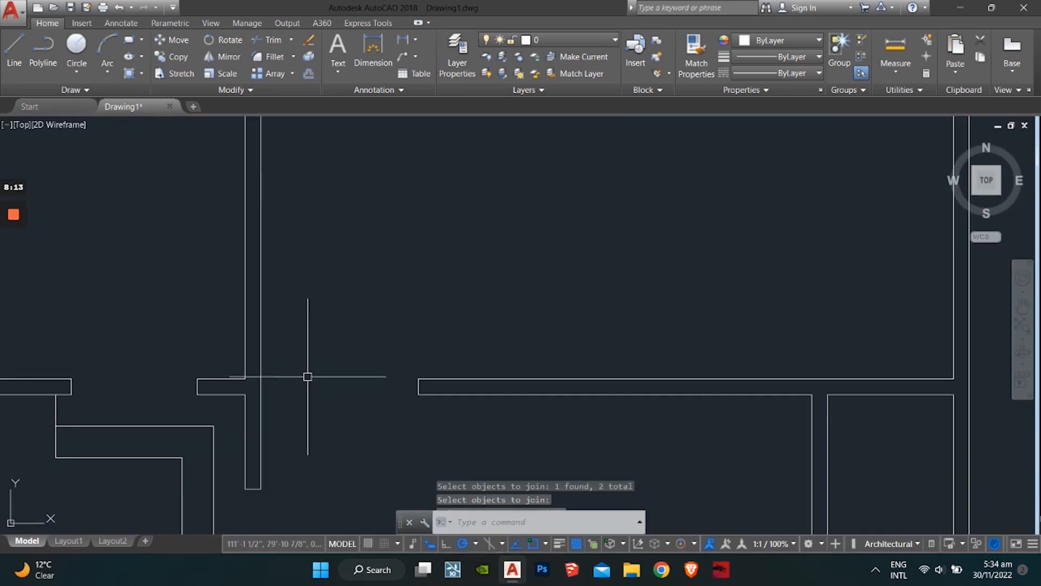
# Offset the left and bottom lines of the room beside the staircase 6" inward to form its walls.
pyautogui.scroll(-1, 337, 388)
pyautogui.moveTo(337, 389)
pyautogui.mouseDown(button='middle')
pyautogui.moveTo(274, 397)
pyautogui.moveTo(303, 325)
pyautogui.mouseUp(button='middle')
pyautogui.scroll(-2, 274, 397)
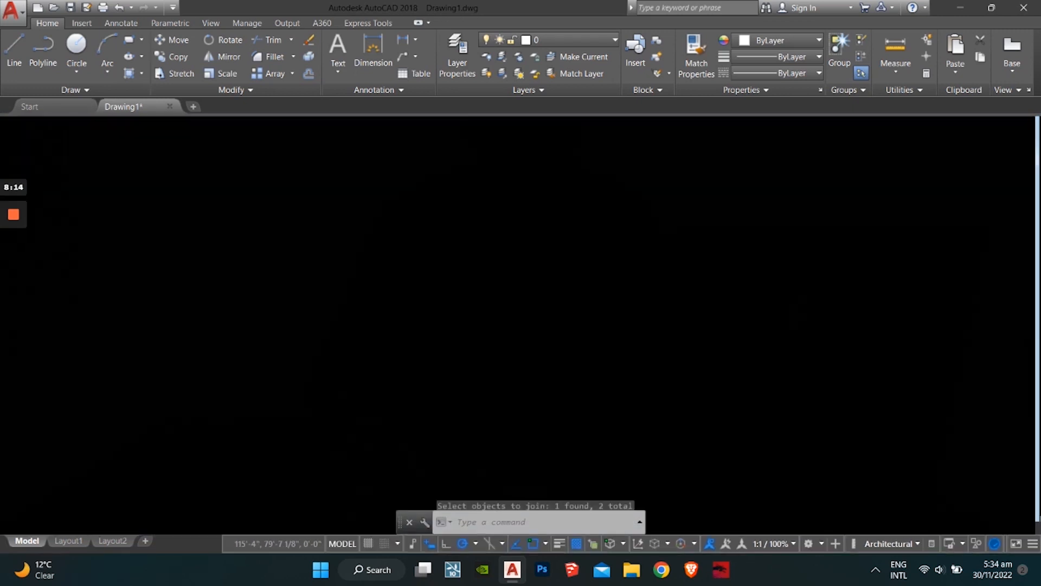
pyautogui.scroll(1, 341, 317)
pyautogui.moveTo(285, 285)
pyautogui.mouseDown(button='middle')
pyautogui.moveTo(335, 310)
pyautogui.moveTo(298, 369)
pyautogui.moveTo(299, 315)
pyautogui.mouseUp(button='middle')
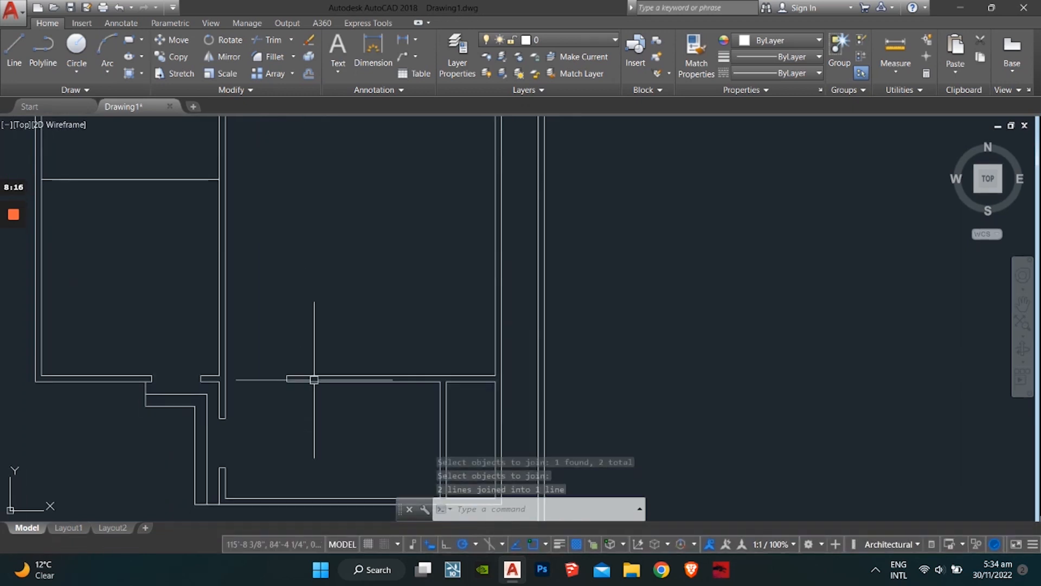
pyautogui.moveTo(313, 270)
pyautogui.mouseDown(button='middle')
pyautogui.moveTo(367, 418)
pyautogui.moveTo(350, 340)
pyautogui.mouseUp(button='middle')
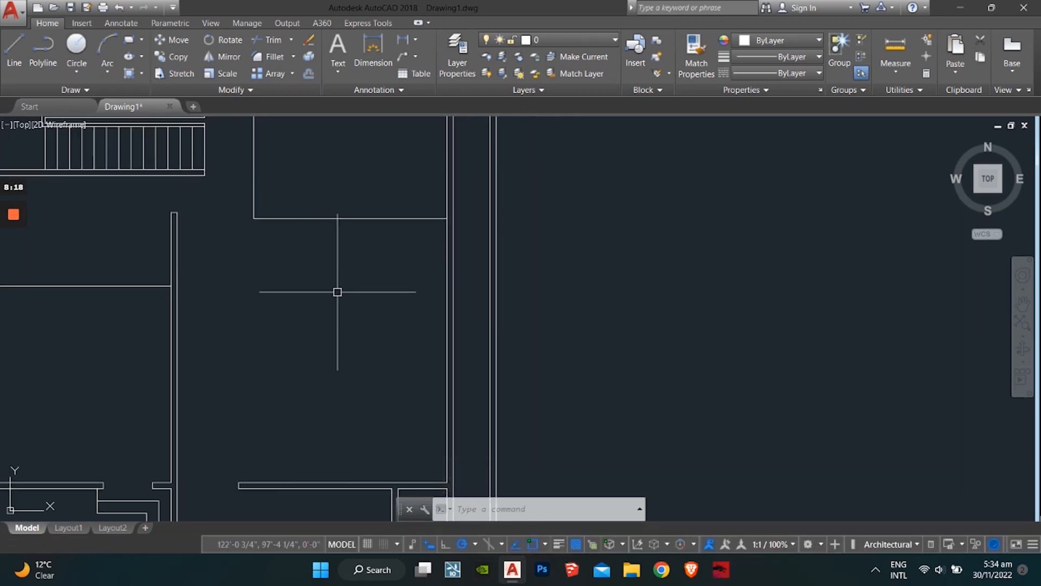
pyautogui.moveTo(338, 292); pyautogui.dragTo(390, 307, button='middle')
pyautogui.press('Escape')
pyautogui.press('Escape')
pyautogui.write('o')
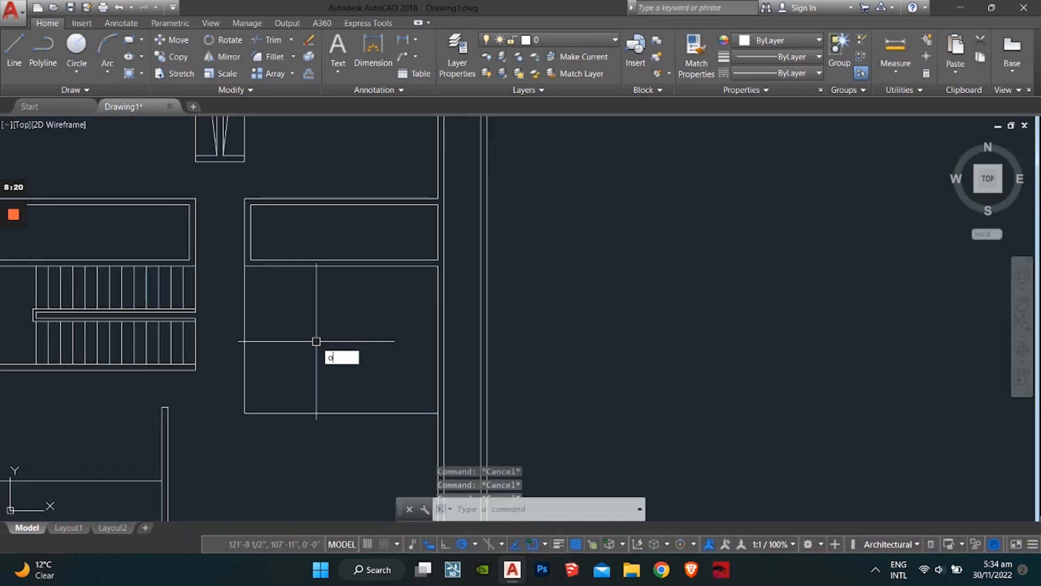
pyautogui.press('Return')
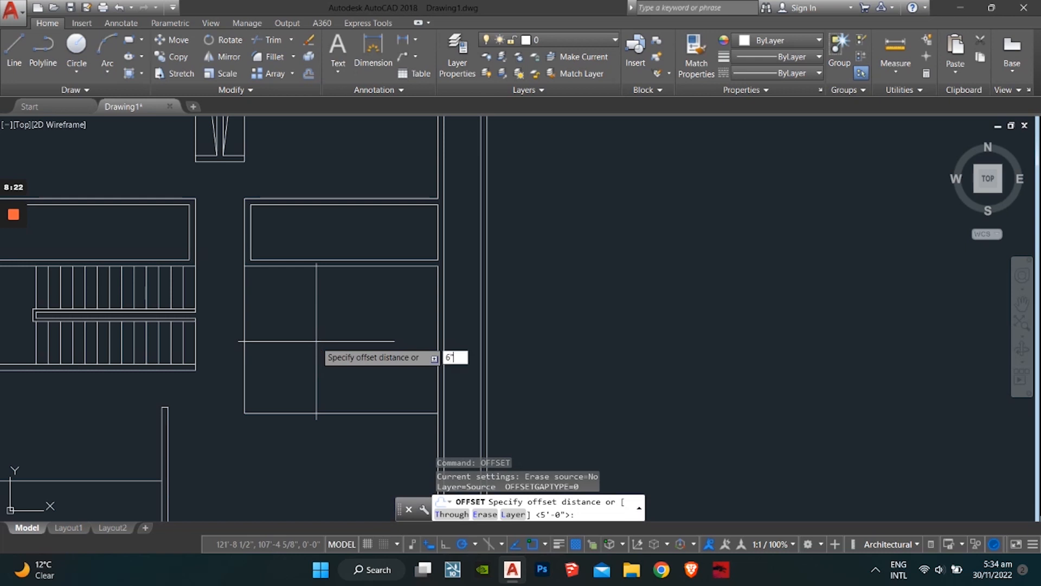
pyautogui.press('Return')
pyautogui.click(247, 322)
pyautogui.click(305, 374)
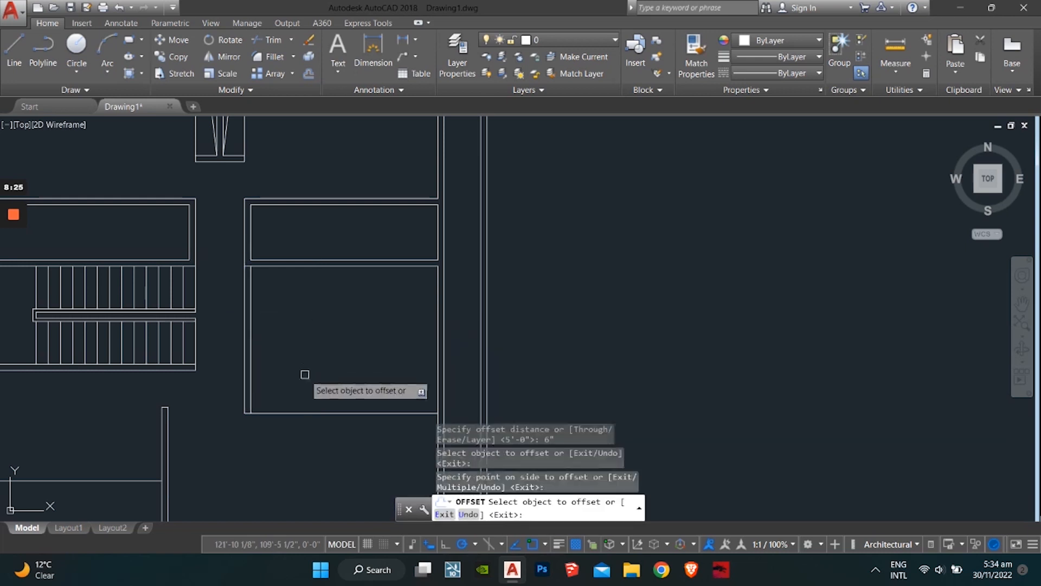
pyautogui.press('Escape')
pyautogui.press('Escape')
# Fillet the two inner offset lines with zero radius to close the room's lower-left inner corner.
pyautogui.scroll(4, 258, 417)
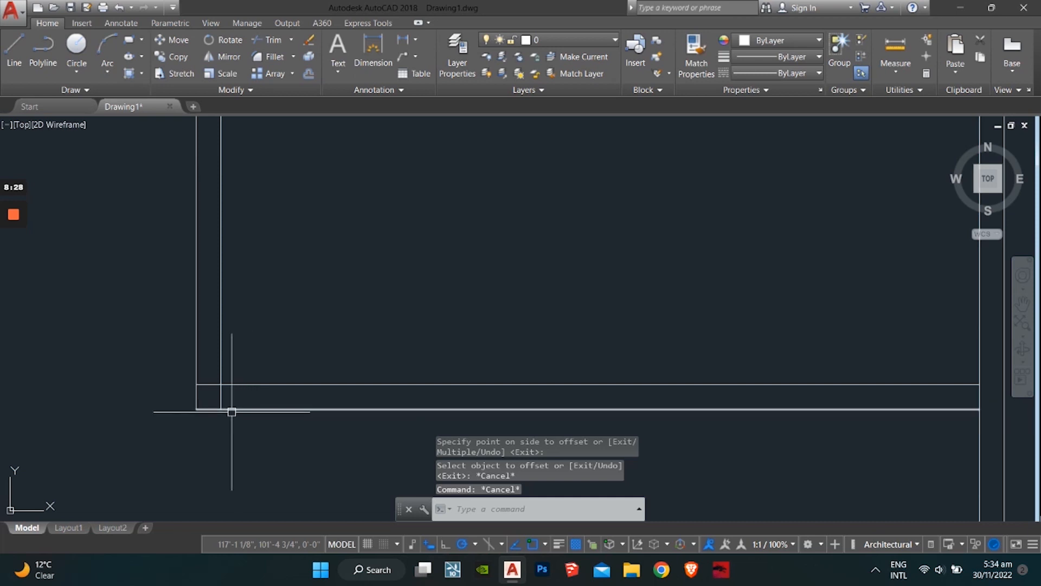
pyautogui.write('f')
pyautogui.press('space')
pyautogui.click(220, 351)
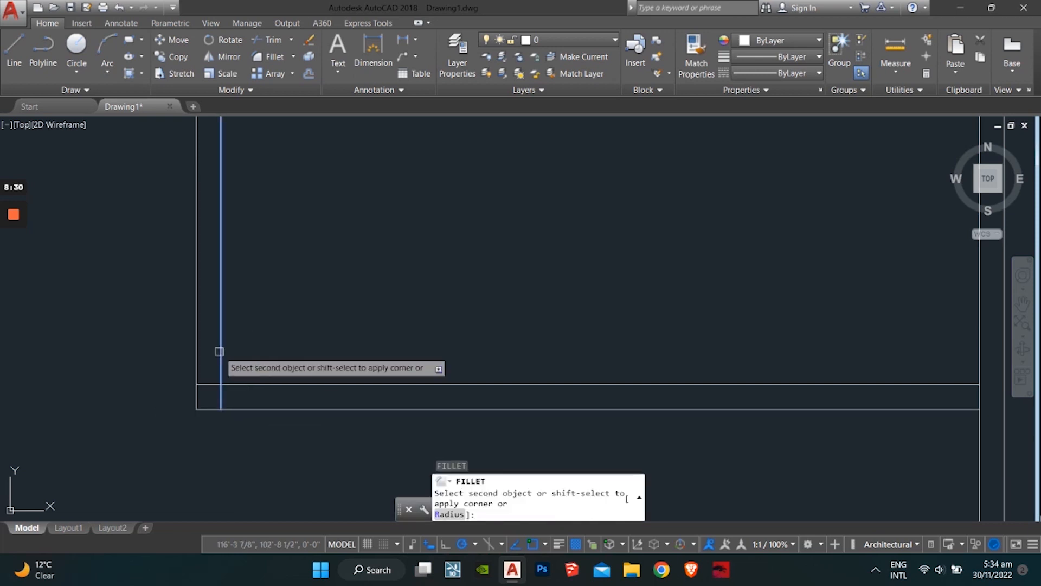
pyautogui.click(251, 384)
pyautogui.press('space')
pyautogui.scroll(-3, 246, 354)
pyautogui.scroll(3, 213, 454)
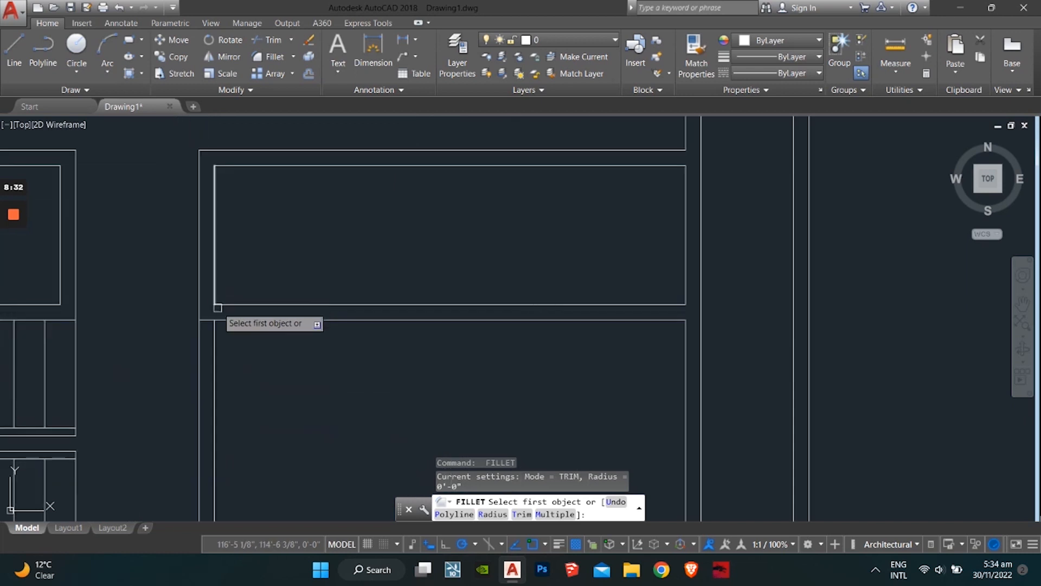
pyautogui.press('Escape')
pyautogui.press('Escape')
pyautogui.press('Escape')
# Trim the overlapping line pieces where the room's new walls meet the wall above and the right exterior wall.
pyautogui.write('tr')
pyautogui.press('space')
pyautogui.press('space')
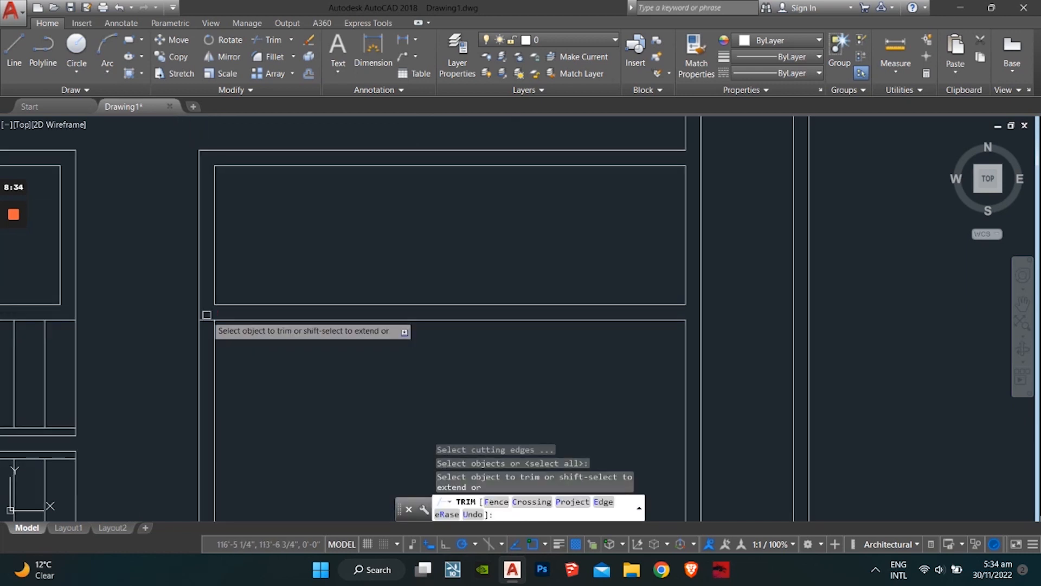
pyautogui.moveTo(585, 442); pyautogui.dragTo(369, 228, button='middle')
pyautogui.moveTo(439, 461); pyautogui.dragTo(355, 279, button='middle')
pyautogui.scroll(-1, 360, 282)
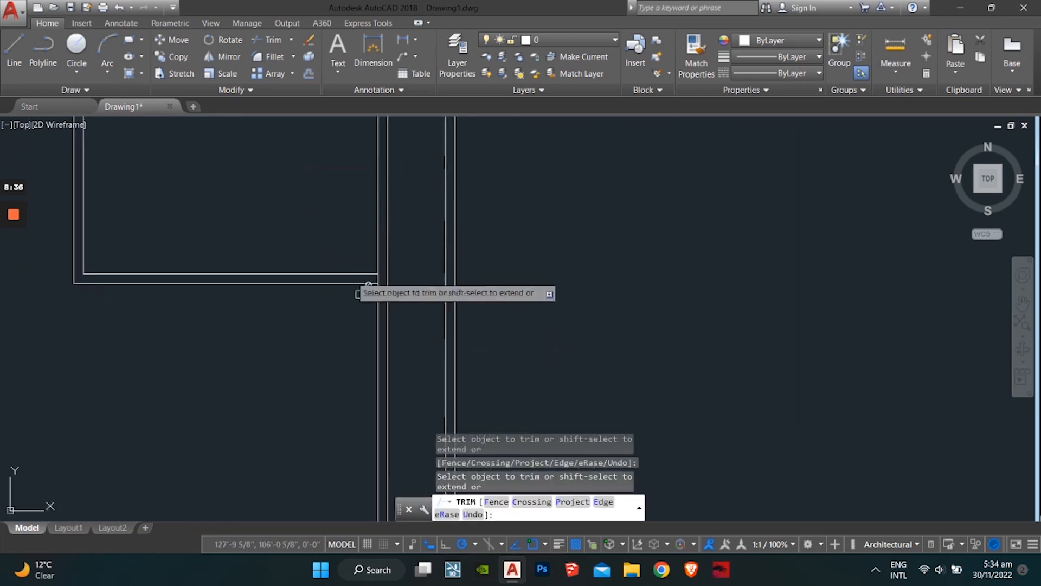
pyautogui.scroll(3, 371, 294)
pyautogui.scroll(-10, 379, 244)
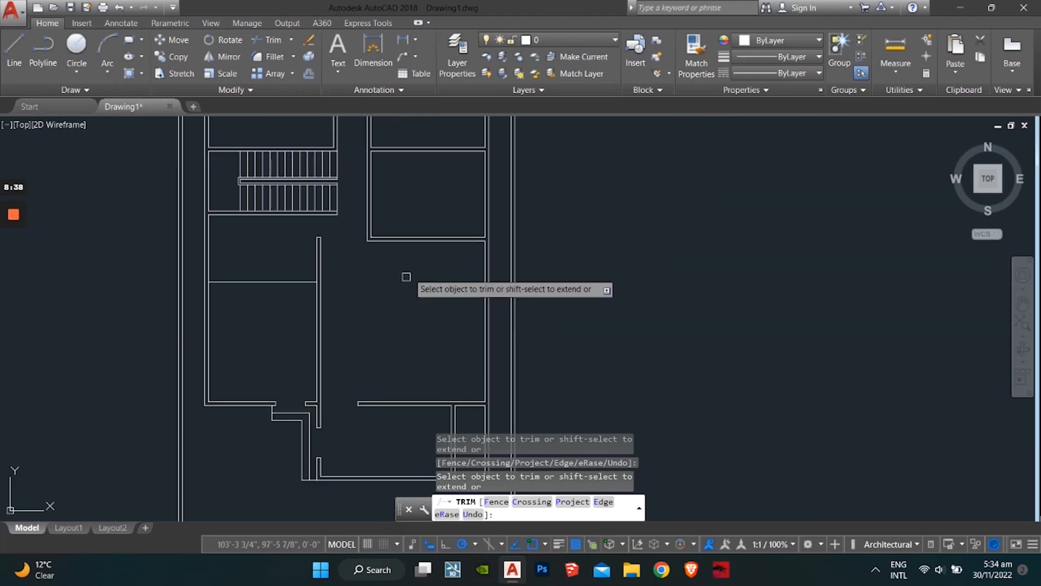
# Examine the whole floor plan from the upper rooms and staircase down to the entrance, and leave the Trim command.
pyautogui.moveTo(313, 353)
pyautogui.mouseDown(button='middle')
pyautogui.moveTo(235, 370)
pyautogui.moveTo(279, 440)
pyautogui.moveTo(277, 394)
pyautogui.mouseUp(button='middle')
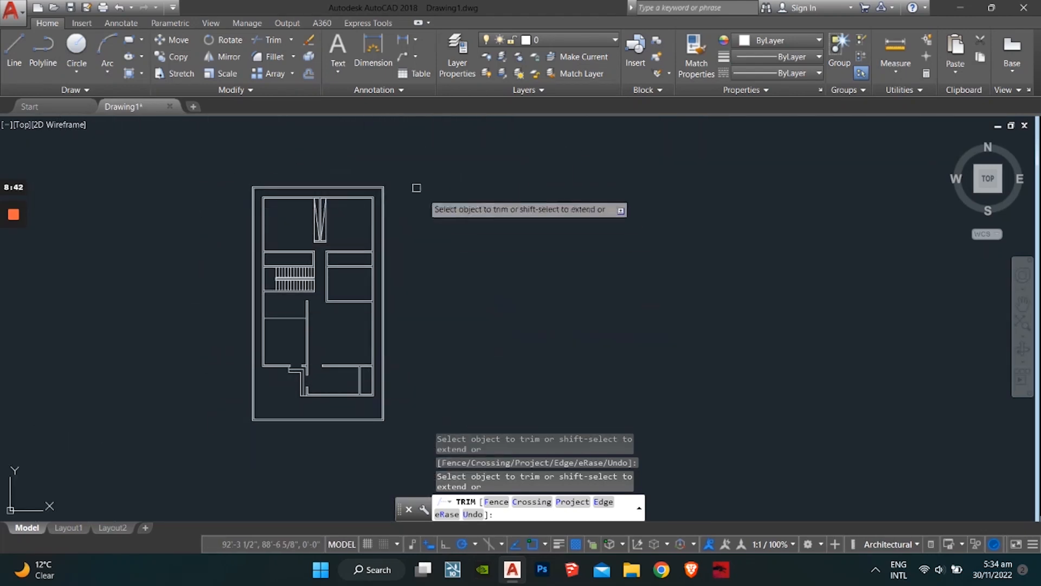
pyautogui.scroll(2, 320, 238)
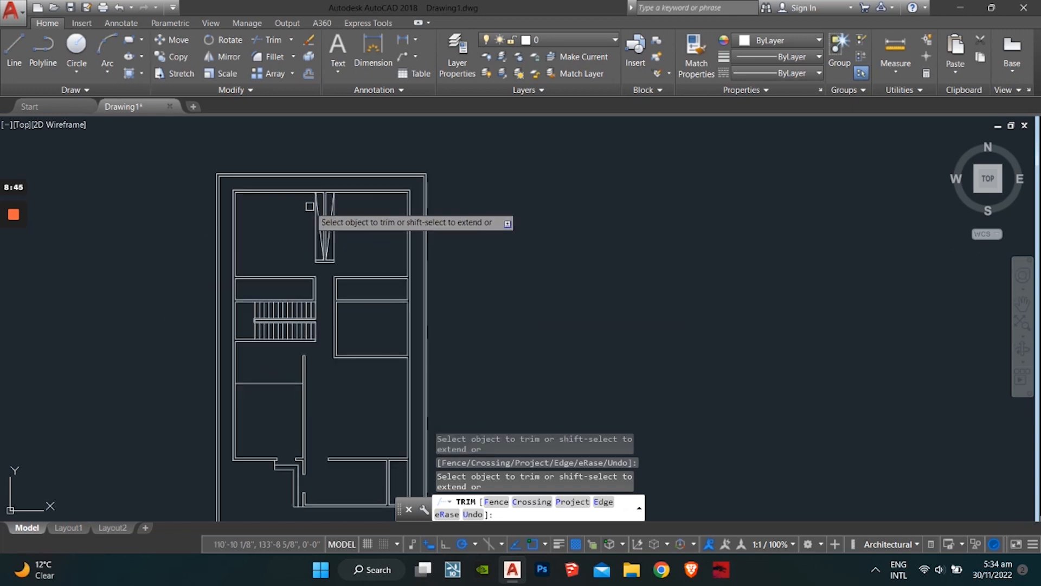
pyautogui.scroll(-3, 320, 218)
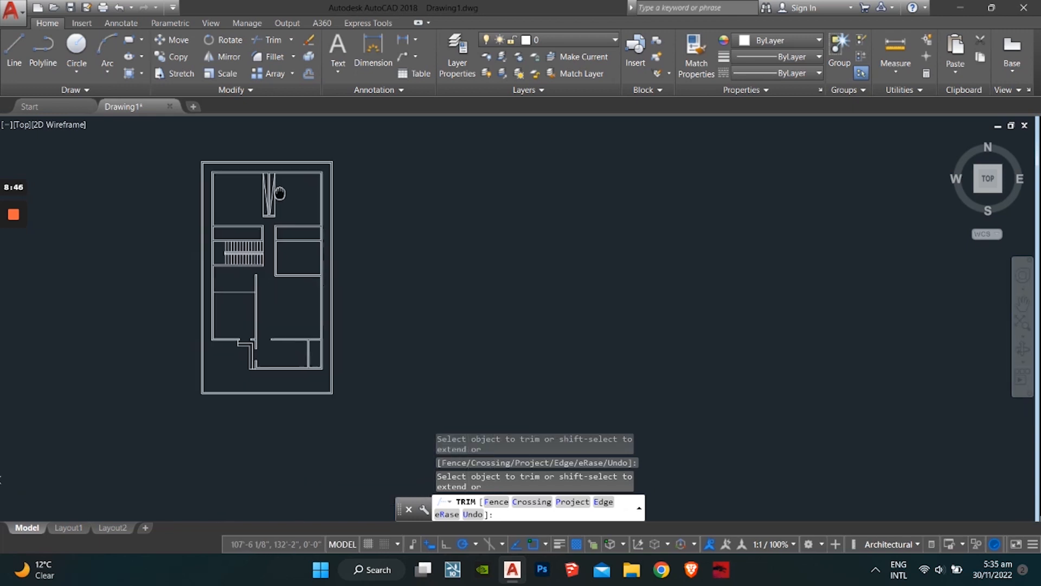
pyautogui.click(14, 214)
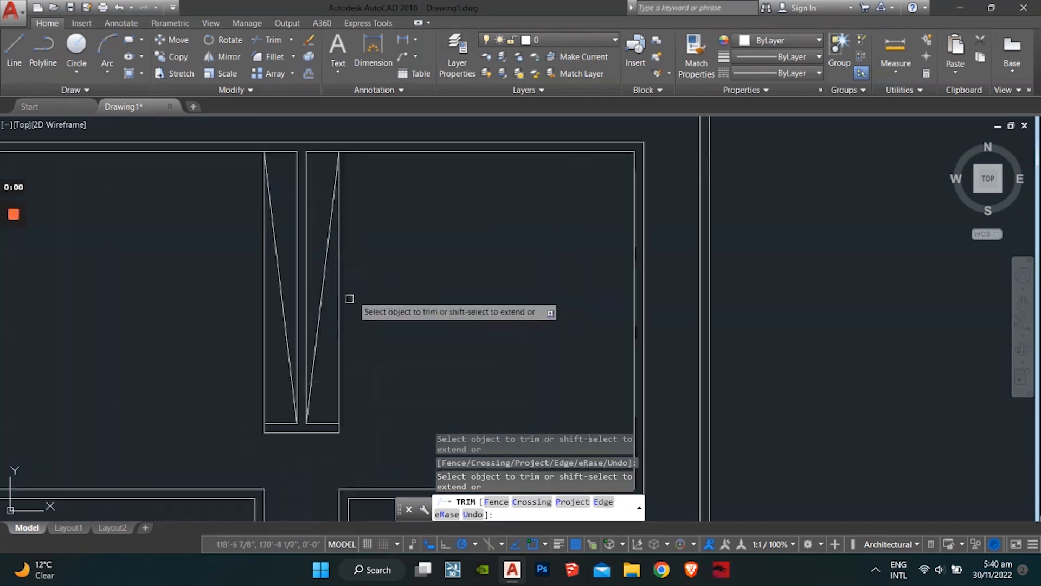
pyautogui.scroll(-3, 349, 298)
pyautogui.scroll(-2, 234, 238)
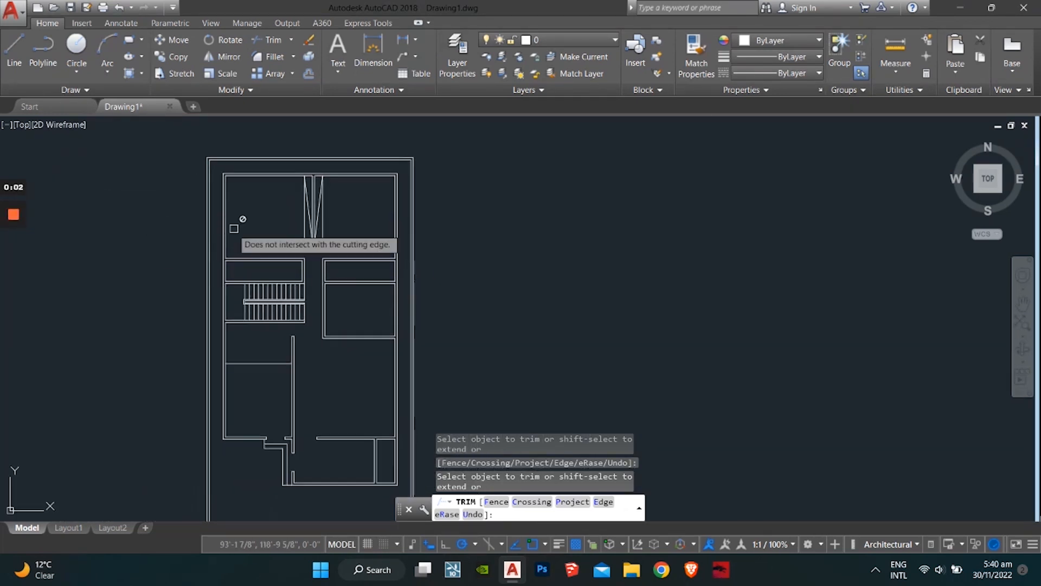
pyautogui.scroll(3, 325, 206)
pyautogui.scroll(3, 304, 220)
pyautogui.scroll(-4, 320, 195)
pyautogui.moveTo(323, 192); pyautogui.dragTo(402, 270, button='middle')
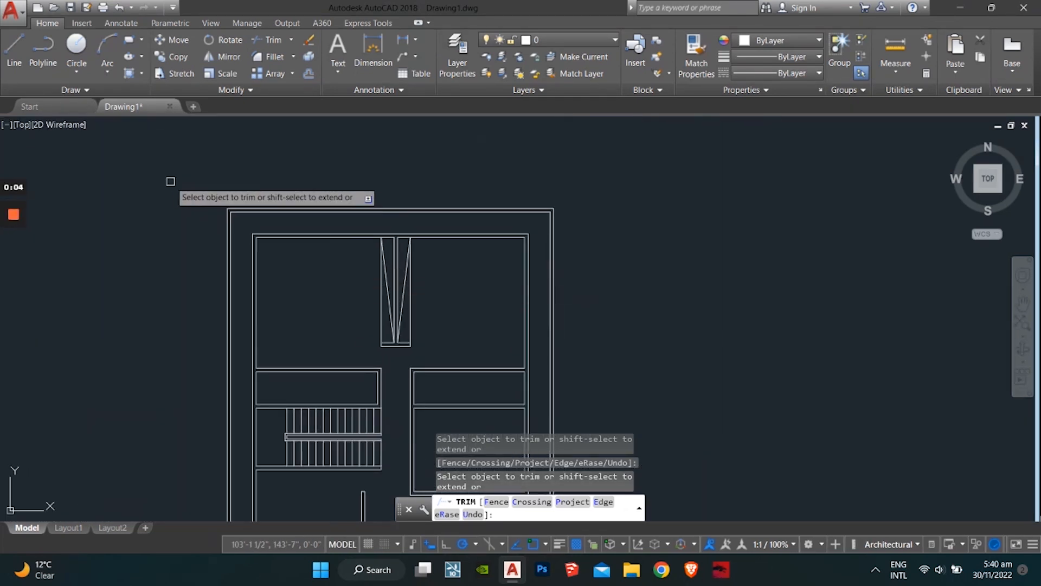
pyautogui.scroll(2, 279, 260)
pyautogui.moveTo(280, 260); pyautogui.dragTo(263, 120, button='middle')
pyautogui.moveTo(393, 333); pyautogui.dragTo(328, 232, button='middle')
pyautogui.moveTo(412, 356); pyautogui.dragTo(386, 186, button='middle')
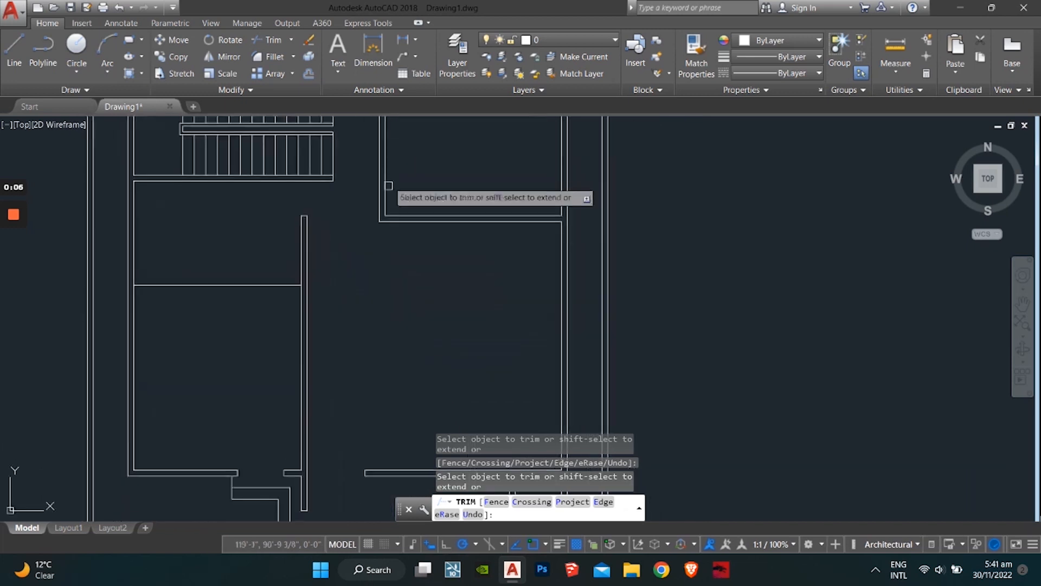
pyautogui.moveTo(291, 507); pyautogui.dragTo(271, 262, button='middle')
pyautogui.scroll(-1, 298, 323)
pyautogui.moveTo(288, 128); pyautogui.dragTo(279, 461, button='middle')
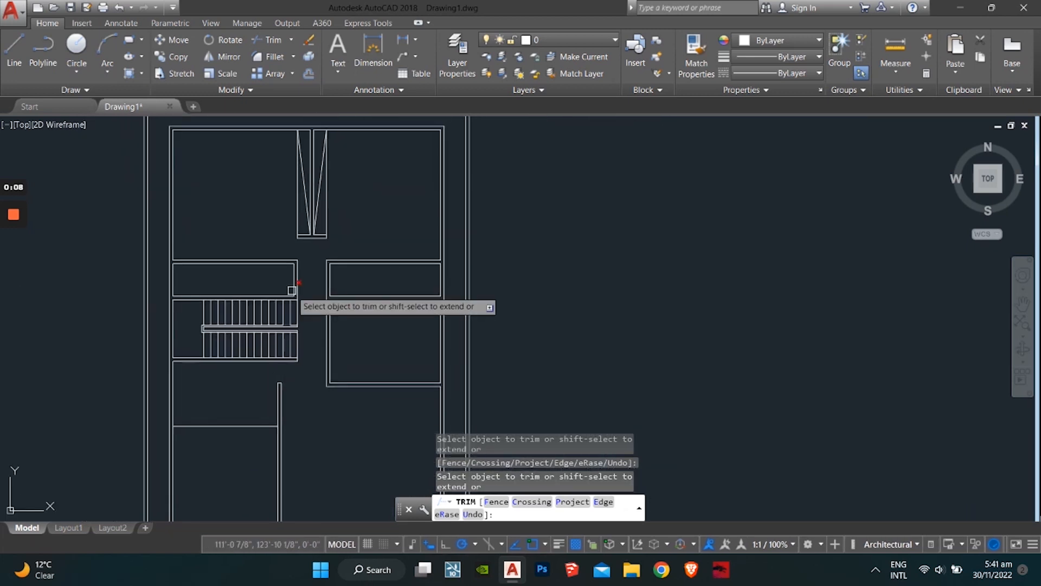
pyautogui.moveTo(292, 291); pyautogui.dragTo(304, 377, button='middle')
pyautogui.press('Escape')
pyautogui.press('Escape')
pyautogui.press('Escape')
pyautogui.press('Escape')
# Draw a short line across the left end of the upper-left room's bottom wall, joining its two parallel lines.
pyautogui.scroll(2, 209, 360)
pyautogui.moveTo(209, 360); pyautogui.dragTo(222, 391, button='middle')
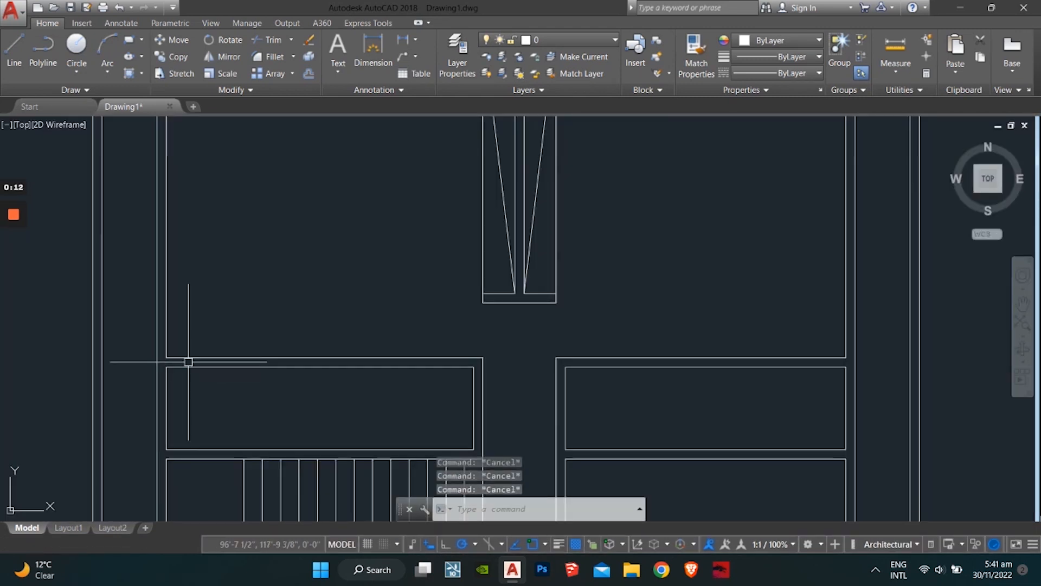
pyautogui.write('l')
pyautogui.press('Return')
pyautogui.click(166, 358)
pyautogui.click(165, 367)
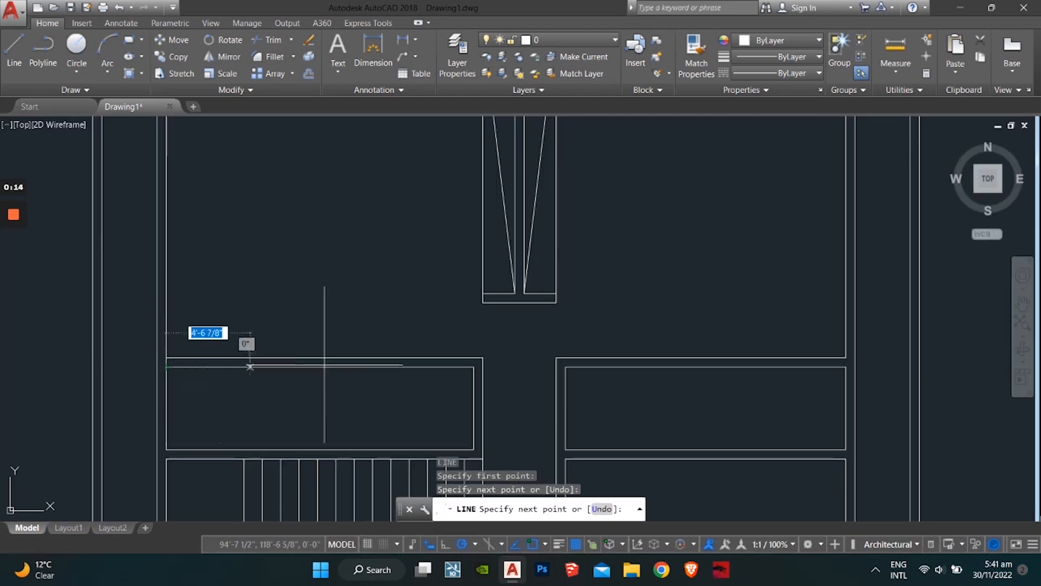
pyautogui.press('Escape')
pyautogui.press('Escape')
pyautogui.press('Escape')
pyautogui.press('Escape')
pyautogui.write('o')
pyautogui.press('Return')
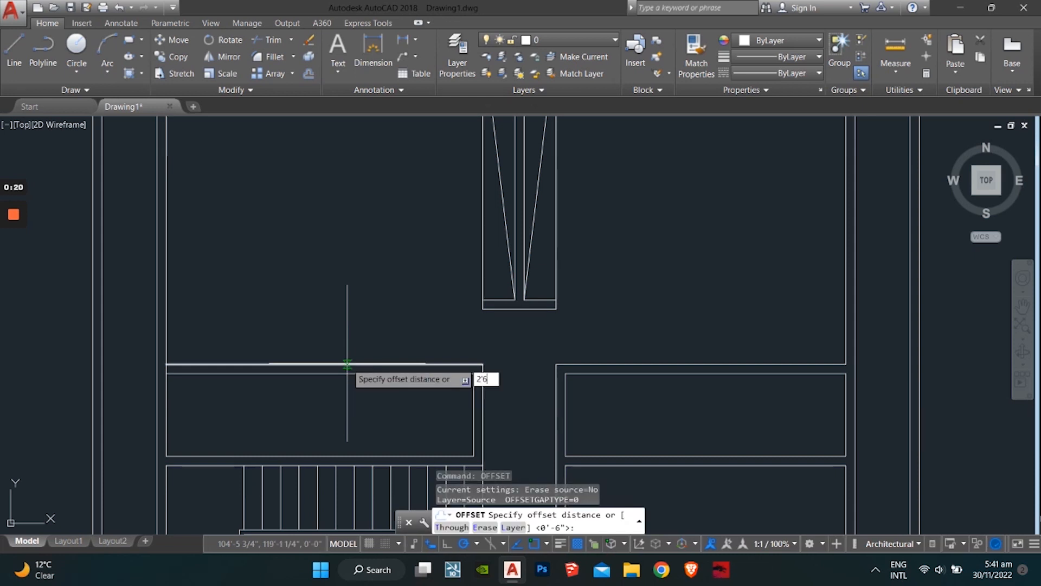
pyautogui.write('2\'6"')
pyautogui.press('Return')
pyautogui.scroll(3, 158, 365)
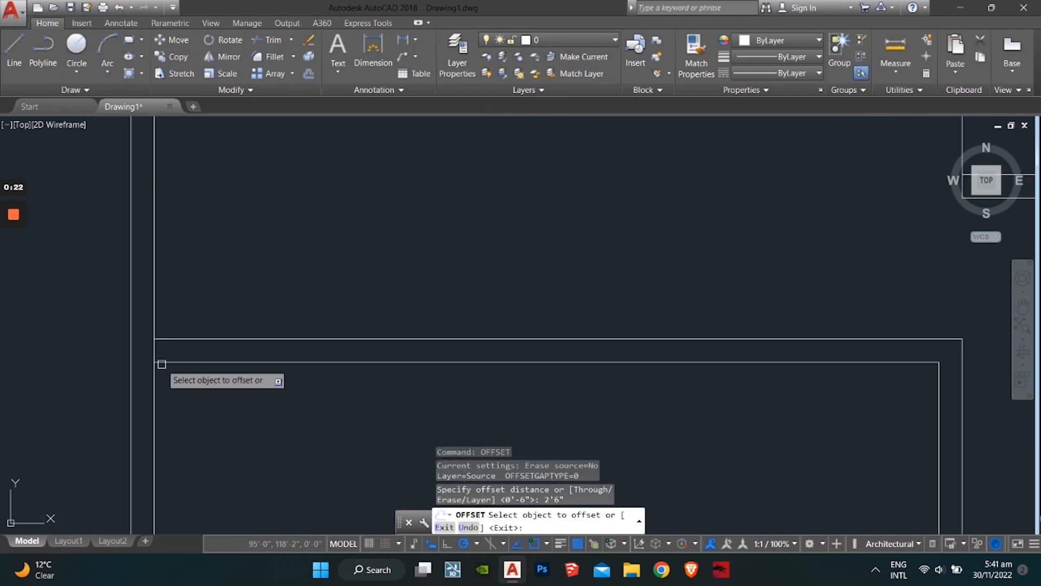
pyautogui.click(156, 358)
pyautogui.scroll(-4, 303, 359)
pyautogui.scroll(6, 163, 379)
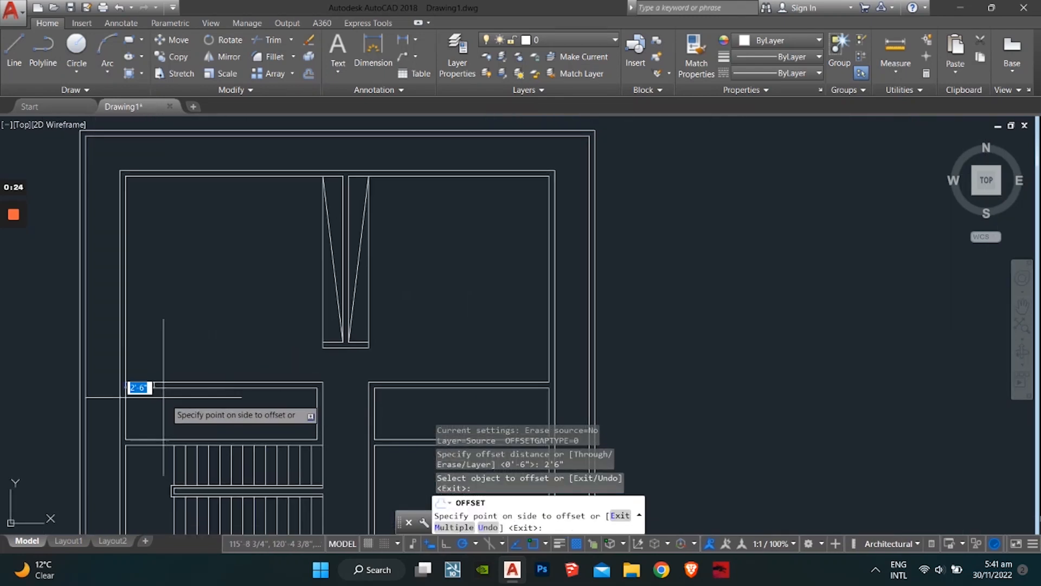
pyautogui.press('Escape')
pyautogui.press('Escape')
pyautogui.press('Escape')
pyautogui.scroll(3, 162, 379)
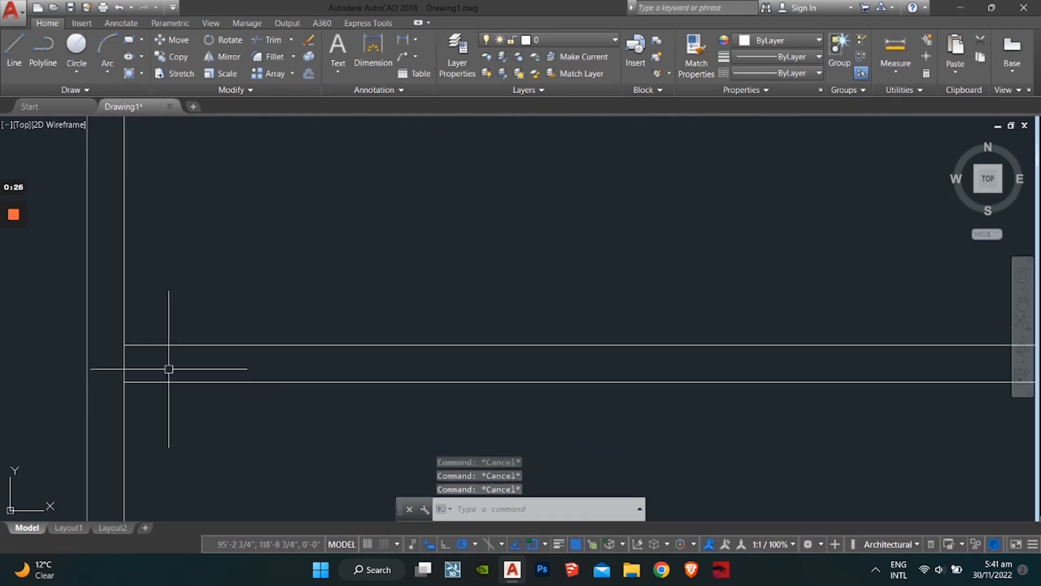
pyautogui.write('offf')
pyautogui.press('Return')
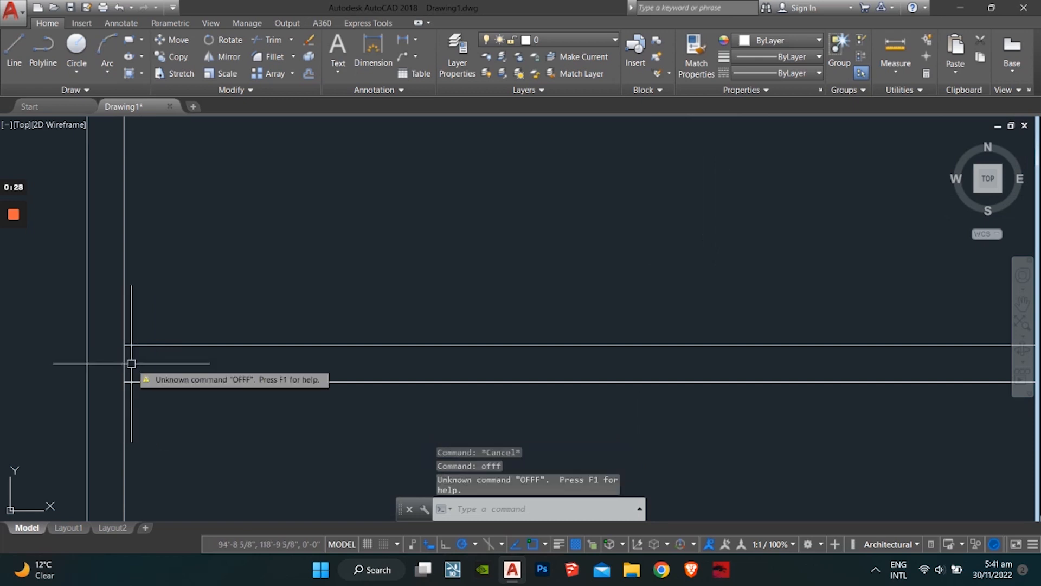
pyautogui.press('Escape')
pyautogui.press('Escape')
pyautogui.press('Escape')
# Offset the short end line of the upper-left room's bottom wall 6" to the right, into the wall.
pyautogui.write('off')
pyautogui.press('Return')
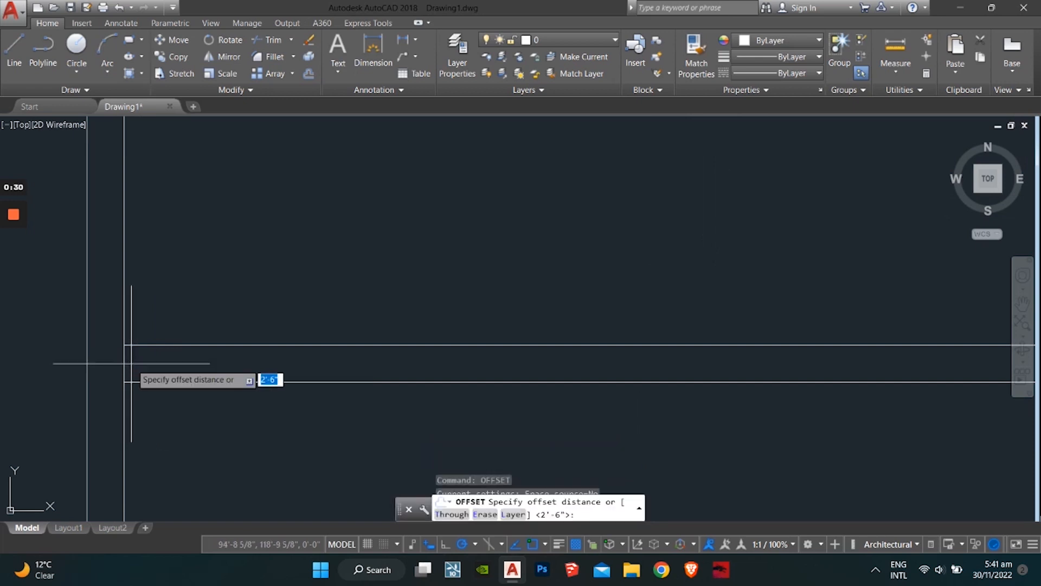
pyautogui.press('Return')
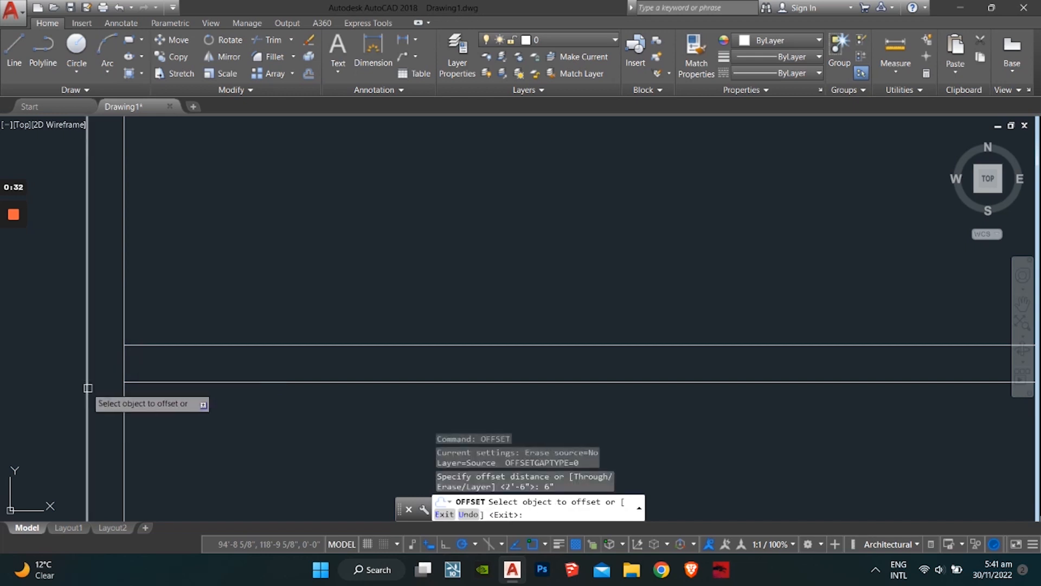
pyautogui.click(128, 356)
pyautogui.click(196, 358)
pyautogui.press('Escape')
pyautogui.press('Escape')
pyautogui.press('Escape')
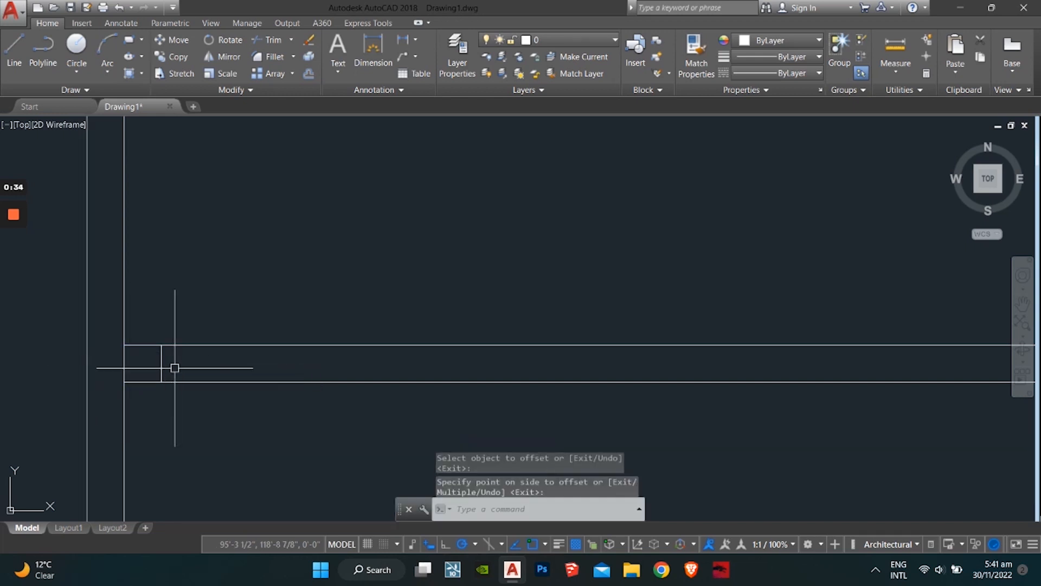
# Offset the new jamb line 2'6" to the right to mark the other side of the door opening.
pyautogui.write('off')
pyautogui.press('Return')
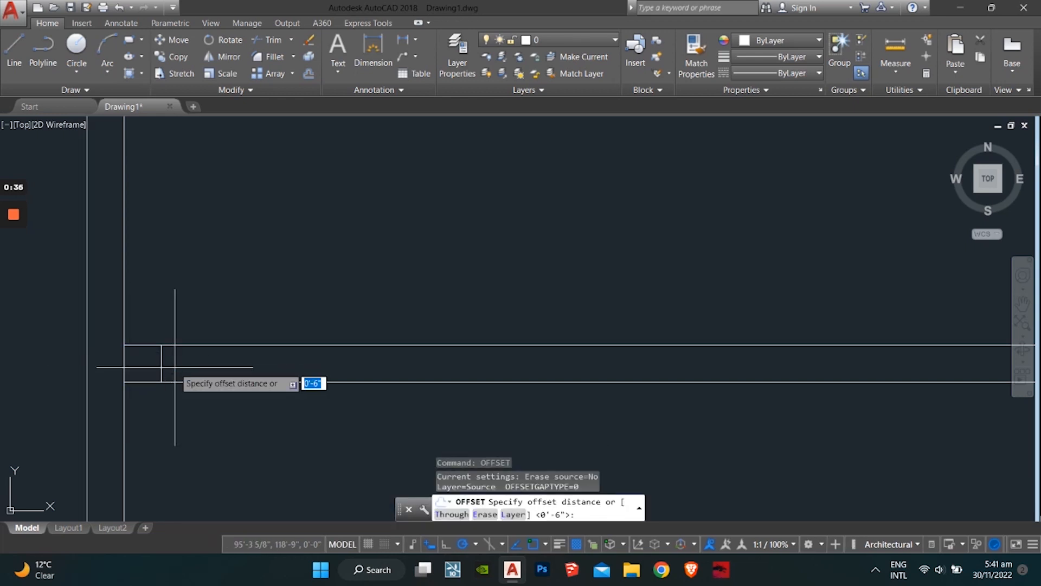
pyautogui.write('2\'6"')
pyautogui.press('Return')
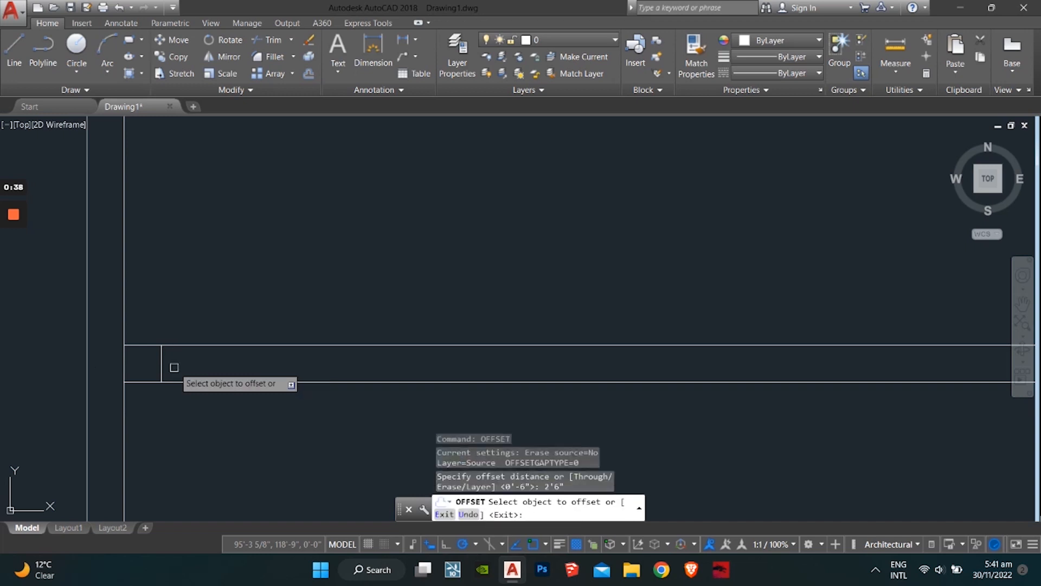
pyautogui.click(162, 359)
pyautogui.click(403, 347)
pyautogui.press('Escape')
pyautogui.press('Escape')
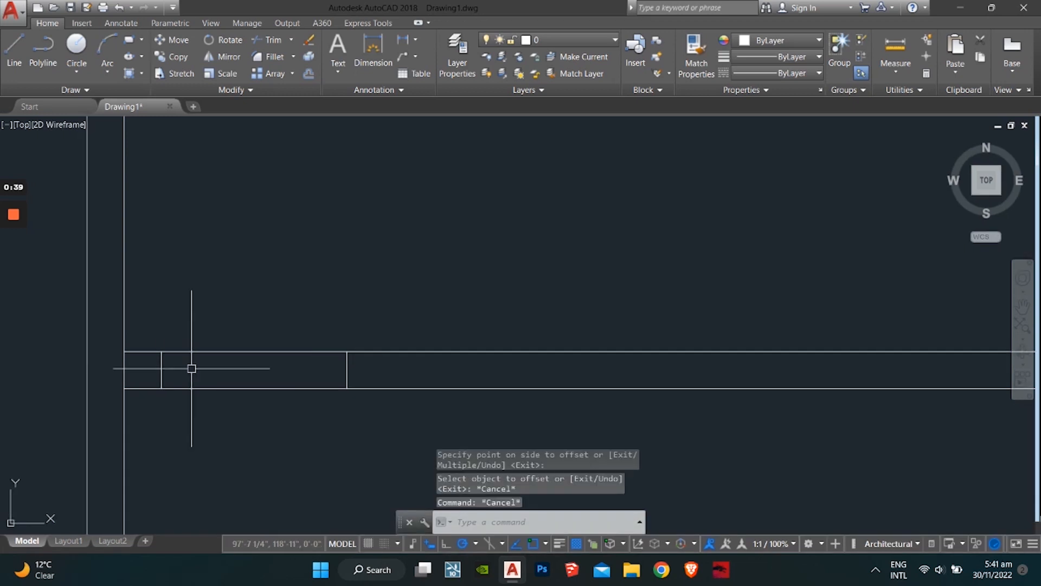
# Delete the short line at the left end of the upper-left room's bottom wall, where it meets the exterior wall.
pyautogui.press('Escape')
pyautogui.click(125, 373)
pyautogui.press('Delete')
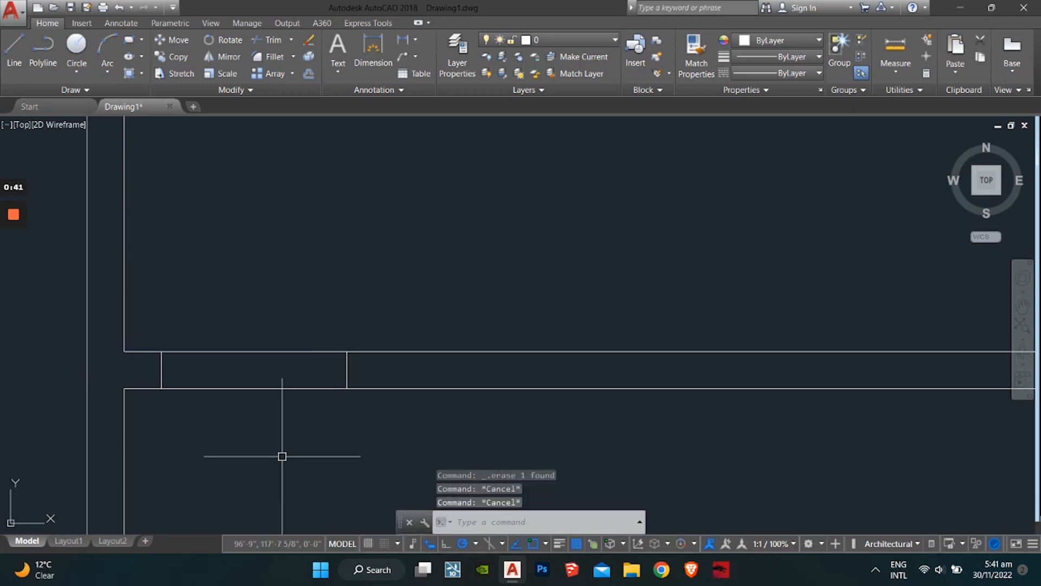
# Trim both wall lines between the two jamb lines to open the doorway in the upper-left room's bottom wall.
pyautogui.press('Return')
pyautogui.press('Return')
pyautogui.scroll(-5, 249, 428)
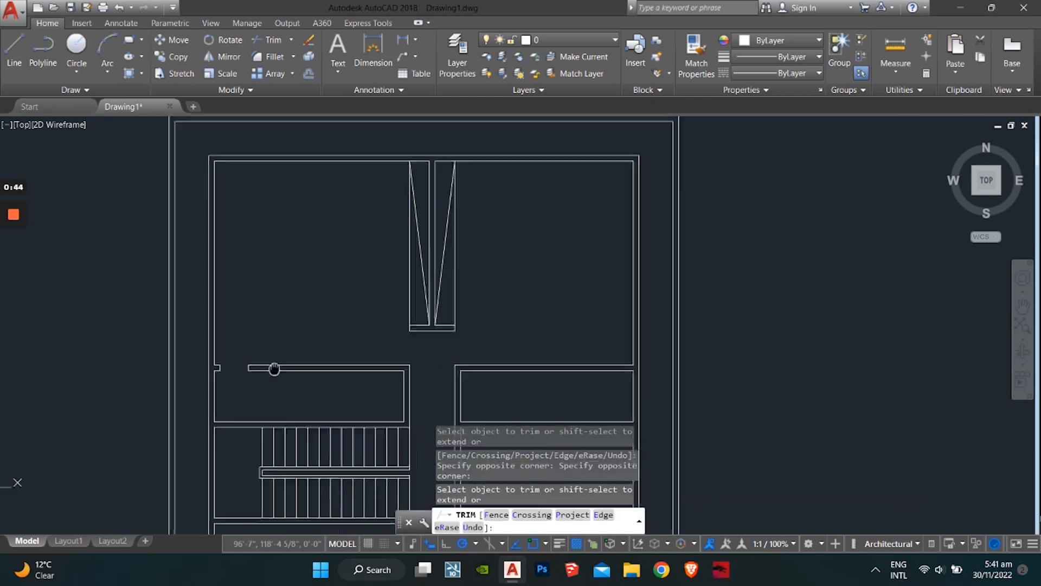
pyautogui.scroll(5, 166, 431)
pyautogui.press('Escape')
pyautogui.scroll(5, 344, 347)
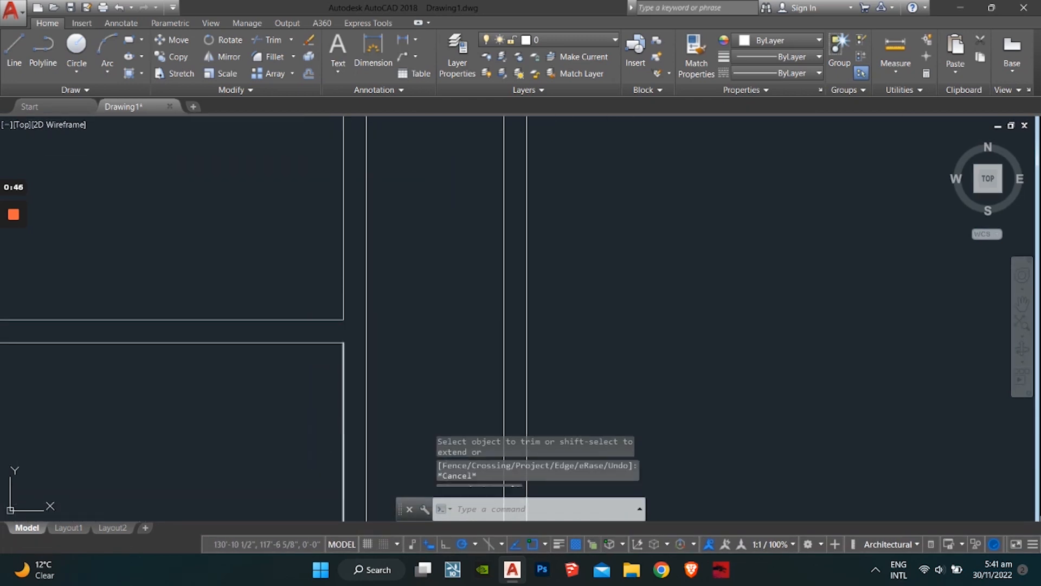
# Draw a short line across the right end of the upper-right room's bottom wall, joining its two parallel lines.
pyautogui.write('l')
pyautogui.press('Return')
pyautogui.click(344, 343)
pyautogui.click(343, 320)
pyautogui.press('Escape')
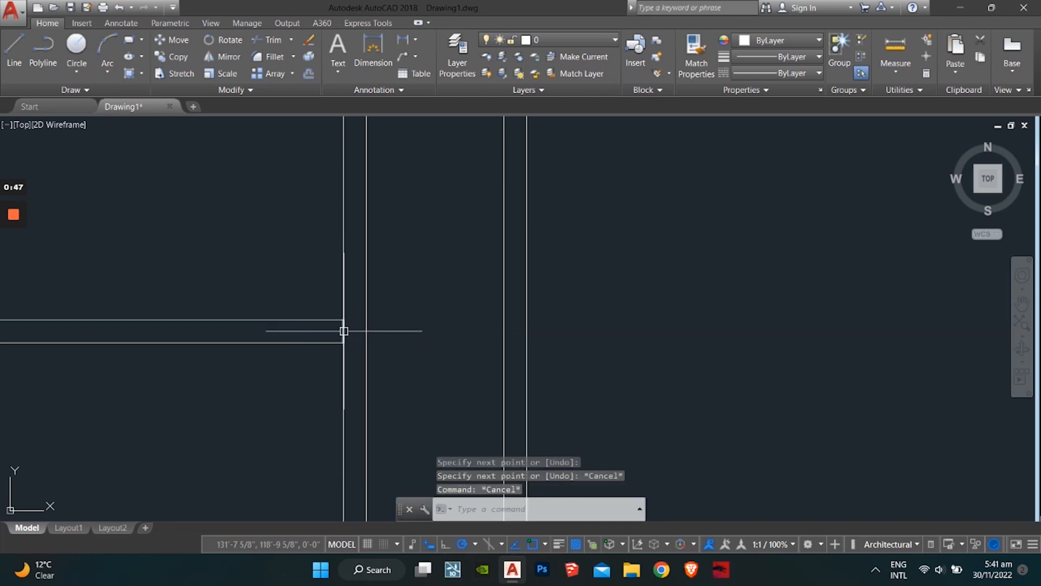
# Offset the short line at the right end of the upper-right room's bottom wall 6" to the left and delete the original.
pyautogui.write('off')
pyautogui.press('Return')
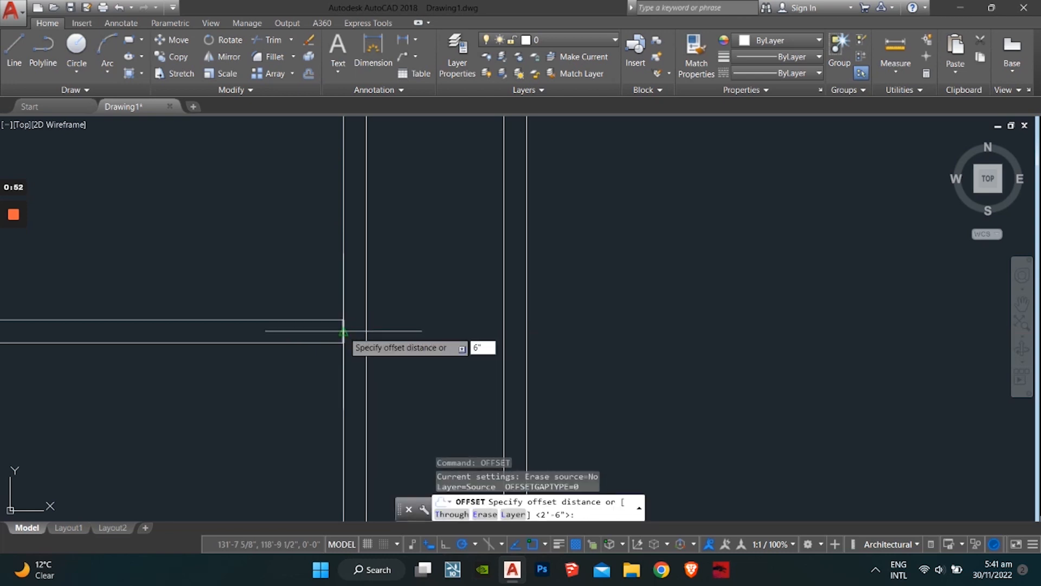
pyautogui.press('Return')
pyautogui.click(343, 331)
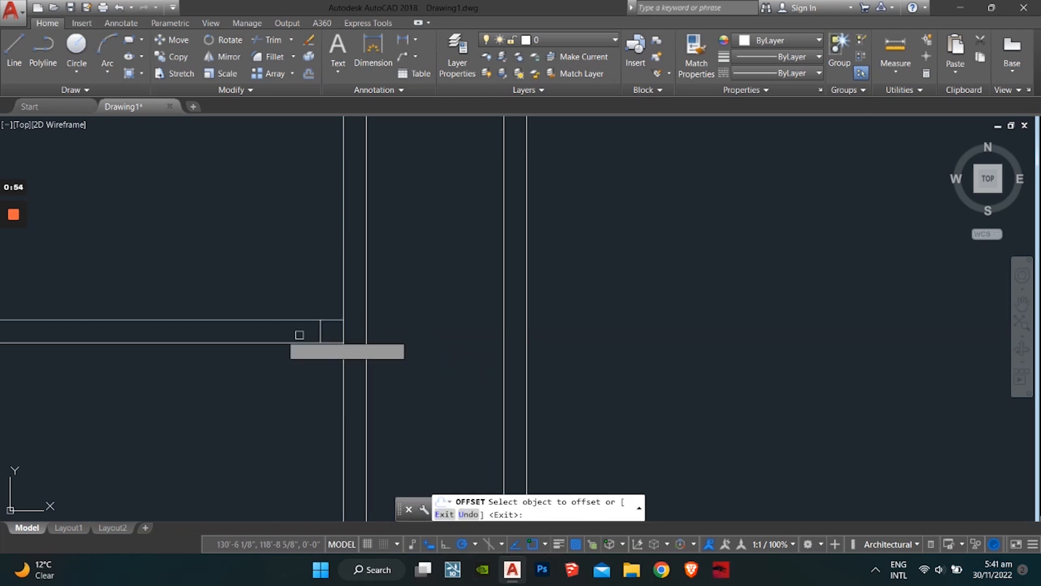
pyautogui.click(298, 333)
pyautogui.press('Escape')
pyautogui.press('Delete')
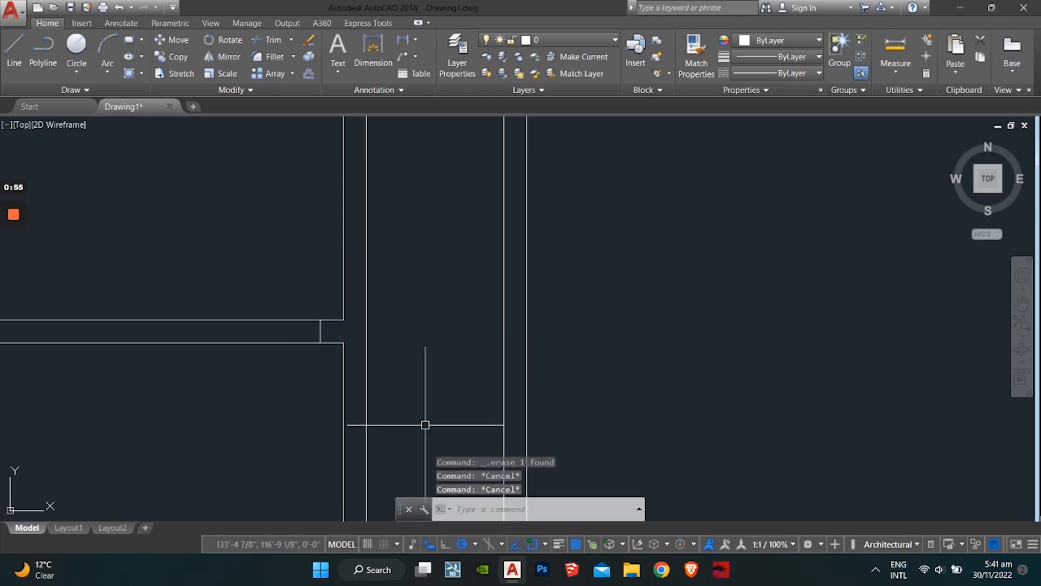
# Offset the right-hand jamb line 2'6" to the left to mark the door width in the upper-right room's bottom wall.
pyautogui.press('Return')
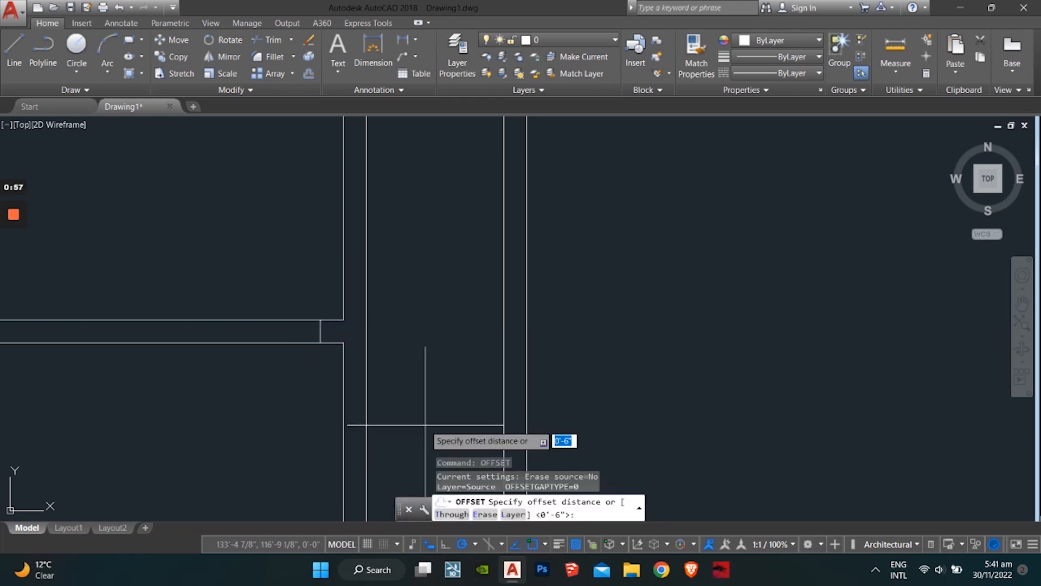
pyautogui.write('2\'6"')
pyautogui.press('Return')
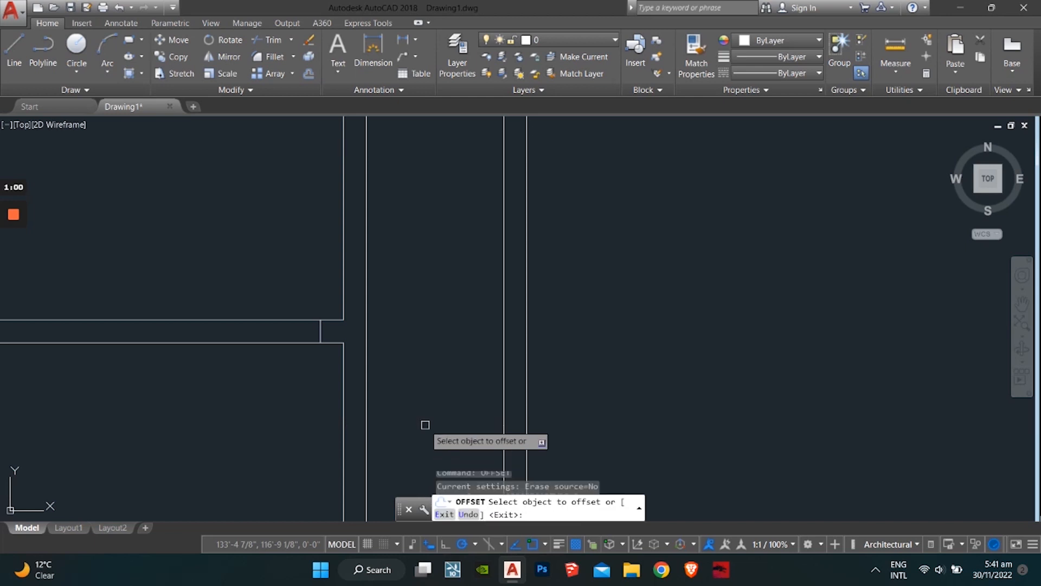
pyautogui.click(321, 331)
pyautogui.click(249, 338)
pyautogui.press('Escape')
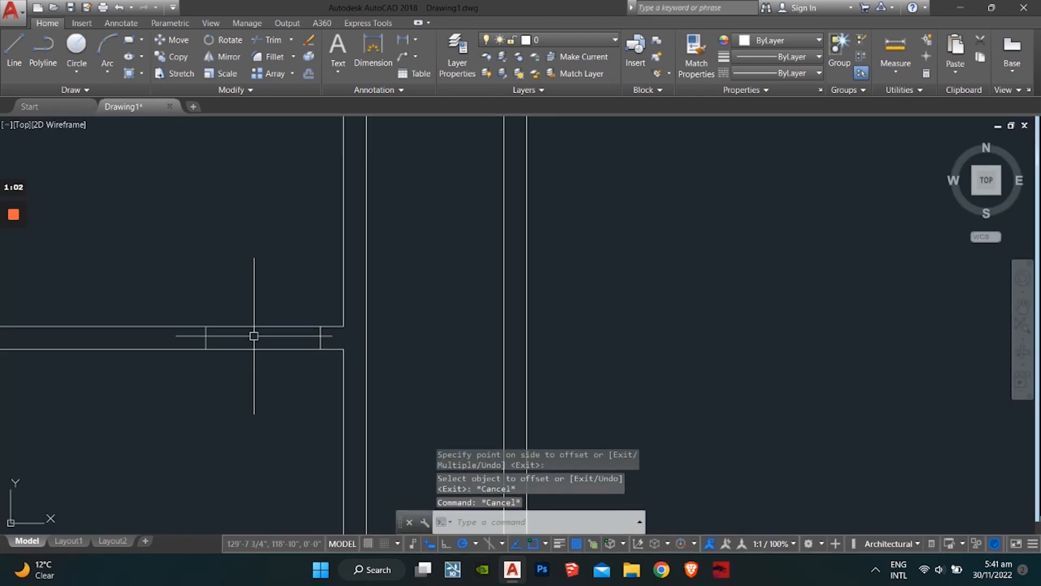
# Trim both wall lines between the jamb lines to open the doorway in the upper-right room's bottom wall.
pyautogui.write('tr')
pyautogui.press('Return')
pyautogui.press('Return')
pyautogui.click(279, 302)
pyautogui.click(251, 400)
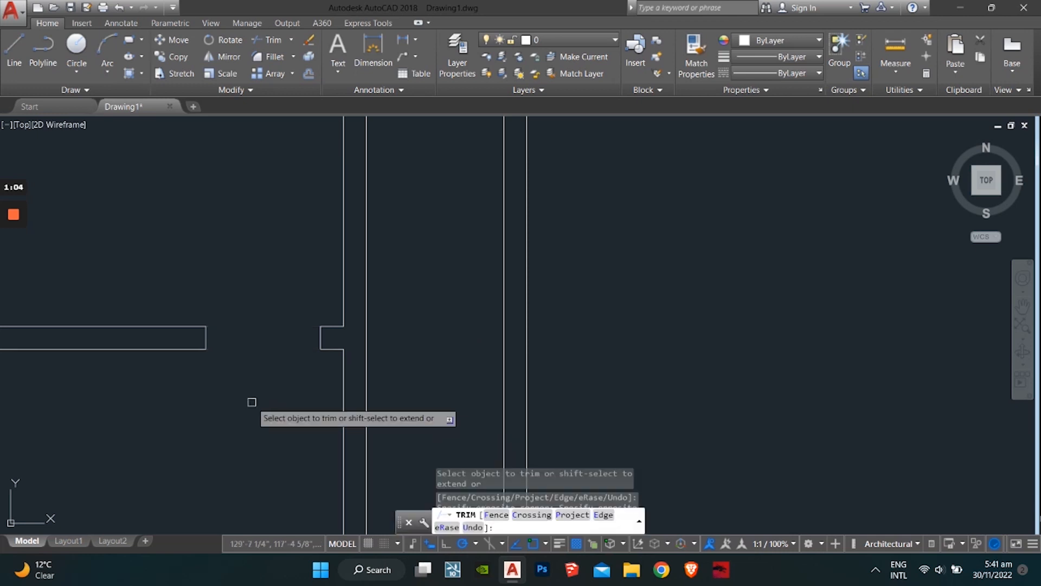
pyautogui.moveTo(251, 400); pyautogui.dragTo(372, 400, button='middle')
pyautogui.scroll(2, 206, 388)
pyautogui.press('Escape')
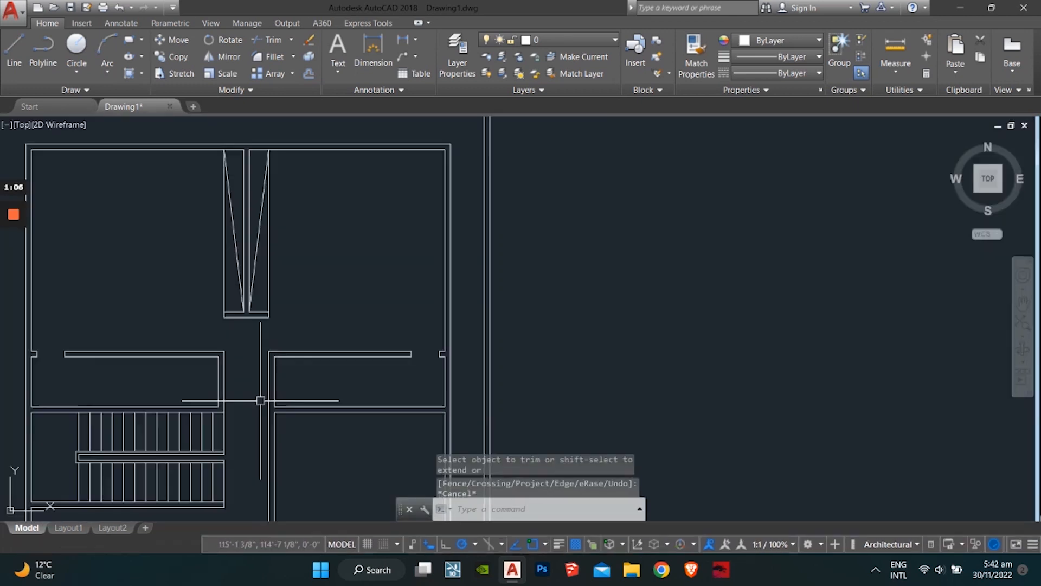
pyautogui.press('Escape')
pyautogui.press('Escape')
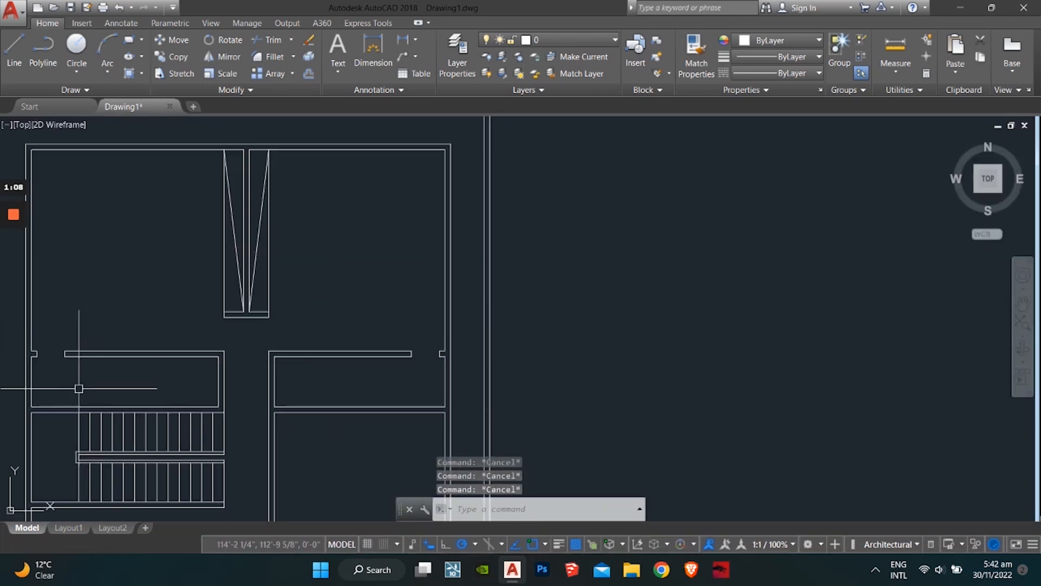
# Measure the inner length of the narrow room above the staircase with an aligned dimension on its bottom wall line, without placing it.
pyautogui.moveTo(54, 391); pyautogui.dragTo(164, 397, button='middle')
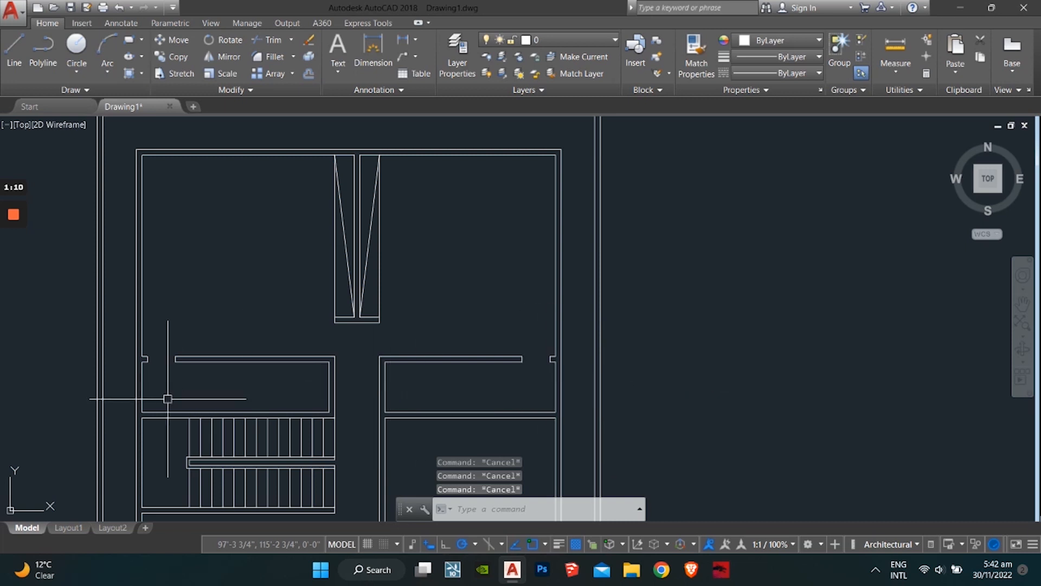
pyautogui.scroll(4, 190, 379)
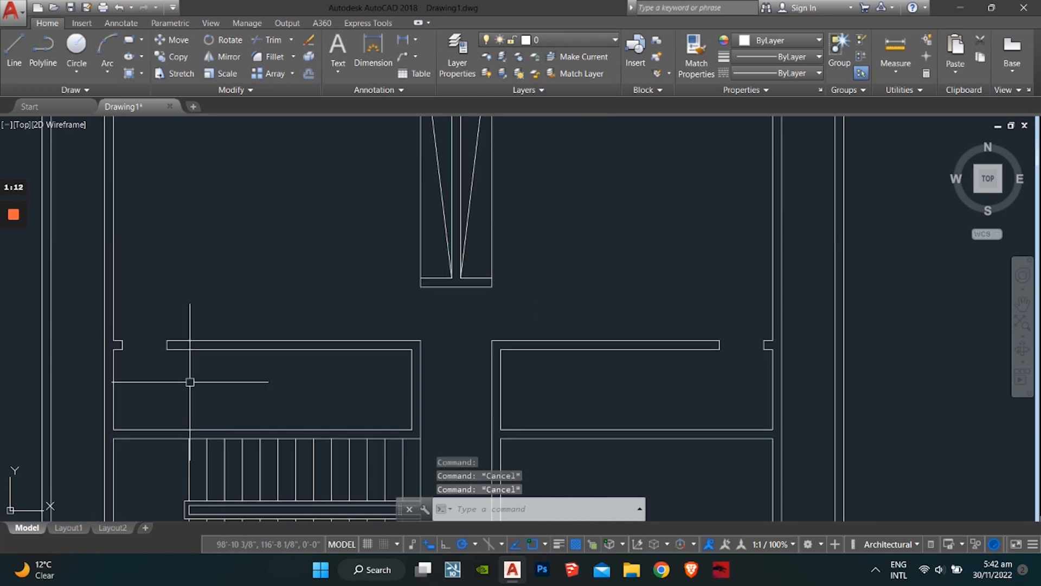
pyautogui.scroll(-2, 147, 326)
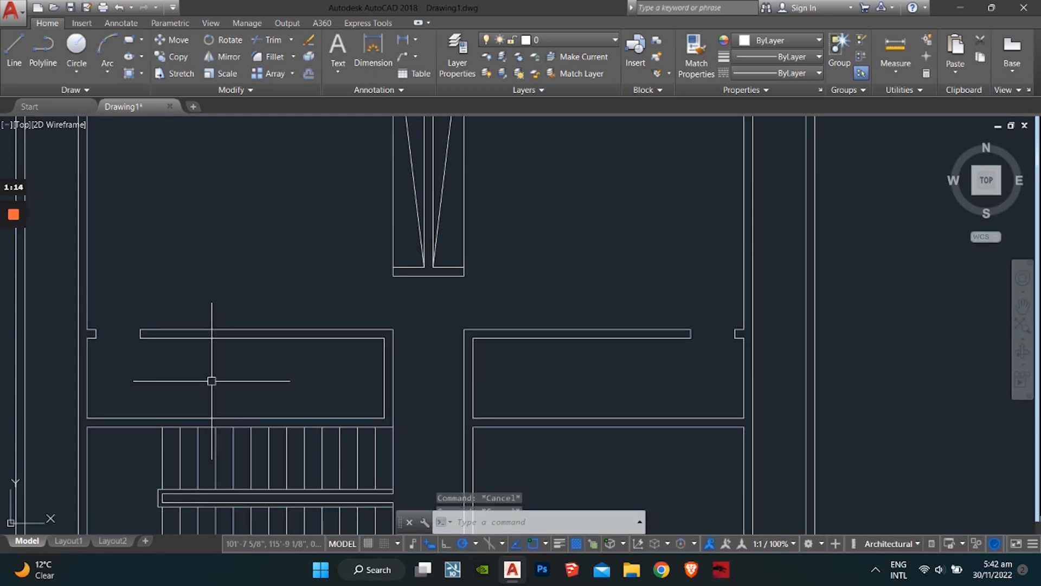
pyautogui.write('dal')
pyautogui.press('Return')
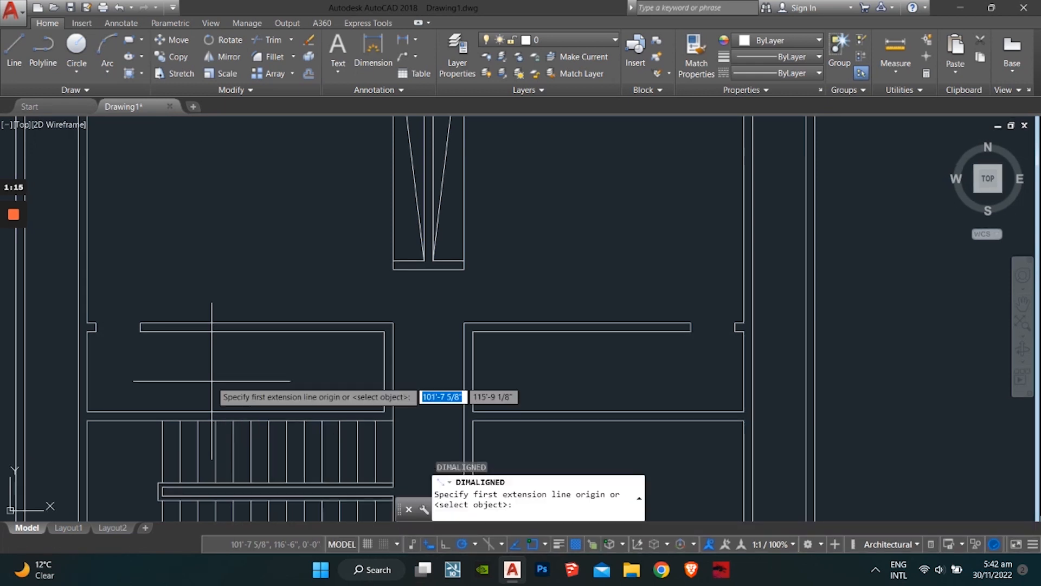
pyautogui.press('Return')
pyautogui.click(225, 412)
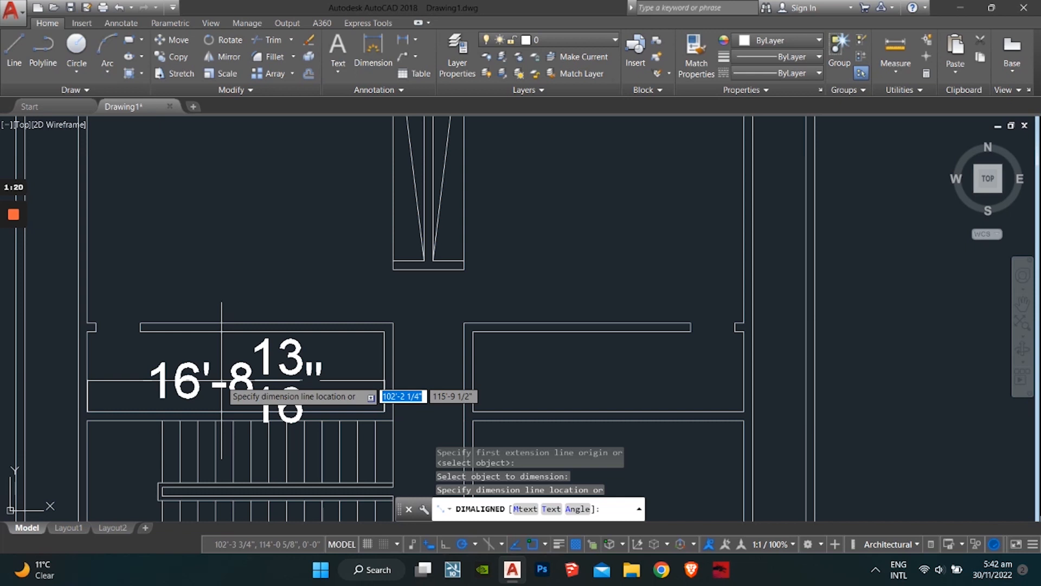
pyautogui.press('Escape')
pyautogui.press('Escape')
pyautogui.press('Escape')
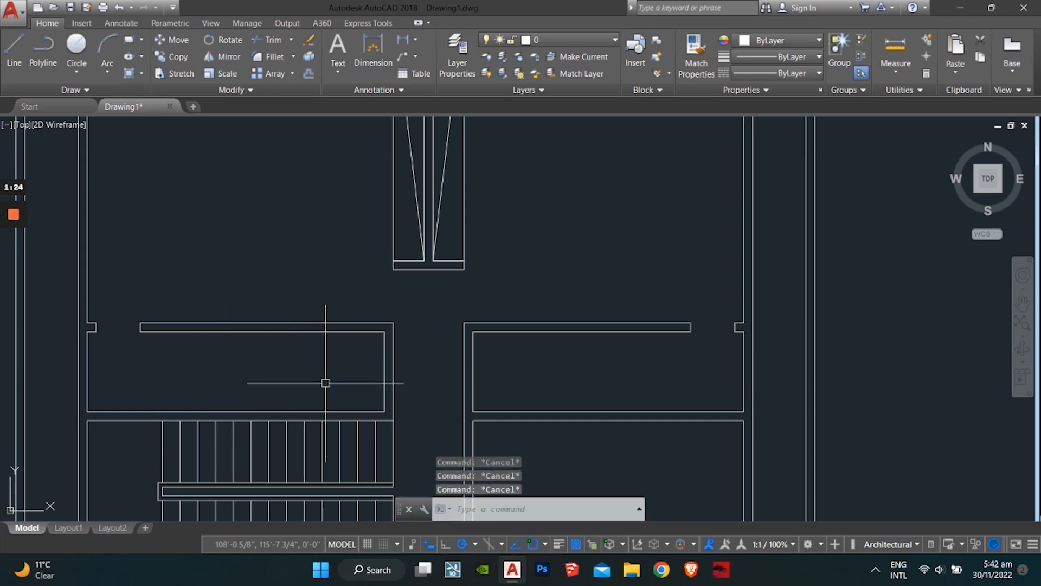
pyautogui.press('Return')
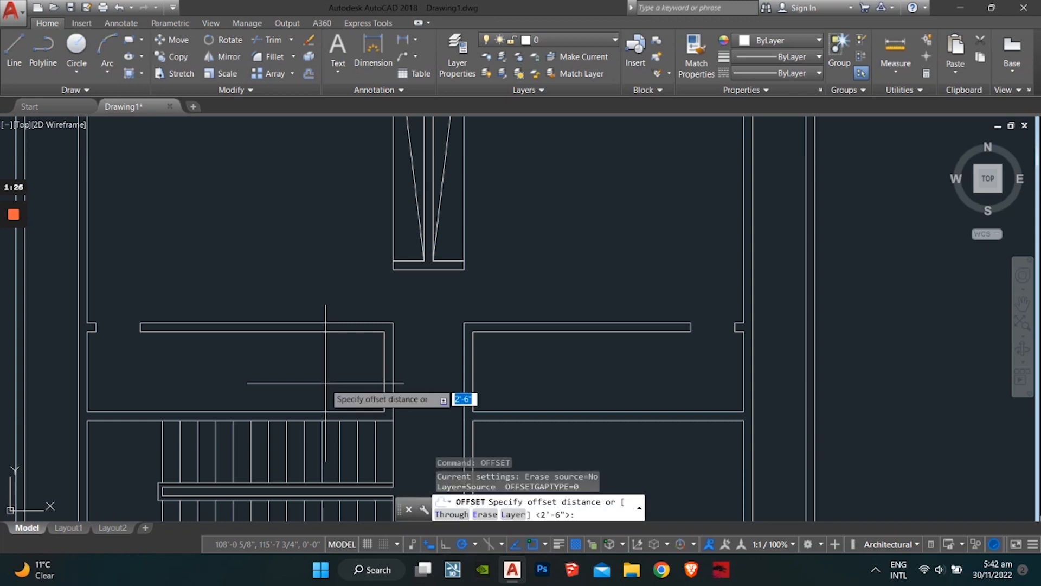
pyautogui.write("10'")
pyautogui.press('Return')
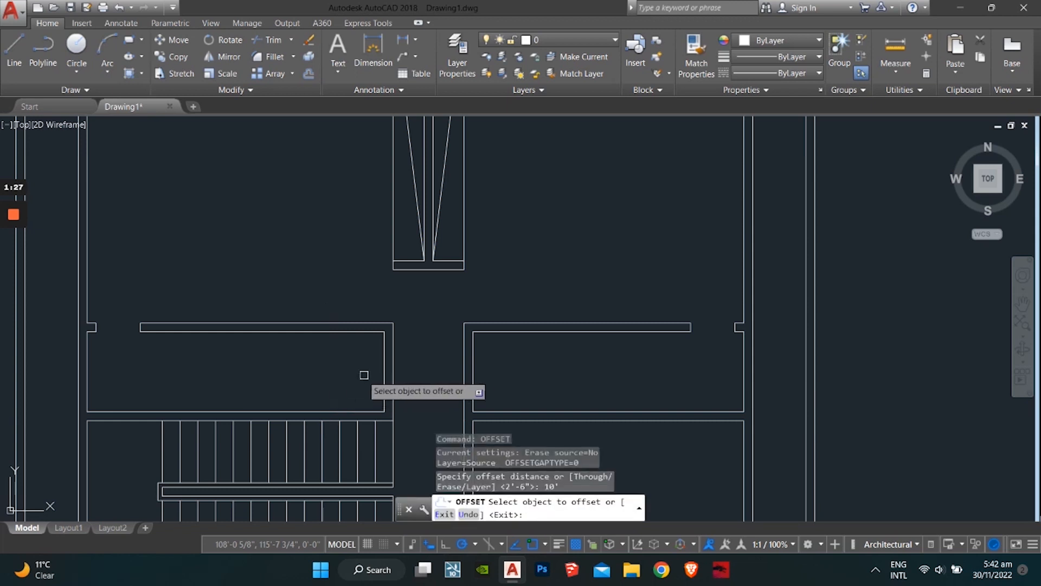
pyautogui.click(384, 377)
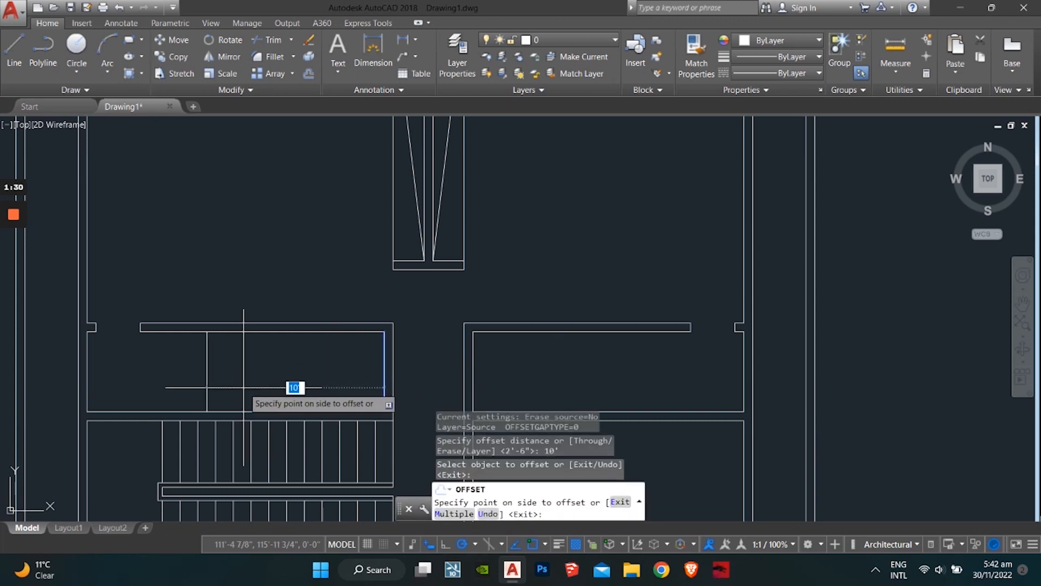
pyautogui.press('Escape')
pyautogui.press('Escape')
pyautogui.press('Escape')
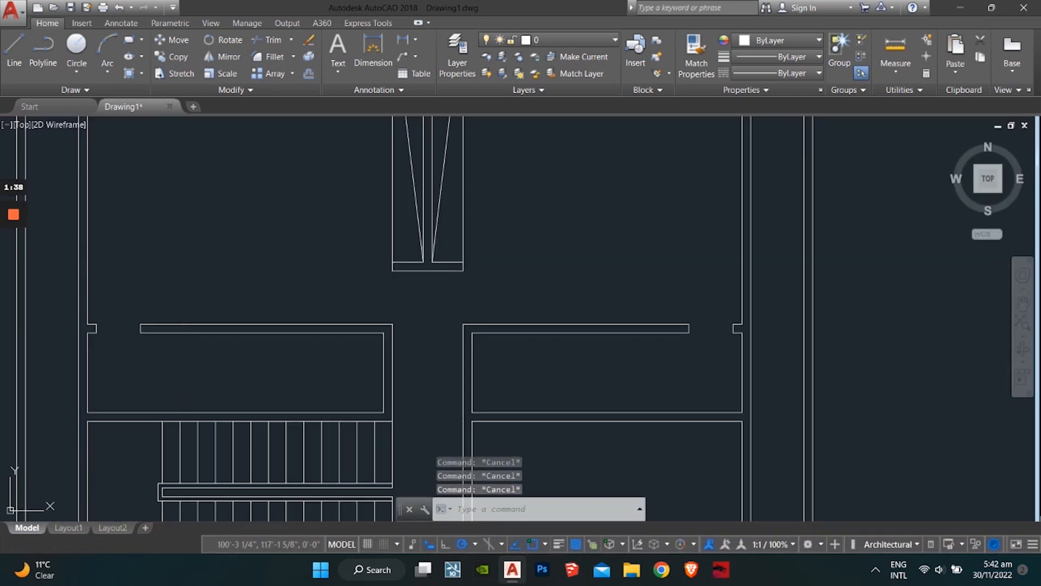
pyautogui.scroll(-4, 249, 360)
pyautogui.scroll(3, 212, 383)
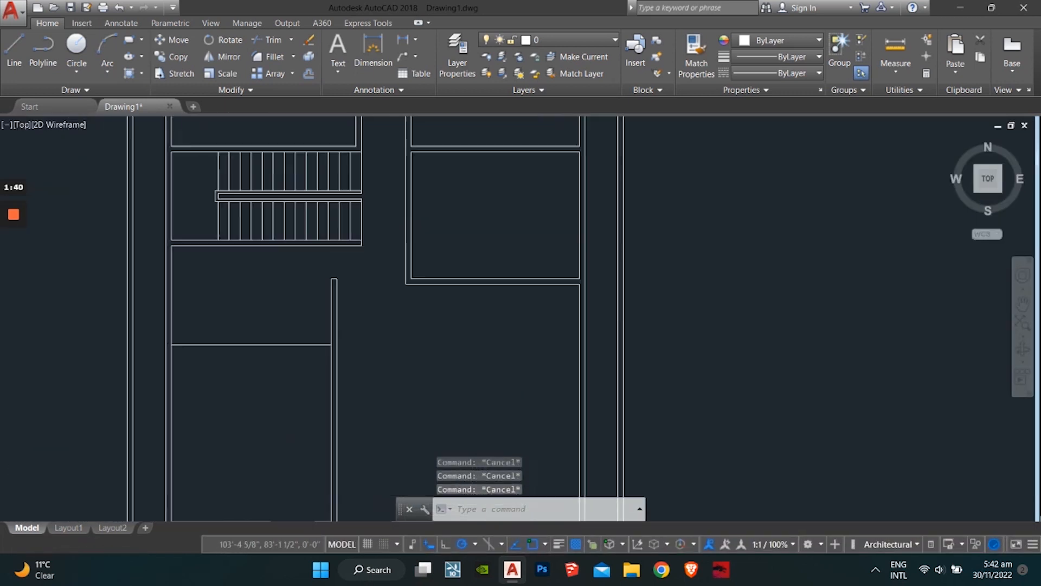
pyautogui.moveTo(479, 299)
pyautogui.mouseDown(button='middle')
pyautogui.moveTo(463, 335)
pyautogui.moveTo(282, 453)
pyautogui.mouseUp(button='middle')
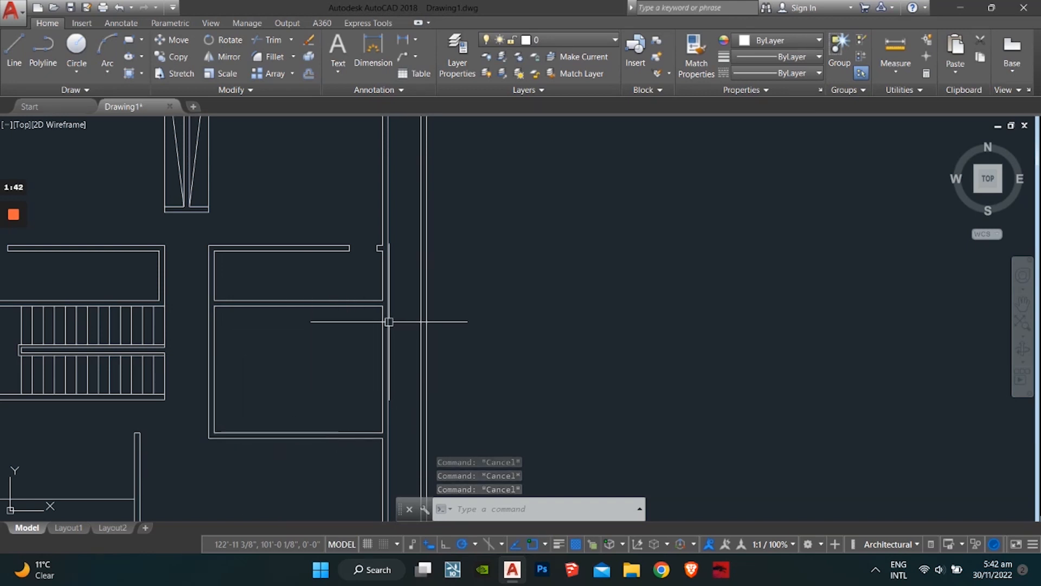
pyautogui.scroll(-3, 415, 317)
pyautogui.moveTo(408, 324); pyautogui.dragTo(403, 370, button='middle')
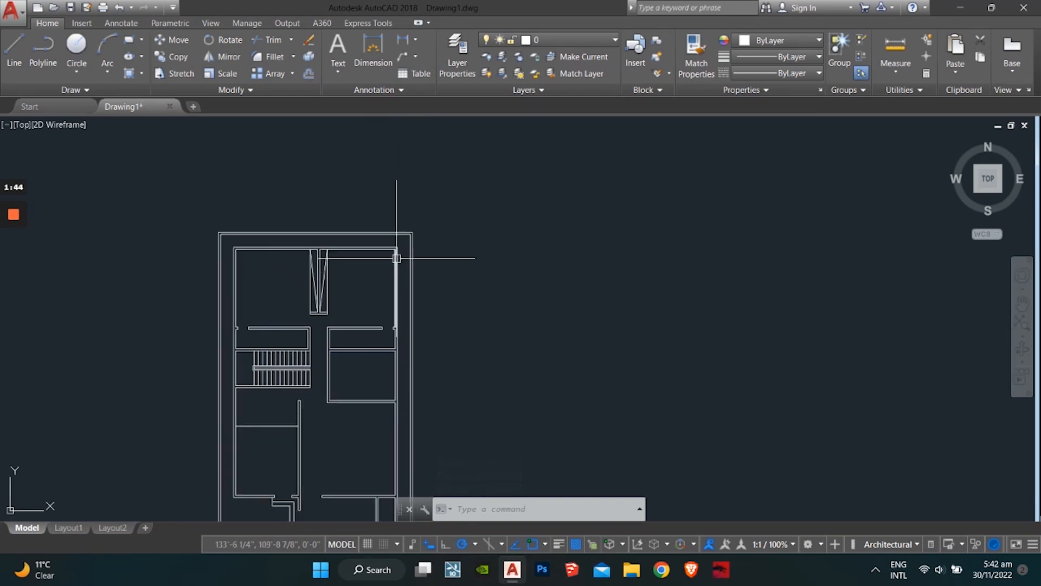
pyautogui.scroll(6, 234, 401)
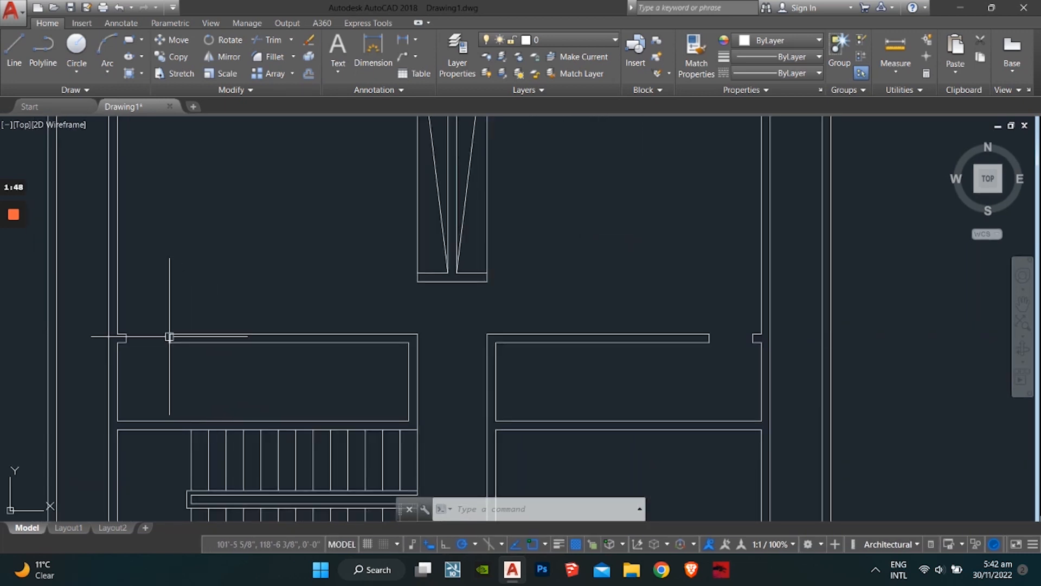
# Undo the trimmed door openings and their jamb lines in the bottom walls of the two upper rooms.
pyautogui.hotkey('ctrl', 'z')
pyautogui.hotkey('ctrl', 'z')
pyautogui.hotkey('ctrl', 'z')
pyautogui.hotkey('ctrl', 'z')
pyautogui.hotkey('ctrl', 'z')
pyautogui.hotkey('ctrl', 'z')
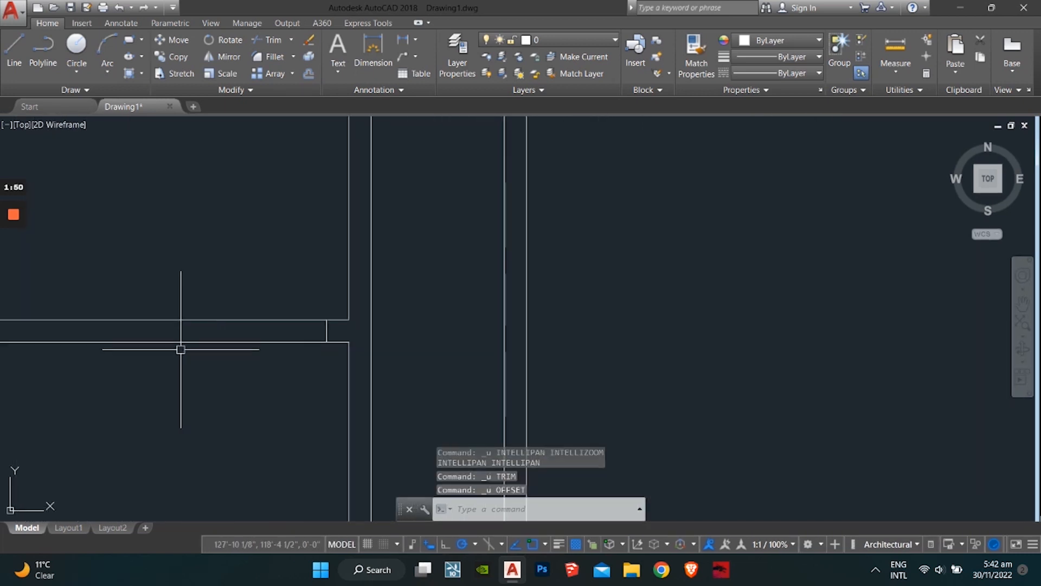
pyautogui.hotkey('ctrl', 'z')
pyautogui.hotkey('ctrl', 'z')
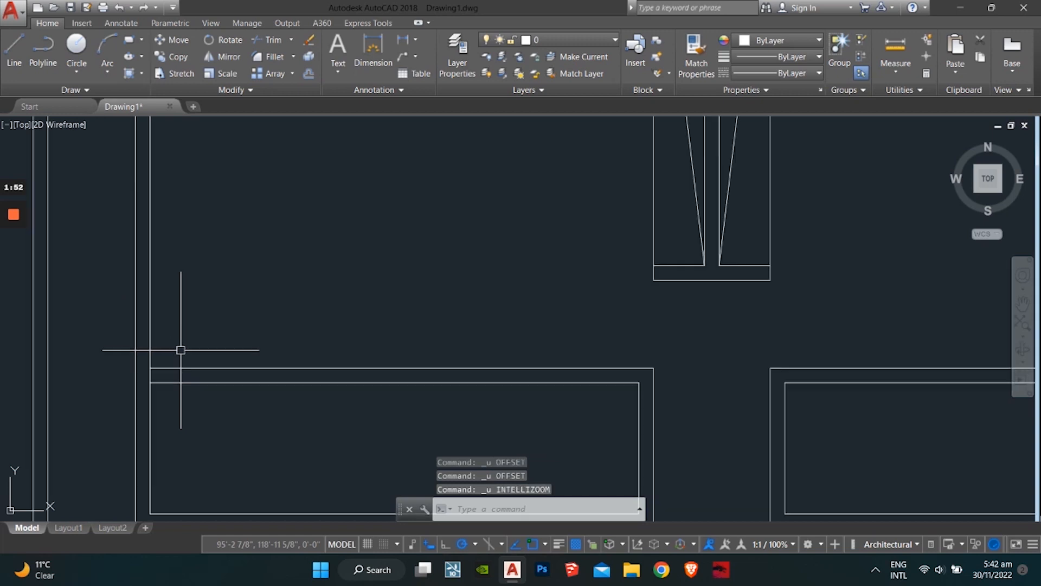
pyautogui.scroll(-4, 197, 353)
pyautogui.scroll(3, 198, 357)
pyautogui.press('Escape')
pyautogui.press('Escape')
pyautogui.press('Escape')
pyautogui.scroll(-2, 224, 361)
pyautogui.moveTo(225, 360); pyautogui.dragTo(268, 360, button='middle')
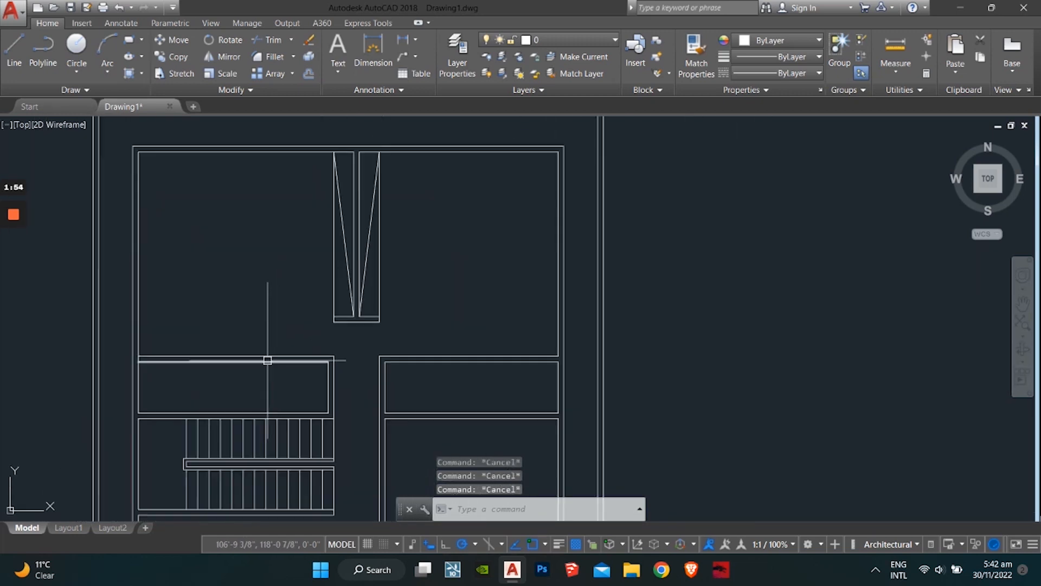
# Draw short lines across the upper rooms' bottom walls at the inner corners on both sides of the central passage.
pyautogui.scroll(2, 293, 363)
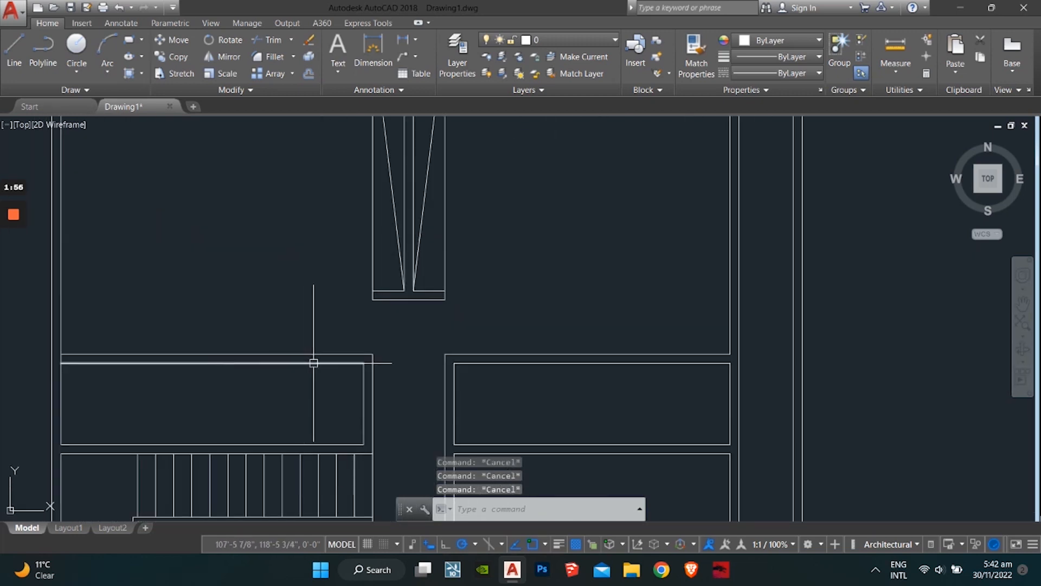
pyautogui.press('Return')
pyautogui.scroll(3, 357, 359)
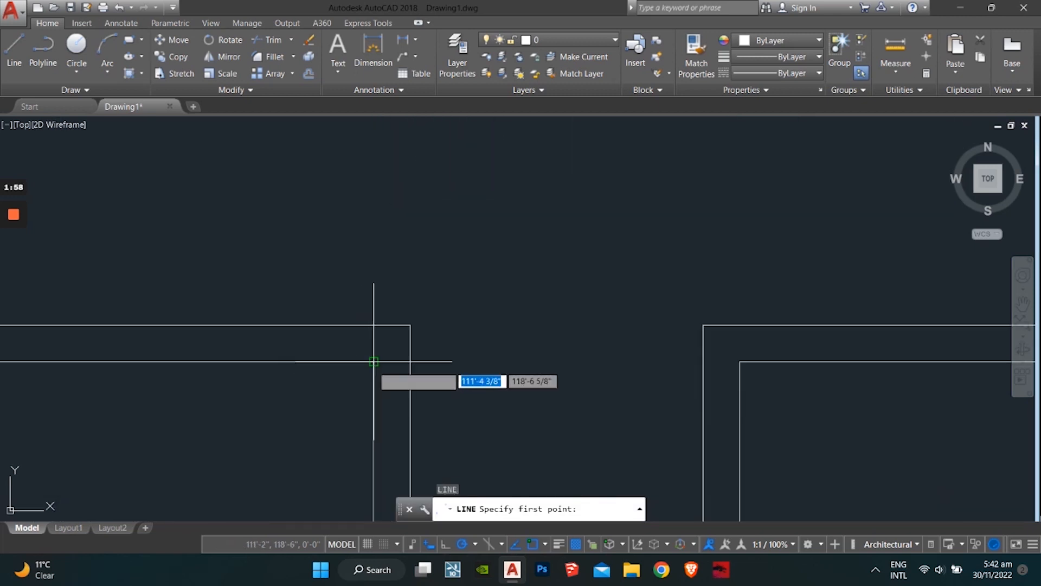
pyautogui.click(356, 357)
pyautogui.scroll(-3, 325, 347)
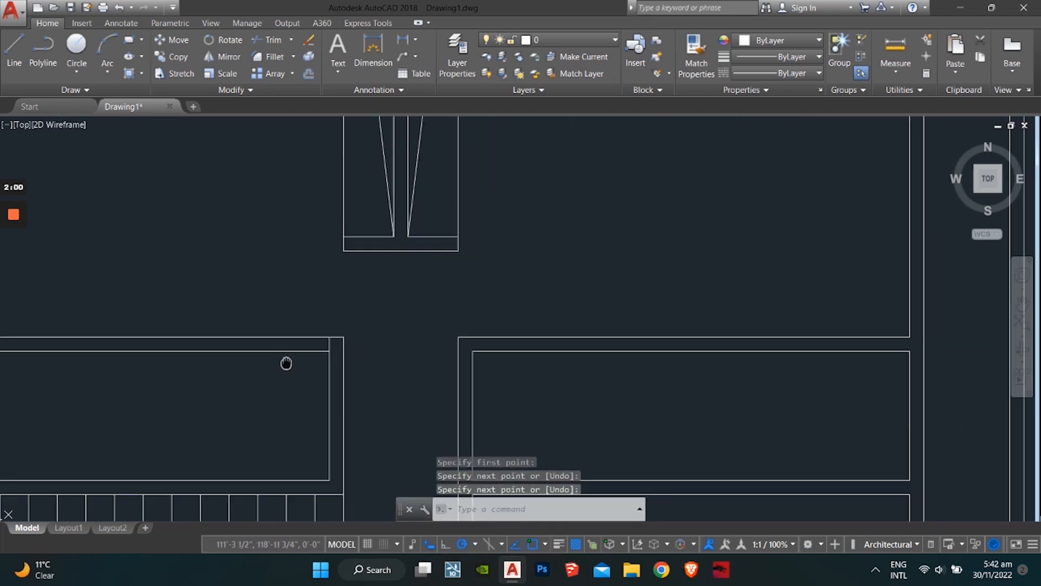
pyautogui.press('Escape')
pyautogui.press('Return')
pyautogui.click(365, 356)
pyautogui.press('Escape')
pyautogui.press('Escape')
pyautogui.press('Escape')
pyautogui.moveTo(261, 362); pyautogui.dragTo(348, 369, button='middle')
# Offset both short wall-crossing lines 6" away from the central passage.
pyautogui.press('Return')
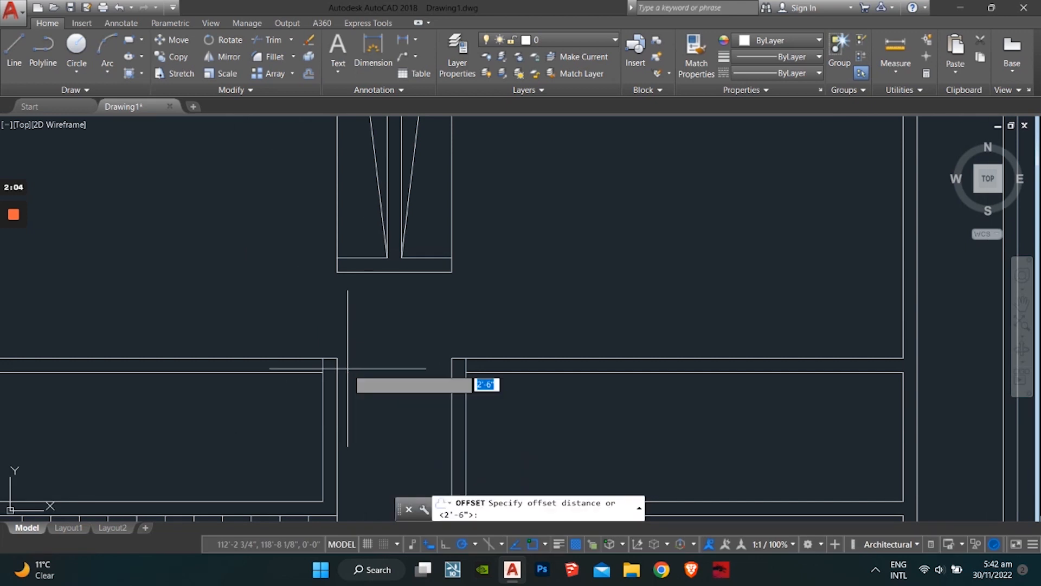
pyautogui.write('6"')
pyautogui.press('Return')
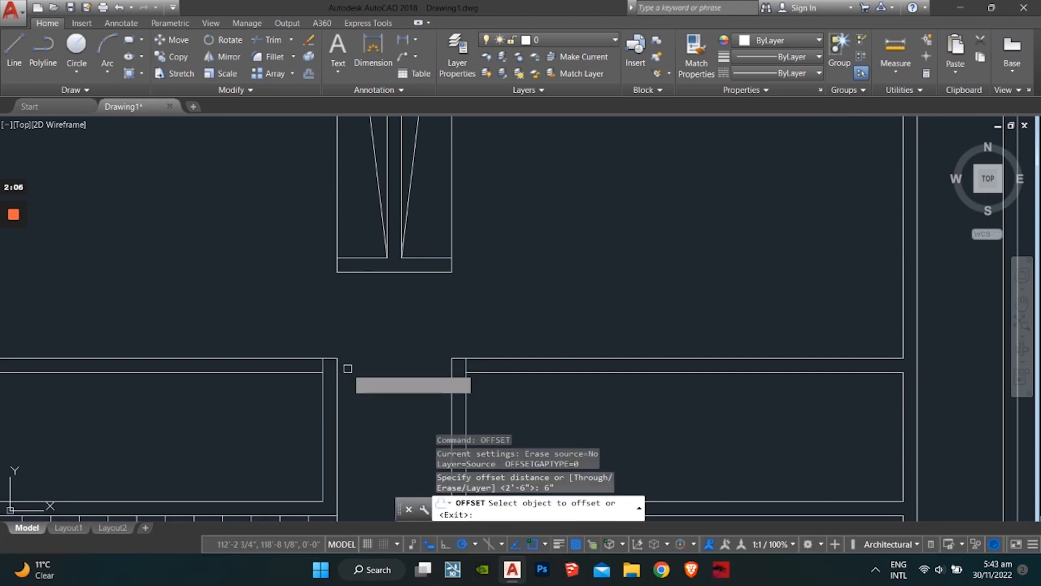
pyautogui.click(324, 365)
pyautogui.click(297, 365)
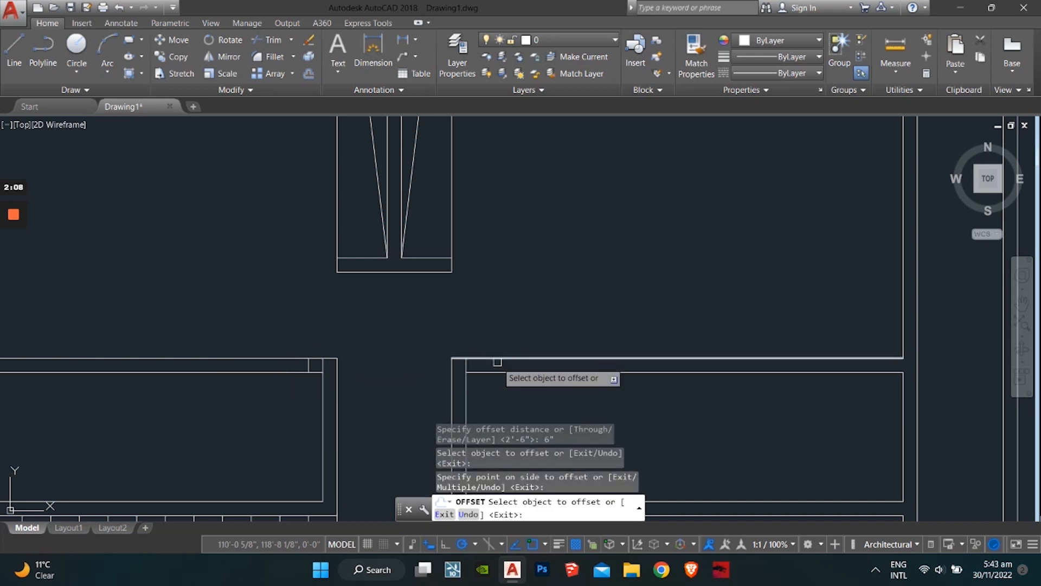
pyautogui.click(467, 365)
pyautogui.click(488, 367)
pyautogui.press('Escape')
pyautogui.press('Escape')
pyautogui.press('Escape')
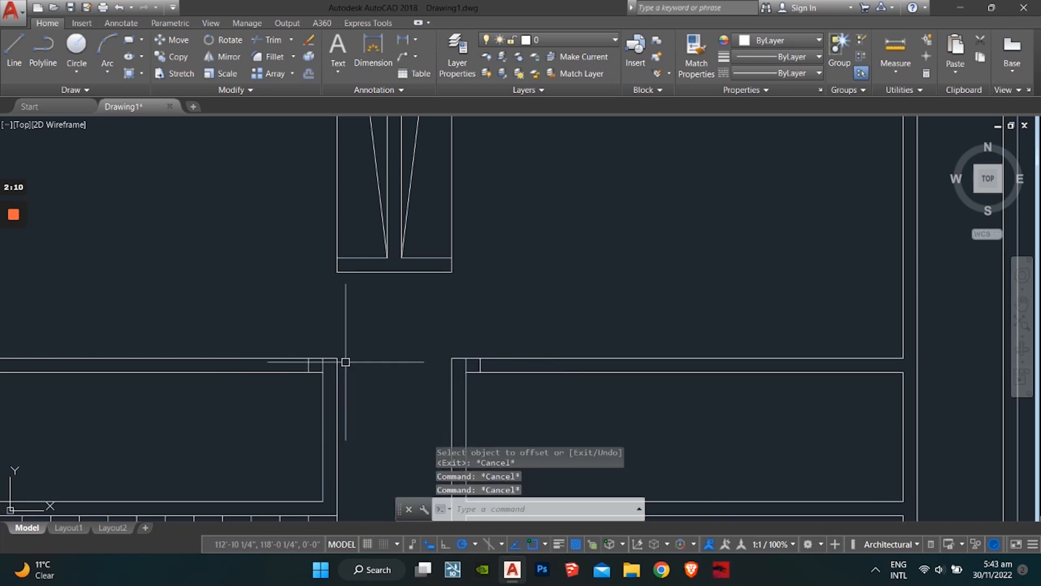
# Delete the two original short lines at the inner corners, keeping the offset jamb lines.
pyautogui.scroll(3, 344, 360)
pyautogui.click(324, 368)
pyautogui.press('Delete')
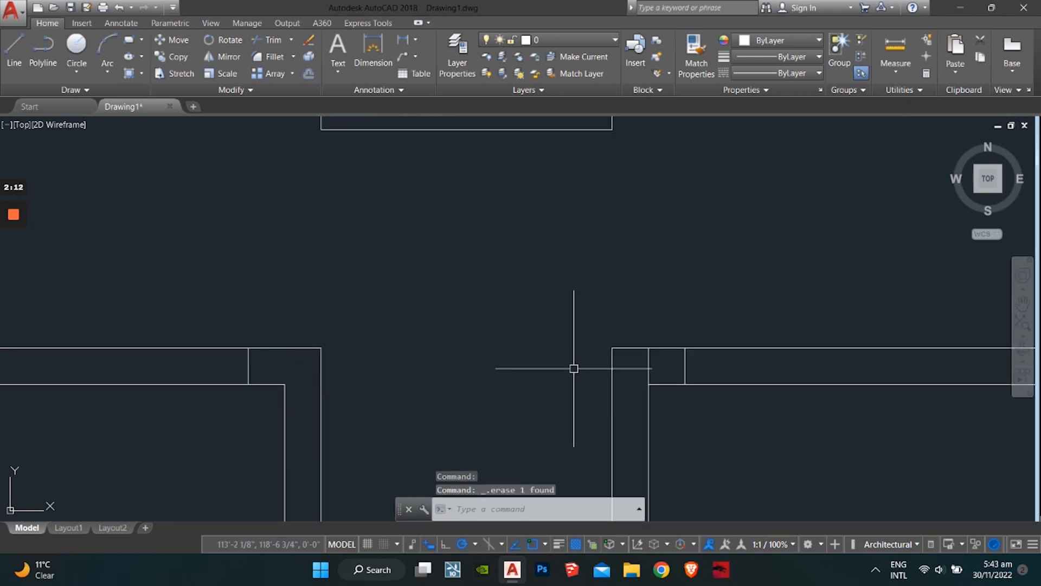
pyautogui.scroll(-3, 468, 380)
pyautogui.scroll(-2, 347, 382)
pyautogui.scroll(2, 374, 382)
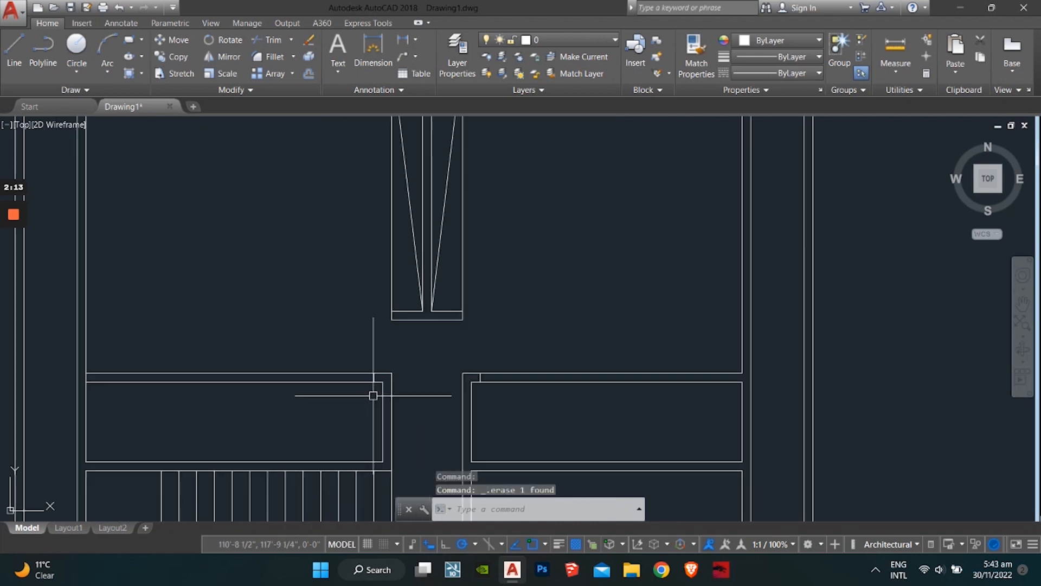
pyautogui.press('Escape')
pyautogui.press('Escape')
pyautogui.press('Escape')
# Offset both jamb lines 2'6" away from the central passage to mark the door widths.
pyautogui.scroll(1, 379, 378)
pyautogui.write('o')
pyautogui.press('Return')
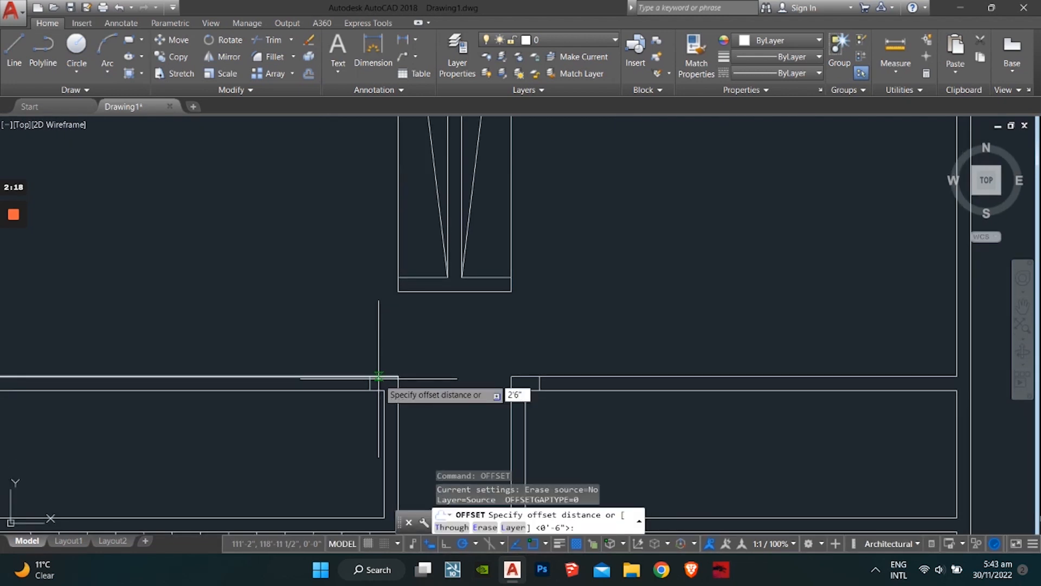
pyautogui.press('Return')
pyautogui.scroll(2, 361, 380)
pyautogui.click(373, 385)
pyautogui.click(213, 409)
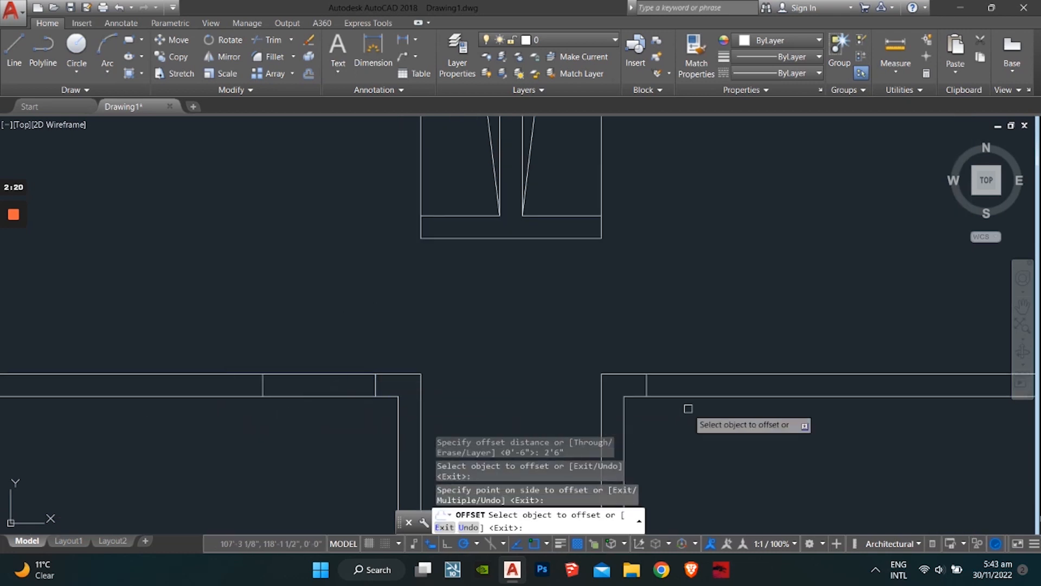
pyautogui.press('Escape')
pyautogui.scroll(2, 396, 390)
pyautogui.scroll(-4, 412, 393)
pyautogui.moveTo(423, 393)
pyautogui.mouseDown(button='middle')
pyautogui.moveTo(441, 397)
pyautogui.moveTo(211, 391)
pyautogui.mouseUp(button='middle')
pyautogui.press('Escape')
pyautogui.press('Escape')
# Trim the wall lines between the jamb lines to open a doorway on each side of the central passage.
pyautogui.press('Return')
pyautogui.press('Return')
pyautogui.click(338, 352)
pyautogui.click(316, 412)
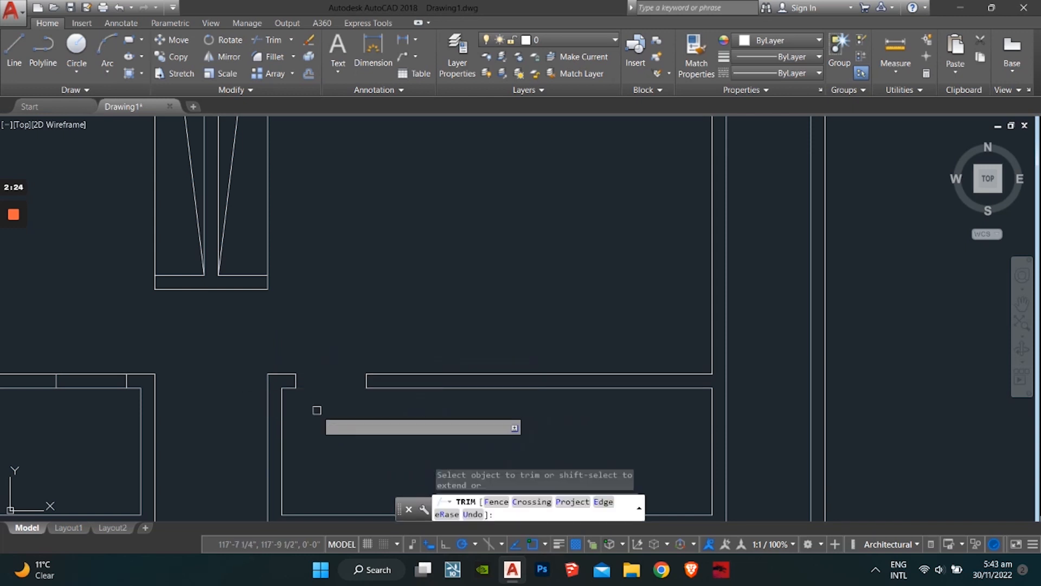
pyautogui.moveTo(120, 389); pyautogui.dragTo(321, 365, button='middle')
pyautogui.click(270, 346)
pyautogui.click(271, 396)
pyautogui.scroll(-2, 272, 395)
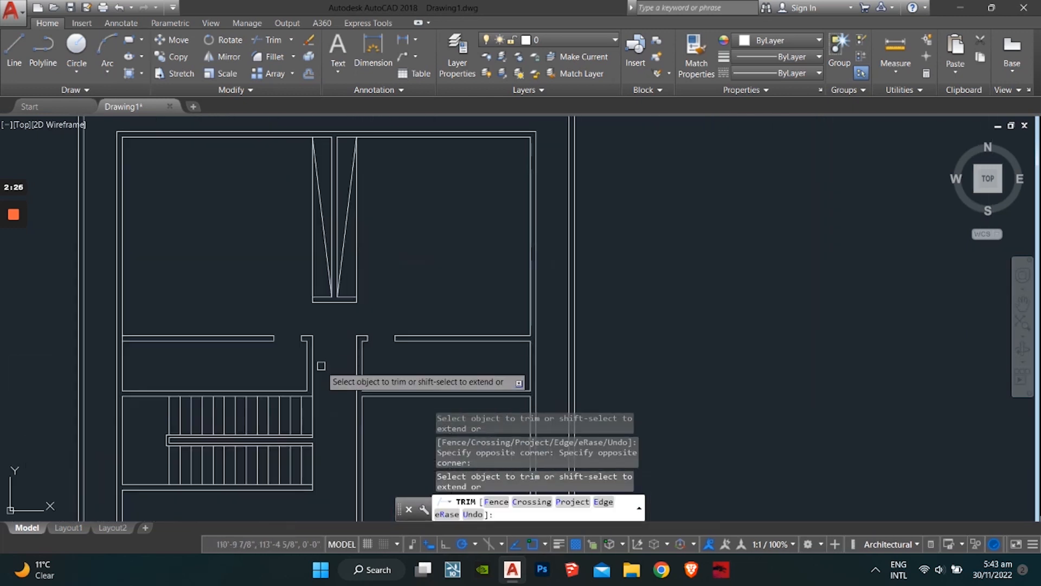
pyautogui.moveTo(537, 358); pyautogui.dragTo(489, 348, button='middle')
pyautogui.press('Escape')
pyautogui.press('Escape')
pyautogui.press('Escape')
pyautogui.press('Escape')
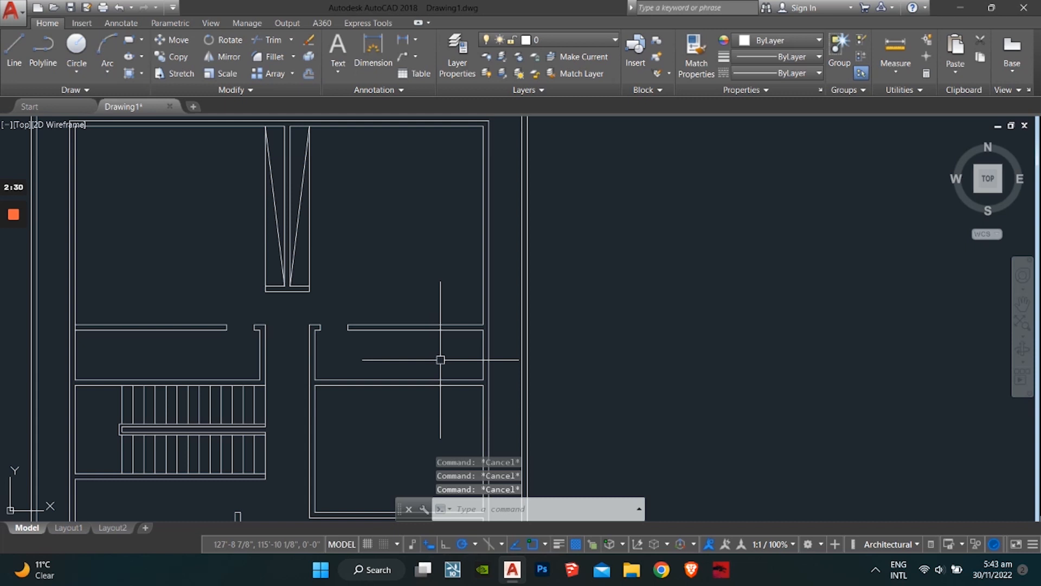
# Offset the outer wall's inner line 10' inward in each of the two narrow rooms below the upper rooms.
pyautogui.write('off')
pyautogui.press('Return')
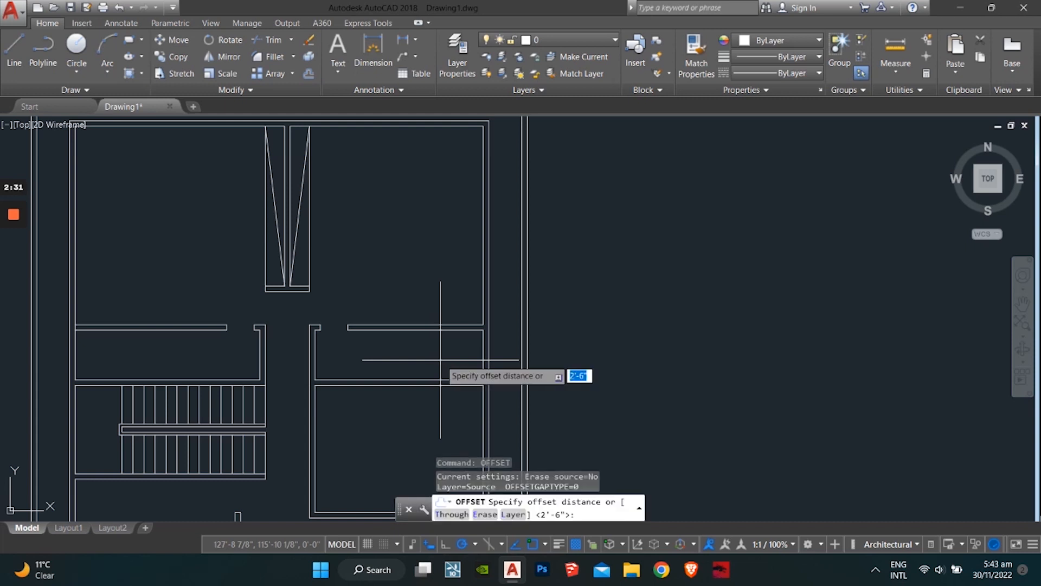
pyautogui.write("10'")
pyautogui.press('Return')
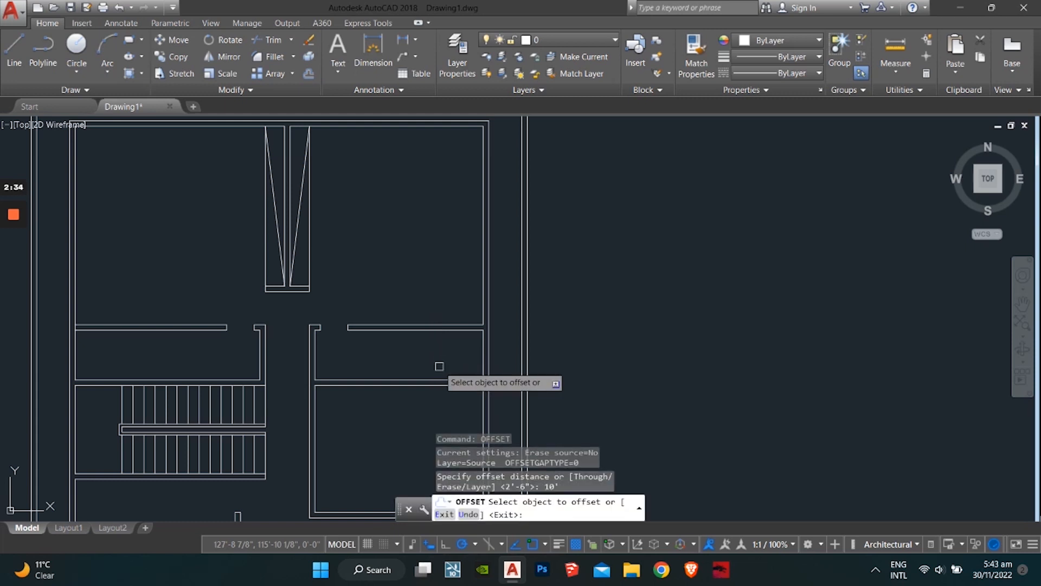
pyautogui.click(482, 357)
pyautogui.click(420, 361)
pyautogui.press('Escape')
pyautogui.press('Escape')
pyautogui.press('Escape')
pyautogui.press('Escape')
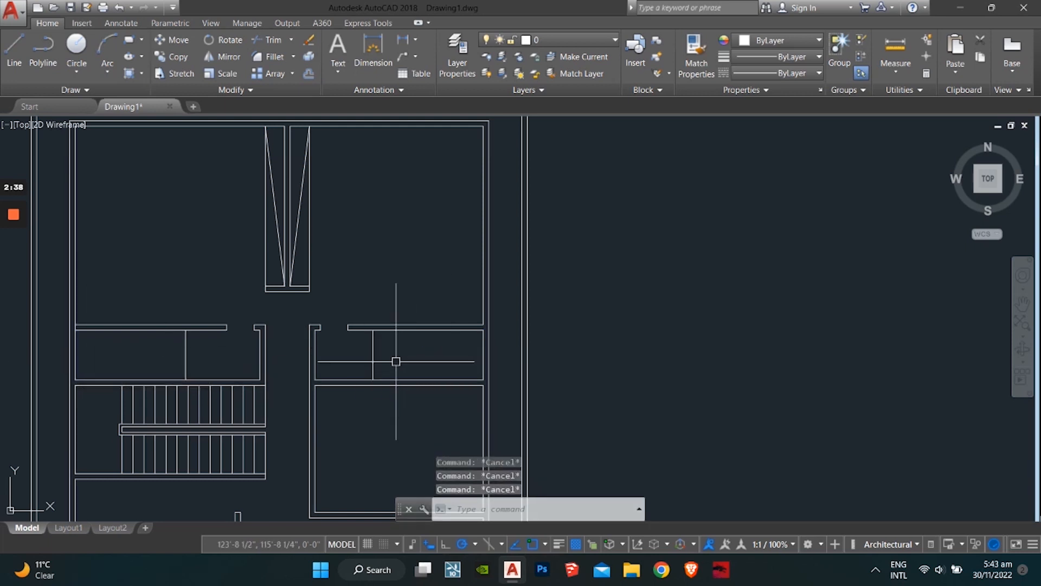
# Offset the partition line in each narrow room 6" to the left to give the partitions their thickness.
pyautogui.write('off')
pyautogui.press('Return')
pyautogui.write('6')
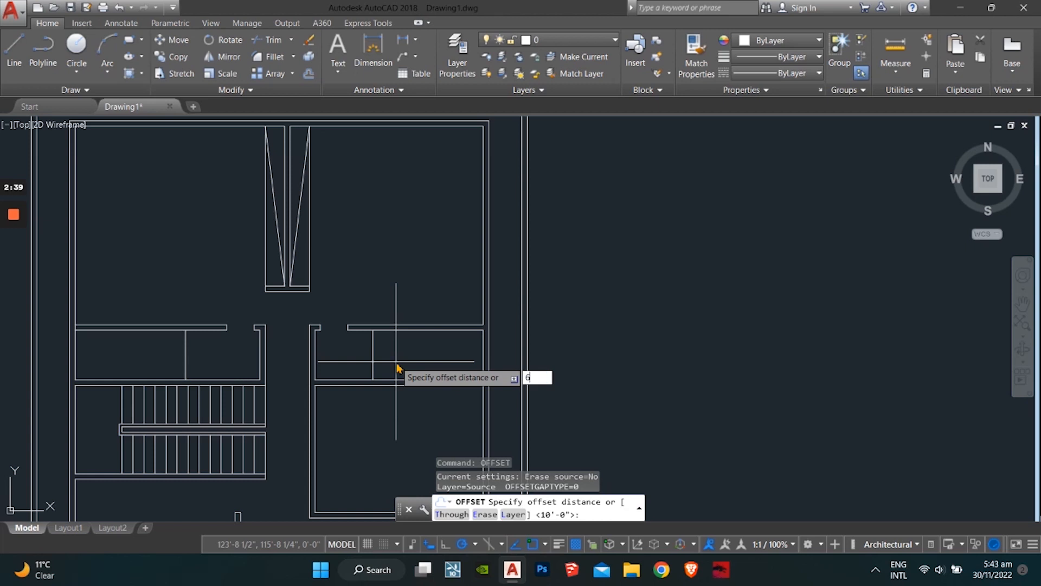
pyautogui.write('"')
pyautogui.press('Return')
pyautogui.click(372, 357)
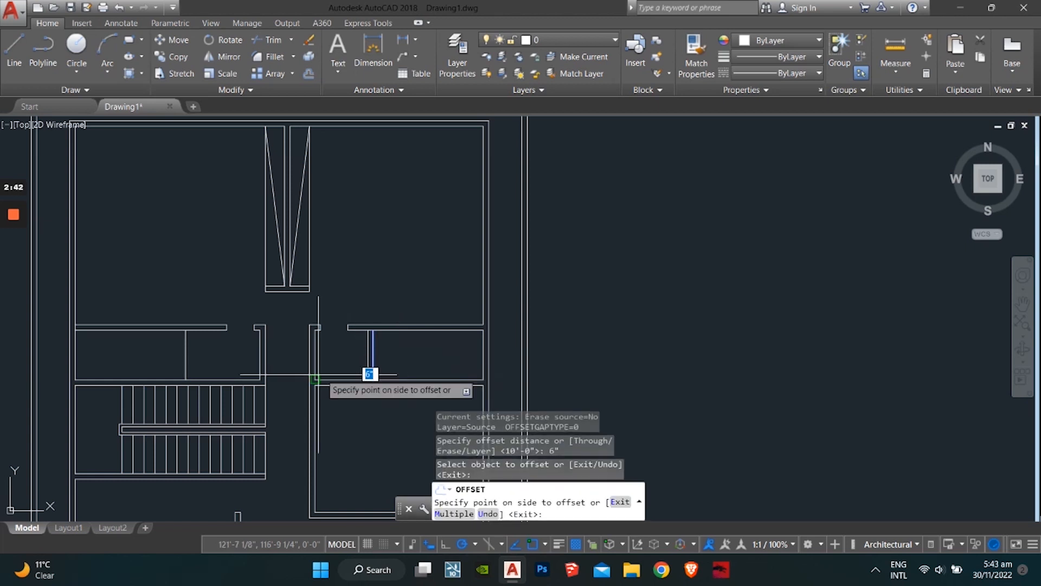
pyautogui.click(255, 364)
pyautogui.click(178, 365)
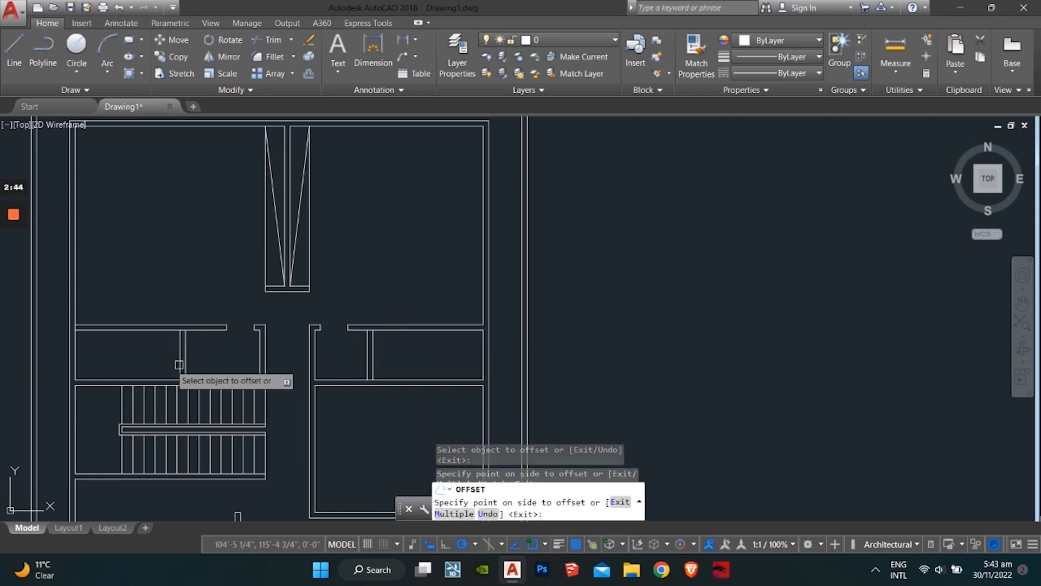
pyautogui.press('Escape')
pyautogui.press('Escape')
pyautogui.press('Escape')
pyautogui.scroll(5, 163, 333)
pyautogui.scroll(-2, 332, 379)
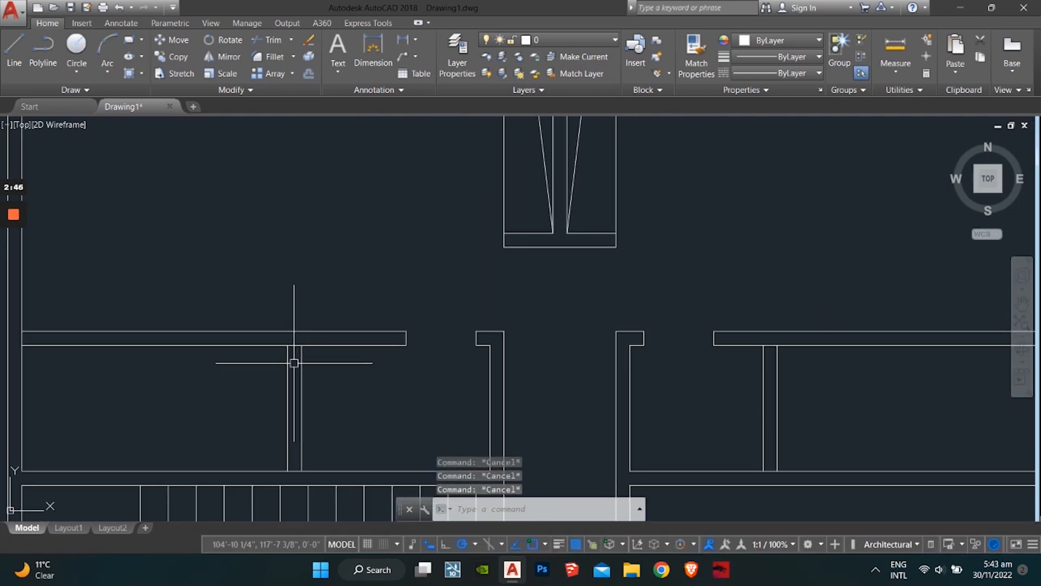
# Trim the wall lines between the partition lines at the top and bottom of both new partitions.
pyautogui.write('tr')
pyautogui.press('Return')
pyautogui.press('Return')
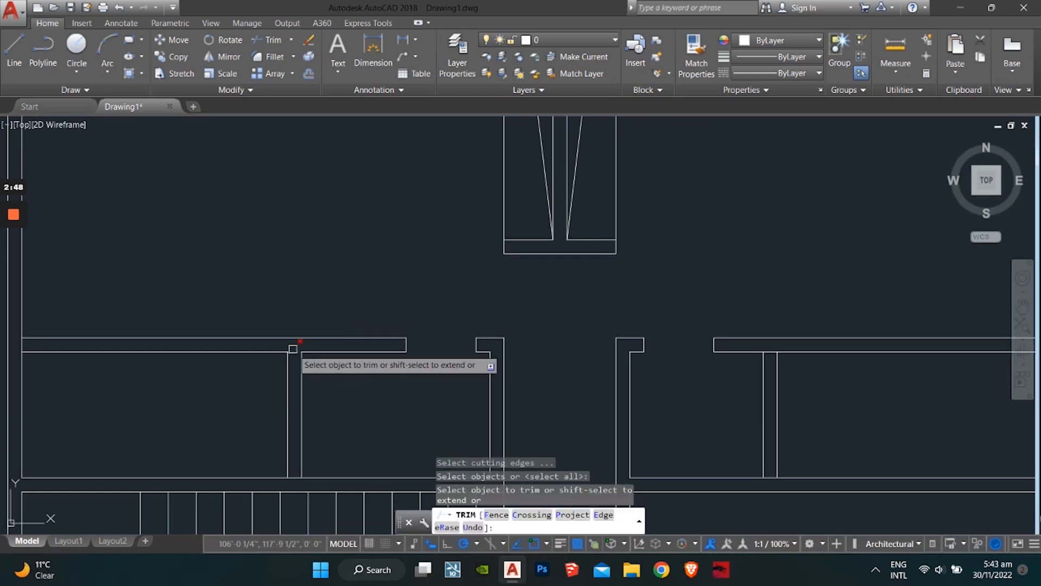
pyautogui.click(296, 477)
pyautogui.scroll(-2, 660, 402)
pyautogui.moveTo(597, 390); pyautogui.dragTo(151, 386, button='middle')
pyautogui.scroll(2, 263, 379)
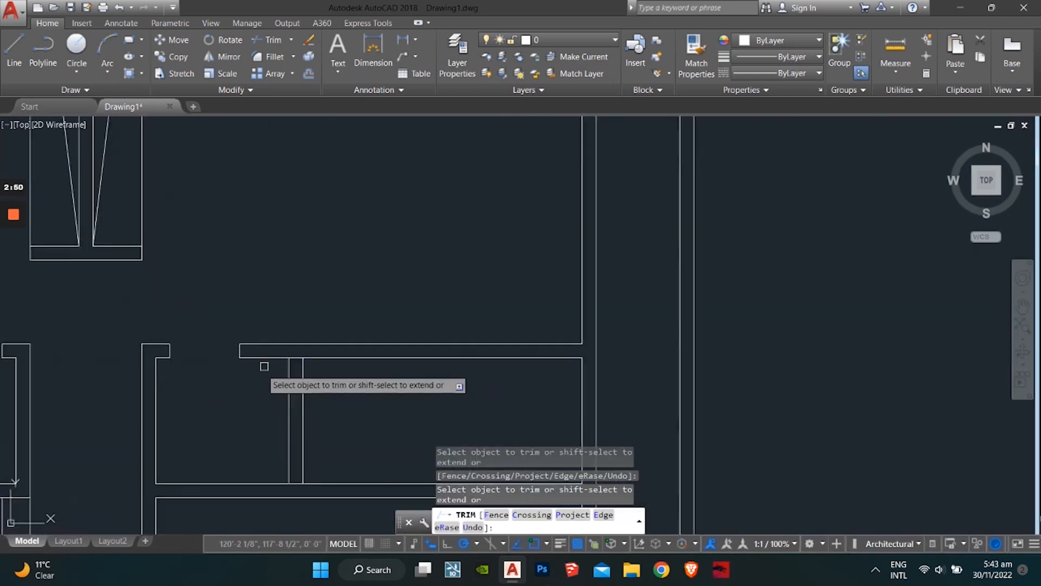
pyautogui.click(296, 357)
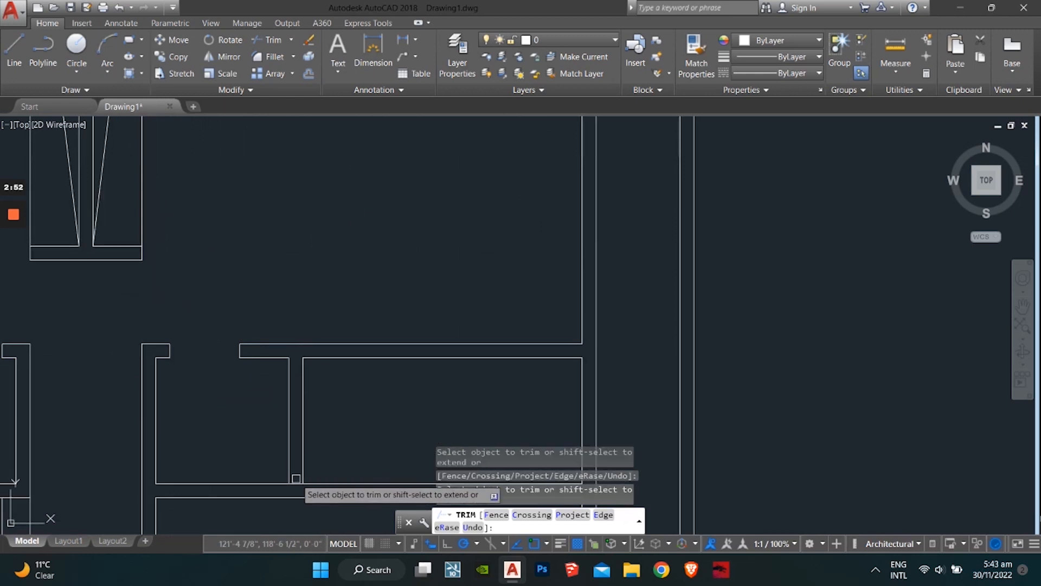
pyautogui.scroll(-3, 251, 395)
pyautogui.press('Escape')
pyautogui.press('Escape')
pyautogui.press('Escape')
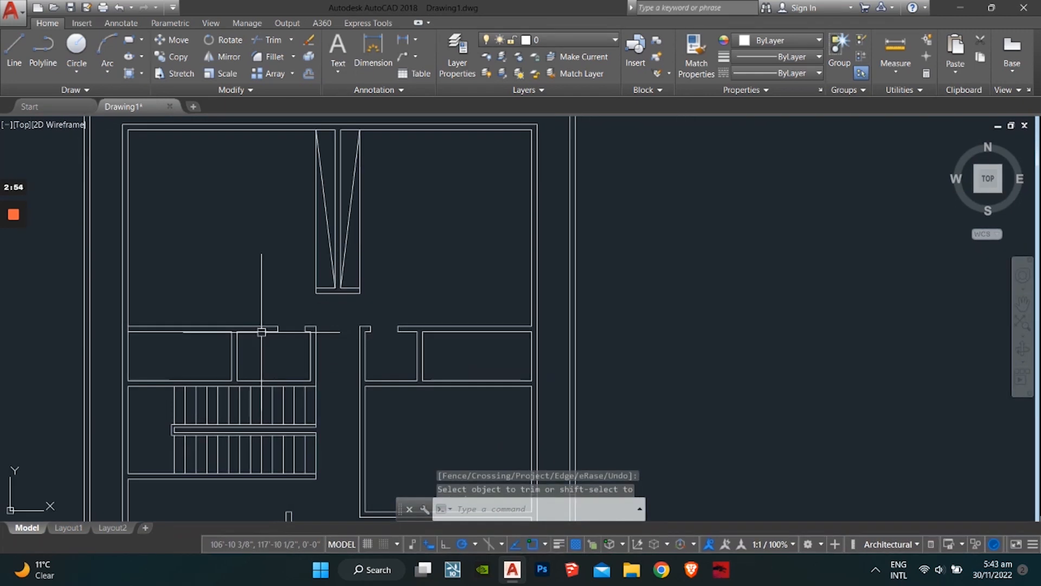
# Delete the short leftover line across the left end of the upper-left room's bottom wall.
pyautogui.scroll(3, 228, 339)
pyautogui.scroll(-1, 228, 334)
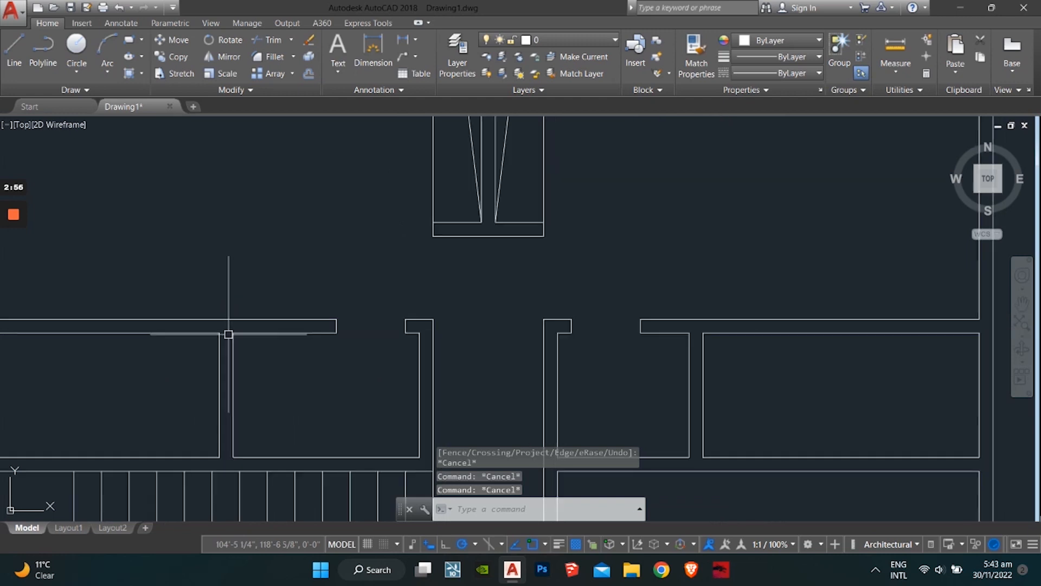
pyautogui.scroll(1, 228, 335)
pyautogui.moveTo(260, 329); pyautogui.dragTo(311, 304, button='middle')
pyautogui.scroll(-1, 311, 303)
pyautogui.scroll(1, 303, 331)
pyautogui.press('Escape')
pyautogui.moveTo(291, 347); pyautogui.dragTo(322, 342, button='middle')
pyautogui.scroll(-1, 399, 336)
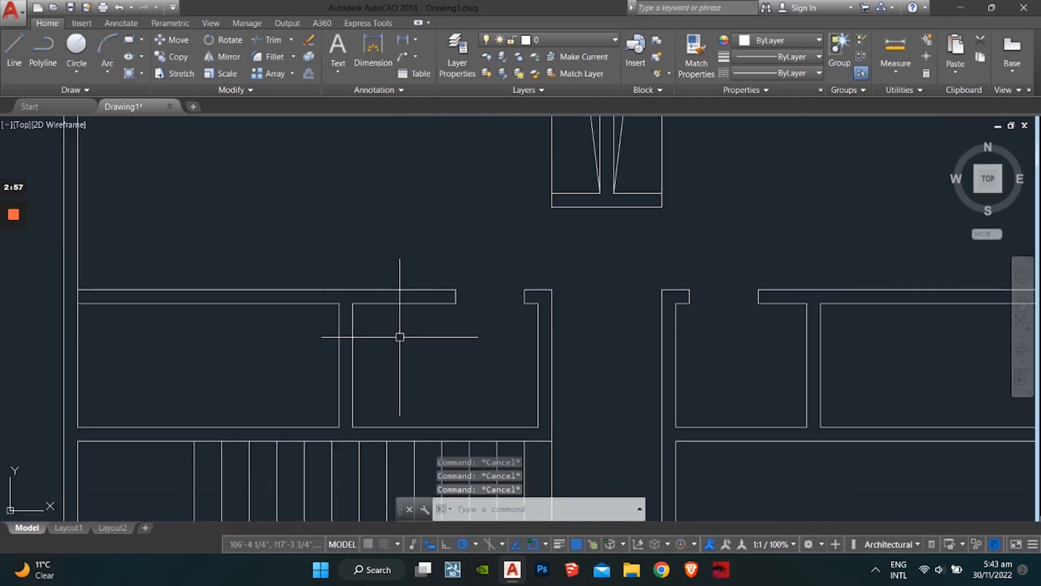
pyautogui.moveTo(400, 336); pyautogui.dragTo(407, 333, button='middle')
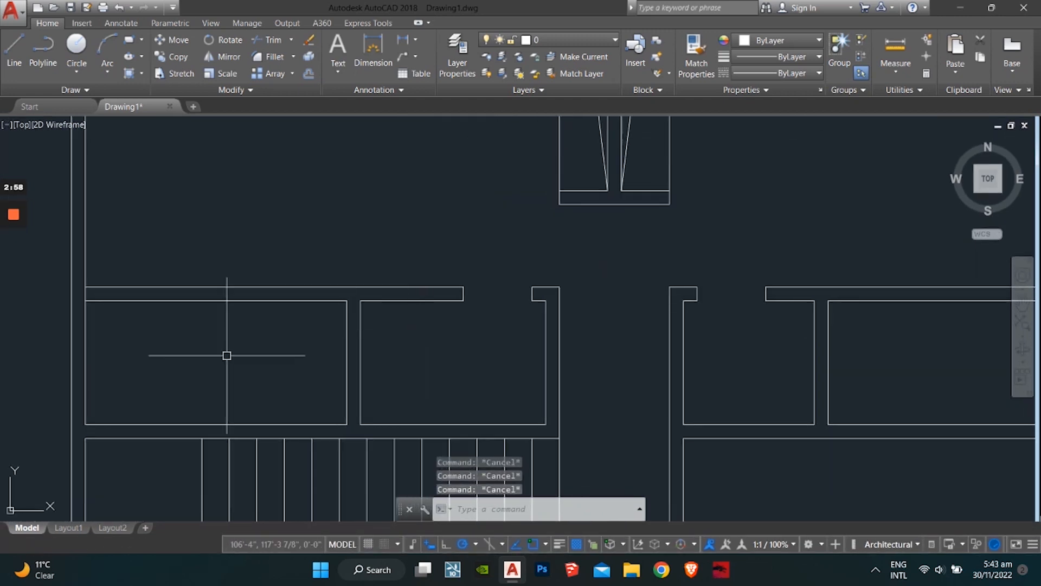
pyautogui.scroll(2, 85, 295)
pyautogui.click(86, 296)
pyautogui.press('Delete')
pyautogui.scroll(-3, 496, 403)
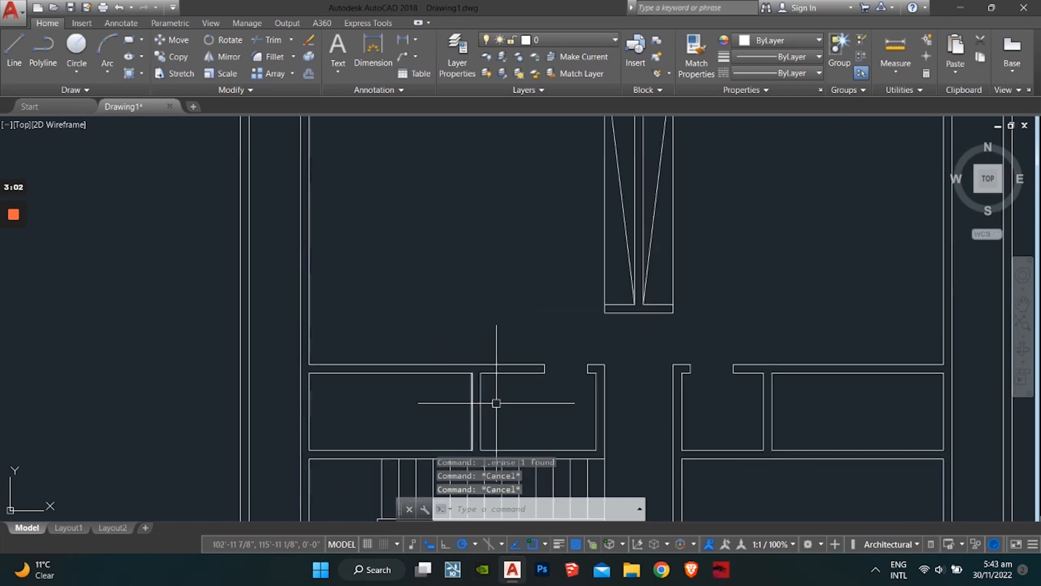
# Draw a short line across the top end of the left partition, joining its two vertical lines.
pyautogui.moveTo(496, 403); pyautogui.dragTo(328, 380, button='middle')
pyautogui.scroll(2, 336, 353)
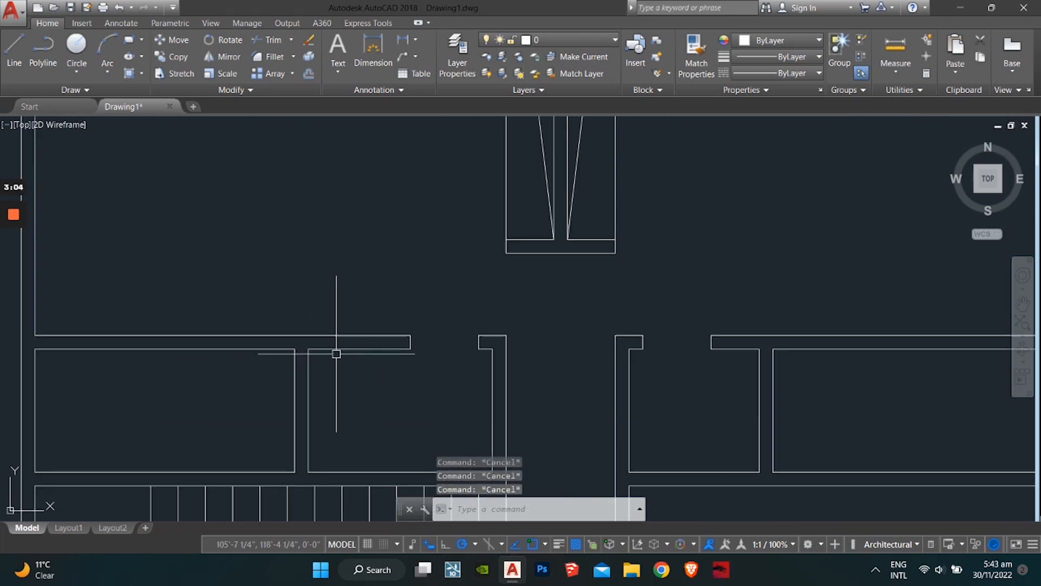
pyautogui.write('l')
pyautogui.press('Return')
pyautogui.click(308, 349)
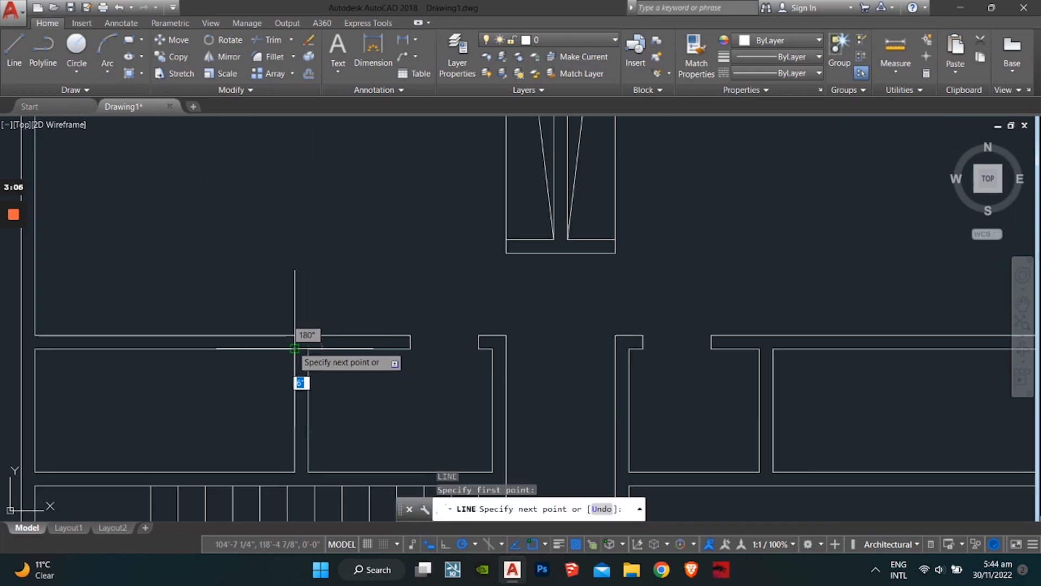
pyautogui.click(295, 348)
pyautogui.press('Return')
# Draw a short line across the top end of the right partition, joining its two vertical lines.
pyautogui.moveTo(849, 316); pyautogui.dragTo(490, 334, button='middle')
pyautogui.write('l')
pyautogui.press('Return')
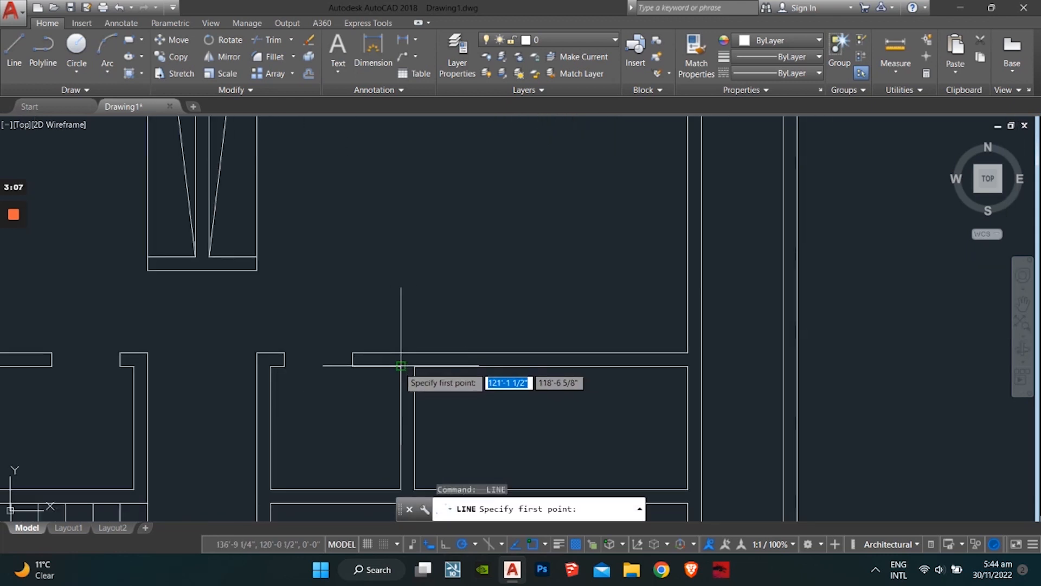
pyautogui.click(401, 367)
pyautogui.press('Escape')
pyautogui.press('Escape')
pyautogui.scroll(-3, 418, 372)
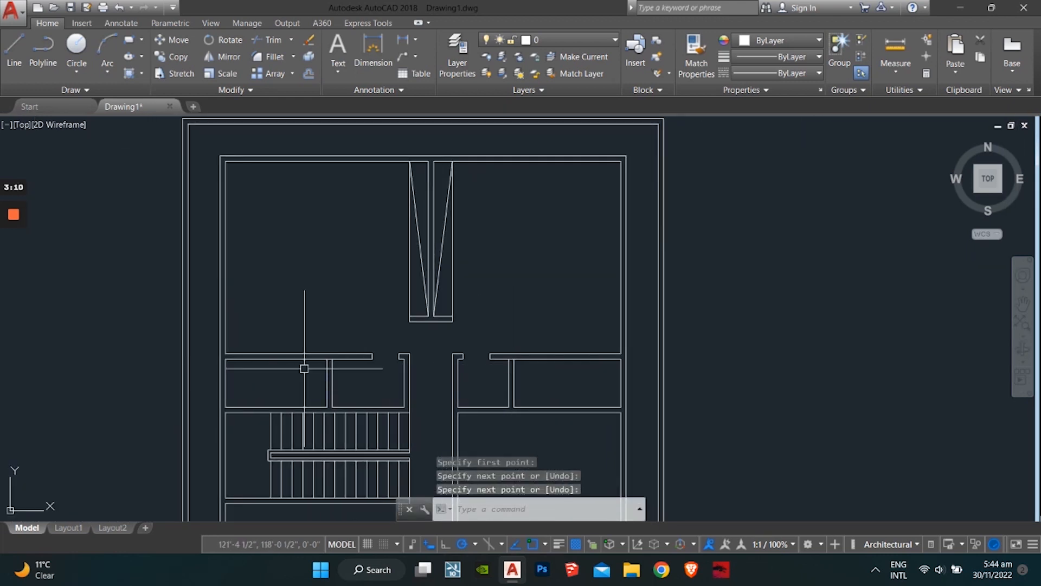
# Offset the short line at the top of each of the two partitions 2'6" downward.
pyautogui.scroll(3, 326, 357)
pyautogui.write('o')
pyautogui.press('Return')
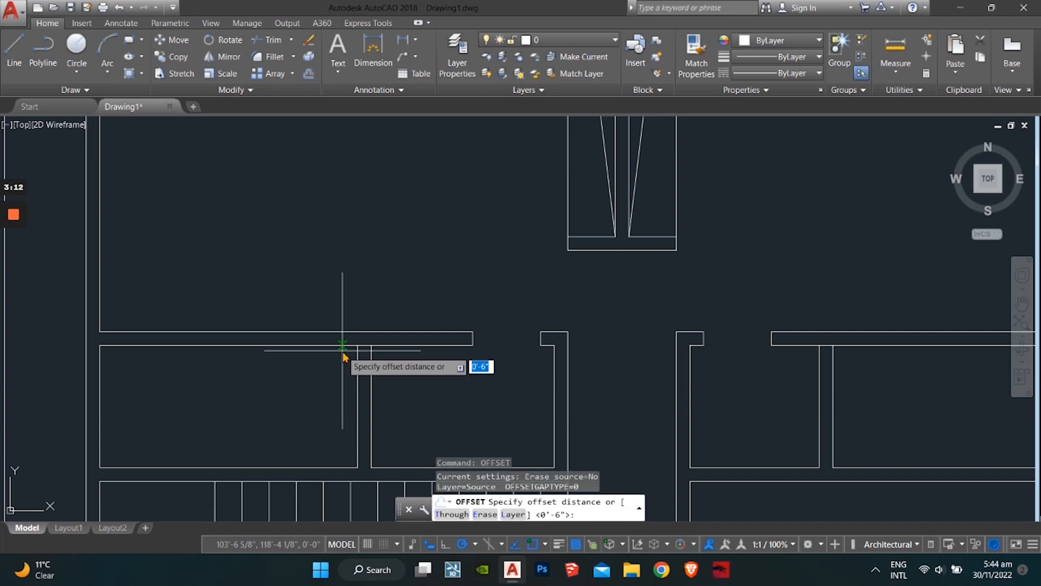
pyautogui.press('Return')
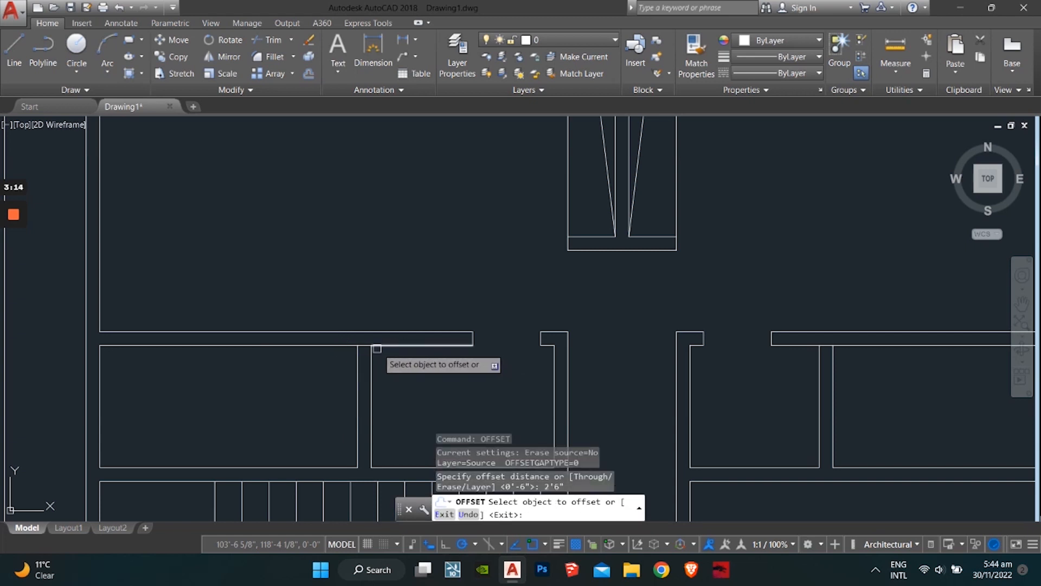
pyautogui.click(363, 346)
pyautogui.click(369, 380)
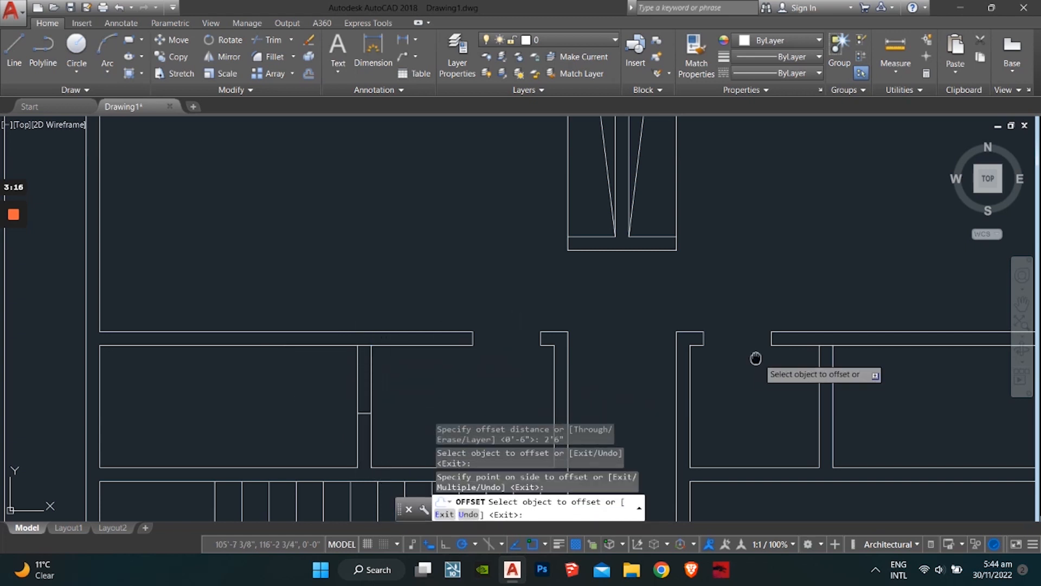
pyautogui.moveTo(813, 339); pyautogui.dragTo(521, 316, button='middle')
pyautogui.click(532, 323)
pyautogui.click(563, 388)
pyautogui.press('Escape')
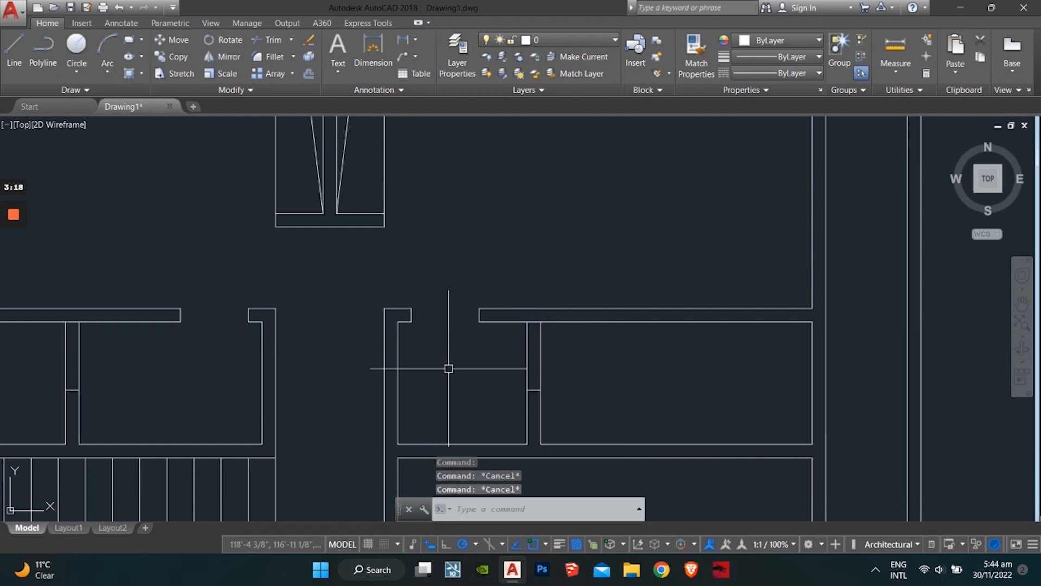
# Trim away the parts of both partitions above the offset lines, leaving short stubs on the lower wall.
pyautogui.write('tr')
pyautogui.press('Return')
pyautogui.click(559, 356)
pyautogui.click(510, 363)
pyautogui.scroll(-4, 786, 327)
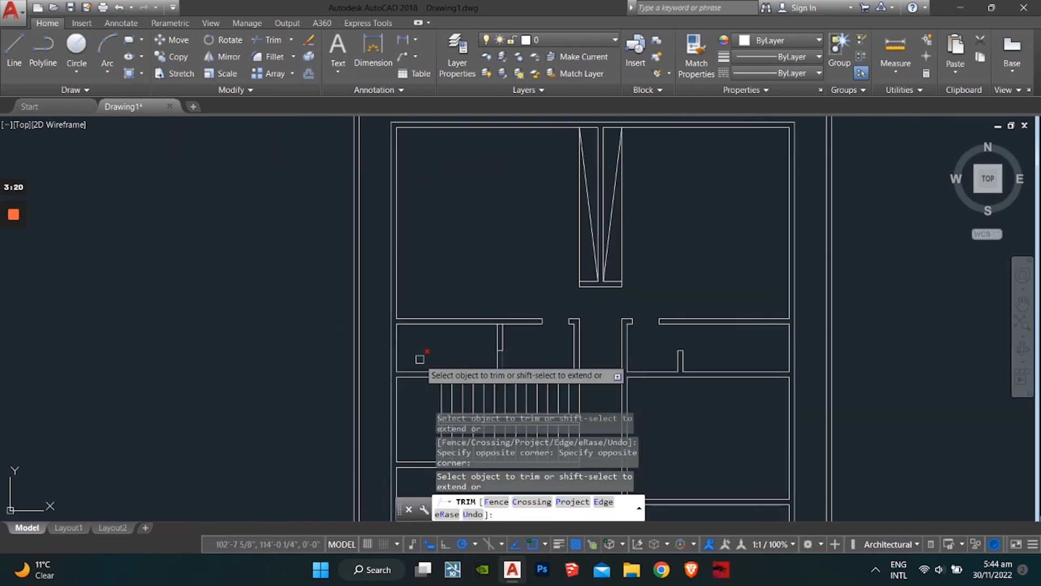
pyautogui.scroll(4, 495, 346)
pyautogui.click(527, 335)
pyautogui.click(469, 344)
pyautogui.scroll(-6, 468, 345)
pyautogui.scroll(5, 369, 377)
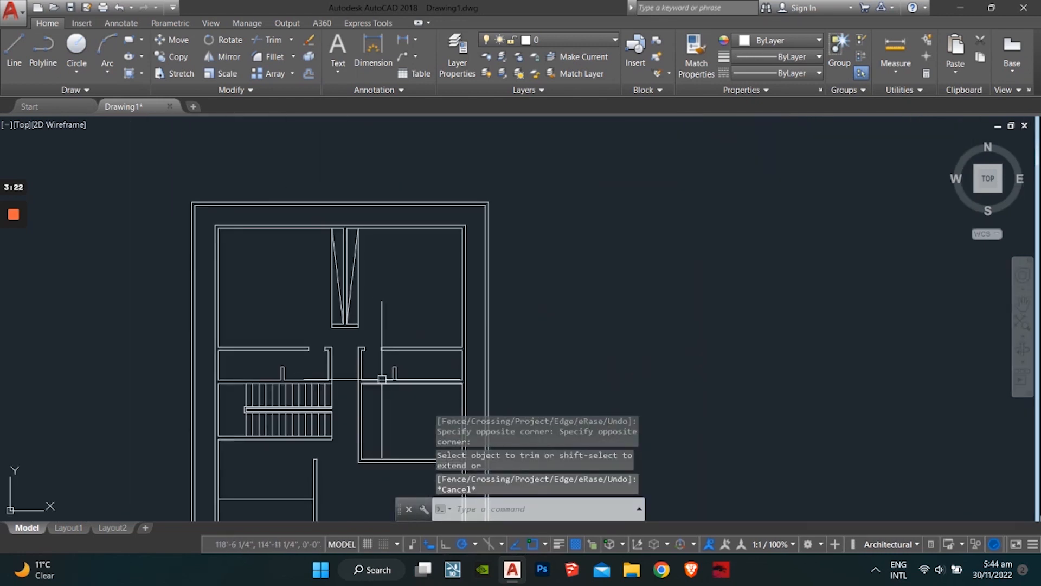
pyautogui.press('Escape')
pyautogui.press('Escape')
pyautogui.press('Escape')
# Draw a horizontal line from the top of the left partition stub to the corridor wall on its right.
pyautogui.moveTo(345, 385); pyautogui.dragTo(345, 385, button='middle')
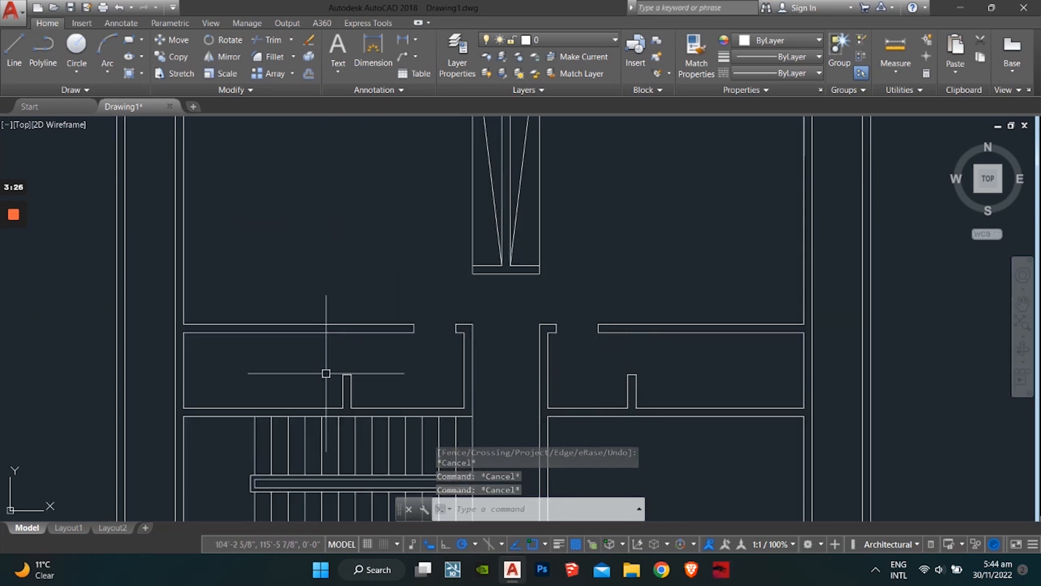
pyautogui.scroll(-1, 434, 366)
pyautogui.moveTo(434, 365)
pyautogui.mouseDown(button='middle')
pyautogui.moveTo(351, 367)
pyautogui.moveTo(181, 414)
pyautogui.moveTo(293, 396)
pyautogui.mouseUp(button='middle')
pyautogui.scroll(-1, 308, 364)
pyautogui.scroll(4, 228, 385)
pyautogui.press('Escape')
pyautogui.press('Escape')
pyautogui.press('Escape')
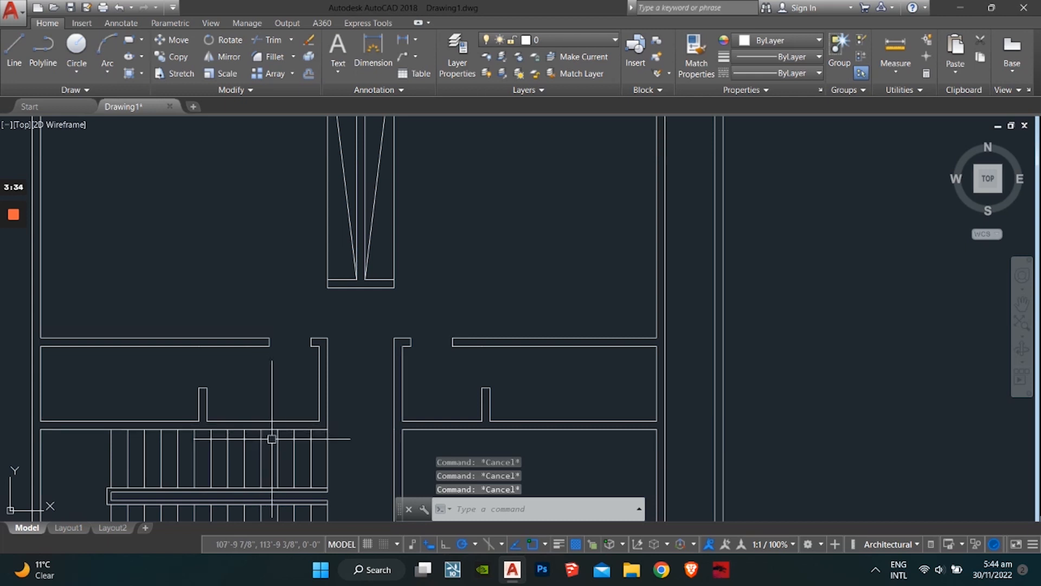
pyautogui.write('l')
pyautogui.press('Return')
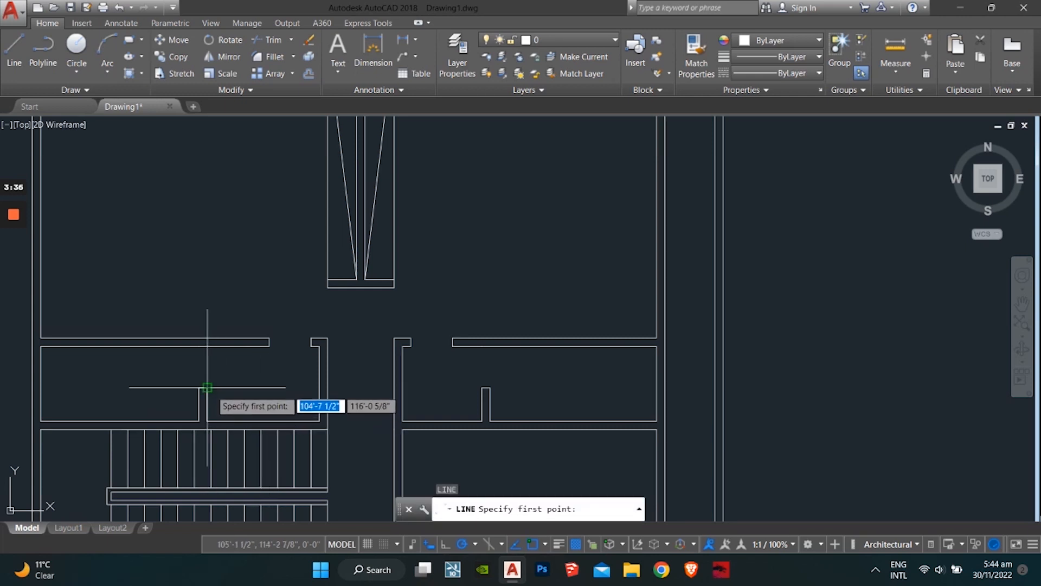
pyautogui.click(206, 388)
pyautogui.click(320, 388)
pyautogui.press('Return')
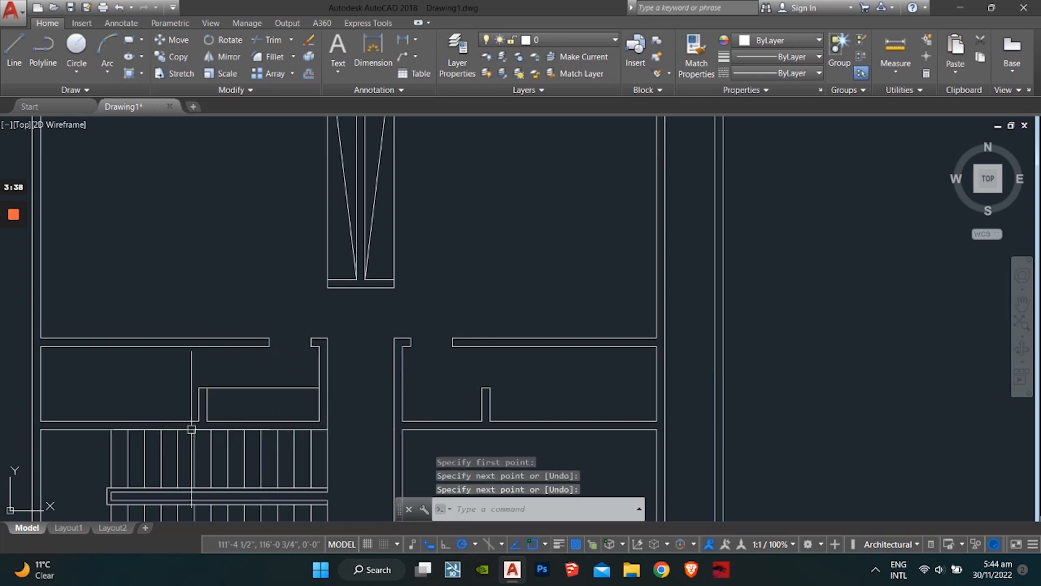
# Draw a diagonal line across the left closet from its lower-left to its upper-right corner.
pyautogui.press('Return')
pyautogui.click(207, 420)
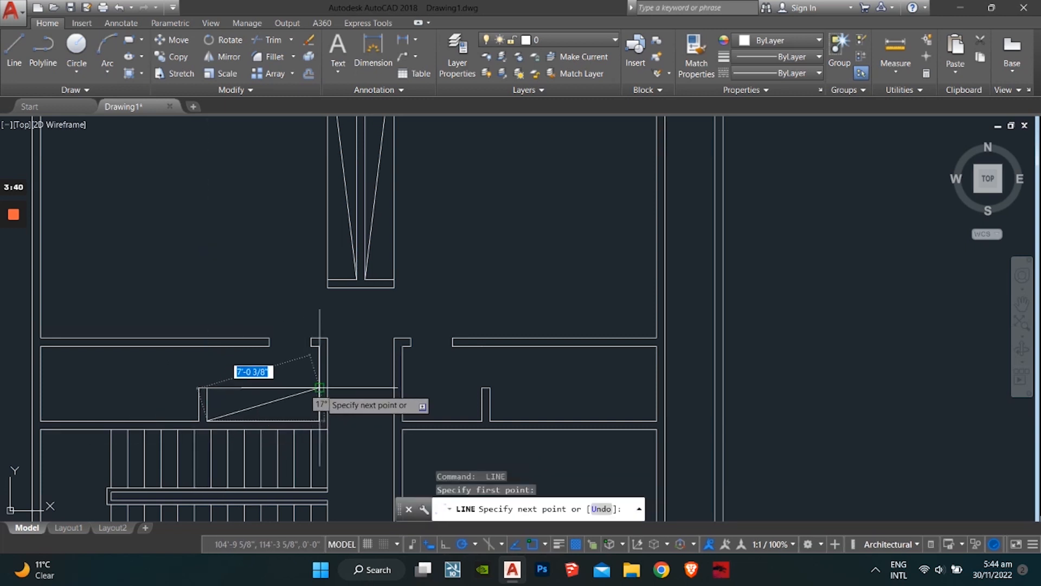
pyautogui.click(319, 387)
pyautogui.press('Escape')
pyautogui.press('Escape')
pyautogui.press('Escape')
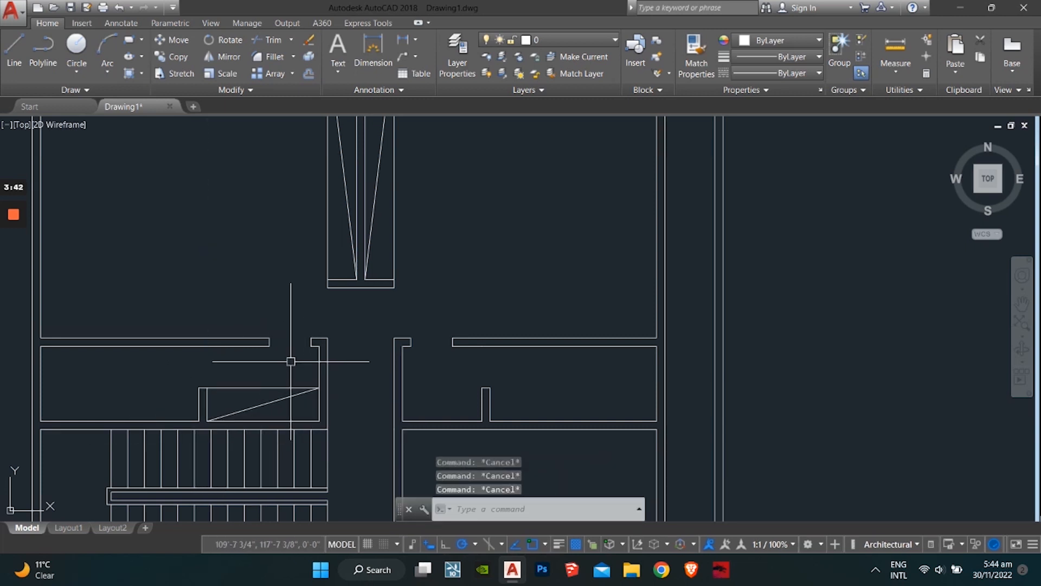
# Measure the distance from the door end of the wall down to the left closet's front with a temporary linear dimension, and delete it.
pyautogui.write('dli')
pyautogui.press('Return')
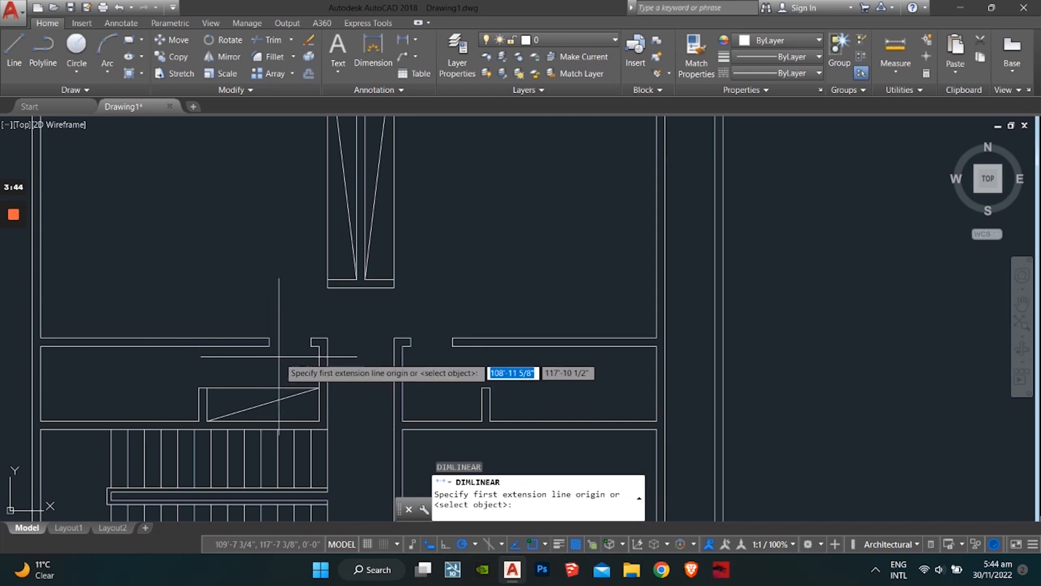
pyautogui.click(269, 346)
pyautogui.click(269, 387)
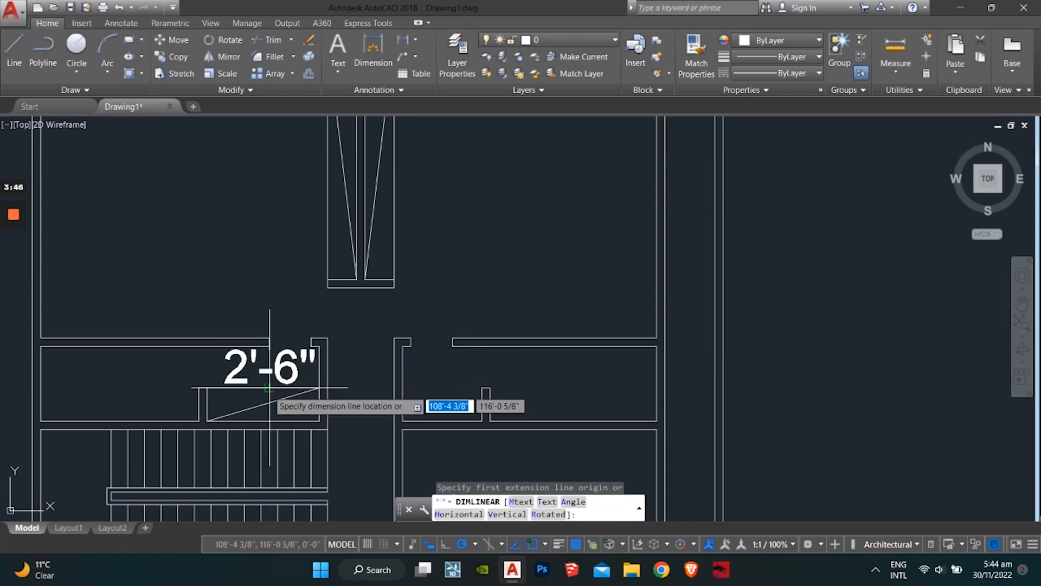
pyautogui.click(236, 382)
pyautogui.press('Escape')
pyautogui.press('Escape')
pyautogui.click(251, 374)
pyautogui.press('Delete')
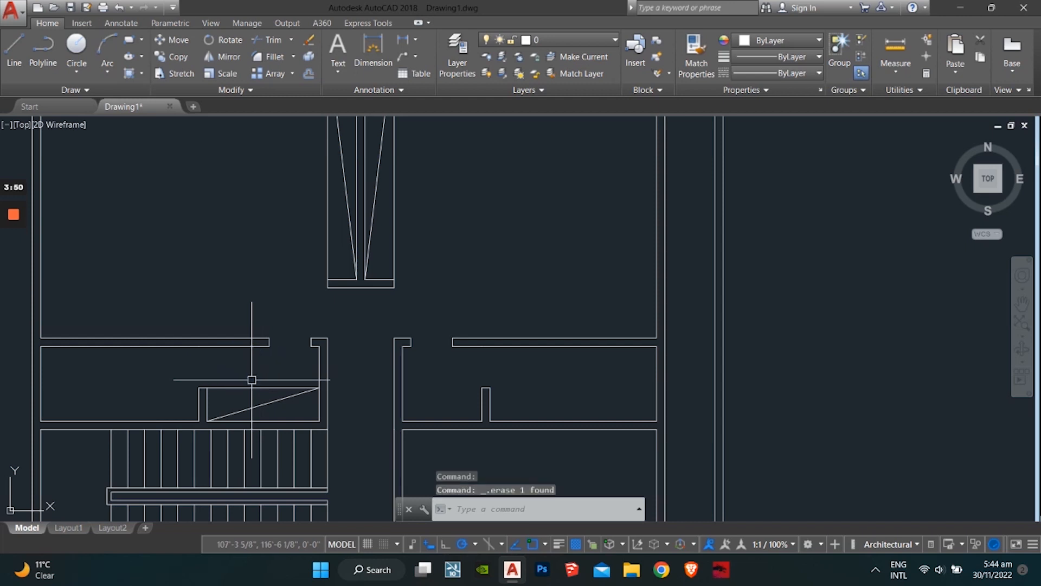
pyautogui.press('Escape')
pyautogui.press('Escape')
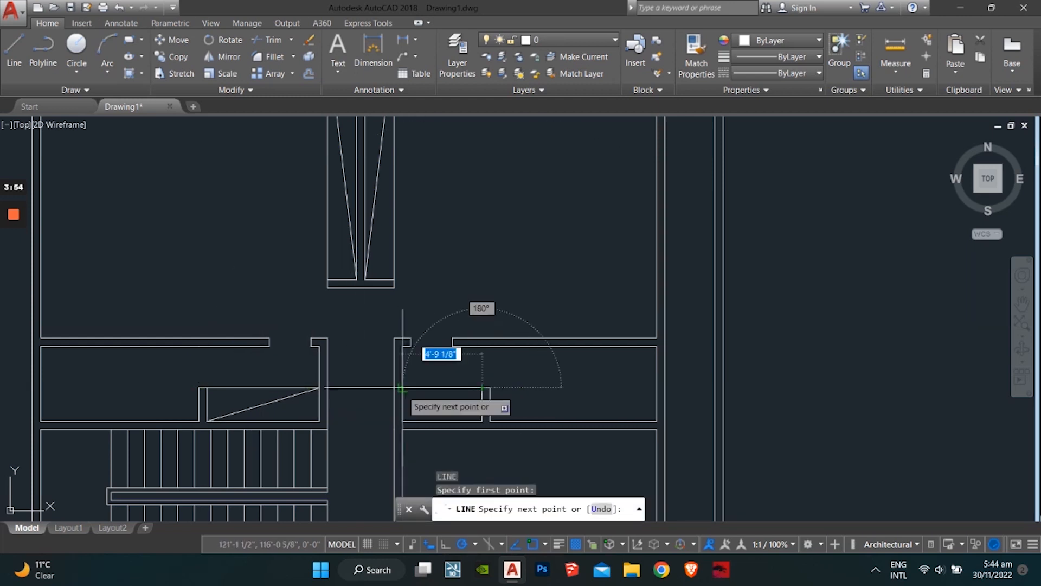
# Close the right closet with a horizontal line from the stub's top to the corridor wall, and draw its lower-left to upper-right diagonal.
pyautogui.press('Return')
pyautogui.press('Return')
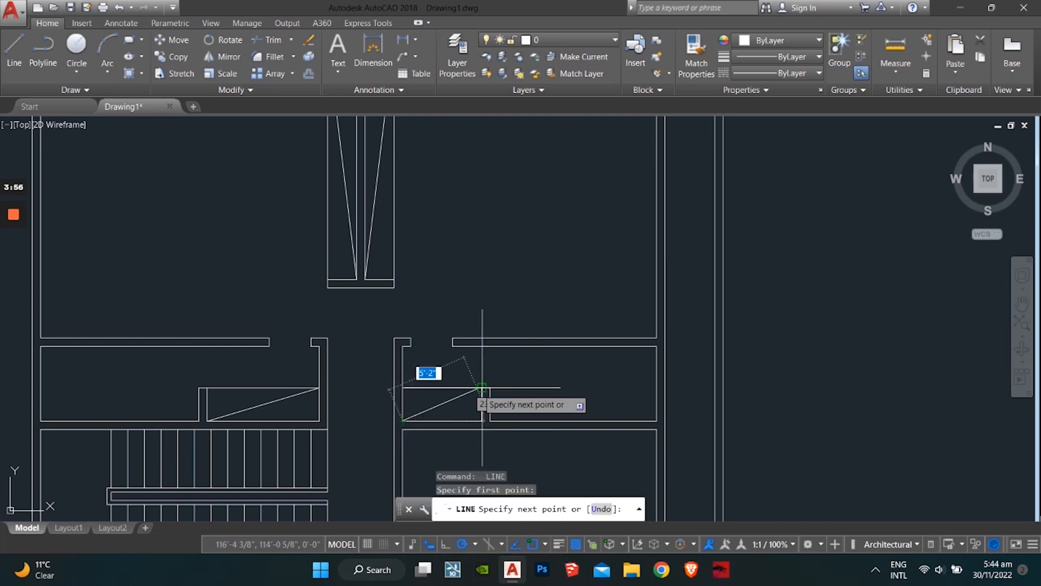
pyautogui.scroll(-3, 482, 388)
pyautogui.press('Escape')
pyautogui.press('Escape')
pyautogui.press('Escape')
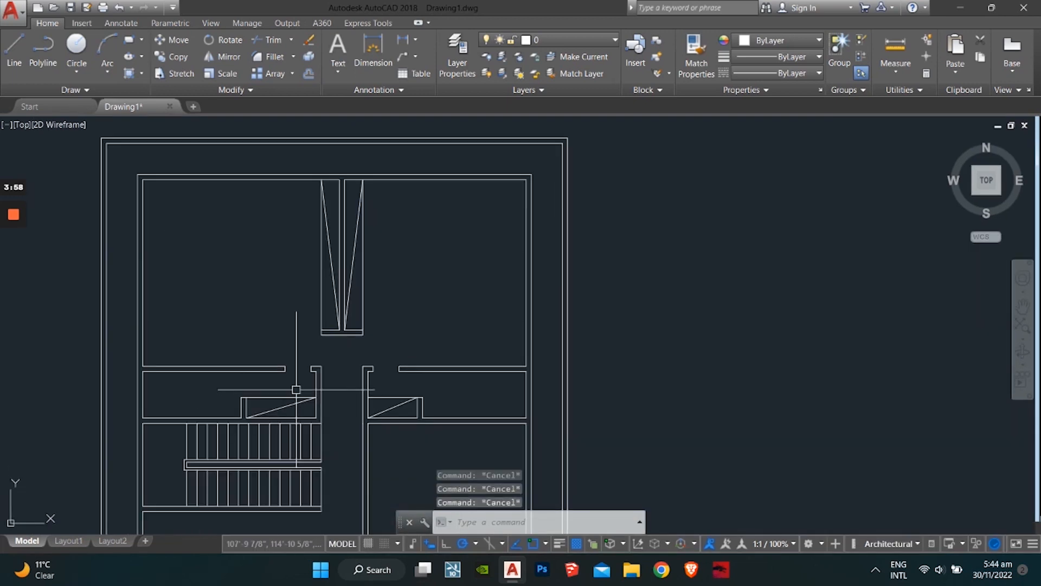
# Look over the floor plan from the new closets and staircase to the lower rooms and back to the top wall.
pyautogui.scroll(2, 299, 402)
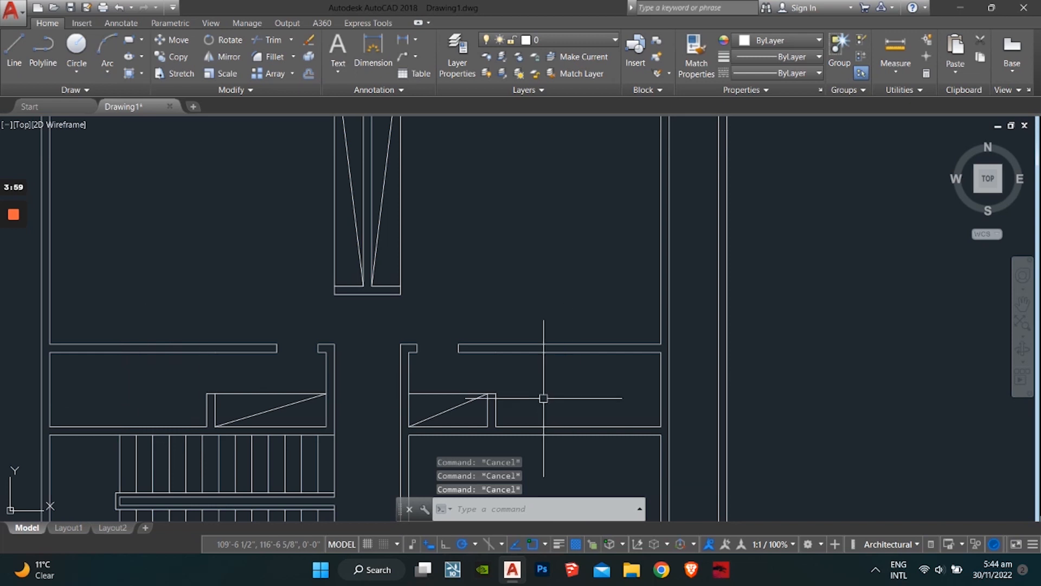
pyautogui.scroll(-3, 544, 399)
pyautogui.moveTo(464, 348); pyautogui.dragTo(251, 377, button='middle')
pyautogui.scroll(-2, 249, 233)
pyautogui.moveTo(249, 232); pyautogui.dragTo(331, 187, button='middle')
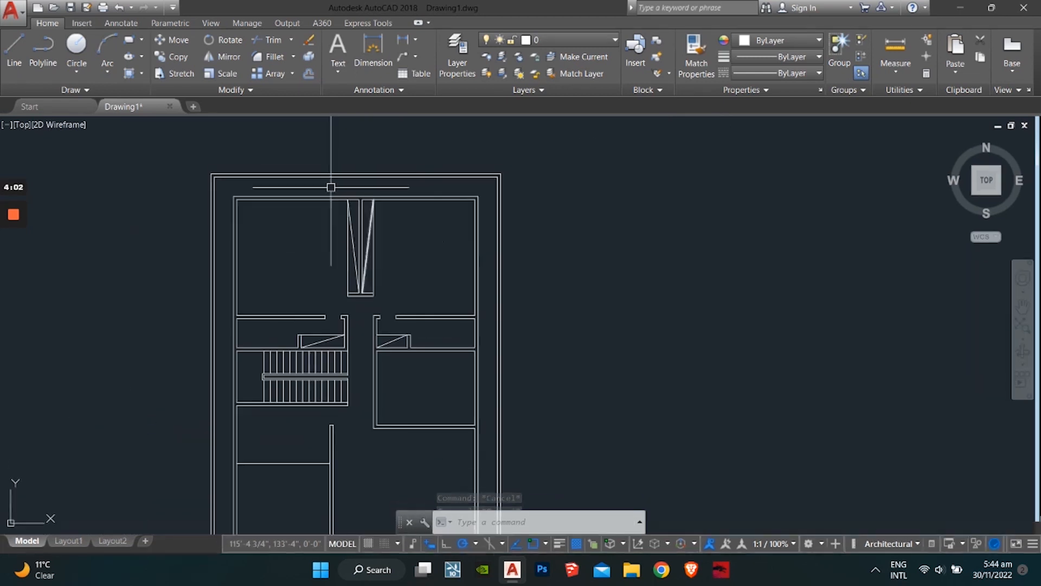
pyautogui.moveTo(372, 263); pyautogui.dragTo(337, 311, button='middle')
pyautogui.moveTo(338, 424); pyautogui.dragTo(298, 269, button='middle')
pyautogui.scroll(-1, 326, 312)
pyautogui.scroll(3, 275, 320)
pyautogui.scroll(-1, 304, 310)
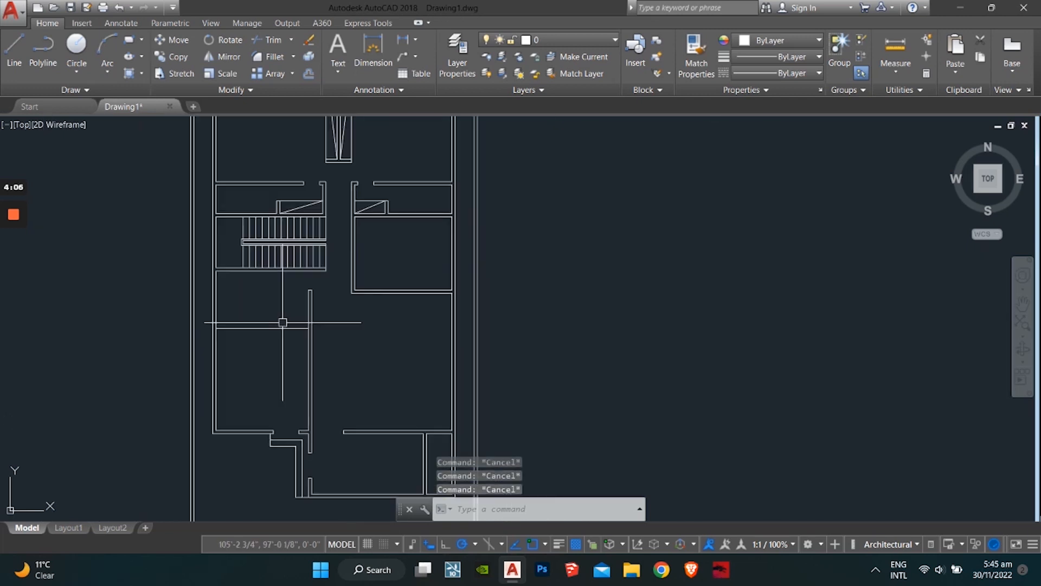
pyautogui.moveTo(283, 325); pyautogui.dragTo(235, 371, button='middle')
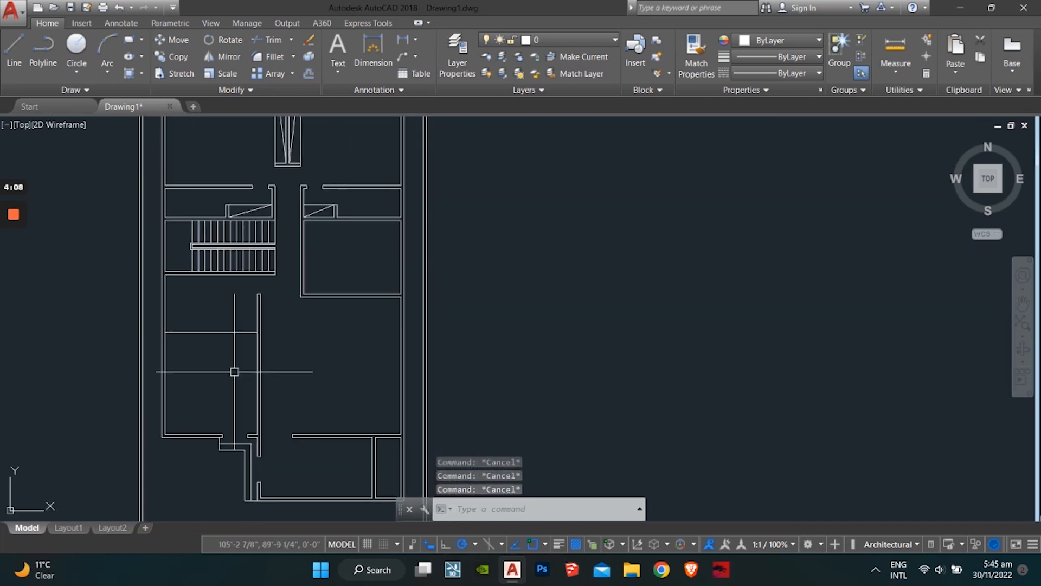
pyautogui.scroll(-1, 278, 369)
pyautogui.scroll(4, 279, 297)
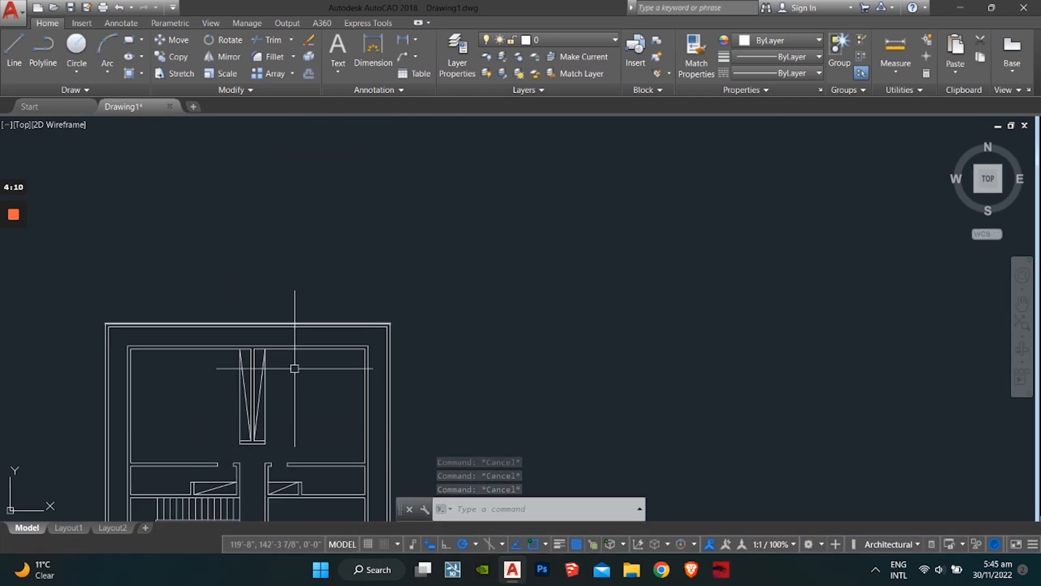
pyautogui.moveTo(276, 367); pyautogui.dragTo(347, 388, button='middle')
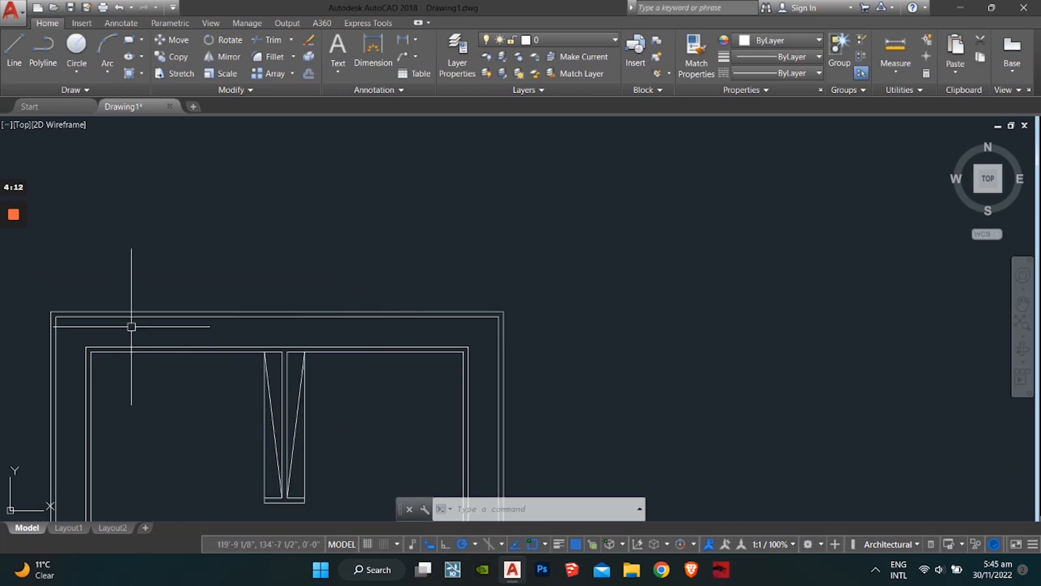
# Draw a short vertical line across the top wall at the midpoint of the upper-right room's inner wall line.
pyautogui.scroll(2, 389, 345)
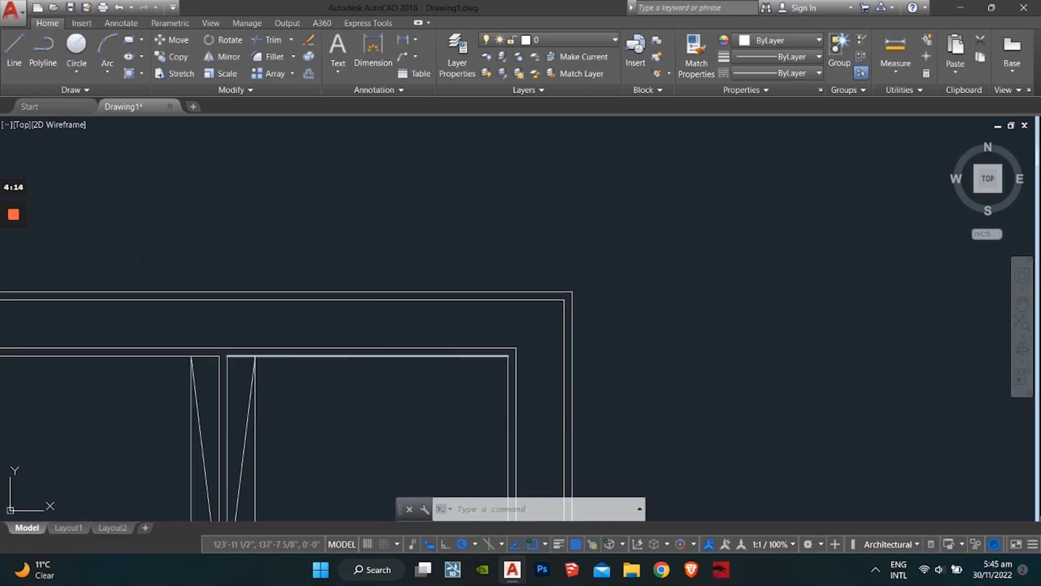
pyautogui.press('Escape')
pyautogui.press('Escape')
pyautogui.write('l')
pyautogui.press('Return')
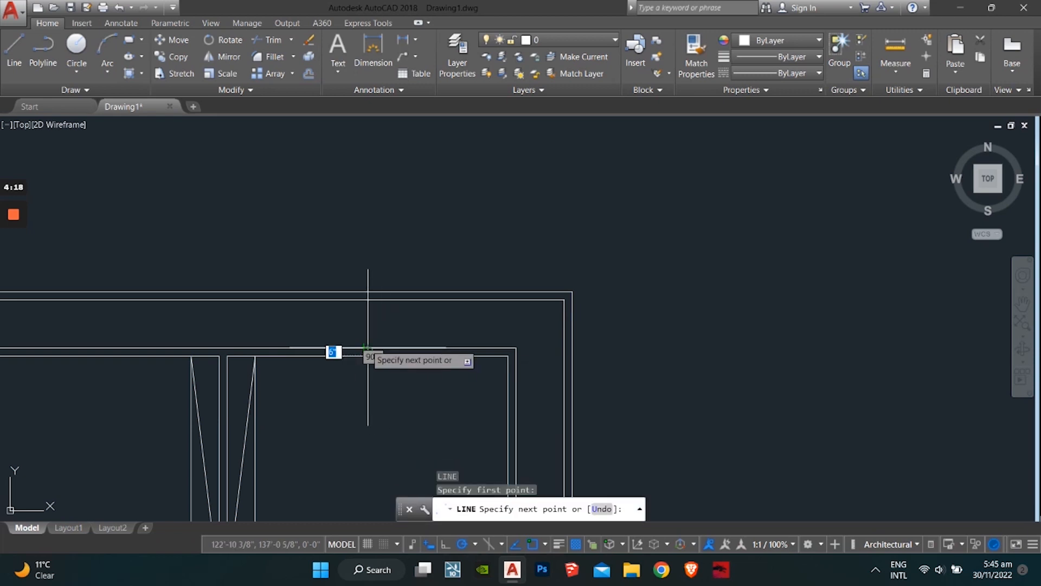
pyautogui.scroll(-2, 198, 379)
pyautogui.press('Escape')
pyautogui.press('Return')
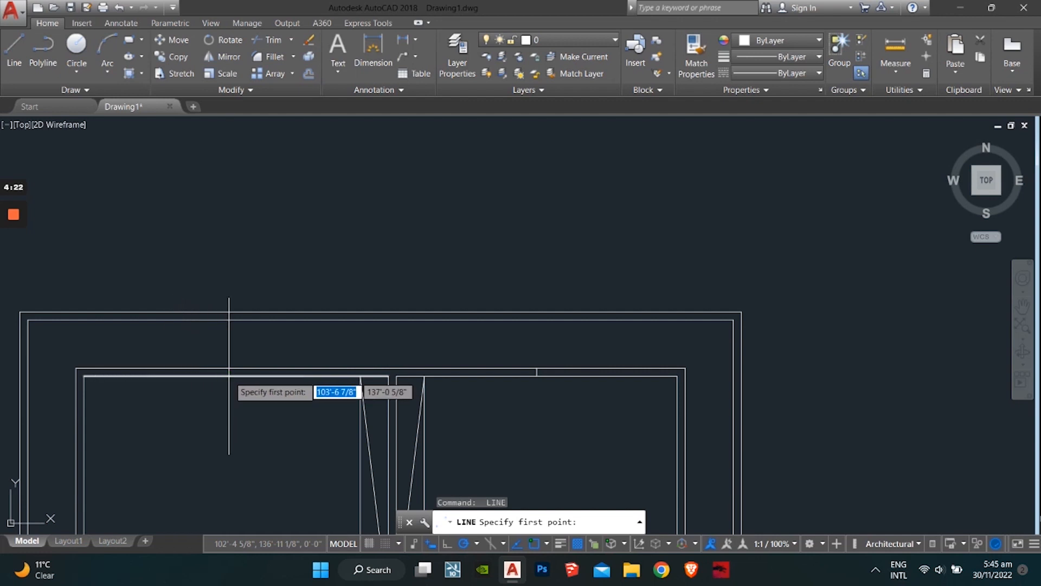
pyautogui.press('Escape')
# Measure the width along the top wall from the tall closet's right edge to the room's right inner corner with a linear dimension.
pyautogui.scroll(4, 661, 377)
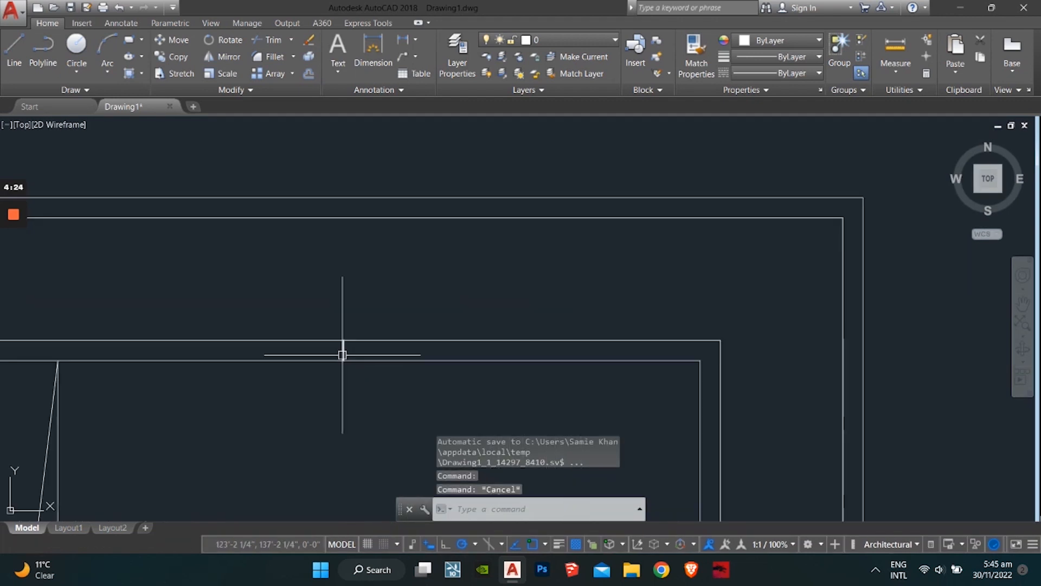
pyautogui.press('Escape')
pyautogui.write('dli')
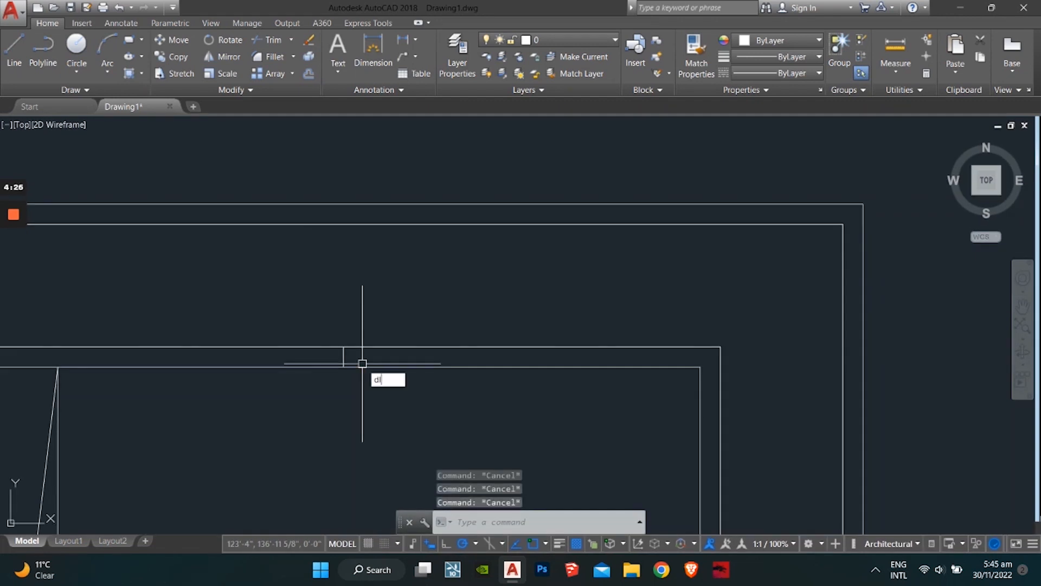
pyautogui.press('Return')
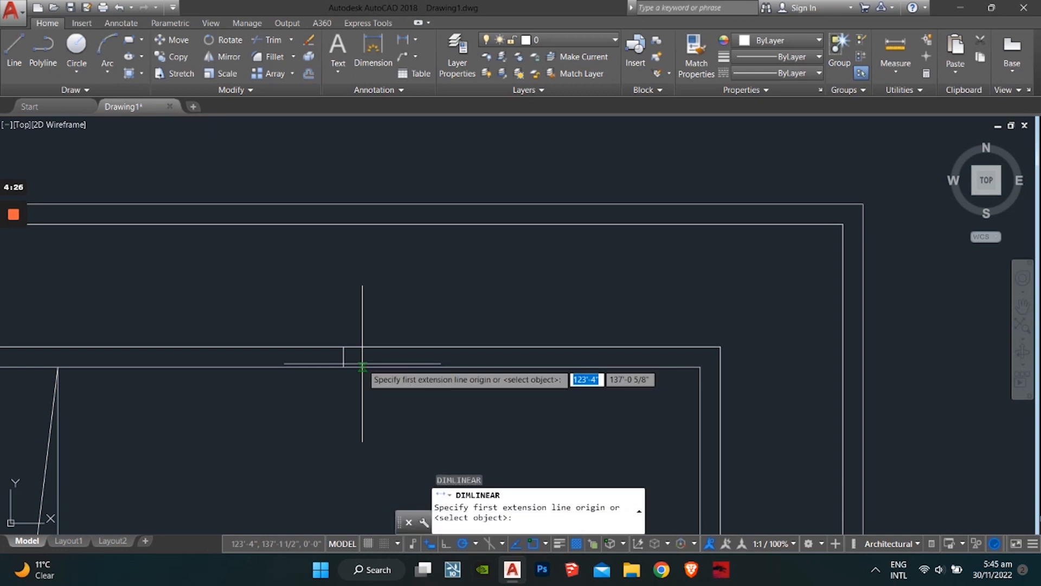
pyautogui.click(58, 367)
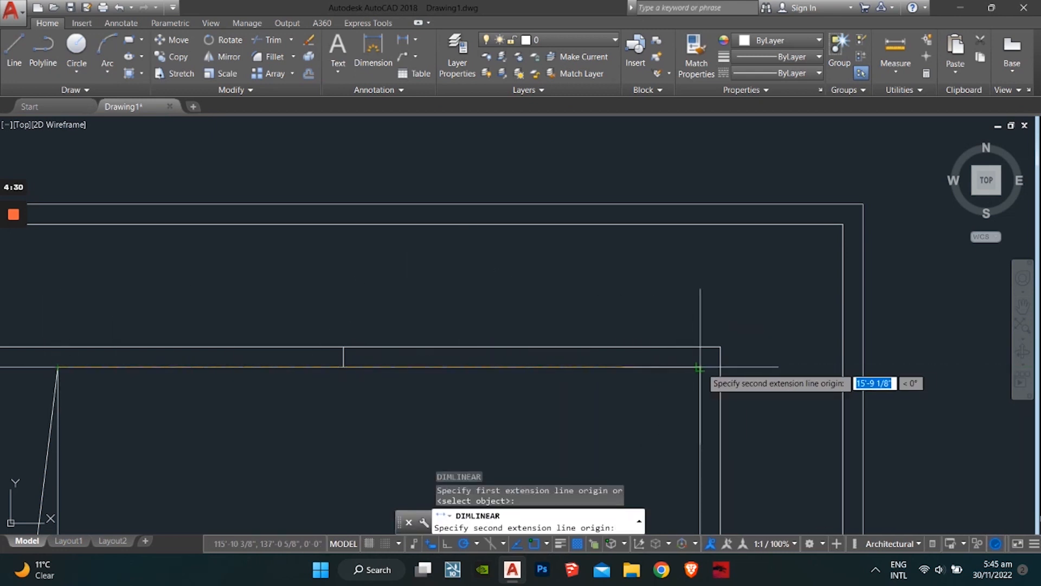
pyautogui.click(700, 367)
pyautogui.scroll(-3, 585, 374)
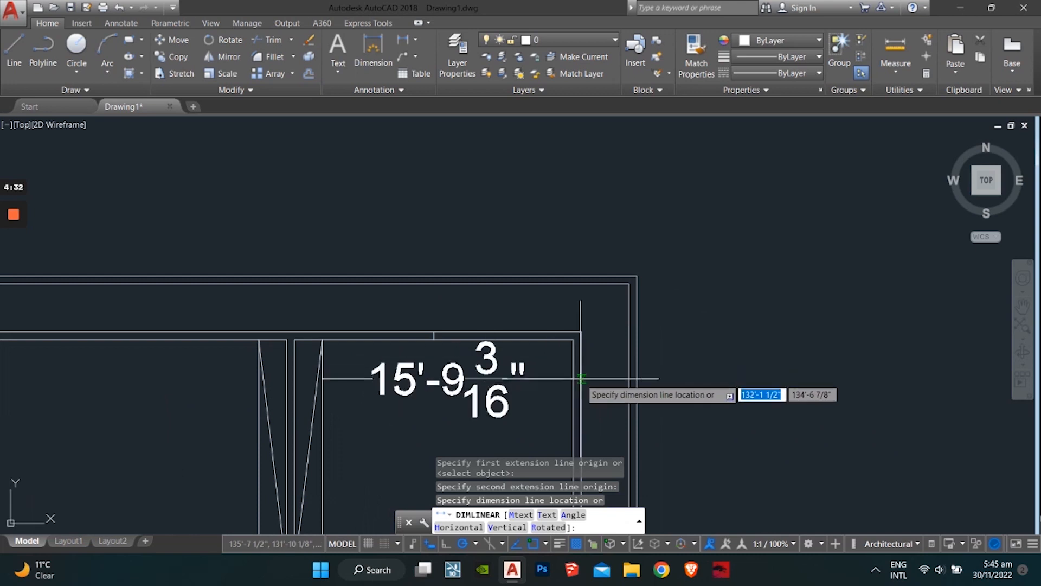
pyautogui.press('Escape')
pyautogui.press('Escape')
pyautogui.press('Escape')
pyautogui.scroll(4, 450, 342)
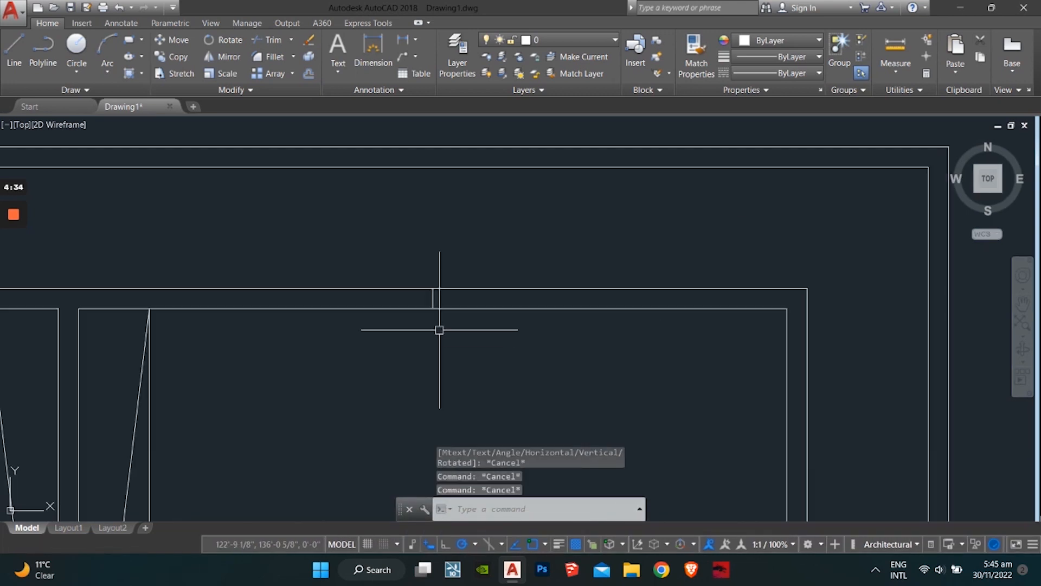
# Offset the short midpoint line across the top wall by 6' to both sides, and erase the original line.
pyautogui.moveTo(437, 328); pyautogui.dragTo(370, 355, button='middle')
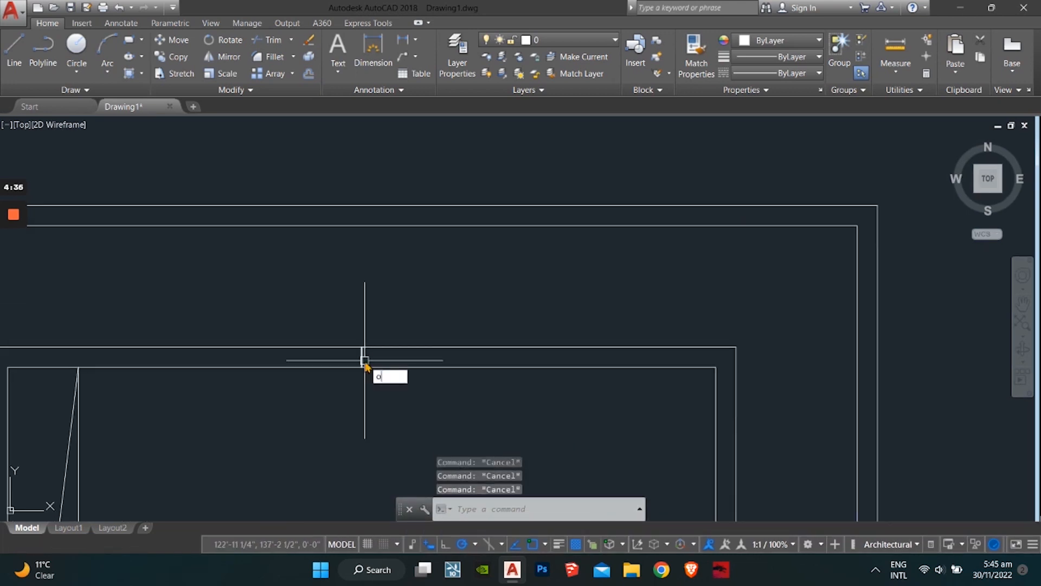
pyautogui.press('Return')
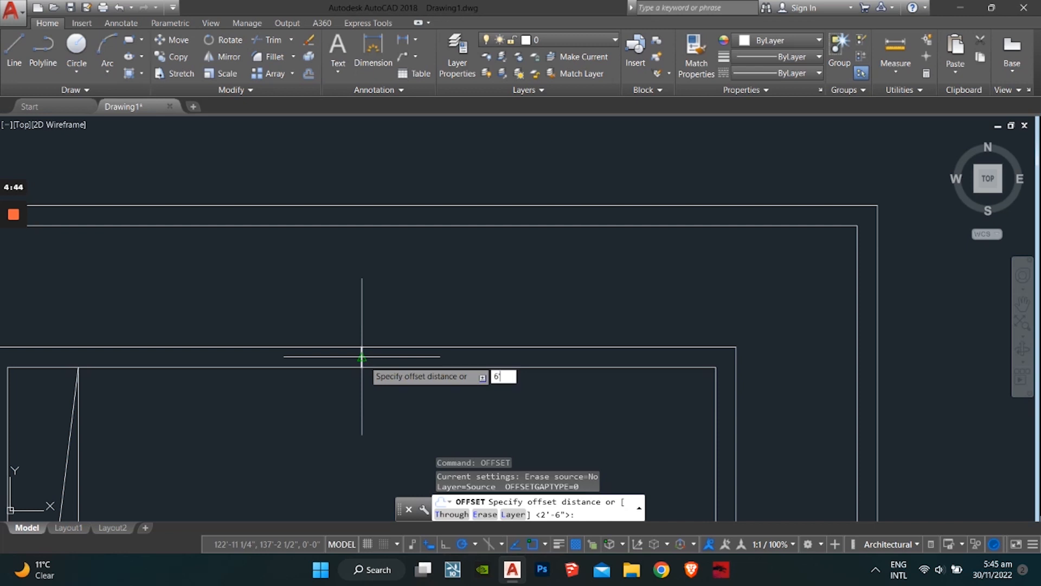
pyautogui.press('Return')
pyautogui.click(360, 355)
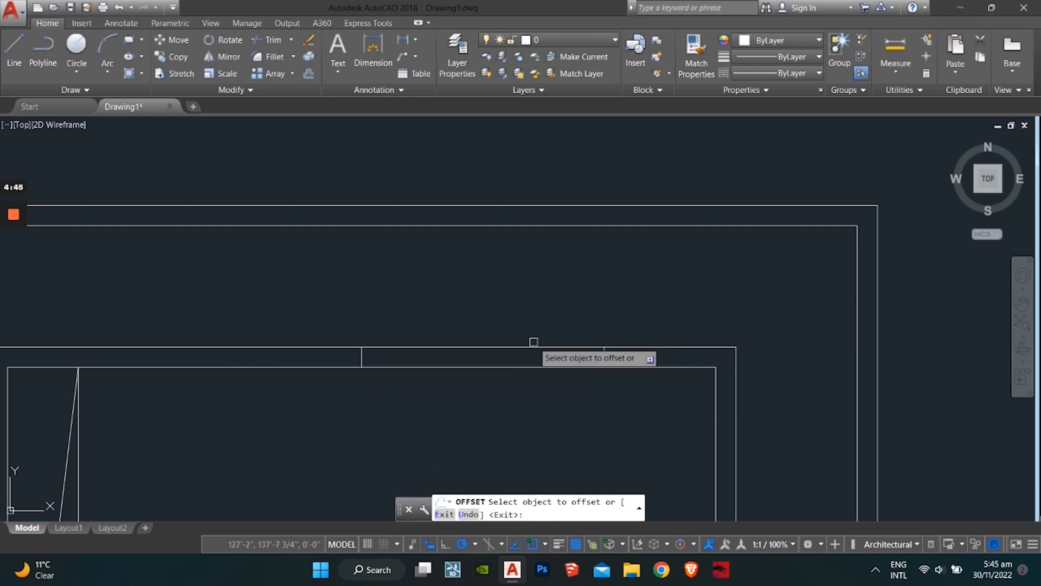
pyautogui.click(535, 342)
pyautogui.click(365, 355)
pyautogui.click(139, 372)
pyautogui.press('Escape')
pyautogui.press('Escape')
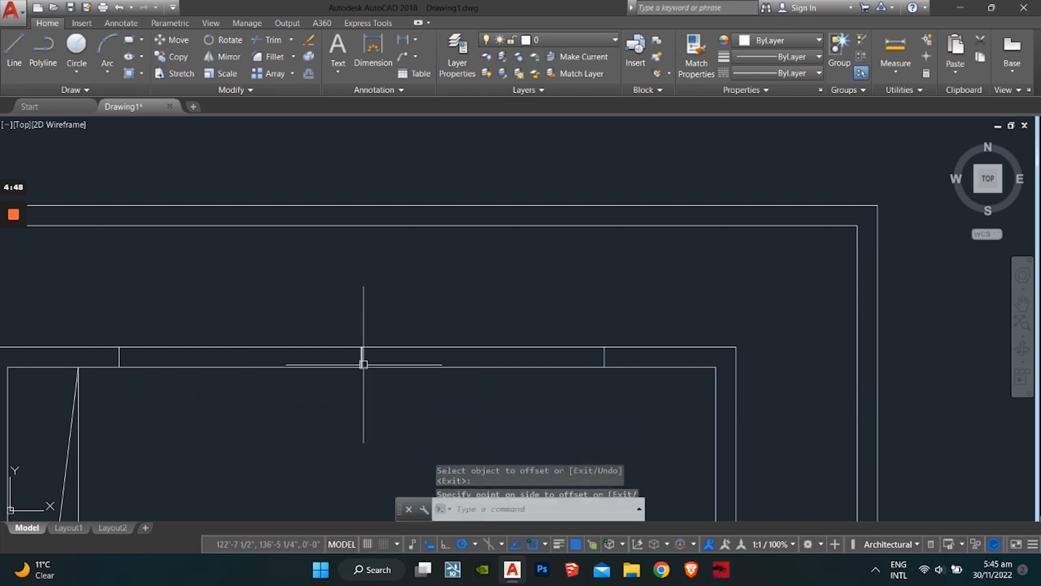
pyautogui.click(362, 359)
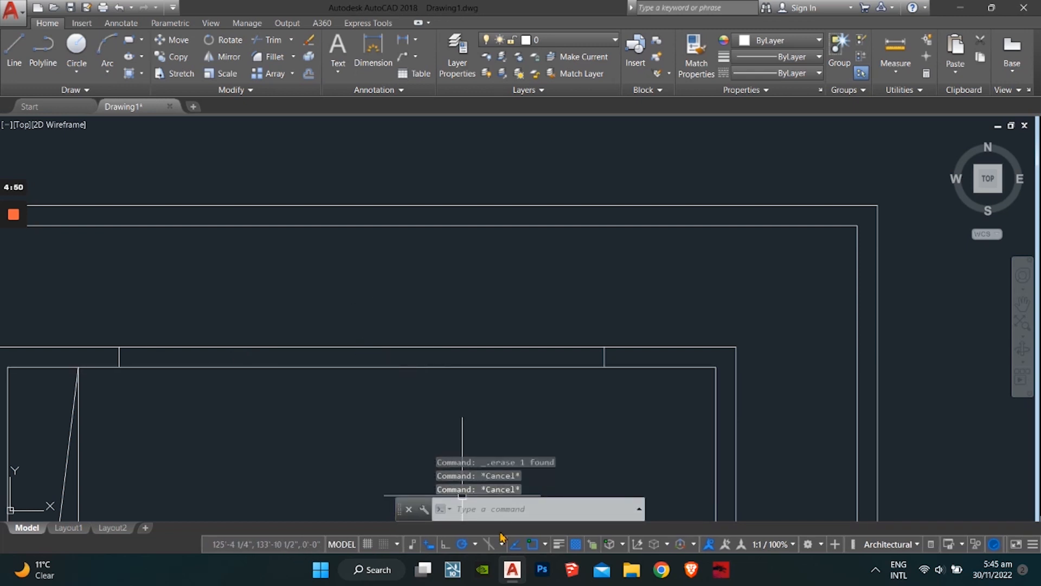
pyautogui.write('l')
pyautogui.press('Return')
pyautogui.press('Escape')
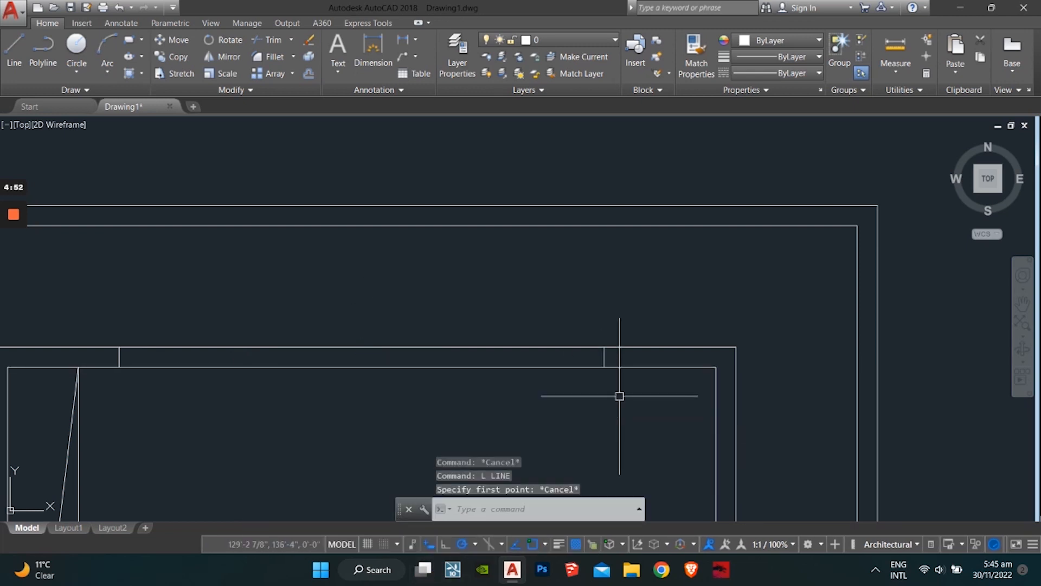
pyautogui.scroll(4, 607, 358)
pyautogui.press('Return')
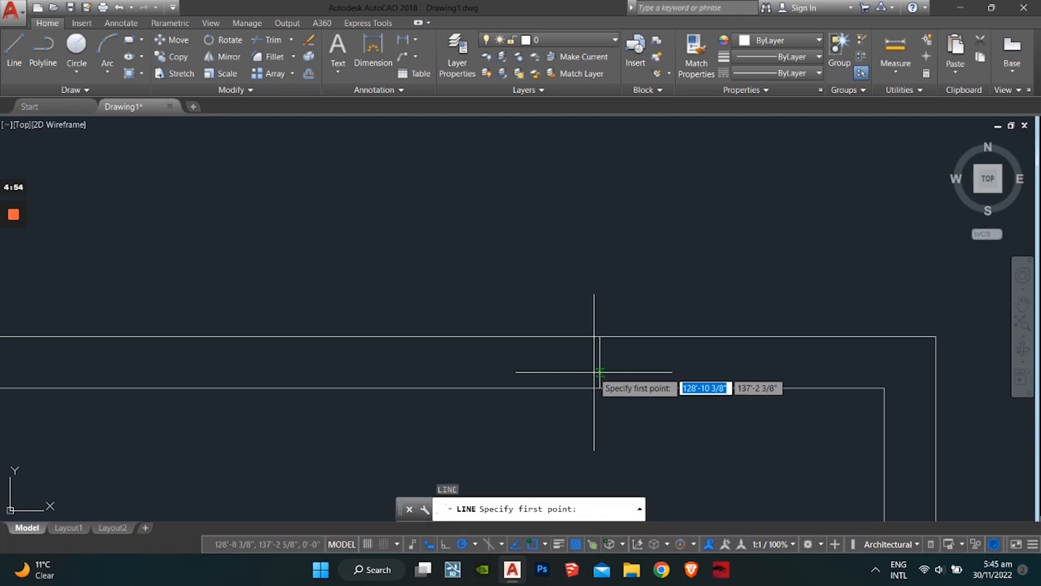
pyautogui.click(599, 362)
pyautogui.moveTo(301, 366); pyautogui.dragTo(446, 360, button='middle')
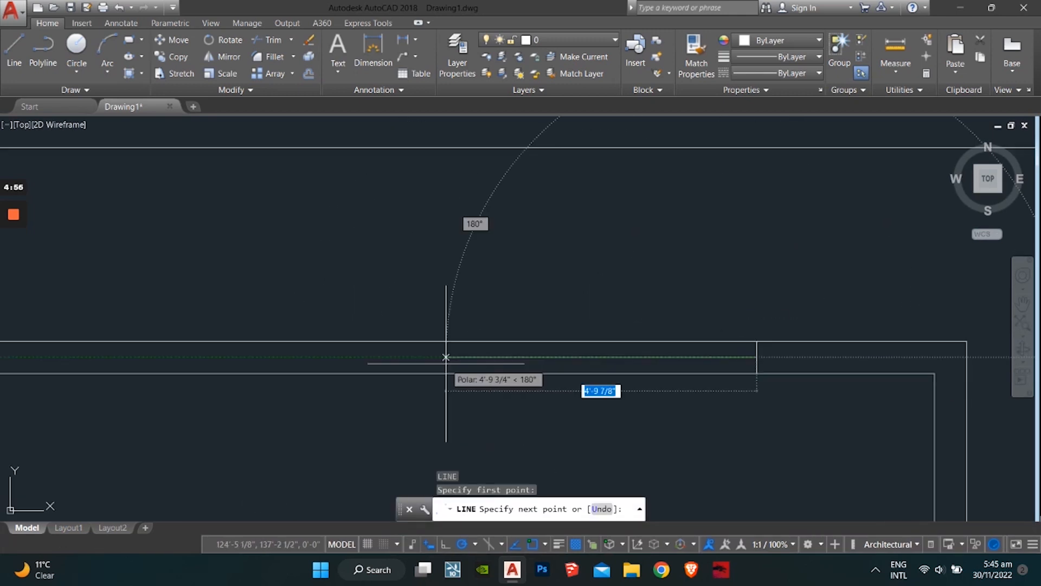
pyautogui.scroll(-3, 446, 360)
pyautogui.press('Escape')
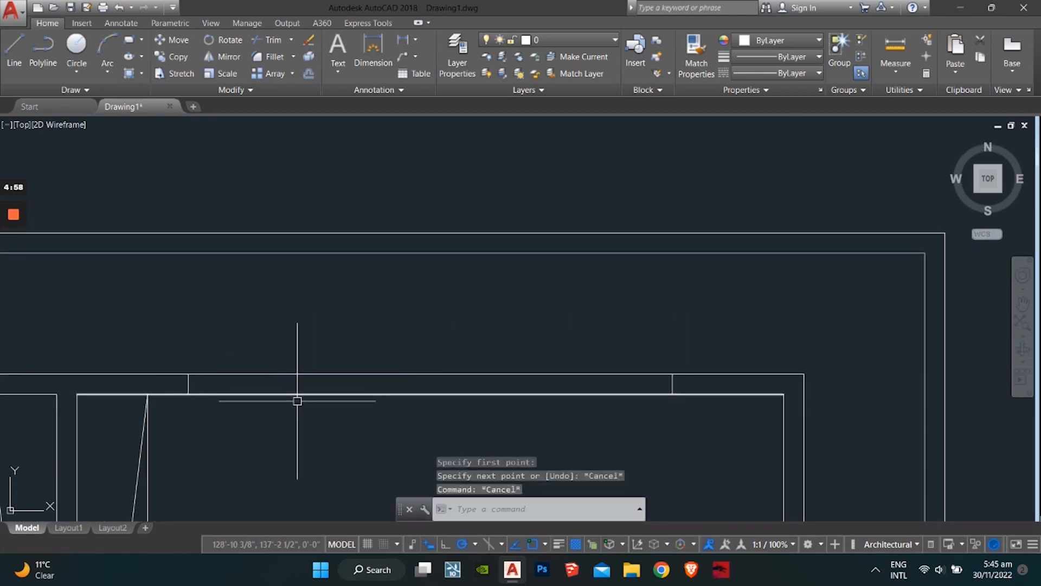
# Draw a horizontal centre line within the top wall between the midpoints of the two offset window jamb lines.
pyautogui.press('Return')
pyautogui.scroll(2, 704, 383)
pyautogui.click(729, 386)
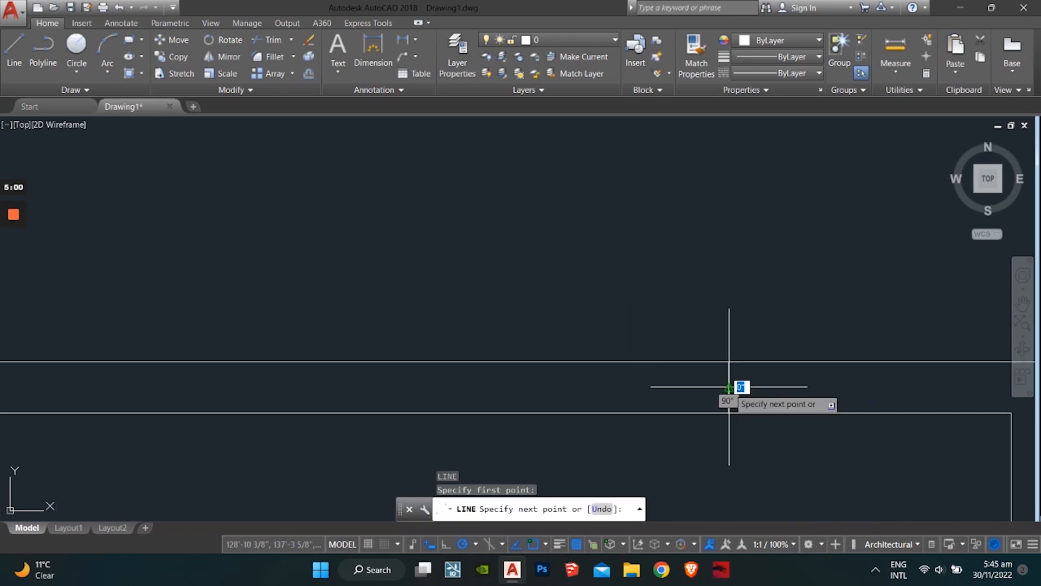
pyautogui.scroll(-2, 179, 384)
pyautogui.moveTo(179, 384); pyautogui.dragTo(614, 405, button='middle')
pyautogui.scroll(2, 352, 407)
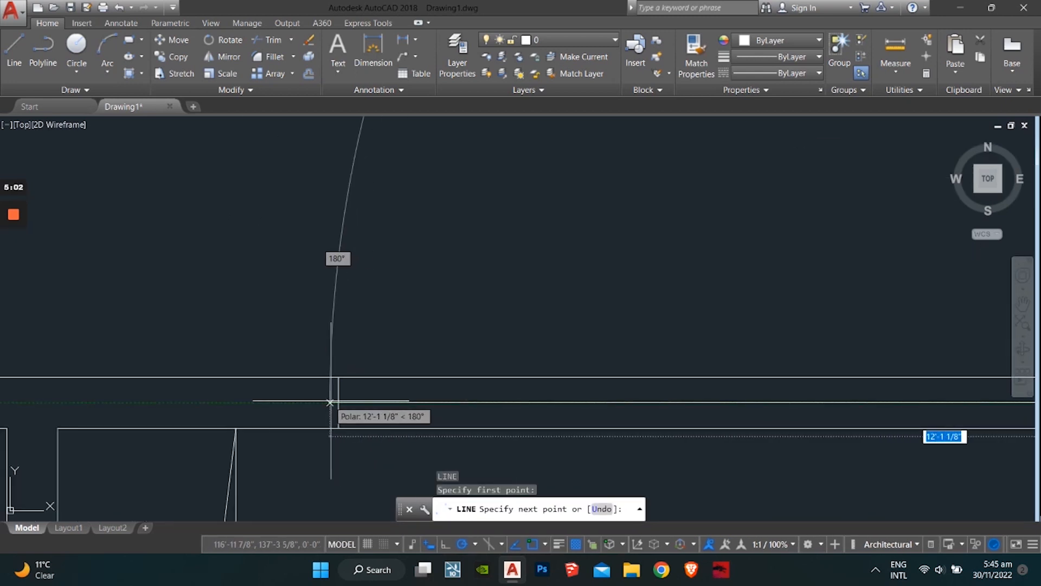
pyautogui.press('Escape')
pyautogui.press('Escape')
pyautogui.press('Escape')
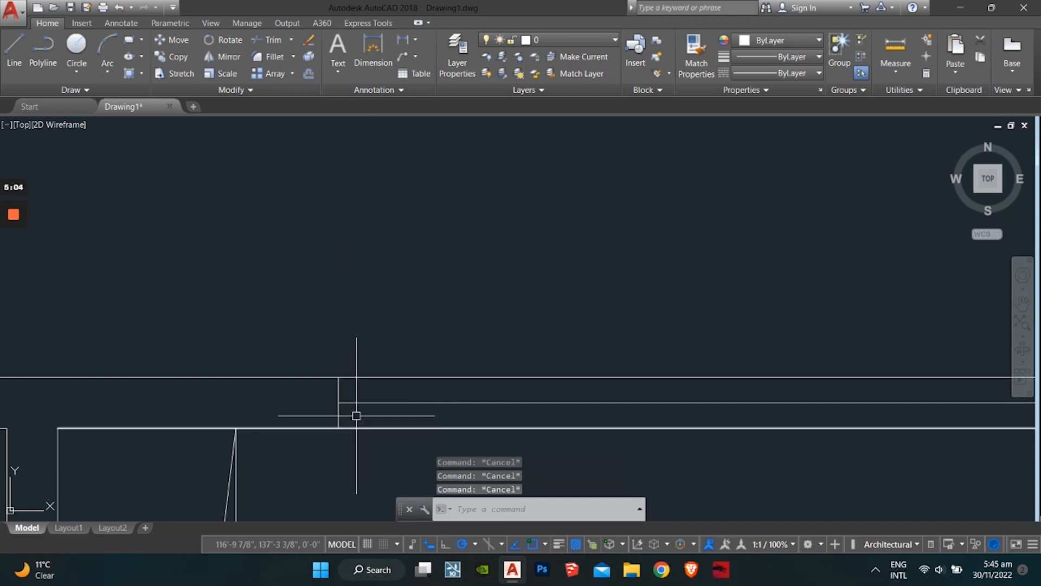
# Draw two short lines along the left window jamb, from the centre line up to the outer wall line and down to the inner one.
pyautogui.press('Return')
pyautogui.scroll(2, 342, 395)
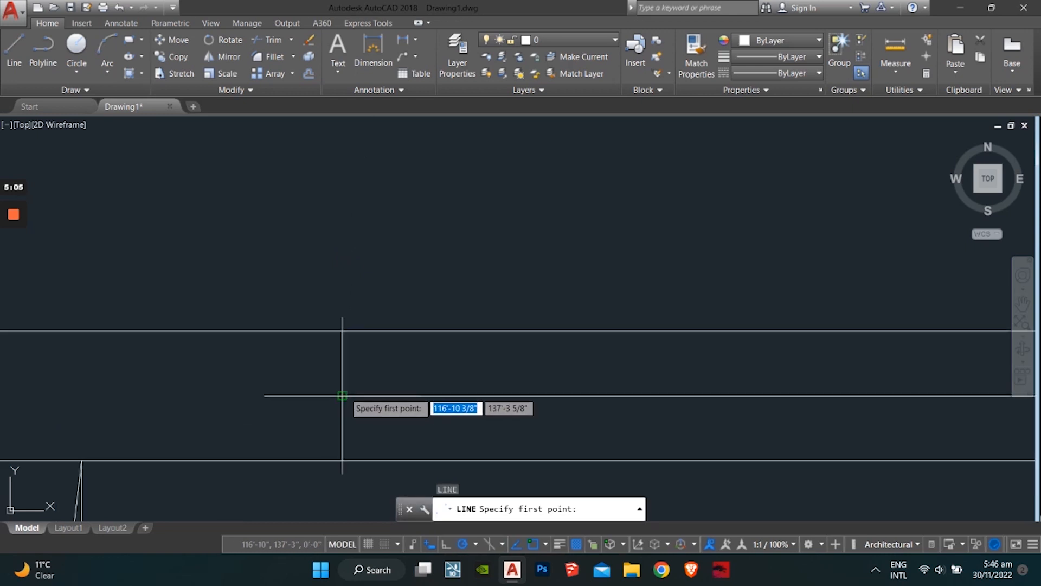
pyautogui.click(342, 395)
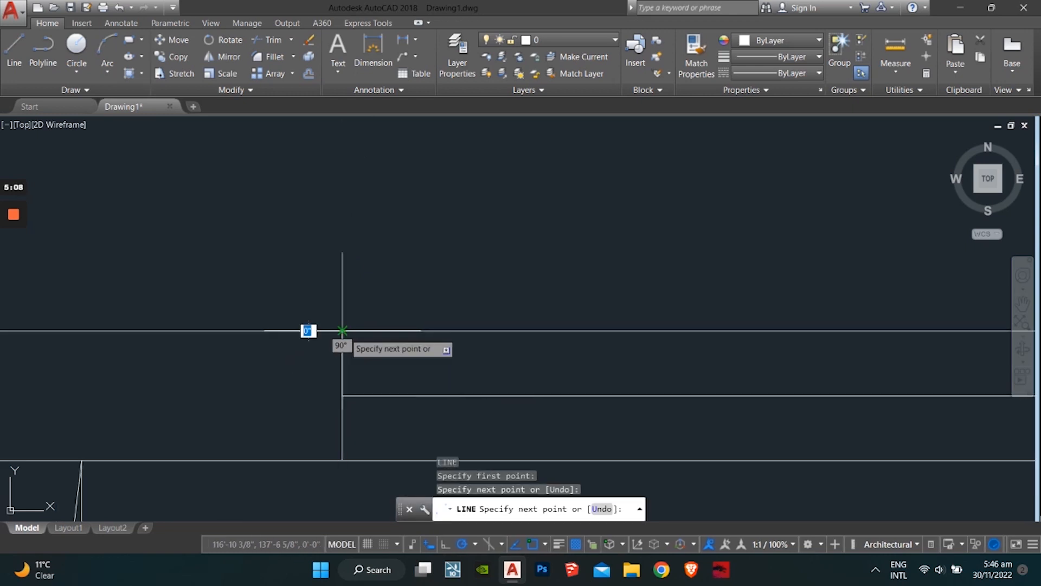
pyautogui.press('Escape')
pyautogui.press('Return')
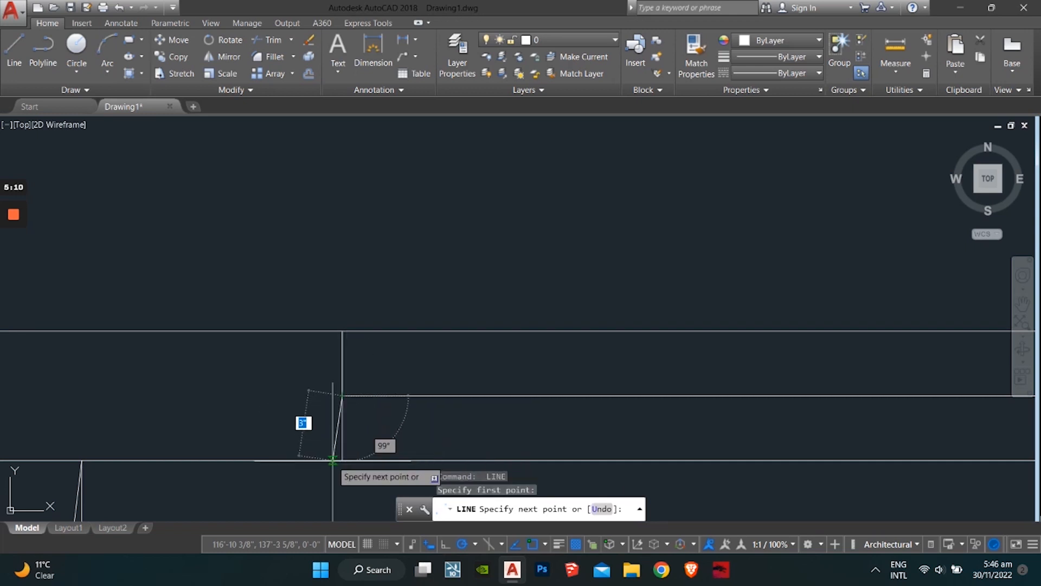
pyautogui.press('Escape')
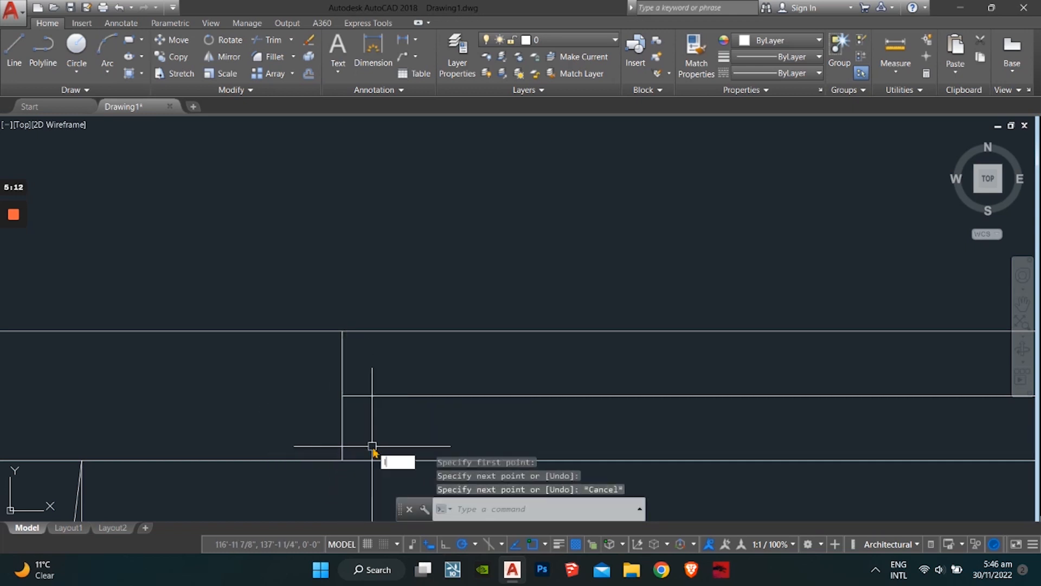
# Draw a horizontal window line from the midpoint of the left jamb's lower half across to the right jamb.
pyautogui.press('Return')
pyautogui.click(342, 428)
pyautogui.scroll(-6, 615, 418)
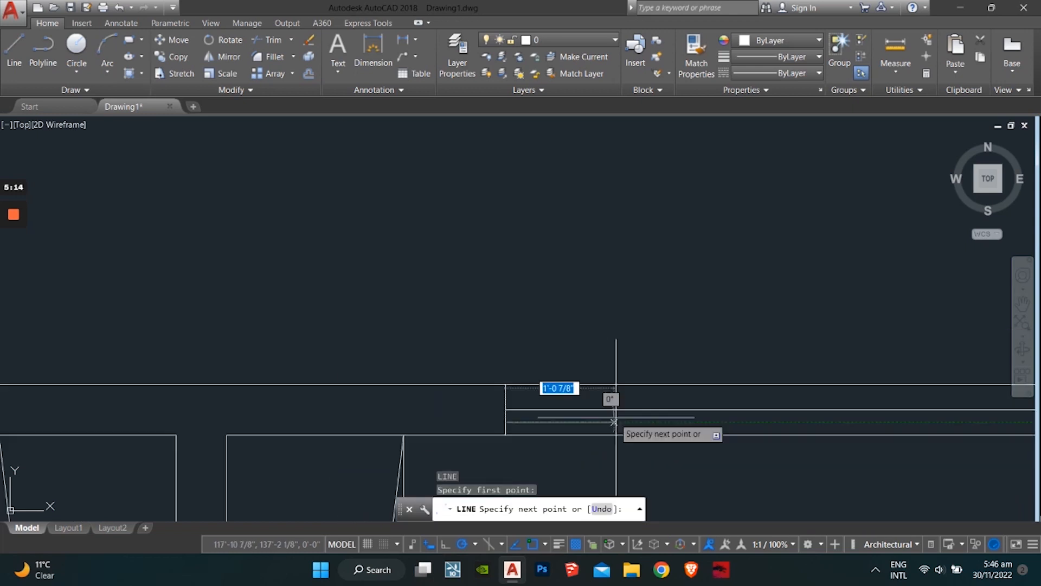
pyautogui.moveTo(615, 418); pyautogui.dragTo(266, 445, button='middle')
pyautogui.scroll(2, 678, 407)
pyautogui.click(672, 410)
pyautogui.press('Return')
pyautogui.scroll(-3, 309, 388)
pyautogui.scroll(3, 265, 445)
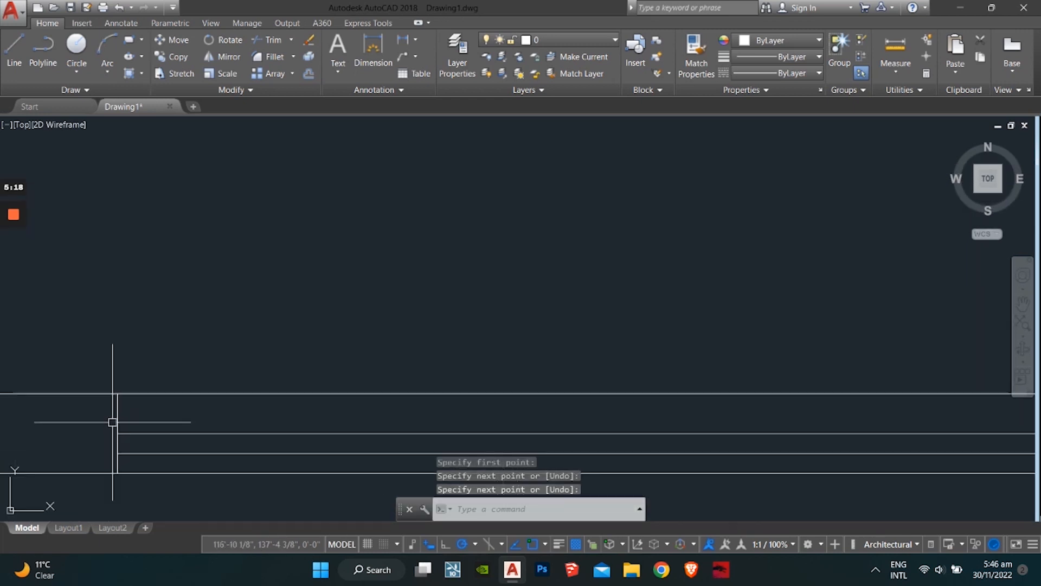
# Draw a 12' horizontal window line from the midpoint of the left jamb's upper half to the right jamb.
pyautogui.press('Return')
pyautogui.click(117, 413)
pyautogui.moveTo(819, 413); pyautogui.dragTo(23, 403, button='middle')
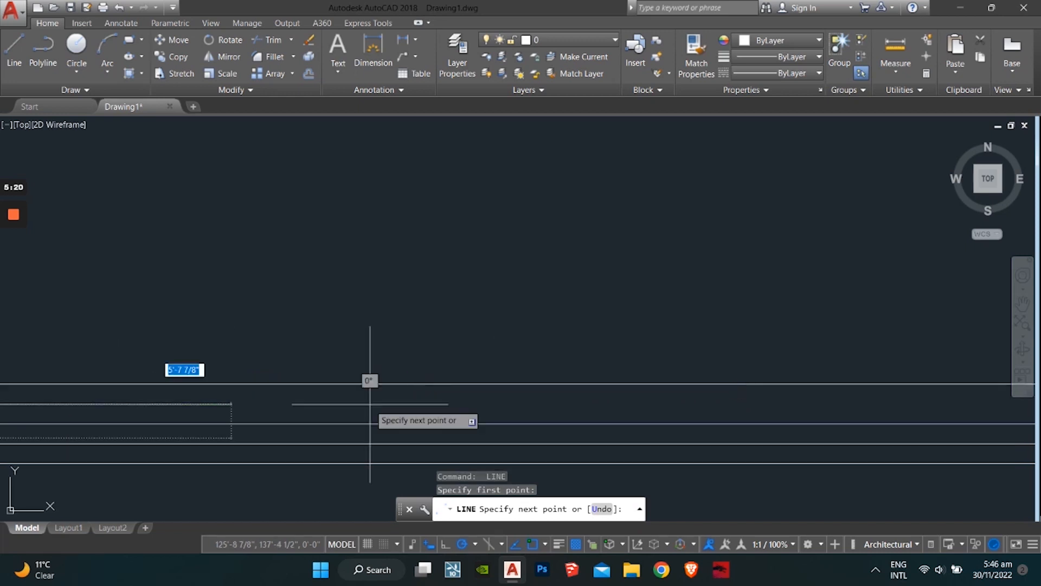
pyautogui.moveTo(754, 395); pyautogui.dragTo(6, 425, button='middle')
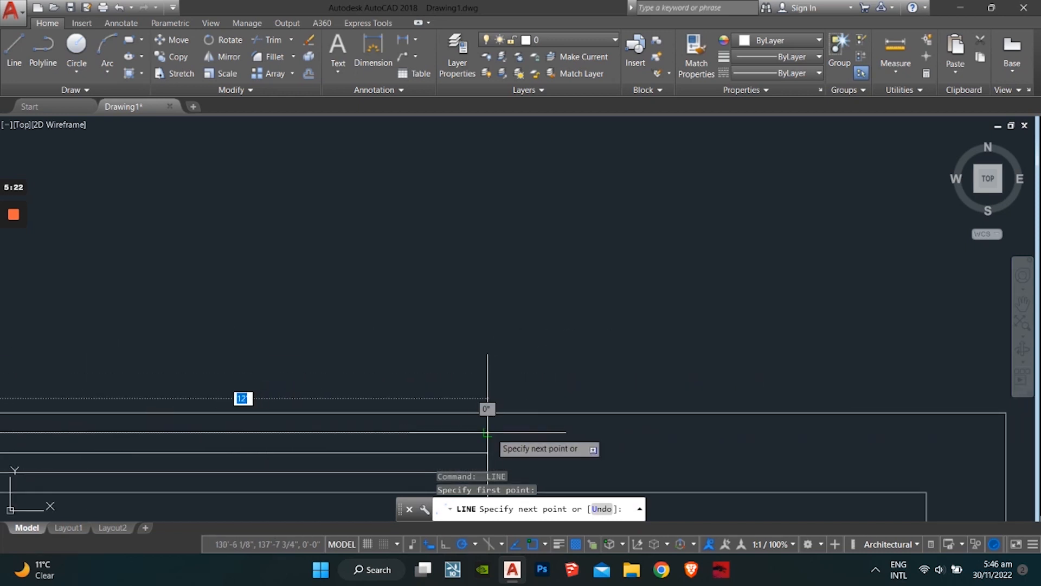
pyautogui.click(487, 432)
pyautogui.press('Escape')
# Look over the parallel window lines between the two jambs in the upper-right room's top wall.
pyautogui.scroll(-4, 436, 433)
pyautogui.moveTo(344, 460); pyautogui.dragTo(439, 426, button='middle')
pyautogui.scroll(2, 289, 399)
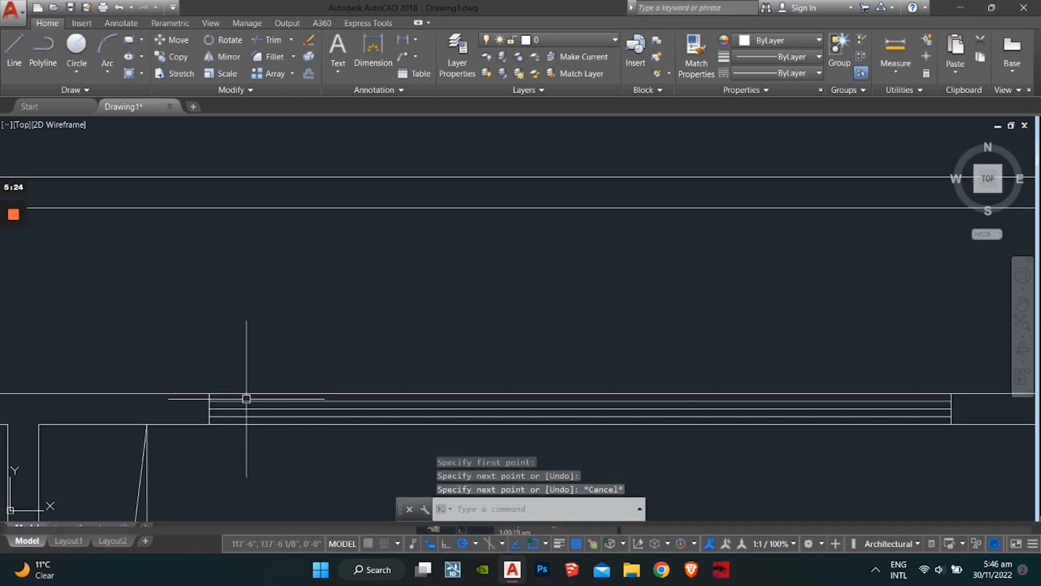
pyautogui.scroll(1, 246, 399)
pyautogui.scroll(2, 441, 418)
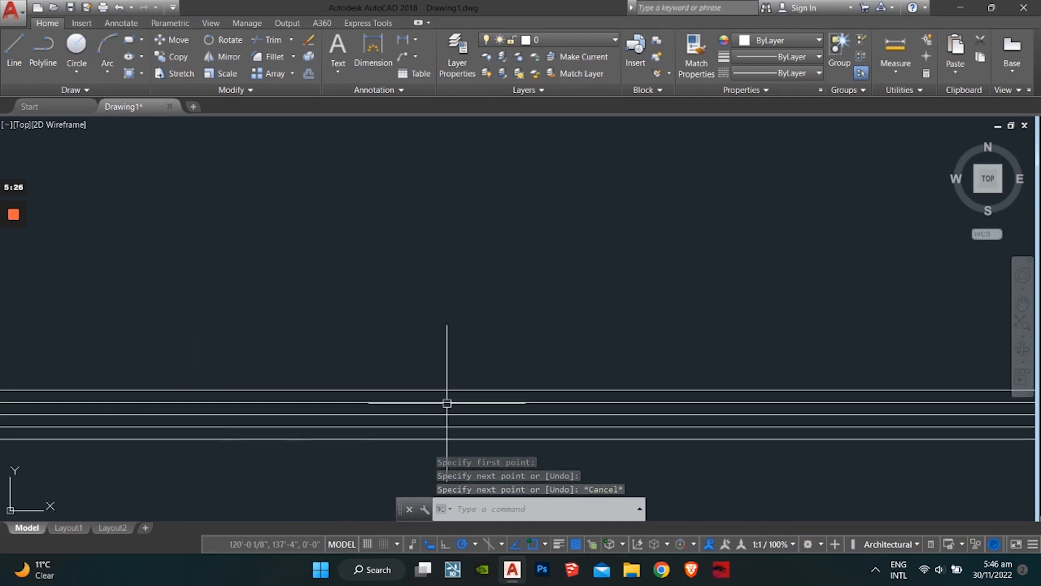
pyautogui.scroll(-1, 446, 403)
pyautogui.moveTo(597, 408); pyautogui.dragTo(414, 409, button='middle')
pyautogui.scroll(-1, 273, 401)
# Draw short lines from the upper-left room's inner corner up to the outer top wall line and left to the outer side wall line.
pyautogui.moveTo(274, 404); pyautogui.dragTo(778, 337, button='middle')
pyautogui.moveTo(326, 388); pyautogui.dragTo(523, 380, button='middle')
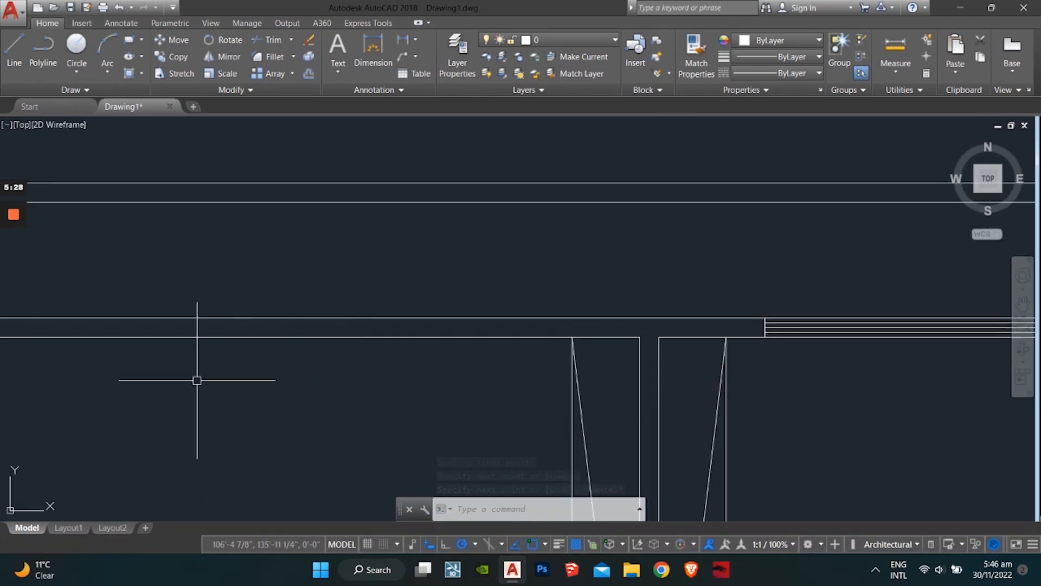
pyautogui.scroll(-2, 570, 395)
pyautogui.moveTo(183, 358); pyautogui.dragTo(385, 358, button='middle')
pyautogui.moveTo(314, 401); pyautogui.dragTo(339, 393, button='middle')
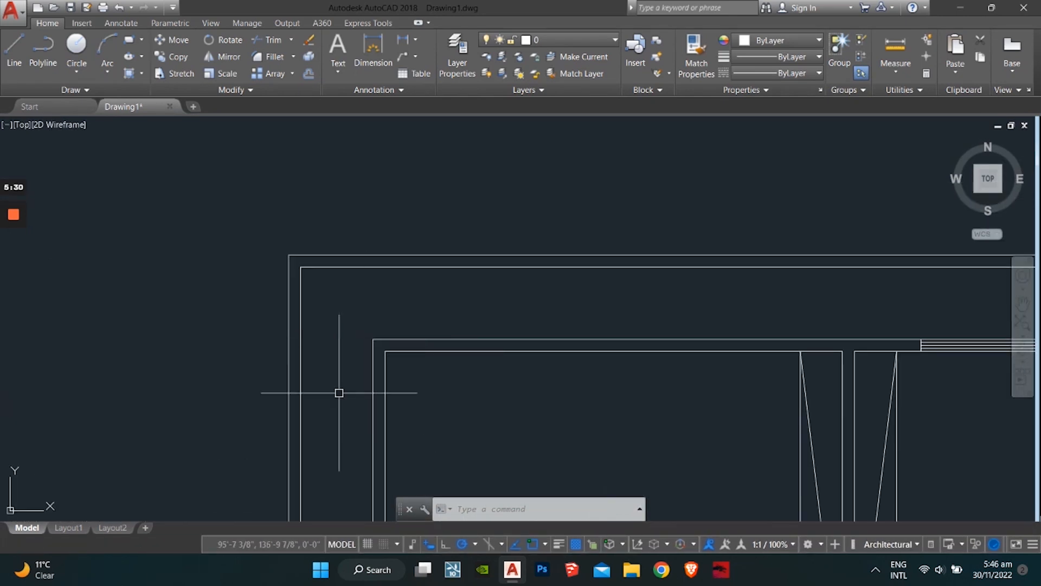
pyautogui.scroll(3, 445, 365)
pyautogui.press('Escape')
pyautogui.press('Escape')
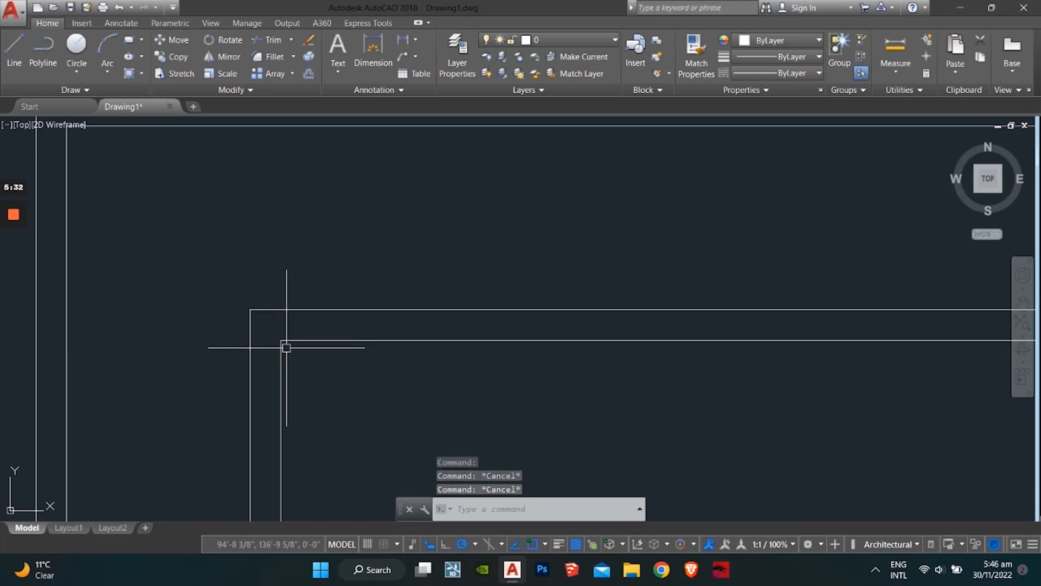
pyautogui.write('l')
pyautogui.press('Return')
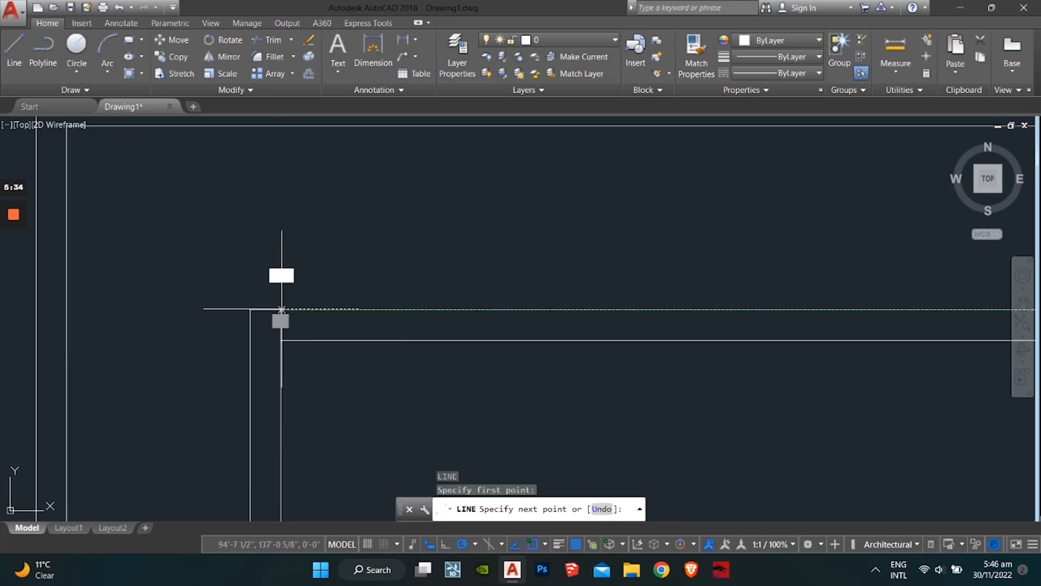
pyautogui.click(281, 339)
pyautogui.click(249, 340)
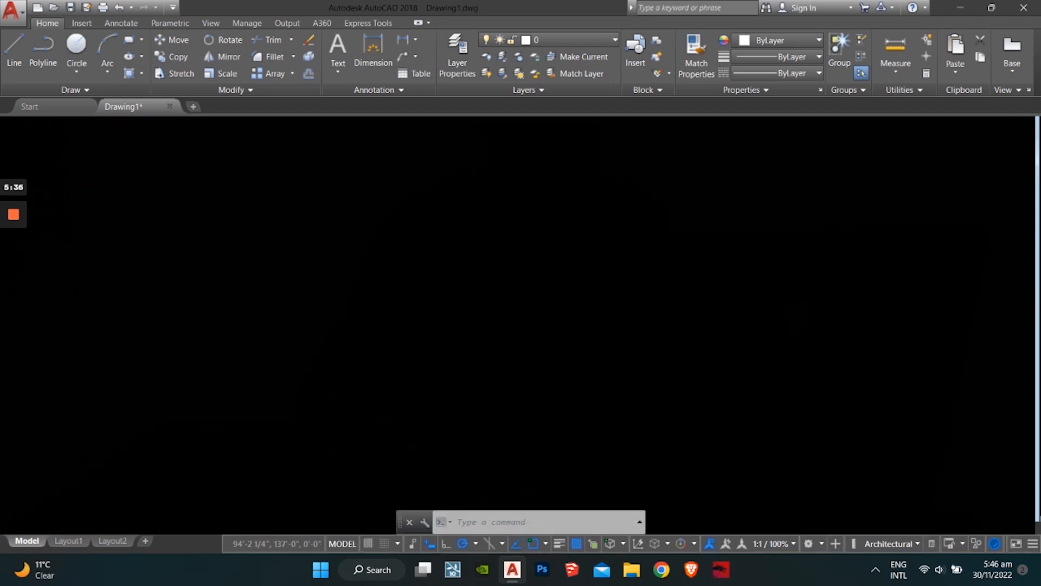
pyautogui.press('Escape')
pyautogui.press('Escape')
# Offset the short vertical corner line 4' to the right along the top wall.
pyautogui.write('o')
pyautogui.press('Return')
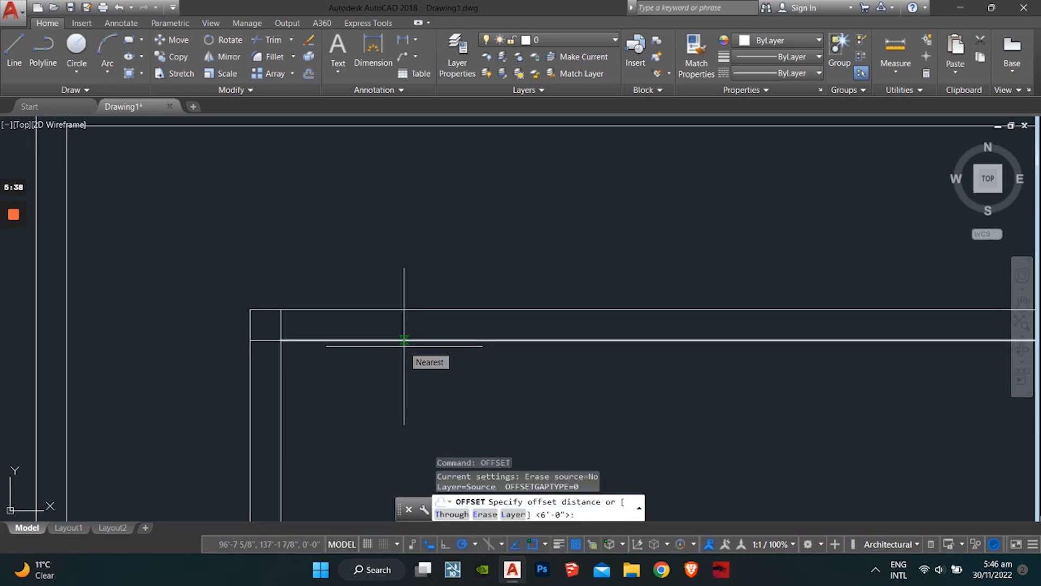
pyautogui.write("4'")
pyautogui.press('Return')
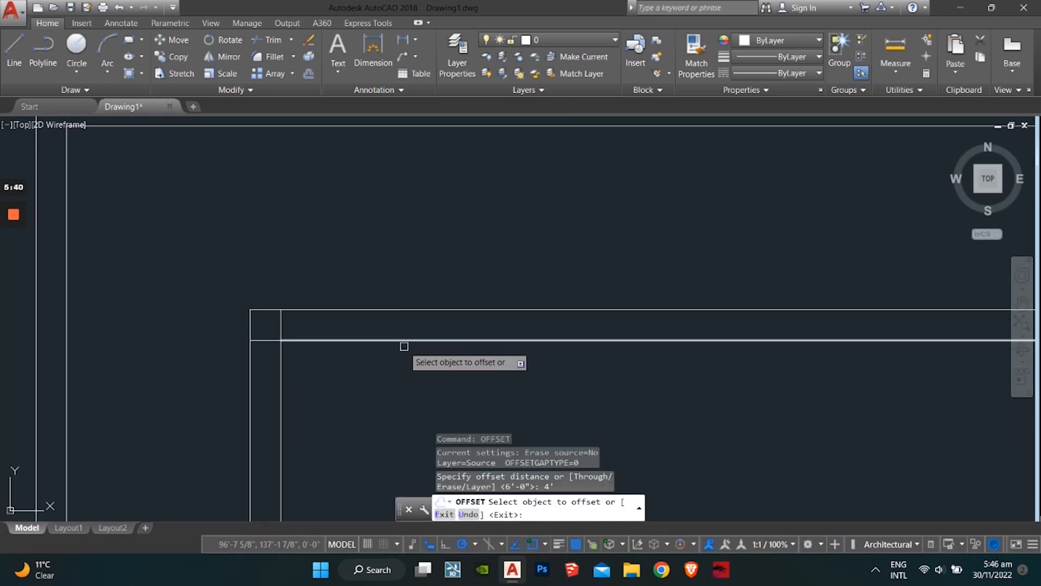
pyautogui.click(282, 324)
pyautogui.click(485, 316)
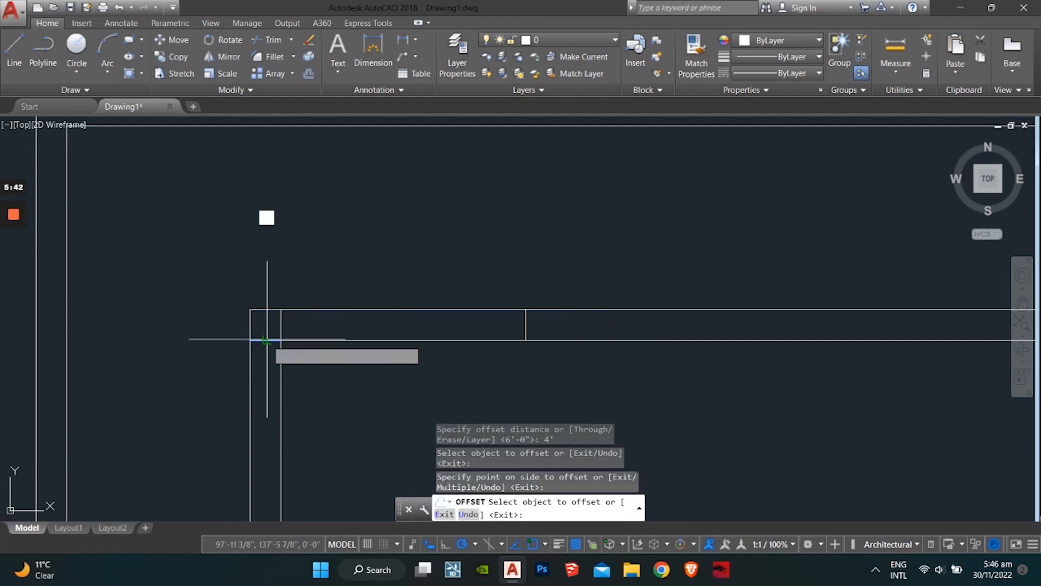
pyautogui.scroll(-2, 268, 339)
pyautogui.scroll(2, 270, 326)
pyautogui.press('Escape')
pyautogui.press('Escape')
pyautogui.press('Escape')
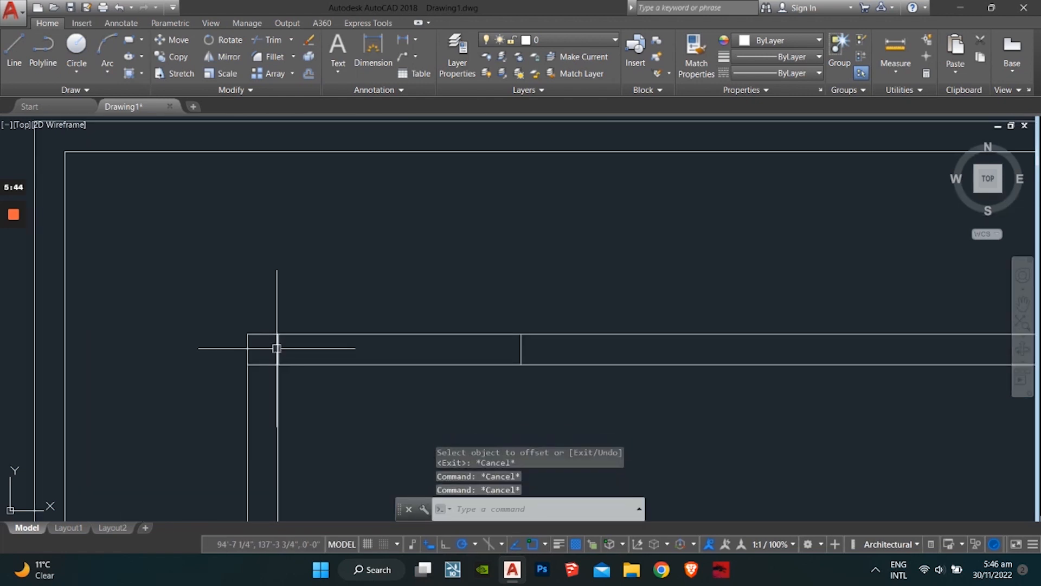
# Erase the short vertical and horizontal helper lines at the upper-left wall corner.
pyautogui.press('Escape')
pyautogui.click(277, 350)
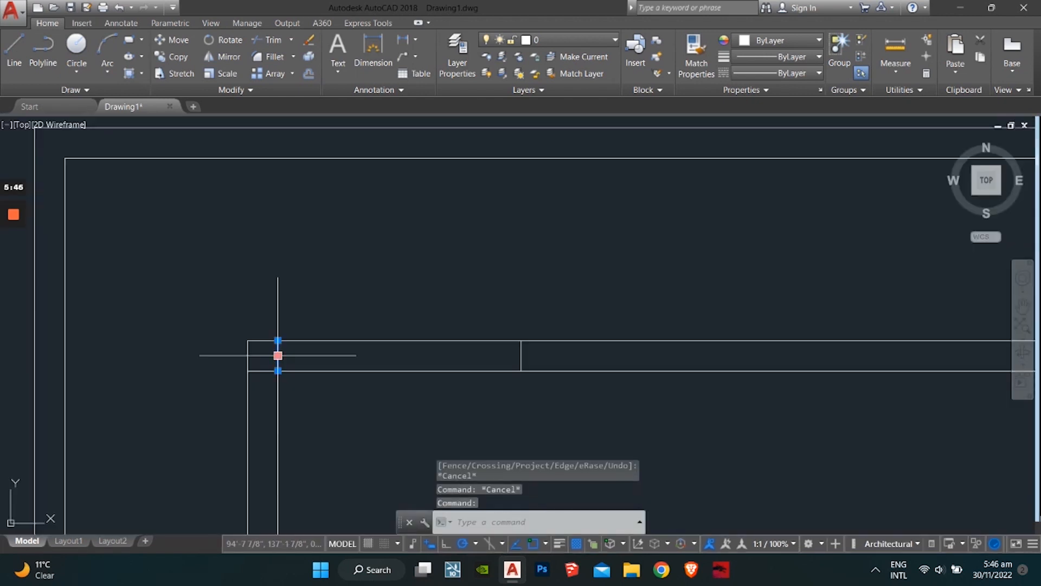
pyautogui.press('Delete')
pyautogui.click(269, 374)
pyautogui.click(263, 365)
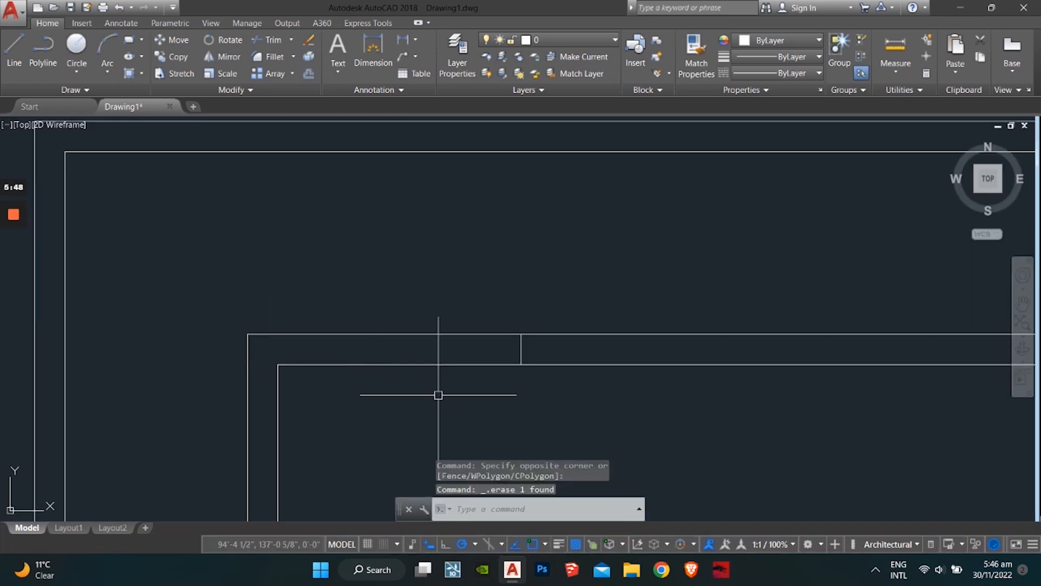
# Draw a horizontal line within the top wall from the offset line's midpoint left to above the room's inner corner.
pyautogui.press('Return')
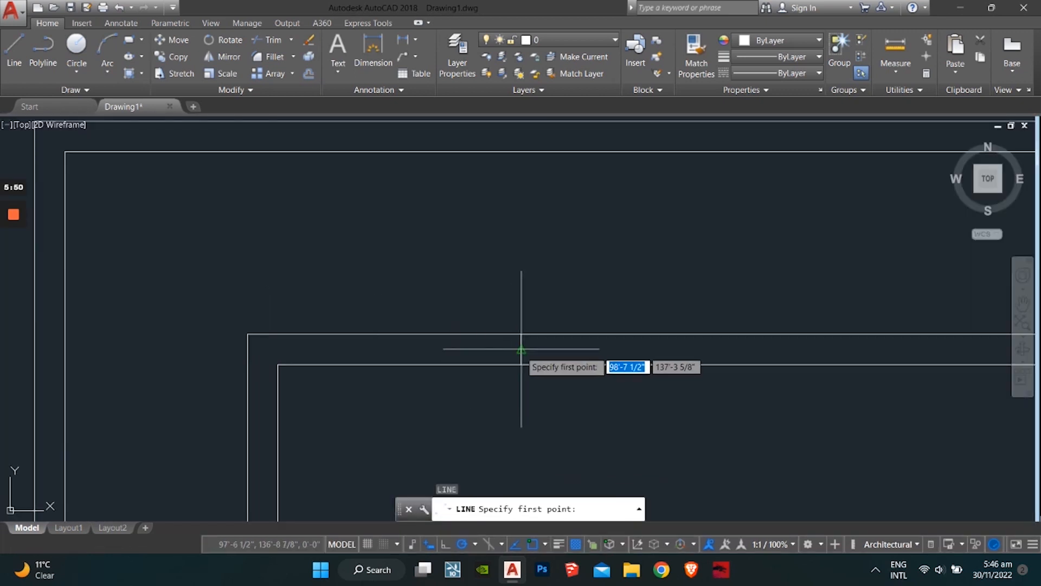
pyautogui.click(521, 349)
pyautogui.click(280, 349)
pyautogui.press('Return')
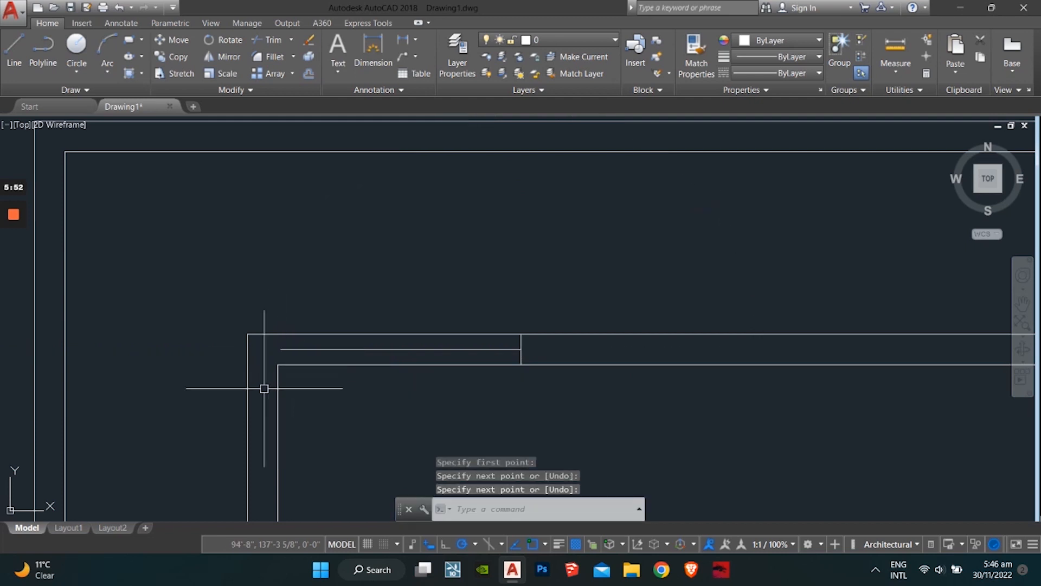
# Draw a vertical line within the side wall from the short end line's midpoint up to the room's inner corner level.
pyautogui.moveTo(242, 340); pyautogui.dragTo(232, 306, button='middle')
pyautogui.scroll(-2, 226, 295)
pyautogui.scroll(2, 226, 295)
pyautogui.scroll(-3, 219, 365)
pyautogui.press('Return')
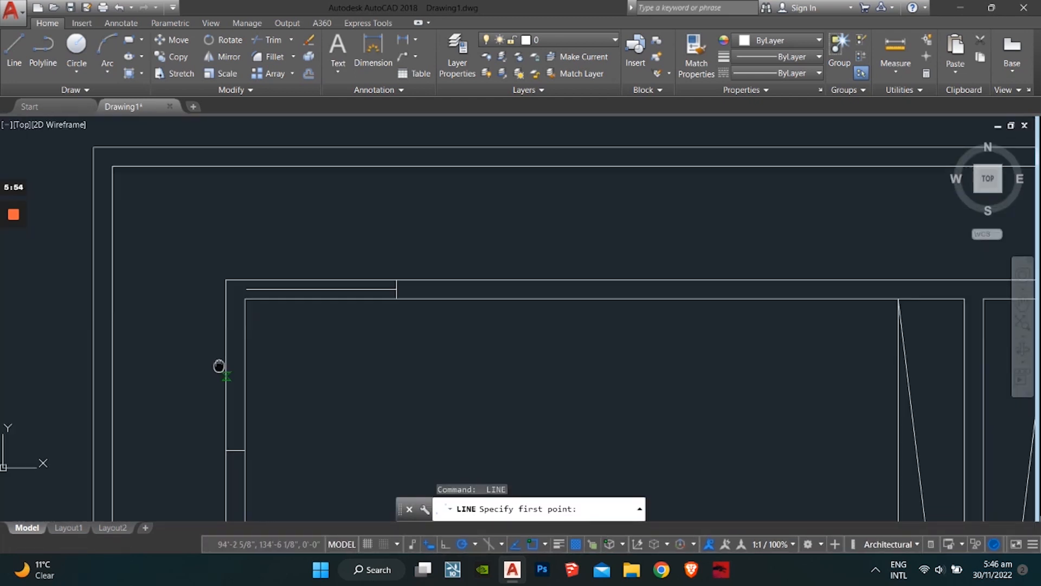
pyautogui.click(233, 440)
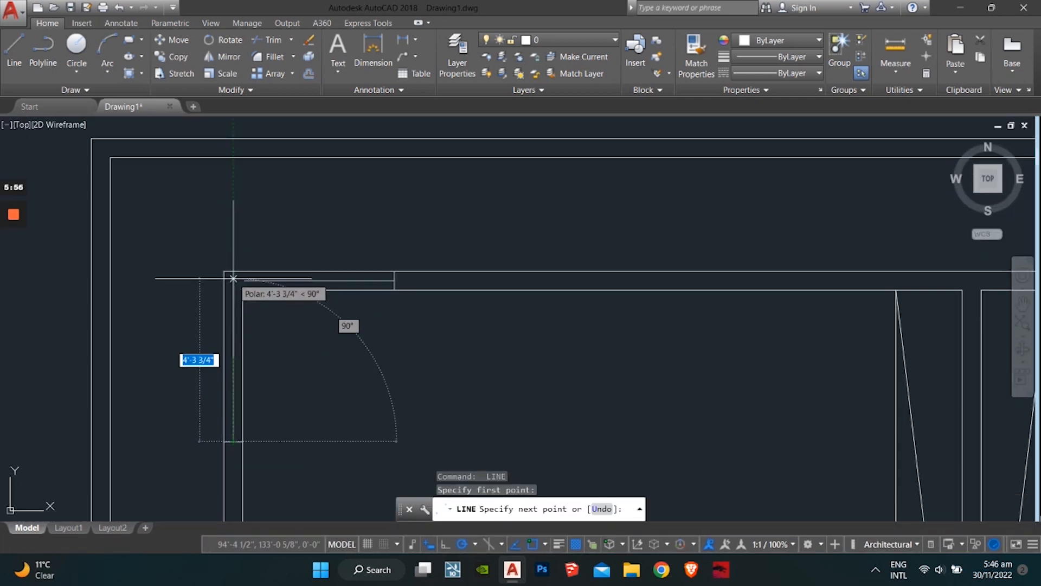
pyautogui.click(234, 289)
pyautogui.press('Escape')
pyautogui.press('Escape')
# Fillet the vertical and horizontal centre lines of the walls with zero radius so they meet at the upper-left corner.
pyautogui.scroll(3, 217, 283)
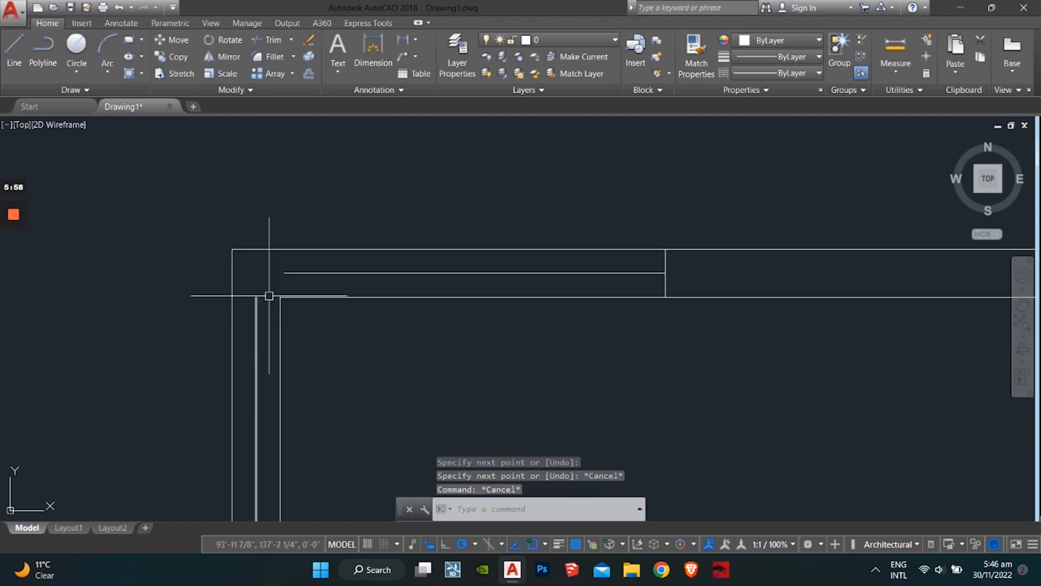
pyautogui.write('f')
pyautogui.press('Return')
pyautogui.click(257, 311)
pyautogui.click(295, 272)
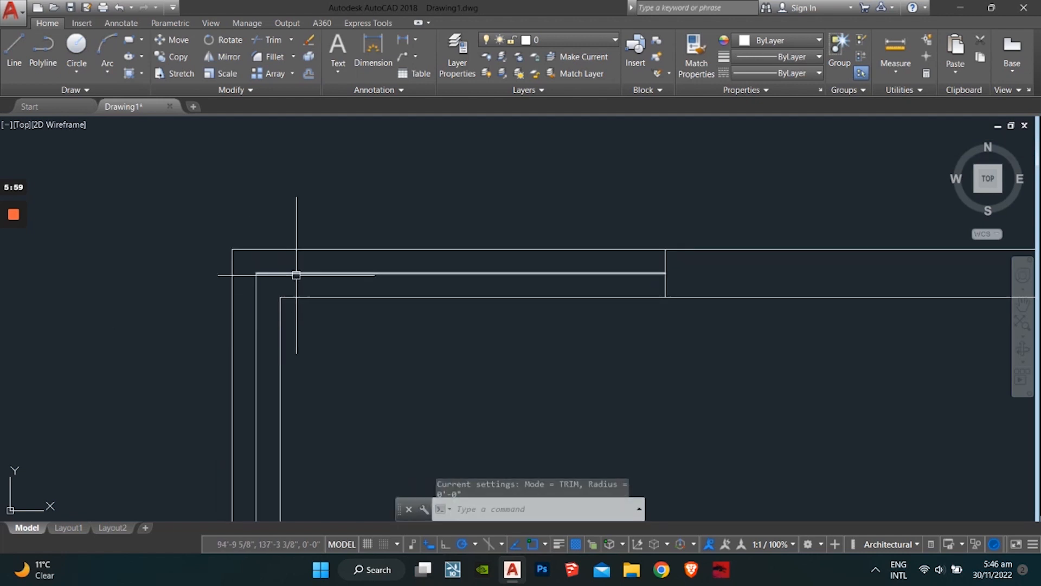
pyautogui.press('Escape')
pyautogui.press('Escape')
pyautogui.press('Escape')
# Split the top-wall window's end line into two halves by drawing short lines from its midpoint to the inner and outer wall lines.
pyautogui.scroll(2, 637, 283)
pyautogui.write('l')
pyautogui.press('Return')
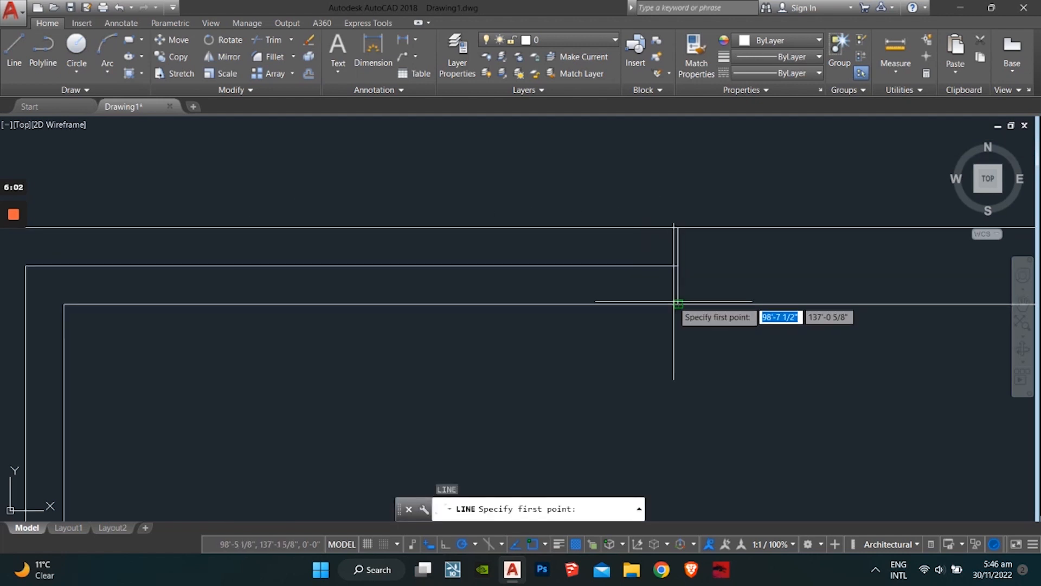
pyautogui.click(665, 297)
pyautogui.press('Escape')
pyautogui.press('Return')
pyautogui.click(679, 266)
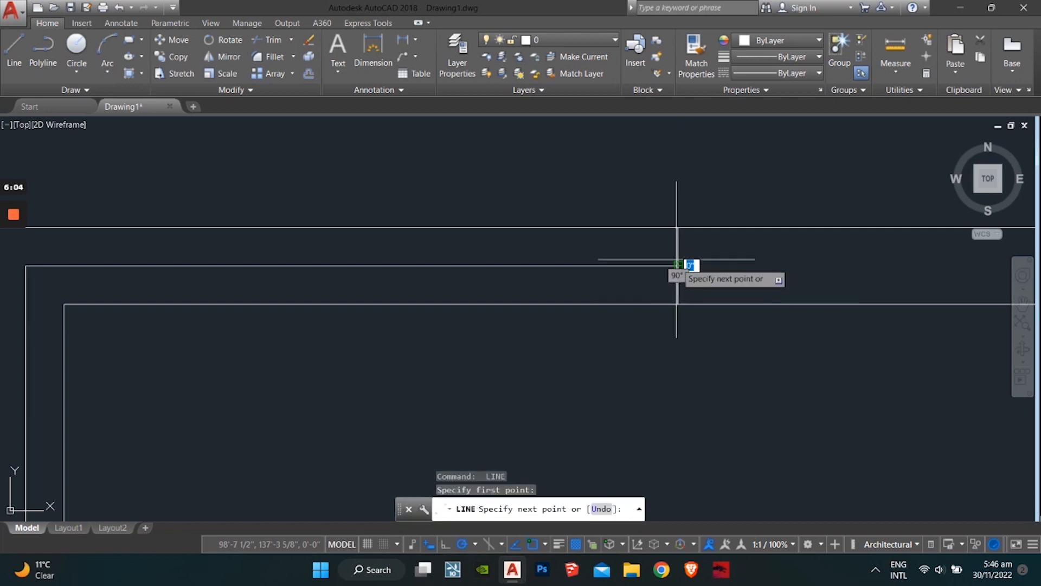
pyautogui.click(678, 228)
pyautogui.press('Return')
# Draw two short lines over the side-wall window's end line, from its midpoint to the inner and outer wall lines.
pyautogui.scroll(-4, 672, 232)
pyautogui.moveTo(624, 277); pyautogui.dragTo(463, 258, button='middle')
pyautogui.scroll(3, 412, 325)
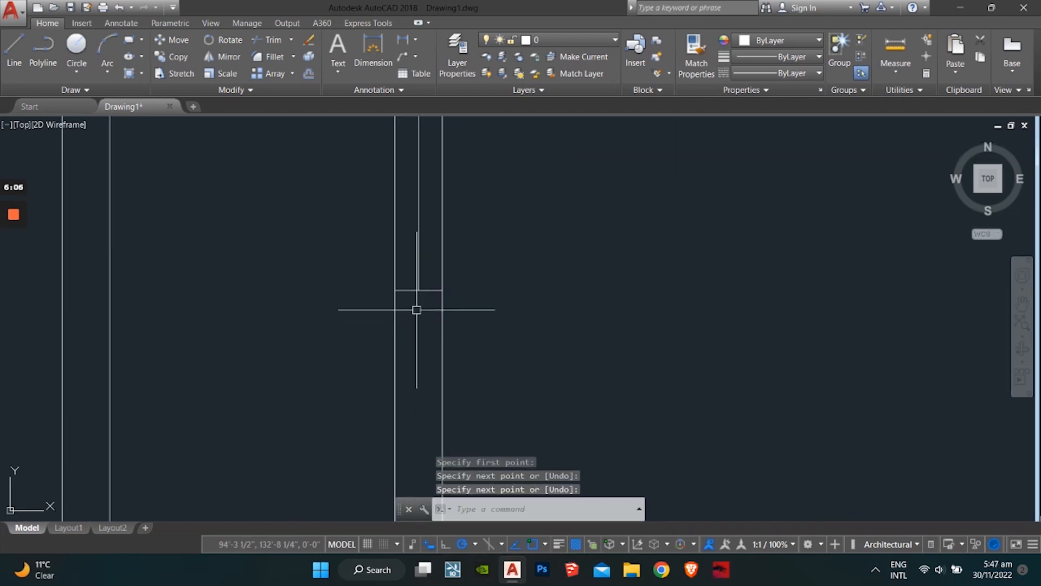
pyautogui.moveTo(423, 295); pyautogui.dragTo(354, 397, button='middle')
pyautogui.moveTo(570, 233); pyautogui.dragTo(482, 344, button='middle')
pyautogui.scroll(-4, 474, 353)
pyautogui.scroll(6, 396, 402)
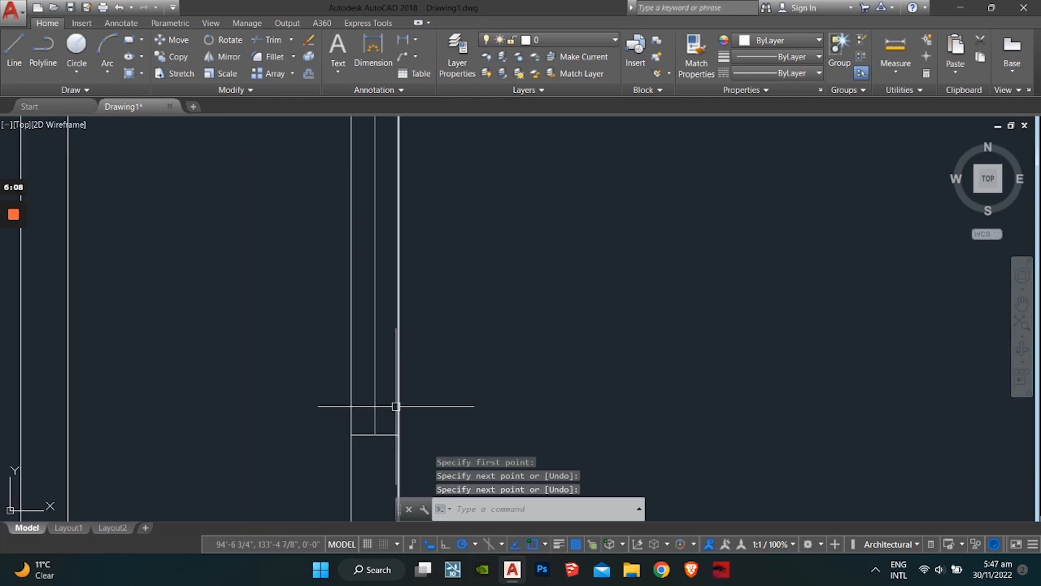
pyautogui.press('Return')
pyautogui.click(365, 450)
pyautogui.click(400, 450)
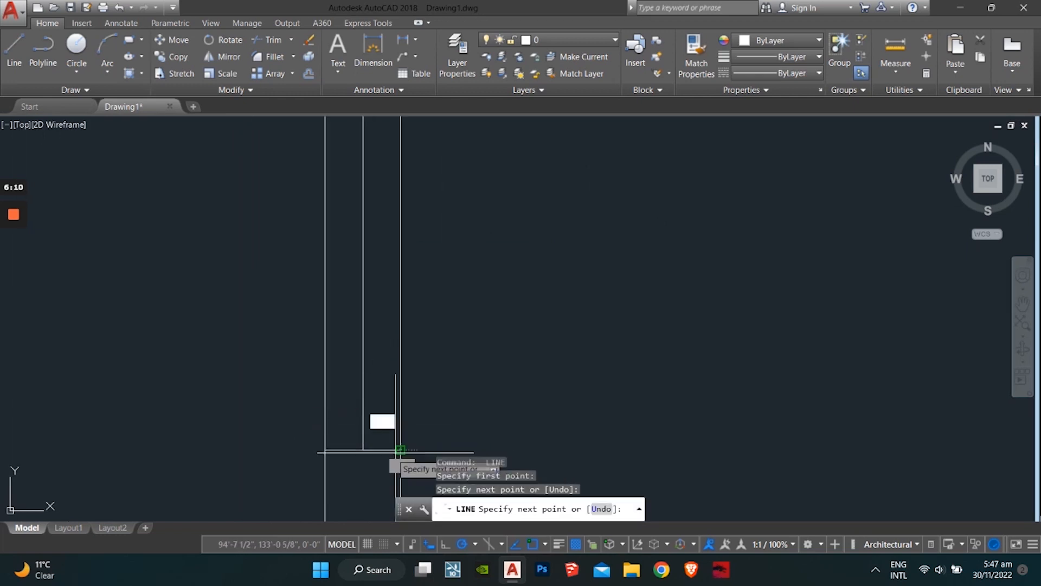
pyautogui.press('Return')
pyautogui.press('Return')
pyautogui.click(363, 450)
pyautogui.click(326, 449)
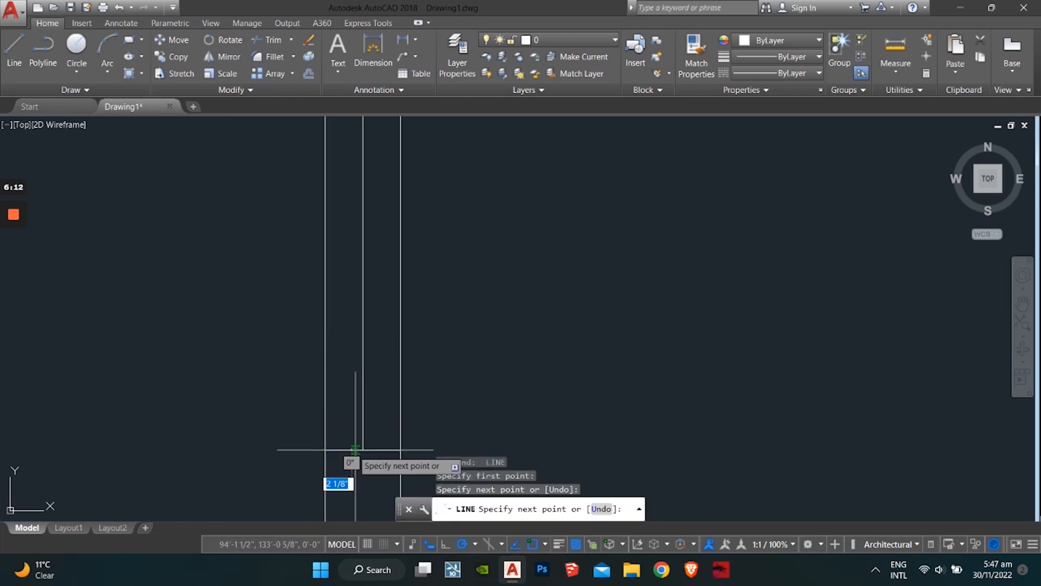
pyautogui.press('Return')
# Draw a vertical window line from the midpoint of the side-wall end line's inner half up to near the corner.
pyautogui.press('Return')
pyautogui.click(382, 449)
pyautogui.scroll(-1, 362, 193)
pyautogui.moveTo(362, 193); pyautogui.dragTo(277, 567, button='middle')
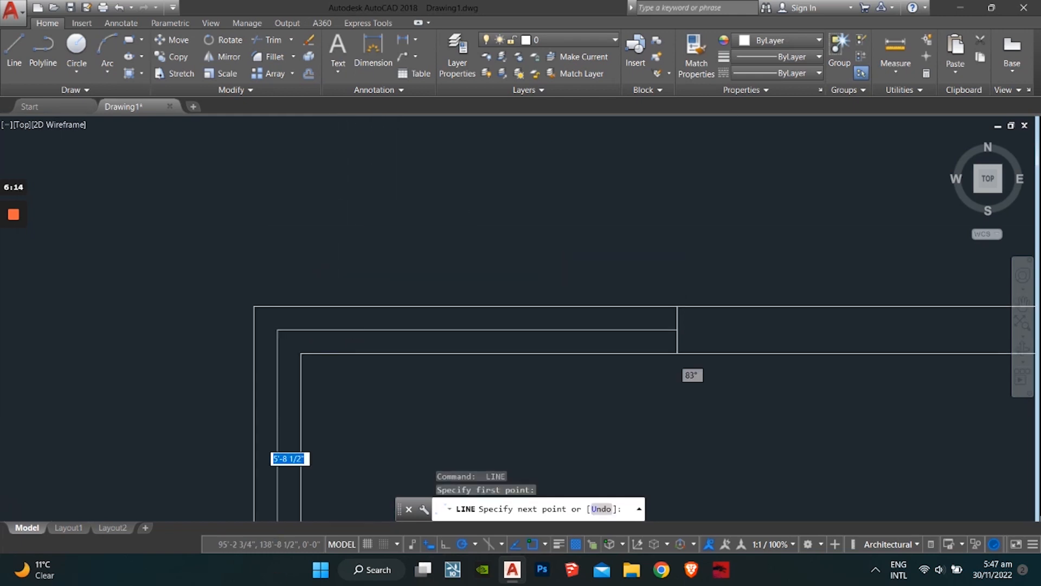
pyautogui.click(289, 344)
pyautogui.press('Return')
# Draw a horizontal window line from the midpoint of the top-wall end line's inner half to the inner vertical line and join them.
pyautogui.press('Return')
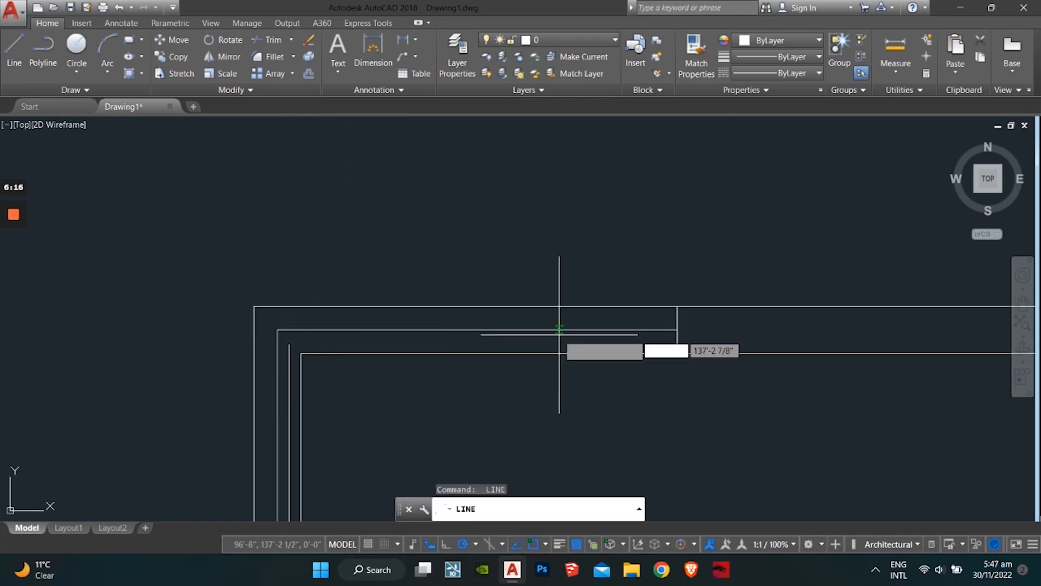
pyautogui.click(678, 341)
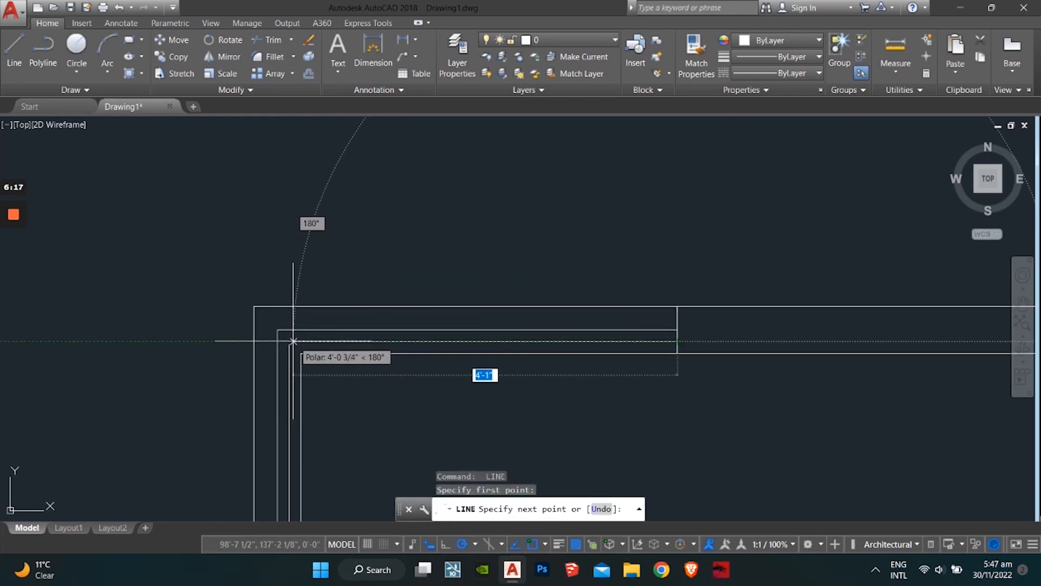
pyautogui.click(289, 341)
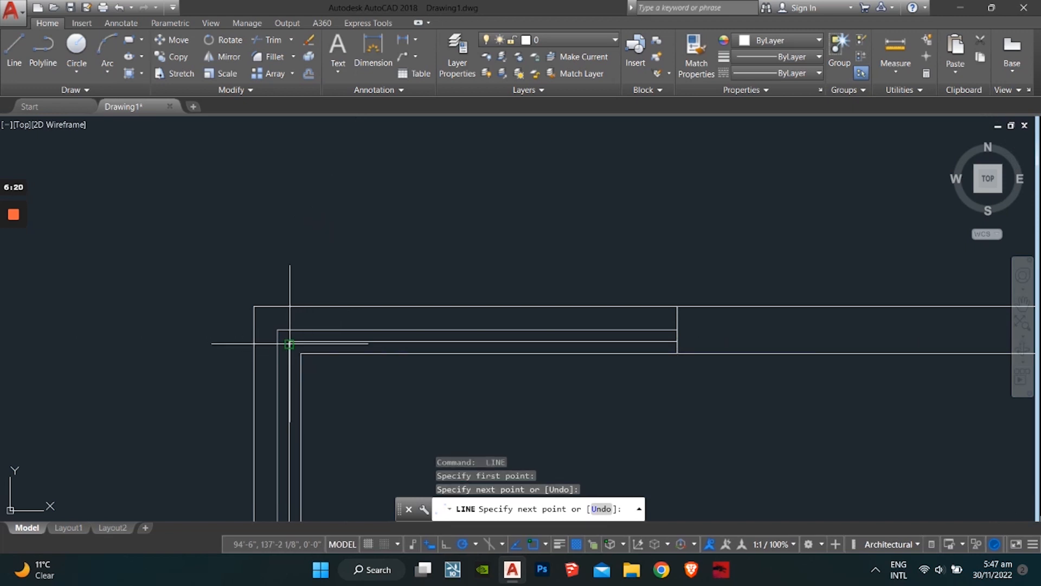
pyautogui.click(289, 344)
pyautogui.press('Escape')
# Draw a horizontal window line from the midpoint of the top-wall end line's outer half to near the outer corner.
pyautogui.scroll(-3, 298, 407)
pyautogui.press('space')
pyautogui.scroll(3, 449, 372)
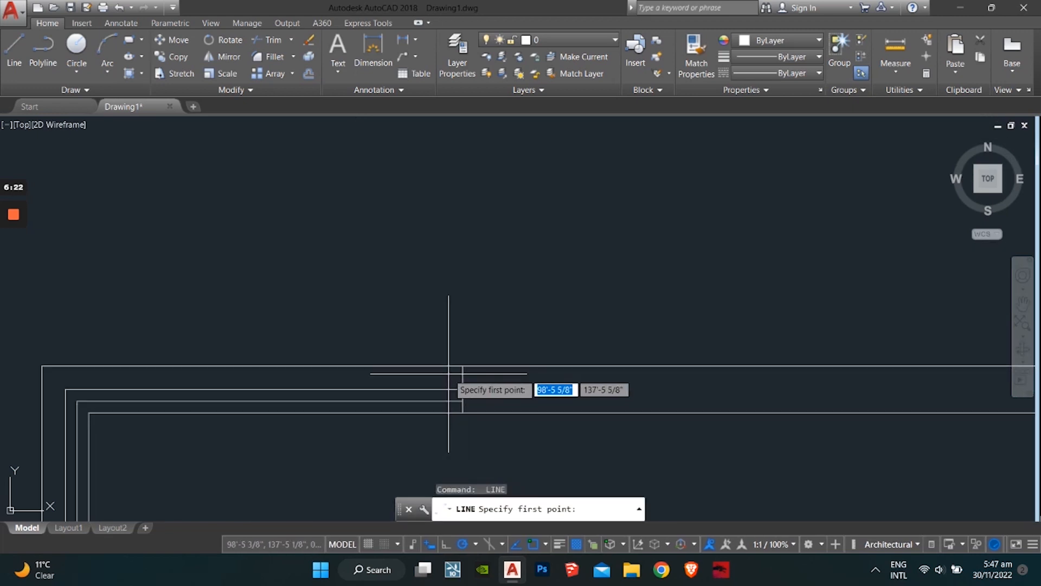
pyautogui.click(463, 376)
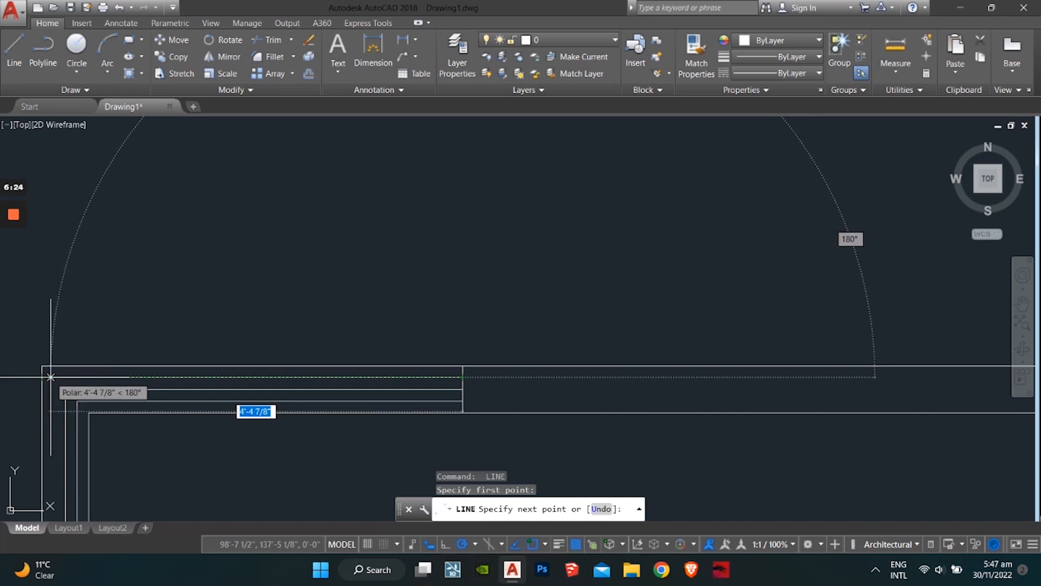
pyautogui.click(51, 377)
pyautogui.press('Escape')
# Draw a vertical window line from the midpoint of the side-wall end line's outer half up past the outer horizontal window line.
pyautogui.scroll(-3, 51, 425)
pyautogui.moveTo(51, 425); pyautogui.dragTo(56, 297, button='middle')
pyautogui.scroll(2, 34, 382)
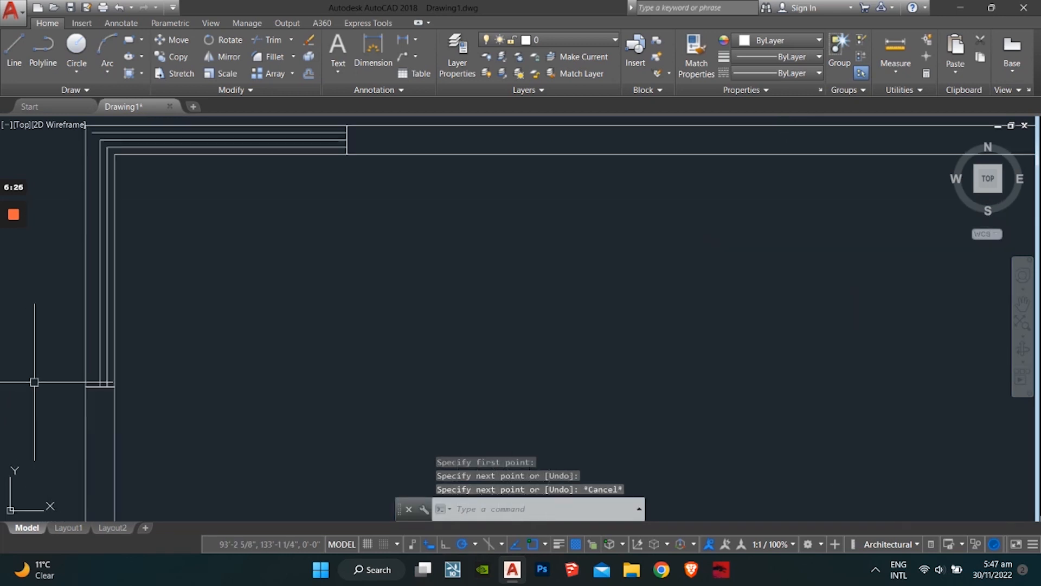
pyautogui.scroll(2, 48, 384)
pyautogui.press('space')
pyautogui.click(120, 387)
pyautogui.moveTo(115, 274); pyautogui.dragTo(84, 581, button='middle')
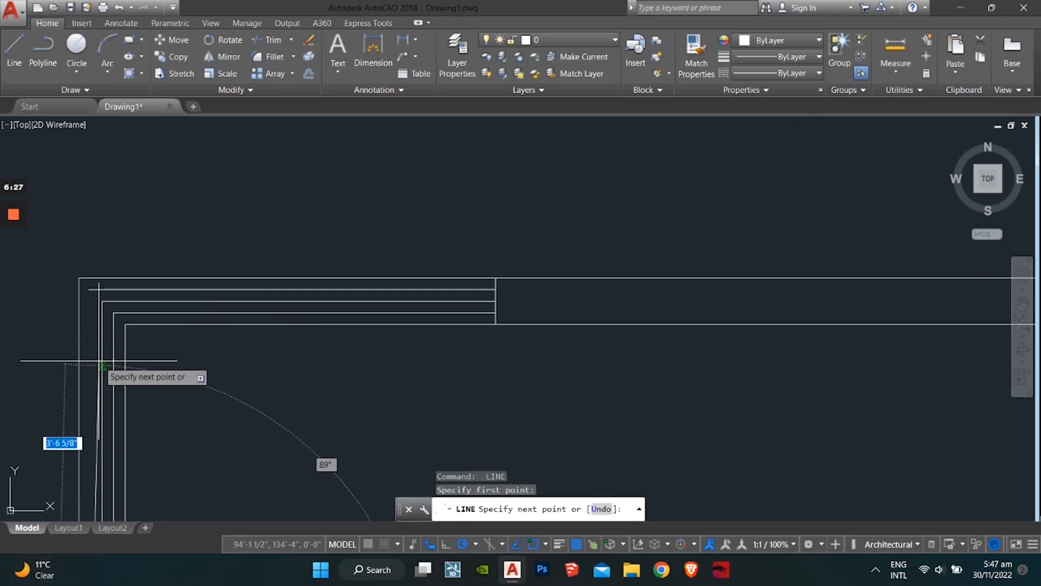
pyautogui.scroll(3, 90, 288)
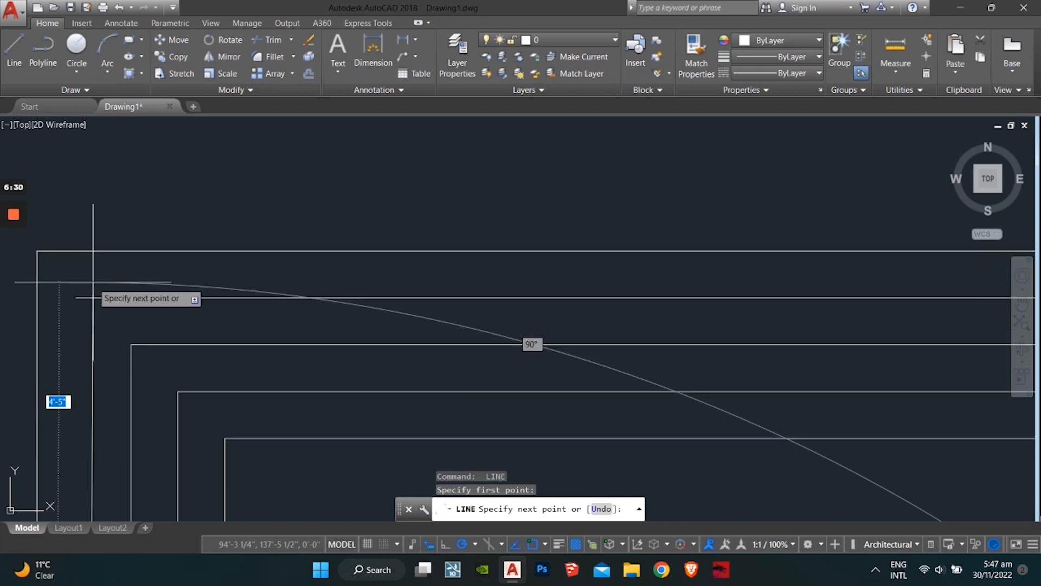
pyautogui.press('Escape')
pyautogui.press('Escape')
pyautogui.press('Escape')
pyautogui.press('Escape')
# Trim the overshooting ends where the outermost vertical and horizontal window lines cross at the corner.
pyautogui.scroll(2, 78, 306)
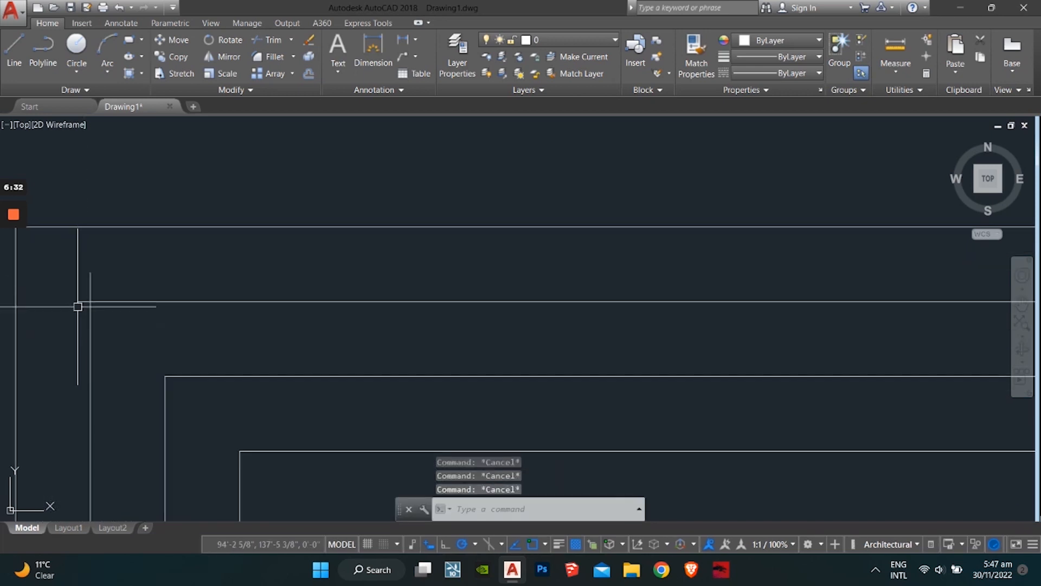
pyautogui.press('Return')
pyautogui.press('Return')
pyautogui.click(93, 277)
pyautogui.click(87, 289)
pyautogui.click(80, 306)
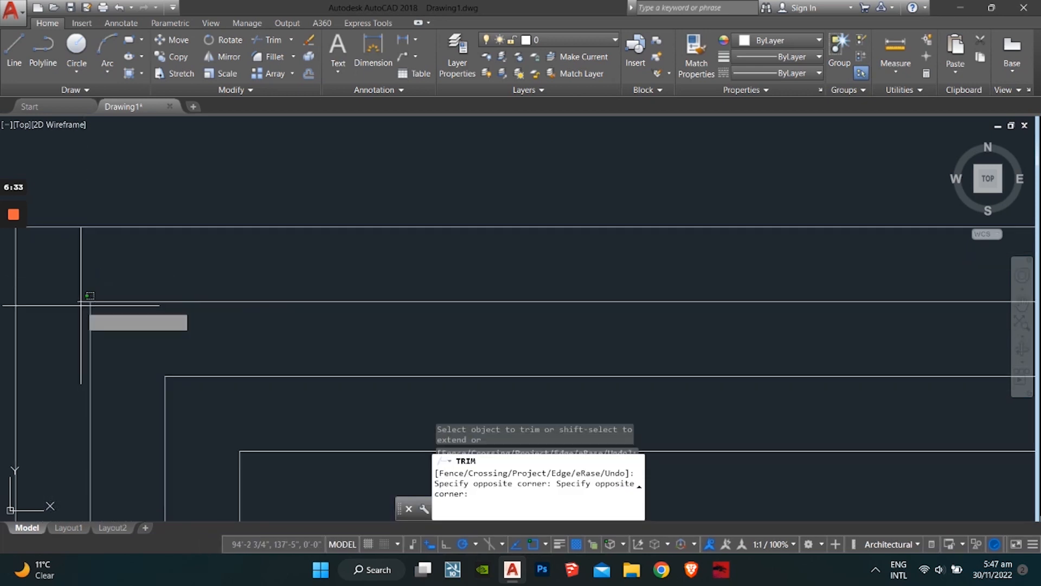
pyautogui.click(78, 297)
pyautogui.press('Escape')
# Draw short lines across the outer side wall at the upper and lower inner corners of the small room below the upper-left bedroom.
pyautogui.scroll(-6, 78, 297)
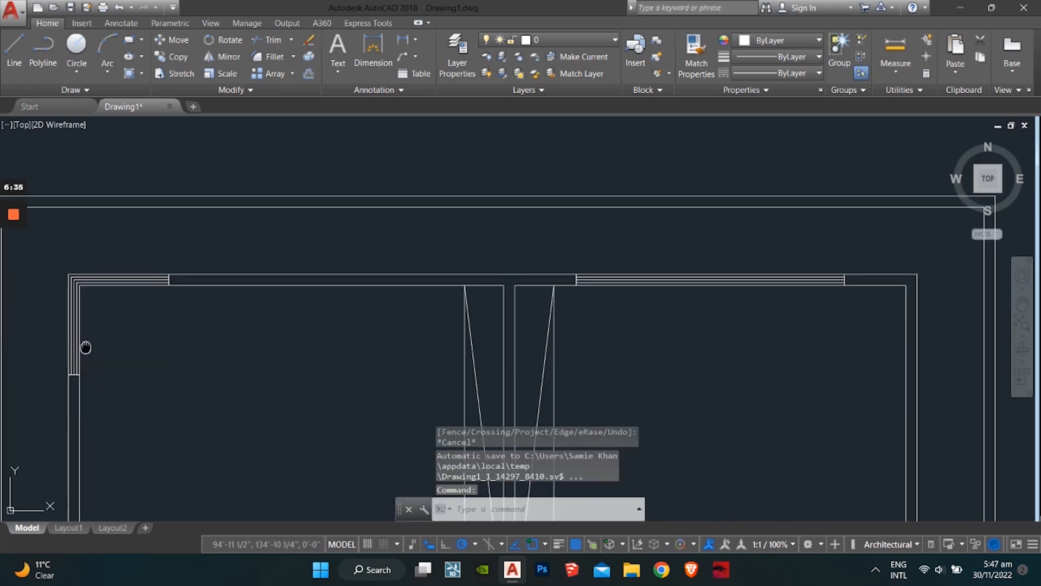
pyautogui.scroll(-7, 121, 345)
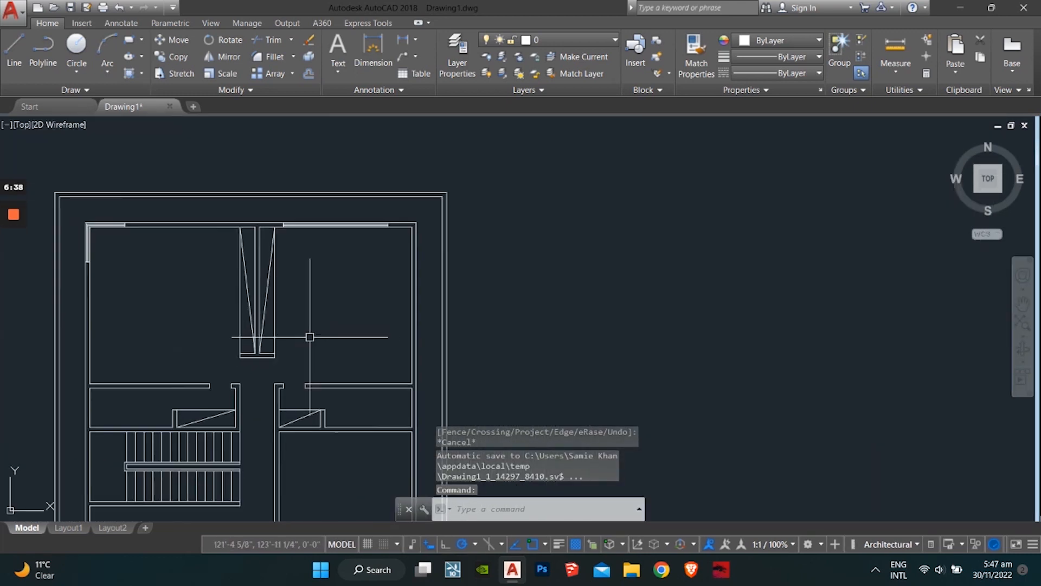
pyautogui.scroll(8, 205, 368)
pyautogui.press('Escape')
pyautogui.press('Escape')
pyautogui.press('Escape')
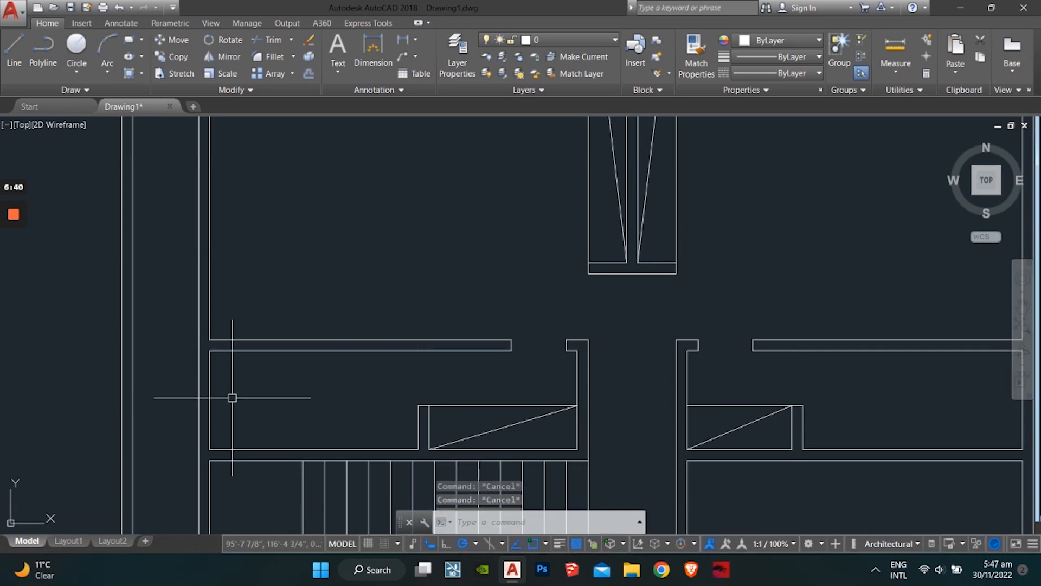
pyautogui.write('l')
pyautogui.press('Return')
pyautogui.click(208, 329)
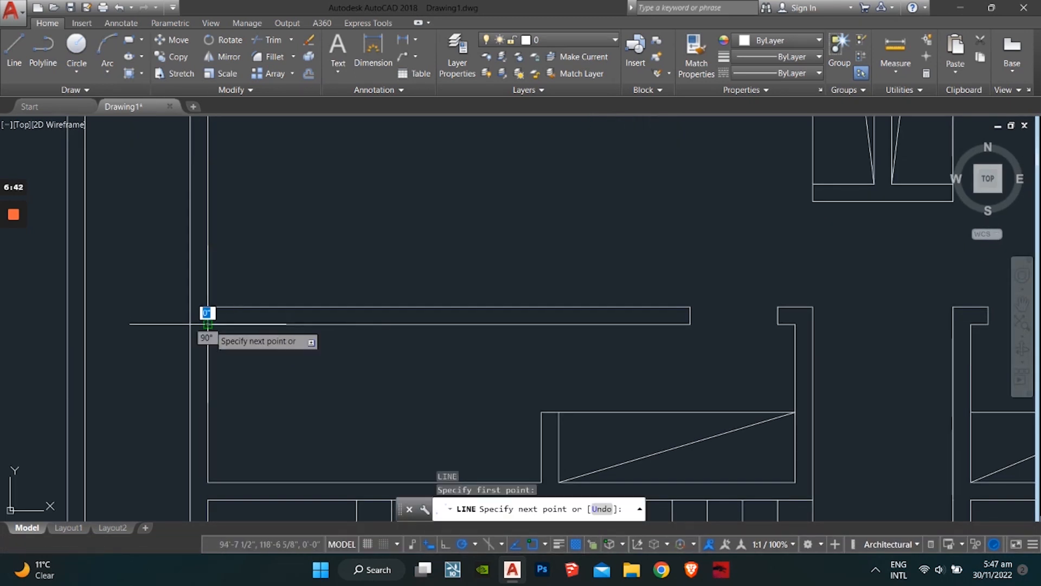
pyautogui.click(190, 323)
pyautogui.press('Return')
pyautogui.press('Return')
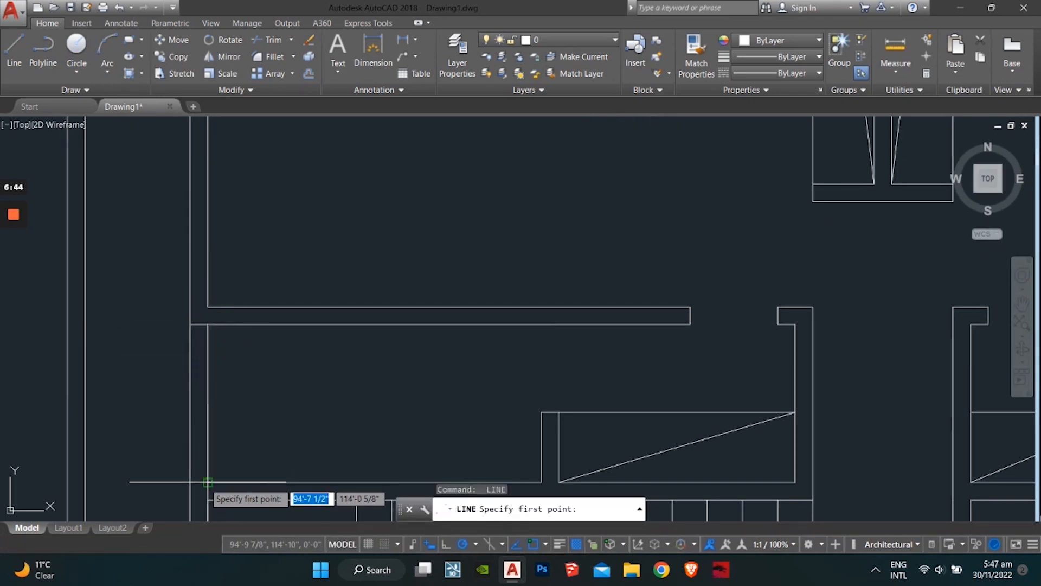
pyautogui.click(208, 481)
pyautogui.press('Escape')
pyautogui.press('Escape')
pyautogui.press('Escape')
pyautogui.scroll(-2, 213, 408)
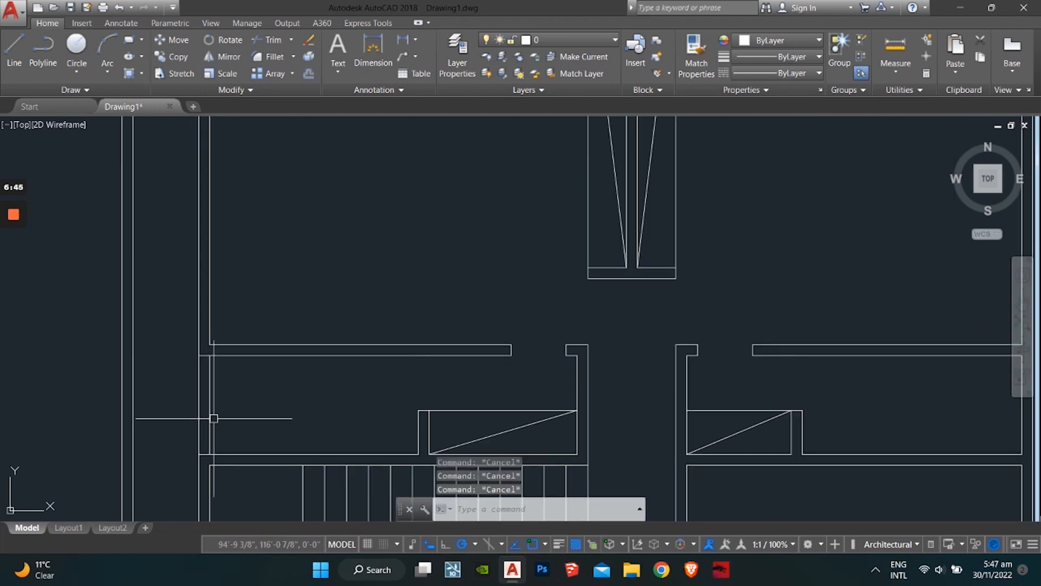
# Measure the small room's inner side wall between its upper and lower corners with a linear dimension.
pyautogui.scroll(5, 206, 404)
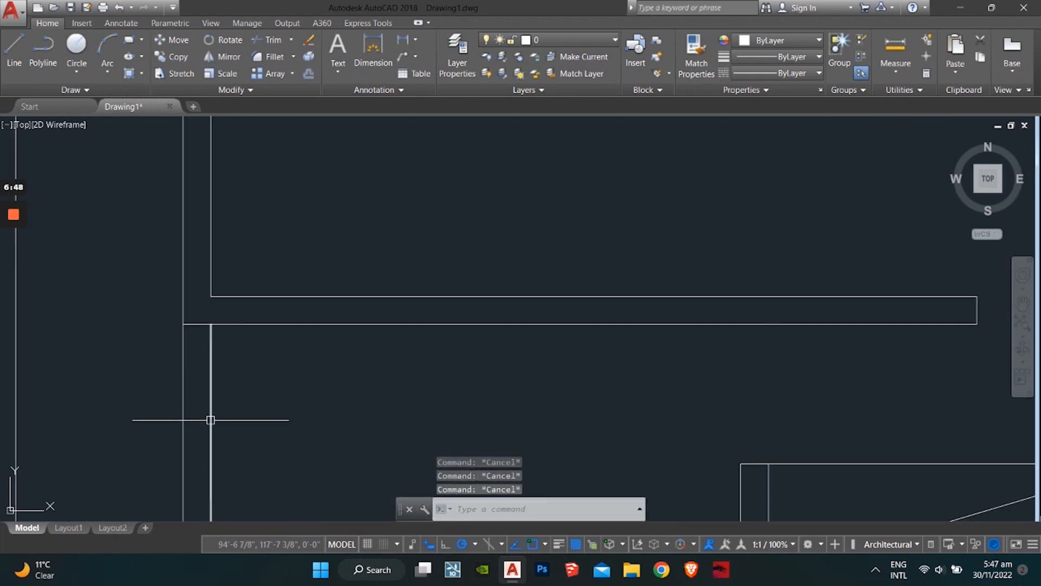
pyautogui.scroll(-3, 211, 420)
pyautogui.write('li')
pyautogui.press('Return')
pyautogui.scroll(-3, 217, 431)
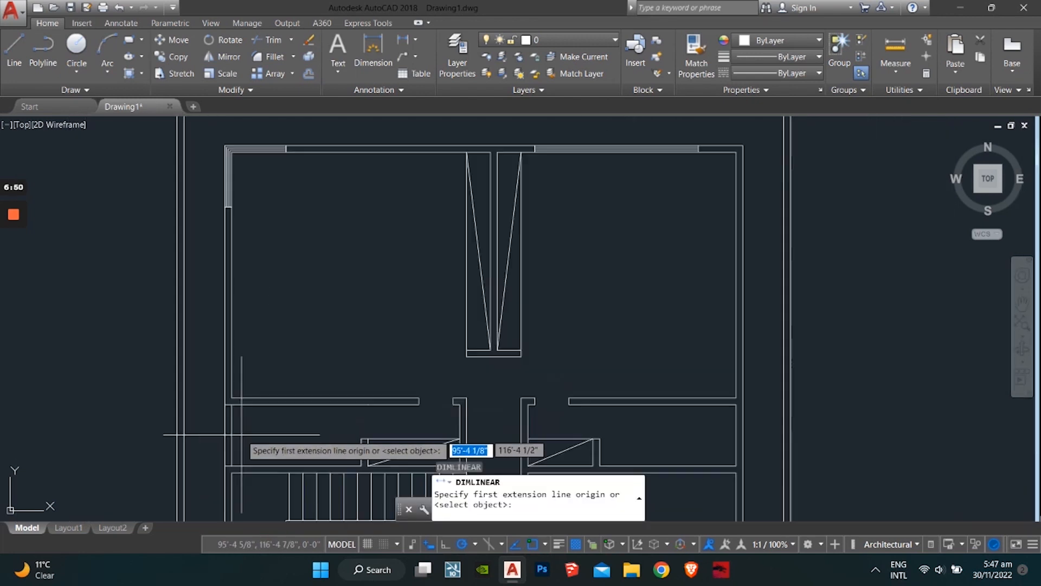
pyautogui.scroll(2, 227, 472)
pyautogui.click(233, 469)
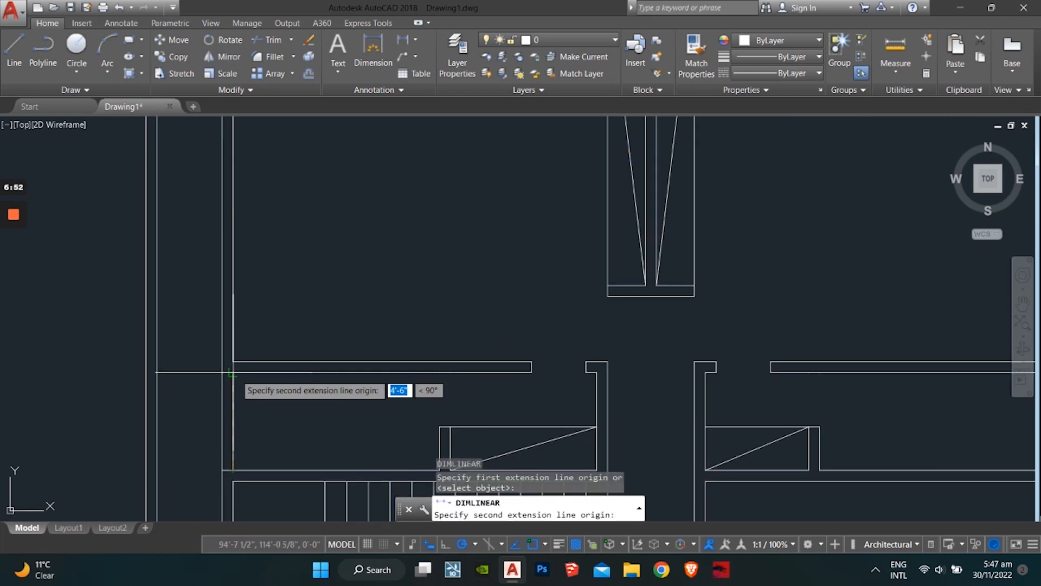
pyautogui.click(233, 372)
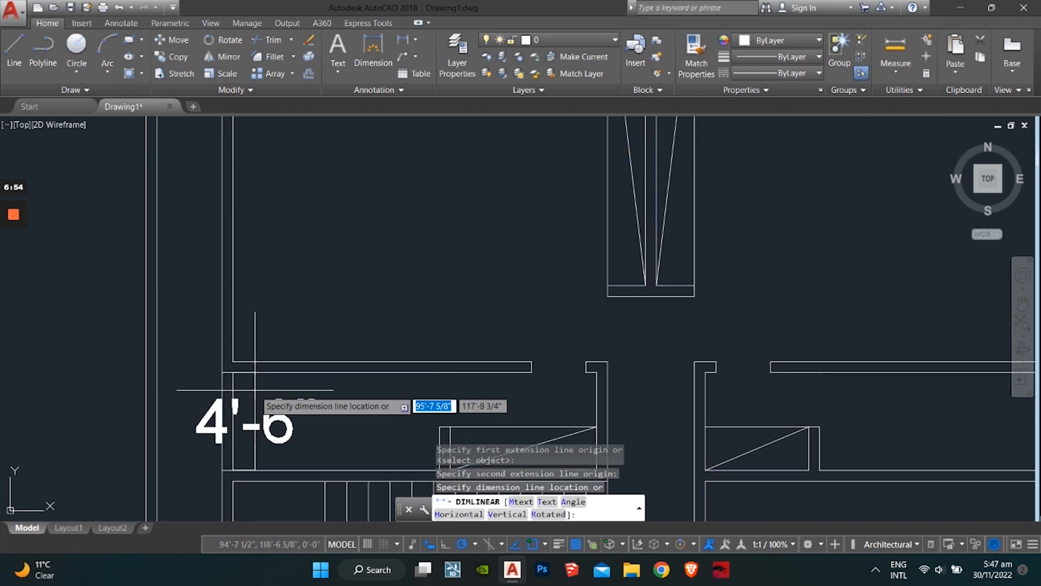
pyautogui.press('Escape')
pyautogui.write('l')
pyautogui.press('Return')
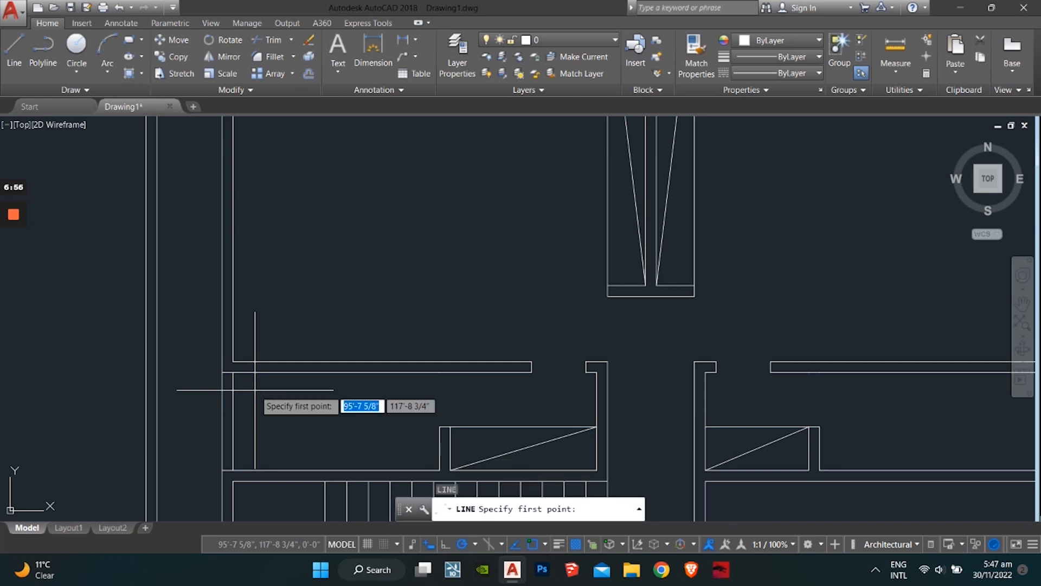
pyautogui.click(221, 420)
pyautogui.press('Escape')
pyautogui.press('Escape')
pyautogui.scroll(3, 235, 424)
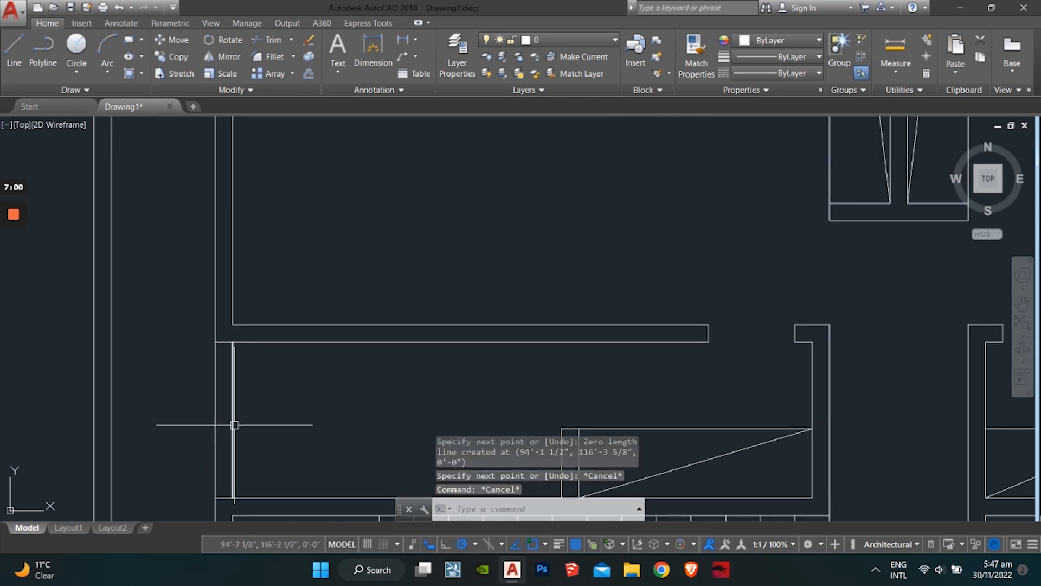
# Draw a short line across the outer side wall at the midpoint between the small room's upper and lower corners.
pyautogui.press('Return')
pyautogui.scroll(-1, 227, 421)
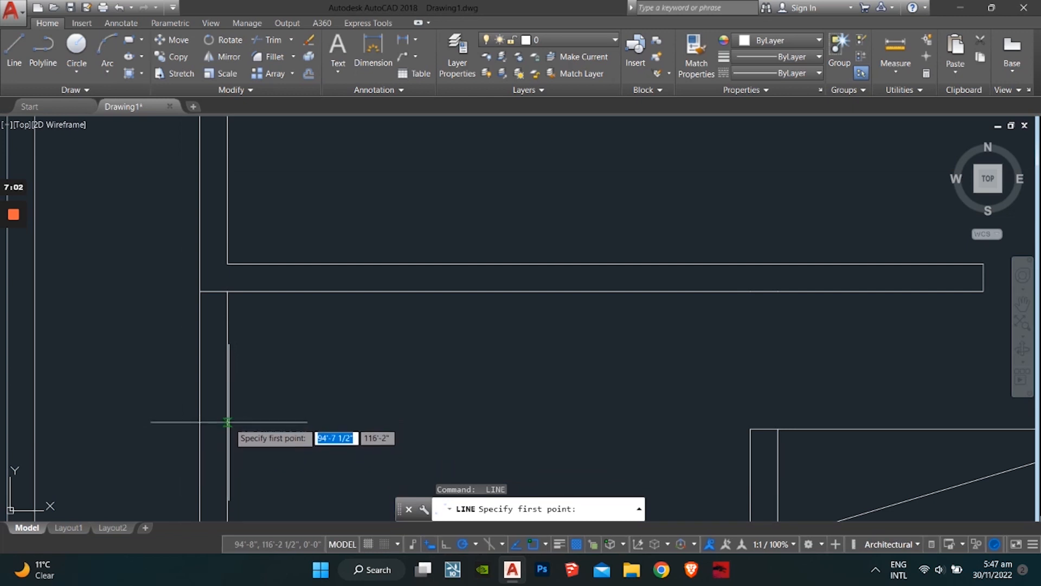
pyautogui.scroll(-2, 227, 493)
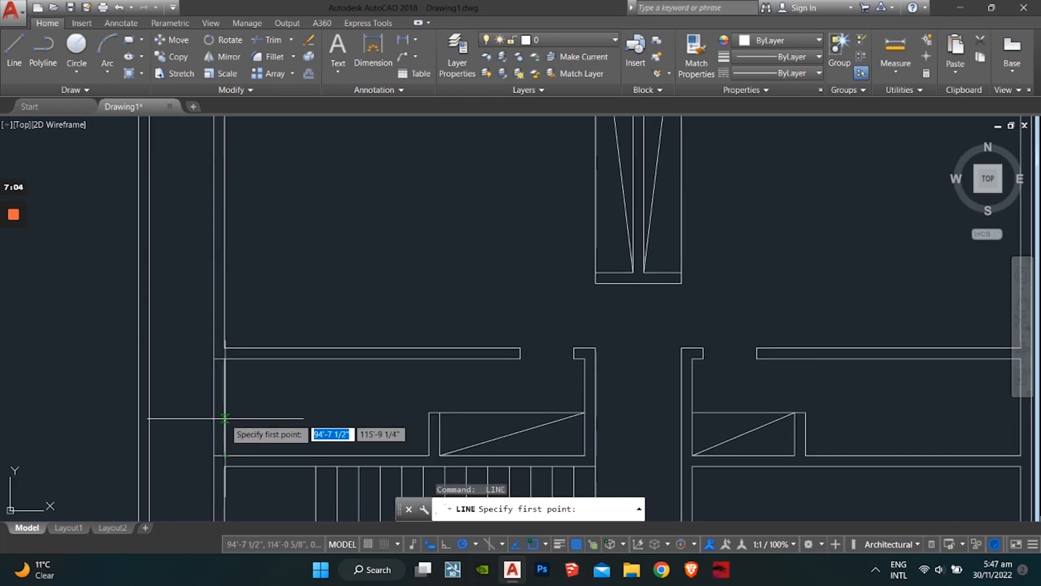
pyautogui.press('Escape')
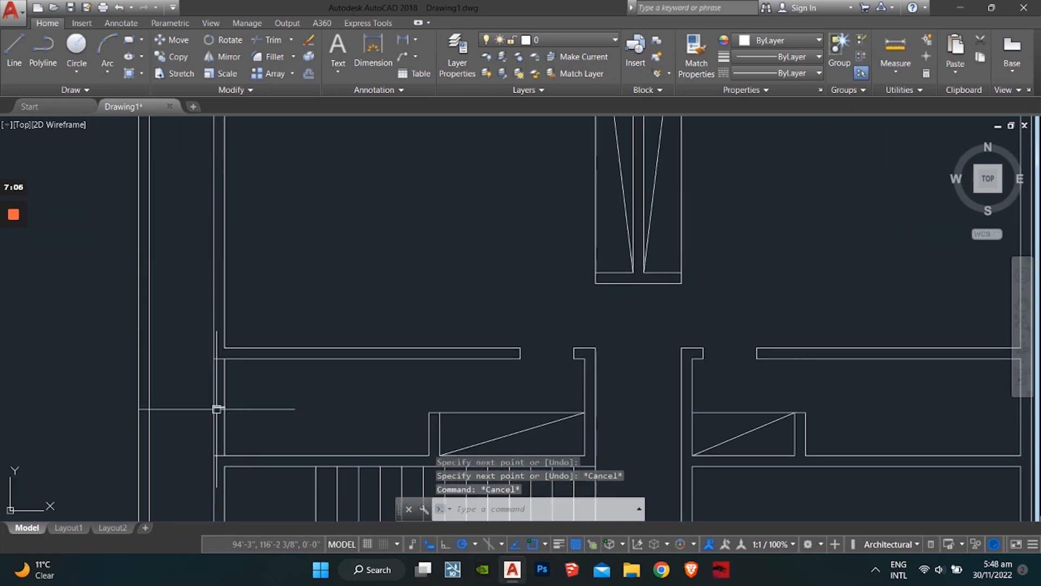
# Offset the short midpoint line across the side wall by 1' both upward and downward to mark the small window's ends.
pyautogui.write('poff')
pyautogui.press('Return')
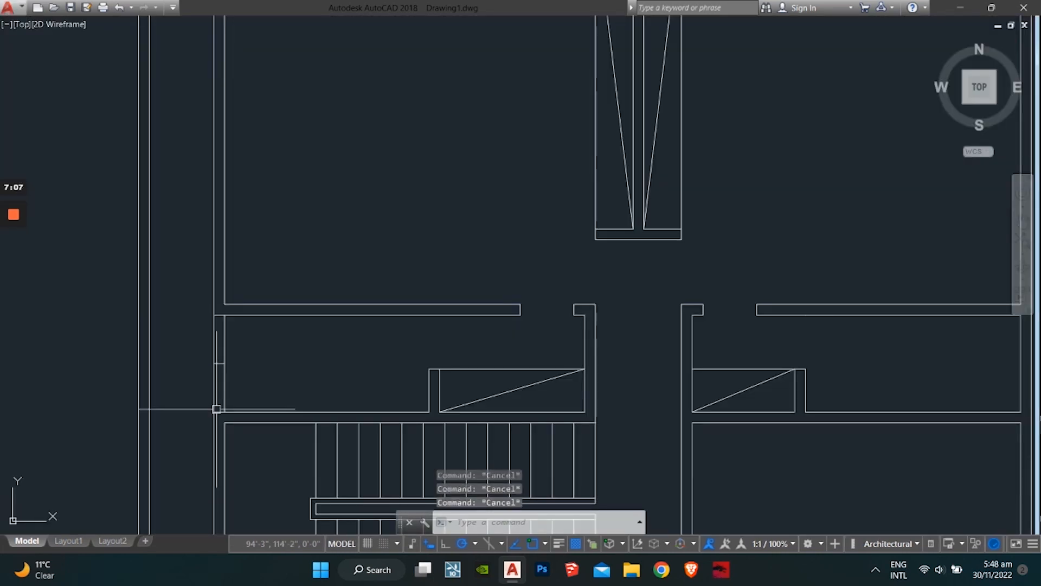
pyautogui.write('off')
pyautogui.press('Return')
pyautogui.write("1'")
pyautogui.press('Return')
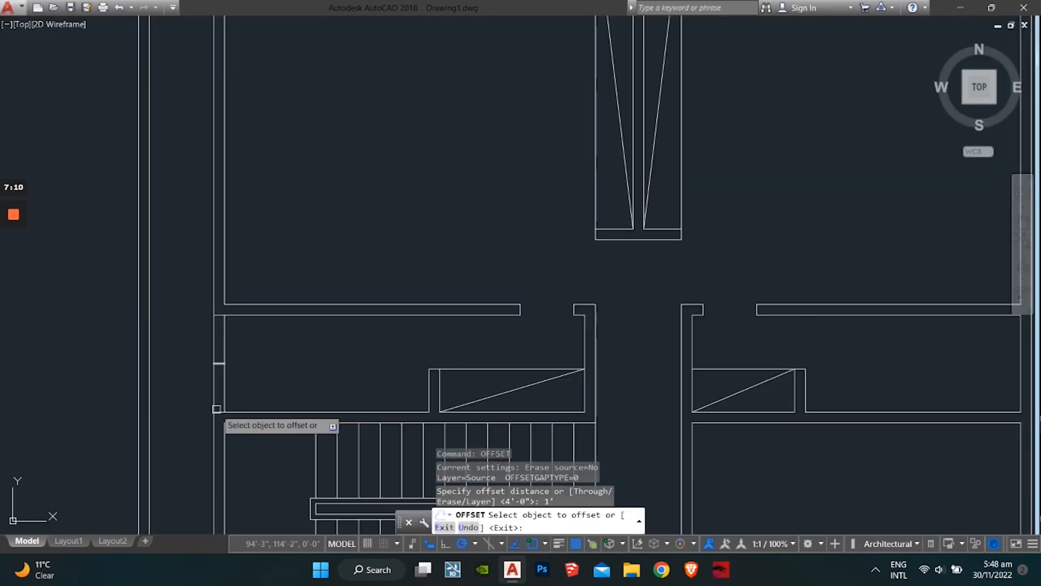
pyautogui.scroll(5, 217, 379)
pyautogui.click(258, 394)
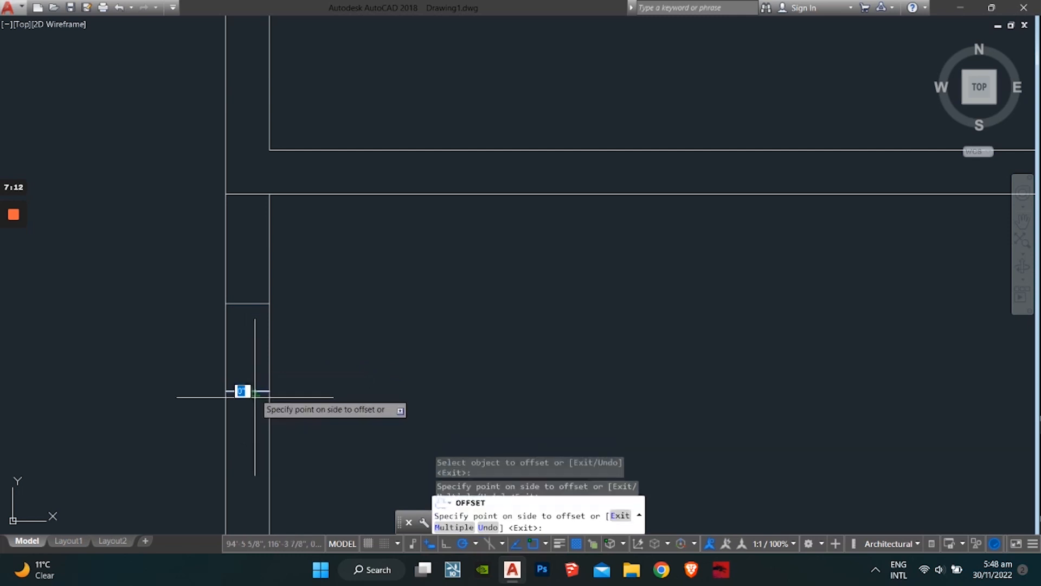
pyautogui.press('Escape')
# Delete the original midpoint line between the two window end lines in the small room's side wall.
pyautogui.click(256, 402)
pyautogui.click(243, 382)
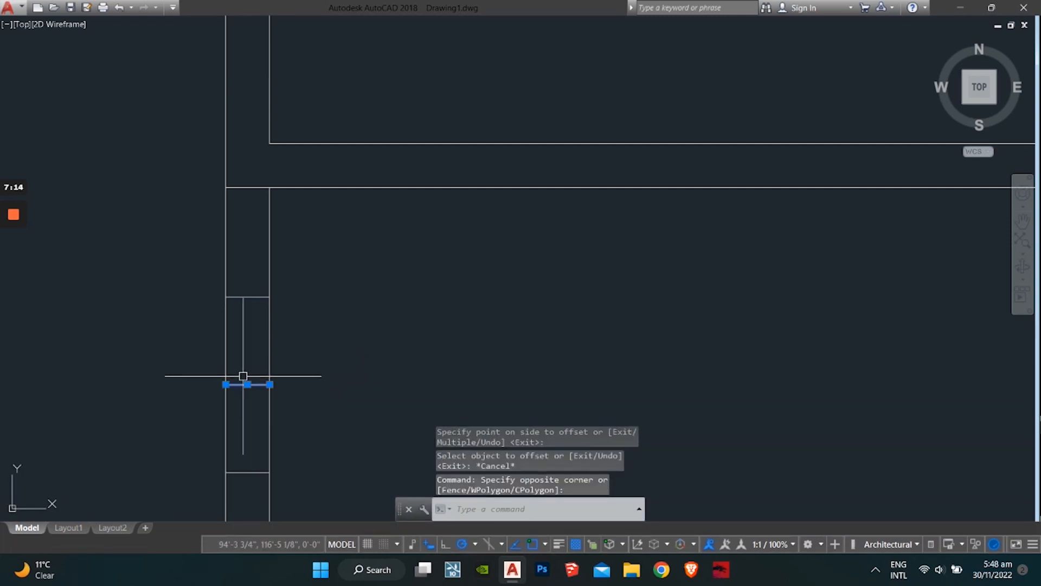
pyautogui.press('Delete')
pyautogui.press('Escape')
pyautogui.press('Escape')
# Draw a vertical line joining the midpoints of the small window's upper and lower end lines.
pyautogui.press('Return')
pyautogui.click(248, 297)
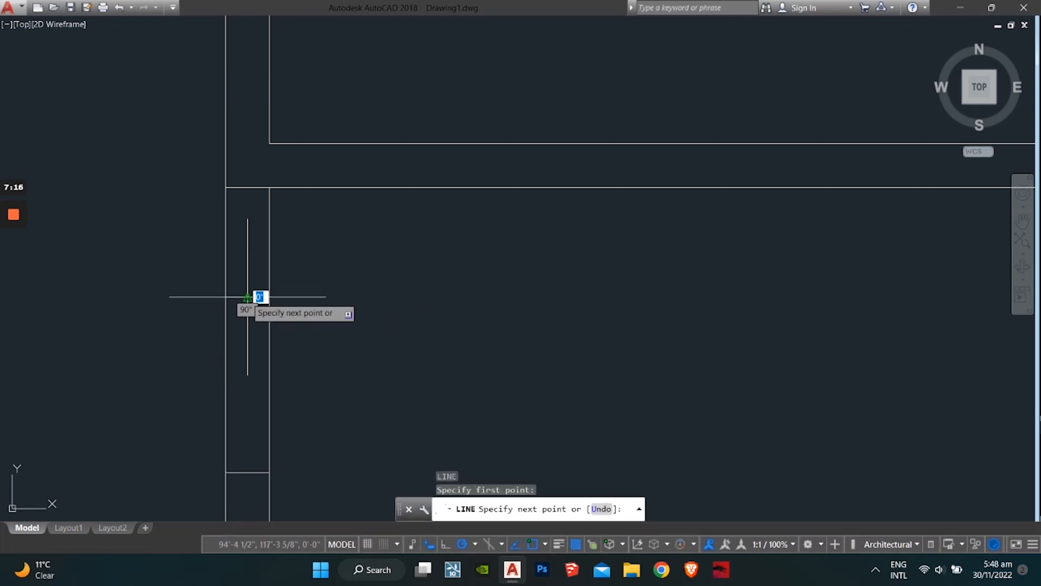
pyautogui.click(248, 471)
pyautogui.press('Return')
# Draw two short lines from the midpoint of the small window's upper end line to the inner and outer wall faces.
pyautogui.press('Return')
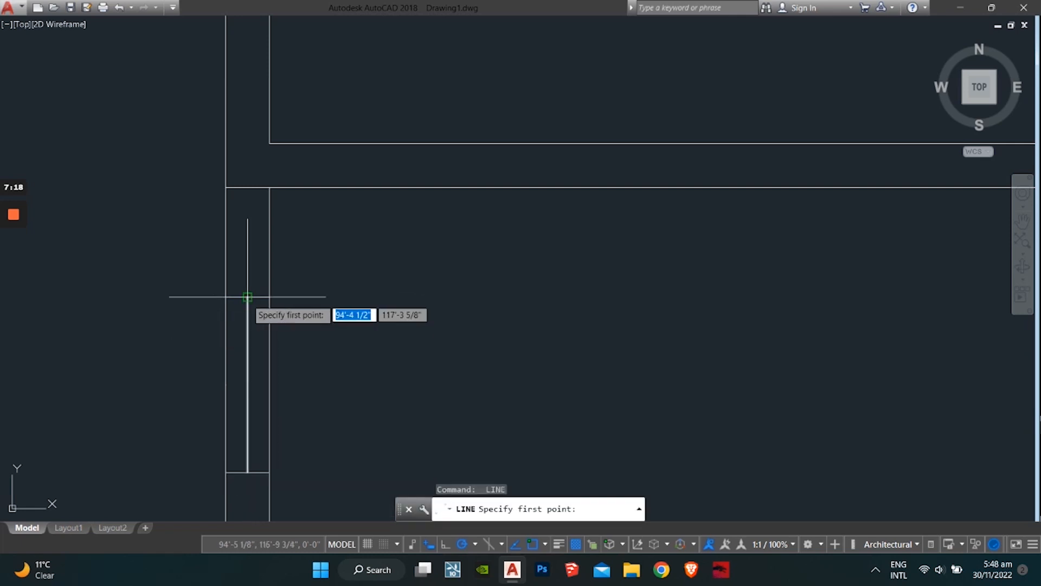
pyautogui.click(248, 296)
pyautogui.click(270, 297)
pyautogui.press('Return')
pyautogui.press('Return')
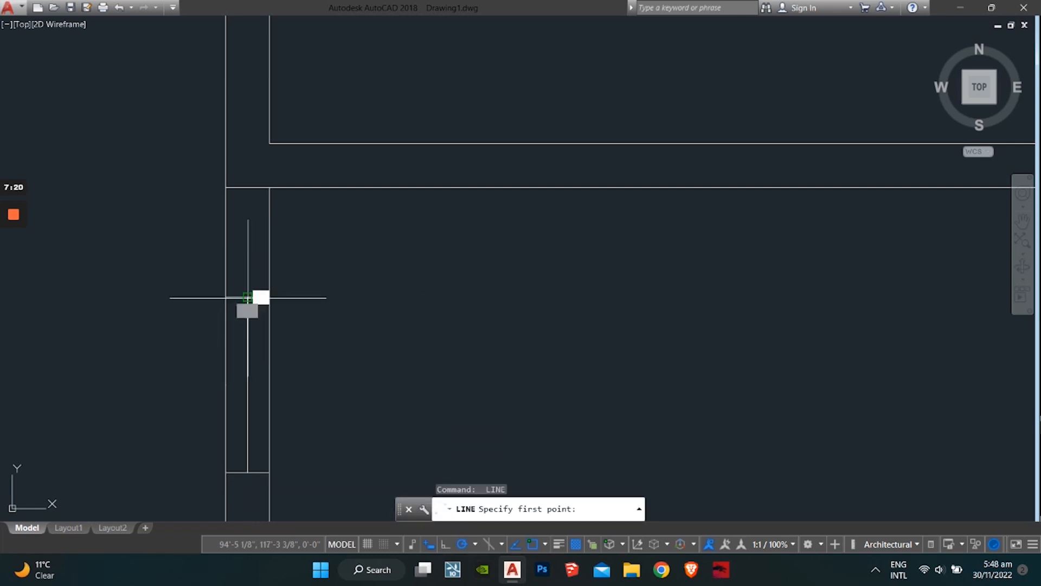
pyautogui.click(248, 297)
pyautogui.click(225, 296)
pyautogui.press('Return')
# Draw vertical window lines from the midpoints of the upper end line's outer and inner halves down to the lower end line.
pyautogui.press('Return')
pyautogui.click(237, 296)
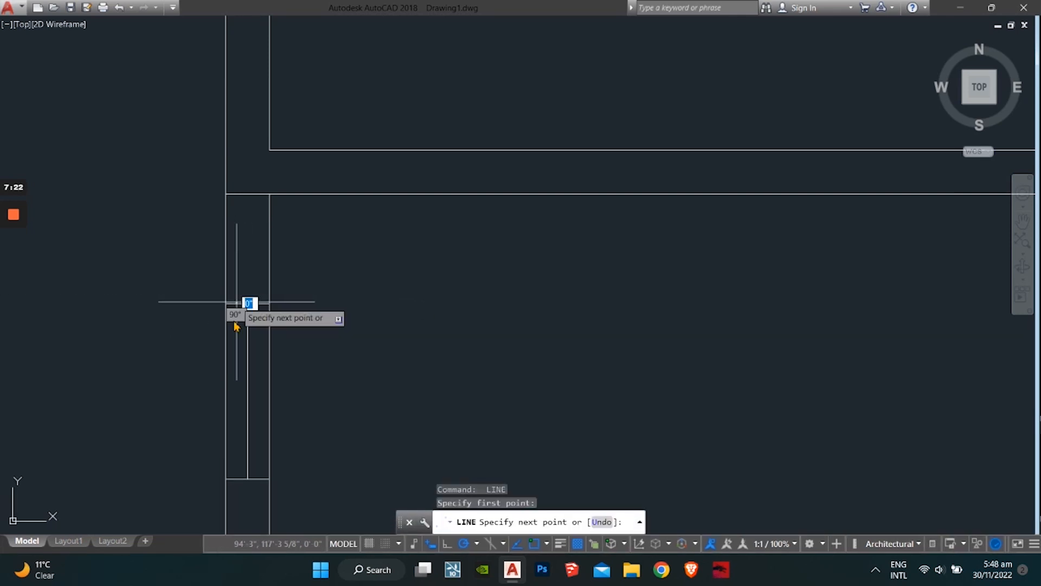
pyautogui.press('Escape')
pyautogui.press('Return')
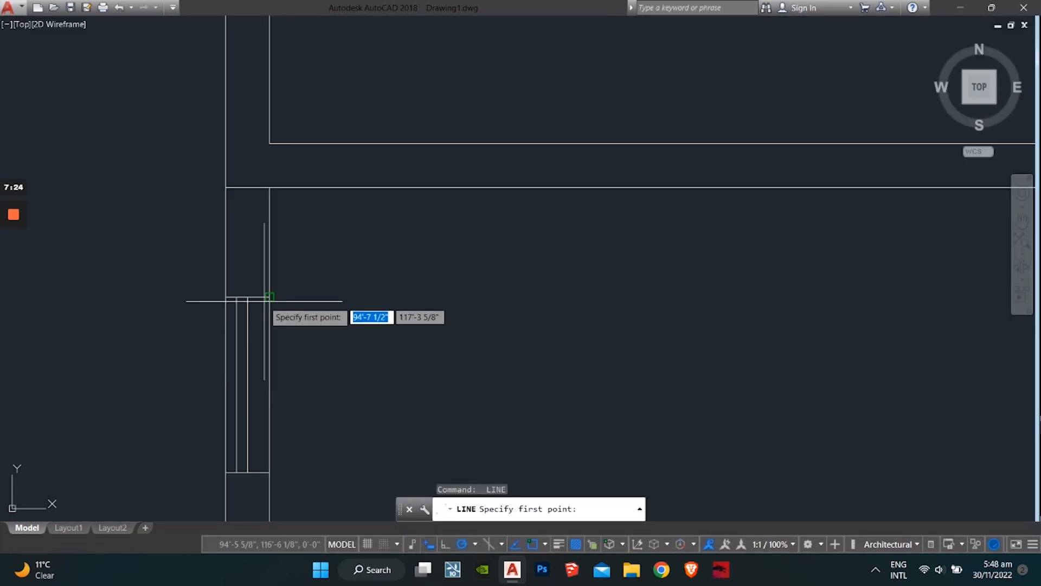
pyautogui.click(258, 297)
pyautogui.press('Escape')
# Examine the whole floor plan, from the new windows past the staircase to the lower rooms and plot boundary.
pyautogui.scroll(-6, 282, 456)
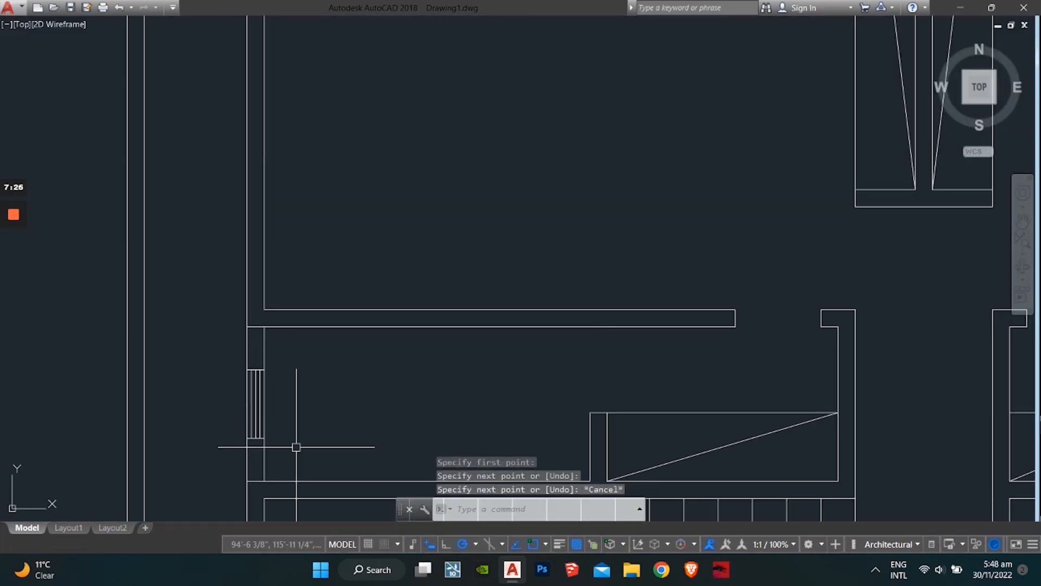
pyautogui.scroll(-3, 156, 341)
pyautogui.scroll(2, 145, 116)
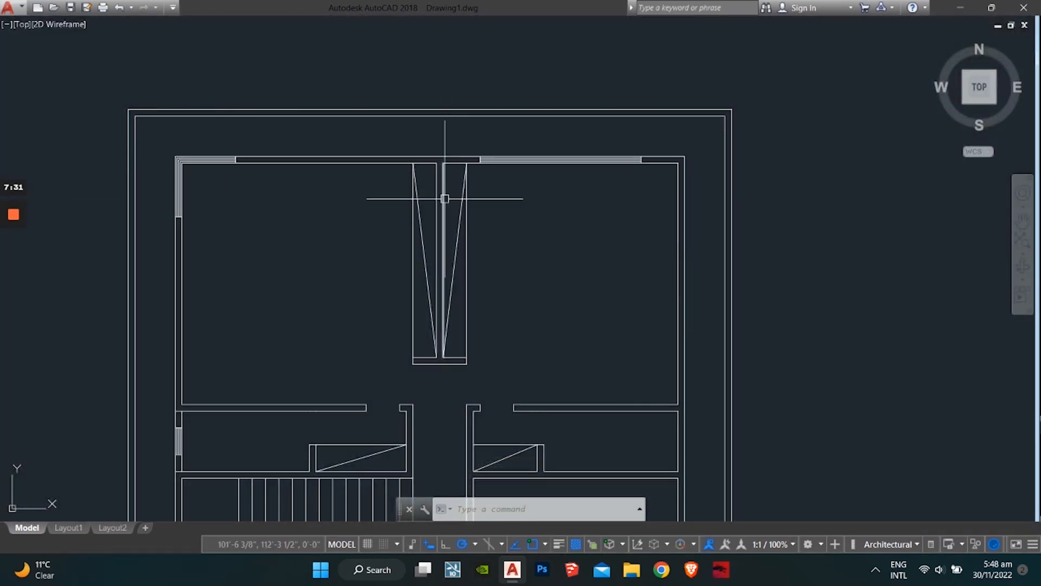
pyautogui.scroll(-2, 291, 305)
pyautogui.scroll(5, 229, 397)
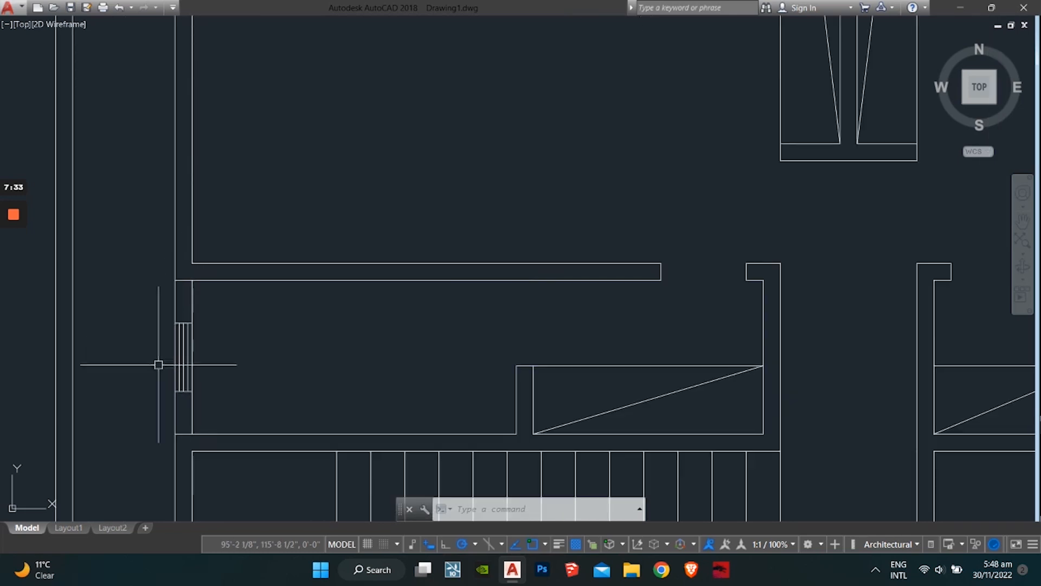
pyautogui.scroll(-5, 159, 365)
pyautogui.moveTo(277, 274); pyautogui.dragTo(263, 250, button='middle')
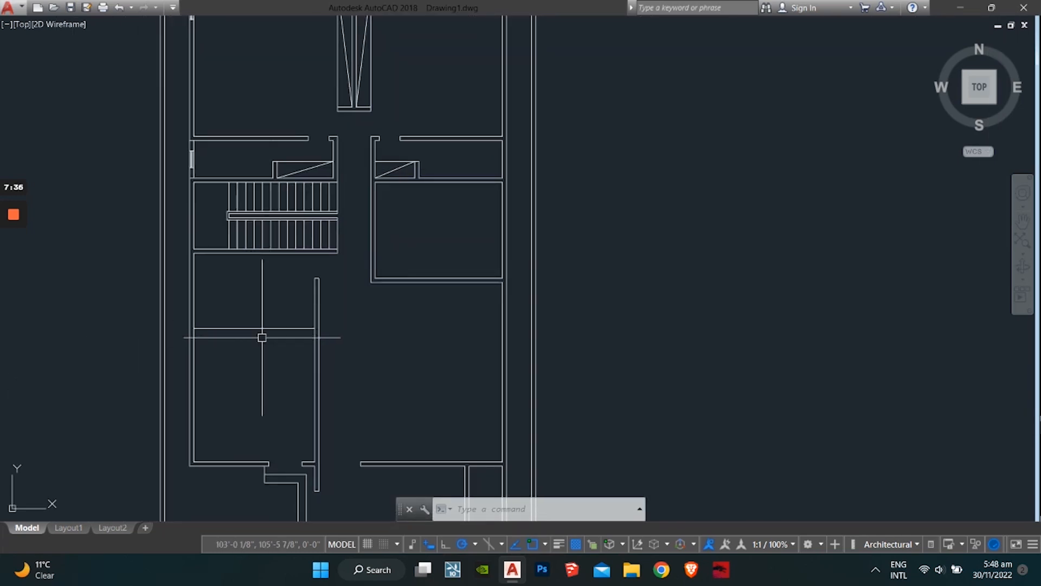
pyautogui.scroll(-3, 262, 337)
pyautogui.scroll(2, 364, 191)
pyautogui.moveTo(376, 271); pyautogui.dragTo(352, 212, button='middle')
pyautogui.scroll(-1, 326, 325)
pyautogui.moveTo(317, 374); pyautogui.dragTo(248, 318, button='middle')
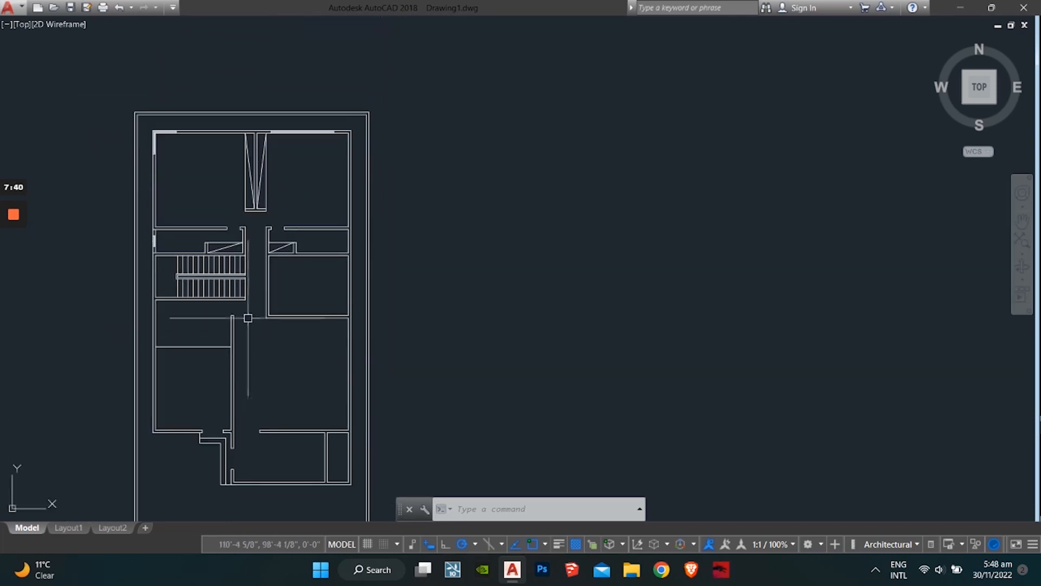
pyautogui.scroll(-2, 211, 368)
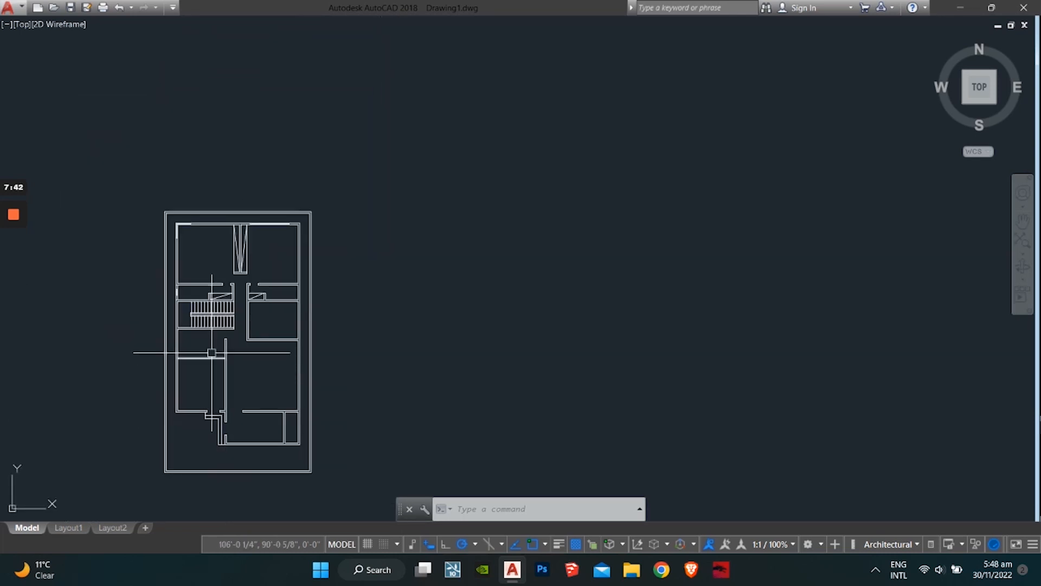
pyautogui.scroll(2, 212, 353)
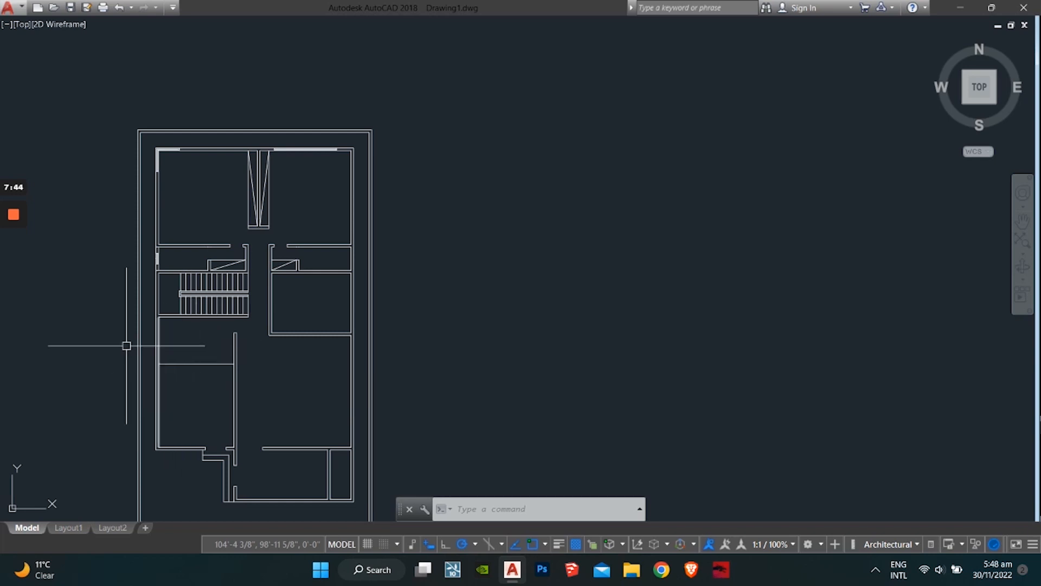
pyautogui.moveTo(168, 397); pyautogui.dragTo(170, 318, button='middle')
pyautogui.moveTo(280, 315); pyautogui.dragTo(237, 360, button='middle')
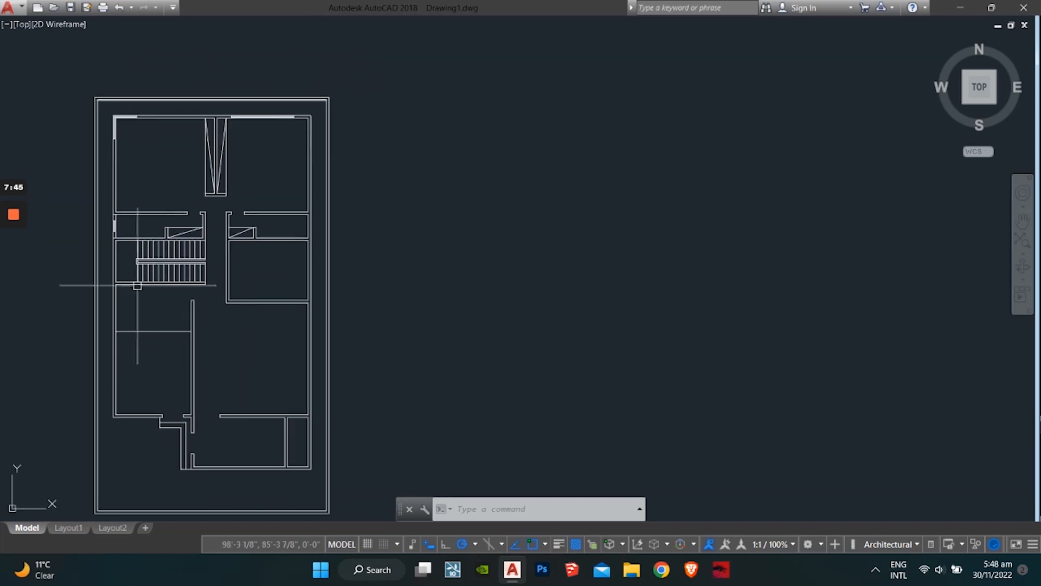
pyautogui.moveTo(246, 114); pyautogui.dragTo(328, 79, button='middle')
pyautogui.scroll(1, 287, 176)
pyautogui.scroll(-1, 299, 226)
pyautogui.moveTo(299, 226); pyautogui.dragTo(316, 286, button='middle')
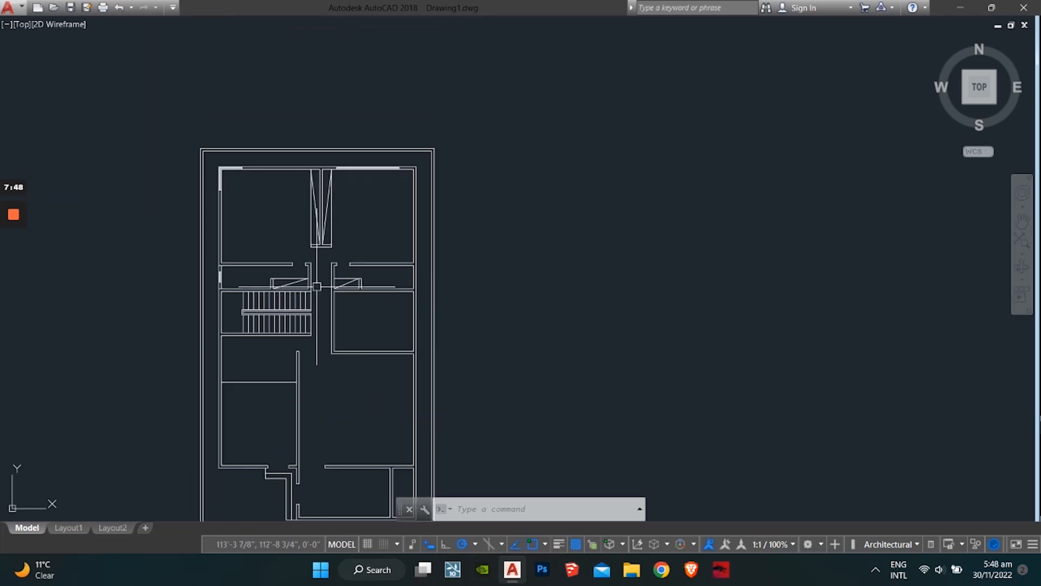
# Add a horizontal linear dimension across the upper-right bedroom, from the closet's upper corner to the inner face of the side wall.
pyautogui.press('Escape')
pyautogui.press('Escape')
pyautogui.press('Escape')
pyautogui.scroll(4, 356, 207)
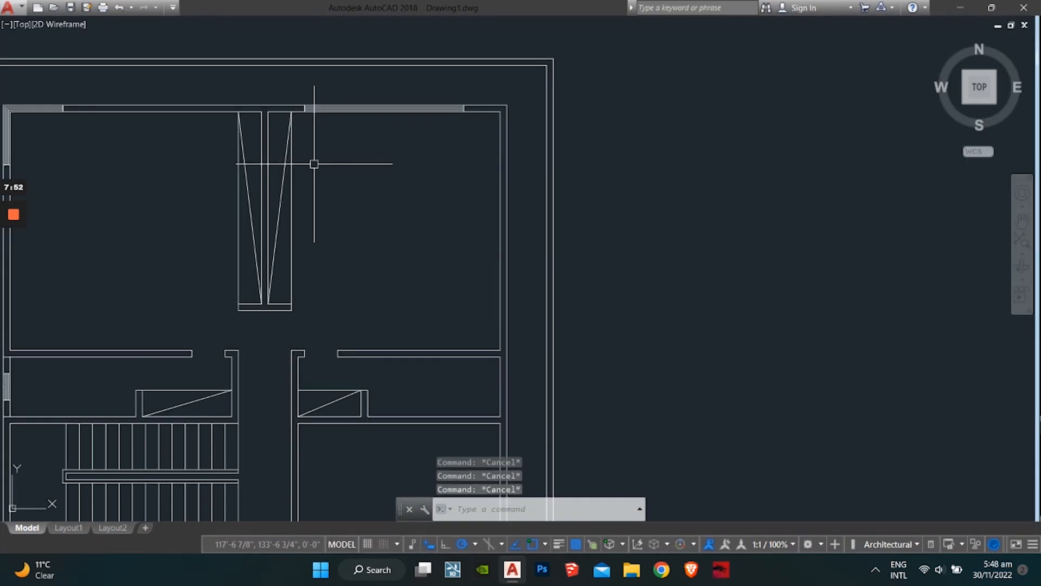
pyautogui.write('dli')
pyautogui.press('Return')
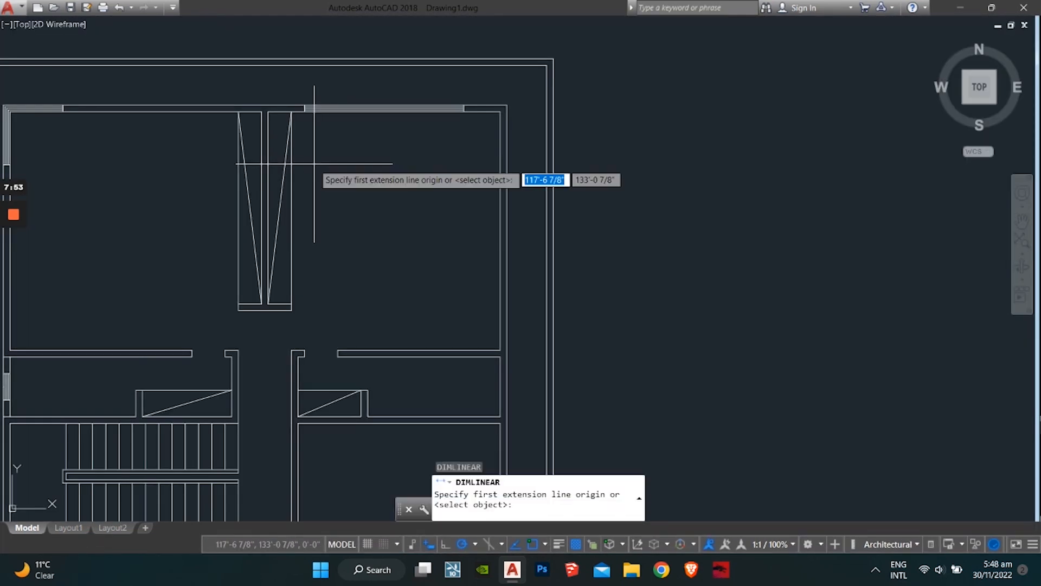
pyautogui.click(292, 112)
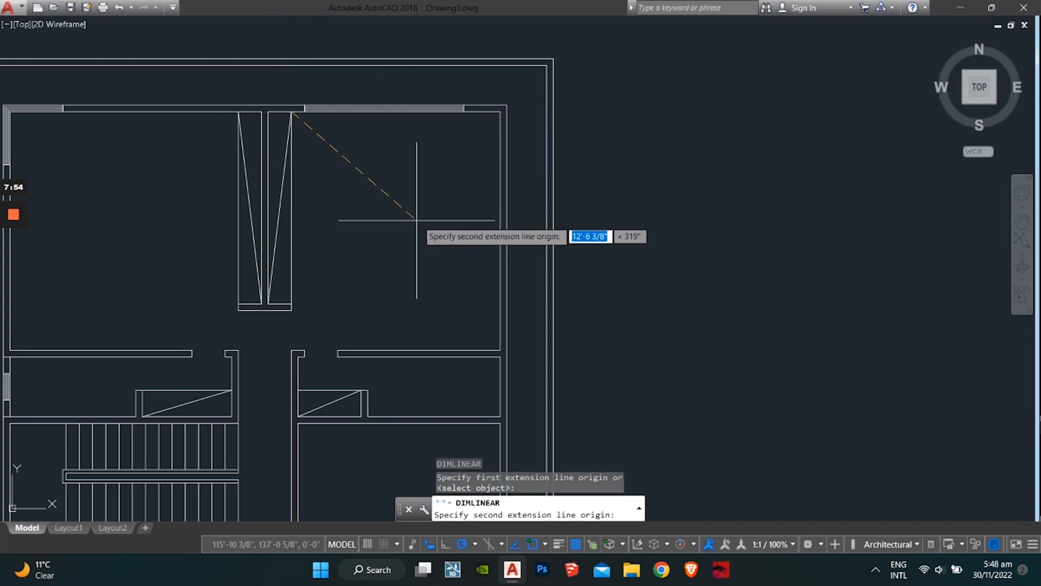
pyautogui.click(500, 112)
pyautogui.click(491, 157)
# Add a vertical linear dimension along the upper-right bedroom's side wall, from its upper inner corner to its lower inner corner.
pyautogui.press('Return')
pyautogui.click(500, 113)
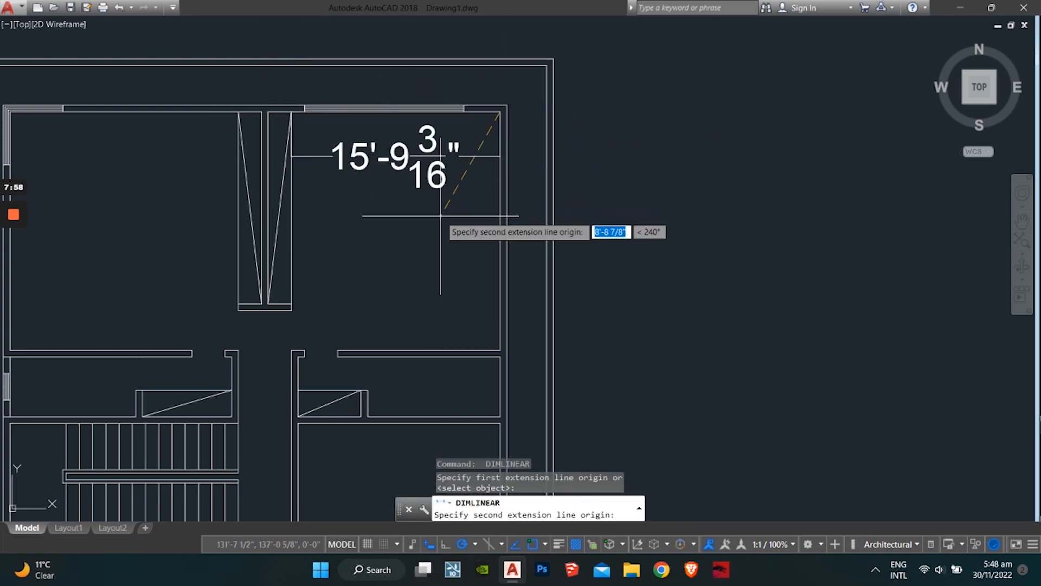
pyautogui.click(499, 350)
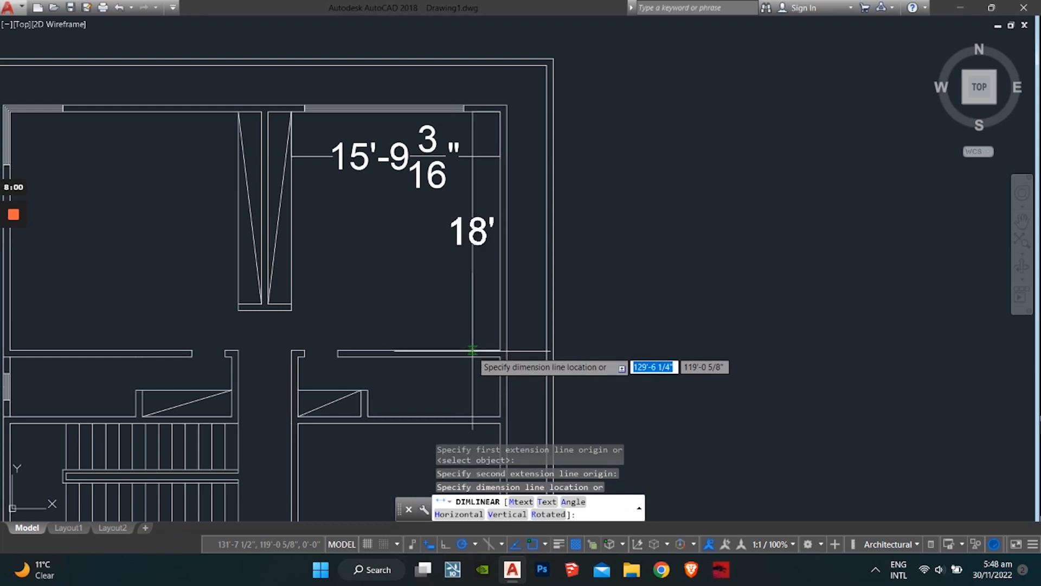
pyautogui.click(472, 349)
pyautogui.press('Escape')
pyautogui.press('Escape')
pyautogui.press('Escape')
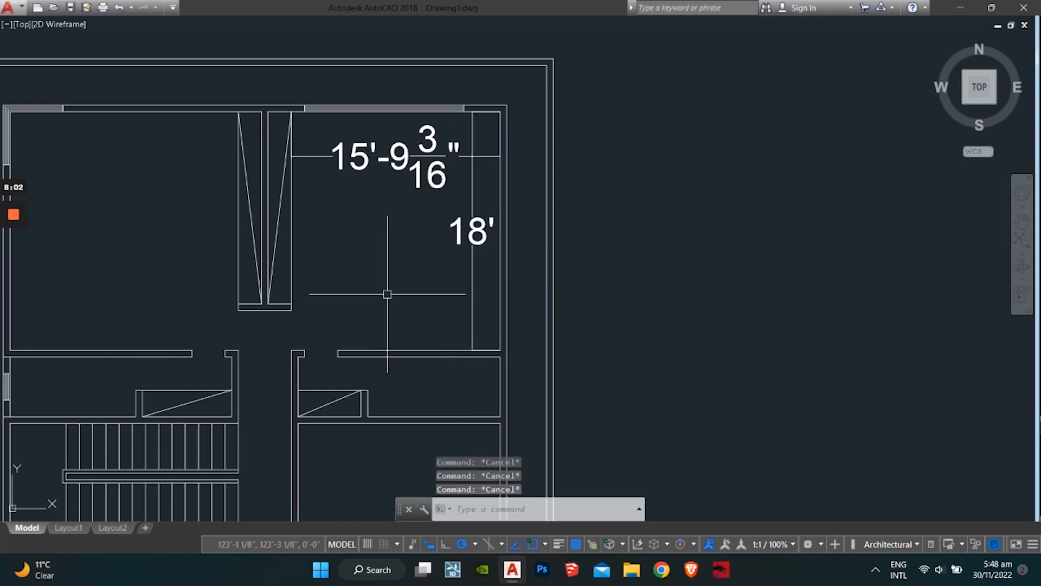
# Place a multiline text label in the upper-right bedroom reading "BEDROOM" with "15'-9" x 18'-0"" on the line below.
pyautogui.write('t')
pyautogui.press('Return')
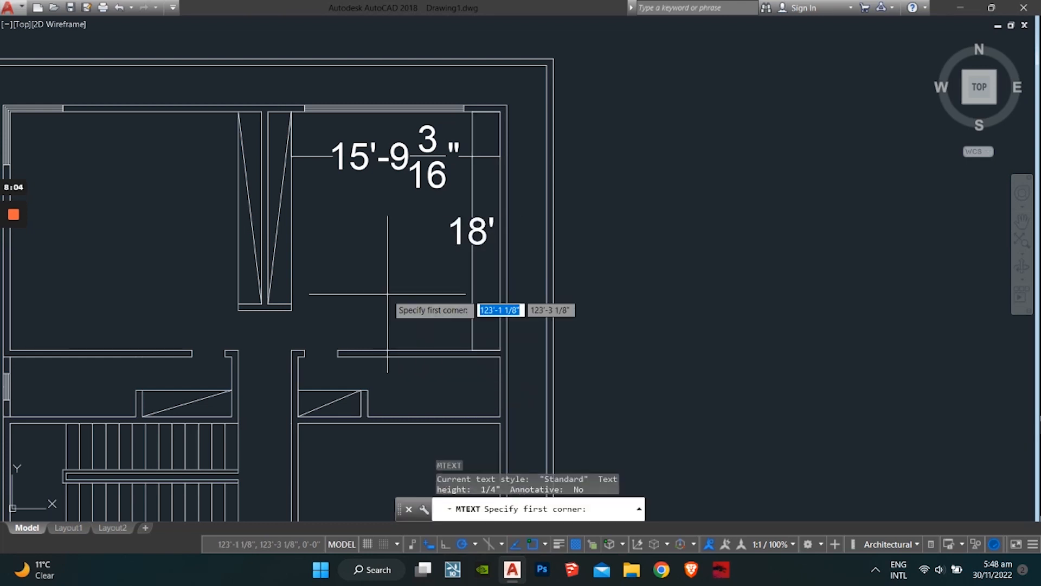
pyautogui.click(350, 249)
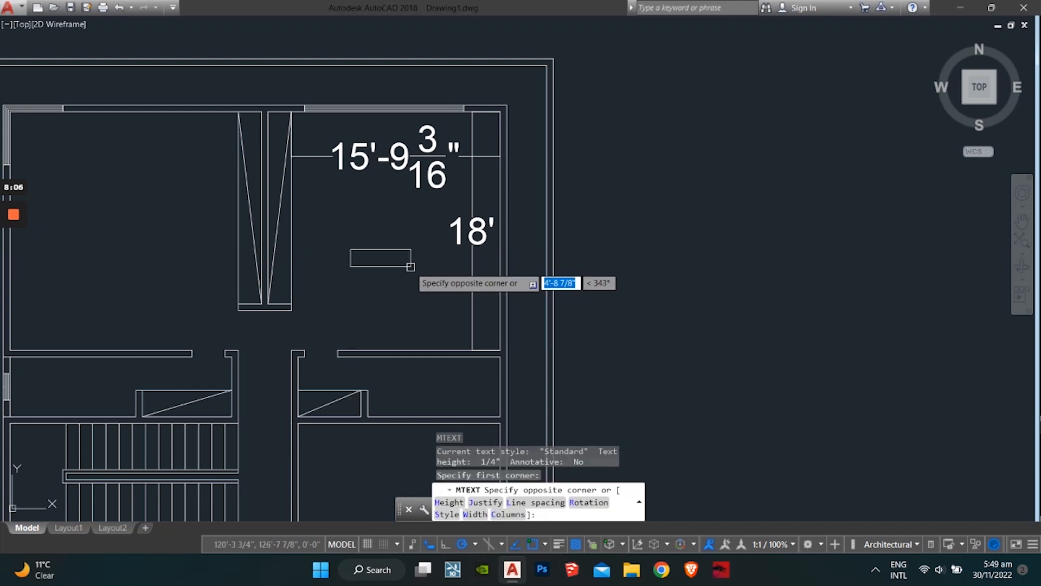
pyautogui.click(423, 277)
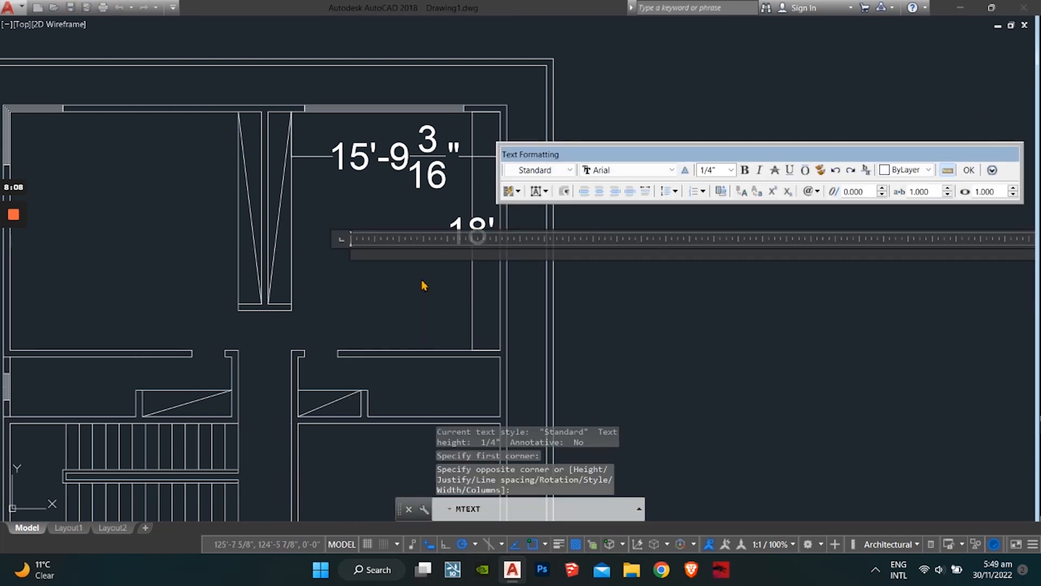
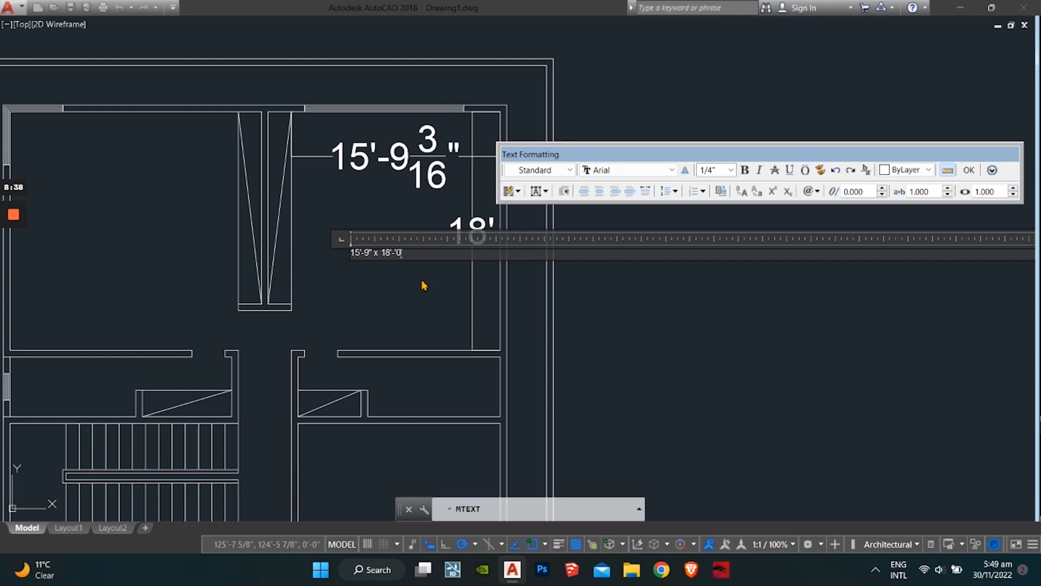
pyautogui.press('Return')
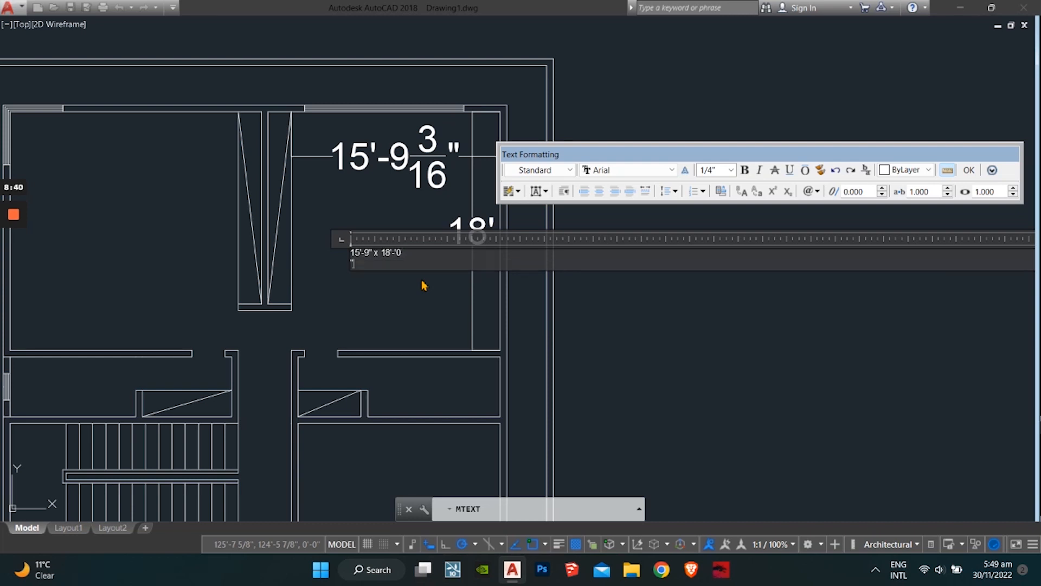
pyautogui.press('BackSpace')
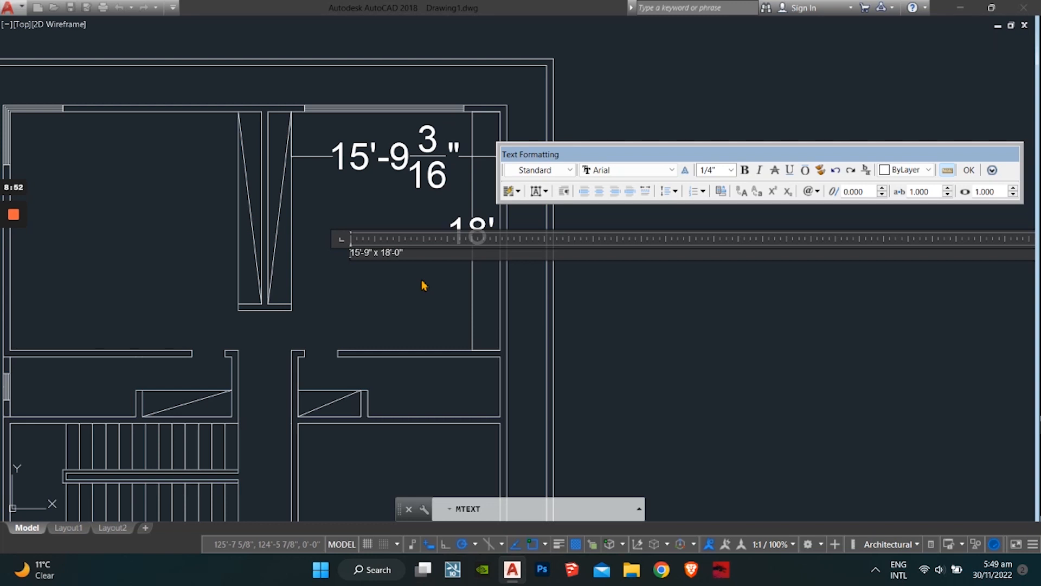
pyautogui.press('Return')
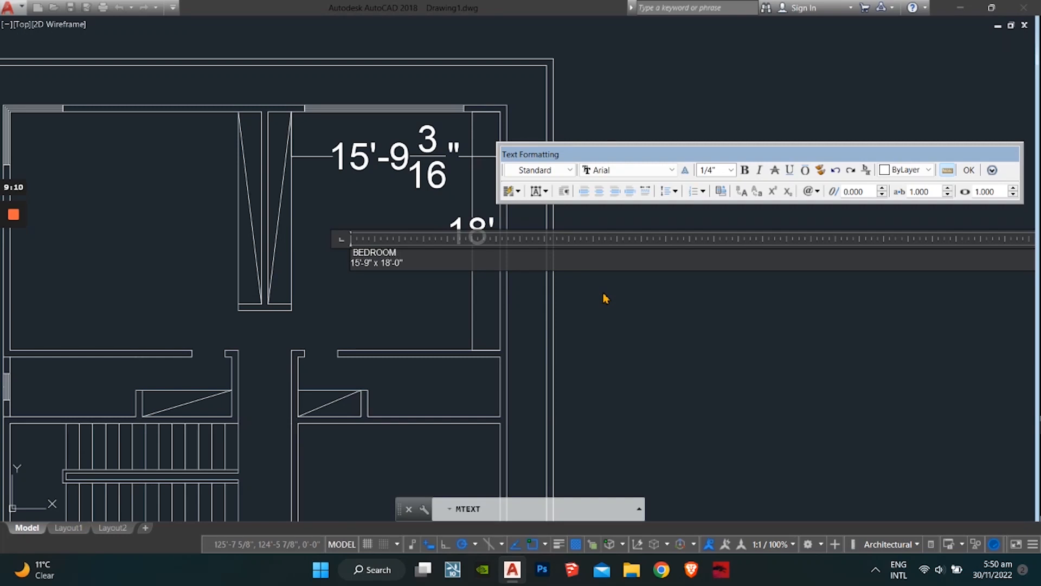
pyautogui.click(957, 172)
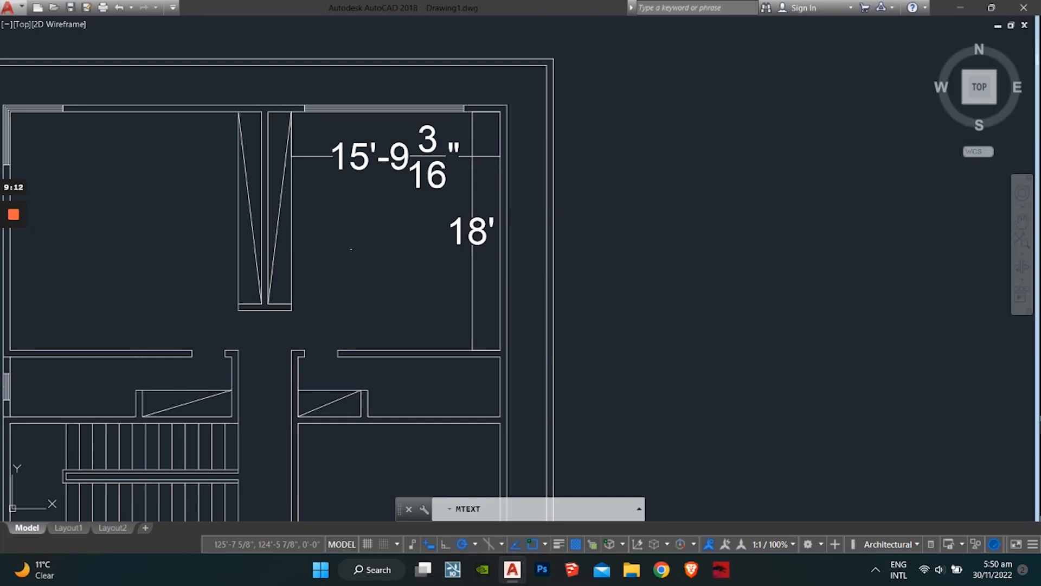
pyautogui.scroll(5, 365, 237)
pyautogui.scroll(-5, 365, 237)
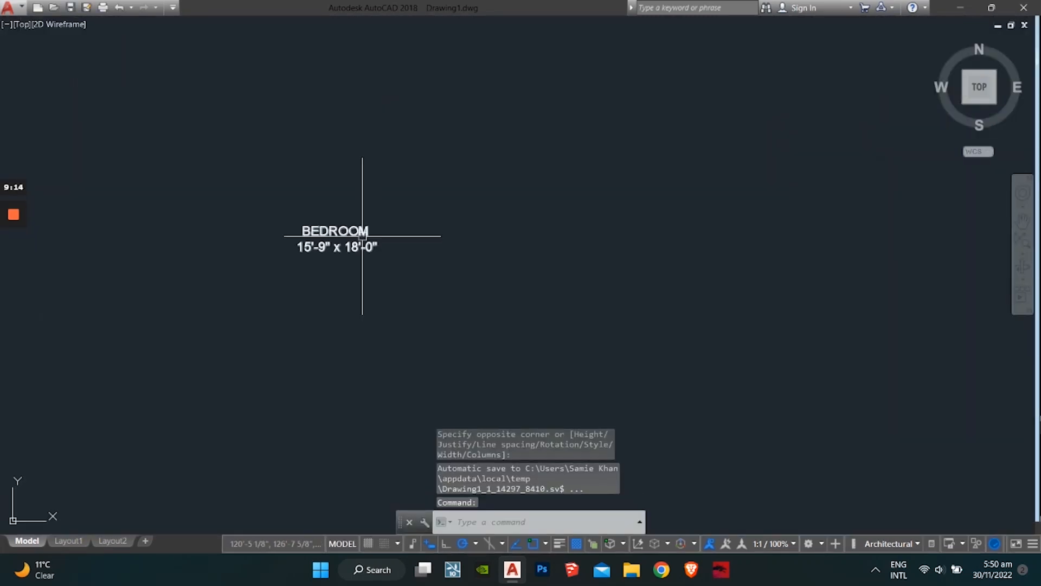
pyautogui.click(423, 181)
pyautogui.click(226, 288)
pyautogui.scroll(-4, 408, 250)
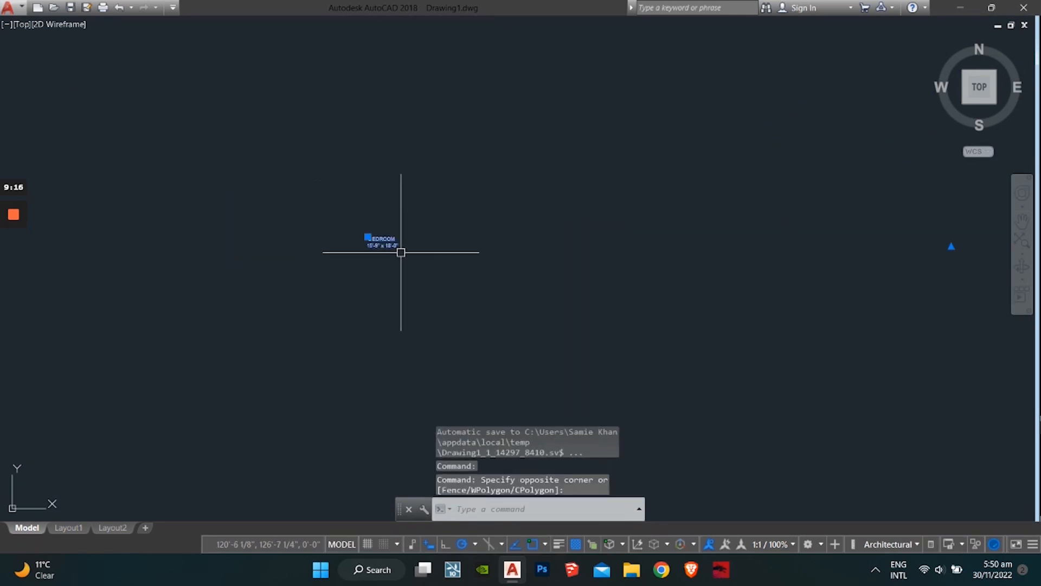
pyautogui.moveTo(437, 258); pyautogui.dragTo(278, 300, button='middle')
pyautogui.scroll(4, 251, 298)
pyautogui.moveTo(206, 276); pyautogui.dragTo(442, 347, button='middle')
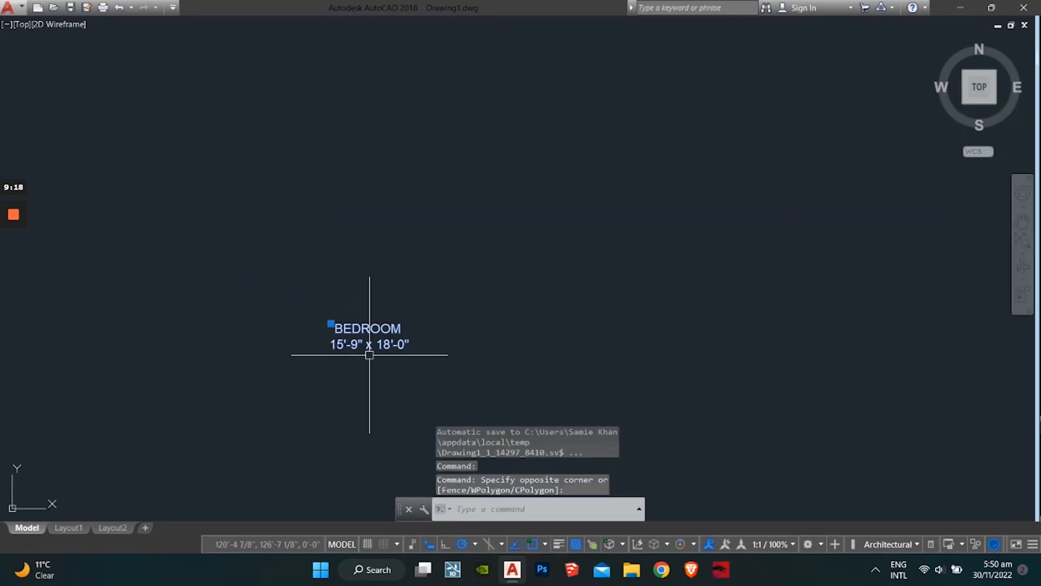
pyautogui.scroll(1, 370, 353)
pyautogui.press('Escape')
pyautogui.press('Escape')
# Scale up the upper-right bedroom's label from its lower-left corner to a text height of about 6 7/8".
pyautogui.click(531, 246)
pyautogui.click(158, 406)
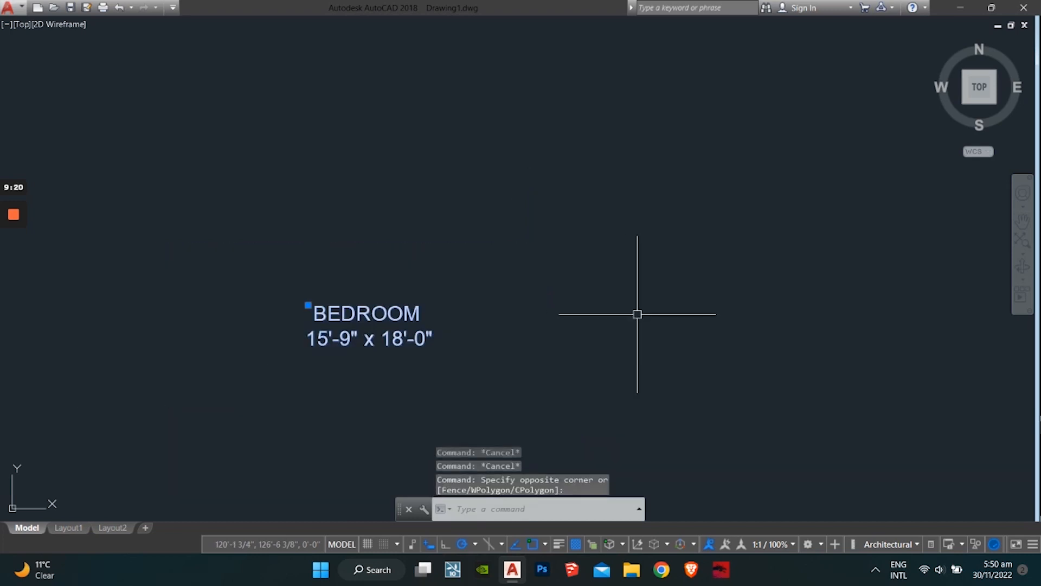
pyautogui.write('SC')
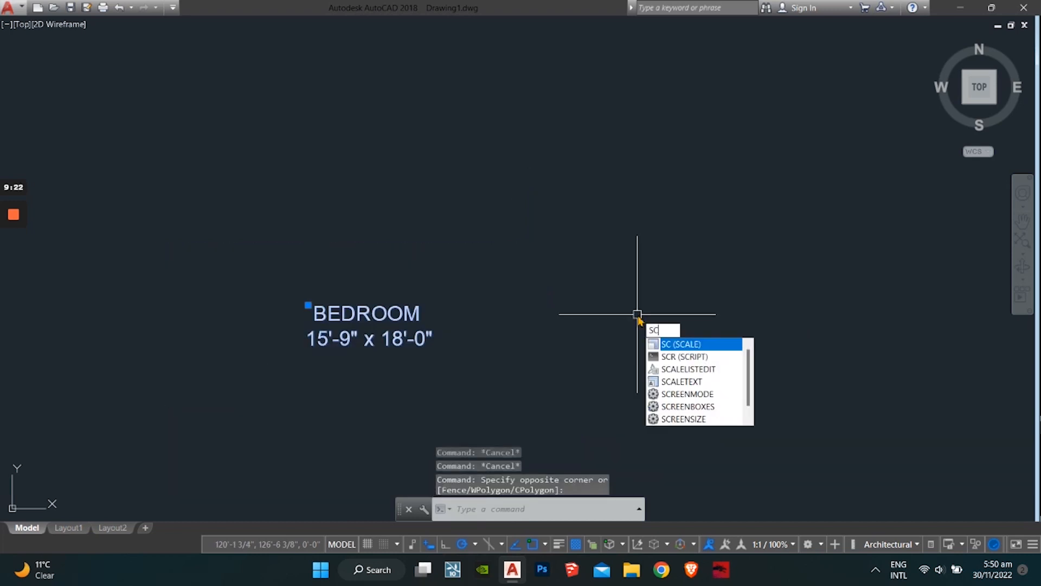
pyautogui.press('Return')
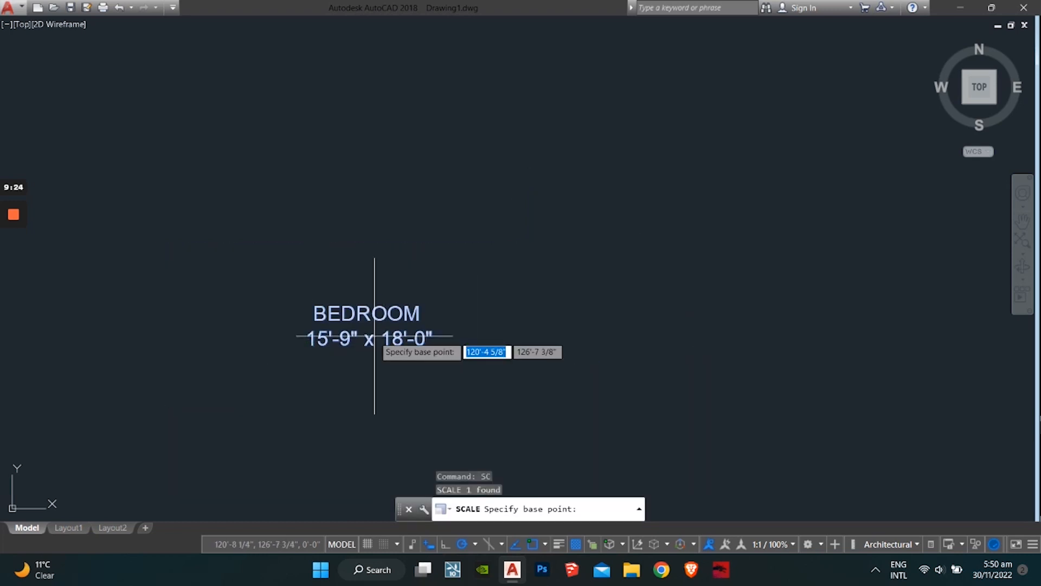
pyautogui.click(309, 349)
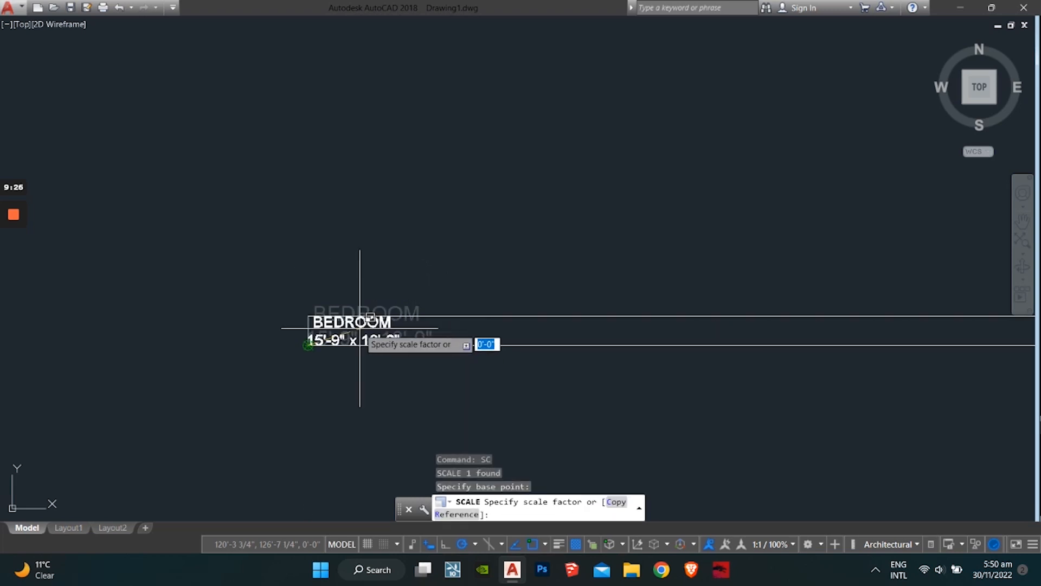
pyautogui.scroll(-2, 391, 314)
pyautogui.scroll(-1, 434, 304)
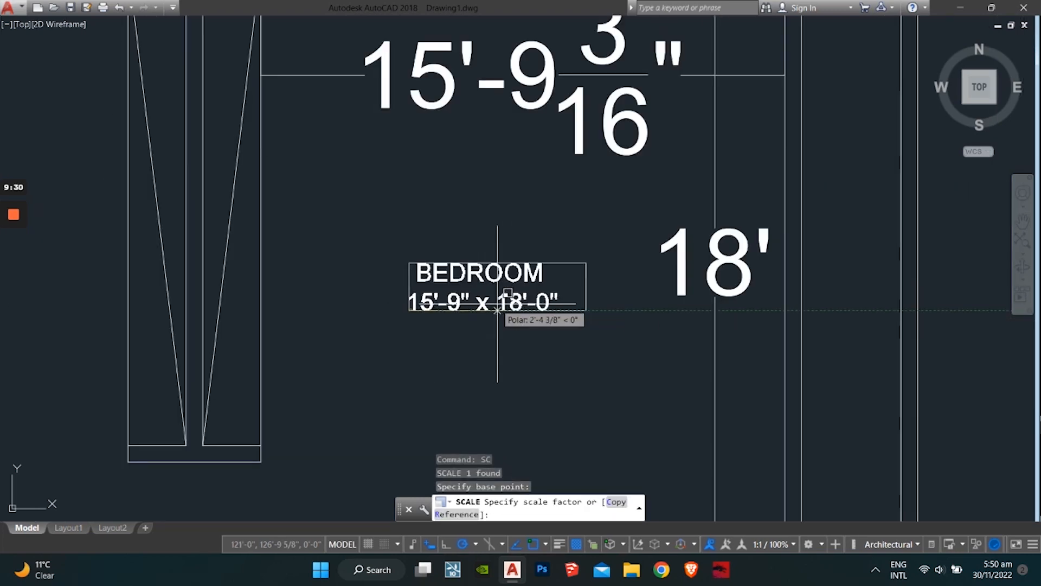
pyautogui.click(504, 310)
pyautogui.scroll(-3, 505, 311)
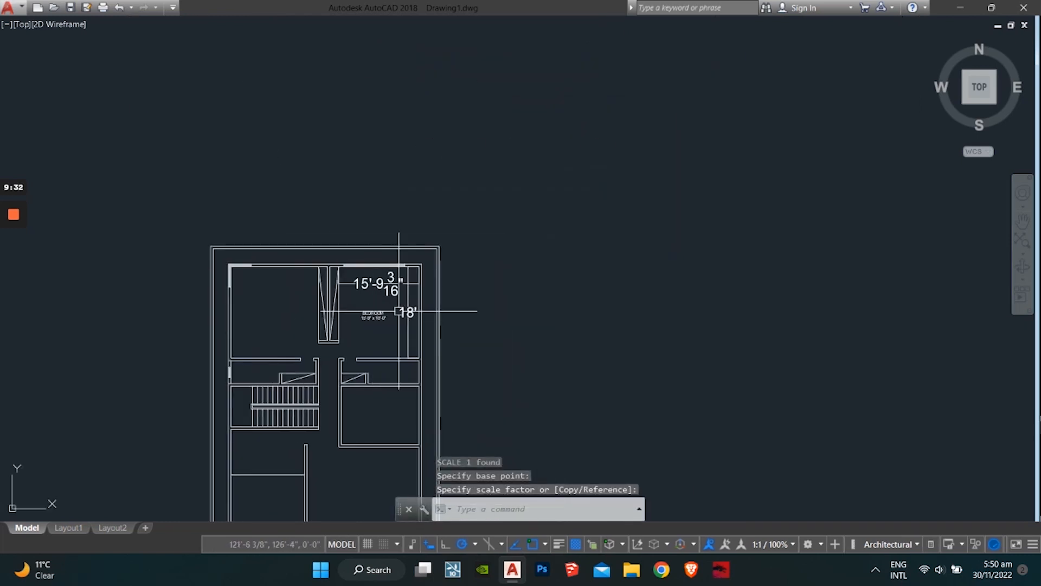
# Move the upper-right bedroom's label slightly to the right, closer to the middle of the room.
pyautogui.scroll(2, 402, 290)
pyautogui.click(357, 317)
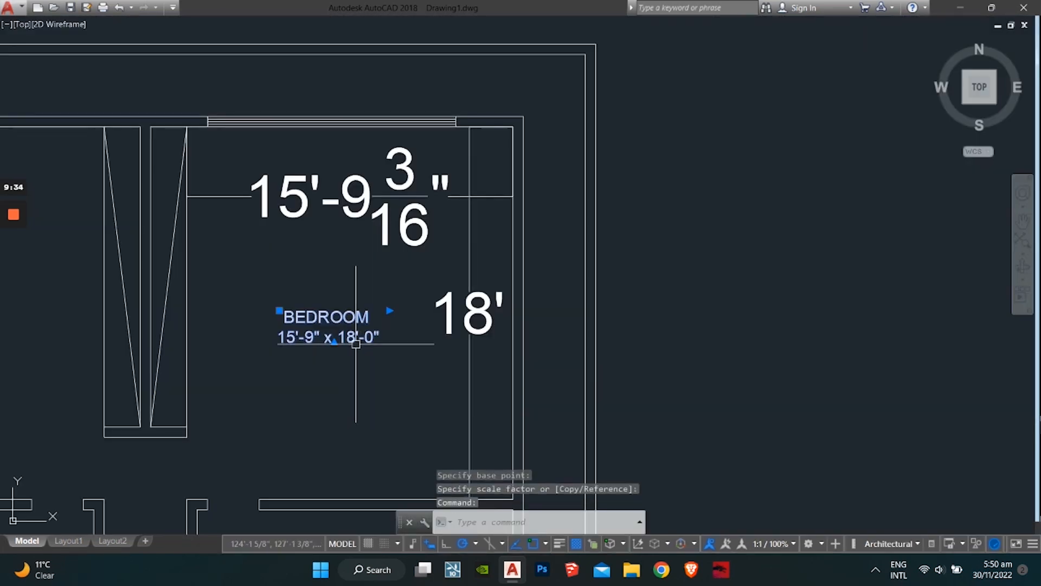
pyautogui.write('m')
pyautogui.press('Return')
pyautogui.click(297, 372)
pyautogui.click(311, 373)
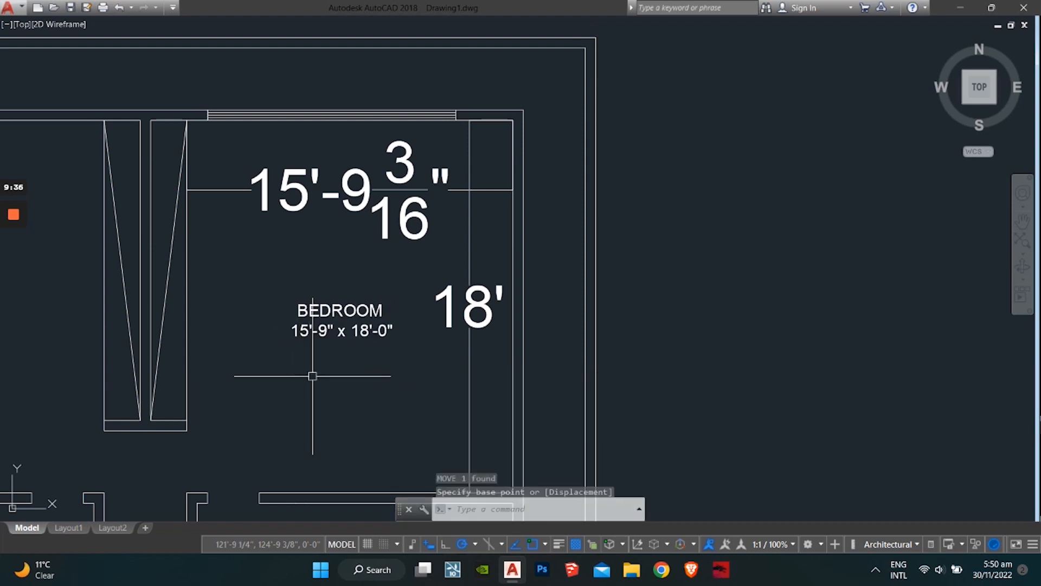
# Copy the upper-right bedroom's label and paste it near the middle of the upper-left bedroom.
pyautogui.scroll(-5, 356, 318)
pyautogui.scroll(3, 286, 363)
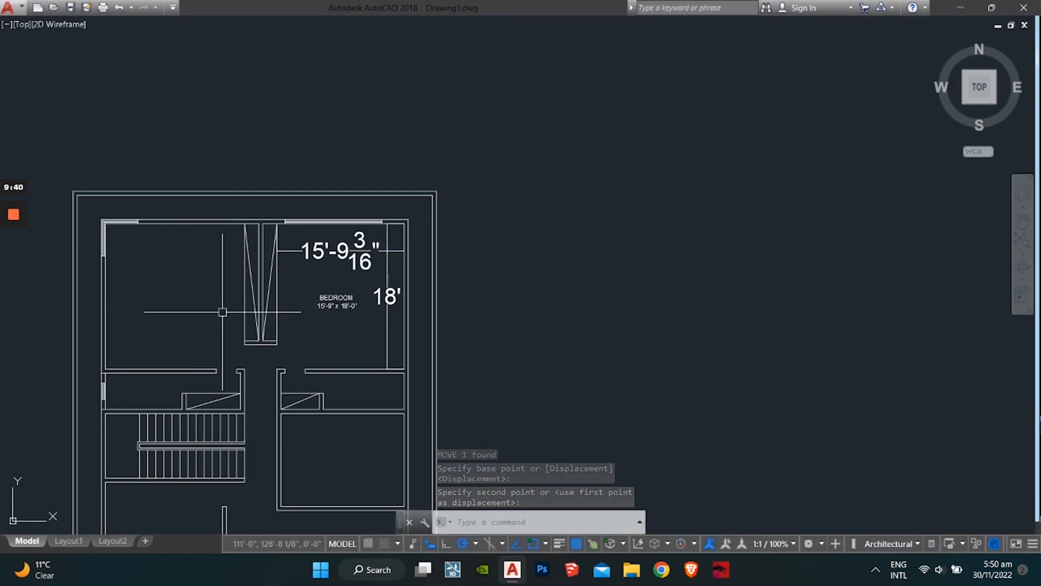
pyautogui.click(338, 300)
pyautogui.hotkey('ctrl', 'c')
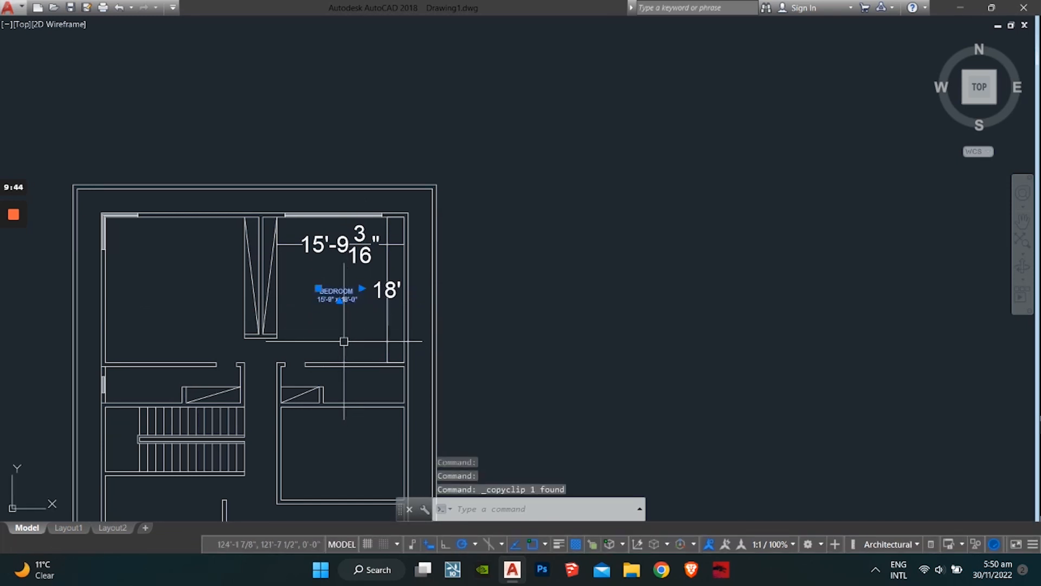
pyautogui.hotkey('ctrl', 'v')
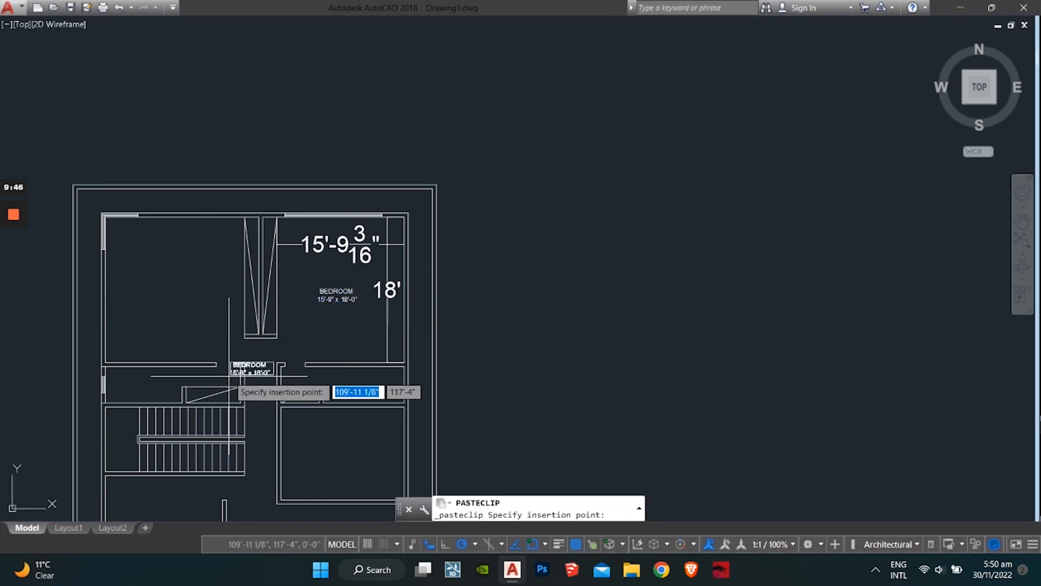
pyautogui.click(151, 305)
pyautogui.press('Escape')
pyautogui.press('Escape')
pyautogui.press('Escape')
pyautogui.moveTo(141, 320); pyautogui.dragTo(255, 342, button='middle')
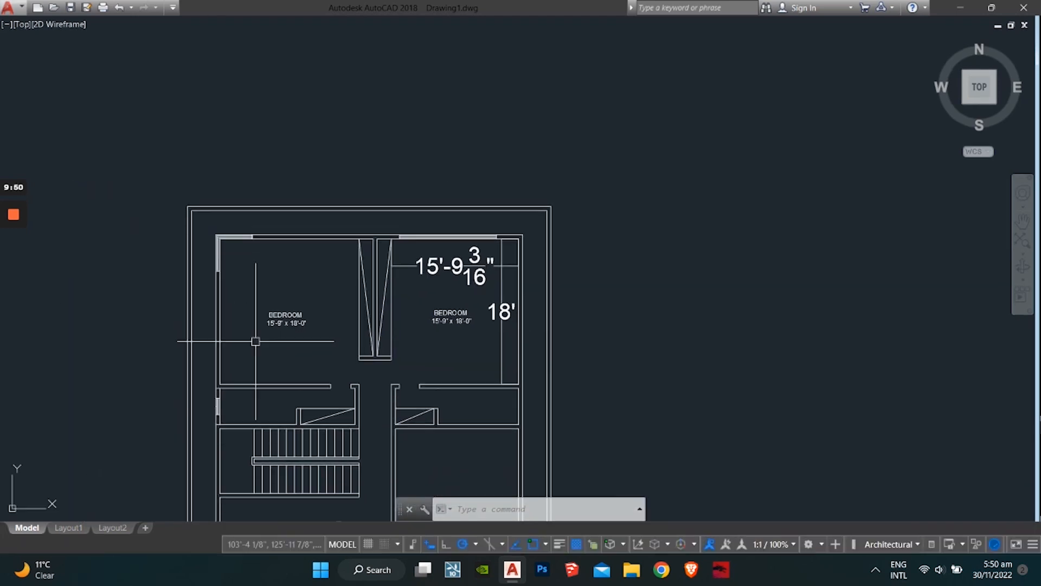
pyautogui.write('dli')
pyautogui.press('Return')
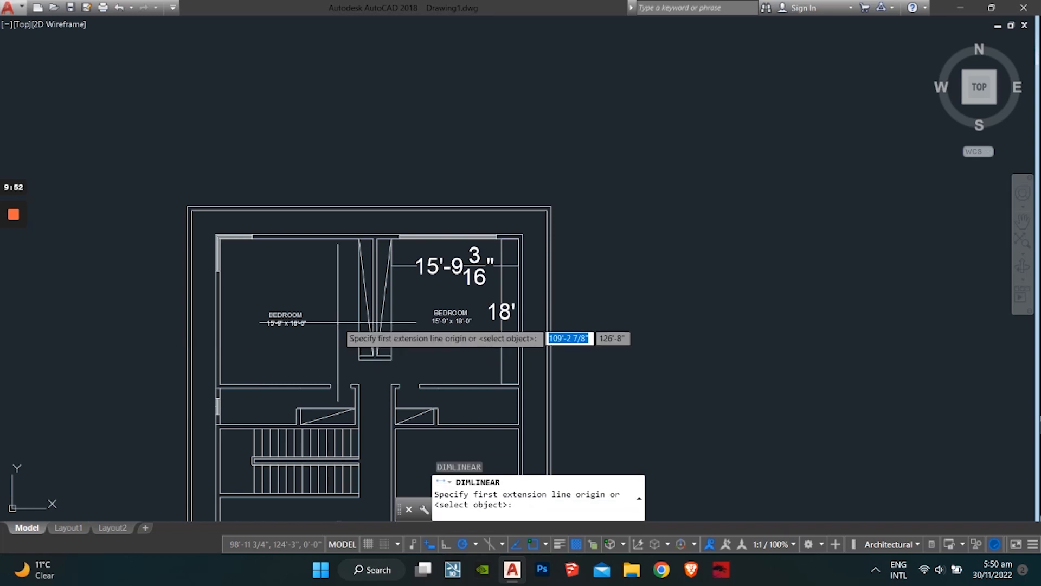
pyautogui.scroll(5, 231, 378)
pyautogui.press('Escape')
pyautogui.press('Escape')
pyautogui.press('Escape')
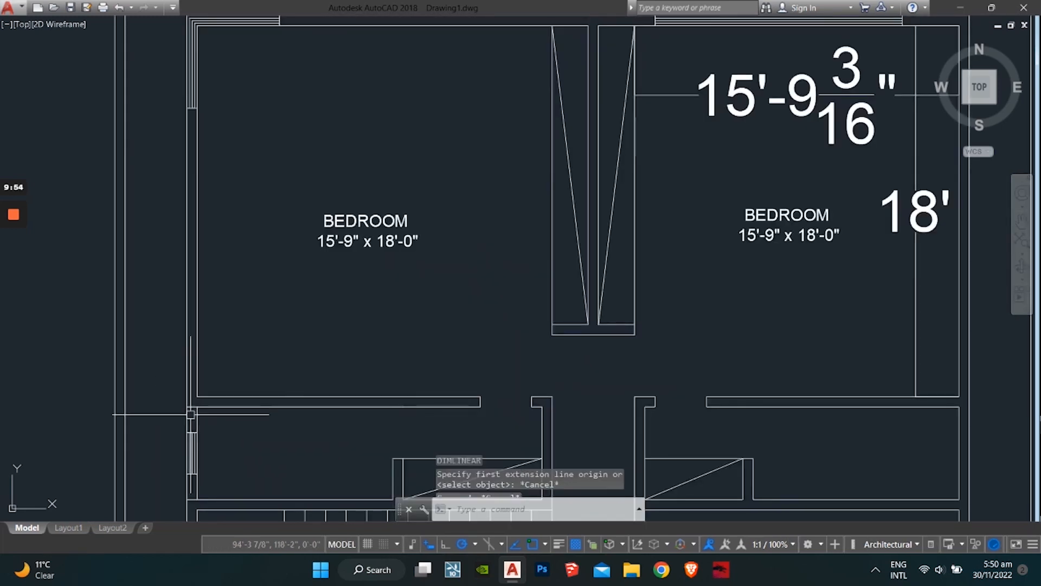
# Delete the two short lines crossing the left outer wall at the partitions above and below the small room's window.
pyautogui.scroll(5, 192, 407)
pyautogui.click(193, 401)
pyautogui.press('Delete')
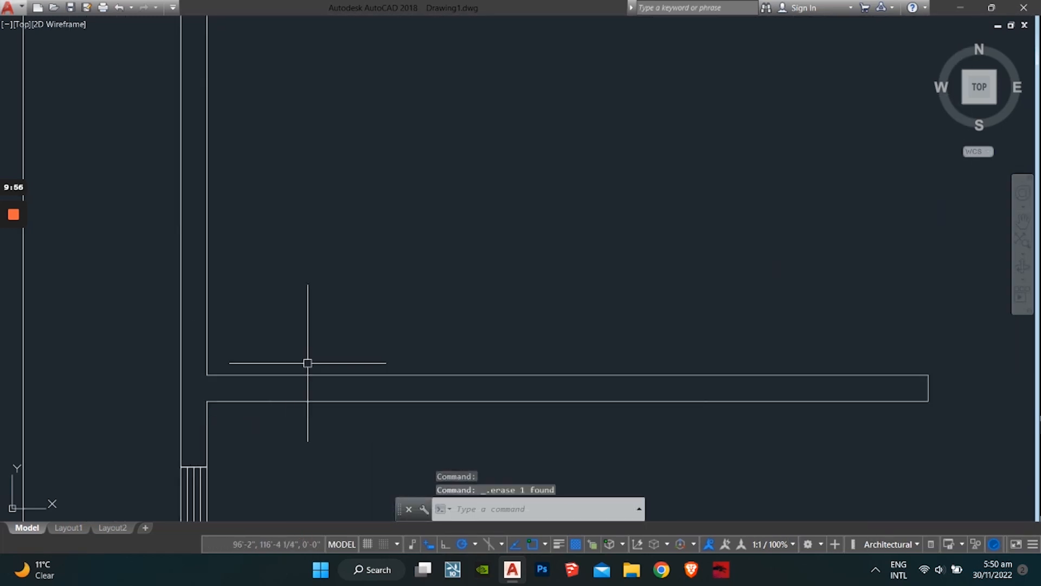
pyautogui.scroll(-5, 307, 360)
pyautogui.scroll(5, 205, 418)
pyautogui.click(172, 395)
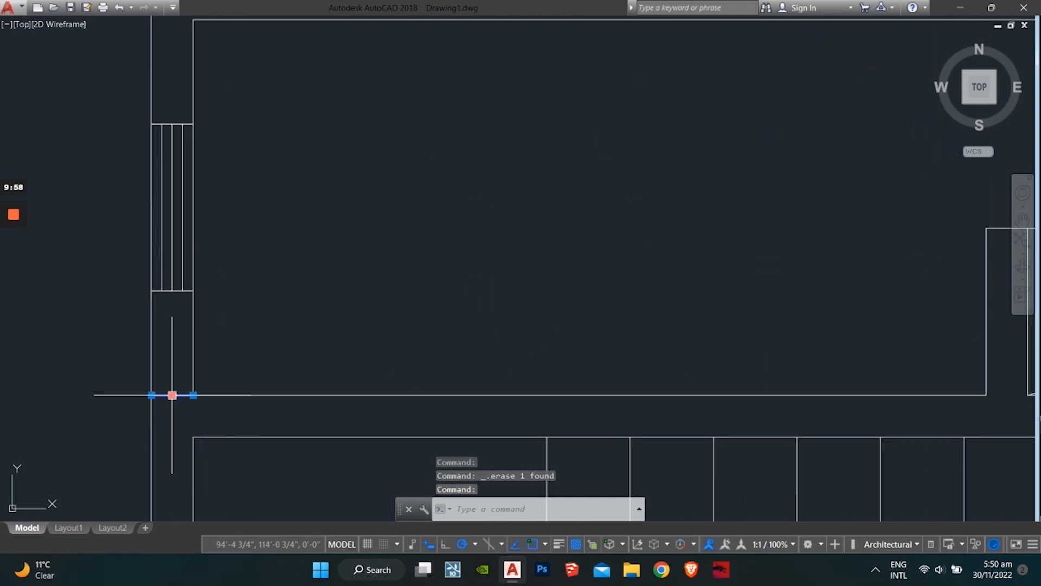
pyautogui.press('Delete')
pyautogui.scroll(-6, 100, 327)
pyautogui.moveTo(256, 309); pyautogui.dragTo(298, 484, button='middle')
pyautogui.moveTo(339, 272); pyautogui.dragTo(321, 342, button='middle')
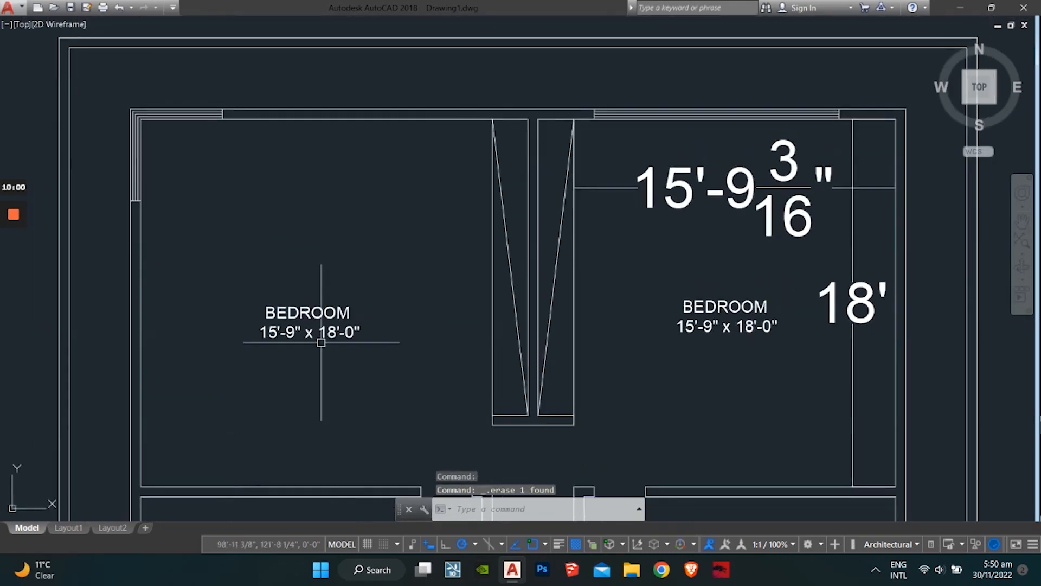
pyautogui.press('Escape')
pyautogui.press('Escape')
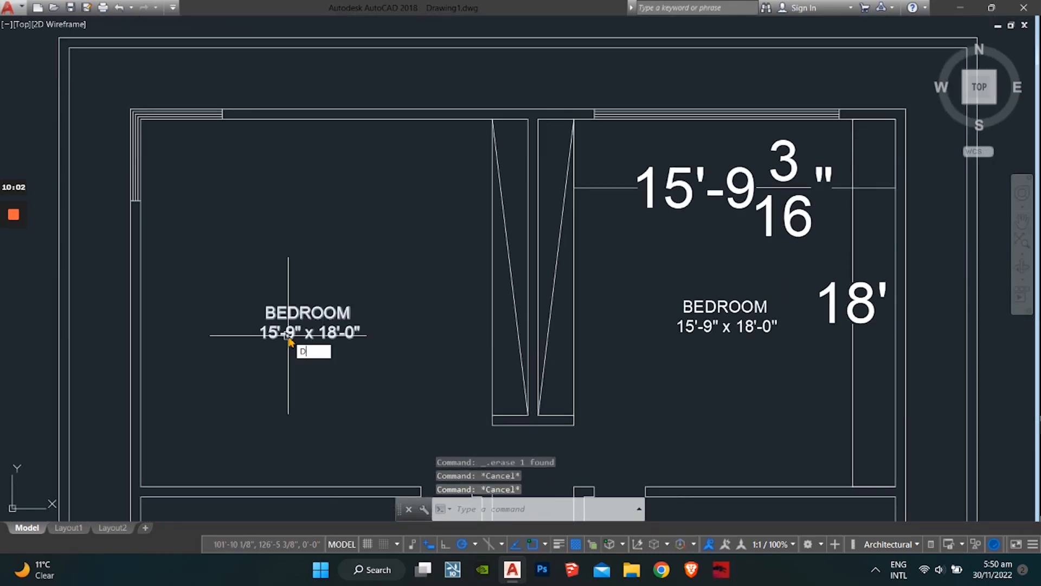
# Add a vertical linear dimension along the upper-left bedroom's outer wall, from its upper inner corner to its lower inner corner.
pyautogui.write('DLI')
pyautogui.press('Return')
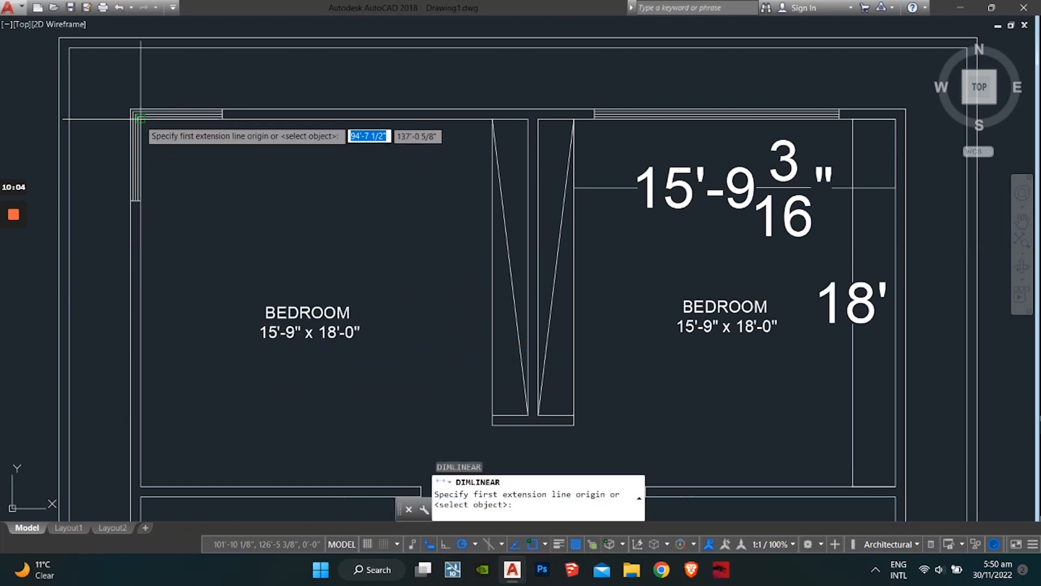
pyautogui.click(142, 121)
pyautogui.click(141, 487)
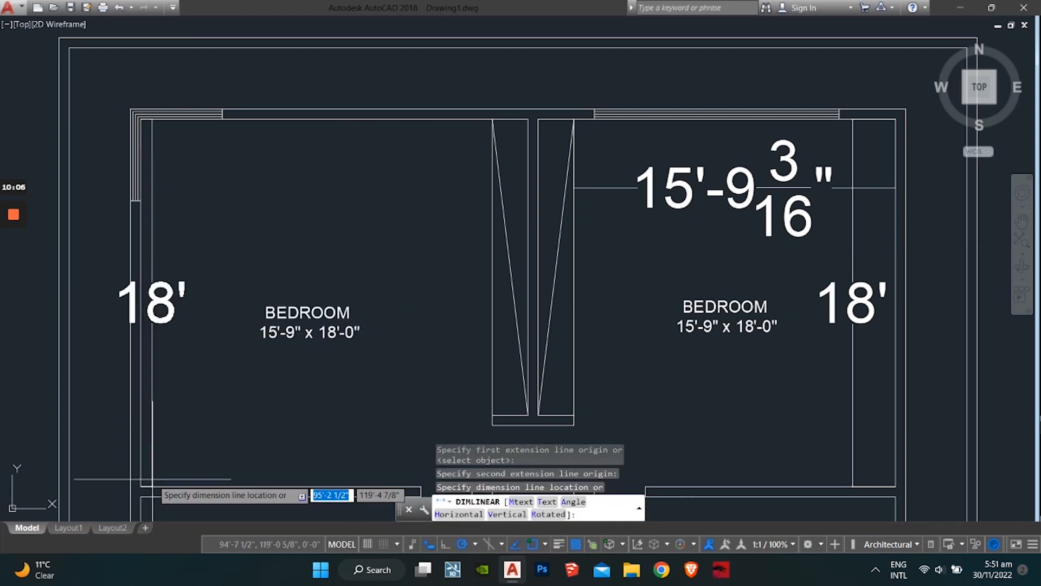
pyautogui.click(166, 482)
# Add a horizontal linear dimension across the upper-left bedroom, from its upper inner corner to the closet's upper corner.
pyautogui.press('Return')
pyautogui.scroll(2, 141, 124)
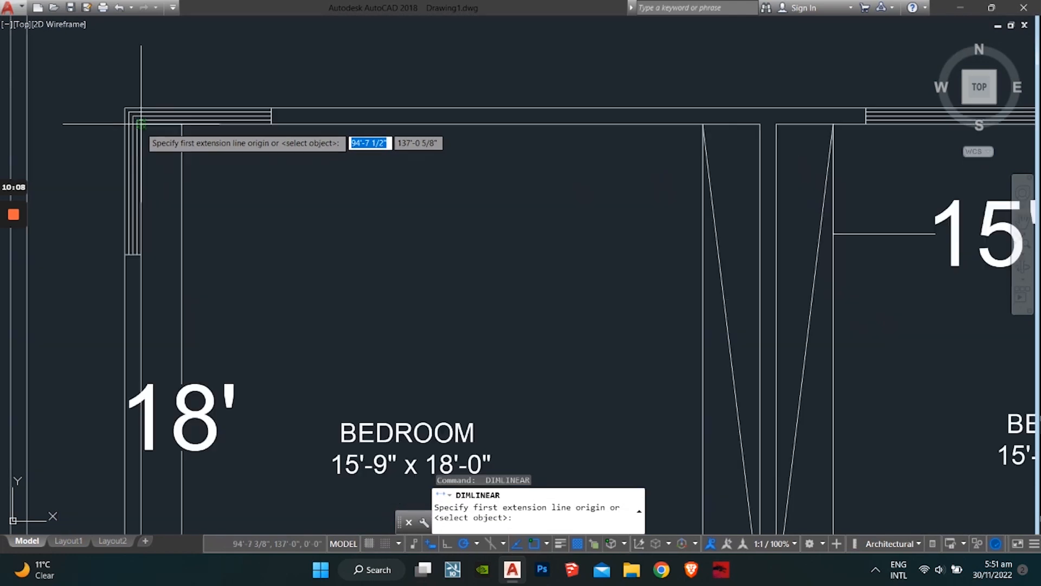
pyautogui.click(141, 123)
pyautogui.click(703, 124)
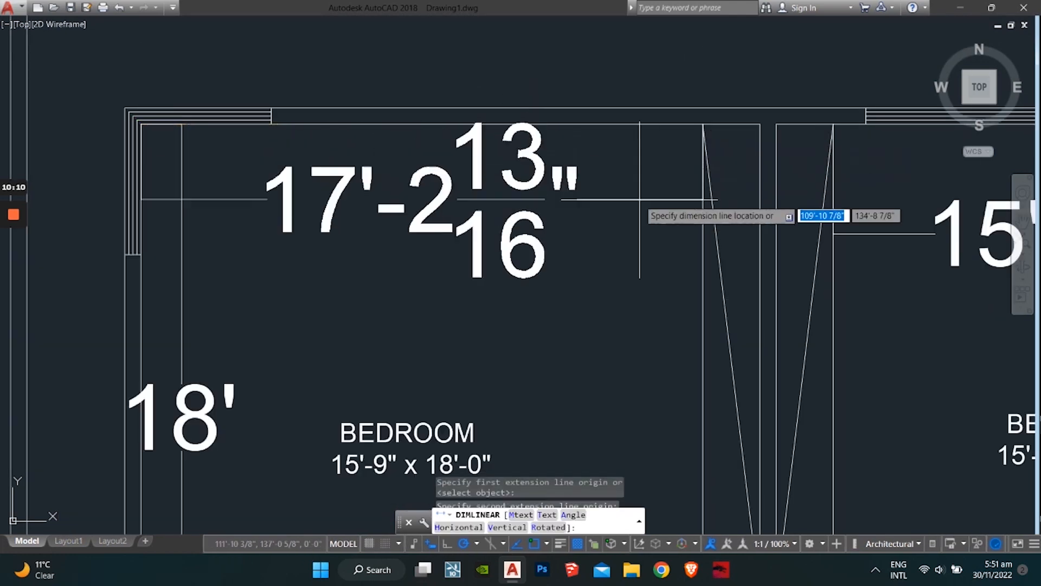
pyautogui.click(637, 220)
# Change the size line of the upper-left bedroom's label to 17'-2" x 18'-0".
pyautogui.scroll(-4, 459, 243)
pyautogui.scroll(4, 413, 299)
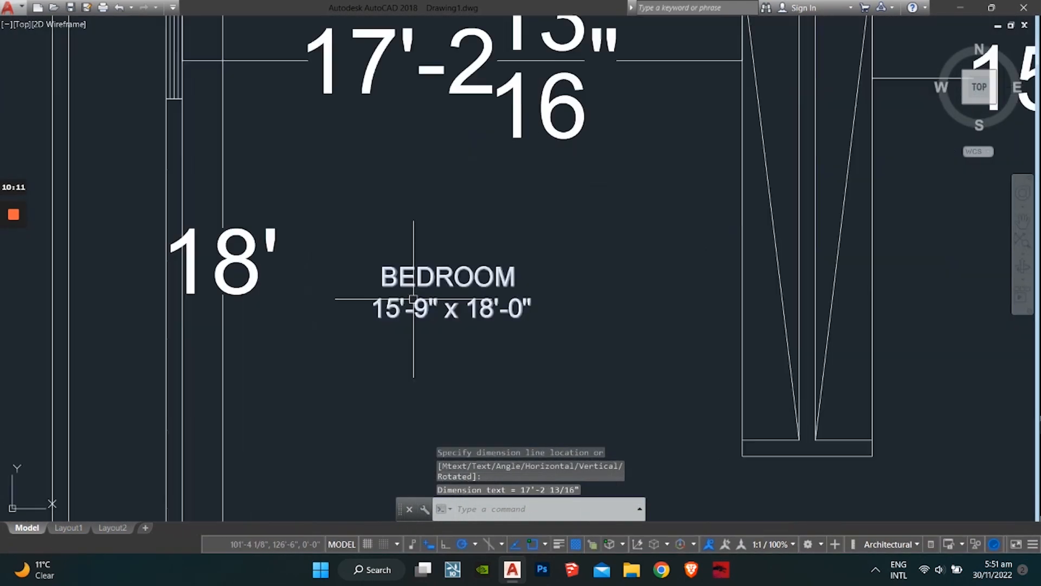
pyautogui.scroll(-2, 406, 304)
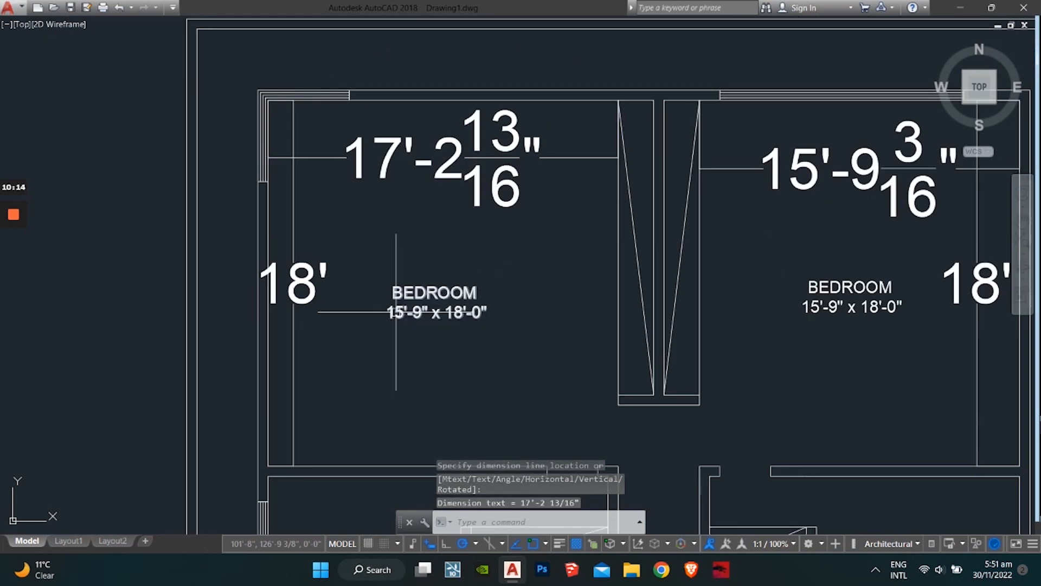
pyautogui.doubleClick(396, 312)
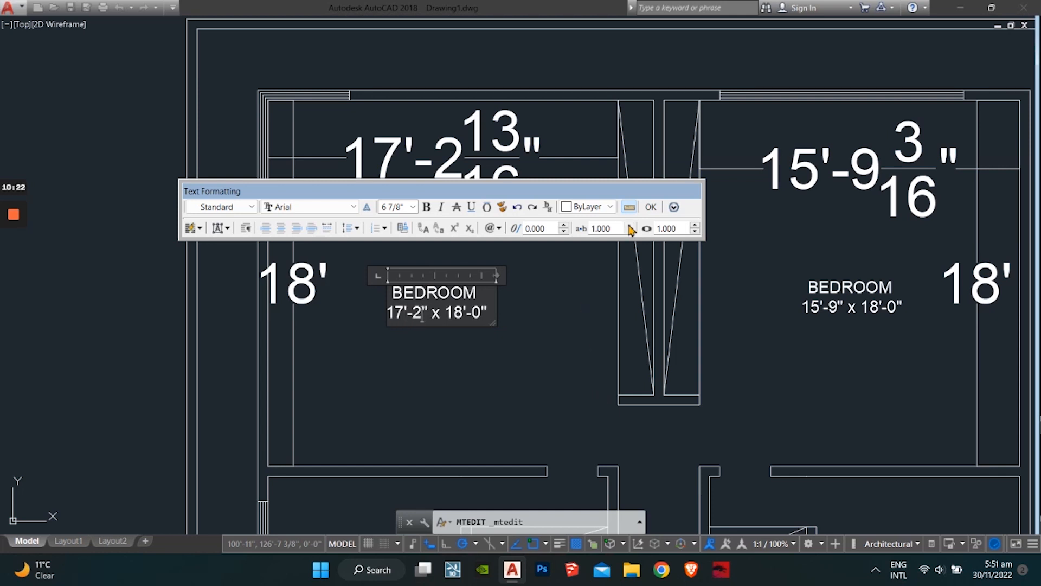
pyautogui.click(651, 207)
# Delete the horizontal and vertical dimensions from the upper-left bedroom.
pyautogui.click(536, 161)
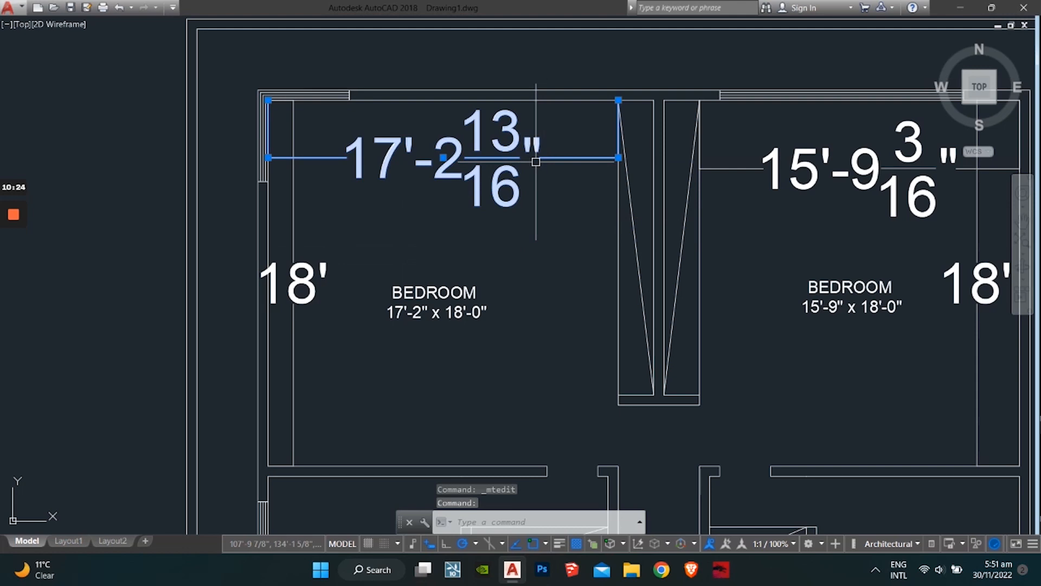
pyautogui.press('Delete')
pyautogui.click(317, 283)
pyautogui.press('Delete')
pyautogui.scroll(-2, 542, 167)
pyautogui.moveTo(542, 171); pyautogui.dragTo(316, 203, button='middle')
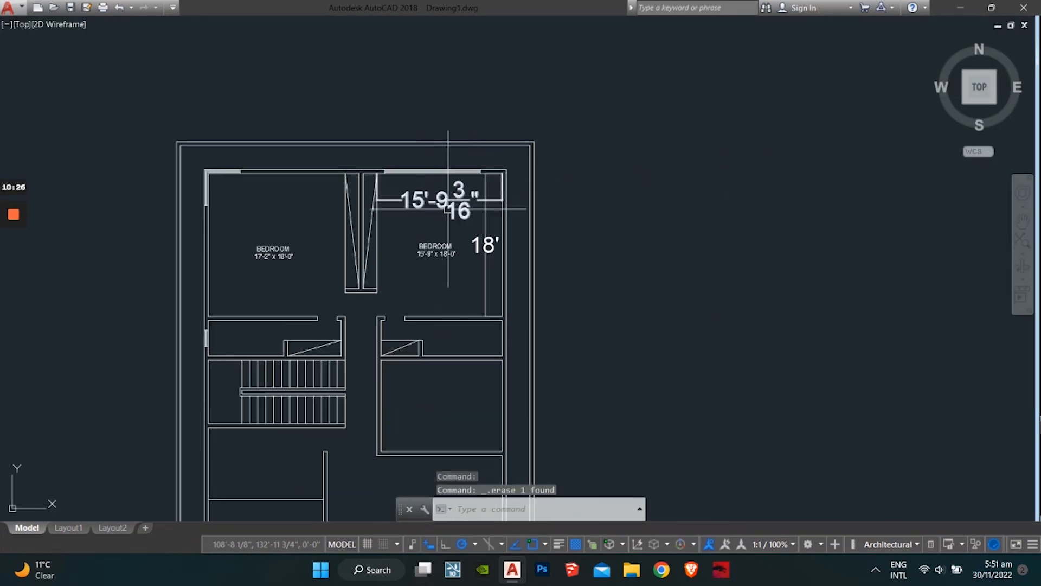
# Delete the horizontal and vertical dimensions from the upper-right bedroom.
pyautogui.scroll(3, 447, 208)
pyautogui.click(448, 196)
pyautogui.press('Delete')
pyautogui.click(514, 249)
pyautogui.press('Delete')
pyautogui.scroll(-5, 514, 249)
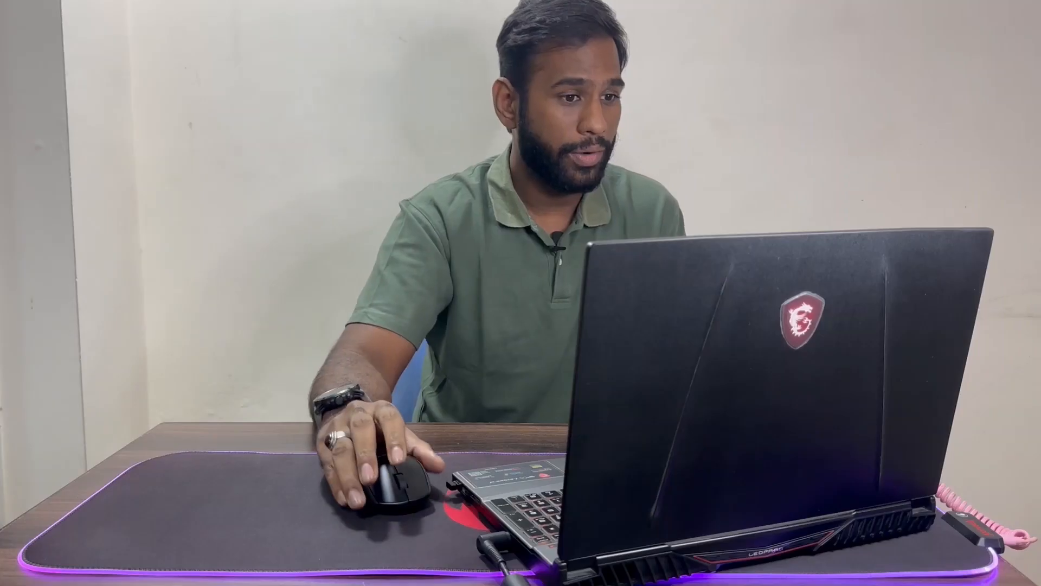